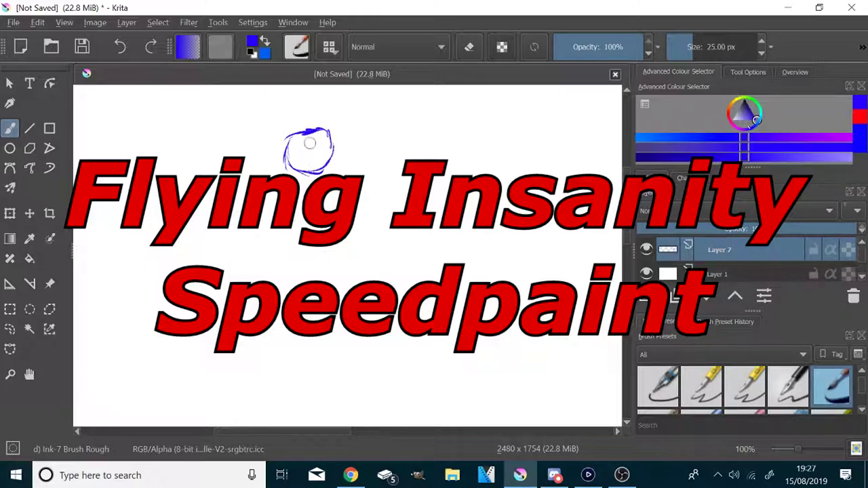
# - Sketch the lower jaw of the first head's oval in rough blue brush strokes
pyautogui.moveTo(289, 167); pyautogui.dragTo(306, 192)
pyautogui.moveTo(332, 162); pyautogui.dragTo(309, 190)
pyautogui.scroll(-2, 350, 256)
pyautogui.moveTo(350, 256)
pyautogui.mouseDown()
pyautogui.moveTo(224, 248)
pyautogui.moveTo(84, 195)
pyautogui.mouseUp()
pyautogui.scroll(1, 84, 195)
# - Sketch a long neck running down from the large head to the chest with repeated parallel strokes
pyautogui.moveTo(390, 166); pyautogui.dragTo(413, 256)
pyautogui.moveTo(412, 256); pyautogui.dragTo(407, 281)
pyautogui.moveTo(407, 278); pyautogui.dragTo(399, 289)
pyautogui.moveTo(490, 226); pyautogui.dragTo(475, 238)
pyautogui.moveTo(388, 170)
pyautogui.mouseDown()
pyautogui.moveTo(408, 207)
pyautogui.moveTo(416, 257)
pyautogui.moveTo(405, 293)
pyautogui.mouseUp()
pyautogui.moveTo(387, 168); pyautogui.dragTo(405, 277)
# - Sketch the second, horizontal neck from the smaller oval head back to the chest and curve it around the neck base
pyautogui.moveTo(488, 224)
pyautogui.mouseDown()
pyautogui.moveTo(413, 227)
pyautogui.moveTo(432, 224)
pyautogui.mouseUp()
pyautogui.moveTo(493, 233); pyautogui.dragTo(416, 247)
pyautogui.moveTo(392, 224)
pyautogui.mouseDown()
pyautogui.moveTo(372, 286)
pyautogui.moveTo(400, 301)
pyautogui.mouseUp()
pyautogui.moveTo(428, 242); pyautogui.dragTo(378, 265)
pyautogui.moveTo(379, 255)
pyautogui.mouseDown()
pyautogui.moveTo(398, 286)
pyautogui.moveTo(378, 273)
pyautogui.mouseUp()
pyautogui.scroll(-4, 387, 248)
pyautogui.scroll(3, 316, 237)
pyautogui.moveTo(515, 289)
pyautogui.mouseDown()
pyautogui.moveTo(477, 299)
pyautogui.moveTo(527, 294)
pyautogui.mouseUp()
pyautogui.moveTo(382, 324); pyautogui.dragTo(392, 334)
pyautogui.moveTo(389, 310); pyautogui.dragTo(411, 333)
pyautogui.hotkey('ctrl', 'z')
pyautogui.hotkey('ctrl', 'z')
pyautogui.hotkey('ctrl', 'z')
# - Sketch the torso lines between the chest and hip circles and a wavy neck line linking the small third head to the hip
pyautogui.moveTo(432, 311); pyautogui.dragTo(480, 291)
pyautogui.moveTo(427, 332); pyautogui.dragTo(498, 318)
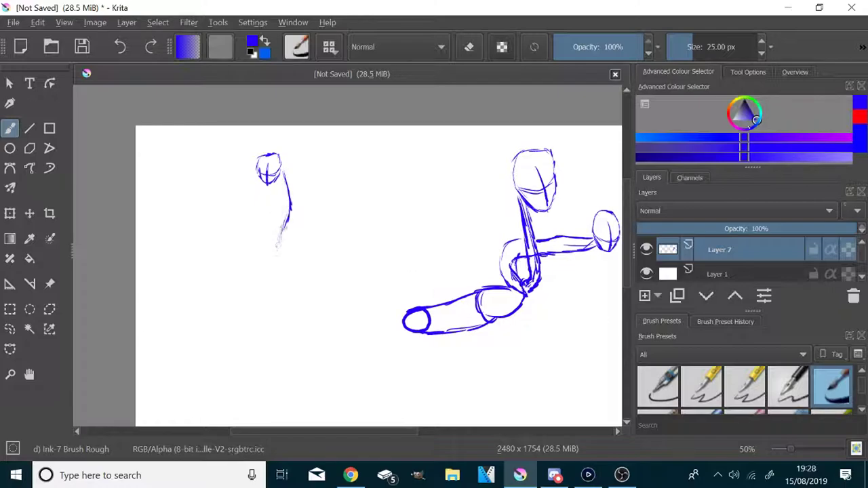
pyautogui.moveTo(306, 280)
pyautogui.mouseDown()
pyautogui.moveTo(359, 243)
pyautogui.moveTo(380, 307)
pyautogui.mouseUp()
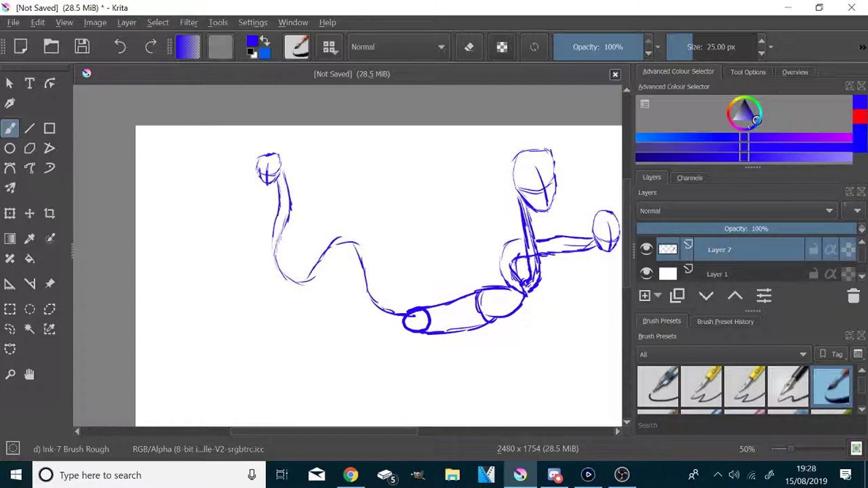
pyautogui.moveTo(321, 285); pyautogui.dragTo(410, 320)
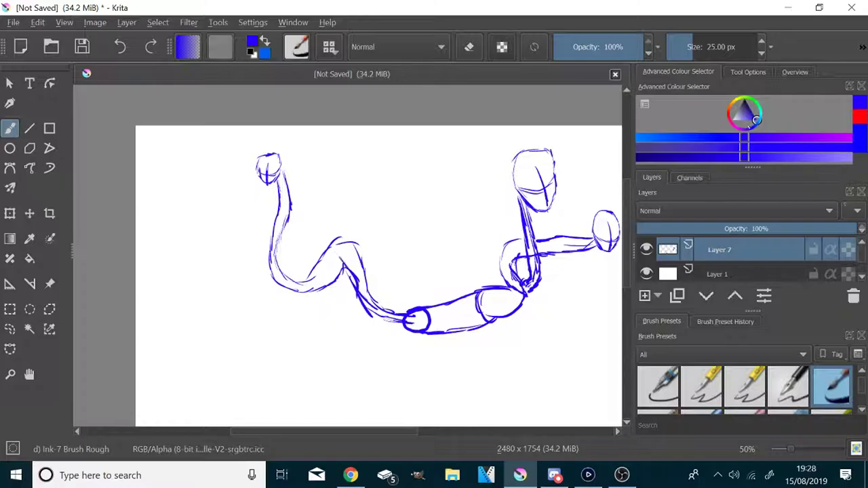
pyautogui.hotkey('ctrl', 'z')
pyautogui.hotkey('ctrl', 'z')
pyautogui.hotkey('ctrl', 'z')
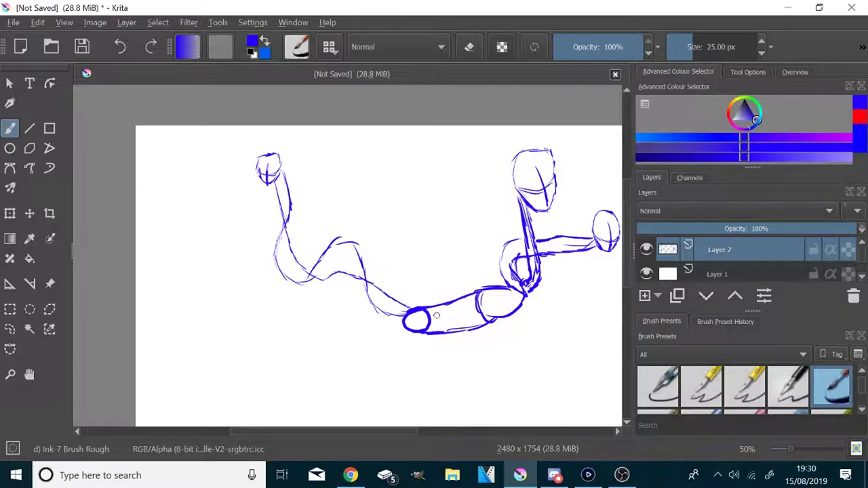
# - Redraw the wavy neck between the small third head and the hip as a two-sided outline
pyautogui.scroll(1, 252, 282)
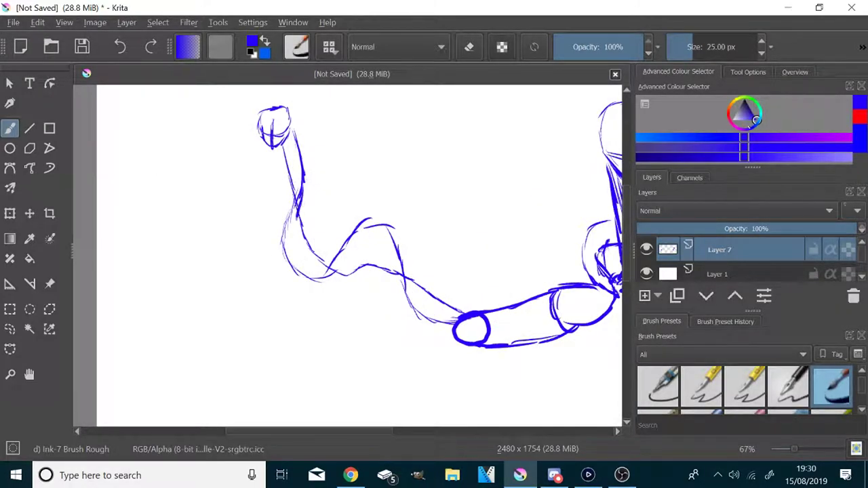
pyautogui.moveTo(306, 261)
pyautogui.mouseDown()
pyautogui.moveTo(372, 215)
pyautogui.moveTo(437, 309)
pyautogui.mouseUp()
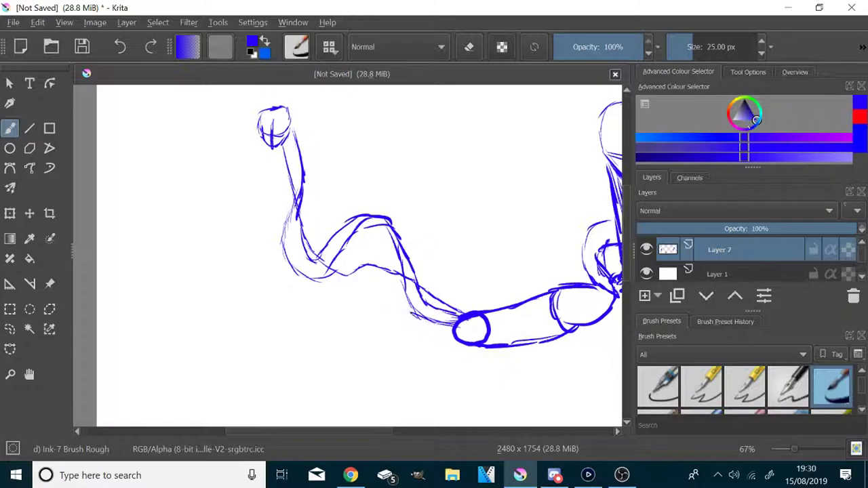
pyautogui.moveTo(392, 251)
pyautogui.mouseDown()
pyautogui.moveTo(354, 250)
pyautogui.moveTo(314, 273)
pyautogui.moveTo(282, 232)
pyautogui.moveTo(284, 193)
pyautogui.mouseUp()
pyautogui.moveTo(289, 134); pyautogui.dragTo(301, 158)
# - Sketch the hind leg below the hip circle as a short thigh segment and a longer slanted lower-leg segment
pyautogui.scroll(-3, 329, 285)
pyautogui.scroll(4, 419, 317)
pyautogui.scroll(-2, 418, 322)
pyautogui.scroll(1, 391, 362)
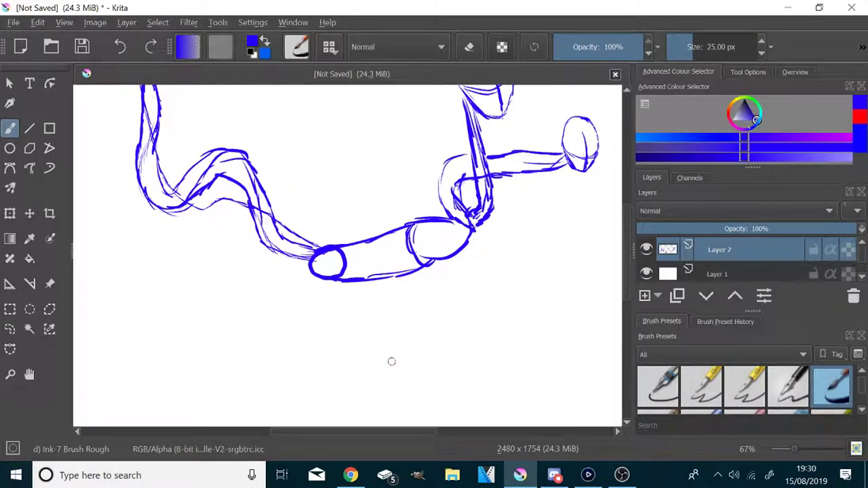
pyautogui.moveTo(306, 293); pyautogui.dragTo(316, 338)
pyautogui.moveTo(338, 281); pyautogui.dragTo(318, 343)
pyautogui.scroll(-4, 292, 349)
pyautogui.scroll(4, 303, 375)
pyautogui.moveTo(264, 249); pyautogui.dragTo(316, 364)
pyautogui.moveTo(289, 261); pyautogui.dragTo(335, 344)
pyautogui.moveTo(298, 256); pyautogui.dragTo(350, 356)
# - Sketch the two front legs below the chest, one slanting down and the other reaching forward
pyautogui.moveTo(412, 151)
pyautogui.mouseDown()
pyautogui.moveTo(402, 197)
pyautogui.moveTo(410, 242)
pyautogui.mouseUp()
pyautogui.moveTo(437, 146); pyautogui.dragTo(419, 221)
pyautogui.moveTo(441, 160)
pyautogui.mouseDown()
pyautogui.moveTo(448, 216)
pyautogui.moveTo(426, 275)
pyautogui.moveTo(448, 320)
pyautogui.moveTo(461, 313)
pyautogui.moveTo(428, 224)
pyautogui.moveTo(520, 271)
pyautogui.mouseUp()
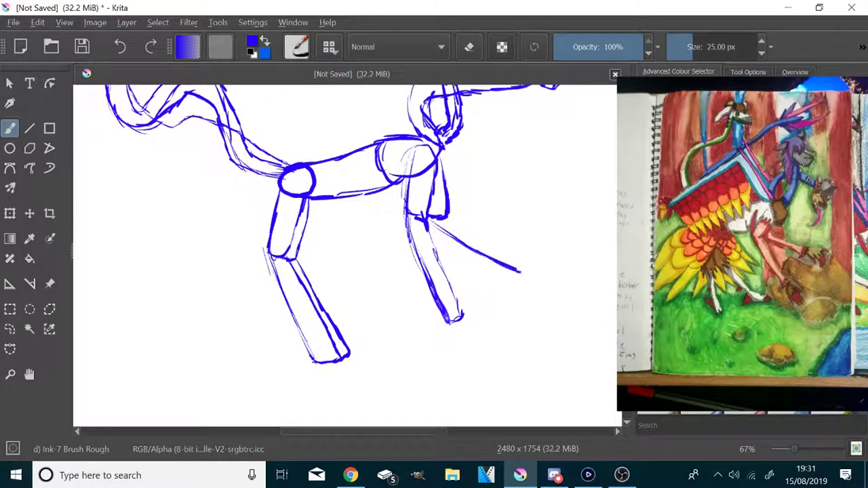
pyautogui.moveTo(454, 209); pyautogui.dragTo(510, 247)
# - Sketch a long tail line that loops out from the hip and waves back above the body
pyautogui.scroll(-2, 449, 245)
pyautogui.scroll(2, 279, 143)
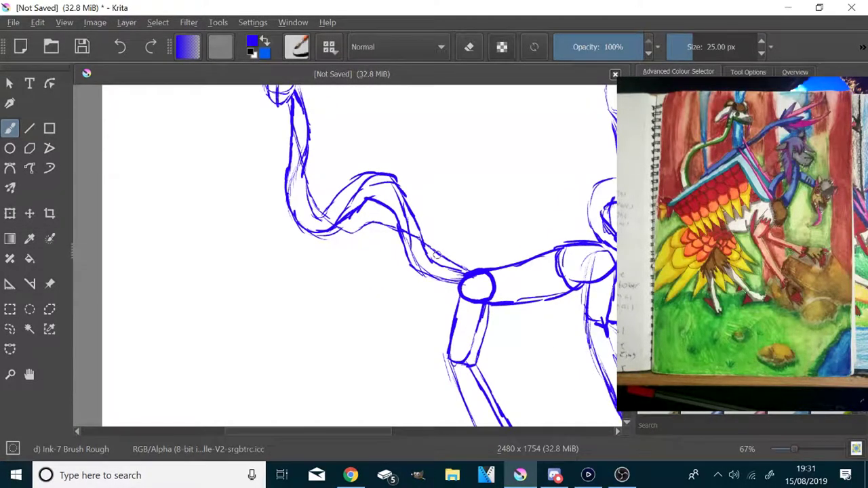
pyautogui.scroll(-1, 332, 262)
pyautogui.moveTo(425, 284)
pyautogui.mouseDown()
pyautogui.moveTo(387, 300)
pyautogui.moveTo(258, 239)
pyautogui.moveTo(434, 120)
pyautogui.moveTo(454, 171)
pyautogui.moveTo(474, 155)
pyautogui.moveTo(480, 127)
pyautogui.mouseUp()
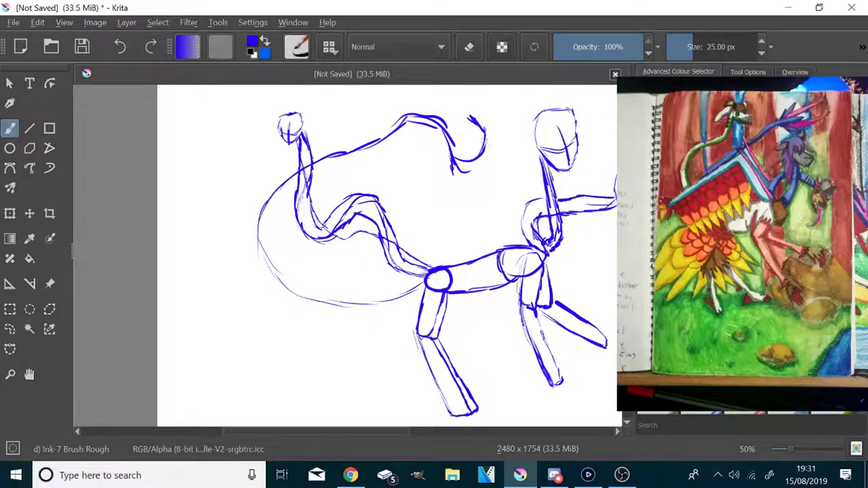
# - Add a tuft of short feather-like strokes to the tip of the long tail
pyautogui.moveTo(505, 121); pyautogui.dragTo(485, 133)
pyautogui.moveTo(507, 103); pyautogui.dragTo(487, 129)
pyautogui.moveTo(484, 91); pyautogui.dragTo(490, 118)
pyautogui.moveTo(481, 86); pyautogui.dragTo(489, 103)
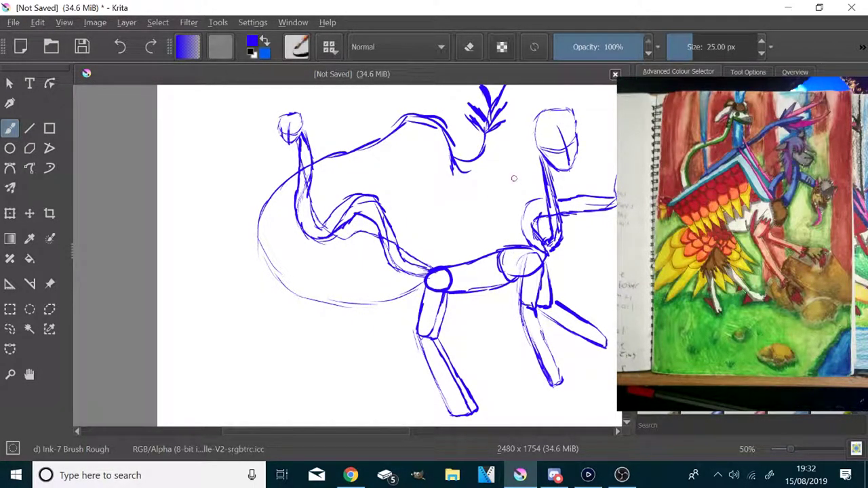
# - Sketch the wing arms rising from the chest to a joint and extending backward over the body
pyautogui.moveTo(519, 263)
pyautogui.mouseDown()
pyautogui.moveTo(511, 232)
pyautogui.moveTo(471, 189)
pyautogui.moveTo(477, 219)
pyautogui.moveTo(509, 259)
pyautogui.mouseUp()
pyautogui.moveTo(512, 228)
pyautogui.mouseDown()
pyautogui.moveTo(479, 181)
pyautogui.moveTo(321, 184)
pyautogui.moveTo(466, 203)
pyautogui.mouseUp()
pyautogui.moveTo(477, 177); pyautogui.dragTo(360, 137)
pyautogui.moveTo(363, 140); pyautogui.dragTo(449, 189)
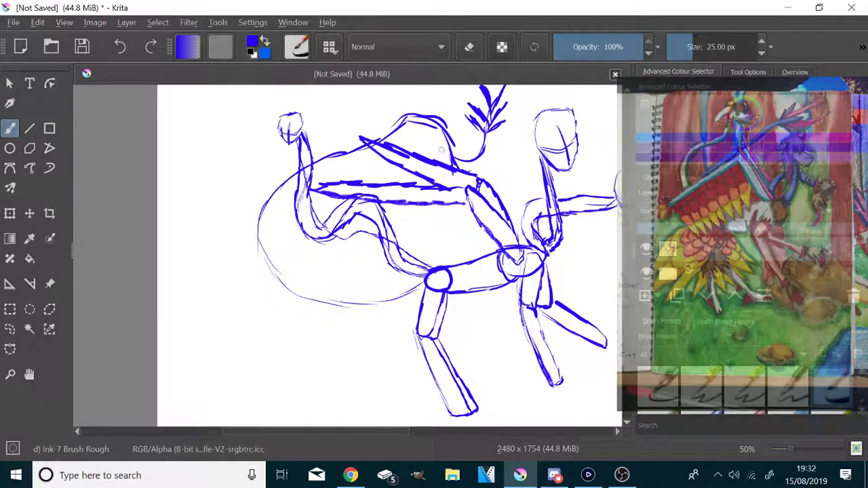
# - Add a second outline along the long looping tail from the hip to the feathered tip
pyautogui.moveTo(292, 192); pyautogui.dragTo(277, 253)
pyautogui.moveTo(276, 252)
pyautogui.mouseDown()
pyautogui.moveTo(332, 281)
pyautogui.moveTo(425, 277)
pyautogui.mouseUp()
pyautogui.moveTo(293, 193); pyautogui.dragTo(371, 149)
pyautogui.moveTo(355, 155)
pyautogui.mouseDown()
pyautogui.moveTo(432, 135)
pyautogui.moveTo(449, 164)
pyautogui.mouseUp()
pyautogui.moveTo(453, 171); pyautogui.dragTo(487, 162)
pyautogui.moveTo(487, 165); pyautogui.dragTo(485, 131)
# - Sketch the hind foot with a pointed rear claw, a sole and an upper edge
pyautogui.scroll(-1, 445, 323)
pyautogui.scroll(4, 453, 389)
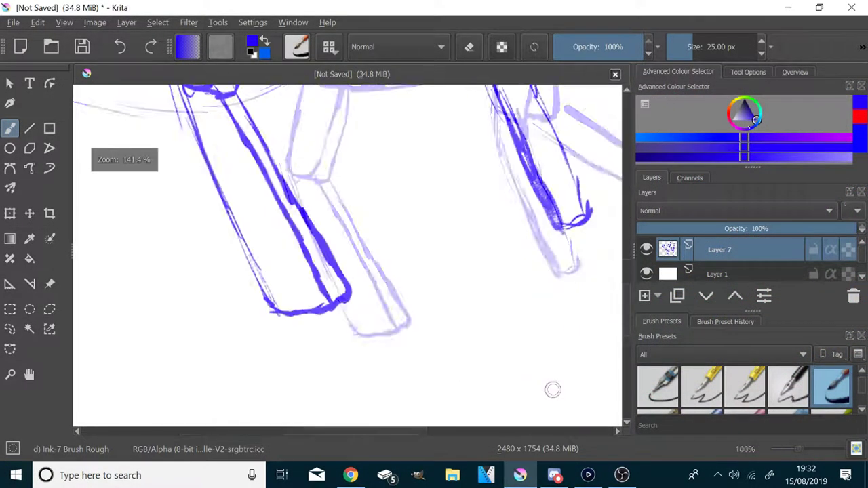
pyautogui.moveTo(271, 307); pyautogui.dragTo(213, 337)
pyautogui.moveTo(213, 337); pyautogui.dragTo(280, 328)
pyautogui.moveTo(270, 308)
pyautogui.mouseDown()
pyautogui.moveTo(279, 335)
pyautogui.moveTo(377, 368)
pyautogui.mouseUp()
pyautogui.moveTo(377, 368); pyautogui.dragTo(390, 347)
pyautogui.moveTo(328, 308); pyautogui.dragTo(390, 339)
# - Add the pointed front toes to the hind foot
pyautogui.rightClick(400, 333)
pyautogui.click(578, 291)
pyautogui.moveTo(371, 367); pyautogui.dragTo(442, 392)
pyautogui.moveTo(388, 344)
pyautogui.mouseDown()
pyautogui.moveTo(452, 389)
pyautogui.moveTo(385, 367)
pyautogui.mouseUp()
pyautogui.moveTo(393, 348); pyautogui.dragTo(443, 373)
pyautogui.moveTo(351, 297)
pyautogui.mouseDown()
pyautogui.moveTo(461, 367)
pyautogui.moveTo(421, 347)
pyautogui.mouseUp()
pyautogui.moveTo(422, 348); pyautogui.dragTo(471, 379)
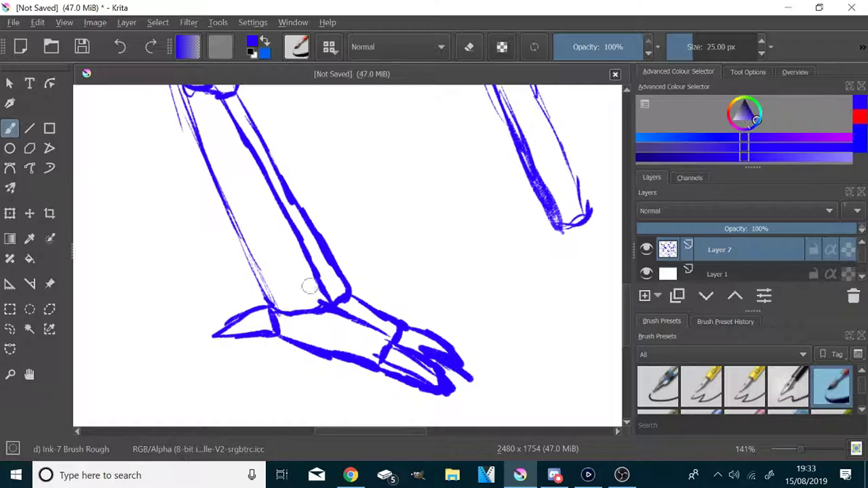
# - Sketch the palm and a pointed lower toe on the forward-reaching front leg
pyautogui.scroll(-4, 293, 335)
pyautogui.scroll(2, 435, 207)
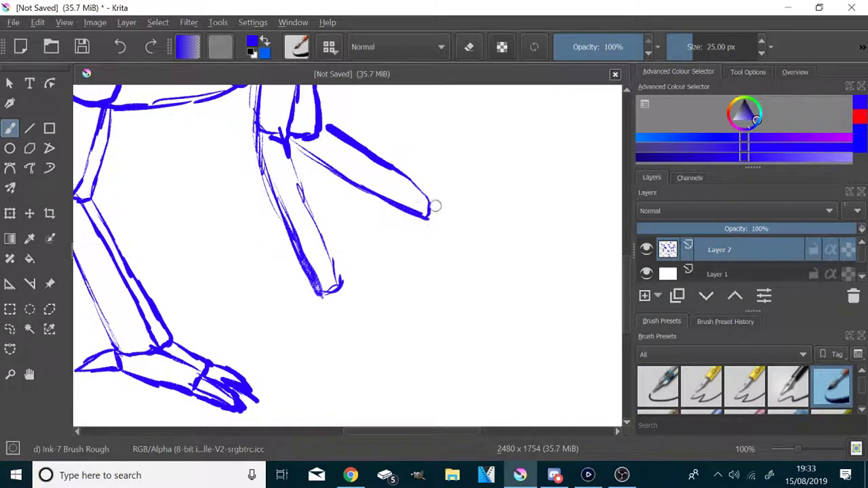
pyautogui.moveTo(426, 219); pyautogui.dragTo(483, 207)
pyautogui.moveTo(430, 189); pyautogui.dragTo(482, 203)
pyautogui.moveTo(448, 234); pyautogui.dragTo(521, 278)
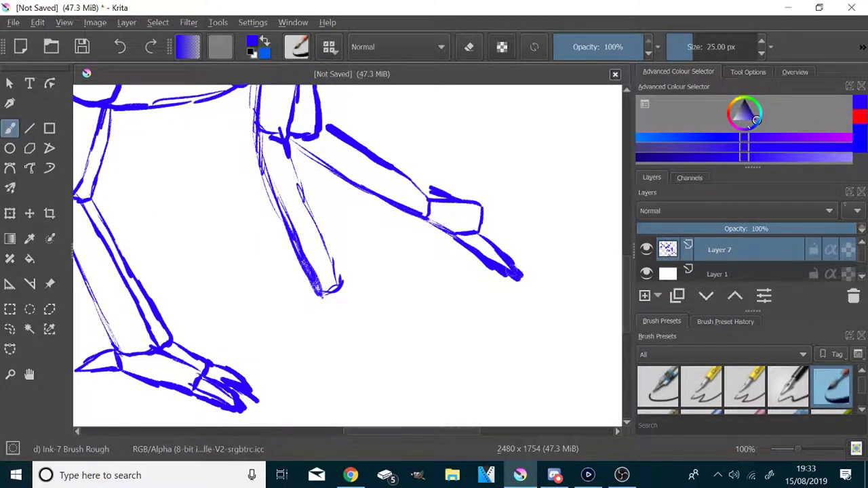
# - Extend the forward-reaching front foot with a long segmented toe block
pyautogui.moveTo(483, 231); pyautogui.dragTo(565, 268)
pyautogui.moveTo(576, 227); pyautogui.dragTo(573, 272)
pyautogui.moveTo(515, 197); pyautogui.dragTo(580, 227)
pyautogui.moveTo(483, 200); pyautogui.dragTo(543, 198)
pyautogui.moveTo(547, 203); pyautogui.dragTo(541, 244)
# - Sketch the other front foot with its toes, and add a rear claw to both front feet
pyautogui.moveTo(310, 289); pyautogui.dragTo(333, 324)
pyautogui.moveTo(343, 285)
pyautogui.mouseDown()
pyautogui.moveTo(353, 314)
pyautogui.moveTo(399, 325)
pyautogui.moveTo(359, 388)
pyautogui.mouseUp()
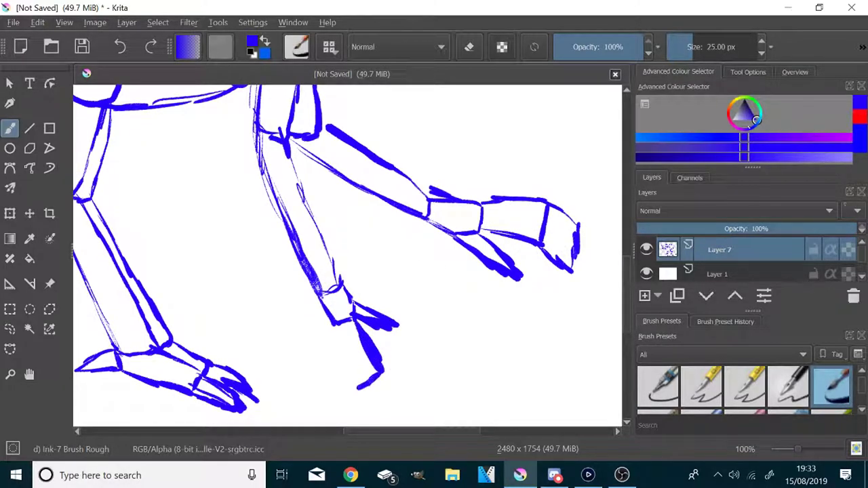
pyautogui.moveTo(331, 342); pyautogui.dragTo(368, 385)
pyautogui.moveTo(325, 320); pyautogui.dragTo(337, 371)
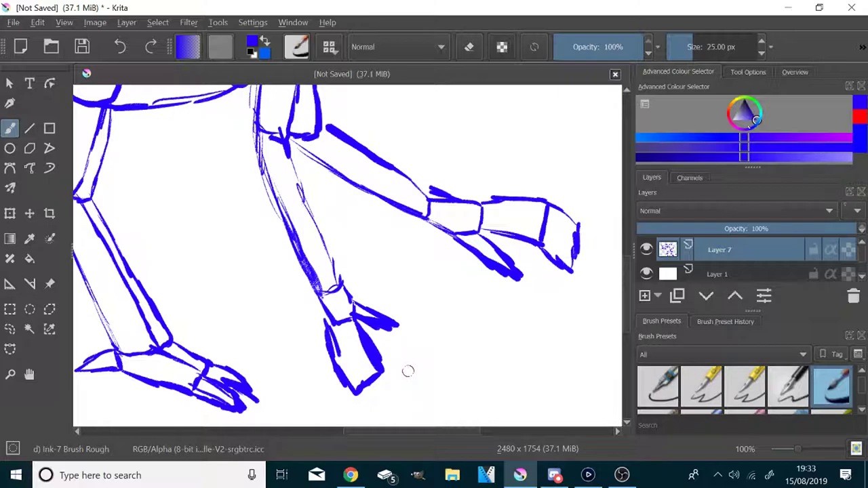
pyautogui.moveTo(426, 217); pyautogui.dragTo(439, 232)
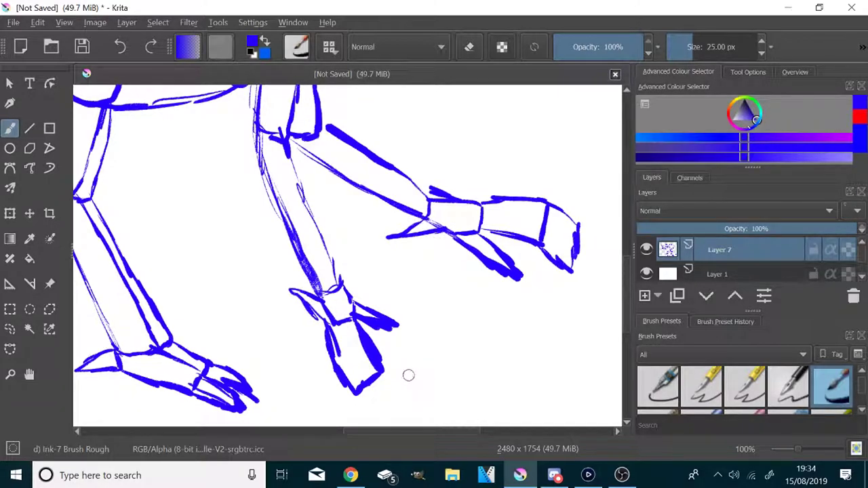
# - Lower the opacity of the rough sketch layer and add a new paint layer above it
pyautogui.scroll(-2, 384, 380)
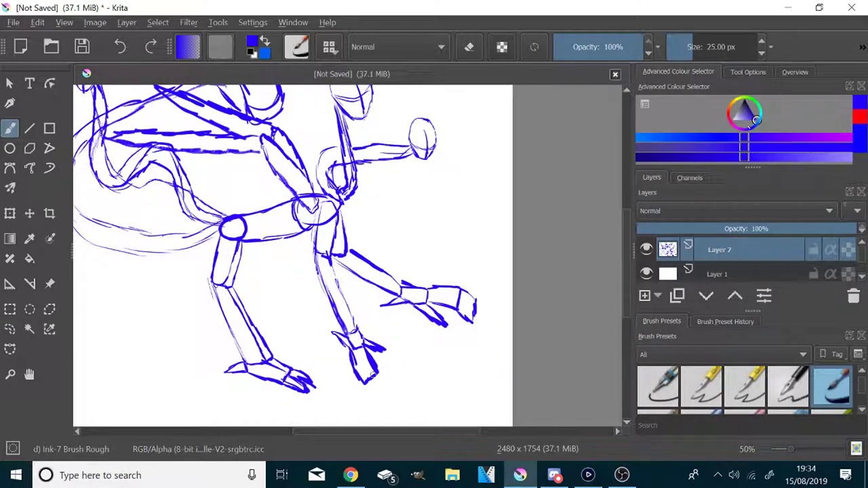
pyautogui.click(768, 230)
pyautogui.click(646, 296)
# - Reduce the brush size to 6.01 px for detailing the large head
pyautogui.click(691, 48)
pyautogui.scroll(-2, 380, 240)
pyautogui.scroll(6, 351, 147)
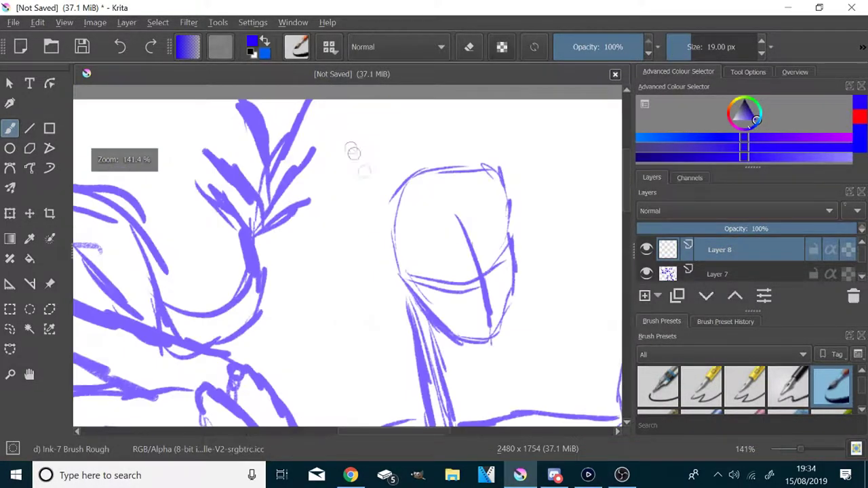
pyautogui.click(683, 47)
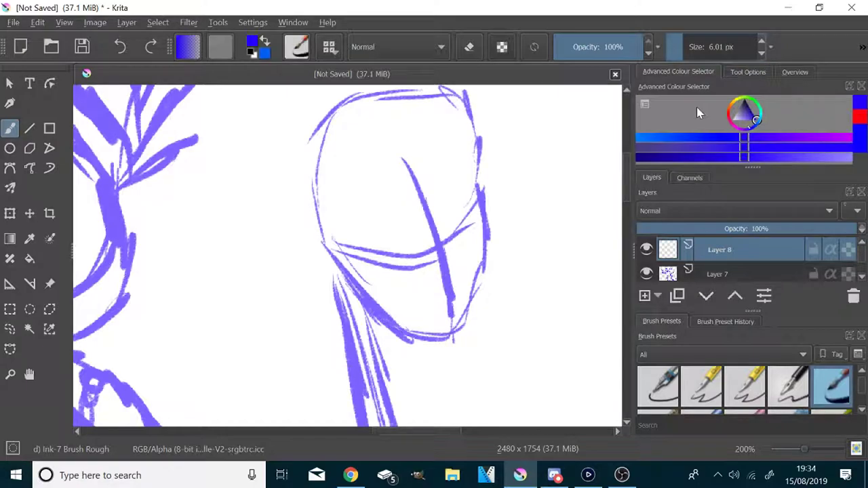
# - Sketch the large head's angular snout, lower jaw and pointed fangs over the faded guides
pyautogui.moveTo(442, 243)
pyautogui.mouseDown()
pyautogui.moveTo(557, 298)
pyautogui.moveTo(521, 401)
pyautogui.moveTo(409, 381)
pyautogui.moveTo(518, 389)
pyautogui.mouseUp()
pyautogui.moveTo(398, 354)
pyautogui.mouseDown()
pyautogui.moveTo(456, 388)
pyautogui.moveTo(363, 312)
pyautogui.mouseUp()
pyautogui.moveTo(479, 310); pyautogui.dragTo(553, 300)
pyautogui.moveTo(532, 359)
pyautogui.mouseDown()
pyautogui.moveTo(445, 354)
pyautogui.moveTo(429, 401)
pyautogui.mouseUp()
pyautogui.moveTo(523, 391); pyautogui.dragTo(519, 415)
pyautogui.moveTo(508, 390); pyautogui.dragTo(510, 415)
# - Outline both eyes of the large head along the curved guideline
pyautogui.moveTo(441, 230); pyautogui.dragTo(483, 207)
pyautogui.moveTo(412, 235)
pyautogui.mouseDown()
pyautogui.moveTo(351, 232)
pyautogui.moveTo(458, 248)
pyautogui.moveTo(421, 267)
pyautogui.mouseUp()
pyautogui.moveTo(419, 267); pyautogui.dragTo(369, 275)
pyautogui.moveTo(347, 237); pyautogui.dragTo(357, 269)
pyautogui.moveTo(456, 247); pyautogui.dragTo(486, 230)
pyautogui.moveTo(480, 209); pyautogui.dragTo(489, 236)
# - Add eyebrows and upper eyelid lines above both eyes of the large head
pyautogui.moveTo(407, 217)
pyautogui.mouseDown()
pyautogui.moveTo(336, 216)
pyautogui.moveTo(486, 185)
pyautogui.moveTo(335, 214)
pyautogui.mouseUp()
pyautogui.moveTo(420, 204); pyautogui.dragTo(490, 188)
pyautogui.moveTo(422, 240); pyautogui.dragTo(348, 254)
pyautogui.moveTo(449, 235); pyautogui.dragTo(487, 217)
pyautogui.moveTo(366, 249); pyautogui.dragTo(389, 246)
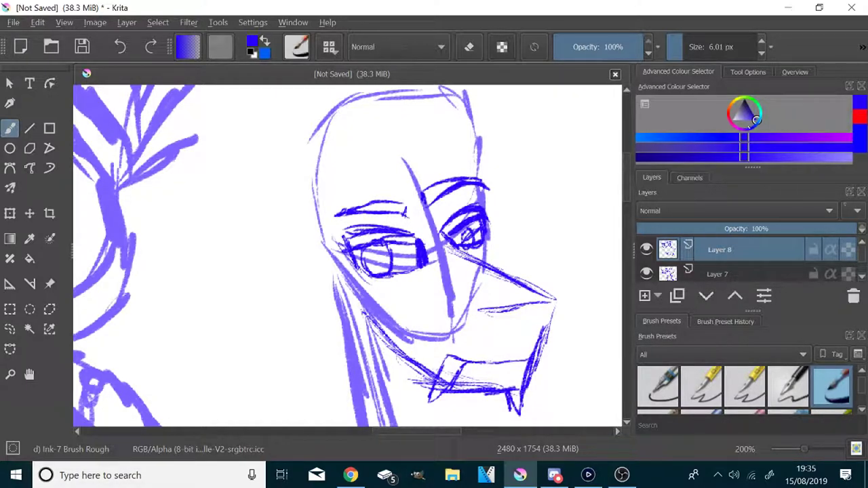
# - Sketch a large pointed ear on each side of the large head
pyautogui.scroll(-3, 465, 264)
pyautogui.scroll(3, 437, 221)
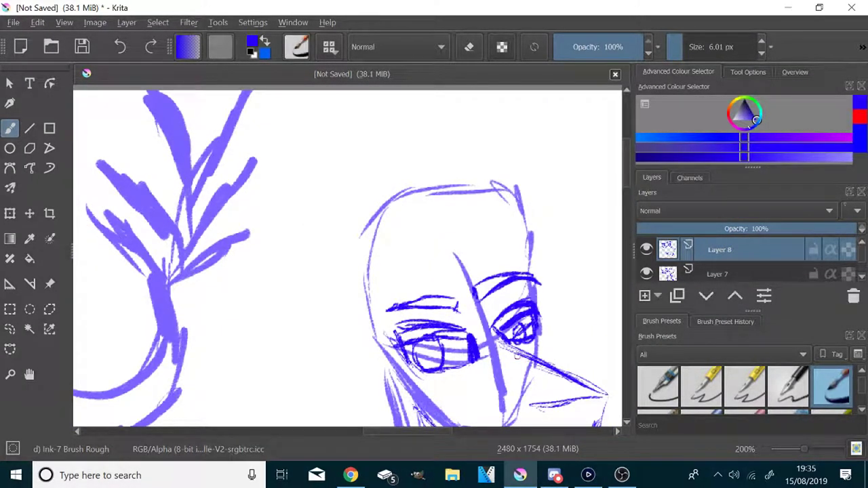
pyautogui.moveTo(534, 260)
pyautogui.mouseDown()
pyautogui.moveTo(517, 151)
pyautogui.moveTo(491, 101)
pyautogui.mouseUp()
pyautogui.moveTo(483, 133); pyautogui.dragTo(468, 188)
pyautogui.moveTo(383, 207); pyautogui.dragTo(279, 280)
pyautogui.moveTo(386, 209); pyautogui.dragTo(361, 235)
pyautogui.moveTo(281, 285)
pyautogui.mouseDown()
pyautogui.moveTo(398, 267)
pyautogui.moveTo(289, 292)
pyautogui.moveTo(374, 304)
pyautogui.mouseUp()
# - Sketch the nose, open mouth and chin on the second head at the end of the horizontal neck
pyautogui.scroll(-4, 353, 319)
pyautogui.scroll(3, 472, 384)
pyautogui.scroll(2, 471, 384)
pyautogui.moveTo(386, 299); pyautogui.dragTo(424, 339)
pyautogui.moveTo(421, 342)
pyautogui.mouseDown()
pyautogui.moveTo(407, 370)
pyautogui.moveTo(359, 387)
pyautogui.moveTo(298, 317)
pyautogui.mouseUp()
pyautogui.moveTo(378, 338); pyautogui.dragTo(365, 335)
pyautogui.moveTo(407, 360)
pyautogui.mouseDown()
pyautogui.moveTo(354, 351)
pyautogui.moveTo(312, 318)
pyautogui.mouseUp()
pyautogui.moveTo(313, 323)
pyautogui.mouseDown()
pyautogui.moveTo(399, 370)
pyautogui.moveTo(337, 347)
pyautogui.mouseUp()
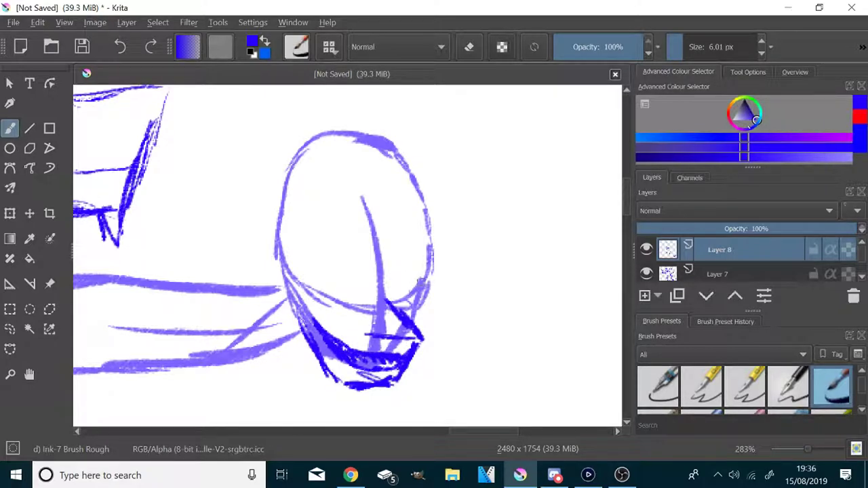
# - Draw a long tongue curling out and upward from the second head's mouth
pyautogui.moveTo(374, 376); pyautogui.dragTo(478, 397)
pyautogui.moveTo(457, 394)
pyautogui.mouseDown()
pyautogui.moveTo(494, 370)
pyautogui.moveTo(496, 306)
pyautogui.mouseUp()
pyautogui.moveTo(496, 307)
pyautogui.mouseDown()
pyautogui.moveTo(412, 405)
pyautogui.moveTo(358, 370)
pyautogui.mouseUp()
pyautogui.moveTo(496, 309)
pyautogui.mouseDown()
pyautogui.moveTo(503, 278)
pyautogui.moveTo(520, 269)
pyautogui.mouseUp()
pyautogui.moveTo(517, 273)
pyautogui.mouseDown()
pyautogui.moveTo(477, 320)
pyautogui.moveTo(384, 370)
pyautogui.mouseUp()
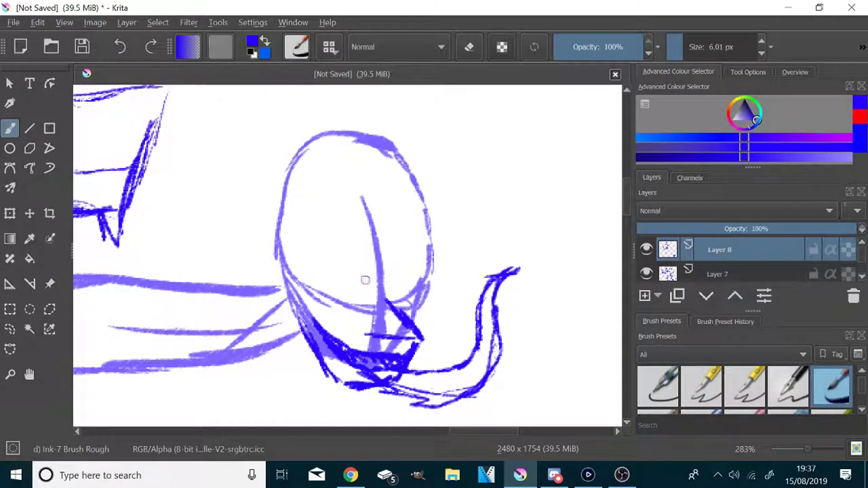
# - Outline both angular eyes on the second head
pyautogui.moveTo(396, 278); pyautogui.dragTo(434, 252)
pyautogui.moveTo(387, 279)
pyautogui.mouseDown()
pyautogui.moveTo(414, 304)
pyautogui.moveTo(431, 260)
pyautogui.mouseUp()
pyautogui.moveTo(299, 263); pyautogui.dragTo(363, 275)
pyautogui.moveTo(363, 277)
pyautogui.mouseDown()
pyautogui.moveTo(365, 302)
pyautogui.moveTo(312, 296)
pyautogui.mouseUp()
pyautogui.moveTo(300, 265); pyautogui.dragTo(310, 295)
# - Add slanted angry eyebrows and irises to the second head's eyes
pyautogui.moveTo(388, 271); pyautogui.dragTo(430, 225)
pyautogui.moveTo(381, 265)
pyautogui.mouseDown()
pyautogui.moveTo(403, 222)
pyautogui.moveTo(430, 220)
pyautogui.mouseUp()
pyautogui.moveTo(363, 271); pyautogui.dragTo(297, 247)
pyautogui.moveTo(362, 263)
pyautogui.mouseDown()
pyautogui.moveTo(296, 242)
pyautogui.moveTo(331, 294)
pyautogui.mouseUp()
pyautogui.moveTo(341, 271); pyautogui.dragTo(332, 294)
pyautogui.moveTo(405, 276); pyautogui.dragTo(409, 279)
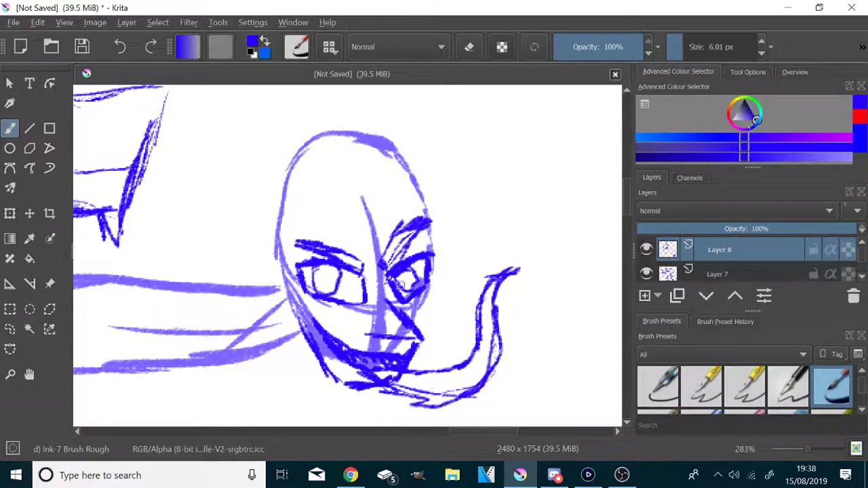
# - Sketch an ear on each side of the second head
pyautogui.moveTo(281, 282)
pyautogui.mouseDown()
pyautogui.moveTo(245, 163)
pyautogui.moveTo(297, 143)
pyautogui.moveTo(315, 184)
pyautogui.mouseUp()
pyautogui.moveTo(435, 218)
pyautogui.mouseDown()
pyautogui.moveTo(410, 85)
pyautogui.moveTo(372, 109)
pyautogui.moveTo(370, 136)
pyautogui.mouseUp()
# - Sketch the snout of the third head, at the far end of the left neck, below its eye guideline
pyautogui.scroll(-6, 424, 192)
pyautogui.scroll(7, 225, 189)
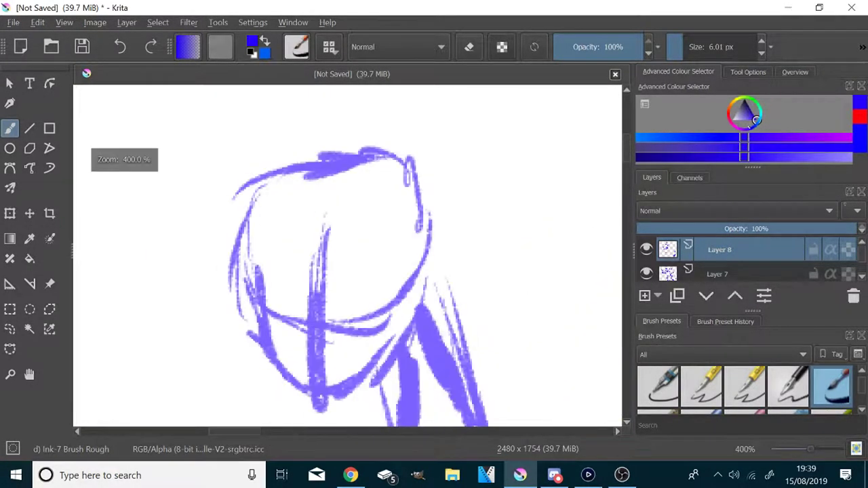
pyautogui.moveTo(268, 376)
pyautogui.mouseDown()
pyautogui.moveTo(317, 320)
pyautogui.moveTo(319, 415)
pyautogui.moveTo(392, 358)
pyautogui.mouseUp()
pyautogui.moveTo(273, 354); pyautogui.dragTo(258, 401)
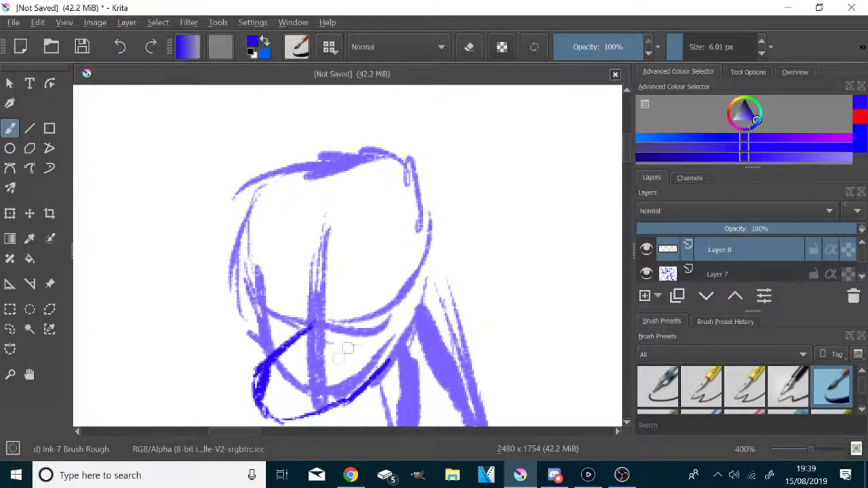
# - Draw a long leaf-shaped ear extending from the back of the third head
pyautogui.moveTo(453, 141)
pyautogui.mouseDown()
pyautogui.moveTo(381, 168)
pyautogui.moveTo(542, 136)
pyautogui.mouseUp()
pyautogui.moveTo(387, 181); pyautogui.dragTo(597, 248)
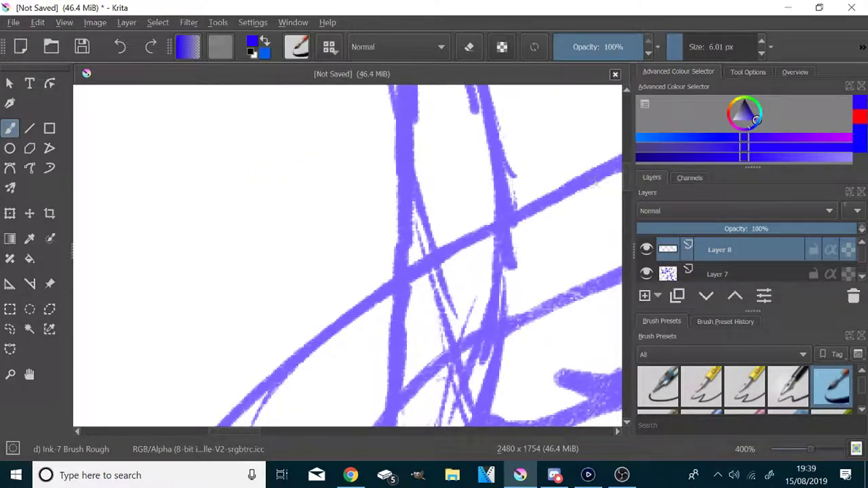
pyautogui.press('1')
pyautogui.scroll(4, 462, 213)
pyautogui.moveTo(429, 155); pyautogui.dragTo(546, 207)
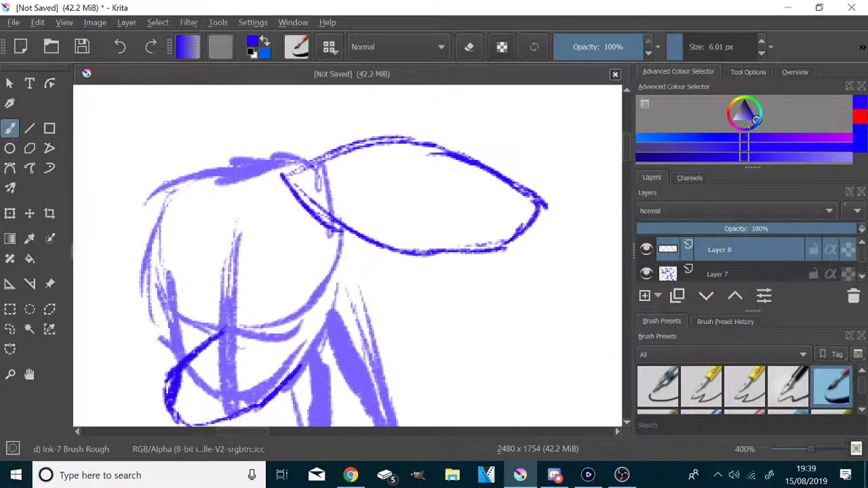
# - Outline the rounded crown of the third head and both of its almond-shaped eyes
pyautogui.moveTo(163, 203)
pyautogui.mouseDown()
pyautogui.moveTo(241, 139)
pyautogui.moveTo(366, 139)
pyautogui.mouseUp()
pyautogui.moveTo(244, 309)
pyautogui.mouseDown()
pyautogui.moveTo(275, 278)
pyautogui.moveTo(329, 274)
pyautogui.moveTo(257, 323)
pyautogui.moveTo(319, 288)
pyautogui.mouseUp()
pyautogui.moveTo(183, 274)
pyautogui.mouseDown()
pyautogui.moveTo(213, 297)
pyautogui.moveTo(208, 317)
pyautogui.moveTo(159, 285)
pyautogui.mouseUp()
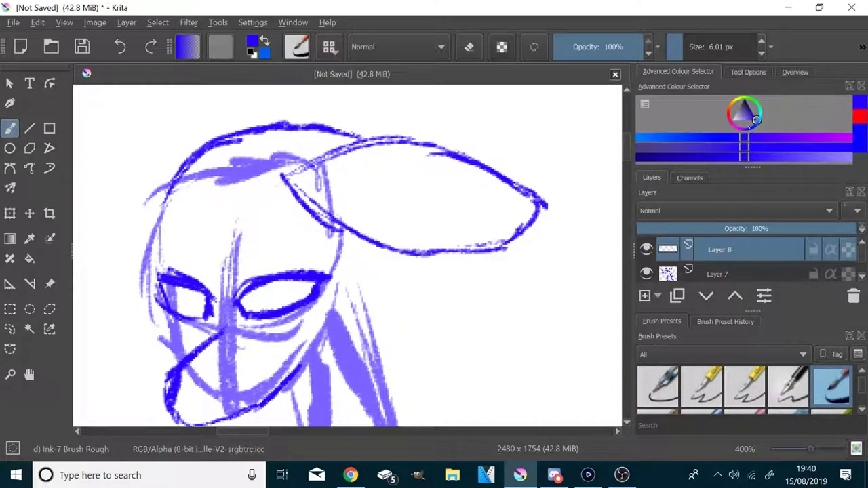
# - Add the mouth line, arched eyebrows and round irises to the third head
pyautogui.moveTo(182, 415); pyautogui.dragTo(243, 391)
pyautogui.moveTo(240, 273); pyautogui.dragTo(281, 249)
pyautogui.moveTo(156, 256)
pyautogui.mouseDown()
pyautogui.moveTo(207, 262)
pyautogui.moveTo(205, 250)
pyautogui.moveTo(316, 259)
pyautogui.mouseUp()
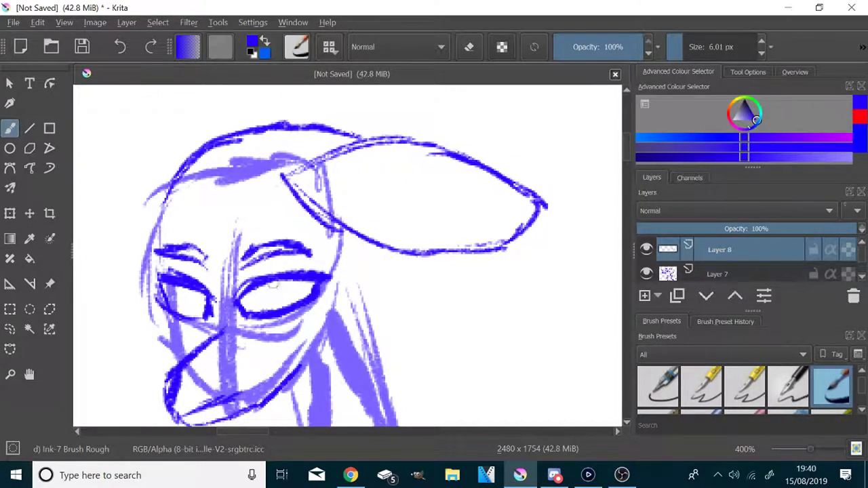
pyautogui.moveTo(274, 288); pyautogui.dragTo(288, 302)
pyautogui.moveTo(181, 286)
pyautogui.mouseDown()
pyautogui.moveTo(197, 308)
pyautogui.moveTo(395, 133)
pyautogui.mouseUp()
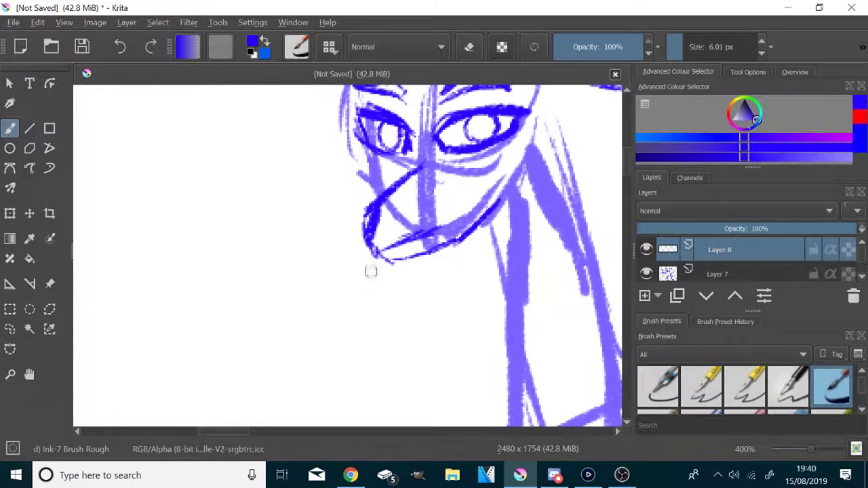
# - Draw a long, wavy forked tongue hanging from the third head's mouth
pyautogui.moveTo(388, 250)
pyautogui.mouseDown()
pyautogui.moveTo(403, 315)
pyautogui.moveTo(339, 342)
pyautogui.moveTo(218, 270)
pyautogui.moveTo(197, 289)
pyautogui.moveTo(293, 302)
pyautogui.moveTo(383, 353)
pyautogui.moveTo(424, 292)
pyautogui.moveTo(410, 243)
pyautogui.mouseUp()
pyautogui.scroll(-5, 442, 298)
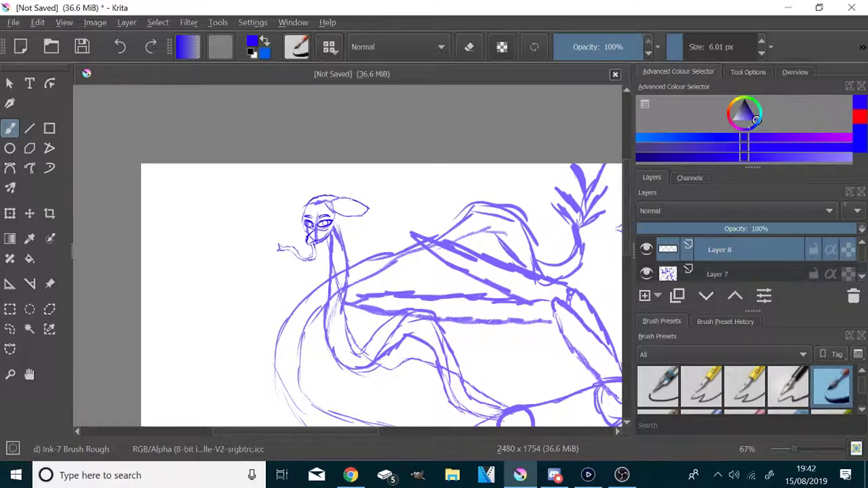
pyautogui.scroll(1, 422, 346)
pyautogui.scroll(-2, 425, 336)
pyautogui.scroll(2, 427, 335)
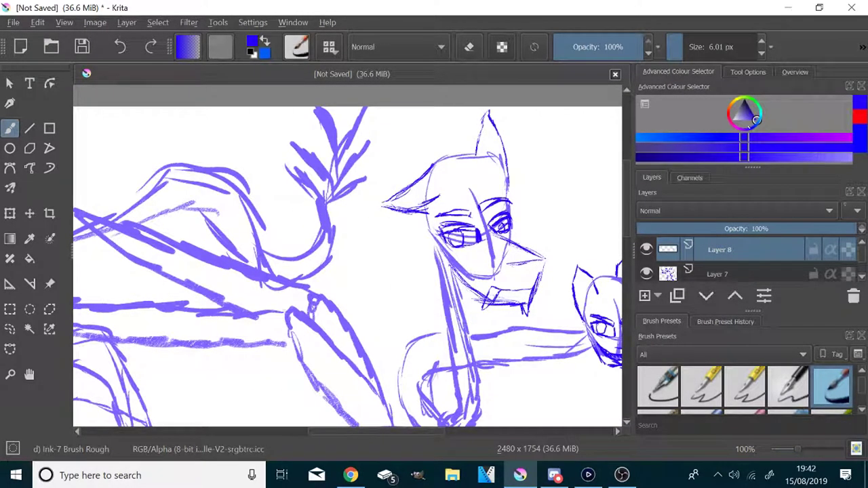
# - Refine the plume at the tip of the tail with pointed, layered feather outlines
pyautogui.scroll(-2, 372, 292)
pyautogui.moveTo(299, 287)
pyautogui.mouseDown()
pyautogui.moveTo(329, 312)
pyautogui.moveTo(195, 197)
pyautogui.moveTo(294, 283)
pyautogui.moveTo(420, 222)
pyautogui.mouseUp()
pyautogui.scroll(4, 349, 211)
pyautogui.moveTo(387, 258)
pyautogui.mouseDown()
pyautogui.moveTo(316, 303)
pyautogui.moveTo(362, 274)
pyautogui.mouseUp()
pyautogui.moveTo(200, 139)
pyautogui.mouseDown()
pyautogui.moveTo(305, 272)
pyautogui.moveTo(461, 140)
pyautogui.mouseUp()
pyautogui.scroll(3, 462, 143)
pyautogui.moveTo(270, 310)
pyautogui.mouseDown()
pyautogui.moveTo(232, 201)
pyautogui.moveTo(232, 143)
pyautogui.mouseUp()
pyautogui.moveTo(407, 228); pyautogui.dragTo(391, 192)
pyautogui.moveTo(246, 175); pyautogui.dragTo(298, 292)
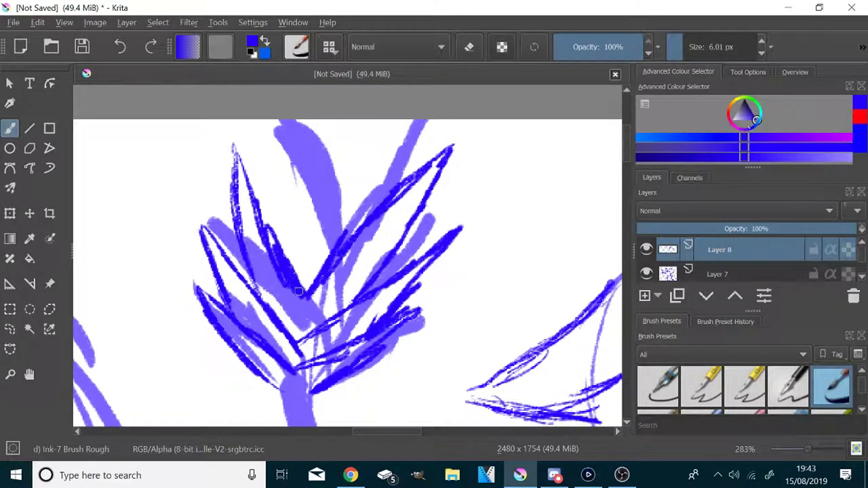
pyautogui.scroll(-7, 299, 291)
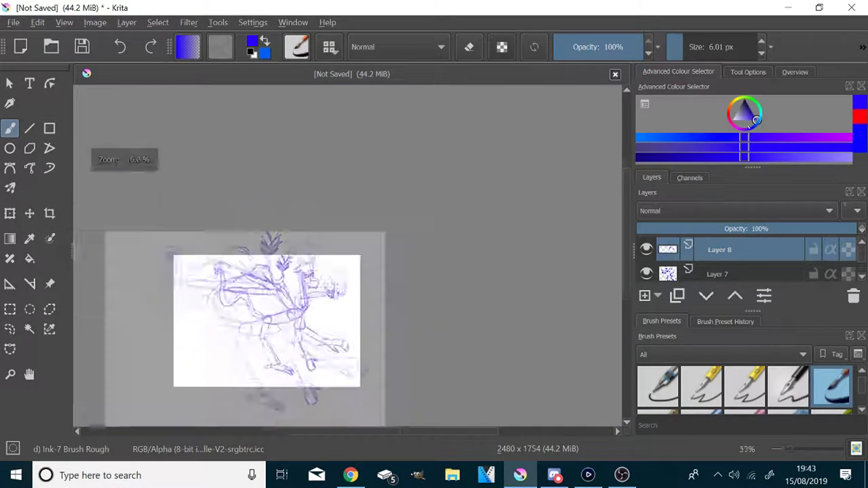
# - Sketch long swept feather strokes over the foot of the lower front leg
pyautogui.scroll(6, 276, 293)
pyautogui.moveTo(262, 209)
pyautogui.mouseDown()
pyautogui.moveTo(278, 269)
pyautogui.moveTo(340, 276)
pyautogui.moveTo(162, 290)
pyautogui.mouseUp()
pyautogui.scroll(-4, 271, 242)
pyautogui.scroll(4, 374, 415)
pyautogui.moveTo(287, 195)
pyautogui.mouseDown()
pyautogui.moveTo(331, 231)
pyautogui.moveTo(473, 315)
pyautogui.mouseUp()
pyautogui.moveTo(358, 209); pyautogui.dragTo(434, 276)
pyautogui.moveTo(383, 220); pyautogui.dragTo(486, 302)
pyautogui.moveTo(327, 185)
pyautogui.mouseDown()
pyautogui.moveTo(483, 285)
pyautogui.moveTo(417, 234)
pyautogui.mouseUp()
pyautogui.moveTo(325, 167); pyautogui.dragTo(465, 233)
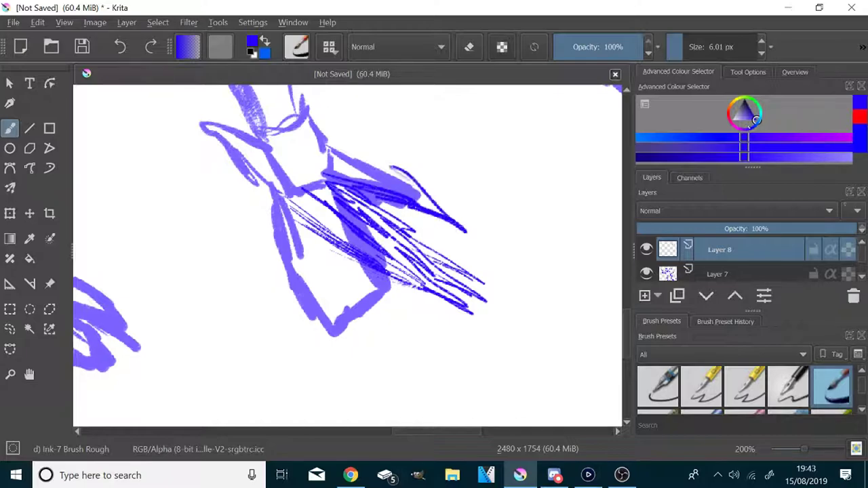
pyautogui.moveTo(332, 146); pyautogui.dragTo(438, 207)
# - Sketch long swept feathers over the raised front foot and add a small tuft under the belly
pyautogui.scroll(-4, 395, 195)
pyautogui.scroll(4, 485, 244)
pyautogui.moveTo(267, 262); pyautogui.dragTo(414, 348)
pyautogui.moveTo(316, 256); pyautogui.dragTo(416, 348)
pyautogui.moveTo(312, 245)
pyautogui.mouseDown()
pyautogui.moveTo(380, 257)
pyautogui.moveTo(482, 336)
pyautogui.mouseUp()
pyautogui.moveTo(416, 259); pyautogui.dragTo(483, 335)
pyautogui.moveTo(333, 236); pyautogui.dragTo(512, 337)
pyautogui.moveTo(411, 218); pyautogui.dragTo(509, 336)
pyautogui.moveTo(313, 234); pyautogui.dragTo(432, 207)
pyautogui.moveTo(467, 271); pyautogui.dragTo(501, 309)
pyautogui.moveTo(336, 195); pyautogui.dragTo(499, 300)
pyautogui.moveTo(307, 211); pyautogui.dragTo(366, 194)
pyautogui.moveTo(319, 183)
pyautogui.mouseDown()
pyautogui.moveTo(457, 167)
pyautogui.moveTo(500, 239)
pyautogui.mouseUp()
pyautogui.moveTo(399, 203)
pyautogui.mouseDown()
pyautogui.moveTo(460, 224)
pyautogui.moveTo(320, 234)
pyautogui.mouseUp()
pyautogui.scroll(-6, 478, 238)
pyautogui.scroll(4, 417, 204)
pyautogui.moveTo(353, 196); pyautogui.dragTo(360, 330)
# - Set Layer 8's opacity to 50%, switch the brush colour to red and add a new layer above it
pyautogui.click(749, 229)
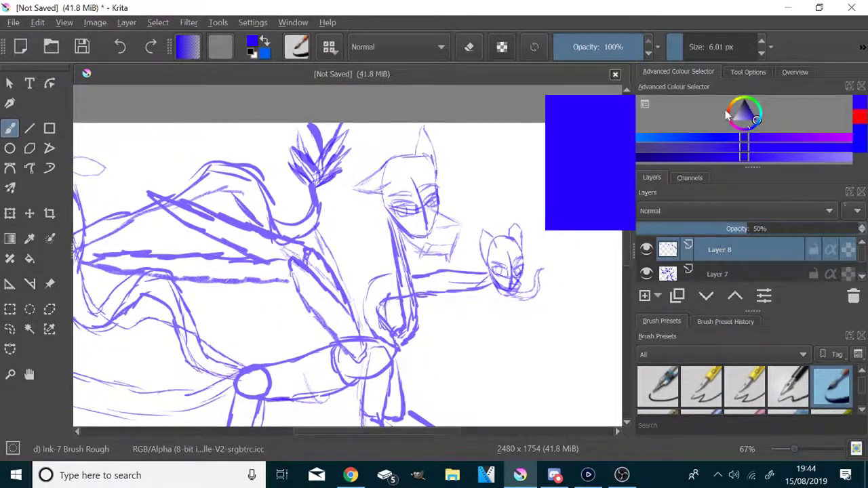
pyautogui.click(731, 117)
pyautogui.scroll(6, 526, 251)
pyautogui.moveTo(305, 202)
pyautogui.mouseDown()
pyautogui.moveTo(288, 234)
pyautogui.moveTo(327, 216)
pyautogui.moveTo(390, 311)
pyautogui.moveTo(435, 285)
pyautogui.moveTo(506, 309)
pyautogui.moveTo(475, 198)
pyautogui.moveTo(387, 109)
pyautogui.moveTo(268, 111)
pyautogui.mouseUp()
pyautogui.hotkey('ctrl', 'z')
pyautogui.hotkey('ctrl', 'z')
pyautogui.click(644, 295)
# - Draw a jagged red fringe and spiky hair tufts around the second head on the new layer
pyautogui.moveTo(232, 259)
pyautogui.mouseDown()
pyautogui.moveTo(217, 344)
pyautogui.moveTo(268, 370)
pyautogui.mouseUp()
pyautogui.scroll(-5, 282, 256)
pyautogui.scroll(5, 294, 291)
pyautogui.press('1')
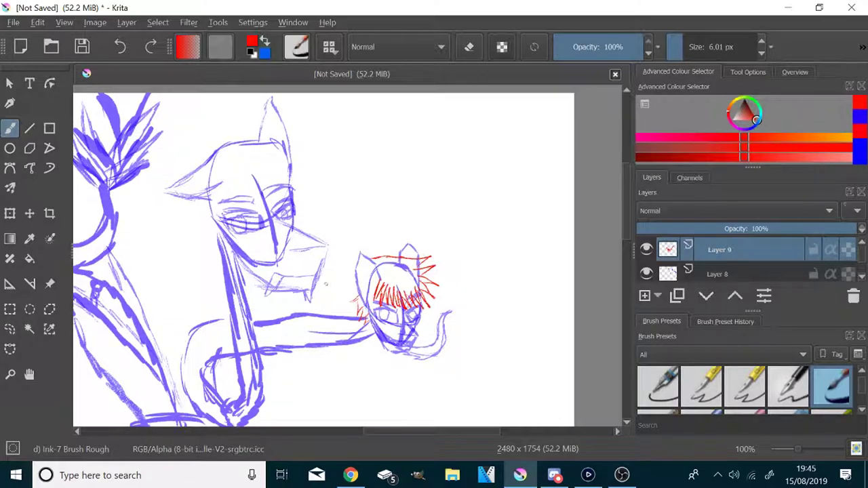
# - Trace the second head's cheeks, nose and jaw with short red fur strokes
pyautogui.scroll(3, 374, 356)
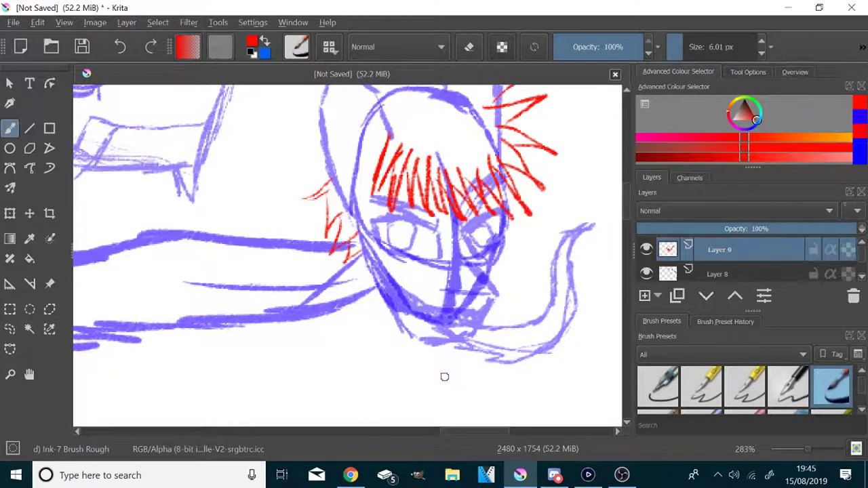
pyautogui.moveTo(355, 217)
pyautogui.mouseDown()
pyautogui.moveTo(368, 278)
pyautogui.moveTo(397, 319)
pyautogui.moveTo(446, 343)
pyautogui.mouseUp()
pyautogui.moveTo(516, 207)
pyautogui.mouseDown()
pyautogui.moveTo(493, 274)
pyautogui.moveTo(504, 295)
pyautogui.moveTo(480, 327)
pyautogui.mouseUp()
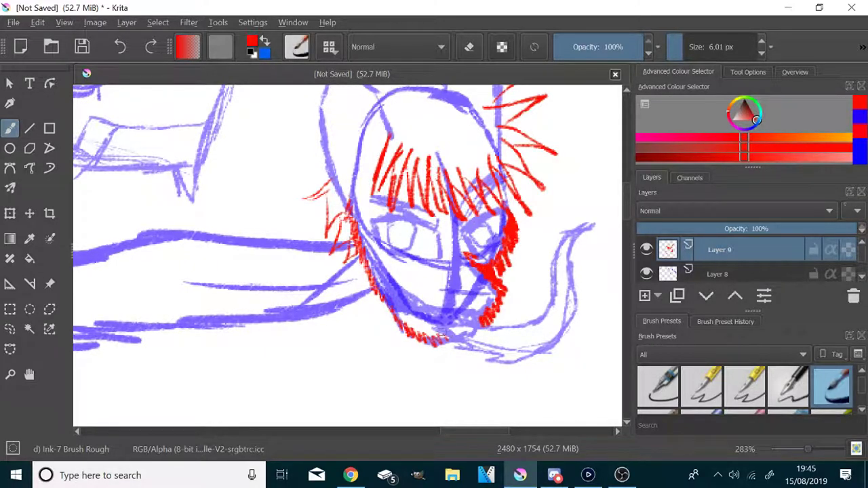
# - Outline the second head's ears with short red fur strokes
pyautogui.scroll(-2, 444, 333)
pyautogui.scroll(4, 468, 189)
pyautogui.moveTo(362, 242)
pyautogui.mouseDown()
pyautogui.moveTo(369, 190)
pyautogui.moveTo(472, 222)
pyautogui.moveTo(479, 254)
pyautogui.mouseUp()
pyautogui.moveTo(434, 250)
pyautogui.mouseDown()
pyautogui.moveTo(413, 232)
pyautogui.moveTo(416, 179)
pyautogui.mouseUp()
pyautogui.scroll(-3, 428, 291)
pyautogui.scroll(2, 348, 344)
pyautogui.moveTo(369, 256)
pyautogui.mouseDown()
pyautogui.moveTo(324, 197)
pyautogui.moveTo(289, 278)
pyautogui.moveTo(318, 393)
pyautogui.mouseUp()
pyautogui.moveTo(360, 271)
pyautogui.mouseDown()
pyautogui.moveTo(315, 241)
pyautogui.moveTo(312, 208)
pyautogui.mouseUp()
pyautogui.moveTo(351, 288)
pyautogui.mouseDown()
pyautogui.moveTo(365, 291)
pyautogui.moveTo(377, 317)
pyautogui.mouseUp()
pyautogui.scroll(-2, 380, 315)
pyautogui.scroll(3, 344, 367)
pyautogui.moveTo(445, 205)
pyautogui.mouseDown()
pyautogui.moveTo(378, 263)
pyautogui.moveTo(381, 283)
pyautogui.mouseUp()
# - Outline both ears of the large first head with red fur strokes
pyautogui.scroll(-5, 381, 294)
pyautogui.scroll(2, 204, 169)
pyautogui.moveTo(260, 194)
pyautogui.mouseDown()
pyautogui.moveTo(284, 231)
pyautogui.moveTo(224, 260)
pyautogui.moveTo(312, 173)
pyautogui.mouseUp()
pyautogui.moveTo(230, 265)
pyautogui.mouseDown()
pyautogui.moveTo(302, 263)
pyautogui.moveTo(323, 223)
pyautogui.mouseUp()
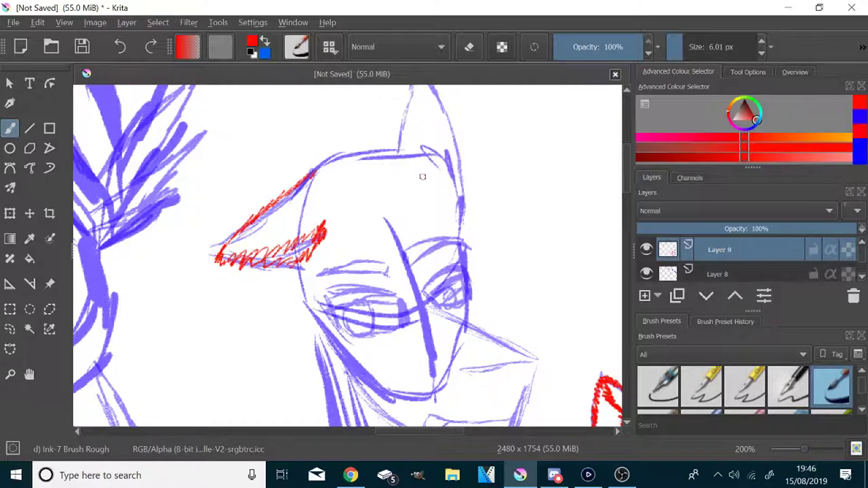
pyautogui.scroll(-2, 423, 177)
pyautogui.scroll(3, 426, 129)
pyautogui.moveTo(384, 219)
pyautogui.mouseDown()
pyautogui.moveTo(411, 107)
pyautogui.moveTo(436, 99)
pyautogui.mouseUp()
pyautogui.moveTo(428, 220)
pyautogui.mouseDown()
pyautogui.moveTo(424, 124)
pyautogui.moveTo(457, 150)
pyautogui.moveTo(473, 205)
pyautogui.moveTo(478, 291)
pyautogui.mouseUp()
# - Draw a red fringe over the first head's eyes and long hair strands beside its face
pyautogui.scroll(-1, 367, 237)
pyautogui.moveTo(325, 193)
pyautogui.mouseDown()
pyautogui.moveTo(313, 252)
pyautogui.moveTo(363, 426)
pyautogui.mouseUp()
pyautogui.moveTo(326, 312)
pyautogui.mouseDown()
pyautogui.moveTo(361, 424)
pyautogui.moveTo(346, 363)
pyautogui.moveTo(386, 413)
pyautogui.moveTo(407, 374)
pyautogui.moveTo(345, 273)
pyautogui.moveTo(363, 289)
pyautogui.moveTo(373, 228)
pyautogui.moveTo(404, 295)
pyautogui.mouseUp()
pyautogui.moveTo(400, 238)
pyautogui.mouseDown()
pyautogui.moveTo(431, 334)
pyautogui.moveTo(475, 332)
pyautogui.moveTo(458, 243)
pyautogui.moveTo(483, 285)
pyautogui.mouseUp()
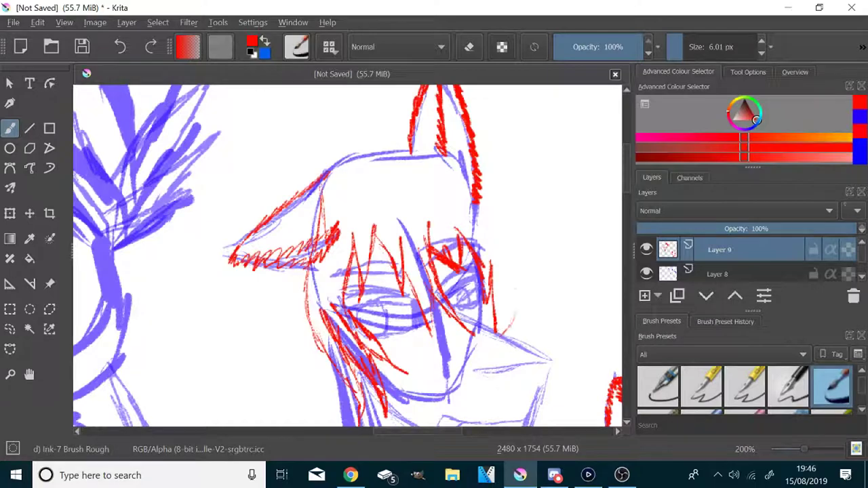
pyautogui.moveTo(503, 249); pyautogui.dragTo(557, 299)
pyautogui.moveTo(467, 192)
pyautogui.mouseDown()
pyautogui.moveTo(543, 282)
pyautogui.moveTo(383, 141)
pyautogui.moveTo(313, 259)
pyautogui.mouseUp()
# - Draw a jagged red mane down both sides of the first head's neck
pyautogui.scroll(-2, 376, 127)
pyautogui.scroll(1, 286, 324)
pyautogui.moveTo(346, 143)
pyautogui.mouseDown()
pyautogui.moveTo(333, 211)
pyautogui.moveTo(377, 346)
pyautogui.mouseUp()
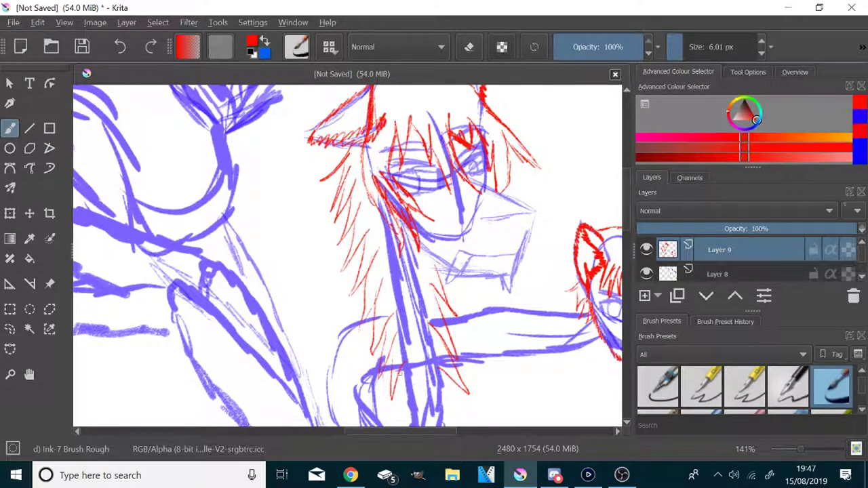
# - Outline the first head's muzzle in red
pyautogui.scroll(2, 537, 142)
pyautogui.moveTo(402, 198)
pyautogui.mouseDown()
pyautogui.moveTo(458, 221)
pyautogui.moveTo(526, 285)
pyautogui.moveTo(489, 379)
pyautogui.moveTo(431, 387)
pyautogui.moveTo(383, 375)
pyautogui.mouseUp()
pyautogui.moveTo(285, 319); pyautogui.dragTo(363, 374)
pyautogui.moveTo(526, 263)
pyautogui.mouseDown()
pyautogui.moveTo(478, 262)
pyautogui.moveTo(422, 283)
pyautogui.mouseUp()
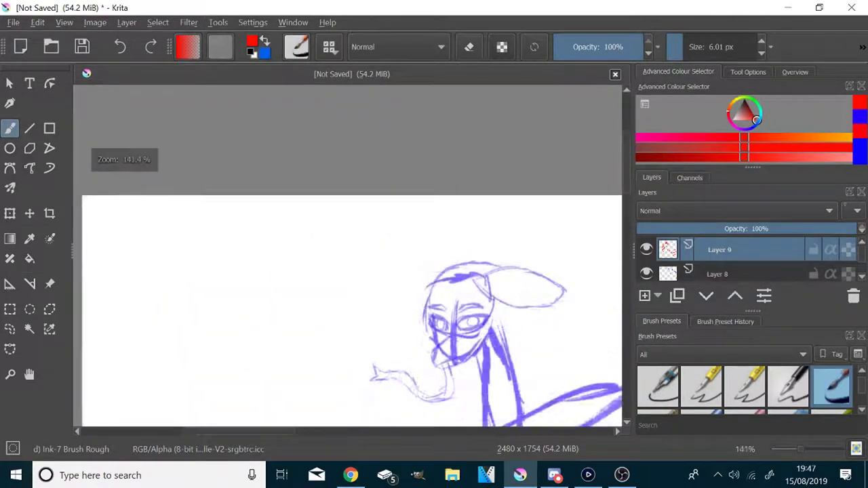
# - Outline the third head's crown and long ear in red fur and add a zigzag fringe above its eyes
pyautogui.scroll(1, 341, 391)
pyautogui.moveTo(405, 138)
pyautogui.mouseDown()
pyautogui.moveTo(345, 105)
pyautogui.moveTo(226, 156)
pyautogui.moveTo(262, 203)
pyautogui.moveTo(421, 204)
pyautogui.moveTo(384, 136)
pyautogui.moveTo(451, 101)
pyautogui.moveTo(366, 100)
pyautogui.moveTo(556, 125)
pyautogui.moveTo(618, 201)
pyautogui.moveTo(504, 232)
pyautogui.moveTo(431, 210)
pyautogui.mouseUp()
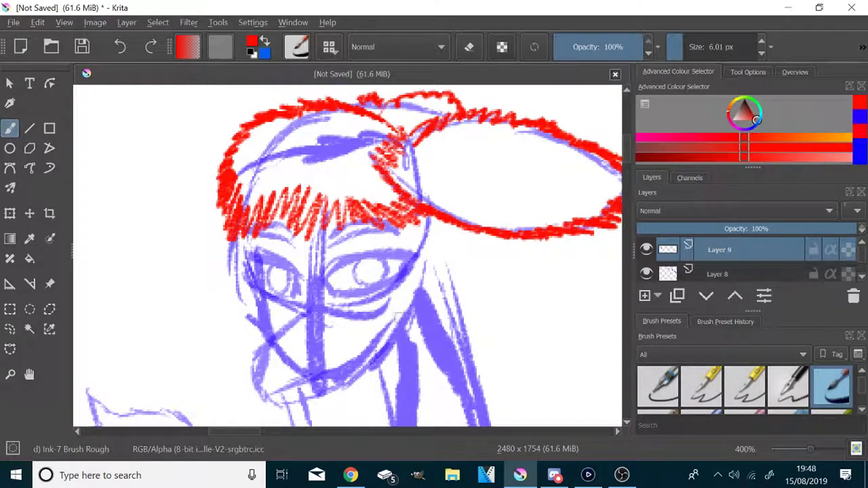
pyautogui.scroll(-1, 395, 316)
# - Trace the third head's jaw and cheeks with red fur strokes and fill in its nose
pyautogui.scroll(1, 375, 315)
pyautogui.moveTo(290, 150)
pyautogui.mouseDown()
pyautogui.moveTo(306, 235)
pyautogui.moveTo(339, 220)
pyautogui.moveTo(298, 245)
pyautogui.moveTo(291, 275)
pyautogui.moveTo(326, 312)
pyautogui.moveTo(367, 312)
pyautogui.moveTo(432, 258)
pyautogui.moveTo(486, 134)
pyautogui.mouseUp()
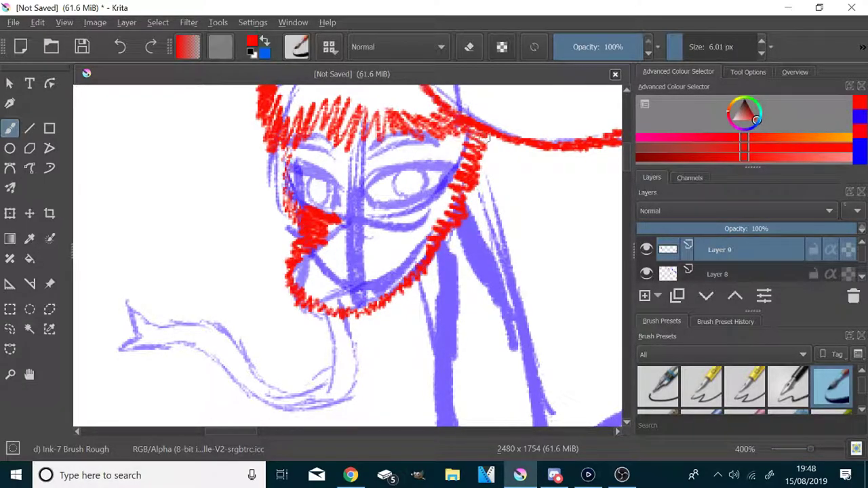
pyautogui.moveTo(324, 235); pyautogui.dragTo(360, 224)
# - Draw a ragged red fur ruff around the base of the two front necks
pyautogui.scroll(-6, 355, 234)
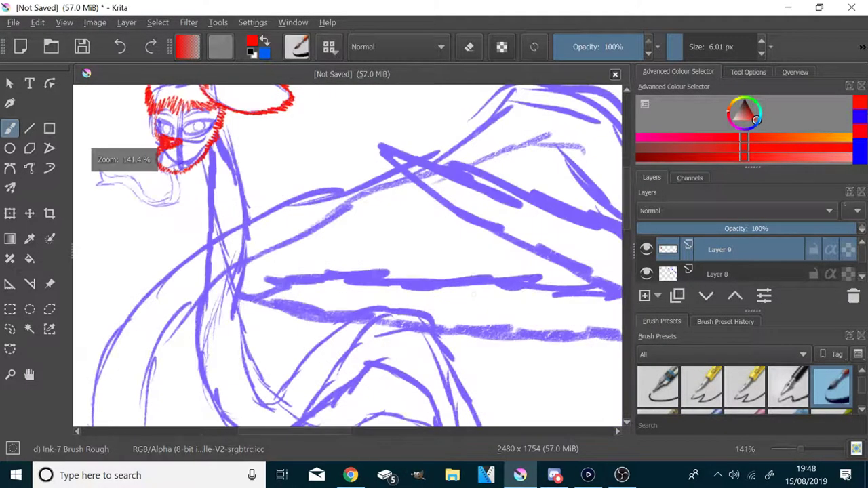
pyautogui.scroll(4, 406, 348)
pyautogui.moveTo(339, 291)
pyautogui.mouseDown()
pyautogui.moveTo(397, 292)
pyautogui.moveTo(388, 352)
pyautogui.moveTo(355, 281)
pyautogui.moveTo(382, 295)
pyautogui.mouseUp()
# - Draw long red chest fur hanging over the top of the front legs
pyautogui.scroll(-4, 383, 295)
pyautogui.scroll(4, 390, 364)
pyautogui.moveTo(298, 146)
pyautogui.mouseDown()
pyautogui.moveTo(278, 211)
pyautogui.moveTo(288, 278)
pyautogui.moveTo(326, 292)
pyautogui.moveTo(374, 268)
pyautogui.mouseUp()
pyautogui.moveTo(329, 224); pyautogui.dragTo(354, 298)
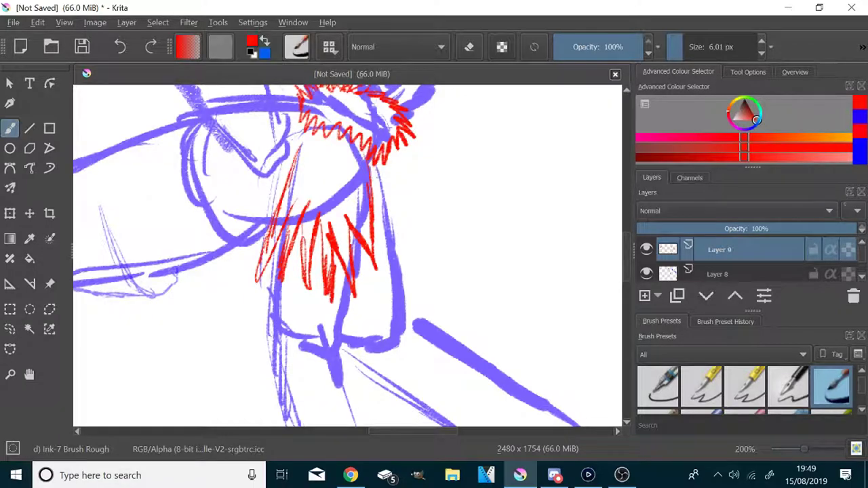
pyautogui.moveTo(377, 173); pyautogui.dragTo(425, 271)
# - Draw a cuff of spiky red fur around the raised front leg's ankle
pyautogui.scroll(-5, 392, 272)
pyautogui.scroll(5, 452, 297)
pyautogui.moveTo(315, 226)
pyautogui.mouseDown()
pyautogui.moveTo(349, 270)
pyautogui.moveTo(373, 257)
pyautogui.mouseUp()
pyautogui.moveTo(323, 204)
pyautogui.mouseDown()
pyautogui.moveTo(392, 201)
pyautogui.moveTo(304, 146)
pyautogui.mouseUp()
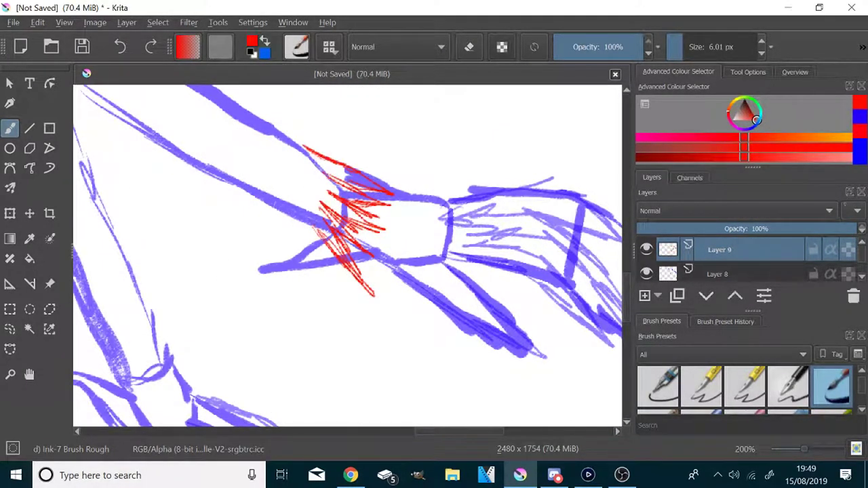
# - Draw a cuff of spiky red fur around the lower front leg's ankle
pyautogui.scroll(-4, 393, 167)
pyautogui.scroll(4, 325, 223)
pyautogui.moveTo(363, 170); pyautogui.dragTo(413, 221)
pyautogui.moveTo(322, 231)
pyautogui.mouseDown()
pyautogui.moveTo(346, 270)
pyautogui.moveTo(372, 192)
pyautogui.moveTo(384, 217)
pyautogui.mouseUp()
# - Add spiky red fur tufts around the hind leg's knee
pyautogui.scroll(-4, 380, 183)
pyautogui.scroll(2, 244, 120)
pyautogui.scroll(-1, 240, 92)
pyautogui.scroll(2, 287, 243)
pyautogui.moveTo(261, 195)
pyautogui.mouseDown()
pyautogui.moveTo(252, 279)
pyautogui.moveTo(290, 270)
pyautogui.mouseUp()
pyautogui.moveTo(296, 210)
pyautogui.mouseDown()
pyautogui.moveTo(312, 261)
pyautogui.moveTo(326, 257)
pyautogui.mouseUp()
pyautogui.scroll(-3, 330, 269)
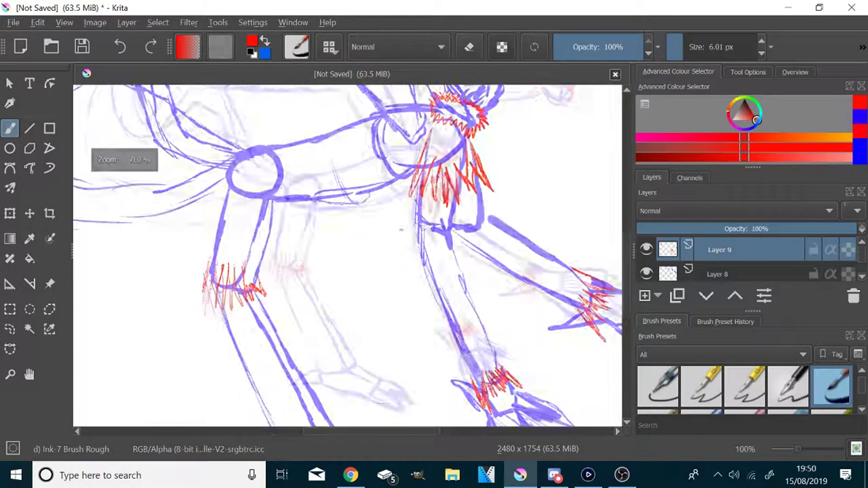
# - Draw a long pointed red fur tuft along the back edge of the upper front leg
pyautogui.scroll(3, 425, 201)
pyautogui.moveTo(370, 277); pyautogui.dragTo(335, 220)
pyautogui.moveTo(324, 178)
pyautogui.mouseDown()
pyautogui.moveTo(380, 258)
pyautogui.moveTo(416, 335)
pyautogui.mouseUp()
pyautogui.scroll(-3, 523, 234)
pyautogui.scroll(4, 447, 365)
pyautogui.moveTo(250, 291)
pyautogui.mouseDown()
pyautogui.moveTo(285, 342)
pyautogui.moveTo(365, 342)
pyautogui.moveTo(407, 302)
pyautogui.moveTo(350, 319)
pyautogui.mouseUp()
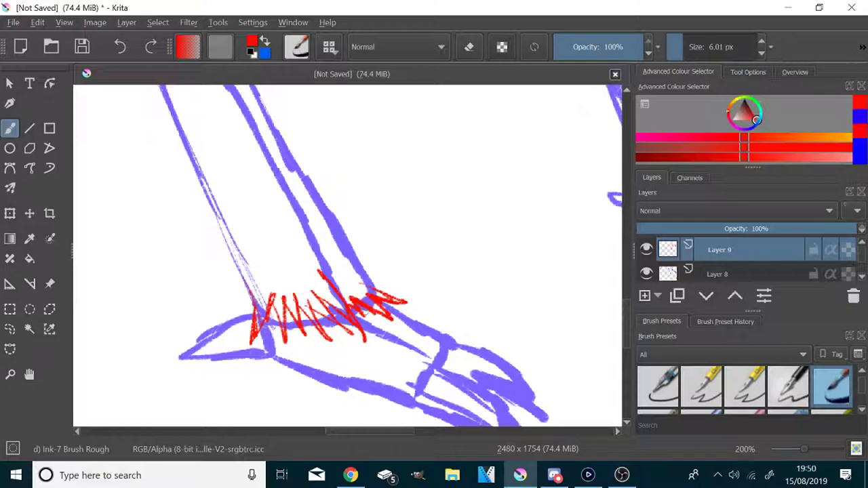
pyautogui.hotkey('ctrl', 'z')
pyautogui.hotkey('ctrl', 'z')
pyautogui.hotkey('ctrl', 'z')
pyautogui.scroll(-5, 363, 308)
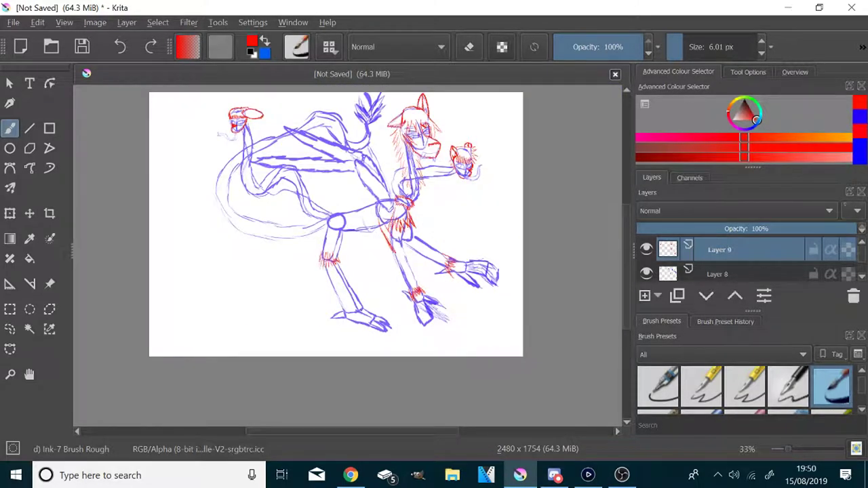
# - Draw a thick red fur line lengthwise through the middle of the third head's long ear
pyautogui.scroll(8, 425, 123)
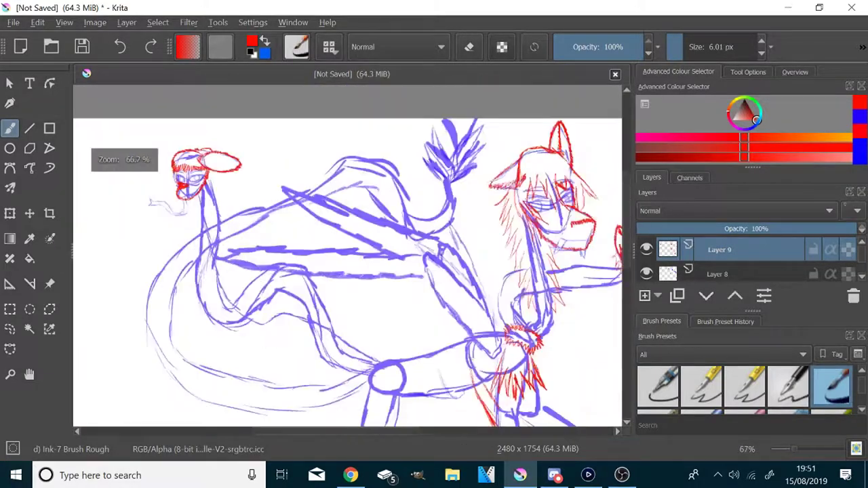
pyautogui.moveTo(342, 179); pyautogui.dragTo(481, 190)
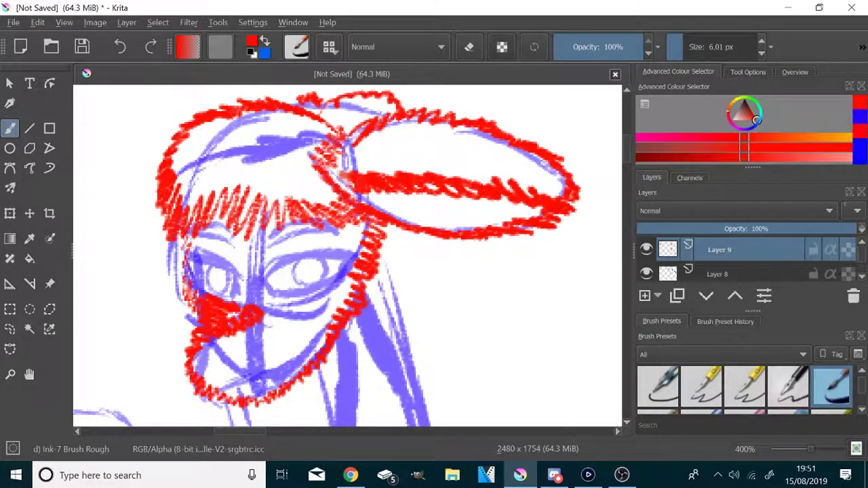
pyautogui.scroll(-5, 482, 190)
# - Draw two overlapping rows of red scalloped feathers along the lower edge of the wing
pyautogui.scroll(4, 522, 383)
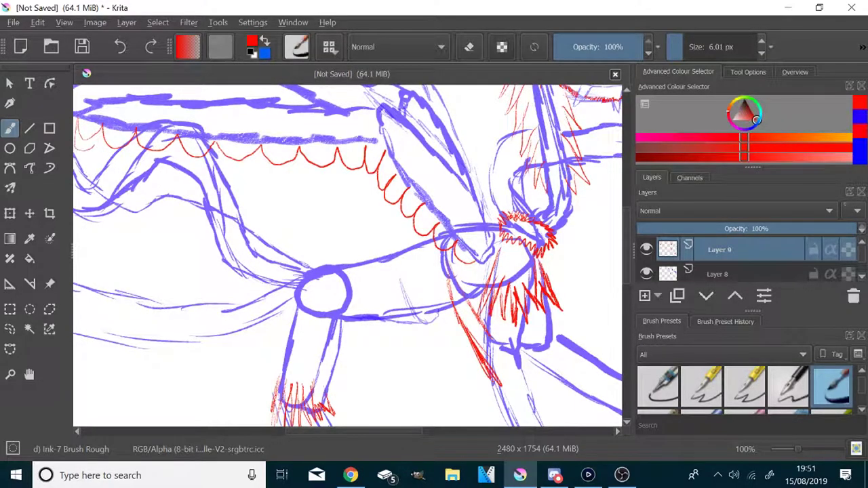
pyautogui.moveTo(297, 160); pyautogui.dragTo(367, 176)
pyautogui.moveTo(368, 164); pyautogui.dragTo(382, 205)
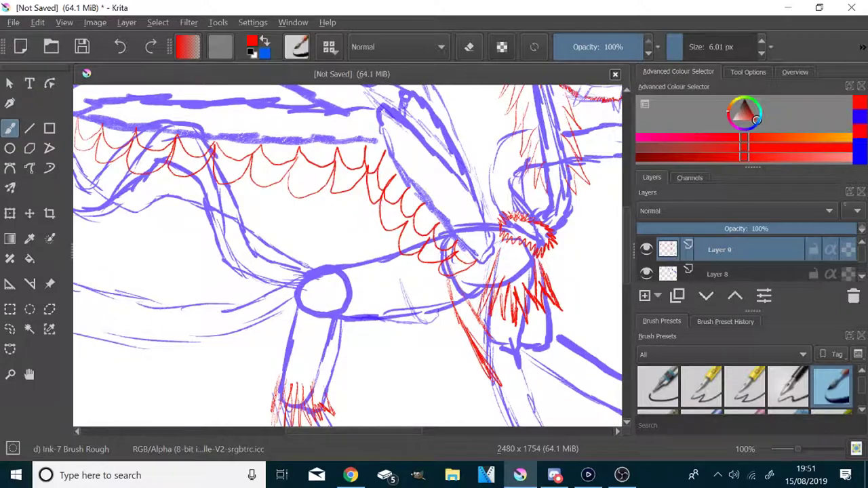
# - Add a third row of red scalloped feathers beneath the others, continuing out to the wing's tip
pyautogui.scroll(-2, 128, 203)
pyautogui.scroll(3, 129, 197)
pyautogui.moveTo(368, 251); pyautogui.dragTo(312, 220)
pyautogui.moveTo(312, 221); pyautogui.dragTo(178, 207)
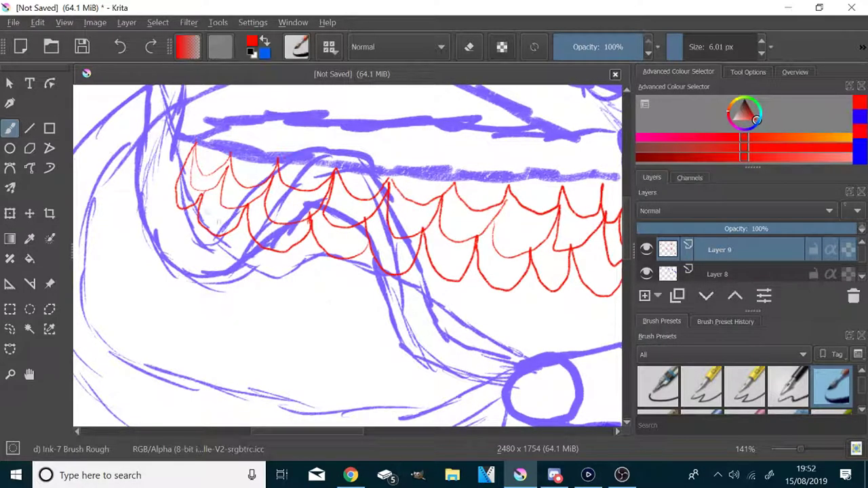
# - Add a fourth row of red scalloped feathers along the lower wing, with a fringe of long pointed feathers beneath it
pyautogui.scroll(-4, 202, 208)
pyautogui.scroll(3, 470, 276)
pyautogui.moveTo(508, 299)
pyautogui.mouseDown()
pyautogui.moveTo(414, 288)
pyautogui.moveTo(332, 234)
pyautogui.mouseUp()
pyautogui.moveTo(304, 274); pyautogui.dragTo(232, 224)
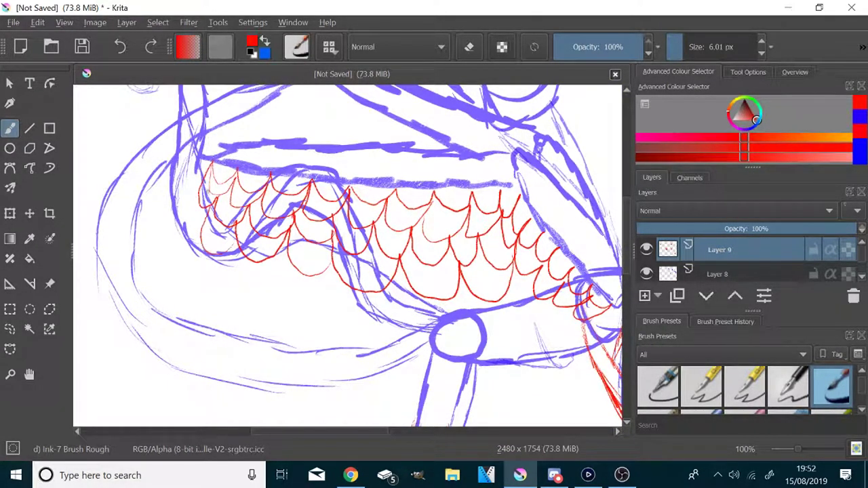
pyautogui.moveTo(328, 276)
pyautogui.mouseDown()
pyautogui.moveTo(421, 298)
pyautogui.moveTo(507, 291)
pyautogui.moveTo(434, 370)
pyautogui.moveTo(376, 360)
pyautogui.mouseUp()
pyautogui.moveTo(397, 309)
pyautogui.mouseDown()
pyautogui.moveTo(266, 296)
pyautogui.moveTo(211, 336)
pyautogui.mouseUp()
pyautogui.moveTo(196, 290); pyautogui.dragTo(152, 349)
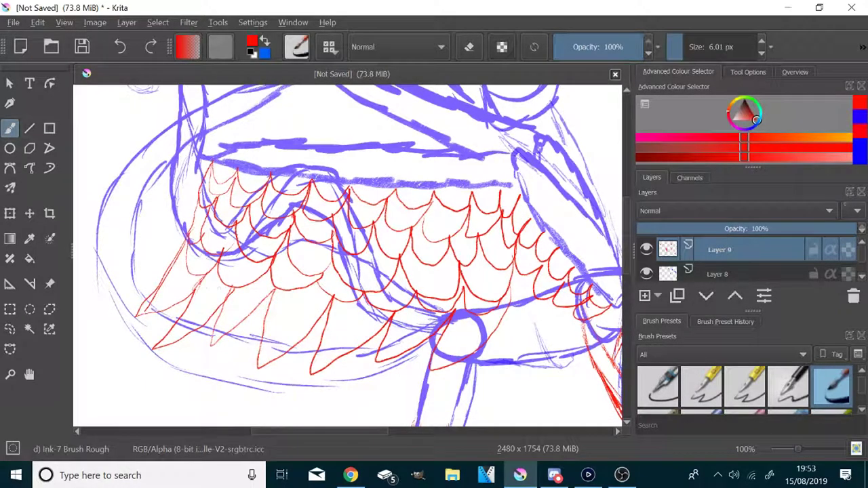
# - Extend the red scalloped feathers at the lower wing's base and draw a long pointed feather back toward the hind leg's joint
pyautogui.scroll(2, 434, 292)
pyautogui.moveTo(365, 152)
pyautogui.mouseDown()
pyautogui.moveTo(384, 190)
pyautogui.moveTo(422, 179)
pyautogui.mouseUp()
pyautogui.moveTo(413, 190)
pyautogui.mouseDown()
pyautogui.moveTo(479, 202)
pyautogui.moveTo(519, 234)
pyautogui.mouseUp()
pyautogui.moveTo(487, 208); pyautogui.dragTo(361, 231)
pyautogui.moveTo(412, 255); pyautogui.dragTo(304, 304)
# - Draw overlapping rows of red scalloped feathers along the underside of the upper wing, out to its tip
pyautogui.scroll(-5, 367, 265)
pyautogui.scroll(4, 245, 117)
pyautogui.moveTo(370, 135); pyautogui.dragTo(456, 200)
pyautogui.moveTo(457, 199)
pyautogui.mouseDown()
pyautogui.moveTo(477, 244)
pyautogui.moveTo(506, 225)
pyautogui.mouseUp()
pyautogui.moveTo(506, 225); pyautogui.dragTo(511, 263)
pyautogui.moveTo(365, 137); pyautogui.dragTo(434, 211)
pyautogui.moveTo(434, 212); pyautogui.dragTo(453, 249)
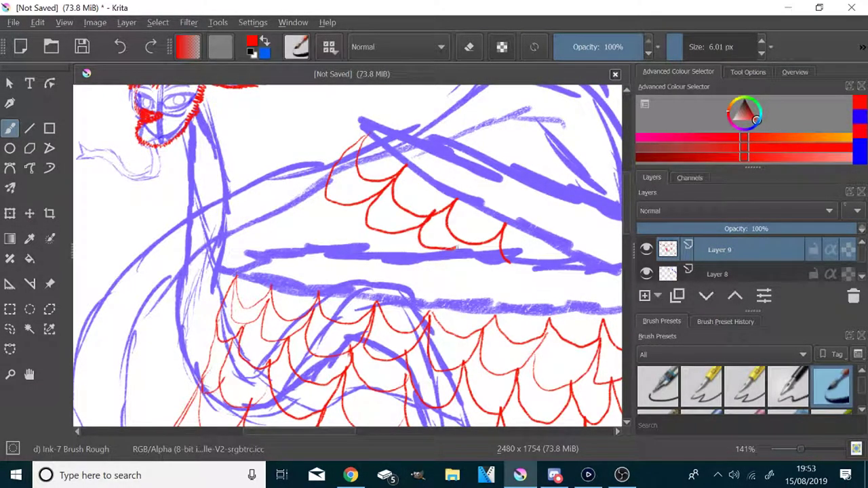
pyautogui.moveTo(329, 176); pyautogui.dragTo(353, 250)
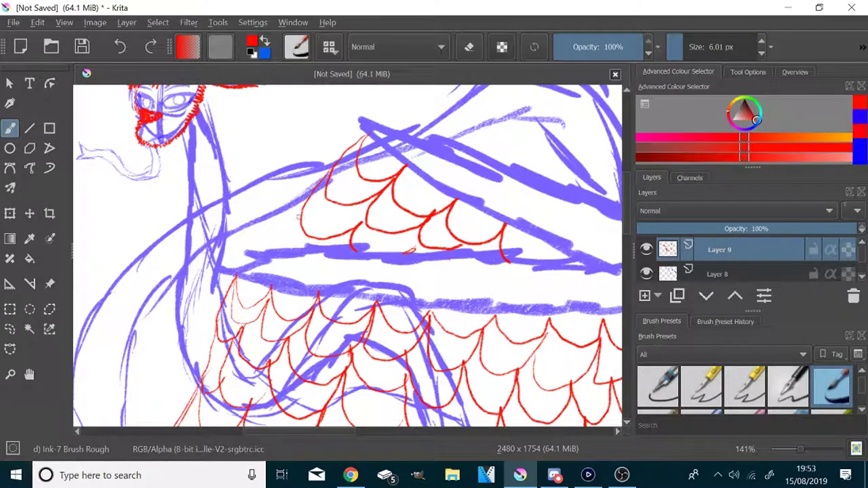
pyautogui.moveTo(303, 207); pyautogui.dragTo(269, 260)
# - Cover the upper hind leg with overlapping rows of small red scalloped feathers, starting below the round joint
pyautogui.scroll(-5, 286, 237)
pyautogui.scroll(5, 299, 240)
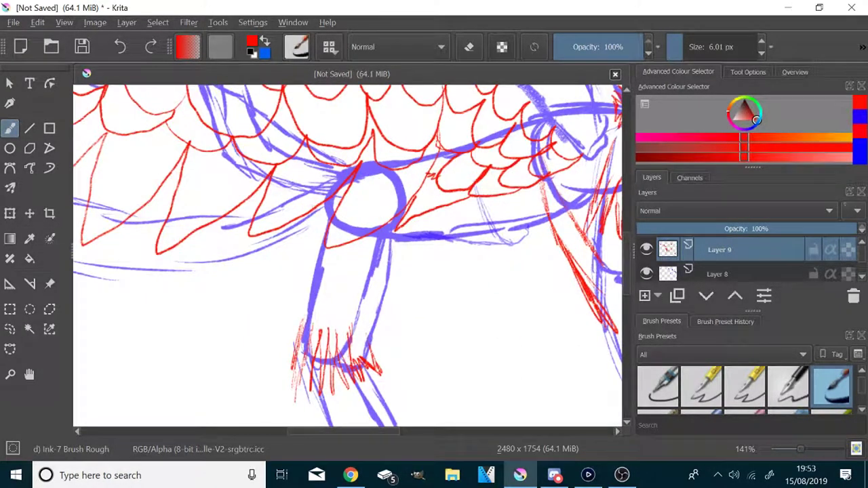
pyautogui.moveTo(367, 252)
pyautogui.mouseDown()
pyautogui.moveTo(405, 252)
pyautogui.moveTo(370, 273)
pyautogui.mouseUp()
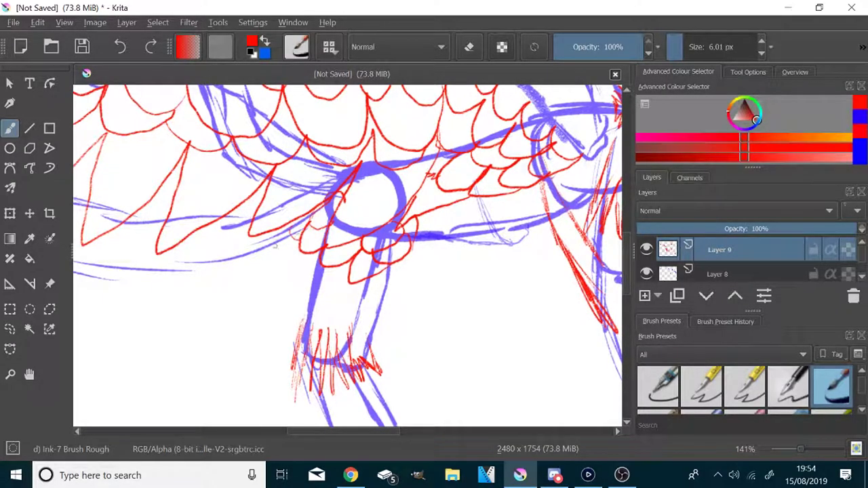
pyautogui.moveTo(284, 233); pyautogui.dragTo(295, 260)
pyautogui.moveTo(406, 243); pyautogui.dragTo(415, 299)
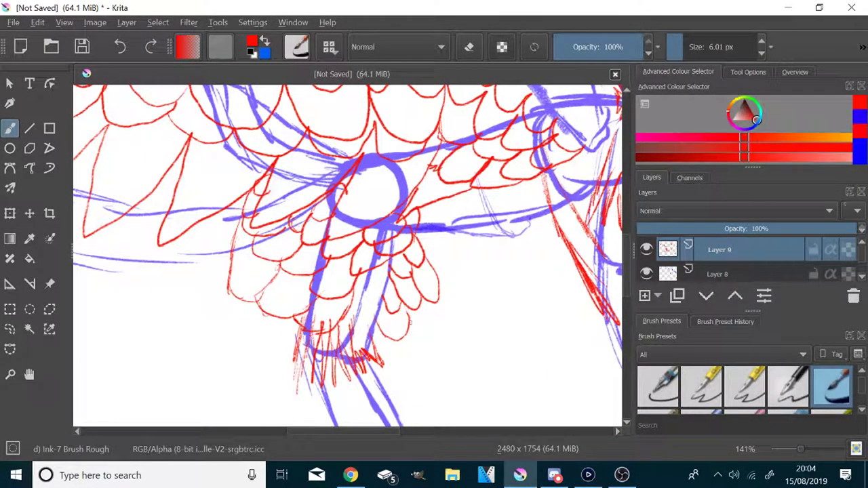
# - Add an outer layer of larger red scalloped feathers behind and in front of the upper hind leg
pyautogui.moveTo(234, 234); pyautogui.dragTo(203, 320)
pyautogui.moveTo(203, 319)
pyautogui.mouseDown()
pyautogui.moveTo(260, 305)
pyautogui.moveTo(225, 328)
pyautogui.mouseUp()
pyautogui.moveTo(227, 328)
pyautogui.mouseDown()
pyautogui.moveTo(266, 342)
pyautogui.moveTo(304, 328)
pyautogui.mouseUp()
pyautogui.moveTo(292, 365); pyautogui.dragTo(349, 313)
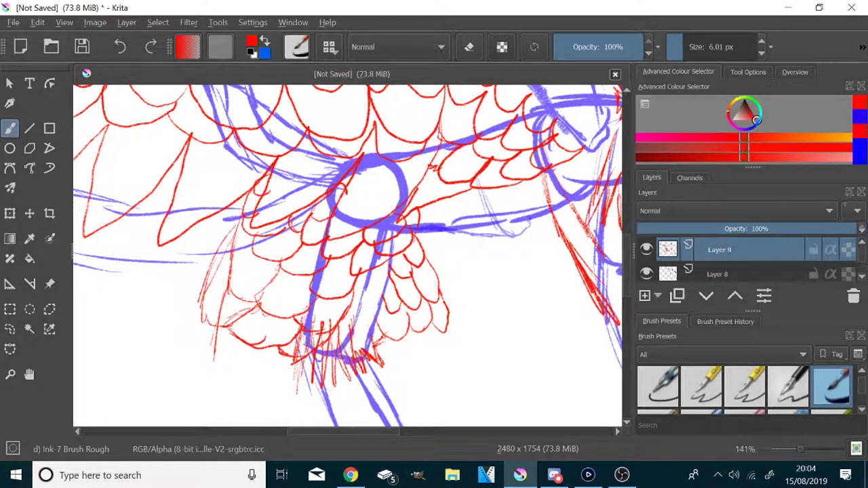
pyautogui.moveTo(414, 345)
pyautogui.mouseDown()
pyautogui.moveTo(464, 380)
pyautogui.moveTo(388, 396)
pyautogui.mouseUp()
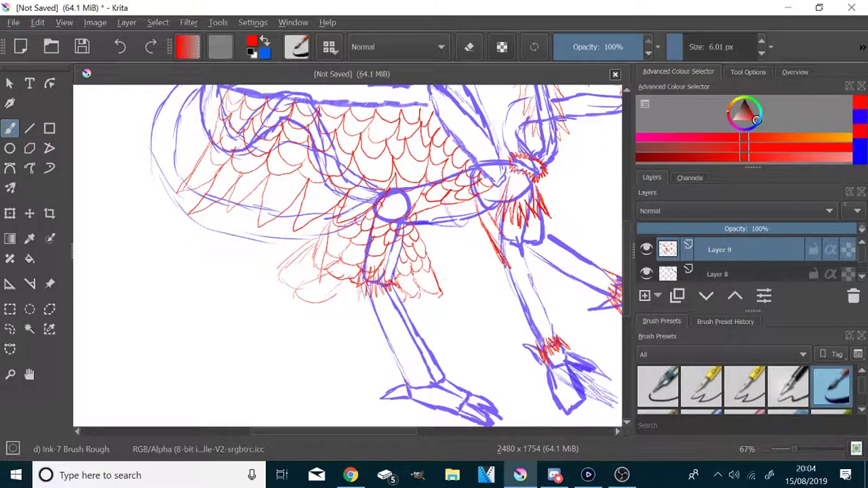
# - Draw a fringe of long pointed red feathers below the scallops, on both sides of the hind leg
pyautogui.moveTo(445, 297); pyautogui.dragTo(451, 324)
pyautogui.moveTo(415, 313); pyautogui.dragTo(423, 326)
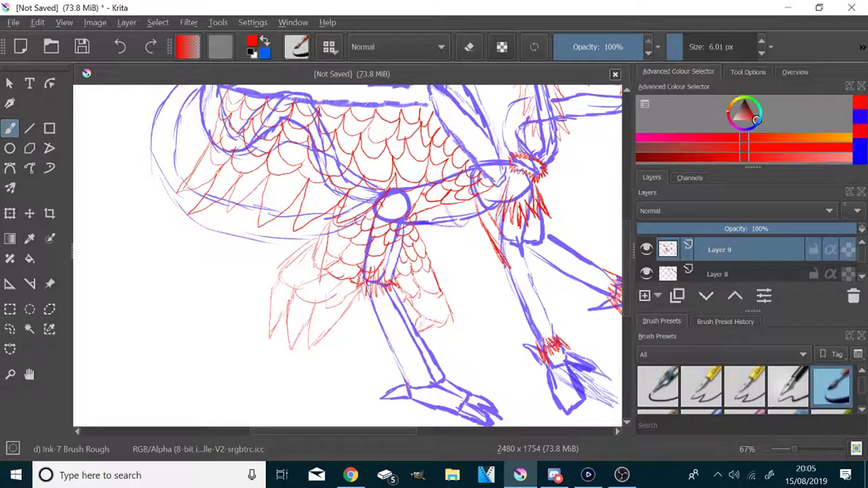
pyautogui.moveTo(443, 306); pyautogui.dragTo(497, 357)
pyautogui.moveTo(427, 334); pyautogui.dragTo(475, 367)
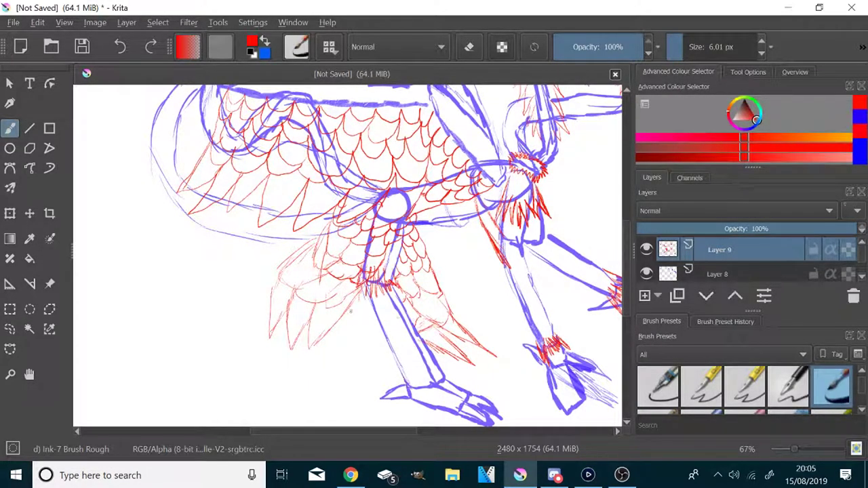
pyautogui.moveTo(346, 321); pyautogui.dragTo(354, 349)
pyautogui.moveTo(365, 319); pyautogui.dragTo(375, 359)
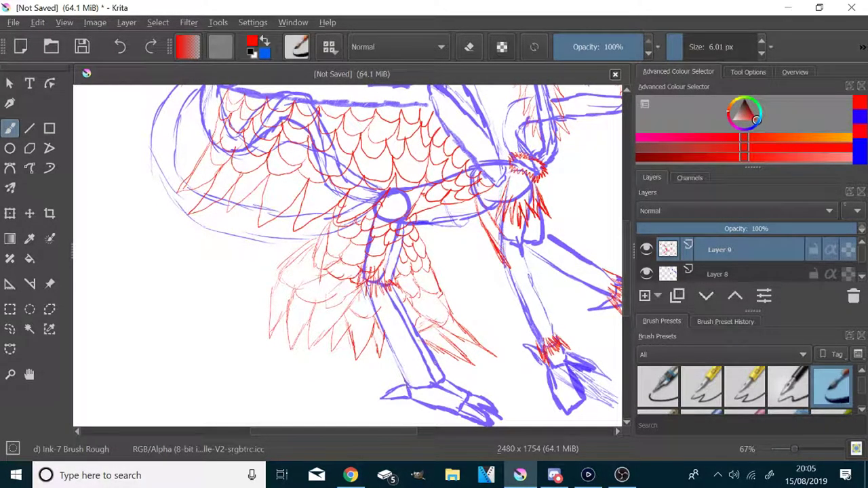
pyautogui.scroll(-2, 399, 372)
pyautogui.scroll(2, 458, 246)
pyautogui.scroll(-1, 394, 360)
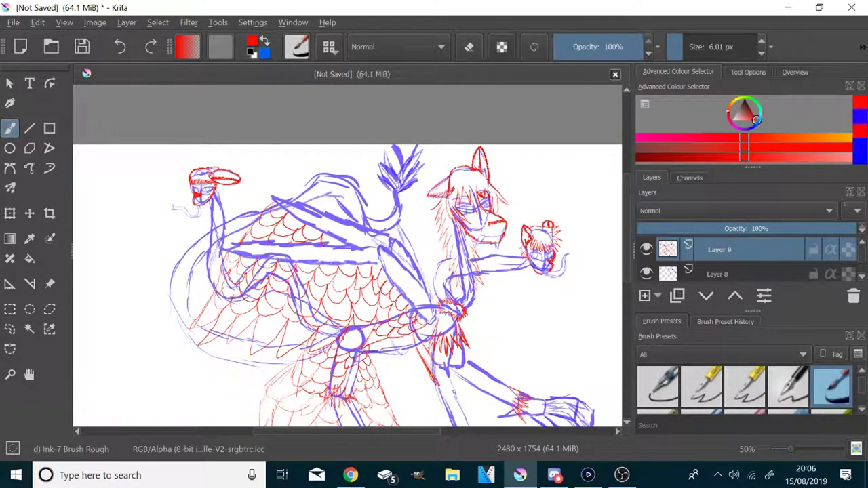
# - Draw red feathers fanning out from the tips of both wings, rounded on the lower wing and pointed on the upper
pyautogui.scroll(8, 221, 178)
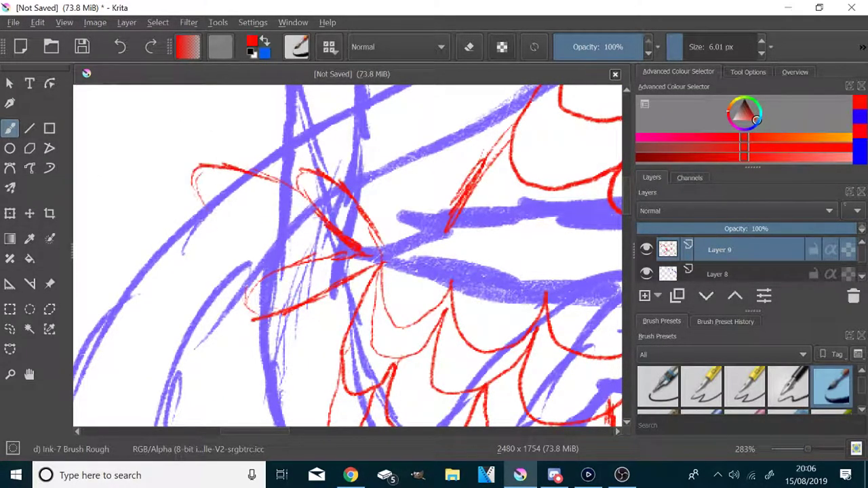
pyautogui.scroll(-3, 321, 260)
pyautogui.scroll(4, 314, 317)
pyautogui.moveTo(315, 318)
pyautogui.mouseDown()
pyautogui.moveTo(200, 291)
pyautogui.moveTo(174, 274)
pyautogui.mouseUp()
pyautogui.moveTo(295, 292); pyautogui.dragTo(185, 266)
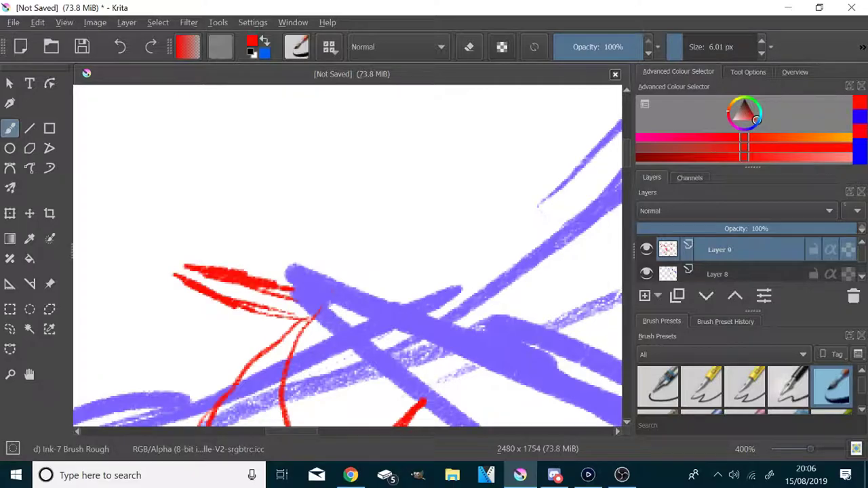
pyautogui.moveTo(332, 292); pyautogui.dragTo(280, 172)
pyautogui.moveTo(297, 285); pyautogui.dragTo(280, 173)
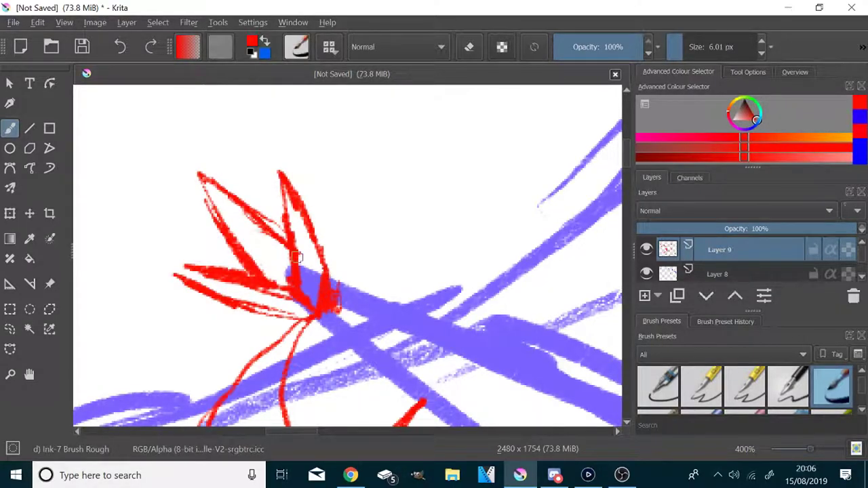
# - Lower the red feather layer's opacity to 48% and add a new layer above it, with bright green as the brush colour
pyautogui.scroll(-6, 303, 184)
pyautogui.scroll(2, 433, 416)
pyautogui.click(744, 229)
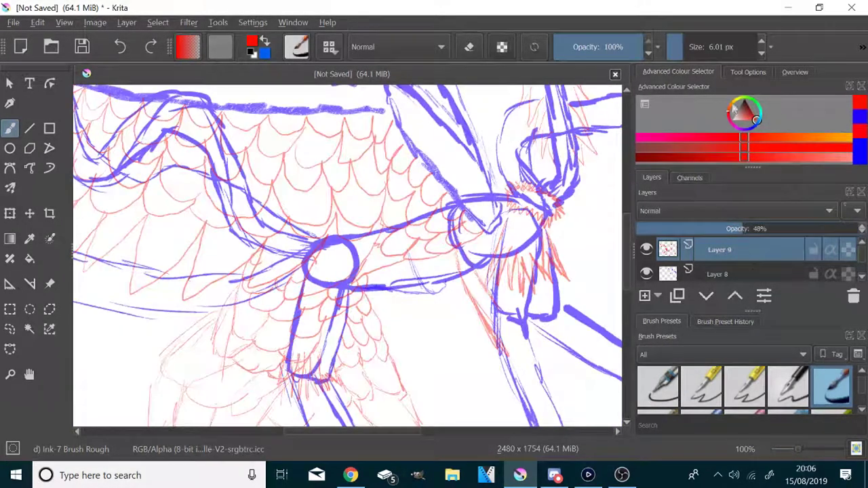
pyautogui.click(750, 99)
pyautogui.click(645, 296)
# - Hatch zigzag green bands across the bases of the toes on both front feet and the hind foot
pyautogui.scroll(-2, 455, 293)
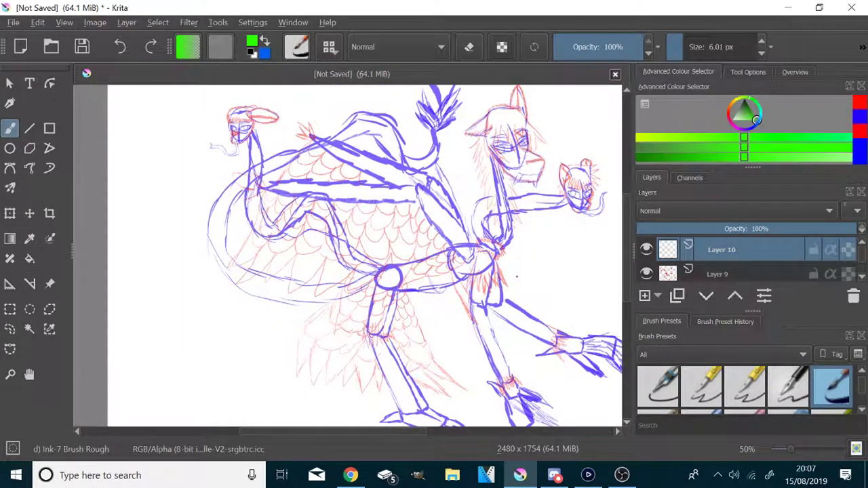
pyautogui.scroll(4, 517, 276)
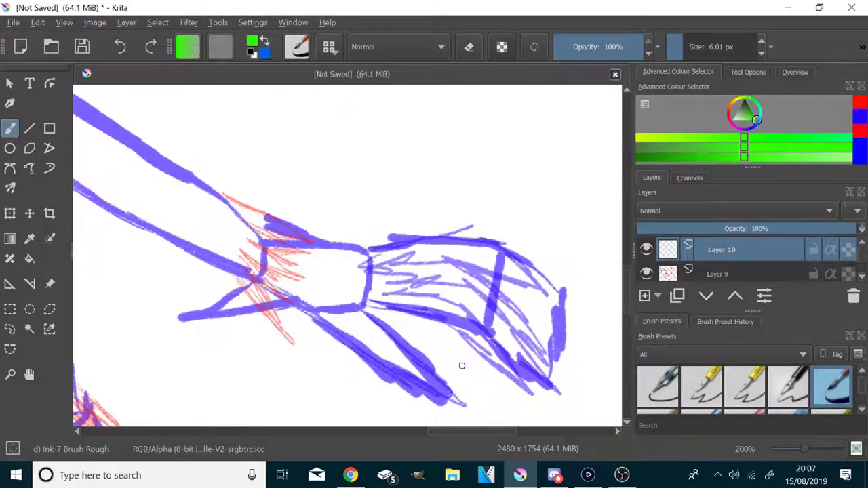
pyautogui.moveTo(338, 333); pyautogui.dragTo(298, 314)
pyautogui.scroll(-5, 334, 325)
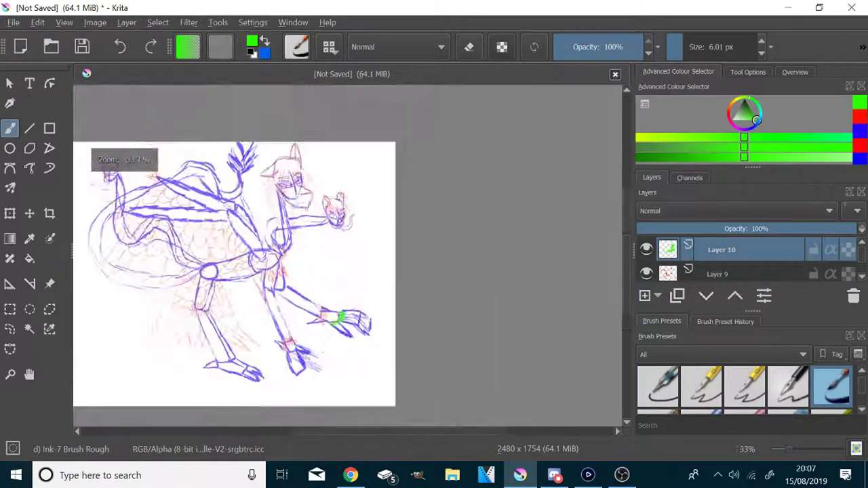
pyautogui.scroll(6, 289, 370)
pyautogui.moveTo(397, 231)
pyautogui.mouseDown()
pyautogui.moveTo(341, 251)
pyautogui.moveTo(311, 260)
pyautogui.mouseUp()
pyautogui.scroll(-6, 311, 263)
pyautogui.scroll(5, 281, 316)
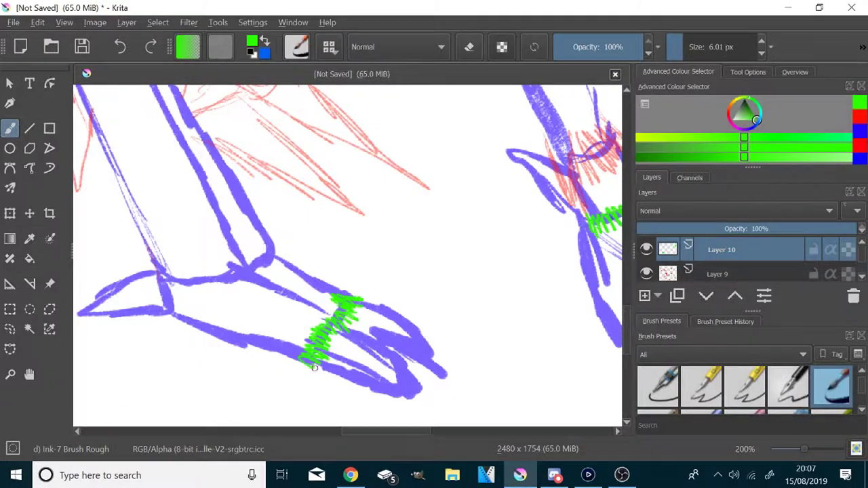
# - Add green marks at the base of the separate thumb or heel claw on the feet
pyautogui.scroll(2, 306, 360)
pyautogui.moveTo(319, 212)
pyautogui.mouseDown()
pyautogui.moveTo(362, 313)
pyautogui.moveTo(399, 349)
pyautogui.mouseUp()
pyautogui.scroll(-5, 399, 349)
pyautogui.scroll(4, 543, 249)
pyautogui.moveTo(369, 204); pyautogui.dragTo(469, 245)
pyautogui.scroll(-5, 468, 244)
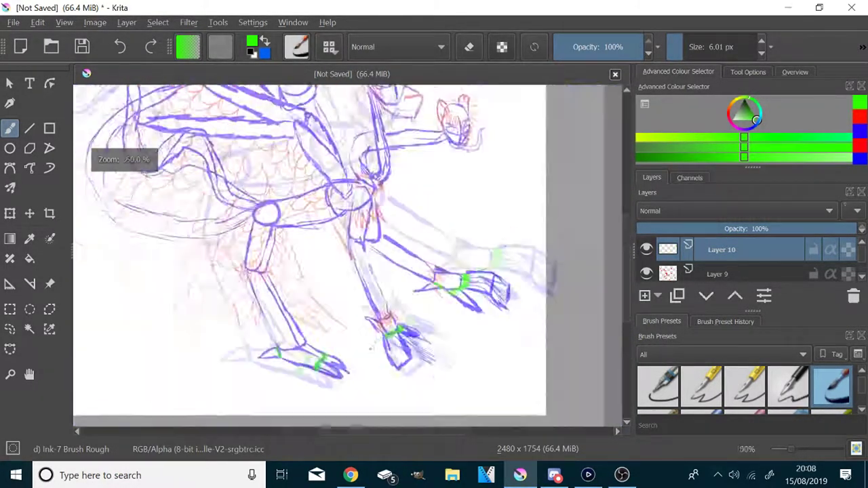
pyautogui.scroll(5, 380, 329)
pyautogui.moveTo(408, 175); pyautogui.dragTo(441, 329)
# - Draw green lines lengthwise along all three necks, curving round the base of the main neck at the chest
pyautogui.scroll(-5, 441, 329)
pyautogui.scroll(2, 271, 319)
pyautogui.scroll(-2, 285, 271)
pyautogui.scroll(3, 346, 170)
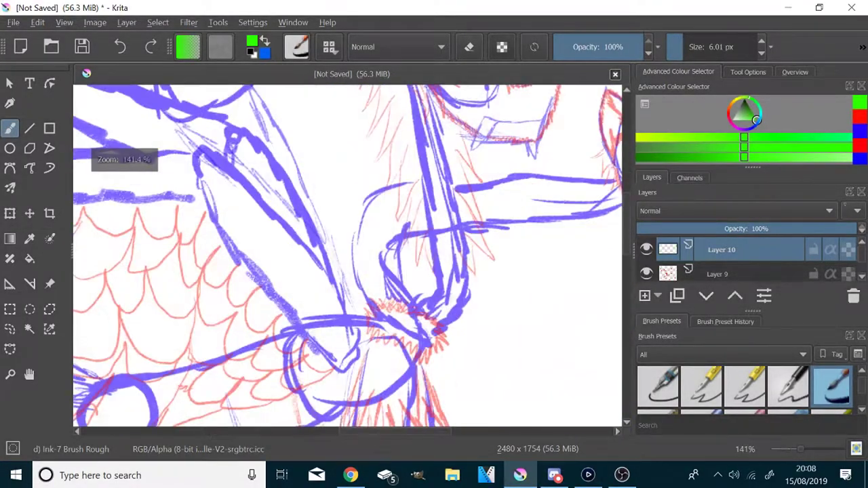
pyautogui.moveTo(347, 204); pyautogui.dragTo(299, 273)
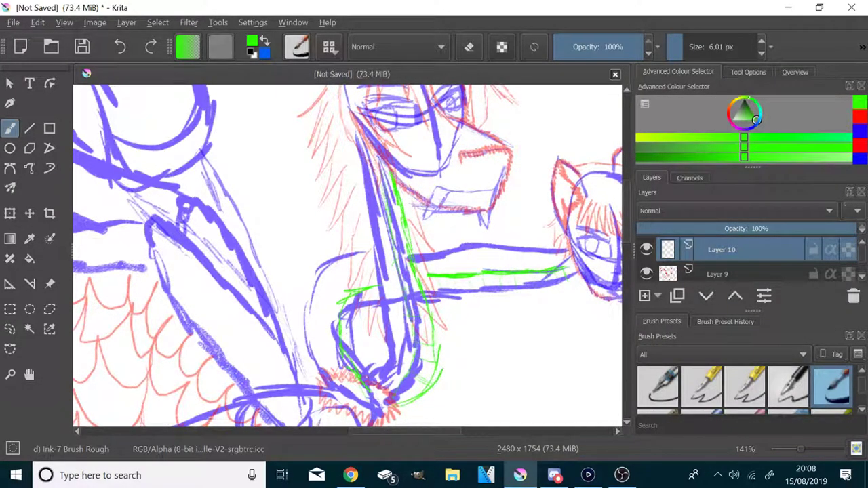
pyautogui.scroll(-4, 348, 257)
pyautogui.scroll(2, 347, 257)
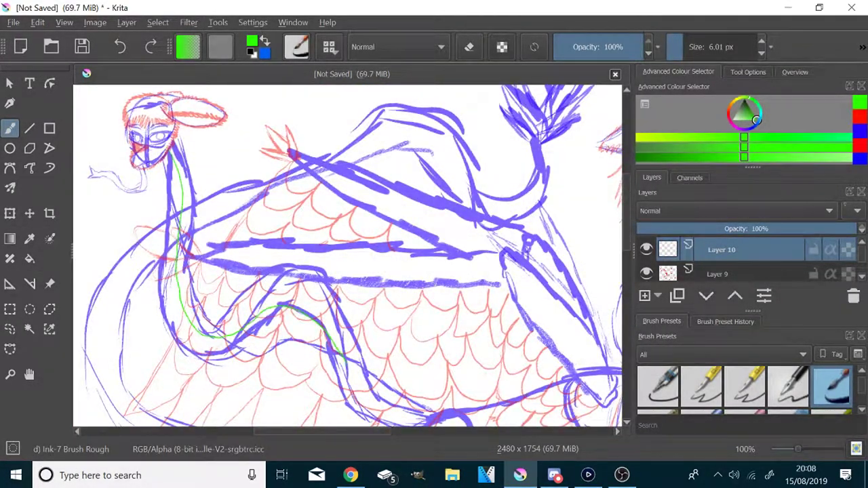
# - On a new layer, paint pinkish-purple hair down the back of the main head with a 22.62 px large smooth bristle brush
pyautogui.scroll(-2, 226, 179)
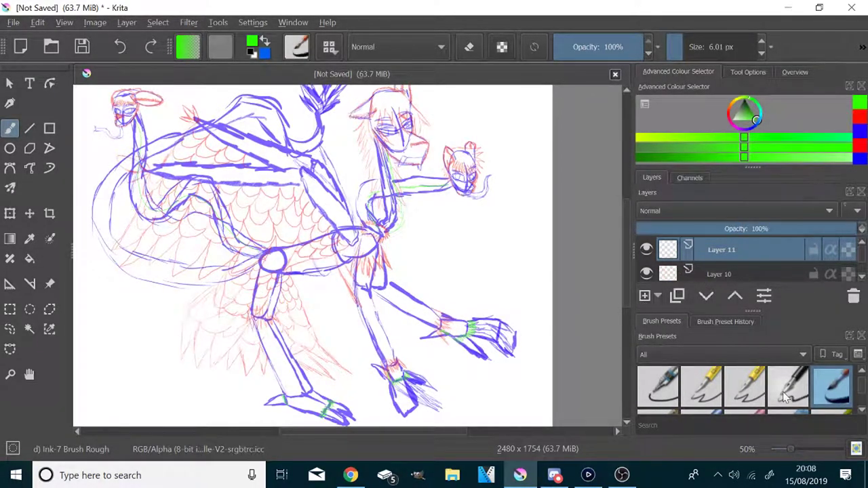
pyautogui.click(701, 386)
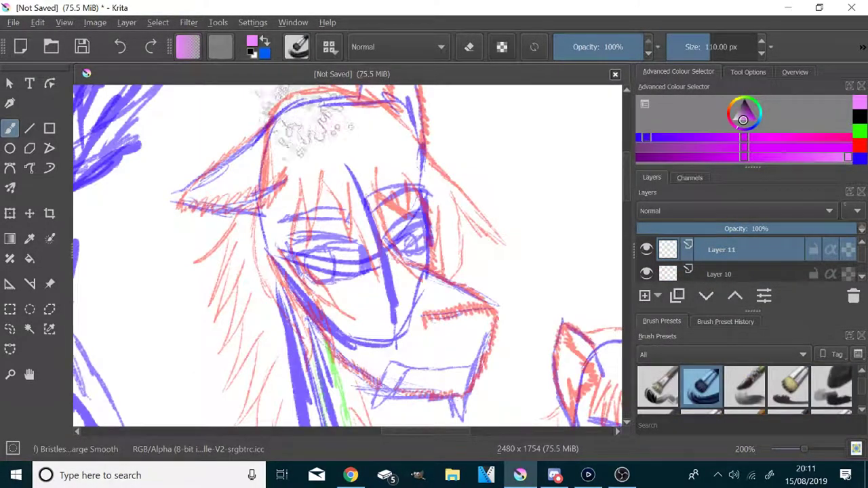
pyautogui.moveTo(291, 101)
pyautogui.mouseDown()
pyautogui.moveTo(268, 157)
pyautogui.moveTo(261, 255)
pyautogui.moveTo(304, 377)
pyautogui.moveTo(295, 399)
pyautogui.moveTo(253, 193)
pyautogui.moveTo(298, 349)
pyautogui.mouseUp()
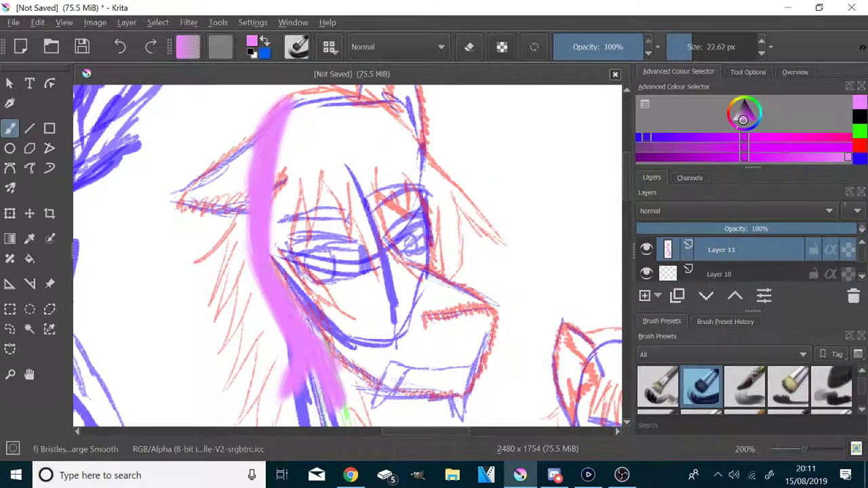
pyautogui.moveTo(293, 285); pyautogui.dragTo(365, 400)
pyautogui.moveTo(299, 98)
pyautogui.mouseDown()
pyautogui.moveTo(280, 244)
pyautogui.moveTo(292, 253)
pyautogui.mouseUp()
pyautogui.moveTo(301, 93)
pyautogui.mouseDown()
pyautogui.moveTo(331, 286)
pyautogui.moveTo(355, 316)
pyautogui.mouseUp()
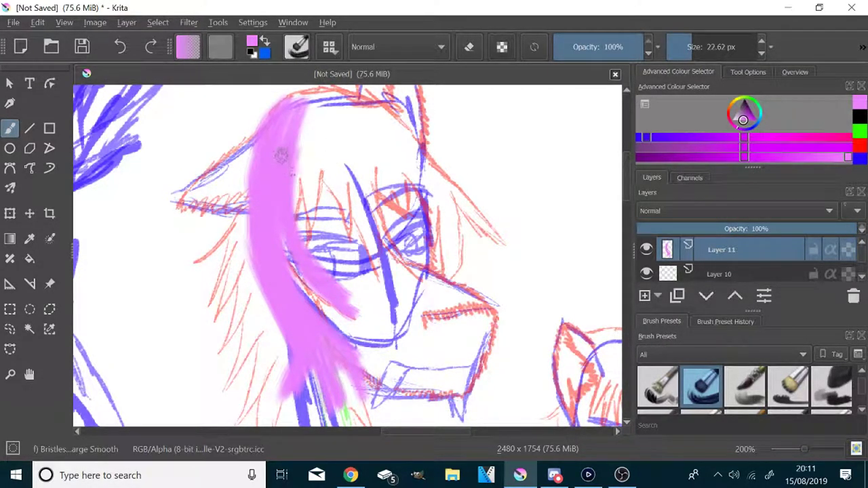
# - Paint pinkish-purple locks from the crown down over the main head's forehead toward the nearer eye
pyautogui.moveTo(282, 159); pyautogui.dragTo(316, 240)
pyautogui.moveTo(299, 95); pyautogui.dragTo(308, 223)
pyautogui.moveTo(309, 136); pyautogui.dragTo(356, 234)
pyautogui.moveTo(312, 95); pyautogui.dragTo(343, 204)
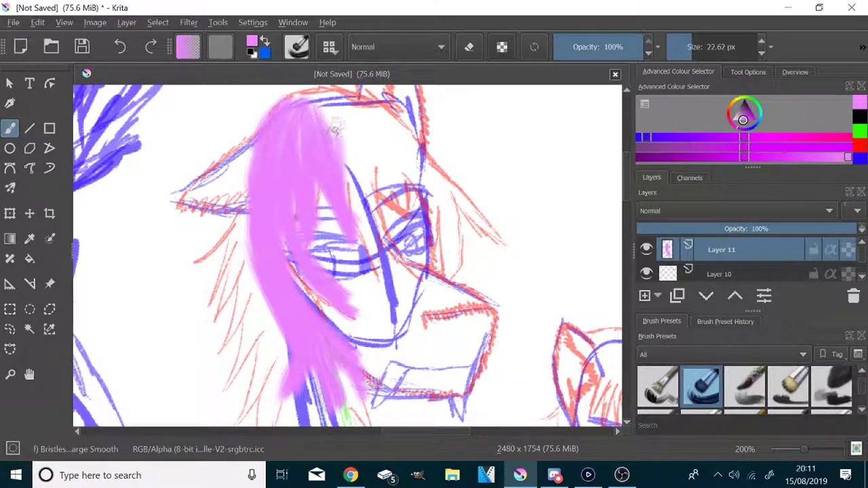
# - Fill the crown with pinkish-purple hair, sweeping long locks forward past the far eye and adding strands behind the neck
pyautogui.moveTo(333, 124)
pyautogui.mouseDown()
pyautogui.moveTo(367, 221)
pyautogui.moveTo(403, 255)
pyautogui.mouseUp()
pyautogui.moveTo(354, 176); pyautogui.dragTo(505, 279)
pyautogui.moveTo(346, 139); pyautogui.dragTo(443, 235)
pyautogui.moveTo(292, 109); pyautogui.dragTo(438, 156)
pyautogui.moveTo(387, 133)
pyautogui.mouseDown()
pyautogui.moveTo(573, 252)
pyautogui.moveTo(553, 244)
pyautogui.mouseUp()
pyautogui.moveTo(366, 181); pyautogui.dragTo(472, 239)
pyautogui.moveTo(345, 122)
pyautogui.mouseDown()
pyautogui.moveTo(448, 210)
pyautogui.moveTo(400, 148)
pyautogui.mouseUp()
pyautogui.moveTo(357, 285)
pyautogui.mouseDown()
pyautogui.moveTo(352, 188)
pyautogui.moveTo(335, 270)
pyautogui.mouseUp()
pyautogui.moveTo(232, 209); pyautogui.dragTo(238, 377)
pyautogui.moveTo(370, 144); pyautogui.dragTo(540, 216)
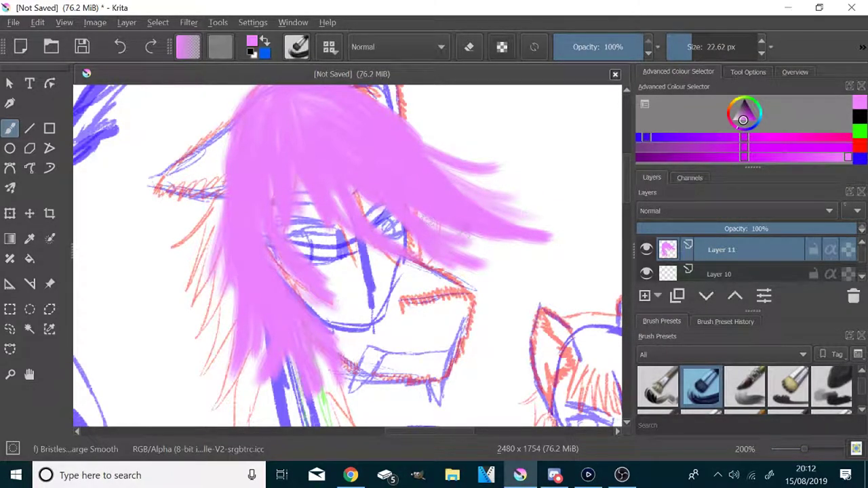
# - Set the brush size to 7.06 px and paint fine strands at the hair ends beside the cheek and neck
pyautogui.click(684, 47)
pyautogui.scroll(5, 309, 207)
pyautogui.moveTo(325, 193); pyautogui.dragTo(333, 273)
pyautogui.moveTo(331, 201); pyautogui.dragTo(381, 302)
pyautogui.moveTo(234, 199); pyautogui.dragTo(232, 279)
pyautogui.press('-')
pyautogui.press('-')
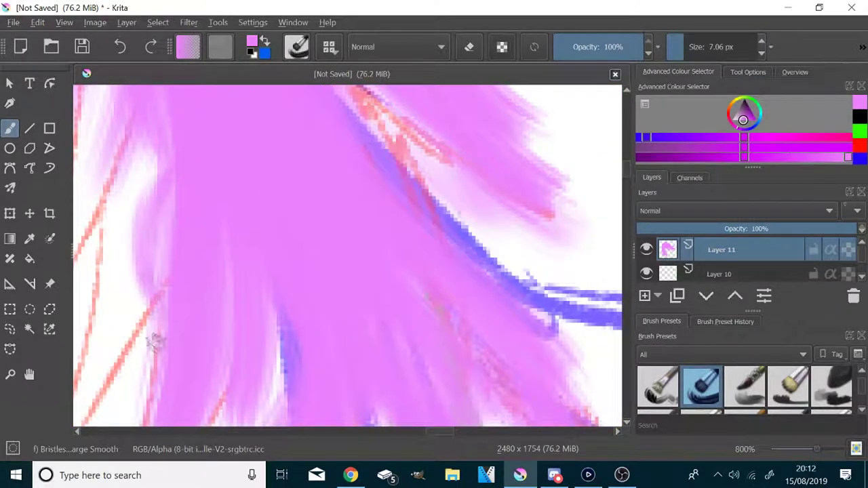
pyautogui.press('-')
pyautogui.press('+')
pyautogui.moveTo(215, 193)
pyautogui.mouseDown()
pyautogui.moveTo(163, 300)
pyautogui.moveTo(114, 325)
pyautogui.mouseUp()
pyautogui.moveTo(281, 264); pyautogui.dragTo(308, 314)
# - Paint fine pinkish-purple strands along the locks that sweep forward from the main head's crown
pyautogui.scroll(-5, 307, 314)
pyautogui.scroll(5, 380, 227)
pyautogui.moveTo(416, 251); pyautogui.dragTo(620, 346)
pyautogui.moveTo(438, 248); pyautogui.dragTo(577, 221)
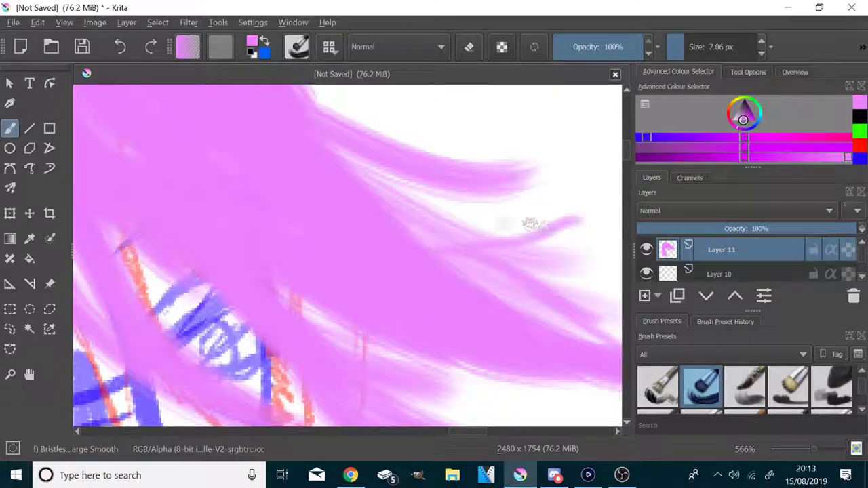
pyautogui.moveTo(451, 234); pyautogui.dragTo(620, 327)
pyautogui.moveTo(317, 103); pyautogui.dragTo(465, 161)
pyautogui.moveTo(372, 127); pyautogui.dragTo(505, 167)
# - Add fine pinkish-purple strands to the fringe around and between the main head's eyes
pyautogui.moveTo(446, 144)
pyautogui.mouseDown()
pyautogui.moveTo(570, 163)
pyautogui.moveTo(383, 211)
pyautogui.mouseUp()
pyautogui.press('-')
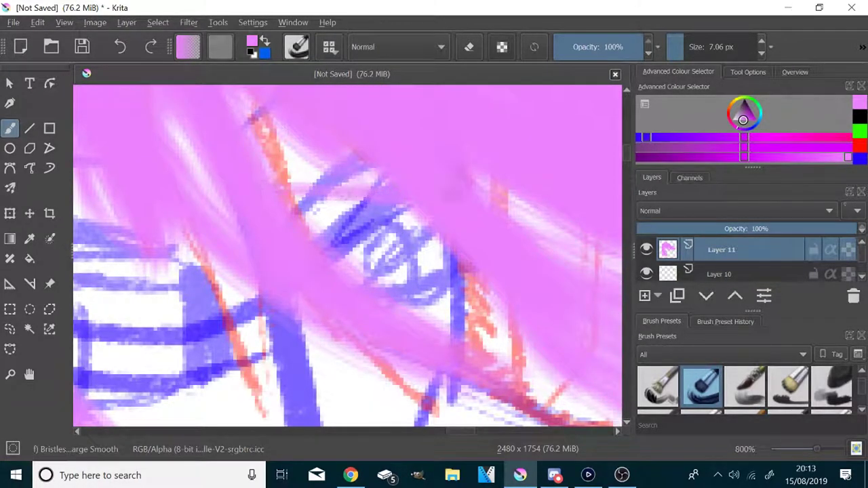
pyautogui.press('-')
pyautogui.scroll(2, 243, 152)
pyautogui.moveTo(377, 378)
pyautogui.mouseDown()
pyautogui.moveTo(531, 396)
pyautogui.moveTo(491, 403)
pyautogui.mouseUp()
pyautogui.scroll(-4, 444, 372)
pyautogui.scroll(5, 451, 376)
pyautogui.moveTo(449, 207); pyautogui.dragTo(553, 319)
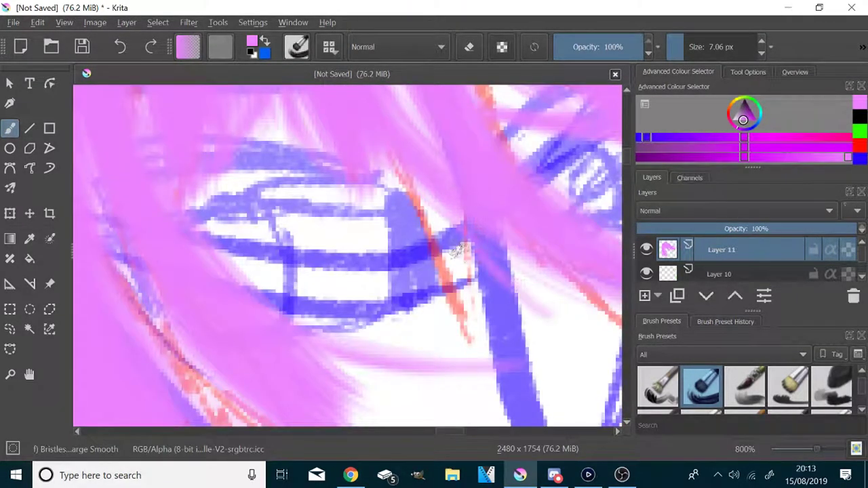
# - On a new layer, fill the main head's face and muzzle with grey, giving the muzzle a fuzzy edge
pyautogui.scroll(-4, 463, 252)
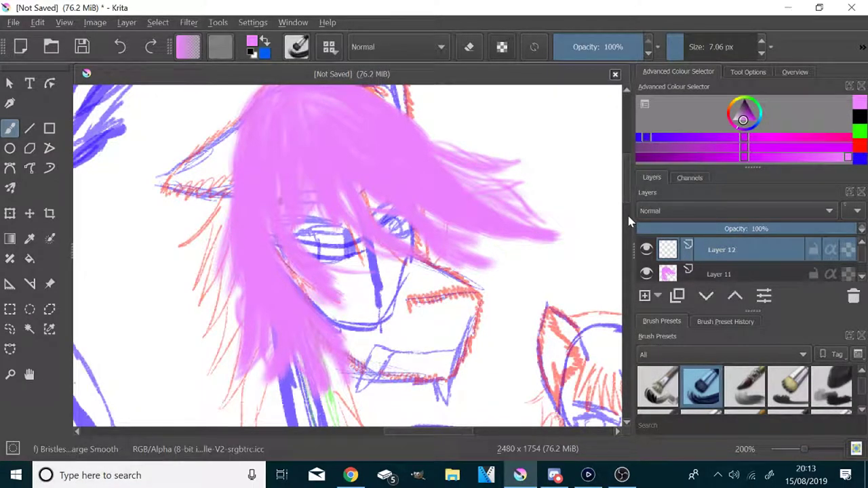
pyautogui.click(736, 111)
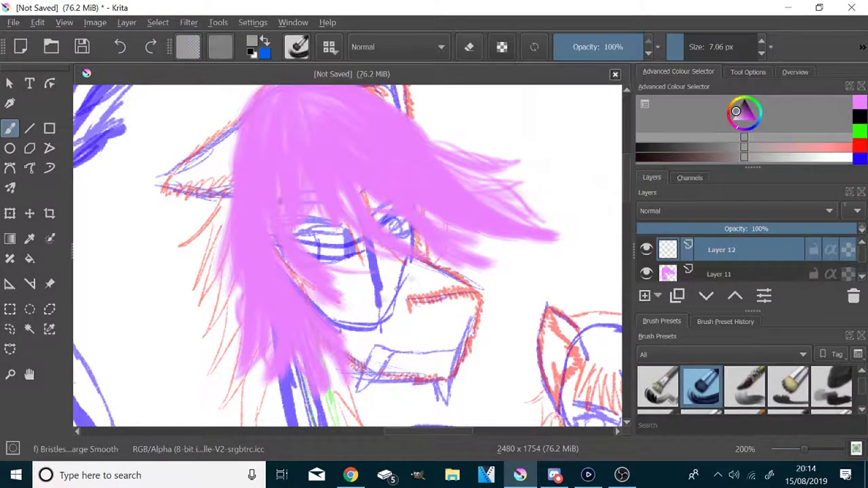
pyautogui.scroll(1, 354, 352)
pyautogui.moveTo(248, 109)
pyautogui.mouseDown()
pyautogui.moveTo(264, 197)
pyautogui.moveTo(313, 305)
pyautogui.moveTo(420, 377)
pyautogui.moveTo(513, 343)
pyautogui.mouseUp()
pyautogui.moveTo(464, 322)
pyautogui.mouseDown()
pyautogui.moveTo(407, 196)
pyautogui.moveTo(299, 217)
pyautogui.moveTo(461, 326)
pyautogui.mouseUp()
# - Move the grey face layer below the hair layer
pyautogui.moveTo(719, 274)
pyautogui.mouseDown()
pyautogui.moveTo(698, 272)
pyautogui.moveTo(695, 252)
pyautogui.mouseUp()
pyautogui.scroll(-1, 279, 333)
pyautogui.scroll(-2, 280, 331)
pyautogui.scroll(2, 285, 307)
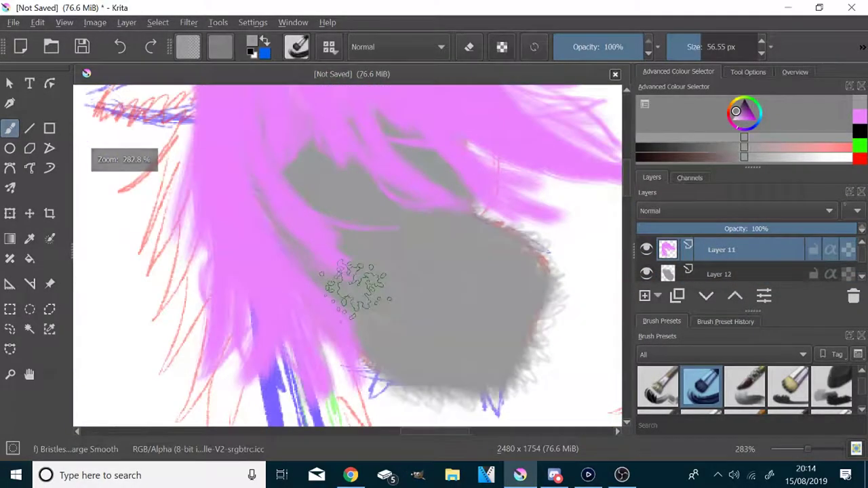
# - On the grey face layer, paint the main head's upright ear solid grey with ragged edges
pyautogui.scroll(-3, 355, 290)
pyautogui.scroll(3, 361, 125)
pyautogui.click(709, 277)
pyautogui.moveTo(448, 223)
pyautogui.mouseDown()
pyautogui.moveTo(414, 257)
pyautogui.moveTo(420, 271)
pyautogui.moveTo(393, 135)
pyautogui.moveTo(367, 217)
pyautogui.mouseUp()
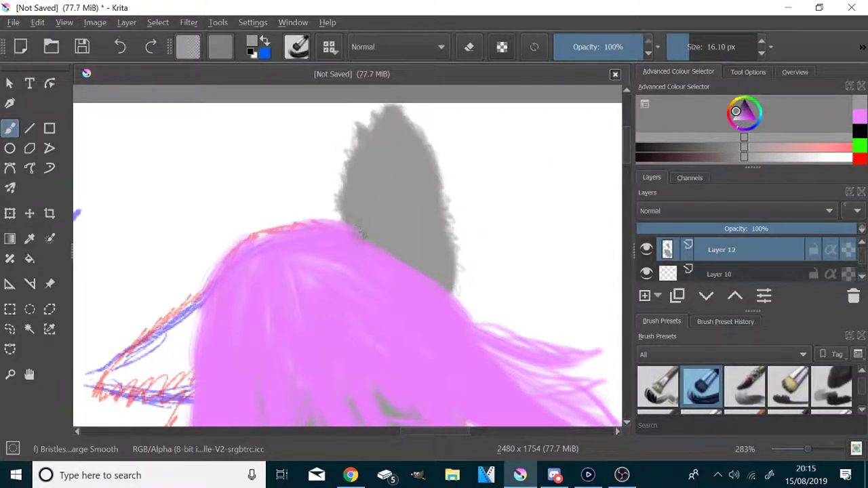
# - Paint the main head's backward-pointing ear solid grey with the 16.10 px brush
pyautogui.scroll(-3, 490, 193)
pyautogui.scroll(4, 368, 262)
pyautogui.moveTo(450, 140); pyautogui.dragTo(420, 201)
pyautogui.moveTo(421, 171)
pyautogui.mouseDown()
pyautogui.moveTo(336, 214)
pyautogui.moveTo(297, 275)
pyautogui.mouseUp()
pyautogui.moveTo(431, 251)
pyautogui.mouseDown()
pyautogui.moveTo(369, 274)
pyautogui.moveTo(292, 284)
pyautogui.mouseUp()
pyautogui.moveTo(394, 224)
pyautogui.mouseDown()
pyautogui.moveTo(353, 251)
pyautogui.moveTo(441, 170)
pyautogui.mouseUp()
pyautogui.moveTo(448, 129); pyautogui.dragTo(357, 193)
pyautogui.moveTo(399, 295); pyautogui.dragTo(283, 290)
pyautogui.scroll(-3, 449, 228)
pyautogui.moveTo(450, 228); pyautogui.dragTo(377, 169)
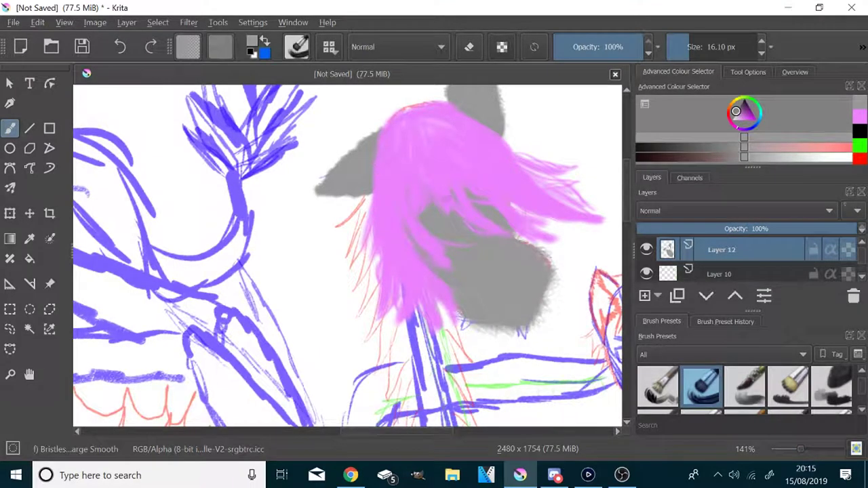
# - Set the brush size to 65.95 px and fill in grey behind the hair, undoing the last stroke
pyautogui.scroll(1, 476, 115)
pyautogui.click(706, 51)
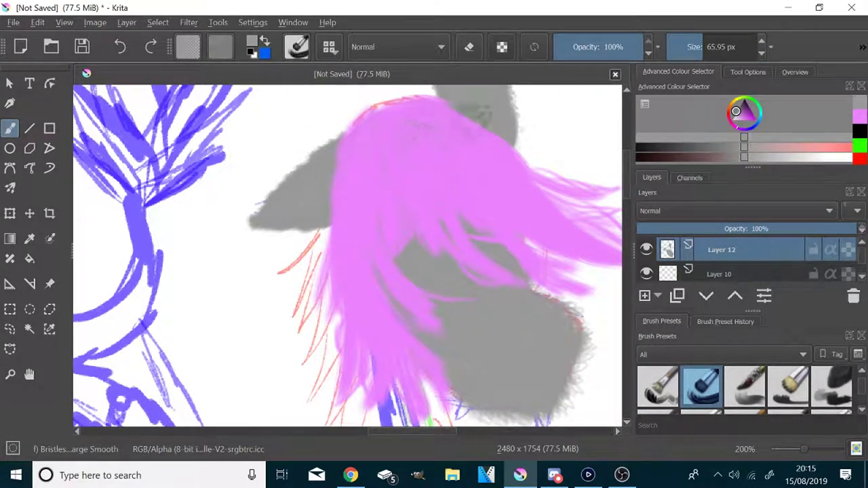
pyautogui.moveTo(427, 332); pyautogui.dragTo(441, 292)
pyautogui.hotkey('ctrl', 'z')
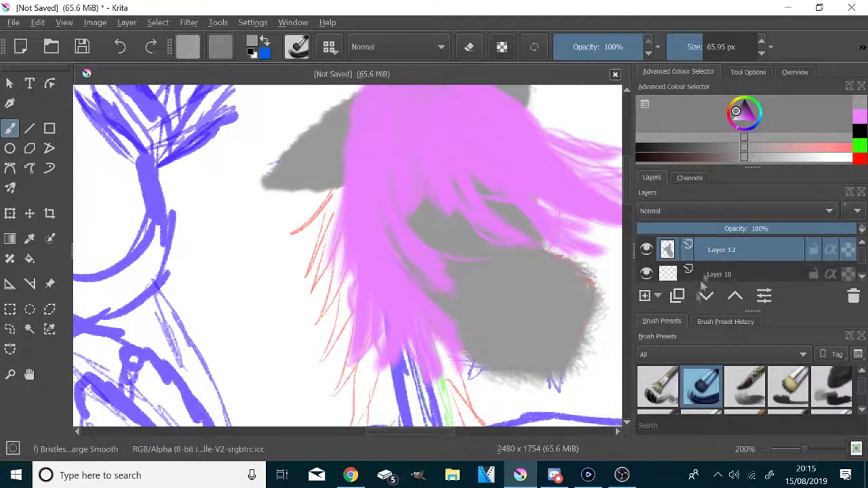
# - Add a new layer, sample the hair's pinkish-purple and paint tufts over the red feather sketch on both sides of the neck
pyautogui.click(644, 296)
pyautogui.keyDown('ctrl'); pyautogui.click(374, 122); pyautogui.keyUp('ctrl')
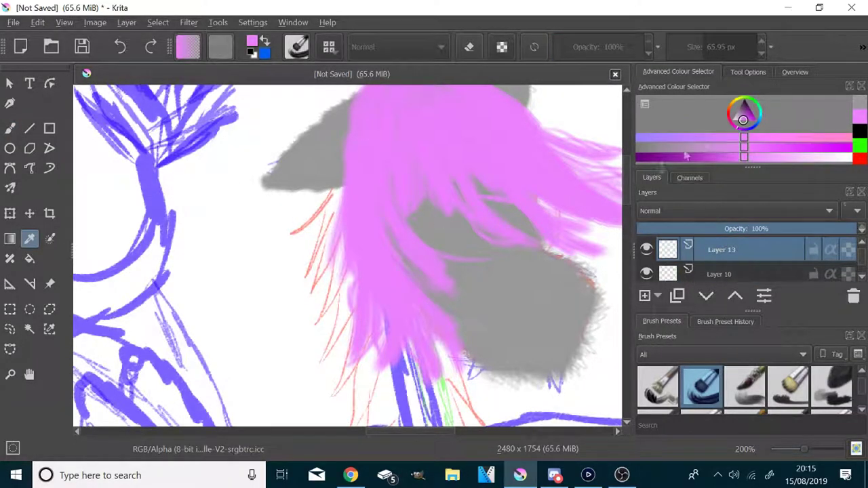
pyautogui.scroll(-1, 332, 325)
pyautogui.moveTo(336, 170); pyautogui.dragTo(286, 211)
pyautogui.moveTo(332, 179); pyautogui.dragTo(303, 234)
pyautogui.moveTo(335, 205)
pyautogui.mouseDown()
pyautogui.moveTo(307, 285)
pyautogui.moveTo(366, 309)
pyautogui.mouseUp()
pyautogui.moveTo(333, 285); pyautogui.dragTo(313, 318)
pyautogui.moveTo(400, 279)
pyautogui.mouseDown()
pyautogui.moveTo(461, 333)
pyautogui.moveTo(427, 352)
pyautogui.mouseUp()
pyautogui.moveTo(402, 303); pyautogui.dragTo(470, 361)
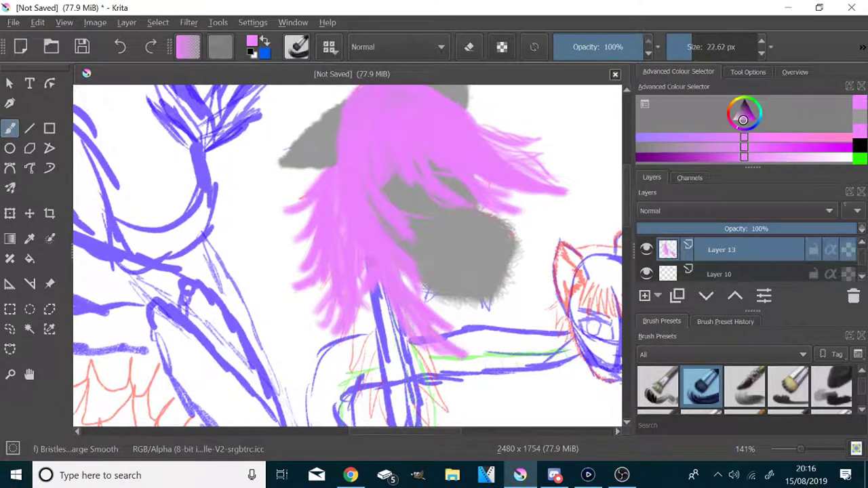
# - Extend the pinkish-purple mane down over the neck with long strands toward the chest
pyautogui.moveTo(380, 278); pyautogui.dragTo(343, 358)
pyautogui.moveTo(361, 326); pyautogui.dragTo(339, 387)
pyautogui.moveTo(370, 290); pyautogui.dragTo(350, 366)
pyautogui.moveTo(405, 290)
pyautogui.mouseDown()
pyautogui.moveTo(367, 370)
pyautogui.moveTo(415, 360)
pyautogui.mouseUp()
pyautogui.moveTo(397, 325)
pyautogui.mouseDown()
pyautogui.moveTo(434, 407)
pyautogui.moveTo(346, 407)
pyautogui.mouseUp()
pyautogui.moveTo(407, 360); pyautogui.dragTo(397, 426)
# - Set the brush size to 65.95 px and fill the mane solid from behind the ear down to the chest
pyautogui.click(703, 52)
pyautogui.moveTo(314, 229); pyautogui.dragTo(296, 262)
pyautogui.moveTo(314, 210)
pyautogui.mouseDown()
pyautogui.moveTo(288, 270)
pyautogui.moveTo(303, 318)
pyautogui.mouseUp()
pyautogui.moveTo(345, 302); pyautogui.dragTo(327, 360)
pyautogui.moveTo(319, 289); pyautogui.dragTo(307, 359)
pyautogui.moveTo(341, 323); pyautogui.dragTo(324, 397)
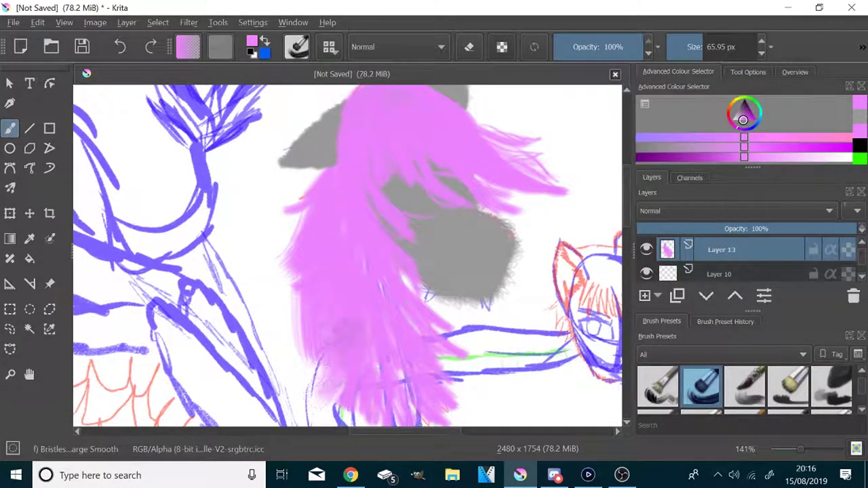
pyautogui.moveTo(327, 345); pyautogui.dragTo(302, 381)
pyautogui.scroll(-1, 292, 370)
pyautogui.moveTo(292, 370); pyautogui.dragTo(306, 209)
pyautogui.scroll(1, 307, 208)
pyautogui.moveTo(348, 182)
pyautogui.mouseDown()
pyautogui.moveTo(322, 218)
pyautogui.moveTo(347, 246)
pyautogui.mouseUp()
pyautogui.moveTo(414, 203); pyautogui.dragTo(425, 243)
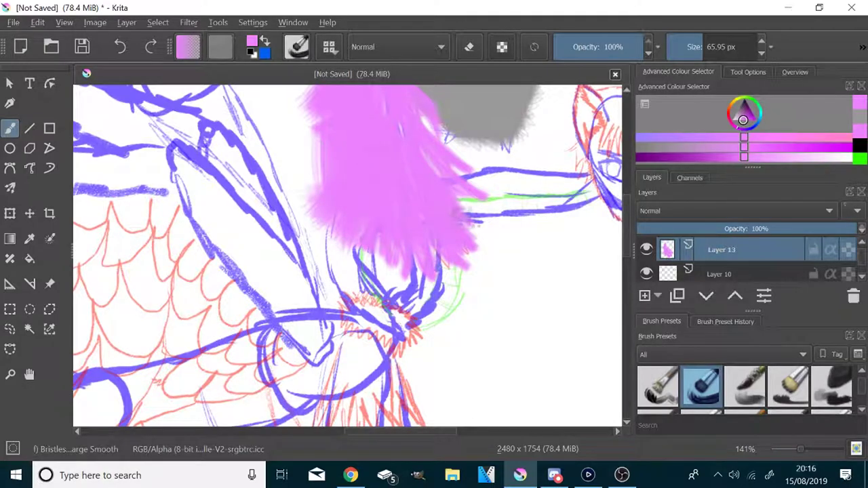
# - Set the brush size to 20.28 px and paint small pinkish-purple tufts along the mane's outer edge
pyautogui.scroll(-4, 441, 216)
pyautogui.scroll(6, 432, 157)
pyautogui.click(691, 51)
pyautogui.scroll(-2, 486, 207)
pyautogui.scroll(2, 384, 306)
pyautogui.moveTo(416, 126); pyautogui.dragTo(359, 153)
pyautogui.moveTo(319, 201); pyautogui.dragTo(377, 251)
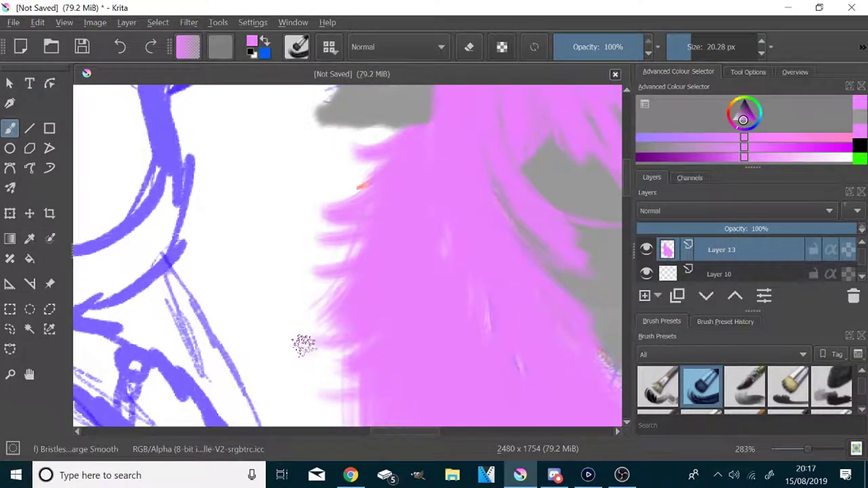
pyautogui.scroll(-2, 304, 344)
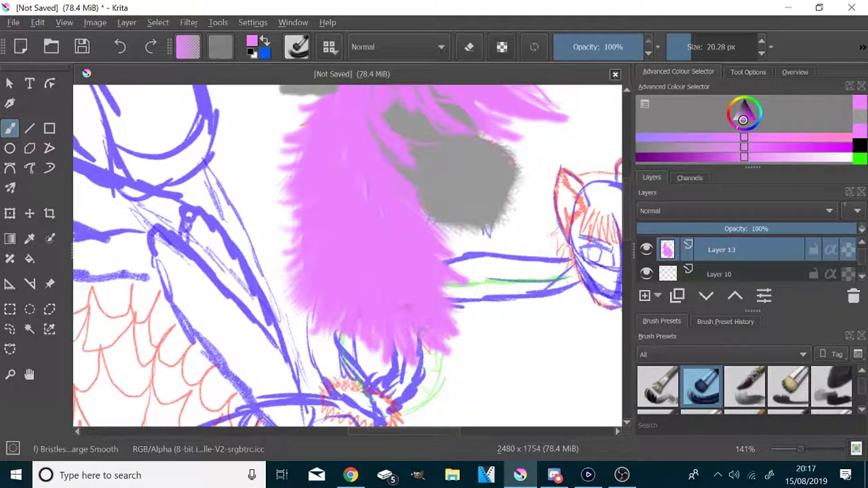
# - Hide the mane layer and add a new layer above it for the neck
pyautogui.click(646, 252)
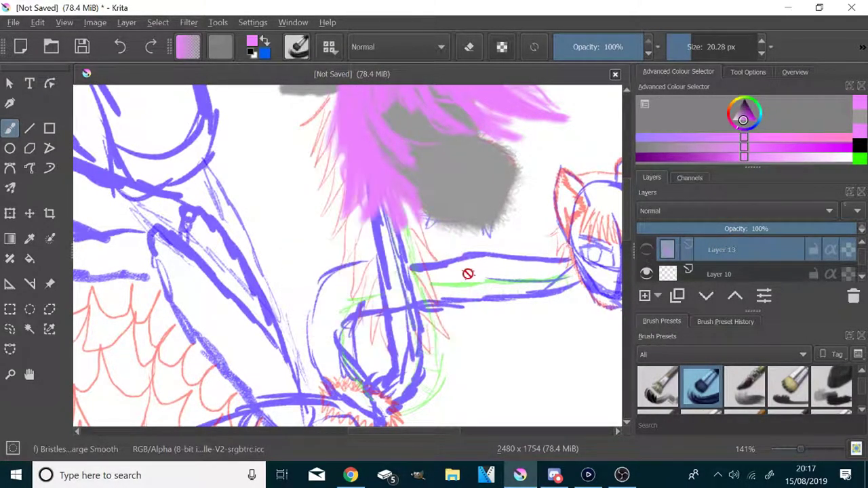
pyautogui.click(645, 296)
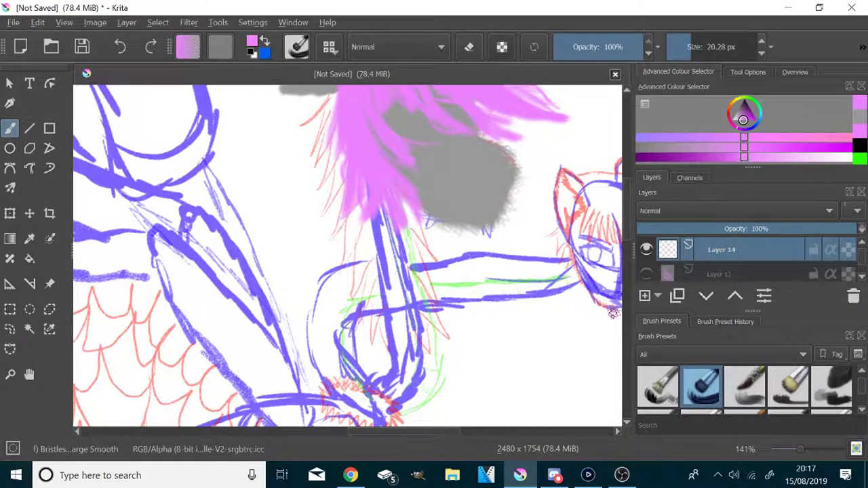
pyautogui.moveTo(402, 317); pyautogui.dragTo(362, 258)
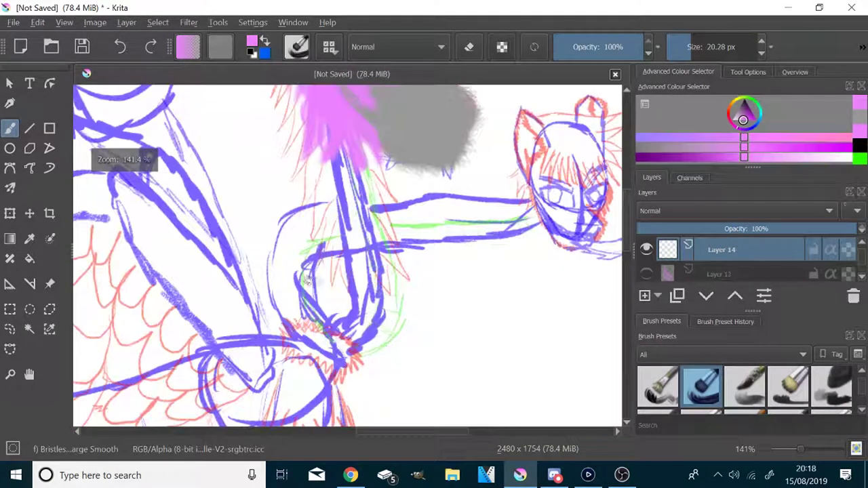
# - Choose the Basic-5 Size brush preset, pick blue-violet and set the brush size to 8.24 px
pyautogui.scroll(5, 787, 388)
pyautogui.click(832, 387)
pyautogui.click(752, 129)
pyautogui.moveTo(749, 120)
pyautogui.mouseDown()
pyautogui.moveTo(759, 131)
pyautogui.moveTo(750, 120)
pyautogui.mouseUp()
pyautogui.scroll(1, 242, 102)
pyautogui.click(685, 47)
pyautogui.scroll(-1, 518, 240)
pyautogui.scroll(-2, 517, 240)
pyautogui.scroll(2, 507, 275)
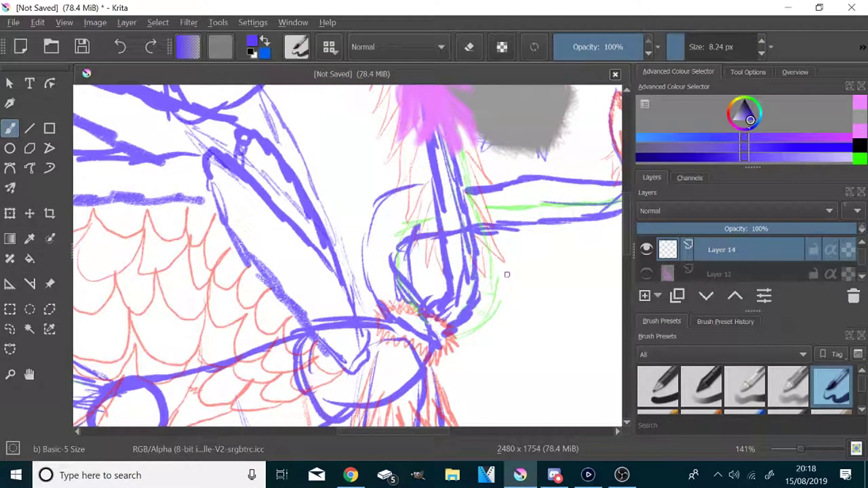
# - Try to outline the main head's neck with thin blue-violet strokes
pyautogui.scroll(-2, 507, 275)
pyautogui.scroll(2, 496, 236)
pyautogui.moveTo(461, 187); pyautogui.dragTo(468, 214)
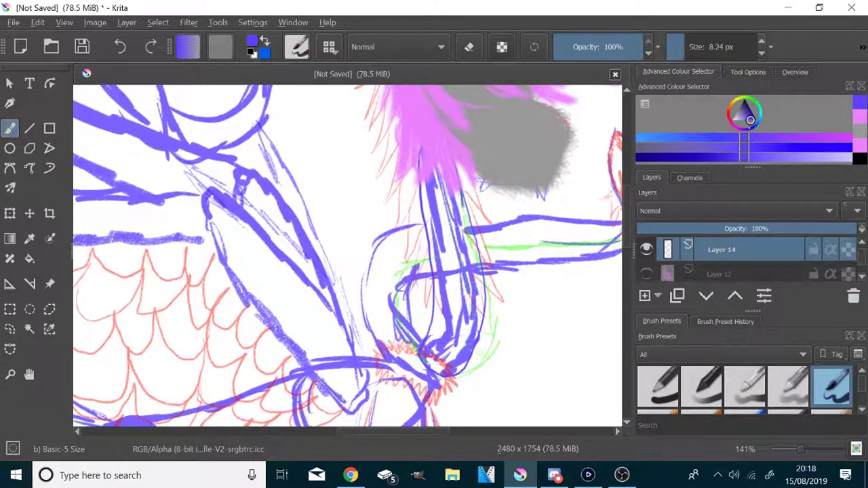
pyautogui.moveTo(463, 198); pyautogui.dragTo(468, 254)
pyautogui.scroll(3, 479, 156)
pyautogui.scroll(-3, 478, 156)
pyautogui.scroll(1, 510, 318)
pyautogui.scroll(-2, 536, 204)
pyautogui.scroll(1, 516, 166)
pyautogui.scroll(1, 517, 166)
pyautogui.hotkey('ctrl', 'z')
pyautogui.scroll(7, 698, 45)
pyautogui.scroll(-1, 533, 217)
pyautogui.scroll(1, 556, 188)
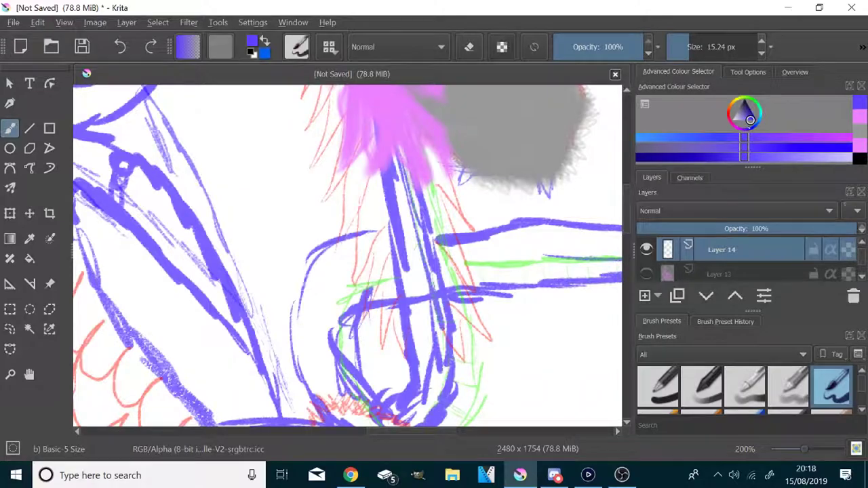
# - Paint the main head's neck as a solid blue-violet shape, widening toward the chest, and enlarge the brush to 162.28 px
pyautogui.click(725, 47)
pyautogui.moveTo(400, 159)
pyautogui.mouseDown()
pyautogui.moveTo(417, 400)
pyautogui.moveTo(407, 161)
pyautogui.moveTo(400, 360)
pyautogui.mouseUp()
pyautogui.scroll(-1, 407, 119)
pyautogui.scroll(-1, 465, 190)
pyautogui.hotkey('ctrl', 'z')
pyautogui.scroll(1, 489, 136)
pyautogui.click(715, 47)
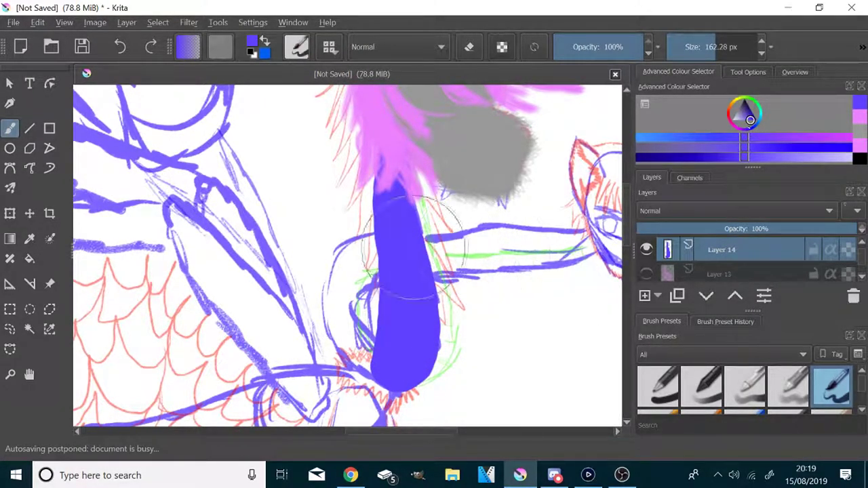
# - Select the solid neck shape and try a slightly bluer stroke along its front edge
pyautogui.press('-')
pyautogui.press('-')
pyautogui.press('-')
pyautogui.press('+')
pyautogui.press('+')
pyautogui.press('+')
pyautogui.press('+')
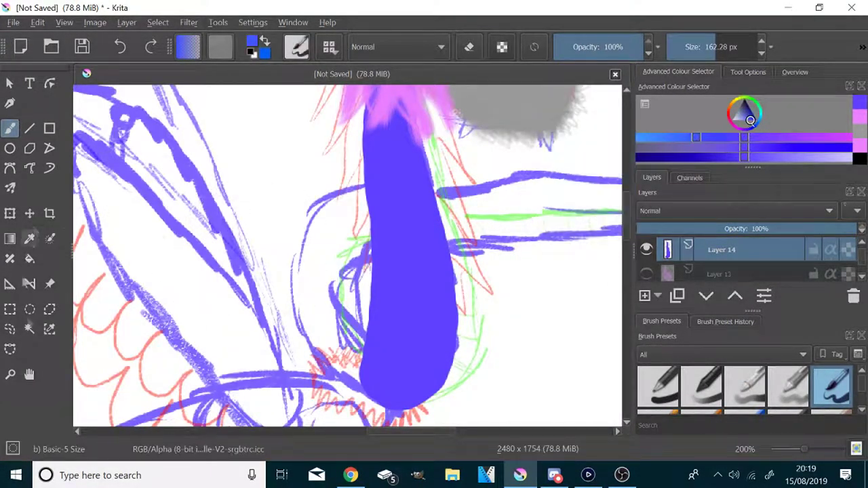
pyautogui.click(29, 329)
pyautogui.click(10, 129)
pyautogui.scroll(-1, 204, 190)
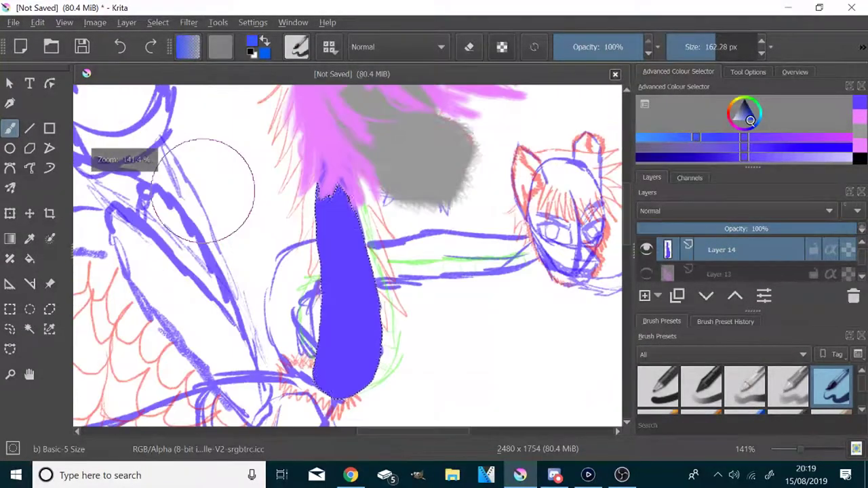
pyautogui.moveTo(390, 221); pyautogui.dragTo(407, 295)
pyautogui.hotkey('ctrl', 'z')
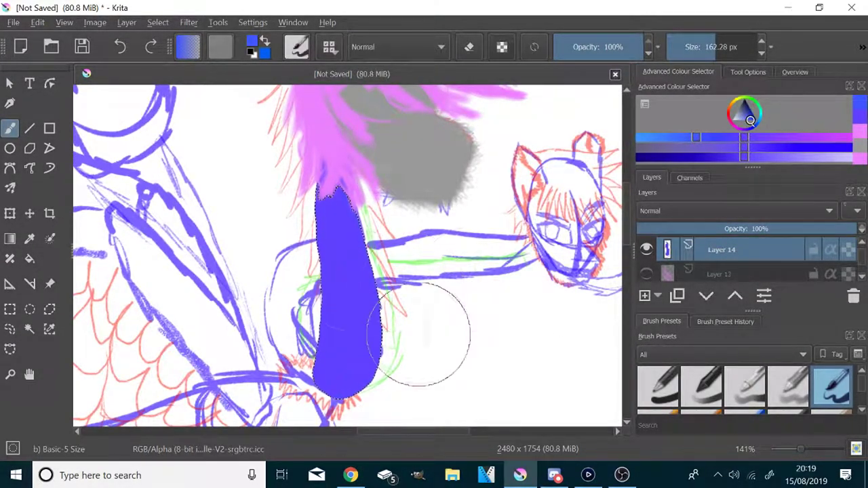
# - Hide the main head's hair and grey face layers and select the whole blue-violet neck shape
pyautogui.scroll(1, 651, 254)
pyautogui.click(647, 251)
pyautogui.click(648, 274)
pyautogui.scroll(1, 332, 167)
pyautogui.click(30, 329)
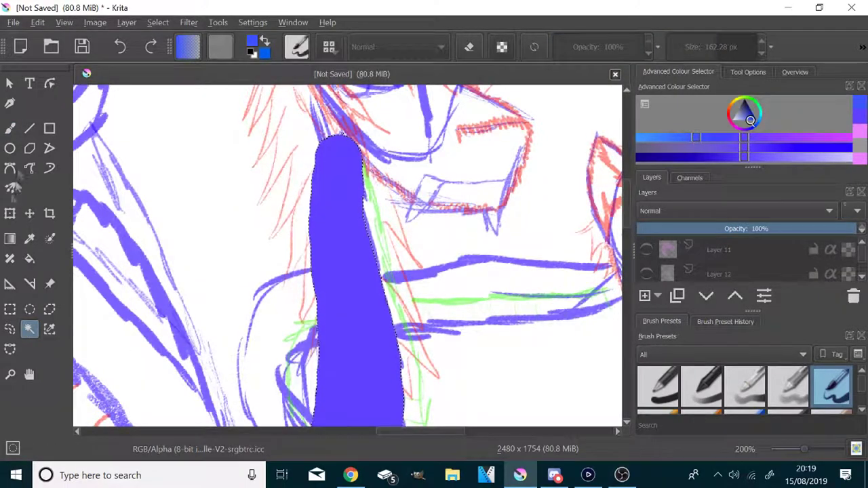
# - Pick light blue and paint a wide band down the front side of the selected neck
pyautogui.press('b')
pyautogui.click(640, 138)
pyautogui.moveTo(347, 142)
pyautogui.mouseDown()
pyautogui.moveTo(351, 203)
pyautogui.moveTo(363, 193)
pyautogui.moveTo(373, 86)
pyautogui.moveTo(362, 144)
pyautogui.mouseUp()
pyautogui.scroll(-1, 362, 144)
pyautogui.hotkey('ctrl', 'z')
pyautogui.moveTo(376, 109); pyautogui.dragTo(384, 143)
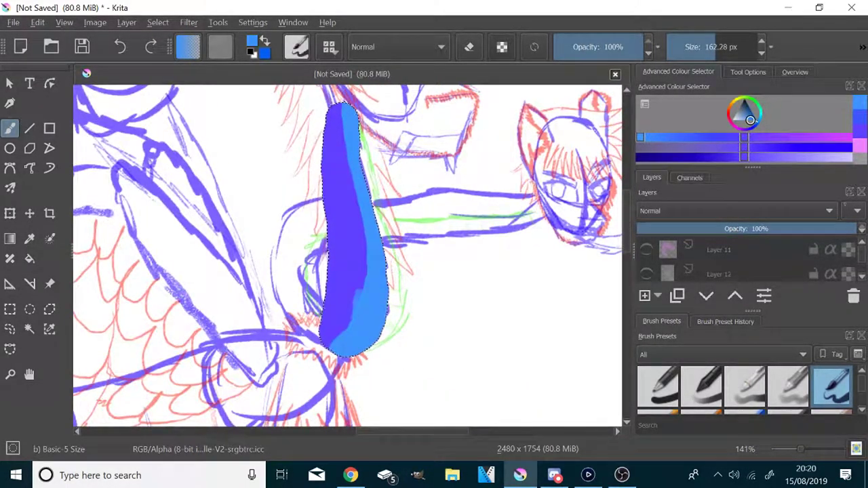
pyautogui.moveTo(406, 306); pyautogui.dragTo(382, 129)
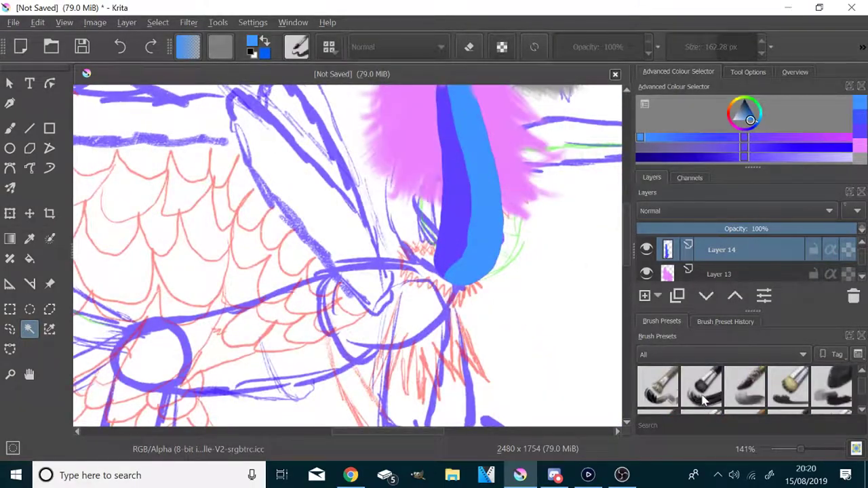
# - Choose the Bristles Large Smooth brush at 52.20 px and a dark brown colour on a new layer
pyautogui.click(702, 386)
pyautogui.moveTo(732, 120); pyautogui.dragTo(726, 117)
pyautogui.click(747, 105)
pyautogui.click(731, 109)
pyautogui.click(750, 108)
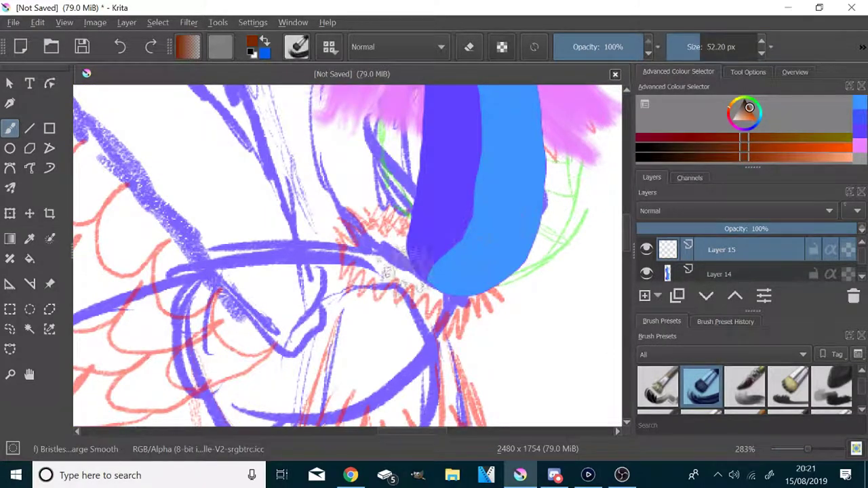
# - Paint a shaggy dark brown fur tuft over the base of the neck, adding fine strands at 8.24 px
pyautogui.moveTo(387, 270)
pyautogui.mouseDown()
pyautogui.moveTo(515, 326)
pyautogui.moveTo(401, 264)
pyautogui.mouseUp()
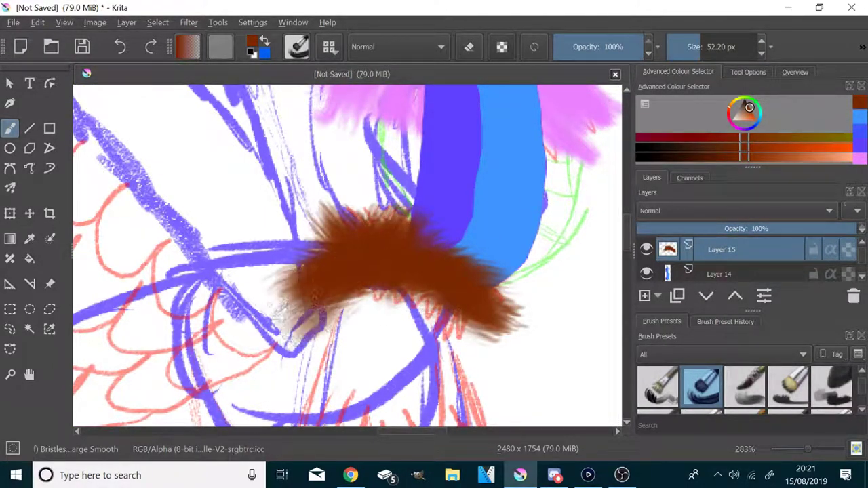
pyautogui.moveTo(360, 298)
pyautogui.mouseDown()
pyautogui.moveTo(432, 306)
pyautogui.moveTo(397, 295)
pyautogui.moveTo(330, 200)
pyautogui.moveTo(312, 221)
pyautogui.mouseUp()
pyautogui.moveTo(319, 308); pyautogui.dragTo(294, 331)
pyautogui.moveTo(371, 306); pyautogui.dragTo(309, 349)
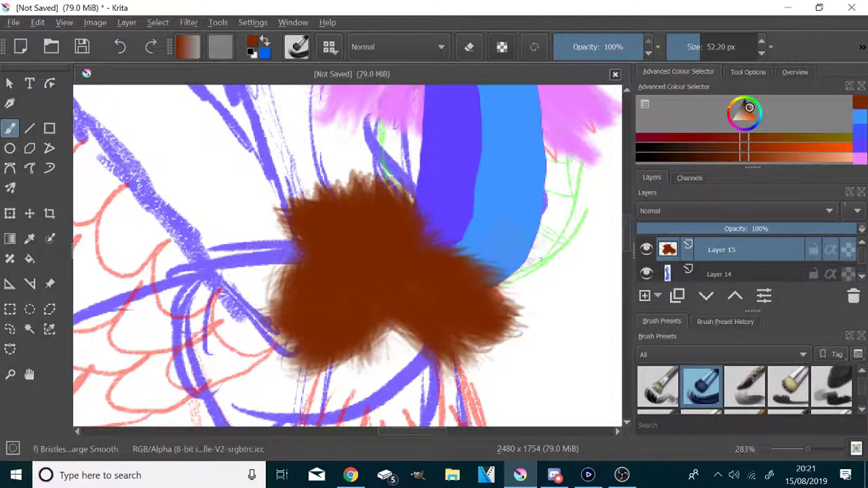
pyautogui.moveTo(463, 278); pyautogui.dragTo(415, 324)
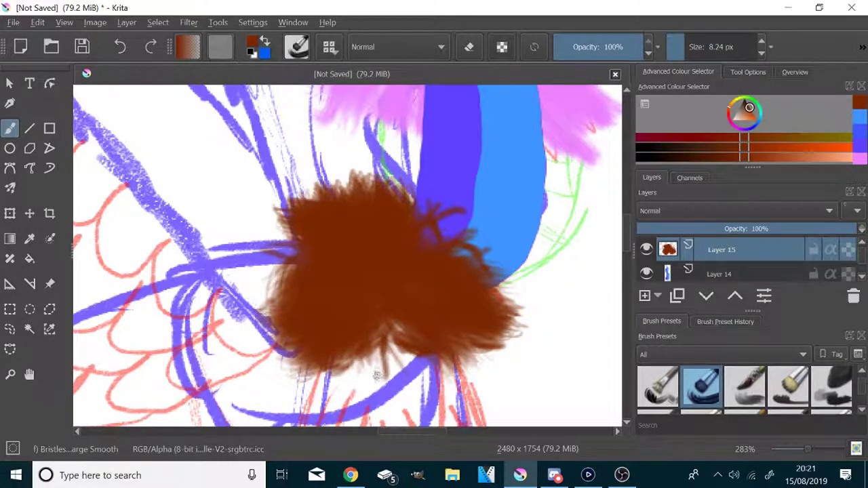
# - Add a new layer directly above the neck layer, beneath the brown fur, and pick white
pyautogui.scroll(-2, 377, 375)
pyautogui.click(719, 274)
pyautogui.click(644, 296)
pyautogui.click(732, 120)
pyautogui.scroll(-3, 477, 340)
pyautogui.scroll(3, 382, 377)
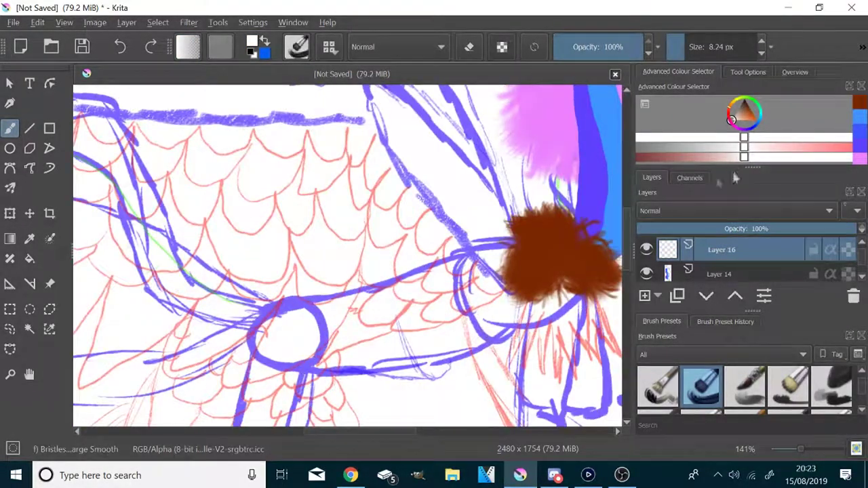
# - Set the brush size to 56.55 px, hide the background layer and paint the creature's torso solid white
pyautogui.click(701, 48)
pyautogui.moveTo(494, 277)
pyautogui.mouseDown()
pyautogui.moveTo(491, 256)
pyautogui.moveTo(479, 258)
pyautogui.moveTo(490, 255)
pyautogui.mouseUp()
pyautogui.scroll(-10, 695, 261)
pyautogui.click(647, 250)
pyautogui.scroll(1, 438, 344)
pyautogui.moveTo(538, 204)
pyautogui.mouseDown()
pyautogui.moveTo(360, 265)
pyautogui.moveTo(251, 275)
pyautogui.moveTo(200, 296)
pyautogui.moveTo(188, 330)
pyautogui.moveTo(210, 360)
pyautogui.moveTo(414, 384)
pyautogui.moveTo(502, 334)
pyautogui.moveTo(461, 347)
pyautogui.moveTo(509, 302)
pyautogui.moveTo(436, 333)
pyautogui.moveTo(455, 299)
pyautogui.moveTo(336, 306)
pyautogui.moveTo(272, 350)
pyautogui.moveTo(508, 262)
pyautogui.mouseUp()
pyautogui.scroll(-2, 508, 262)
pyautogui.scroll(2, 391, 346)
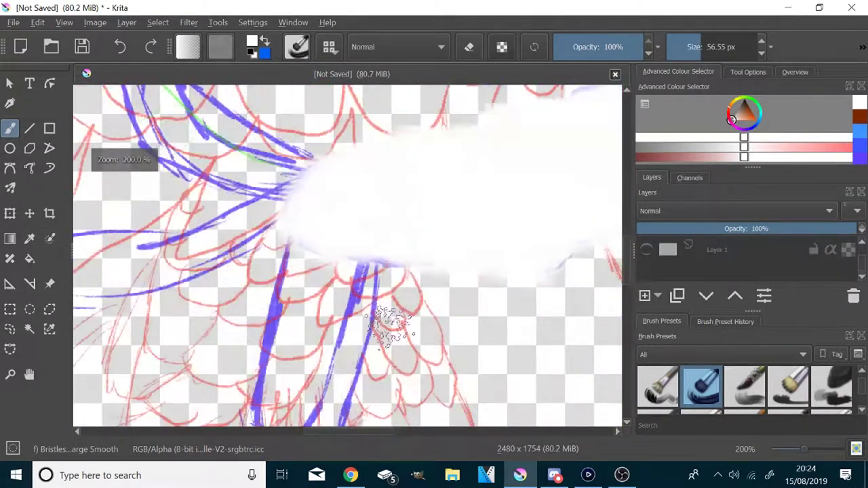
# - Extend the white body under the brown fur to the front legs, using a 25.13 px brush
pyautogui.scroll(-3, 430, 223)
pyautogui.scroll(3, 577, 213)
pyautogui.moveTo(429, 177)
pyautogui.mouseDown()
pyautogui.moveTo(440, 163)
pyautogui.moveTo(443, 190)
pyautogui.moveTo(468, 139)
pyautogui.moveTo(502, 217)
pyautogui.moveTo(576, 219)
pyautogui.moveTo(490, 239)
pyautogui.mouseUp()
pyautogui.click(681, 49)
pyautogui.click(422, 206)
pyautogui.click(693, 49)
pyautogui.moveTo(425, 172)
pyautogui.mouseDown()
pyautogui.moveTo(439, 127)
pyautogui.moveTo(476, 191)
pyautogui.moveTo(510, 122)
pyautogui.moveTo(485, 141)
pyautogui.moveTo(502, 176)
pyautogui.mouseUp()
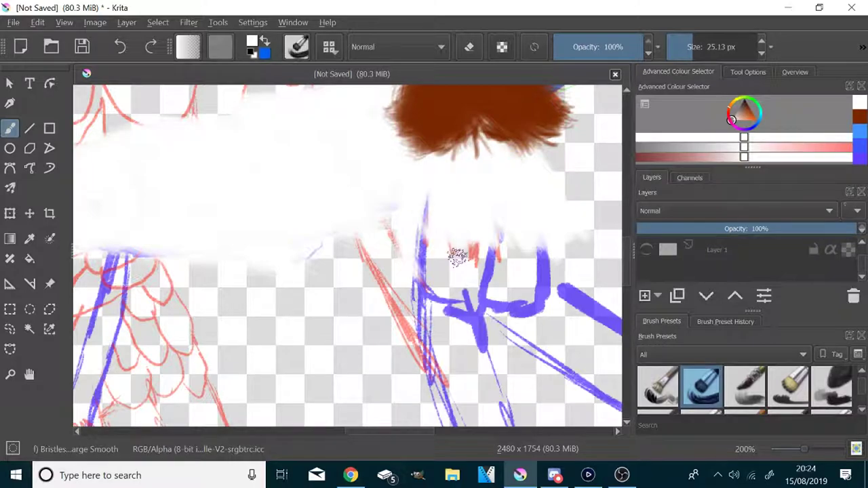
# - Show and select the background layer, Layer 1, pick bright orange and fill the background with it
pyautogui.scroll(1, 651, 250)
pyautogui.click(651, 251)
pyautogui.scroll(1, 650, 250)
pyautogui.click(651, 251)
pyautogui.scroll(2, 650, 251)
pyautogui.click(650, 250)
pyautogui.click(650, 250)
pyautogui.click(650, 250)
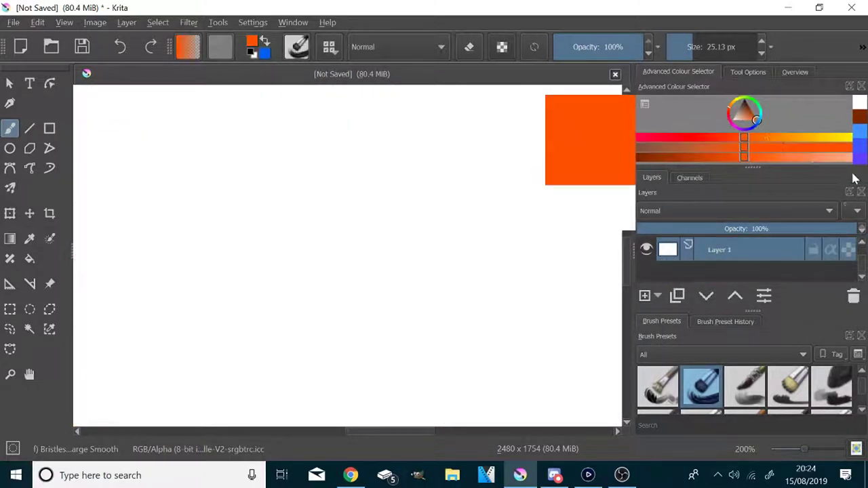
pyautogui.press('2')
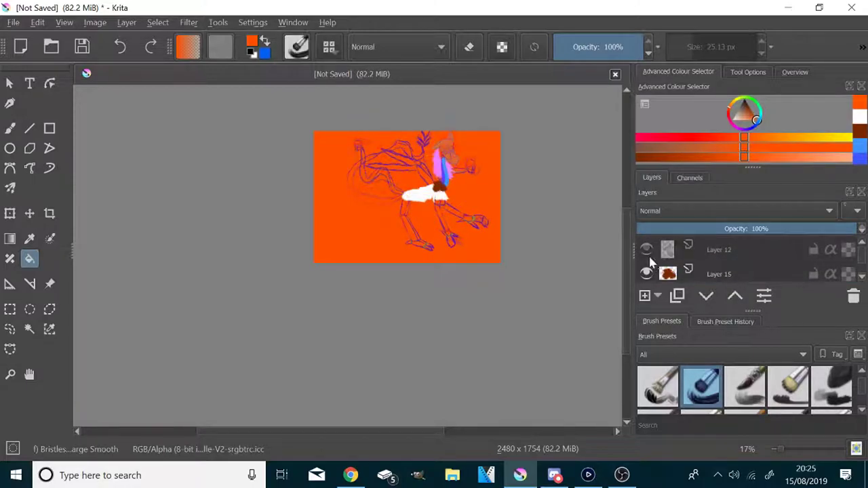
pyautogui.press('1')
pyautogui.click(10, 128)
pyautogui.press('+')
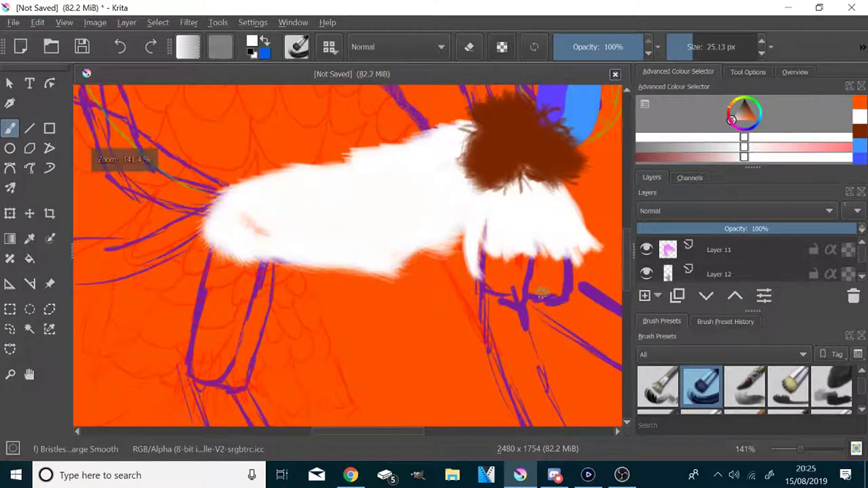
pyautogui.moveTo(449, 230)
pyautogui.mouseDown()
pyautogui.moveTo(288, 255)
pyautogui.moveTo(257, 214)
pyautogui.mouseUp()
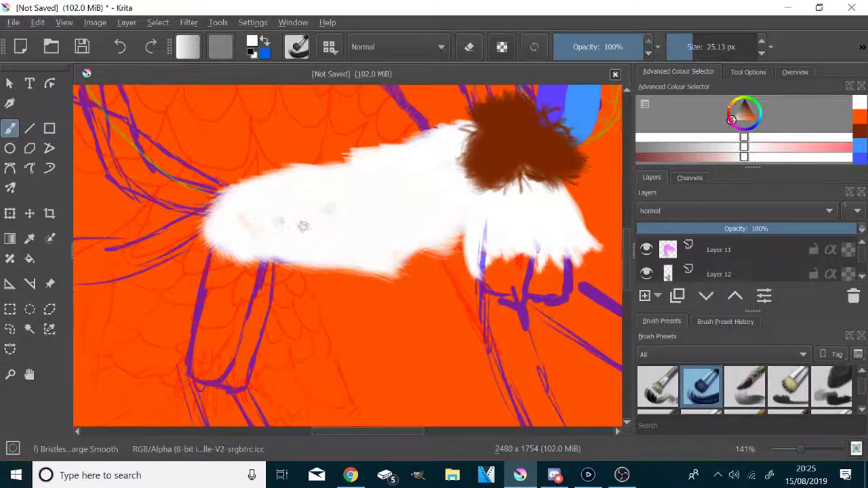
pyautogui.moveTo(299, 255)
pyautogui.mouseDown()
pyautogui.moveTo(248, 243)
pyautogui.moveTo(263, 257)
pyautogui.moveTo(316, 261)
pyautogui.moveTo(467, 244)
pyautogui.mouseUp()
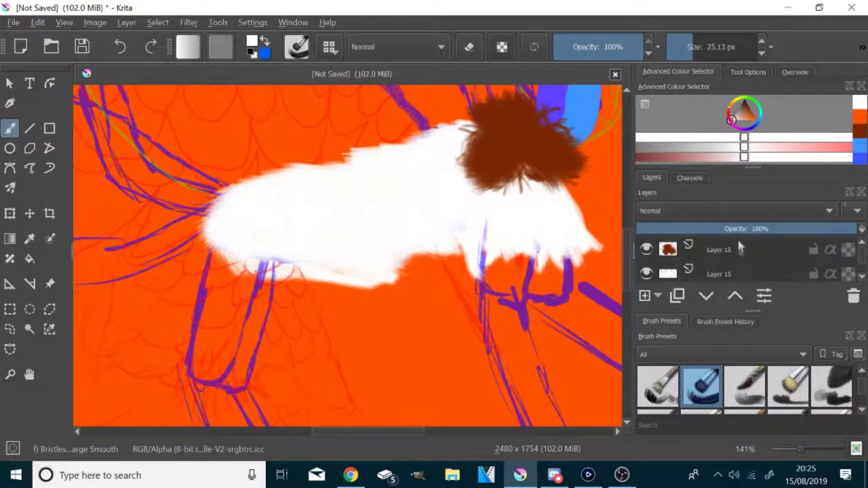
pyautogui.scroll(-3, 733, 264)
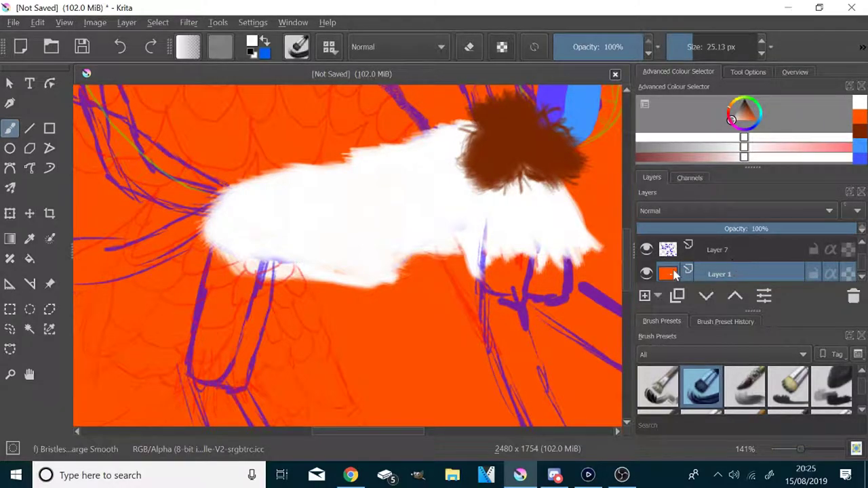
pyautogui.hotkey('ctrl', 'z')
pyautogui.hotkey('ctrl', 'z')
pyautogui.hotkey('ctrl', 'z')
pyautogui.hotkey('ctrl', 'z')
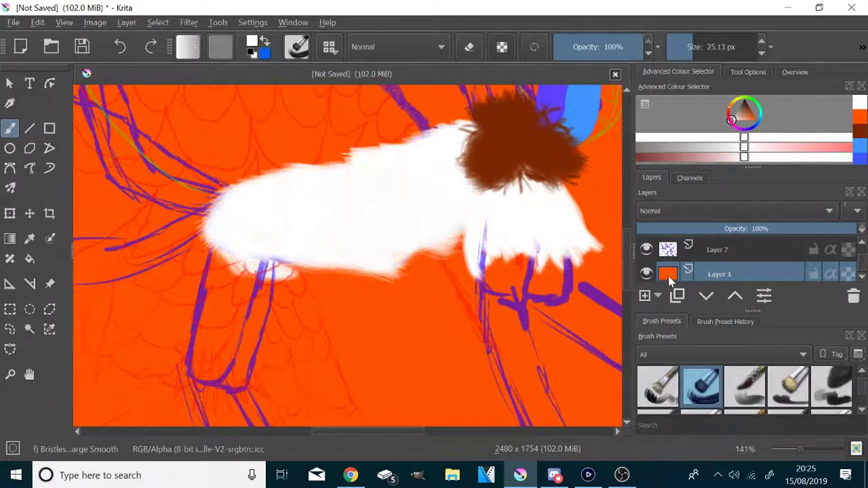
# - Delete the orange background layer, Layer 1, and hide all the remaining sketch and paint layers
pyautogui.click(853, 300)
pyautogui.click(646, 251)
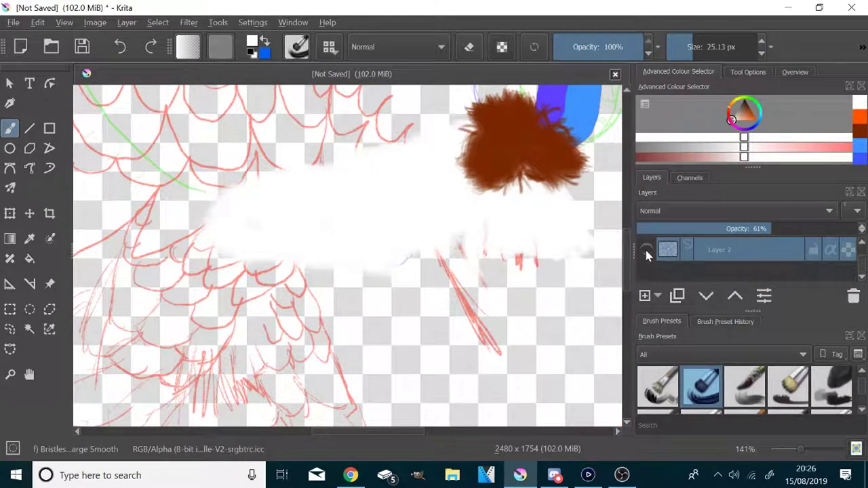
pyautogui.scroll(1, 645, 249)
pyautogui.click(645, 249)
pyautogui.scroll(1, 646, 252)
pyautogui.click(646, 251)
pyautogui.scroll(1, 646, 251)
pyautogui.click(646, 251)
pyautogui.scroll(2, 646, 251)
pyautogui.click(647, 274)
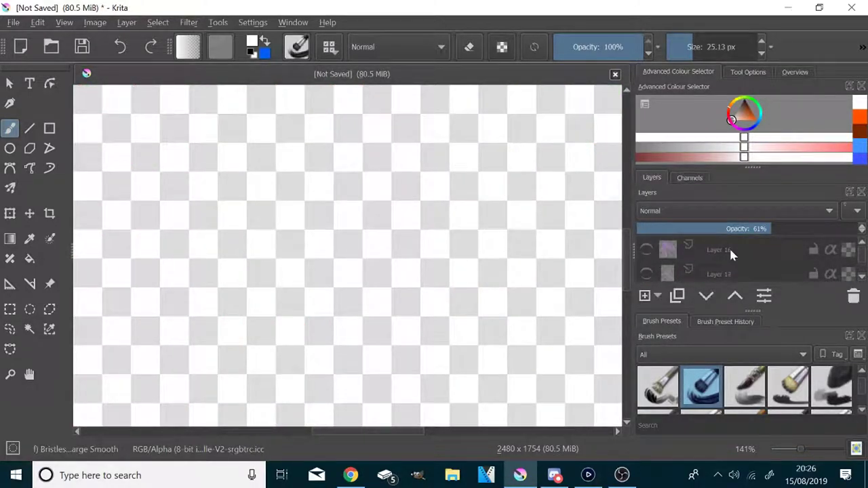
# - Fill a new layer at the bottom of the stack, Layer 17, with light peach as the background
pyautogui.click(729, 246)
pyautogui.moveTo(743, 118); pyautogui.dragTo(740, 120)
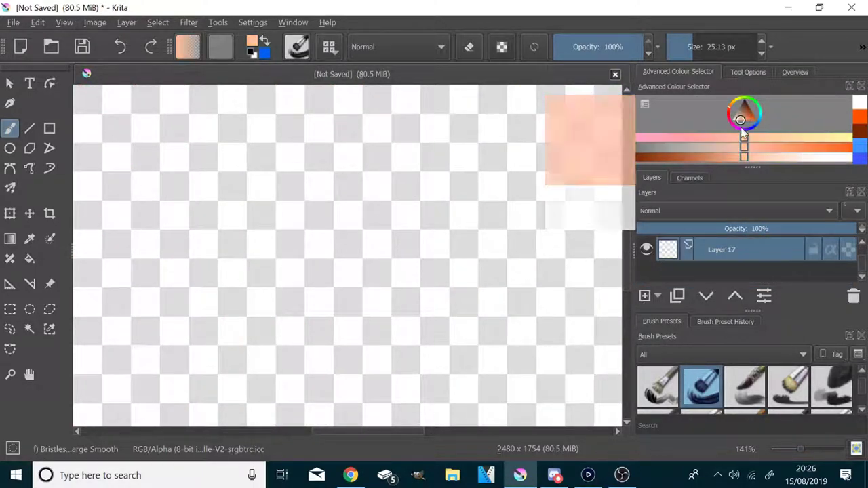
pyautogui.scroll(-7, 483, 246)
pyautogui.click(29, 259)
pyautogui.click(461, 248)
# - Turn the visibility of the sketch and paint layers above the peach background back on
pyautogui.scroll(1, 647, 254)
pyautogui.click(644, 253)
pyautogui.scroll(1, 644, 253)
pyautogui.click(645, 254)
pyautogui.scroll(1, 644, 254)
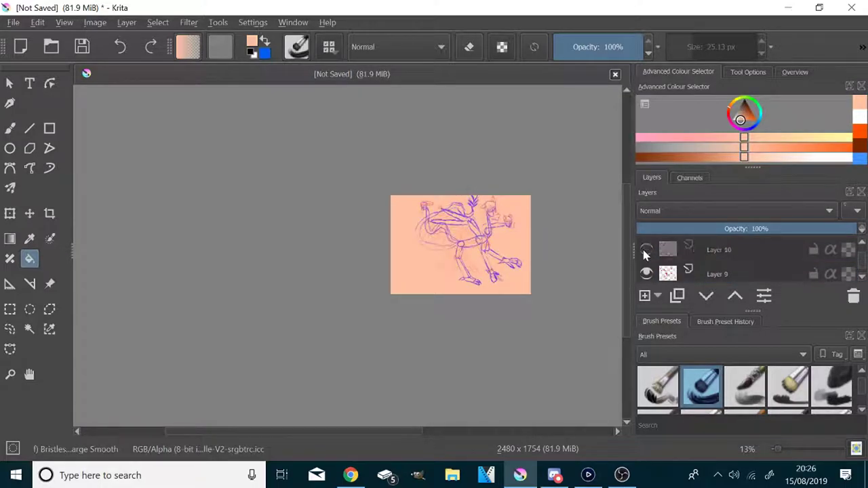
pyautogui.scroll(2, 650, 251)
pyautogui.click(650, 251)
pyautogui.click(650, 251)
pyautogui.scroll(1, 646, 251)
pyautogui.click(646, 251)
pyautogui.scroll(2, 646, 251)
pyautogui.click(646, 252)
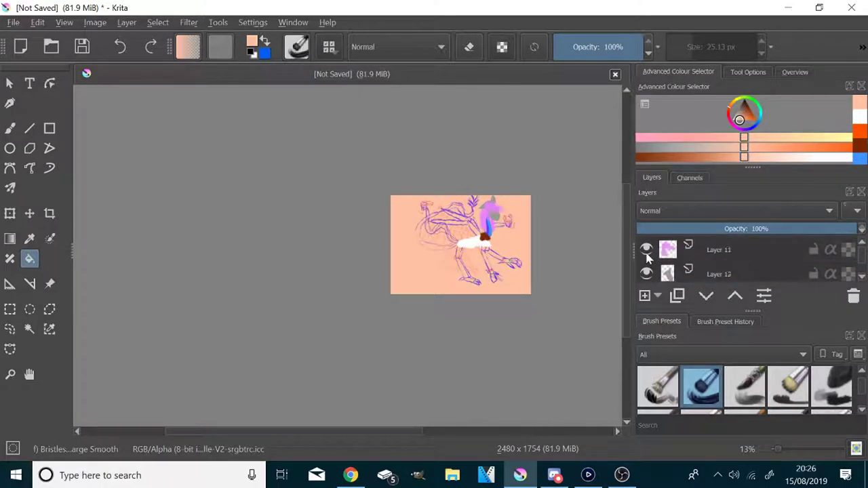
# - Pick white and paint over the gaps and lower edge of the creature's body with the 25.13 px brush
pyautogui.scroll(5, 468, 244)
pyautogui.press('b')
pyautogui.scroll(2, 529, 319)
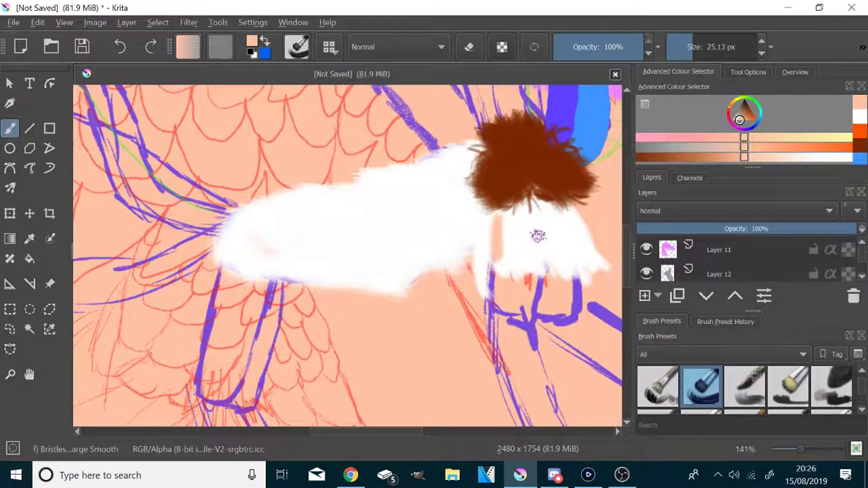
pyautogui.moveTo(740, 121); pyautogui.dragTo(731, 120)
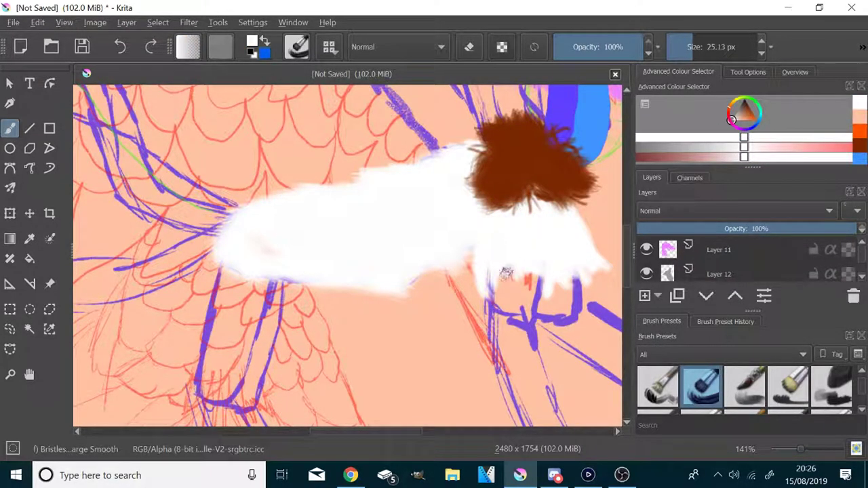
pyautogui.moveTo(289, 258)
pyautogui.mouseDown()
pyautogui.moveTo(313, 299)
pyautogui.moveTo(379, 300)
pyautogui.mouseUp()
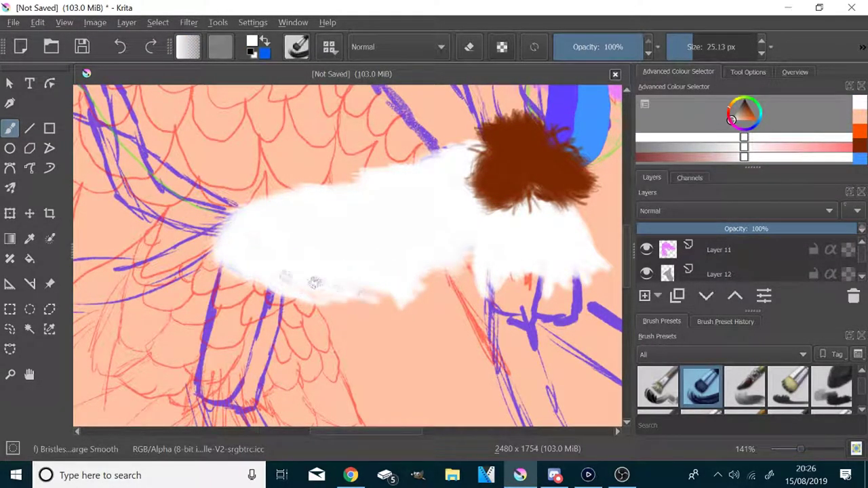
pyautogui.moveTo(459, 163)
pyautogui.mouseDown()
pyautogui.moveTo(408, 170)
pyautogui.moveTo(342, 196)
pyautogui.moveTo(275, 192)
pyautogui.moveTo(235, 226)
pyautogui.moveTo(233, 239)
pyautogui.moveTo(286, 293)
pyautogui.moveTo(354, 292)
pyautogui.moveTo(429, 266)
pyautogui.mouseUp()
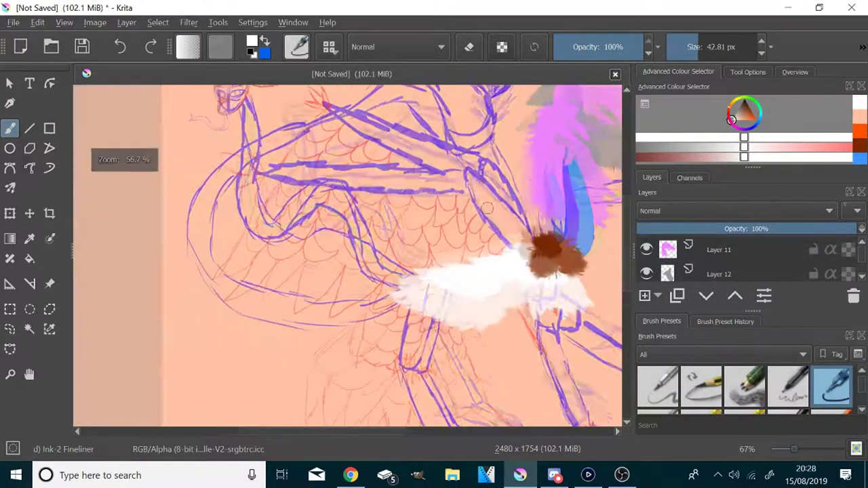
# - Pick light blue and paint the lower wing arm down to the brown fur on Layer 18 with the 42.81 px Ink-2 Fineliner
pyautogui.click(755, 128)
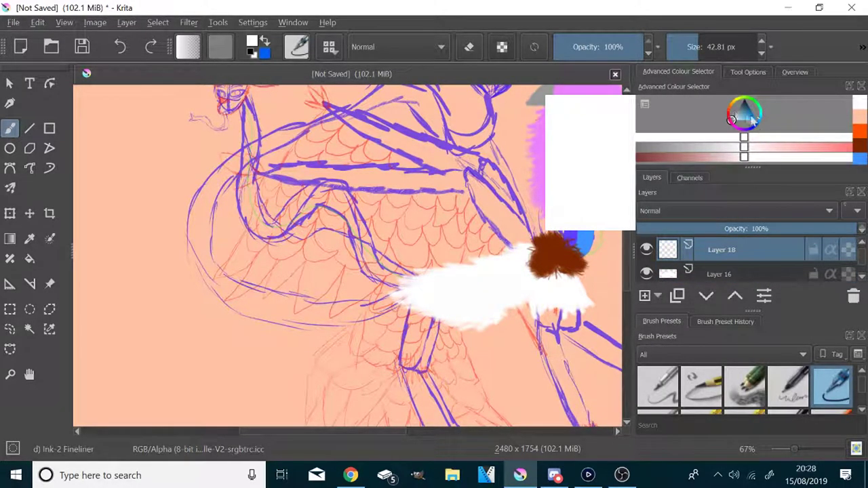
pyautogui.click(748, 120)
pyautogui.scroll(-2, 532, 230)
pyautogui.scroll(3, 496, 195)
pyautogui.moveTo(561, 313)
pyautogui.mouseDown()
pyautogui.moveTo(557, 263)
pyautogui.moveTo(503, 213)
pyautogui.moveTo(585, 319)
pyautogui.mouseUp()
pyautogui.moveTo(502, 212)
pyautogui.mouseDown()
pyautogui.moveTo(212, 207)
pyautogui.moveTo(346, 228)
pyautogui.moveTo(509, 235)
pyautogui.mouseUp()
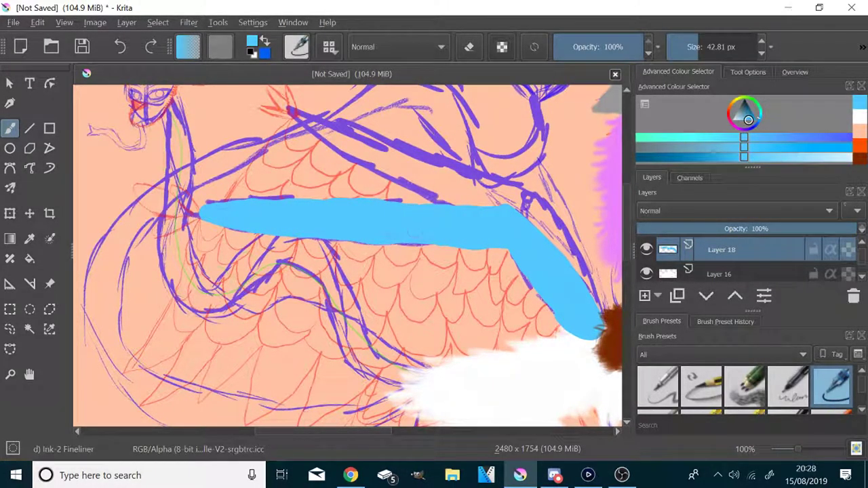
# - Paint the upper wing arm light blue on Layer 19 and move that layer beneath Layer 18
pyautogui.moveTo(570, 272)
pyautogui.mouseDown()
pyautogui.moveTo(475, 176)
pyautogui.moveTo(292, 109)
pyautogui.moveTo(441, 203)
pyautogui.moveTo(529, 217)
pyautogui.mouseUp()
pyautogui.moveTo(353, 145); pyautogui.dragTo(526, 225)
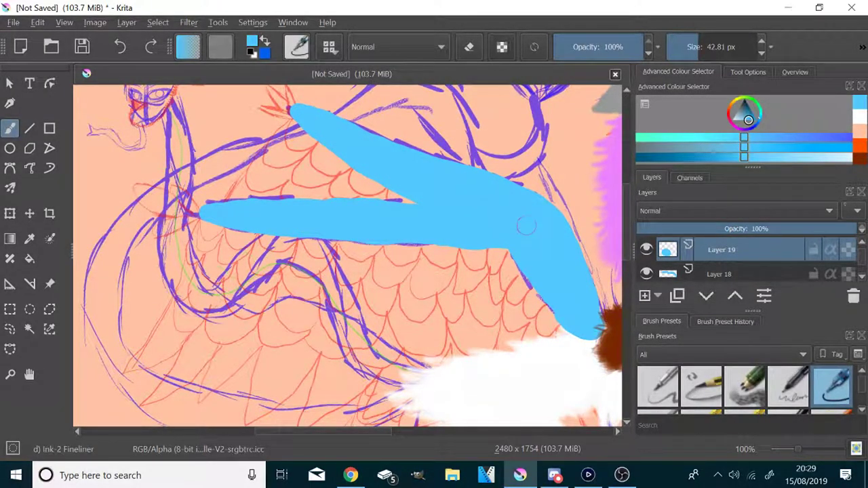
pyautogui.moveTo(718, 252); pyautogui.dragTo(719, 274)
pyautogui.click(717, 270)
pyautogui.scroll(-1, 709, 261)
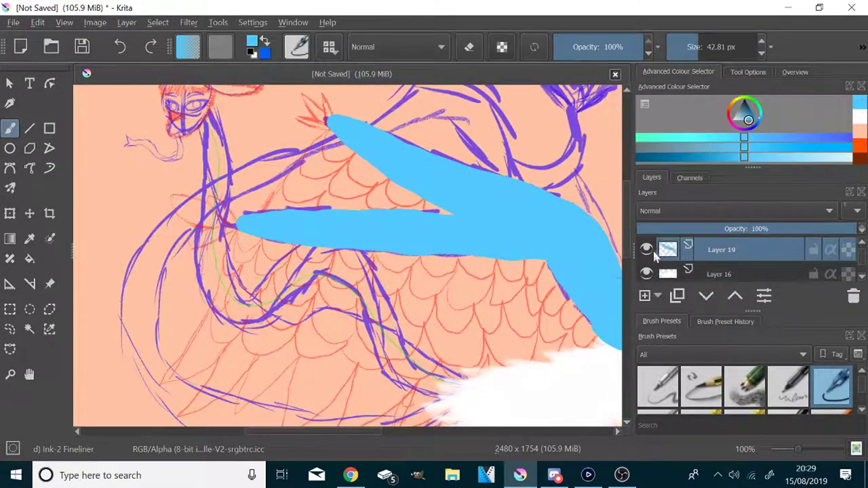
pyautogui.click(647, 249)
pyautogui.click(648, 249)
pyautogui.scroll(-1, 450, 258)
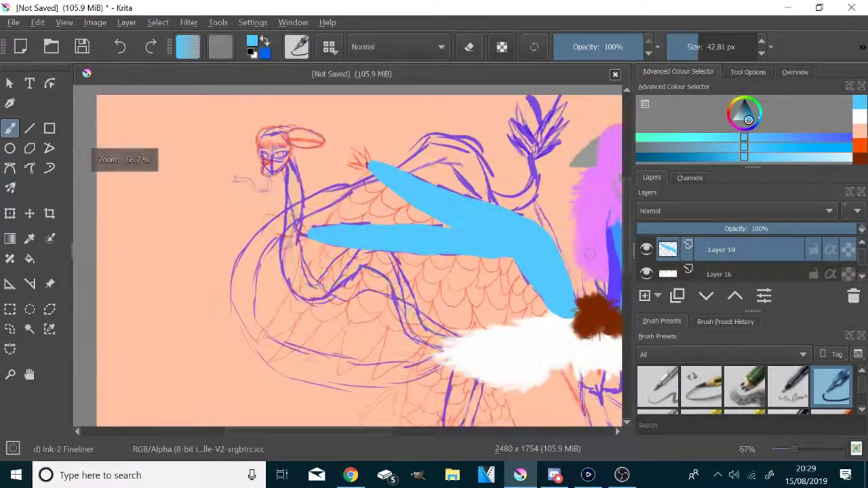
# - Add a layer above Layer 19, pick pink and paint a stripe along the upper wing arm with a 14.24 px brush
pyautogui.click(644, 297)
pyautogui.keyDown('ctrl'); pyautogui.click(593, 210); pyautogui.keyUp('ctrl')
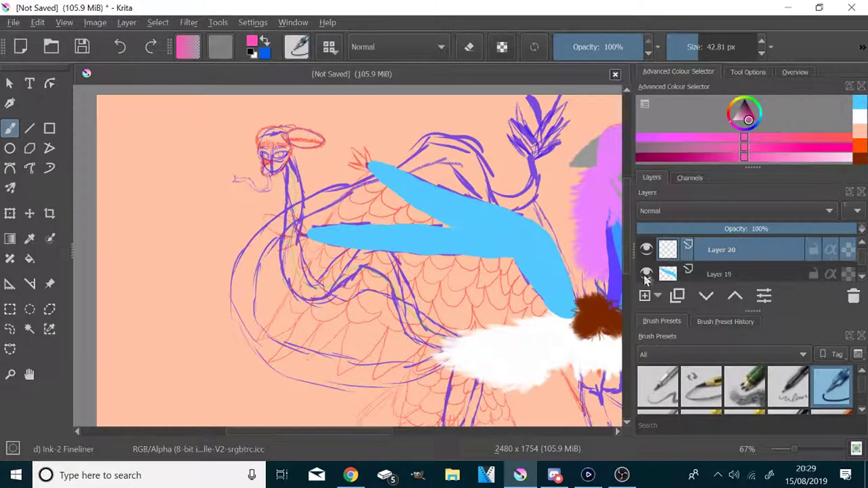
pyautogui.scroll(1, 607, 280)
pyautogui.click(689, 48)
pyautogui.moveTo(549, 280); pyautogui.dragTo(493, 170)
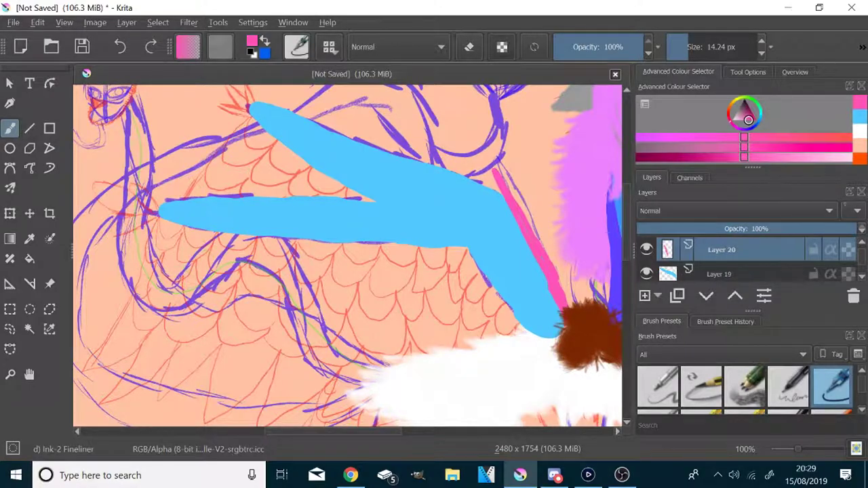
# - Undo the pink stripe and repaint it up from the brown fur, refining it with a 7.06 px brush
pyautogui.scroll(3, 573, 256)
pyautogui.scroll(-2, 424, 218)
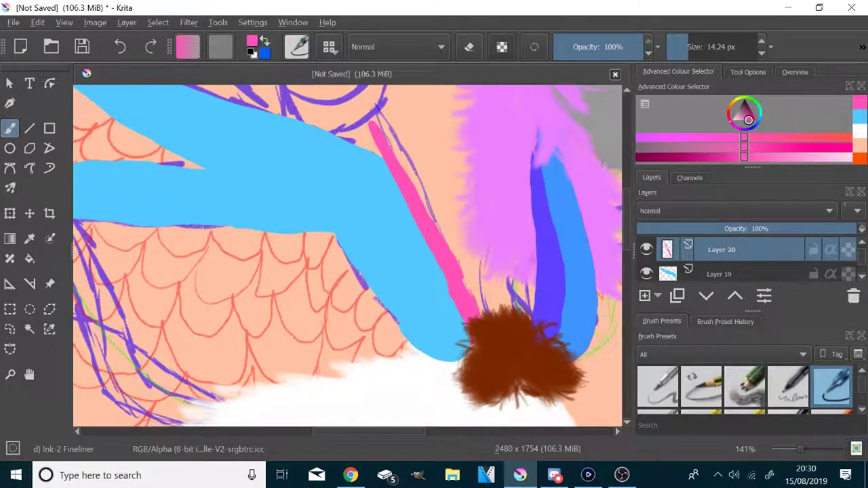
pyautogui.hotkey('ctrl', 'z')
pyautogui.moveTo(478, 316)
pyautogui.mouseDown()
pyautogui.moveTo(443, 274)
pyautogui.moveTo(377, 122)
pyautogui.mouseUp()
pyautogui.click(684, 47)
pyautogui.scroll(4, 381, 90)
pyautogui.moveTo(333, 279)
pyautogui.mouseDown()
pyautogui.moveTo(312, 182)
pyautogui.moveTo(388, 234)
pyautogui.mouseUp()
pyautogui.scroll(-5, 413, 285)
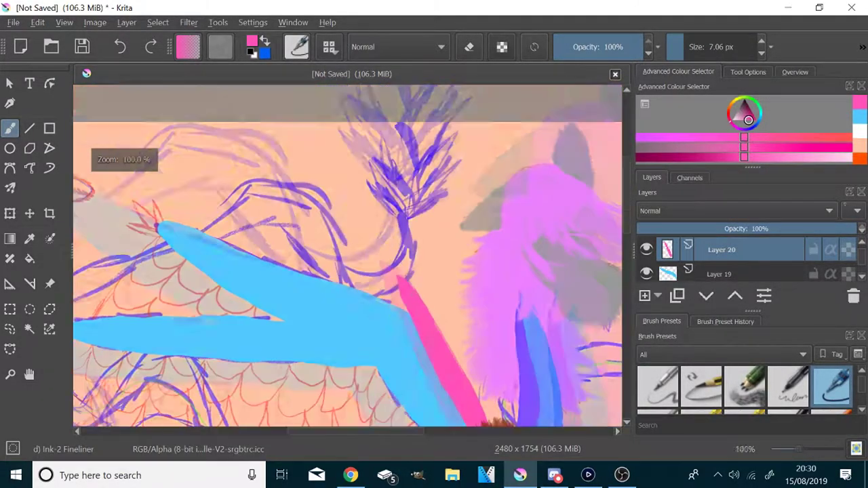
# - Hide Layers 19 and 20, then outline a pink stripe on Layer 18's wing arm at 7.06 px and fill it at 16.10 px
pyautogui.scroll(1, 647, 252)
pyautogui.click(646, 249)
pyautogui.click(645, 249)
pyautogui.click(645, 271)
pyautogui.click(719, 250)
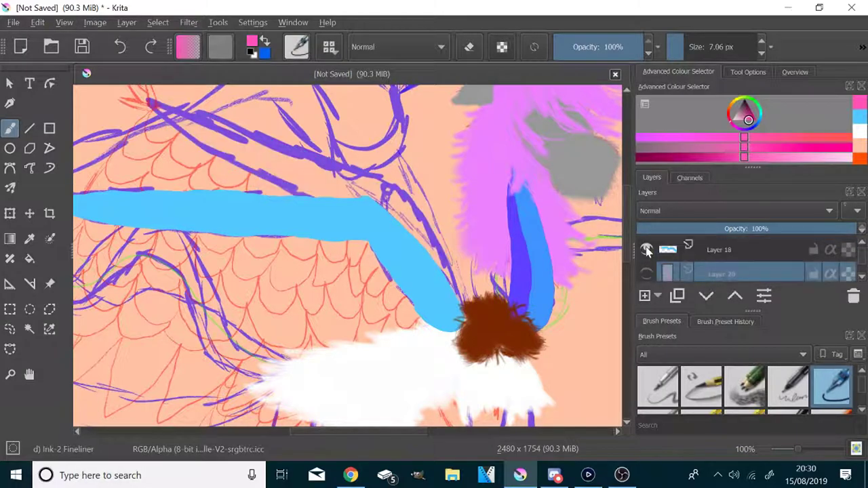
pyautogui.scroll(2, 407, 204)
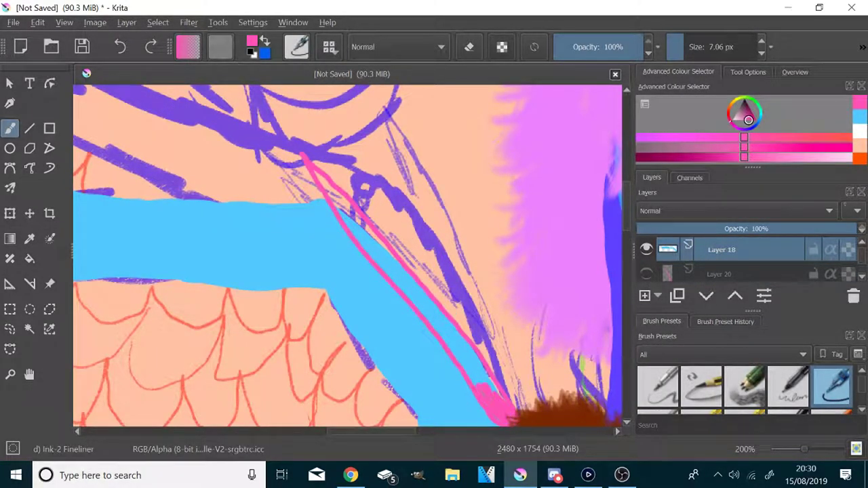
pyautogui.moveTo(484, 393); pyautogui.dragTo(474, 363)
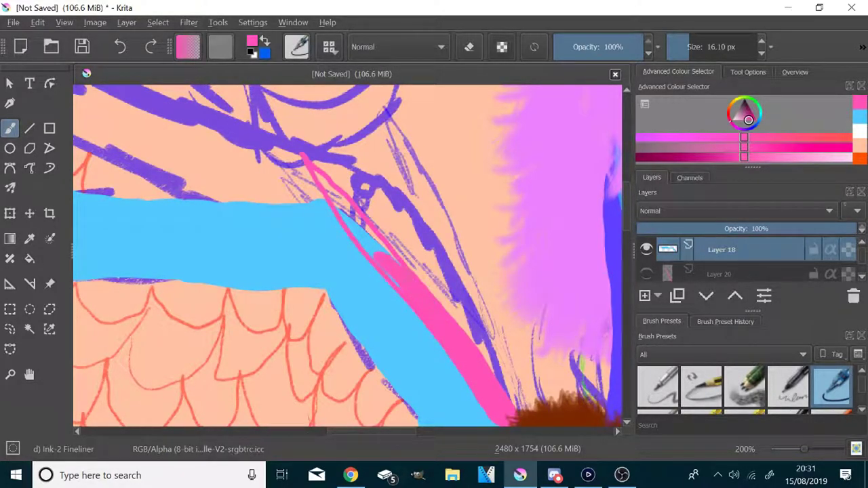
# - Fill and shape the pink stripe's upper tip with an 8.06 px brush, then show the upper wing arm and its stripe again
pyautogui.scroll(3, 332, 181)
pyautogui.click(684, 54)
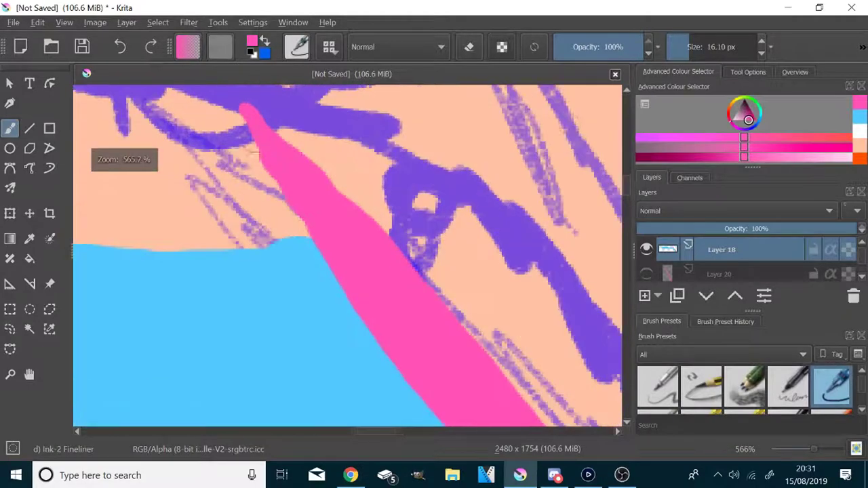
pyautogui.moveTo(299, 156); pyautogui.dragTo(259, 122)
pyautogui.moveTo(307, 237); pyautogui.dragTo(251, 130)
pyautogui.scroll(-6, 311, 228)
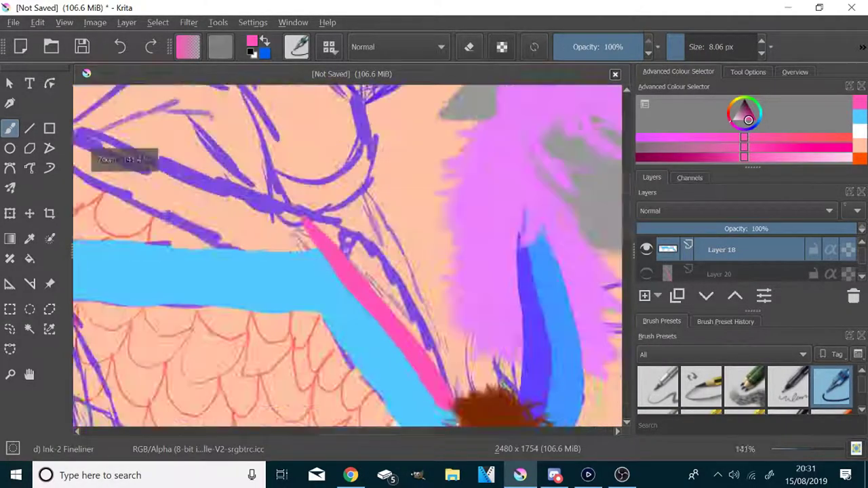
pyautogui.scroll(-1, 648, 257)
pyautogui.click(649, 256)
pyautogui.click(648, 255)
pyautogui.scroll(1, 339, 266)
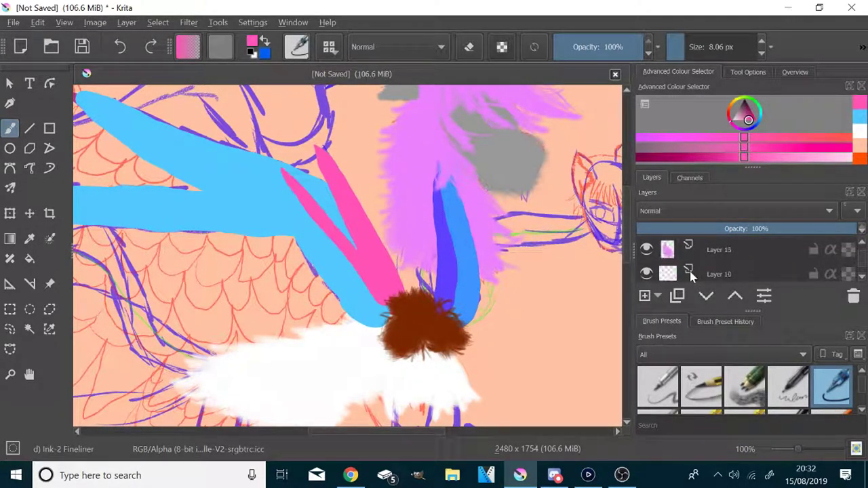
# - Add a new layer directly above Layer 10 and pick light peach as the painting colour
pyautogui.click(686, 254)
pyautogui.scroll(1, 690, 274)
pyautogui.click(644, 296)
pyautogui.scroll(-2, 421, 336)
pyautogui.scroll(2, 465, 401)
pyautogui.click(729, 108)
pyautogui.click(742, 120)
pyautogui.scroll(-2, 510, 335)
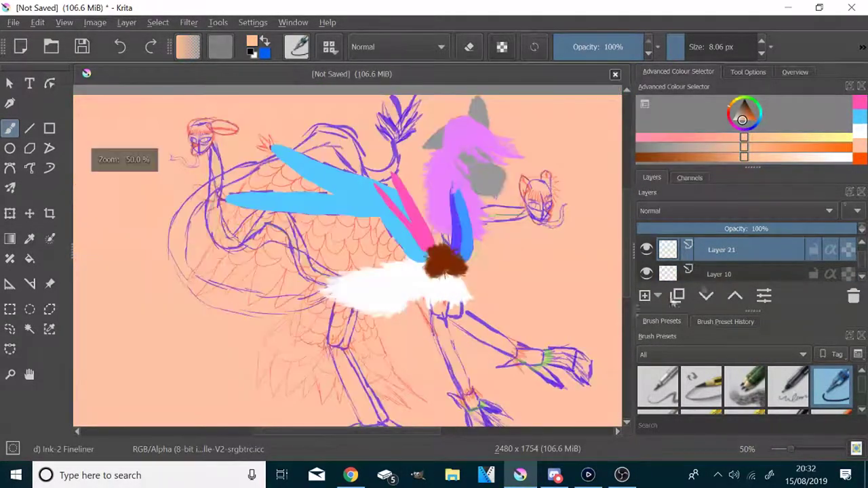
# - Hide every paint and sketch layer above the peach background
pyautogui.scroll(1, 646, 252)
pyautogui.scroll(1, 647, 254)
pyautogui.click(647, 255)
pyautogui.scroll(1, 647, 254)
pyautogui.click(646, 255)
pyautogui.scroll(1, 646, 254)
pyautogui.click(647, 254)
pyautogui.scroll(1, 647, 254)
pyautogui.click(646, 255)
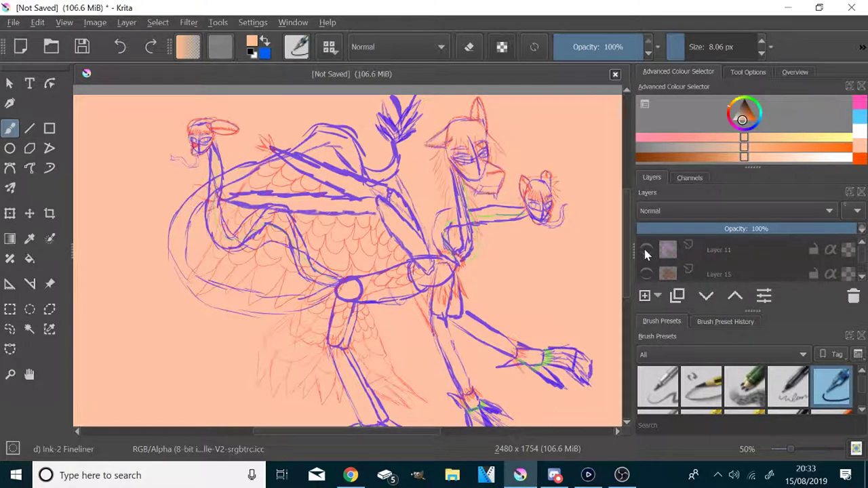
pyautogui.click(645, 255)
pyautogui.click(646, 264)
pyautogui.scroll(-2, 646, 261)
pyautogui.click(645, 257)
pyautogui.doubleClick(645, 257)
pyautogui.scroll(1, 645, 255)
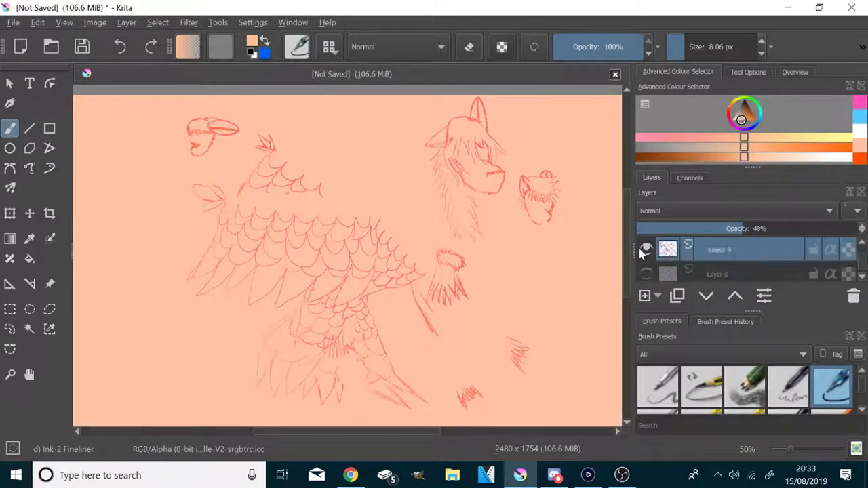
pyautogui.click(645, 251)
# - Select the background layer, Layer 17, and fill it with light green
pyautogui.scroll(-3, 433, 256)
pyautogui.scroll(2, 433, 256)
pyautogui.scroll(-1, 716, 252)
pyautogui.click(716, 251)
pyautogui.click(753, 101)
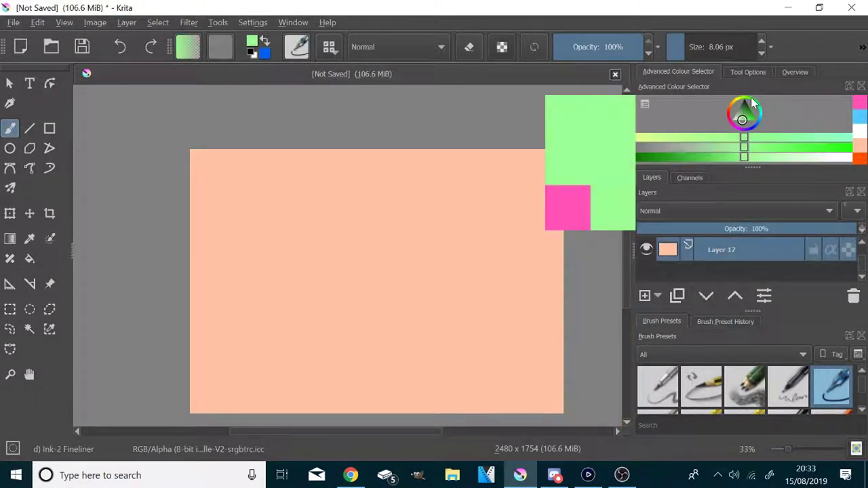
pyautogui.click(29, 260)
pyautogui.click(271, 264)
# - Show the sketch, body, wing, hair and fur layers again over the light green background
pyautogui.scroll(1, 652, 258)
pyautogui.click(646, 254)
pyautogui.scroll(1, 646, 256)
pyautogui.click(646, 255)
pyautogui.scroll(1, 646, 257)
pyautogui.click(646, 257)
pyautogui.scroll(1, 646, 257)
pyautogui.click(645, 257)
pyautogui.scroll(1, 646, 257)
pyautogui.click(646, 257)
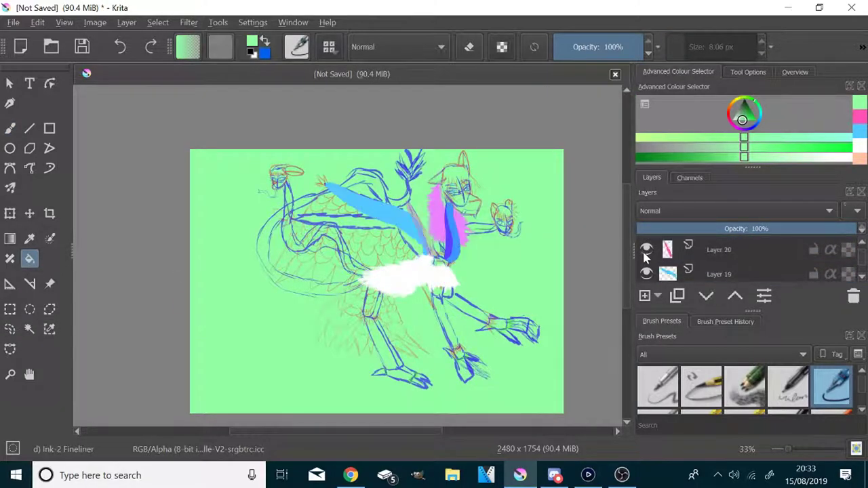
pyautogui.scroll(1, 645, 258)
pyautogui.click(645, 257)
pyautogui.scroll(1, 645, 257)
pyautogui.click(646, 257)
# - Select Layer 21 and set up the Pencil-6 Quick Shade brush with a light orange colour
pyautogui.click(721, 275)
pyautogui.click(10, 128)
pyautogui.scroll(3, 434, 324)
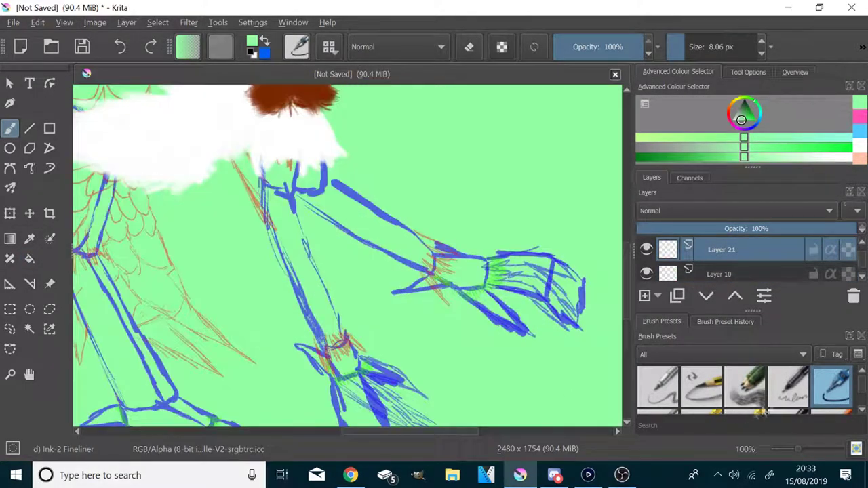
pyautogui.click(746, 388)
pyautogui.scroll(1, 245, 244)
pyautogui.click(737, 102)
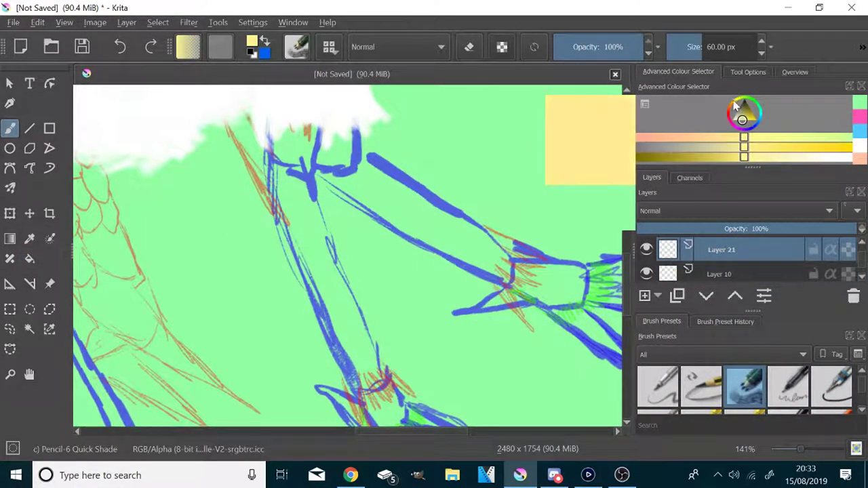
pyautogui.click(733, 104)
# - Paint the front leg light orange on Layer 21 with the Bristles-2 Flat Rough brush, enlarging it to 113.97 px for the wider strokes
pyautogui.moveTo(284, 137)
pyautogui.mouseDown()
pyautogui.moveTo(289, 109)
pyautogui.moveTo(304, 101)
pyautogui.moveTo(294, 160)
pyautogui.moveTo(294, 121)
pyautogui.moveTo(312, 122)
pyautogui.moveTo(351, 324)
pyautogui.mouseUp()
pyautogui.hotkey('ctrl', 'z')
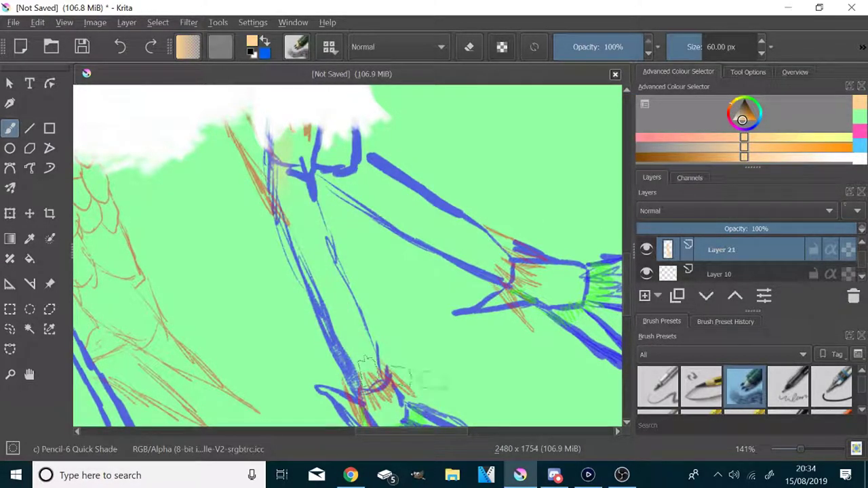
pyautogui.scroll(-3, 746, 387)
pyautogui.click(658, 387)
pyautogui.moveTo(290, 146)
pyautogui.mouseDown()
pyautogui.moveTo(301, 217)
pyautogui.moveTo(339, 307)
pyautogui.mouseUp()
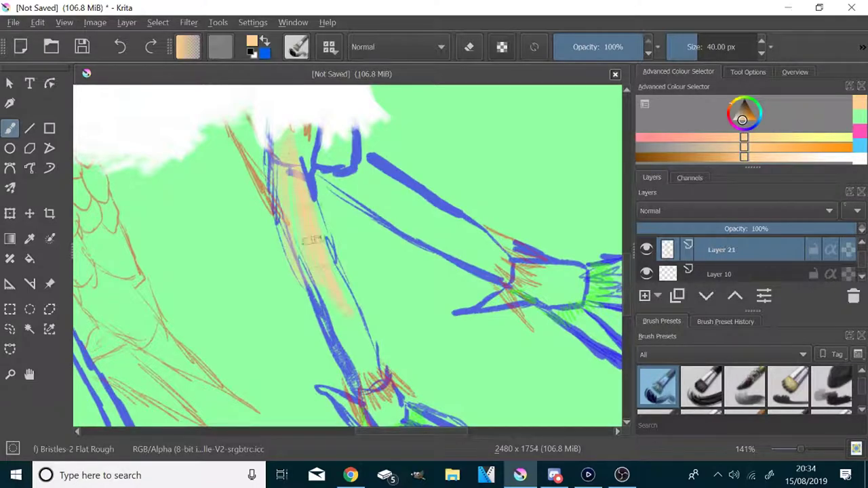
pyautogui.moveTo(292, 155)
pyautogui.mouseDown()
pyautogui.moveTo(280, 202)
pyautogui.moveTo(323, 105)
pyautogui.moveTo(303, 118)
pyautogui.moveTo(296, 201)
pyautogui.moveTo(299, 112)
pyautogui.moveTo(302, 235)
pyautogui.moveTo(338, 336)
pyautogui.moveTo(310, 181)
pyautogui.moveTo(349, 315)
pyautogui.moveTo(352, 376)
pyautogui.moveTo(371, 383)
pyautogui.moveTo(350, 305)
pyautogui.mouseUp()
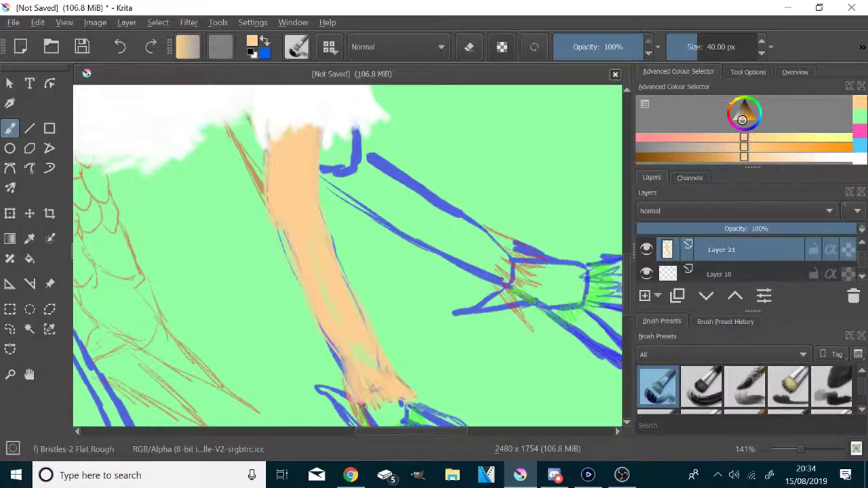
pyautogui.click(710, 48)
pyautogui.moveTo(303, 180)
pyautogui.mouseDown()
pyautogui.moveTo(301, 271)
pyautogui.moveTo(301, 222)
pyautogui.moveTo(280, 232)
pyautogui.mouseUp()
pyautogui.moveTo(292, 169)
pyautogui.mouseDown()
pyautogui.moveTo(353, 380)
pyautogui.moveTo(379, 397)
pyautogui.moveTo(318, 234)
pyautogui.mouseUp()
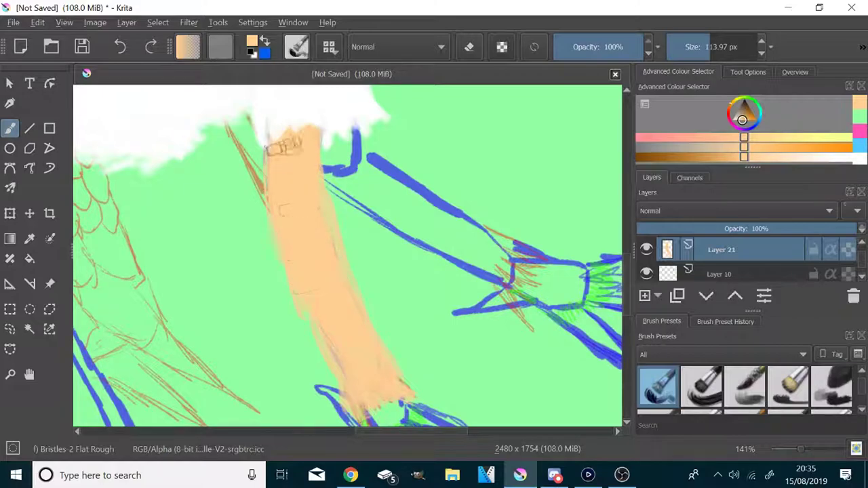
pyautogui.moveTo(288, 381); pyautogui.dragTo(306, 316)
# - Delete the painted leg layer and add a fresh layer directly above Layer 10
pyautogui.scroll(-1, 306, 315)
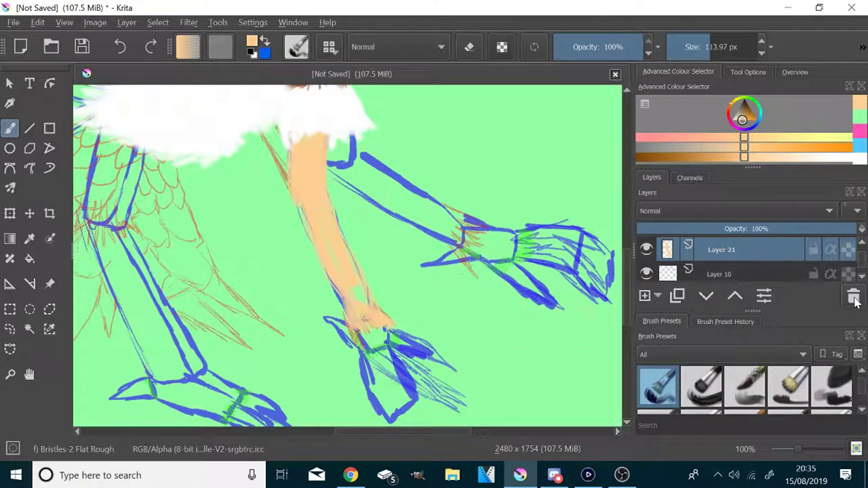
pyautogui.click(855, 300)
pyautogui.click(853, 299)
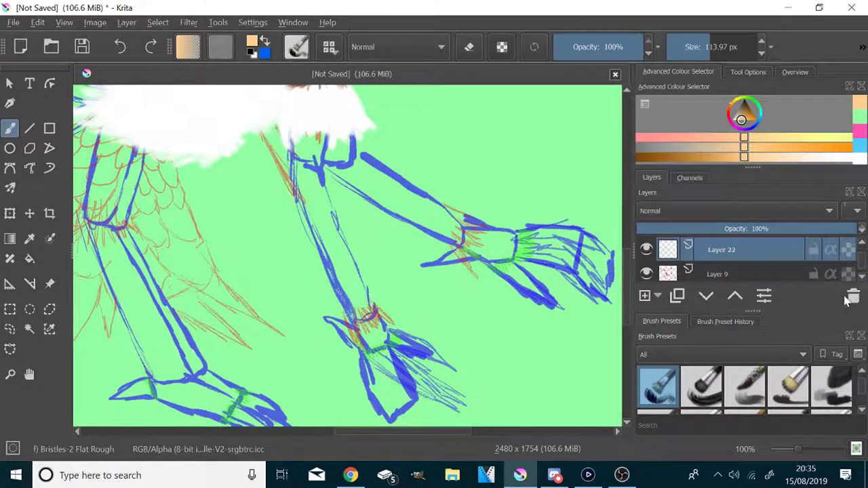
pyautogui.click(853, 300)
pyautogui.click(729, 257)
pyautogui.scroll(1, 730, 256)
pyautogui.click(724, 256)
pyautogui.click(646, 296)
pyautogui.scroll(1, 384, 304)
pyautogui.scroll(-1, 384, 303)
pyautogui.click(832, 395)
pyautogui.moveTo(306, 139)
pyautogui.mouseDown()
pyautogui.moveTo(356, 295)
pyautogui.moveTo(331, 199)
pyautogui.moveTo(439, 322)
pyautogui.mouseUp()
pyautogui.scroll(1, 439, 321)
pyautogui.scroll(-1, 434, 319)
pyautogui.hotkey('ctrl', 'z')
pyautogui.scroll(1, 307, 261)
pyautogui.click(693, 47)
pyautogui.scroll(-1, 340, 271)
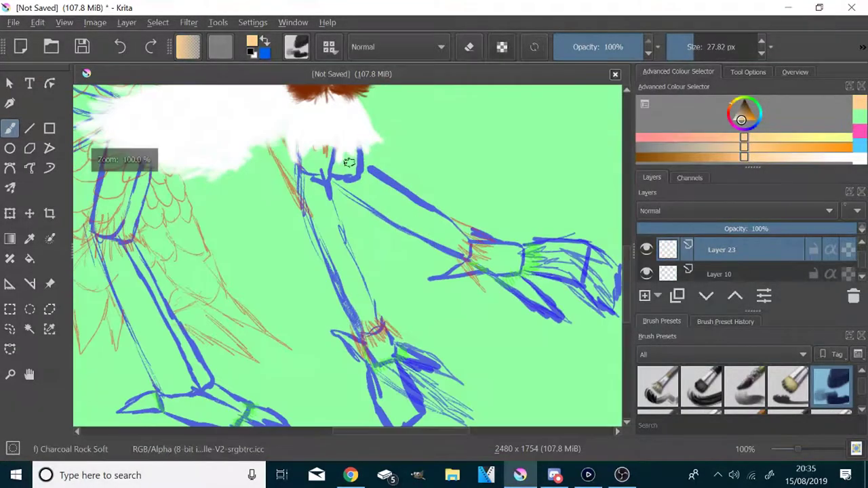
# - Paint the front leg light orange from the white fur down to the ankle with the Bristles-5 Flat brush at 30 px
pyautogui.click(790, 387)
pyautogui.moveTo(407, 153); pyautogui.dragTo(356, 318)
pyautogui.hotkey('ctrl', 'z')
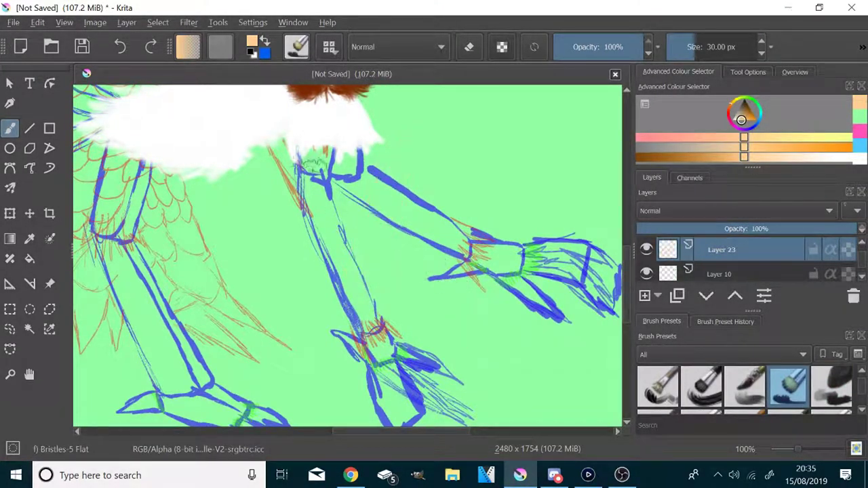
pyautogui.moveTo(316, 146)
pyautogui.mouseDown()
pyautogui.moveTo(316, 206)
pyautogui.moveTo(359, 298)
pyautogui.moveTo(324, 182)
pyautogui.moveTo(327, 217)
pyautogui.moveTo(372, 325)
pyautogui.moveTo(312, 141)
pyautogui.moveTo(316, 202)
pyautogui.mouseUp()
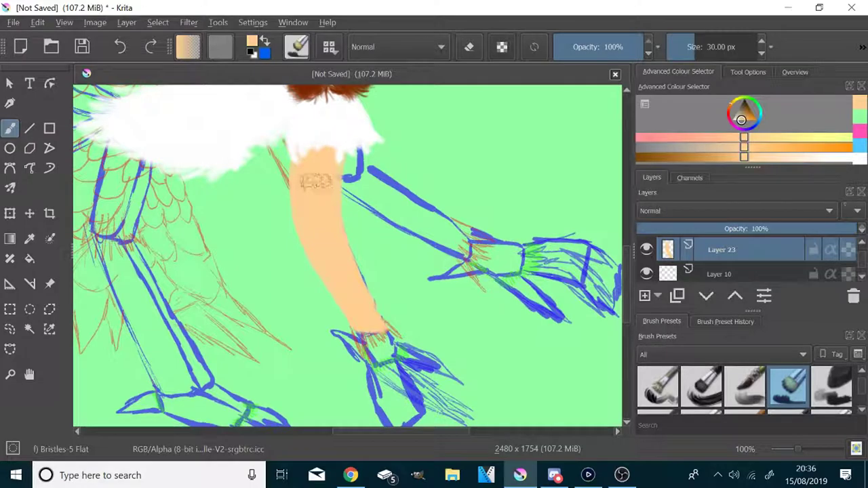
# - Paint the ragged fur edge around the front leg's ankle, reducing the brush to 9.54 px and 5.06 px for the tips
pyautogui.click(685, 46)
pyautogui.scroll(3, 359, 312)
pyautogui.moveTo(324, 201)
pyautogui.mouseDown()
pyautogui.moveTo(323, 268)
pyautogui.moveTo(396, 230)
pyautogui.moveTo(396, 213)
pyautogui.moveTo(426, 239)
pyautogui.mouseUp()
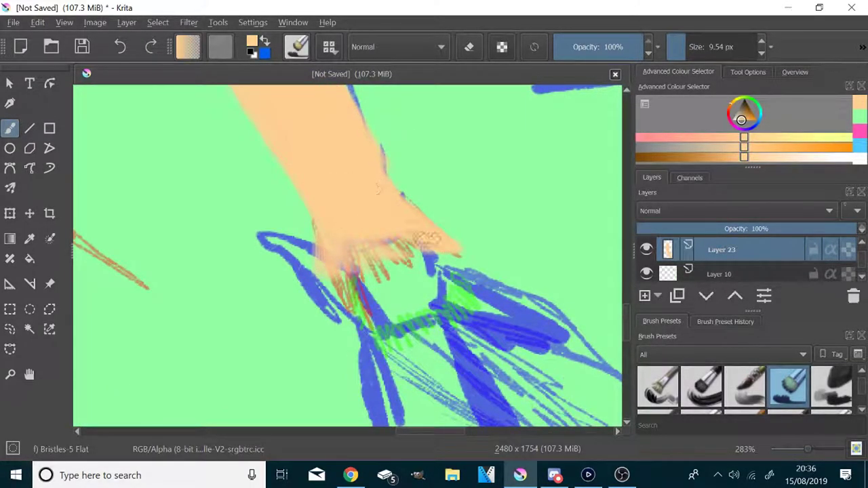
pyautogui.click(671, 46)
pyautogui.click(681, 47)
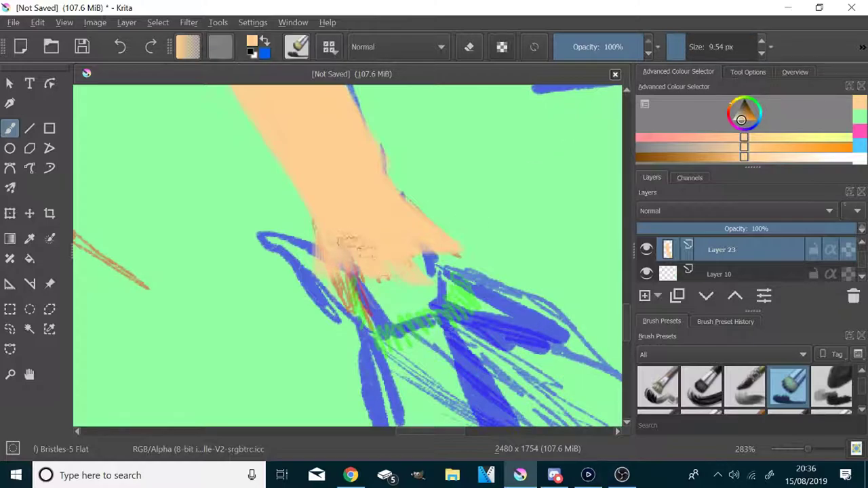
pyautogui.moveTo(347, 300); pyautogui.dragTo(362, 264)
pyautogui.moveTo(459, 254); pyautogui.dragTo(423, 251)
pyautogui.rightClick(327, 273)
pyautogui.rightClick(458, 214)
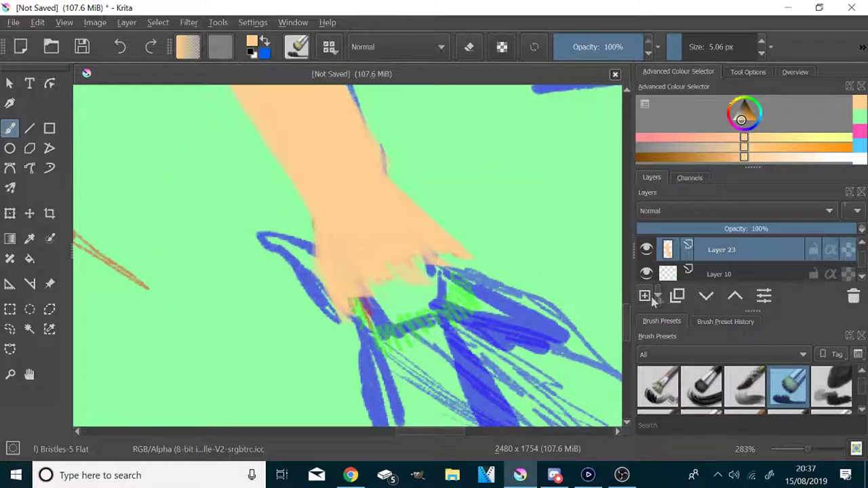
# - Add a new layer and paint the raised foreleg light orange with the brush at 25.13 px
pyautogui.click(650, 297)
pyautogui.scroll(-4, 541, 296)
pyautogui.scroll(2, 557, 124)
pyautogui.click(692, 47)
pyautogui.moveTo(370, 204); pyautogui.dragTo(353, 205)
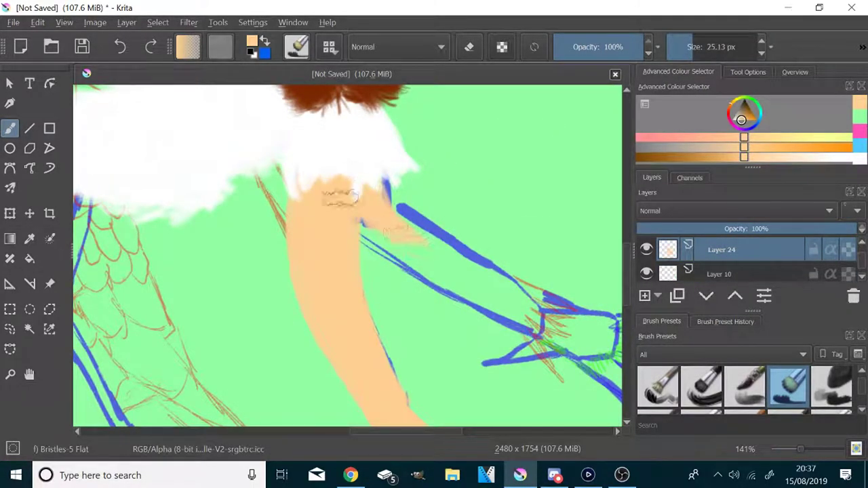
pyautogui.moveTo(446, 281)
pyautogui.mouseDown()
pyautogui.moveTo(372, 181)
pyautogui.moveTo(427, 243)
pyautogui.moveTo(434, 236)
pyautogui.moveTo(379, 243)
pyautogui.moveTo(460, 296)
pyautogui.mouseUp()
pyautogui.moveTo(597, 342); pyautogui.dragTo(456, 301)
# - Paint the ragged fur tips at the raised foreleg's ankle with the brush at 10.53 px
pyautogui.scroll(2, 451, 300)
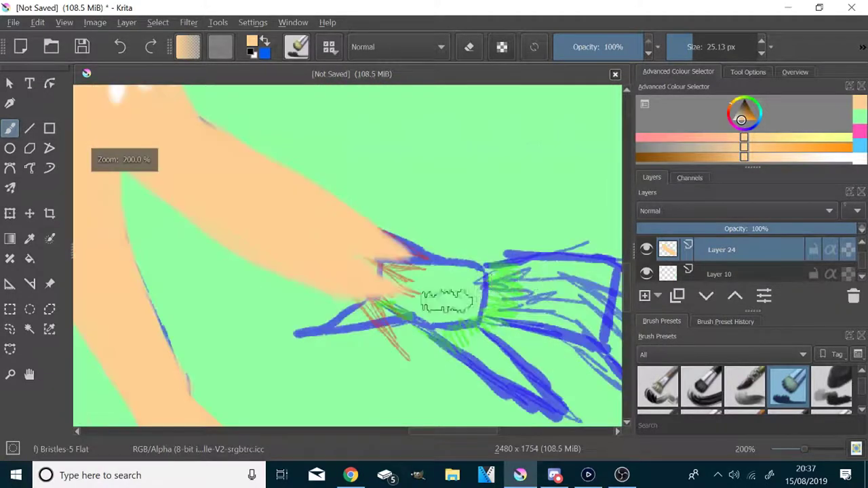
pyautogui.click(687, 48)
pyautogui.moveTo(324, 192)
pyautogui.mouseDown()
pyautogui.moveTo(342, 214)
pyautogui.moveTo(305, 233)
pyautogui.moveTo(329, 244)
pyautogui.moveTo(340, 238)
pyautogui.moveTo(349, 266)
pyautogui.moveTo(298, 278)
pyautogui.mouseUp()
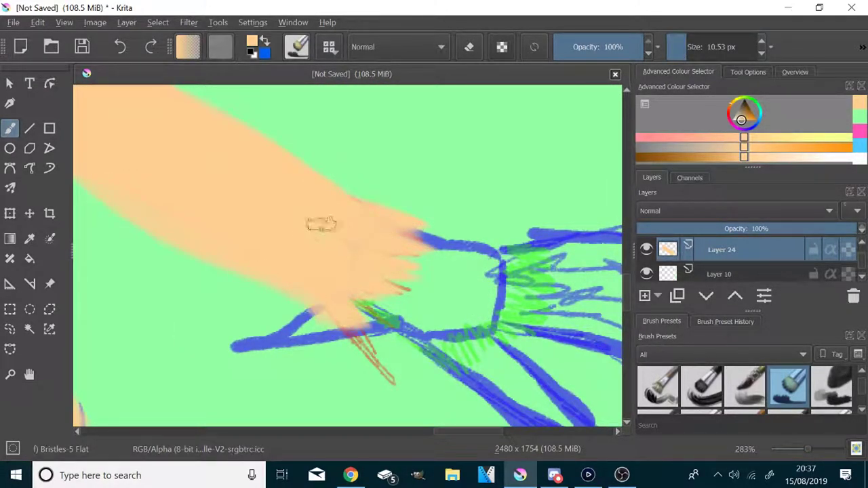
# - Pick orange as the painting colour and add a new layer directly above the white fur layer, Layer 16
pyautogui.scroll(-4, 411, 240)
pyautogui.moveTo(400, 211); pyautogui.dragTo(445, 296)
pyautogui.scroll(1, 309, 135)
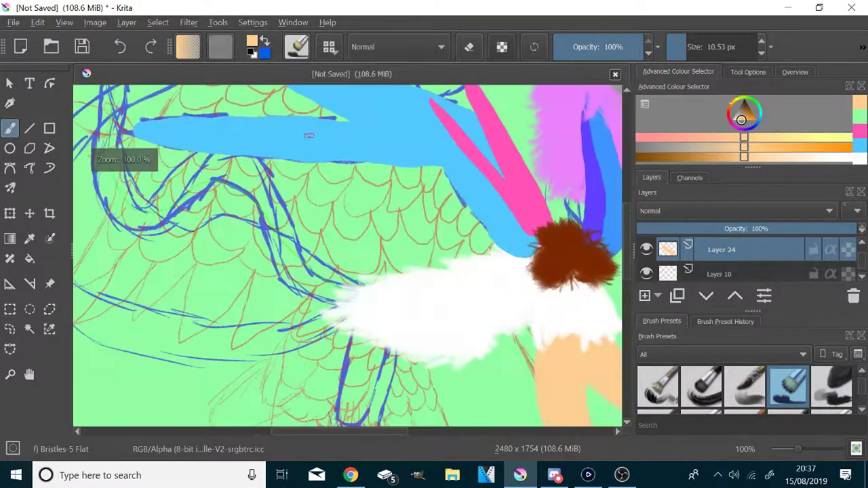
pyautogui.click(756, 120)
pyautogui.scroll(-3, 723, 257)
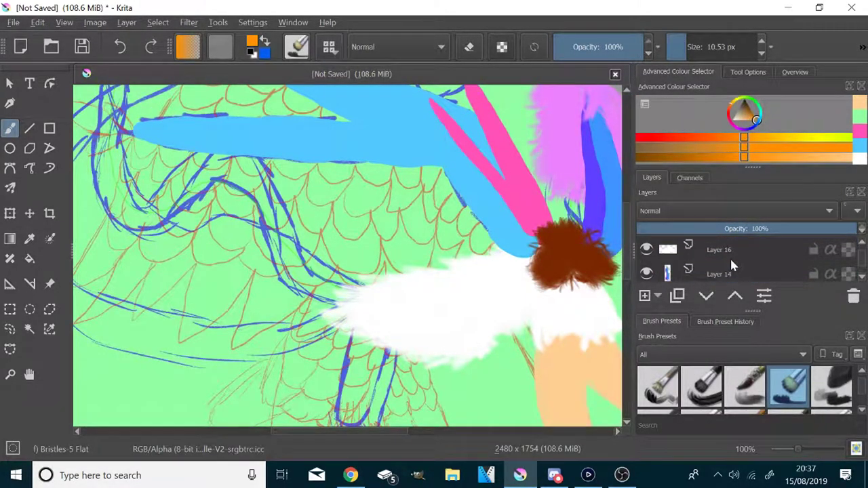
pyautogui.click(730, 261)
pyautogui.click(645, 296)
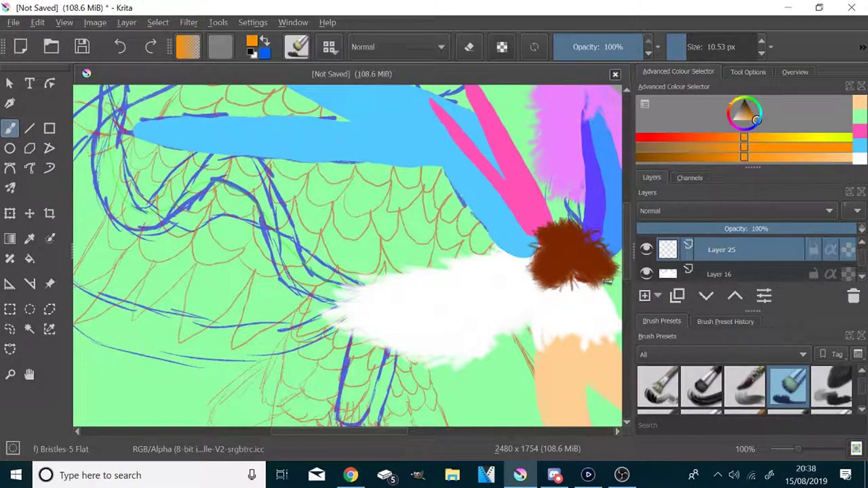
# - Paint the first feathers beneath the blue wing bone in orange-red with the Bristles-4 Glaze brush at 20.28 px
pyautogui.click(729, 109)
pyautogui.click(646, 393)
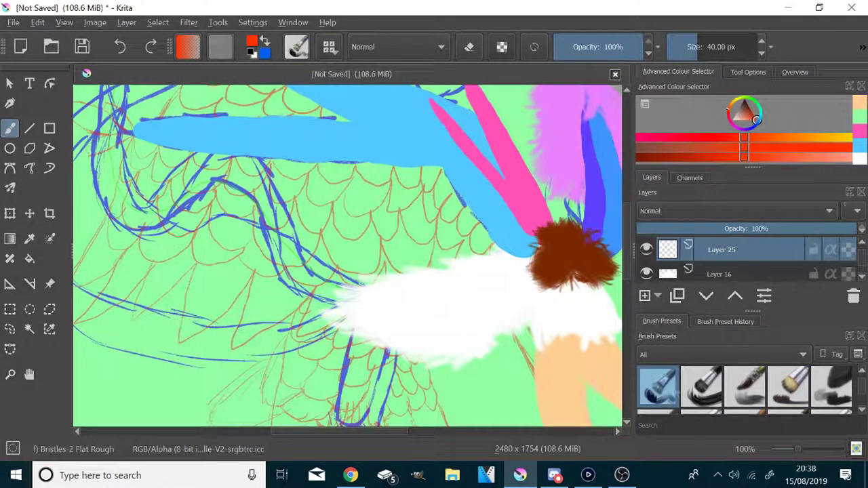
pyautogui.click(745, 388)
pyautogui.click(692, 47)
pyautogui.scroll(1, 546, 242)
pyautogui.scroll(1, 474, 248)
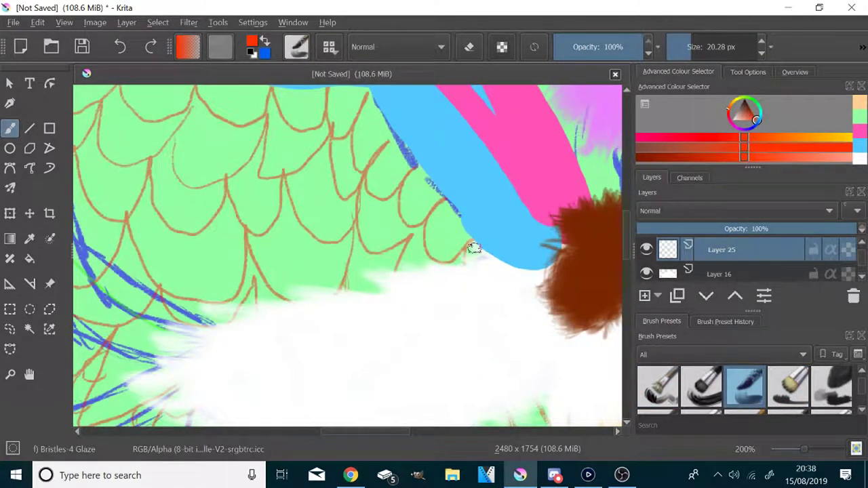
pyautogui.moveTo(522, 268)
pyautogui.mouseDown()
pyautogui.moveTo(434, 303)
pyautogui.moveTo(468, 231)
pyautogui.moveTo(501, 277)
pyautogui.mouseUp()
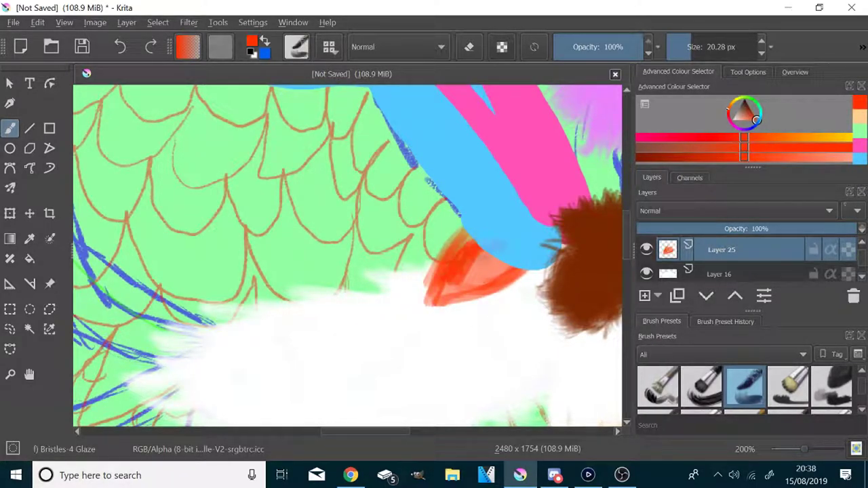
pyautogui.moveTo(461, 219); pyautogui.dragTo(436, 304)
pyautogui.moveTo(522, 273); pyautogui.dragTo(437, 306)
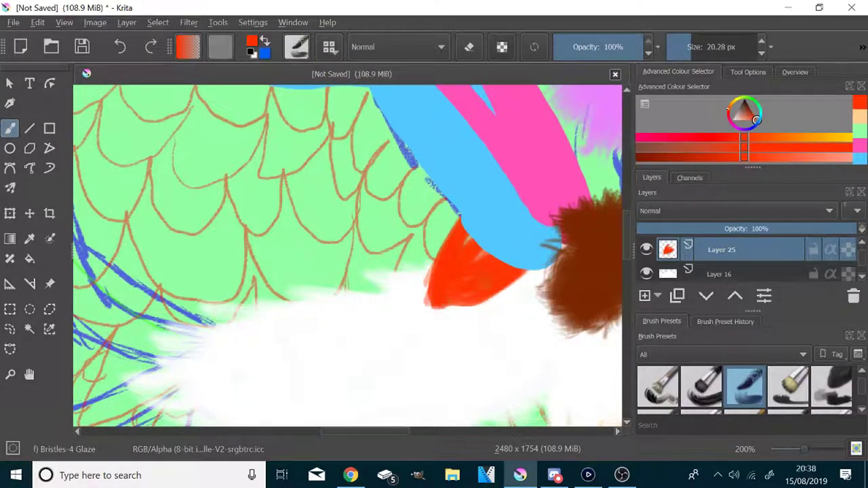
pyautogui.moveTo(448, 238)
pyautogui.mouseDown()
pyautogui.moveTo(407, 285)
pyautogui.moveTo(407, 177)
pyautogui.moveTo(386, 284)
pyautogui.moveTo(414, 163)
pyautogui.moveTo(409, 246)
pyautogui.mouseUp()
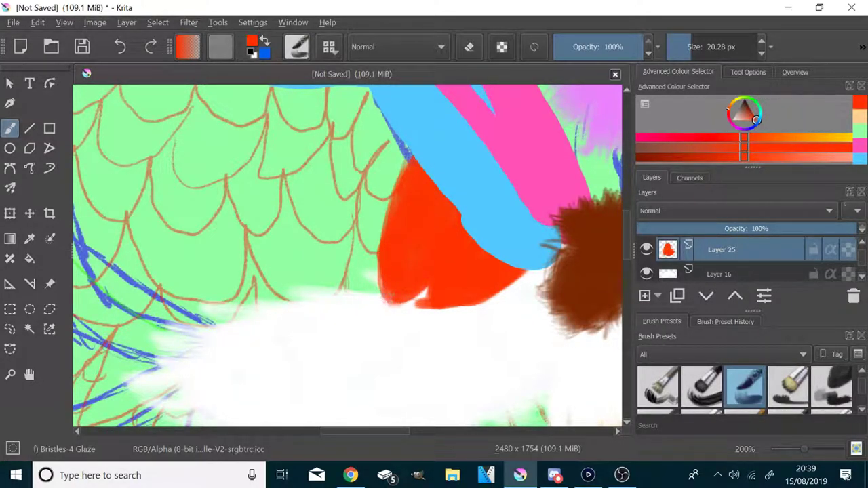
# - Replace the orange-red feather layer with a new layer above Layer 16 and try the Bristles-5 Flat brush for the feathers
pyautogui.click(854, 297)
pyautogui.click(645, 295)
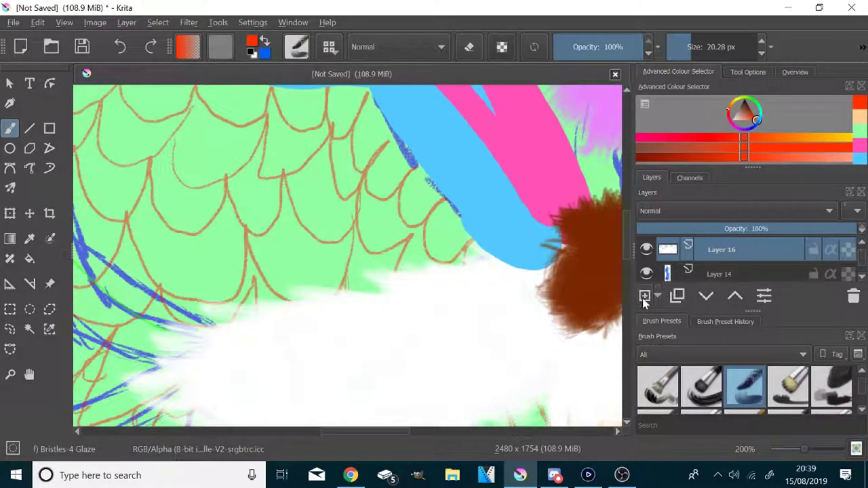
pyautogui.click(788, 387)
pyautogui.moveTo(516, 262)
pyautogui.mouseDown()
pyautogui.moveTo(400, 288)
pyautogui.moveTo(441, 224)
pyautogui.moveTo(432, 224)
pyautogui.mouseUp()
pyautogui.moveTo(505, 224); pyautogui.dragTo(565, 234)
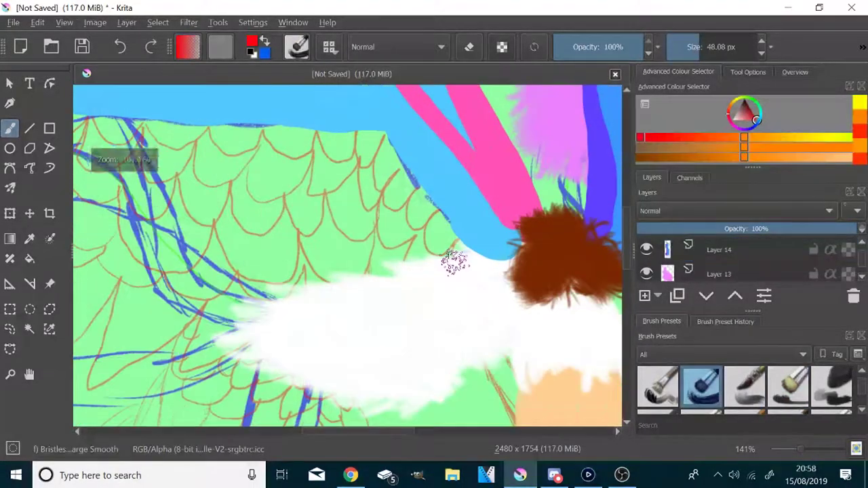
# - Paint a red feather band along the blue wing bone, followed by an orange band on a new layer
pyautogui.moveTo(380, 134)
pyautogui.mouseDown()
pyautogui.moveTo(445, 221)
pyautogui.moveTo(411, 190)
pyautogui.moveTo(380, 139)
pyautogui.moveTo(370, 190)
pyautogui.moveTo(409, 239)
pyautogui.moveTo(467, 258)
pyautogui.mouseUp()
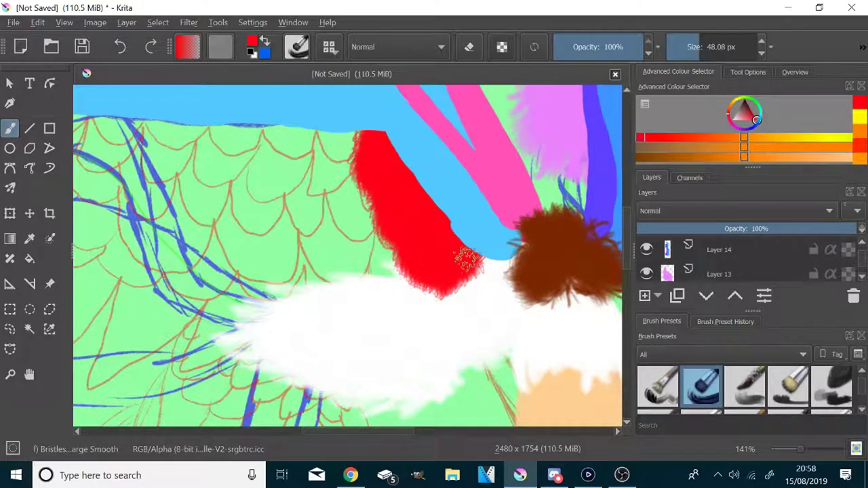
pyautogui.click(645, 297)
pyautogui.click(743, 138)
pyautogui.moveTo(380, 132)
pyautogui.mouseDown()
pyautogui.moveTo(321, 226)
pyautogui.moveTo(389, 200)
pyautogui.moveTo(415, 257)
pyautogui.moveTo(444, 275)
pyautogui.mouseUp()
# - Delete the orange feather layer and the layer holding the red band and white fur, and select Layer 10
pyautogui.click(853, 297)
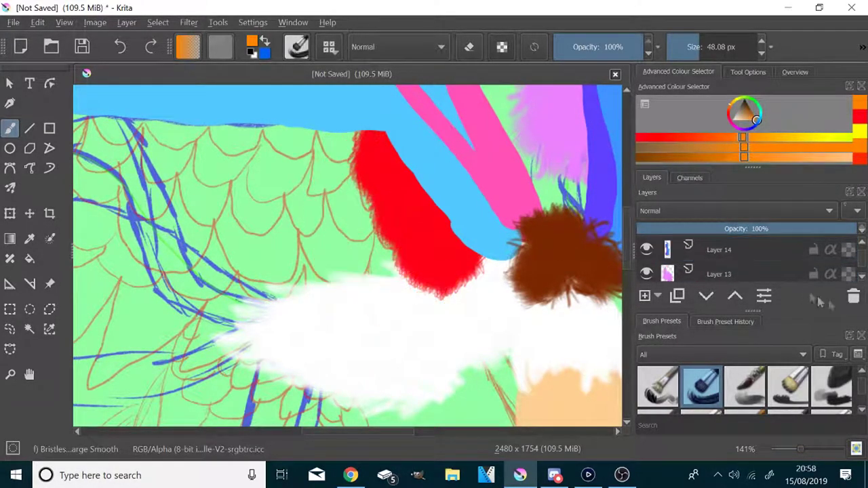
pyautogui.click(851, 297)
pyautogui.scroll(-3, 750, 256)
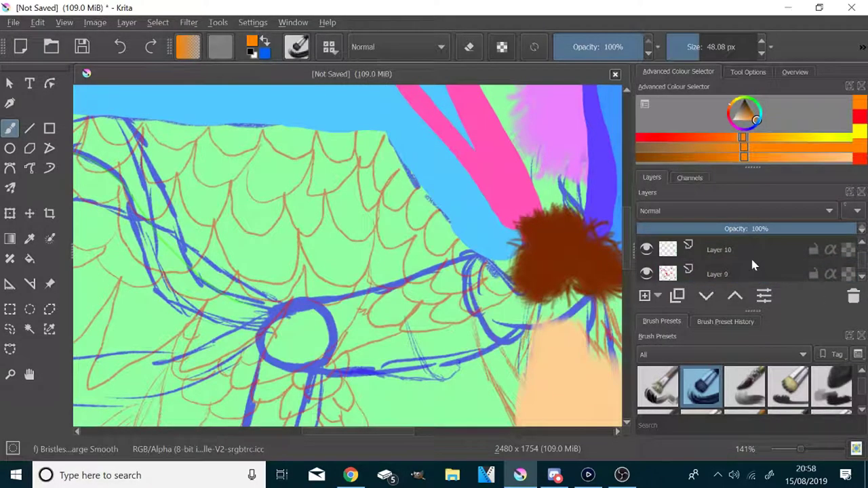
pyautogui.click(758, 247)
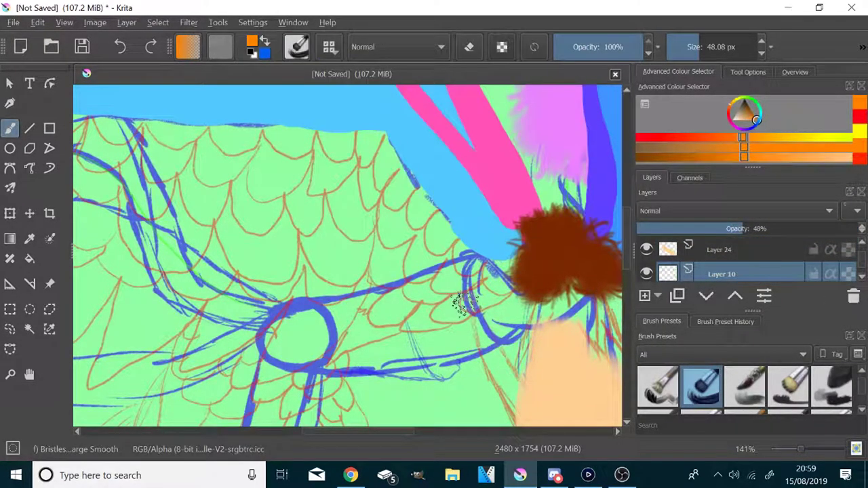
# - Undo the layer deletions to restore the white fur layer, Layer 16, and step back through the red strokes
pyautogui.hotkey('ctrl', 'z')
pyautogui.hotkey('ctrl', 'z')
pyautogui.hotkey('ctrl', 'shift', 'z')
pyautogui.click(858, 303)
pyautogui.hotkey('ctrl', 'z')
pyautogui.hotkey('ctrl', 'z')
pyautogui.hotkey('ctrl', 'z')
pyautogui.hotkey('ctrl', 'z')
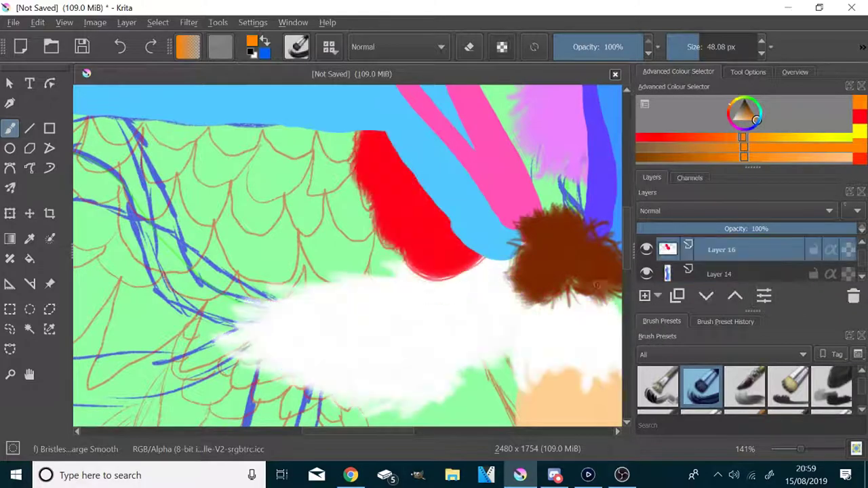
# - On a new layer above Layer 16, outline three scalloped red feathers along the wing bone at 14.24 px and fill them at 33.77 px
pyautogui.click(645, 297)
pyautogui.click(641, 137)
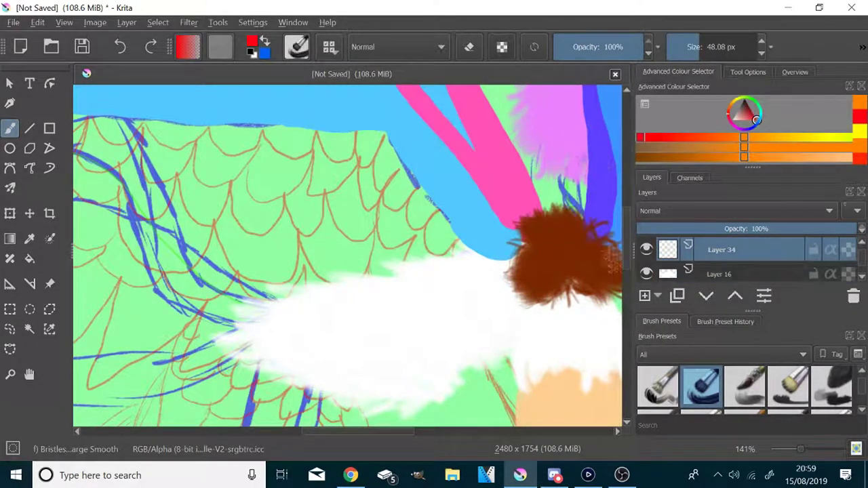
pyautogui.moveTo(397, 130)
pyautogui.keyDown('shift'); pyautogui.mouseDown()
pyautogui.moveTo(374, 130)
pyautogui.moveTo(414, 176)
pyautogui.mouseUp(); pyautogui.keyUp('shift')
pyautogui.moveTo(413, 178); pyautogui.dragTo(447, 218)
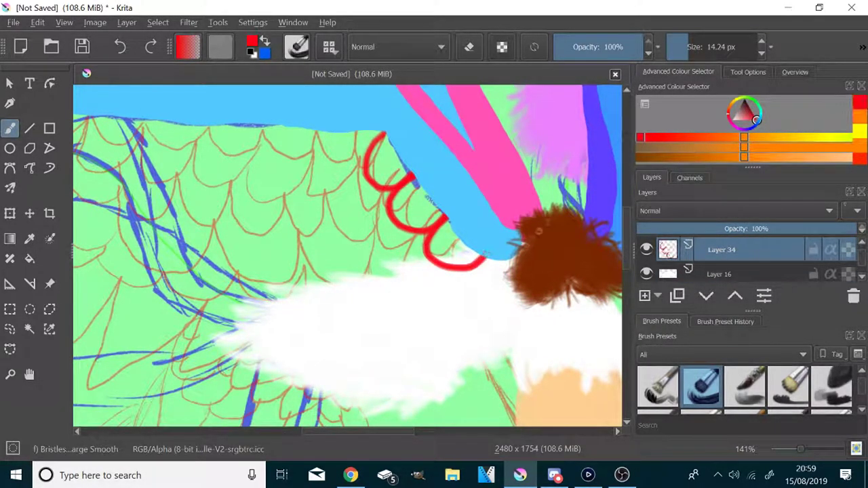
pyautogui.moveTo(695, 51); pyautogui.dragTo(696, 51)
pyautogui.moveTo(390, 153)
pyautogui.mouseDown()
pyautogui.moveTo(382, 166)
pyautogui.moveTo(402, 187)
pyautogui.moveTo(407, 219)
pyautogui.moveTo(428, 243)
pyautogui.moveTo(478, 262)
pyautogui.mouseUp()
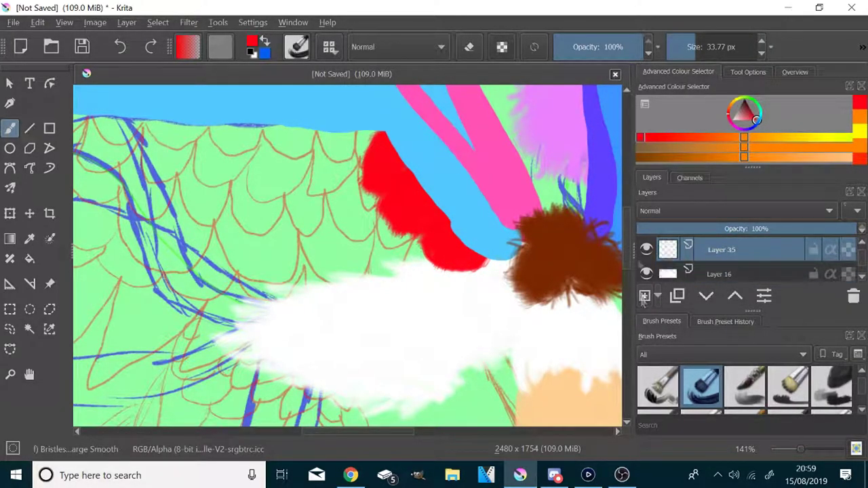
# - Paint three pointed orange feathers beneath the red ones on the inner wing, on Layer 35
pyautogui.click(734, 137)
pyautogui.moveTo(372, 144)
pyautogui.mouseDown()
pyautogui.moveTo(317, 224)
pyautogui.moveTo(361, 148)
pyautogui.mouseUp()
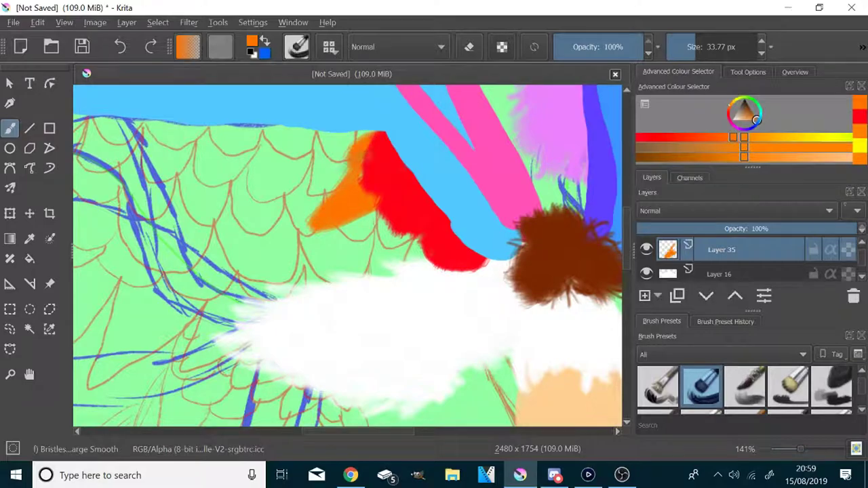
pyautogui.moveTo(344, 270)
pyautogui.mouseDown()
pyautogui.moveTo(411, 233)
pyautogui.moveTo(362, 221)
pyautogui.moveTo(415, 265)
pyautogui.moveTo(349, 282)
pyautogui.moveTo(334, 247)
pyautogui.mouseUp()
pyautogui.moveTo(476, 272); pyautogui.dragTo(394, 335)
pyautogui.moveTo(393, 335)
pyautogui.mouseDown()
pyautogui.moveTo(403, 301)
pyautogui.moveTo(464, 272)
pyautogui.mouseUp()
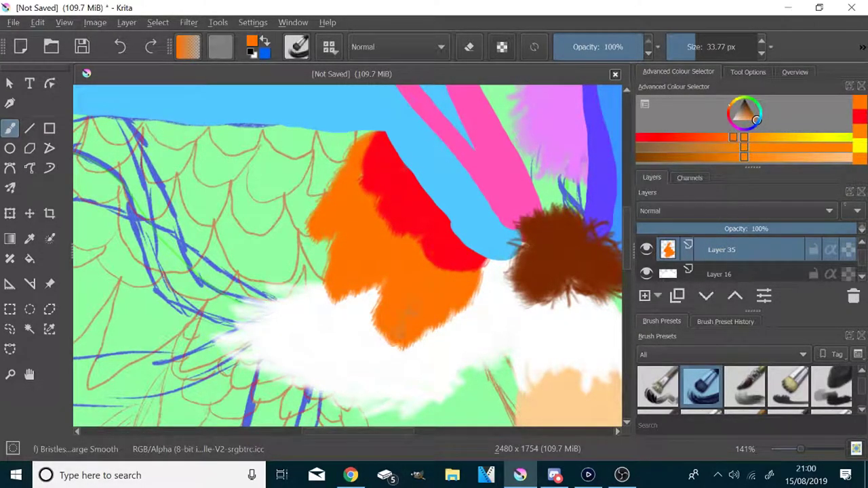
# - On a new layer above Layer 16, paint long yellow feathers beneath the inner wing's orange ones and fill the gaps between them
pyautogui.click(814, 139)
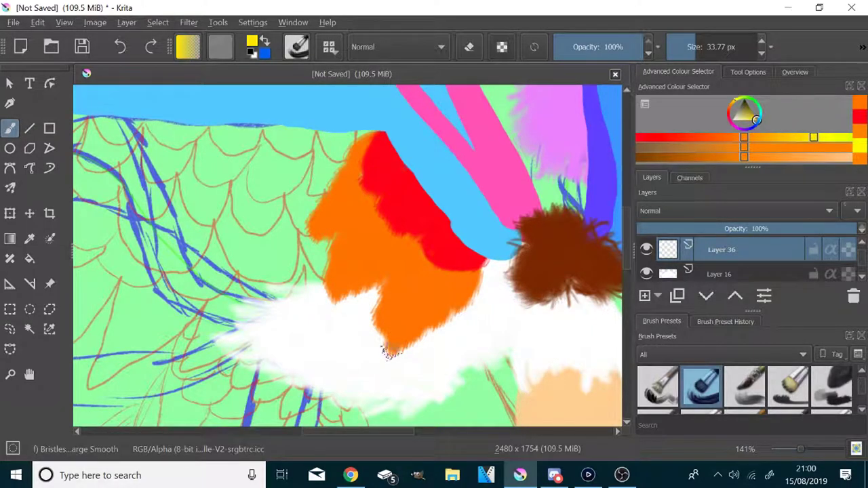
pyautogui.moveTo(302, 234)
pyautogui.mouseDown()
pyautogui.moveTo(323, 292)
pyautogui.moveTo(289, 342)
pyautogui.moveTo(378, 294)
pyautogui.moveTo(314, 395)
pyautogui.moveTo(386, 357)
pyautogui.moveTo(367, 298)
pyautogui.mouseUp()
pyautogui.moveTo(312, 255)
pyautogui.mouseDown()
pyautogui.moveTo(271, 318)
pyautogui.moveTo(333, 346)
pyautogui.mouseUp()
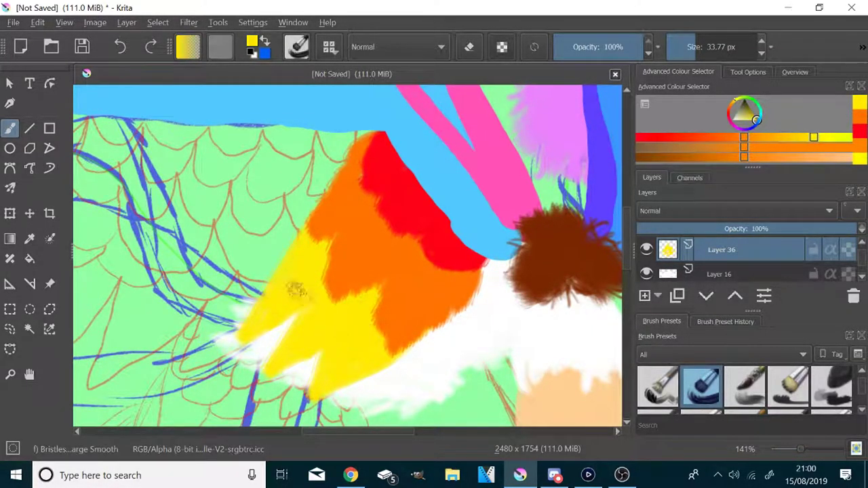
pyautogui.moveTo(263, 325)
pyautogui.mouseDown()
pyautogui.moveTo(285, 343)
pyautogui.moveTo(263, 368)
pyautogui.mouseUp()
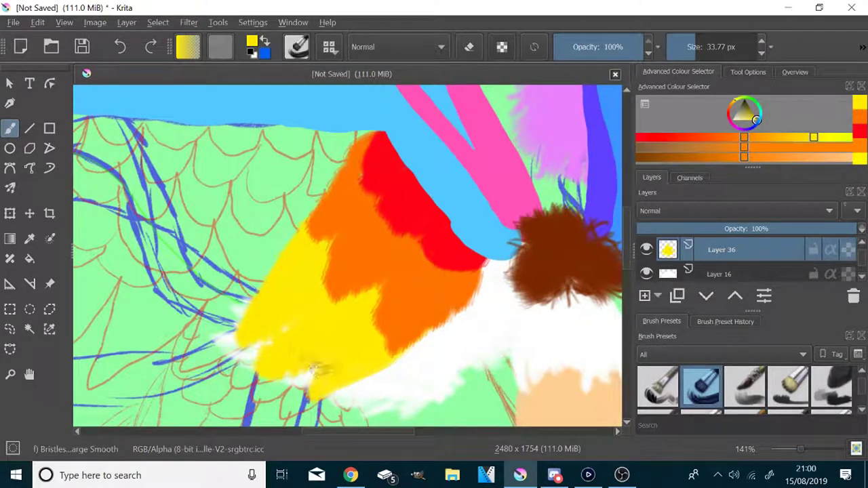
# - Add a new layer above Layer 34 and sample the inner wing feathers' red for the brush
pyautogui.scroll(-2, 302, 322)
pyautogui.scroll(3, 747, 274)
pyautogui.click(745, 274)
pyautogui.click(641, 297)
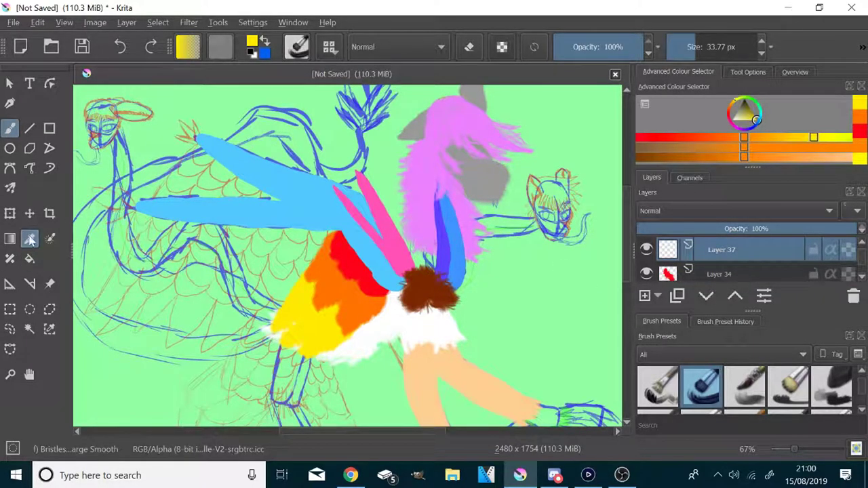
pyautogui.click(29, 239)
pyautogui.click(354, 263)
pyautogui.scroll(2, 256, 244)
pyautogui.click(10, 129)
# - Paint a scalloped red feather band along the underside of the lower blue wing bone and roughen its lower edge
pyautogui.moveTo(412, 263); pyautogui.dragTo(357, 216)
pyautogui.moveTo(328, 253)
pyautogui.mouseDown()
pyautogui.moveTo(436, 243)
pyautogui.moveTo(379, 203)
pyautogui.mouseUp()
pyautogui.moveTo(378, 251); pyautogui.dragTo(330, 200)
pyautogui.moveTo(326, 242)
pyautogui.mouseDown()
pyautogui.moveTo(266, 197)
pyautogui.moveTo(169, 190)
pyautogui.moveTo(105, 166)
pyautogui.moveTo(136, 217)
pyautogui.moveTo(299, 234)
pyautogui.moveTo(336, 213)
pyautogui.mouseUp()
pyautogui.moveTo(405, 200)
pyautogui.mouseDown()
pyautogui.moveTo(394, 237)
pyautogui.moveTo(425, 222)
pyautogui.moveTo(446, 235)
pyautogui.moveTo(463, 212)
pyautogui.moveTo(520, 236)
pyautogui.moveTo(335, 245)
pyautogui.moveTo(538, 232)
pyautogui.mouseUp()
pyautogui.moveTo(111, 171); pyautogui.dragTo(141, 231)
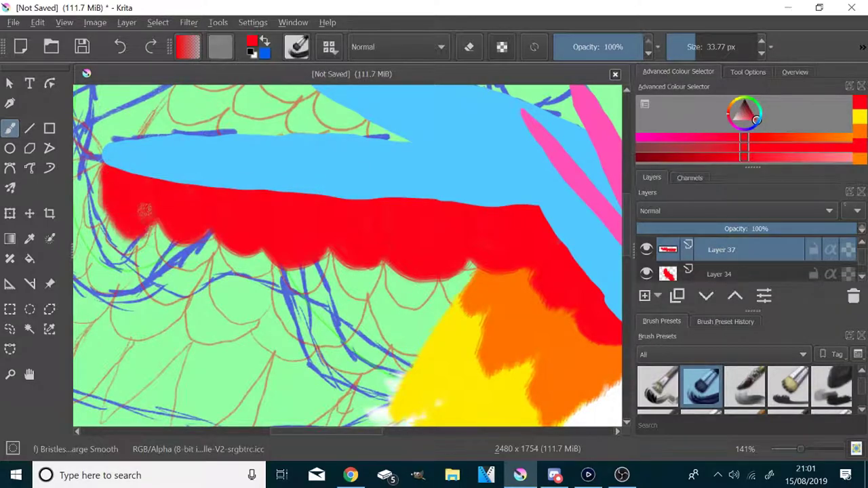
pyautogui.moveTo(200, 234)
pyautogui.mouseDown()
pyautogui.moveTo(219, 226)
pyautogui.moveTo(297, 269)
pyautogui.moveTo(407, 206)
pyautogui.moveTo(363, 247)
pyautogui.moveTo(410, 266)
pyautogui.moveTo(474, 251)
pyautogui.moveTo(521, 263)
pyautogui.mouseUp()
# - Add a new layer, sample the orange of the inner feathers and begin an orange row beneath the long red band
pyautogui.click(645, 296)
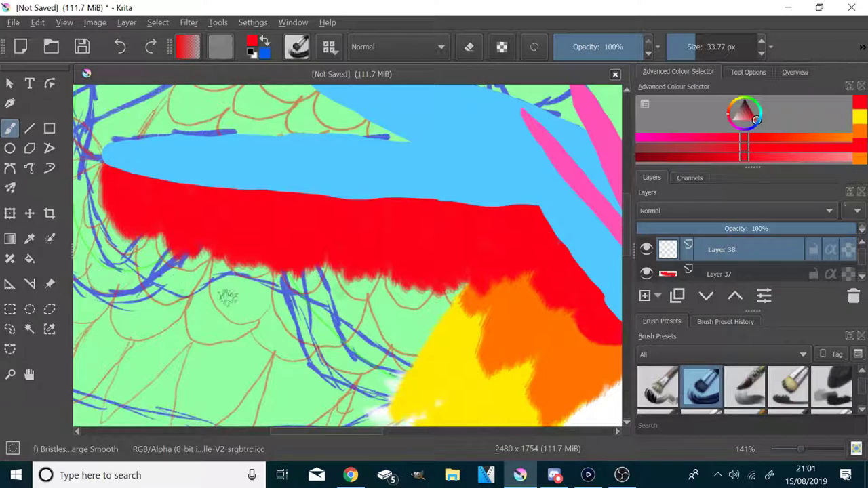
pyautogui.click(28, 241)
pyautogui.click(519, 325)
pyautogui.click(10, 129)
pyautogui.moveTo(509, 299)
pyautogui.mouseDown()
pyautogui.moveTo(489, 349)
pyautogui.moveTo(387, 304)
pyautogui.moveTo(327, 263)
pyautogui.mouseUp()
pyautogui.moveTo(108, 216)
pyautogui.mouseDown()
pyautogui.moveTo(158, 241)
pyautogui.moveTo(228, 305)
pyautogui.moveTo(314, 360)
pyautogui.moveTo(327, 262)
pyautogui.mouseUp()
# - Hide Layers 34, 35 and 36, which hold the inner wing's red, orange and yellow feathers
pyautogui.click(649, 275)
pyautogui.scroll(-1, 648, 275)
pyautogui.click(648, 275)
pyautogui.scroll(-1, 649, 274)
pyautogui.click(648, 274)
# - Paint and fill a row of pointed orange feathers beneath the red band along the whole lower wing bone
pyautogui.moveTo(528, 269)
pyautogui.mouseDown()
pyautogui.moveTo(498, 344)
pyautogui.moveTo(475, 279)
pyautogui.mouseUp()
pyautogui.moveTo(383, 270); pyautogui.dragTo(436, 289)
pyautogui.moveTo(334, 268); pyautogui.dragTo(370, 278)
pyautogui.moveTo(312, 261)
pyautogui.mouseDown()
pyautogui.moveTo(299, 325)
pyautogui.moveTo(315, 270)
pyautogui.mouseUp()
pyautogui.moveTo(119, 223); pyautogui.dragTo(144, 296)
pyautogui.moveTo(146, 245); pyautogui.dragTo(180, 319)
pyautogui.moveTo(217, 253)
pyautogui.mouseDown()
pyautogui.moveTo(254, 346)
pyautogui.moveTo(279, 336)
pyautogui.mouseUp()
pyautogui.moveTo(116, 221)
pyautogui.mouseDown()
pyautogui.moveTo(105, 269)
pyautogui.moveTo(140, 327)
pyautogui.mouseUp()
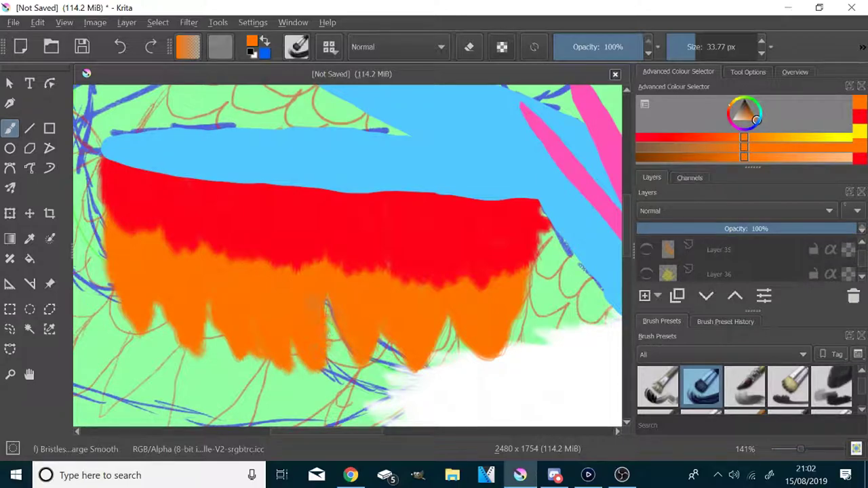
pyautogui.moveTo(422, 374)
pyautogui.mouseDown()
pyautogui.moveTo(463, 356)
pyautogui.moveTo(508, 366)
pyautogui.moveTo(528, 284)
pyautogui.mouseUp()
pyautogui.scroll(2, 740, 276)
pyautogui.scroll(-2, 740, 277)
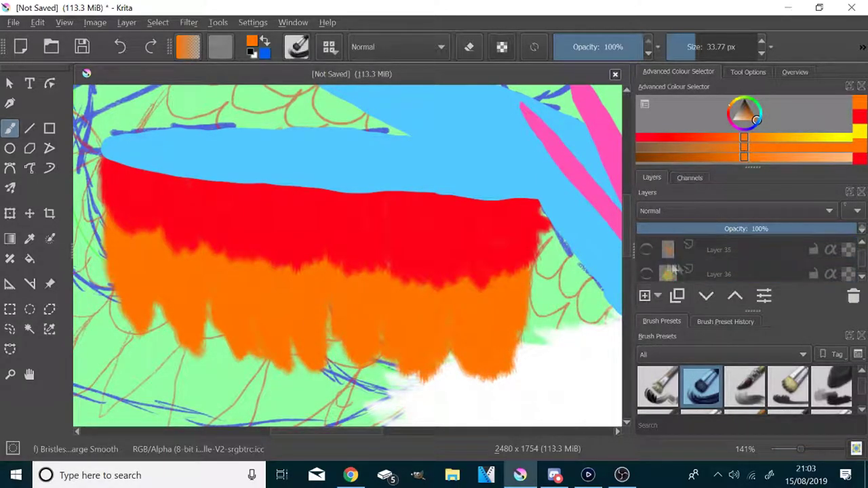
# - Show Layer 36 temporarily to sample its yellow for the brush, and hide the layer again
pyautogui.click(646, 274)
pyautogui.scroll(-2, 592, 275)
pyautogui.scroll(2, 582, 336)
pyautogui.click(29, 239)
pyautogui.click(441, 339)
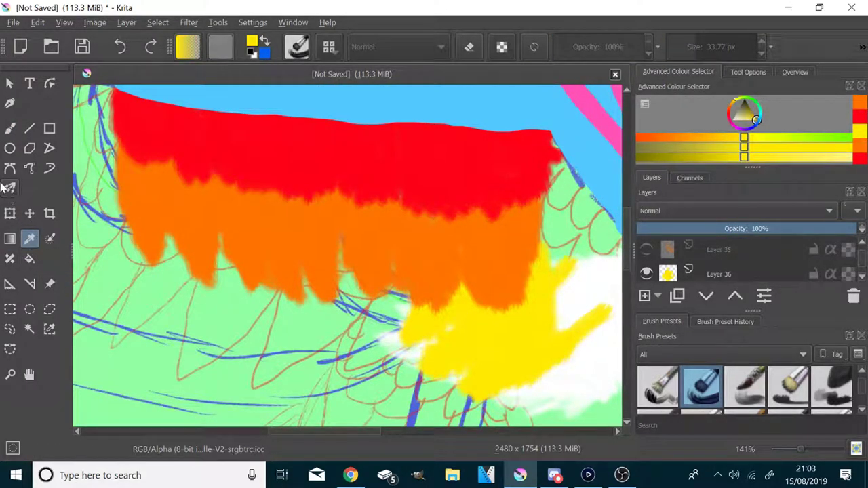
pyautogui.click(10, 128)
pyautogui.scroll(3, 746, 255)
pyautogui.scroll(-4, 665, 266)
pyautogui.click(646, 250)
pyautogui.scroll(-2, 458, 332)
pyautogui.scroll(2, 436, 344)
# - Paint and fill a row of long pointed yellow feathers beneath the lower wing's orange row
pyautogui.moveTo(554, 268)
pyautogui.mouseDown()
pyautogui.moveTo(500, 388)
pyautogui.moveTo(485, 275)
pyautogui.mouseUp()
pyautogui.moveTo(484, 279)
pyautogui.mouseDown()
pyautogui.moveTo(470, 334)
pyautogui.moveTo(422, 284)
pyautogui.mouseUp()
pyautogui.moveTo(417, 330)
pyautogui.mouseDown()
pyautogui.moveTo(350, 392)
pyautogui.moveTo(326, 370)
pyautogui.moveTo(288, 281)
pyautogui.mouseUp()
pyautogui.moveTo(163, 242); pyautogui.dragTo(197, 249)
pyautogui.moveTo(146, 266); pyautogui.dragTo(134, 314)
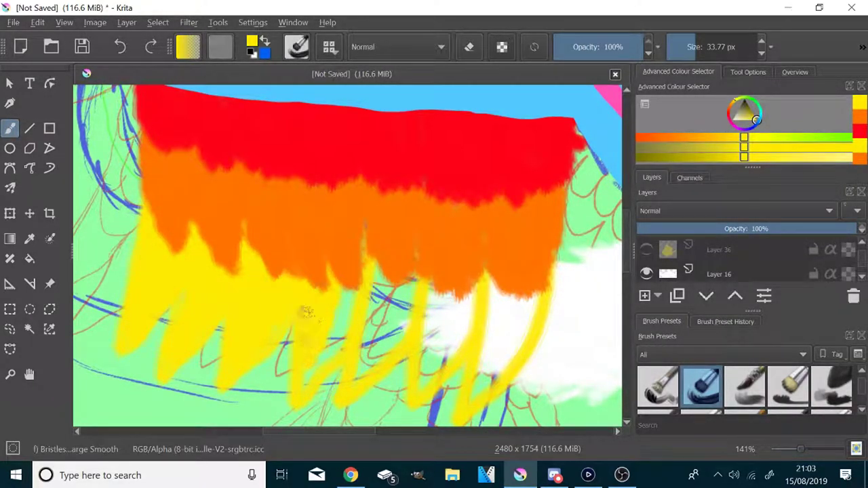
pyautogui.moveTo(516, 366)
pyautogui.mouseDown()
pyautogui.moveTo(484, 367)
pyautogui.moveTo(514, 310)
pyautogui.moveTo(524, 331)
pyautogui.moveTo(494, 376)
pyautogui.moveTo(467, 307)
pyautogui.moveTo(368, 295)
pyautogui.mouseUp()
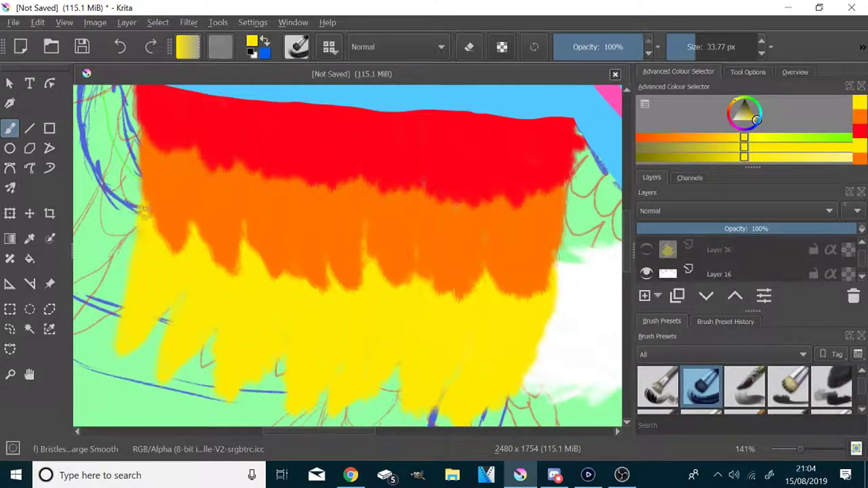
# - Show Layers 34, 35 and 36 again so the inner wing feathers join the long rows
pyautogui.scroll(-2, 504, 354)
pyautogui.scroll(4, 502, 360)
pyautogui.click(644, 251)
pyautogui.scroll(-6, 458, 264)
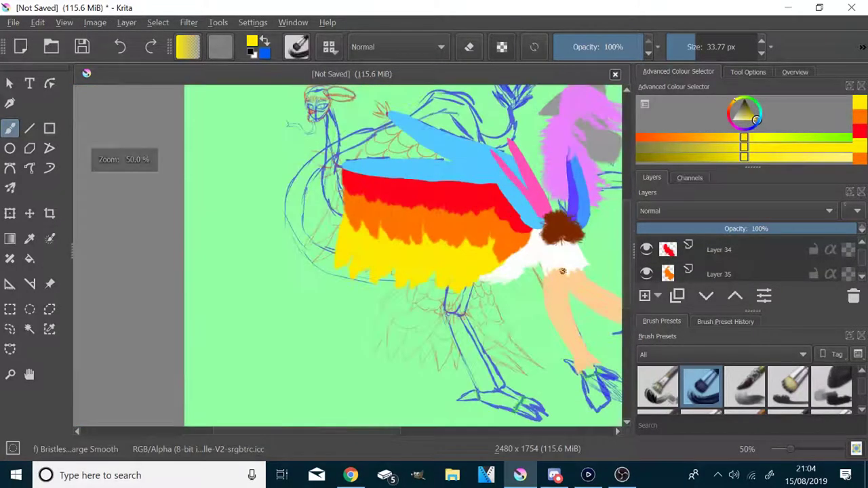
pyautogui.scroll(2, 373, 145)
pyautogui.scroll(2, 701, 269)
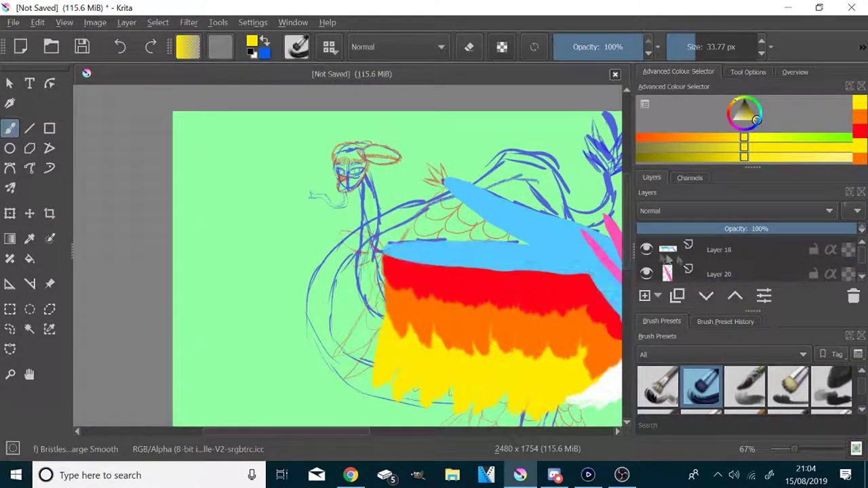
# - On a new layer above Layer 37, paint red feathers beneath the upper blue wing bone using the sampled feather red
pyautogui.scroll(-2, 733, 255)
pyautogui.moveTo(753, 272)
pyautogui.press('Insert')
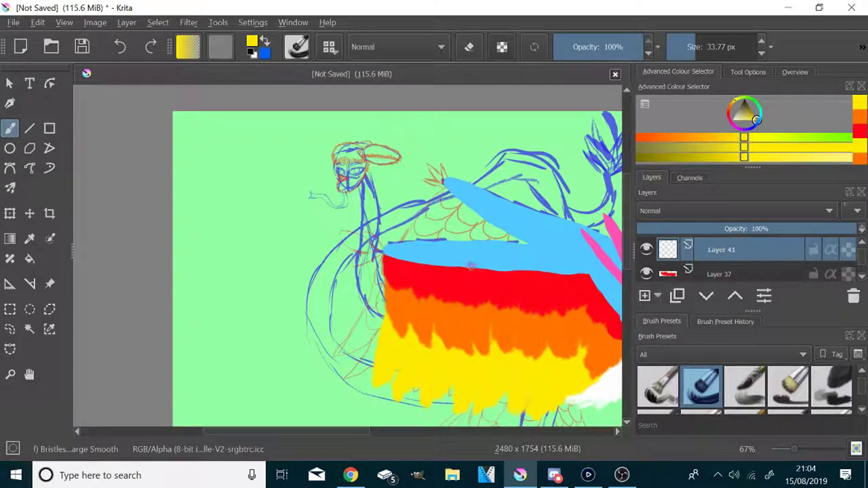
pyautogui.click(27, 240)
pyautogui.click(475, 288)
pyautogui.scroll(1, 455, 237)
pyautogui.click(9, 128)
pyautogui.scroll(1, 522, 263)
pyautogui.moveTo(268, 169)
pyautogui.mouseDown()
pyautogui.moveTo(262, 180)
pyautogui.moveTo(441, 281)
pyautogui.moveTo(367, 264)
pyautogui.moveTo(326, 244)
pyautogui.moveTo(305, 217)
pyautogui.moveTo(291, 226)
pyautogui.moveTo(248, 173)
pyautogui.mouseUp()
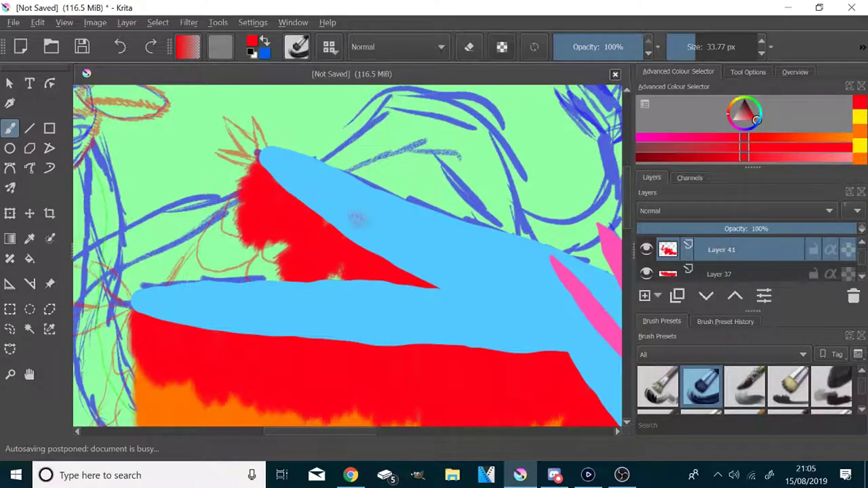
# - On a new layer beneath Layer 41, paint orange feathers past the upper wing's red ones using the sampled orange
pyautogui.click(29, 239)
pyautogui.click(645, 296)
pyautogui.click(706, 296)
pyautogui.scroll(-1, 557, 289)
pyautogui.click(441, 272)
pyautogui.scroll(2, 443, 224)
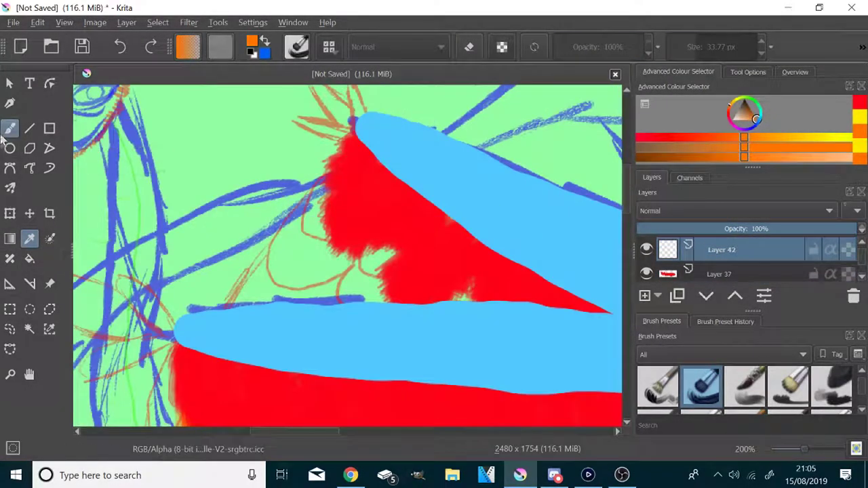
pyautogui.click(10, 129)
pyautogui.moveTo(332, 170)
pyautogui.mouseDown()
pyautogui.moveTo(293, 296)
pyautogui.moveTo(347, 285)
pyautogui.moveTo(292, 226)
pyautogui.moveTo(270, 298)
pyautogui.mouseUp()
# - Add another layer above Layer 37, sample the yellow and paint yellow feathers along the upper wing's outer edge
pyautogui.click(645, 296)
pyautogui.click(29, 239)
pyautogui.scroll(-2, 183, 245)
pyautogui.click(269, 414)
pyautogui.scroll(2, 203, 230)
pyautogui.click(10, 214)
pyautogui.click(10, 129)
pyautogui.scroll(-3, 128, 233)
pyautogui.scroll(2, 128, 233)
pyautogui.moveTo(174, 325); pyautogui.dragTo(234, 204)
pyautogui.scroll(-1, 248, 217)
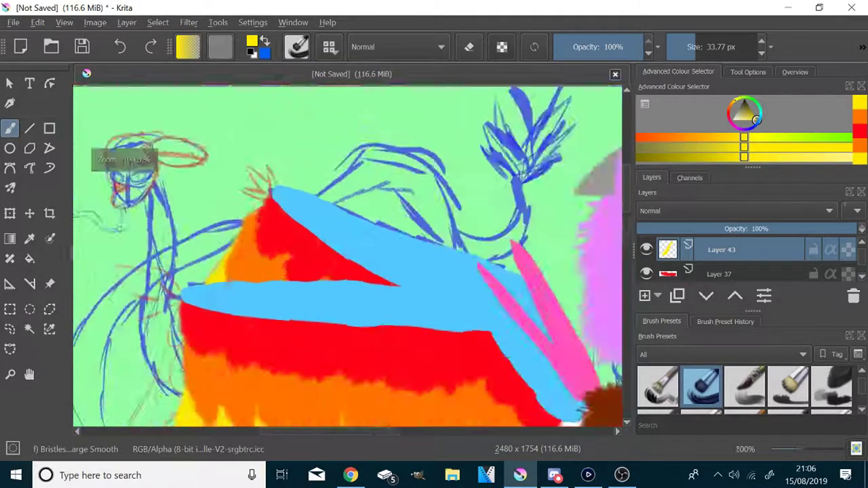
pyautogui.scroll(3, 158, 350)
pyautogui.moveTo(198, 259); pyautogui.dragTo(139, 343)
pyautogui.moveTo(244, 265); pyautogui.dragTo(151, 350)
pyautogui.hotkey('ctrl', 'z')
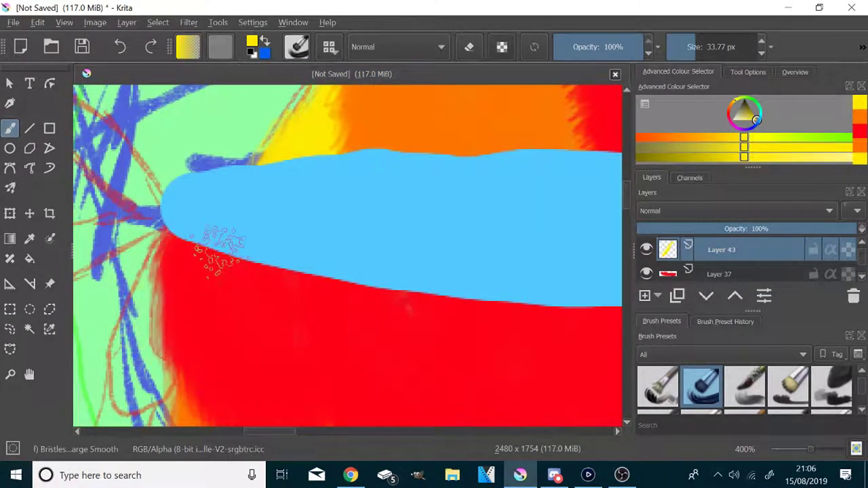
# - Add a new layer above Layer 10 and sample the brown of the waist fur for the brush
pyautogui.scroll(-5, 311, 253)
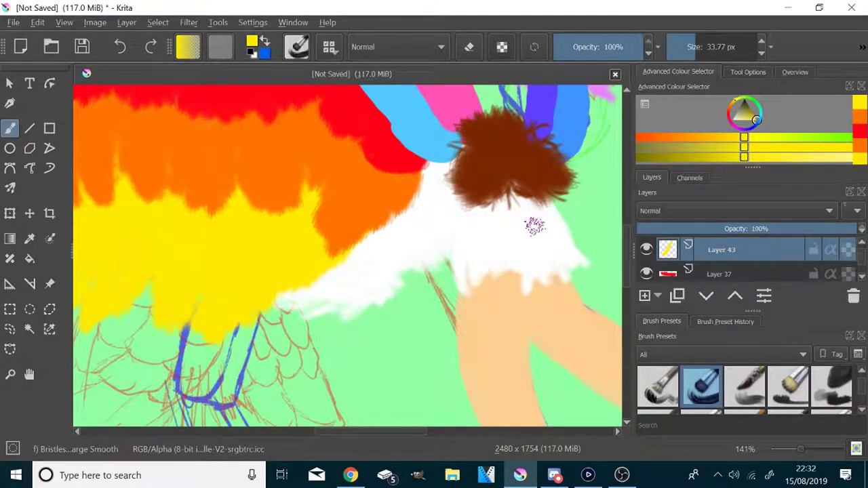
pyautogui.scroll(-3, 343, 265)
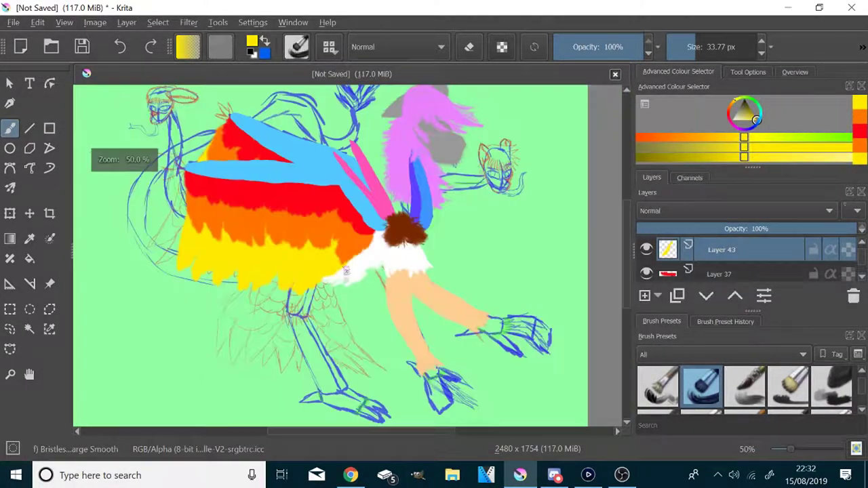
pyautogui.scroll(1, 310, 299)
pyautogui.scroll(1, 833, 392)
pyautogui.click(837, 394)
pyautogui.scroll(2, 461, 219)
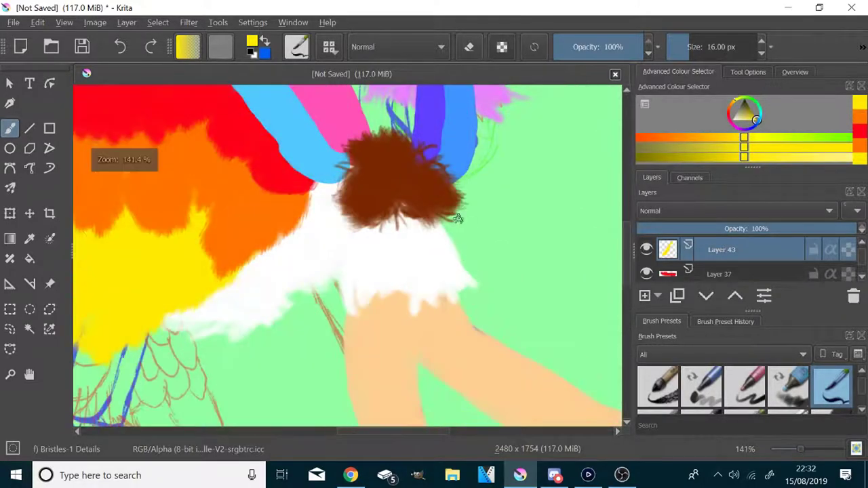
pyautogui.scroll(-2, 586, 266)
pyautogui.scroll(-3, 728, 274)
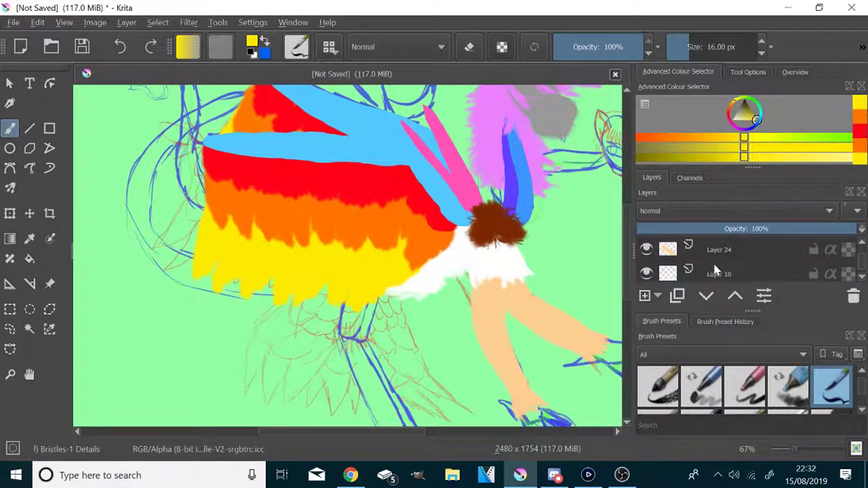
pyautogui.click(716, 271)
pyautogui.click(644, 297)
pyautogui.click(30, 240)
pyautogui.scroll(3, 493, 213)
pyautogui.click(510, 227)
pyautogui.scroll(-2, 483, 108)
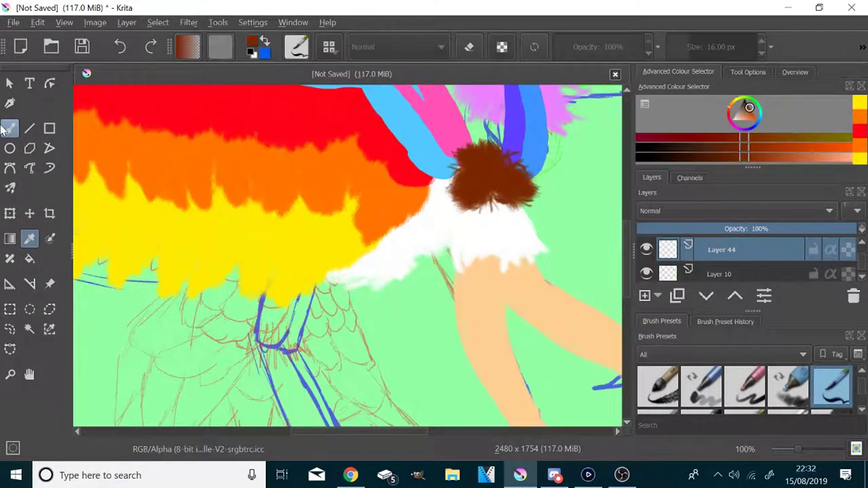
pyautogui.click(6, 129)
# - Paint a brown fur base over the rear leg's upper part with the Bristles Large Smooth brush at 110 px
pyautogui.scroll(1, 211, 336)
pyautogui.scroll(3, 703, 399)
pyautogui.scroll(-5, 703, 400)
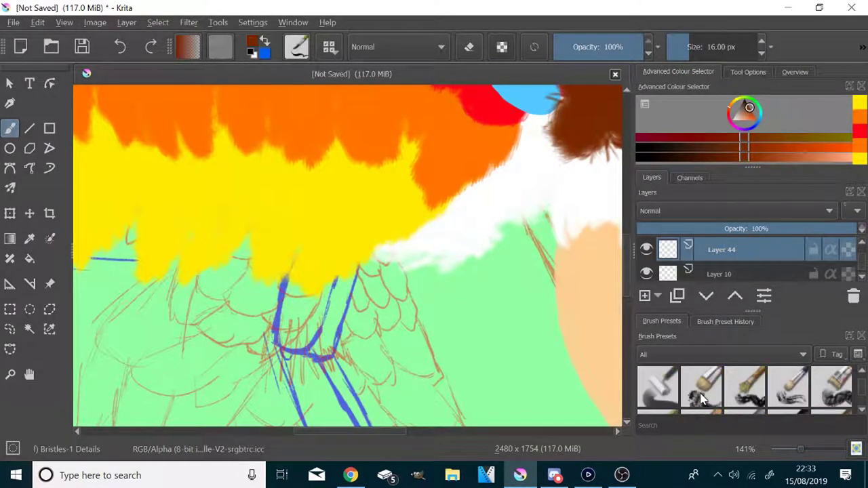
pyautogui.scroll(-1, 703, 400)
pyautogui.click(703, 400)
pyautogui.moveTo(302, 239)
pyautogui.mouseDown()
pyautogui.moveTo(293, 265)
pyautogui.moveTo(290, 238)
pyautogui.moveTo(268, 316)
pyautogui.moveTo(336, 319)
pyautogui.moveTo(367, 292)
pyautogui.moveTo(305, 329)
pyautogui.mouseUp()
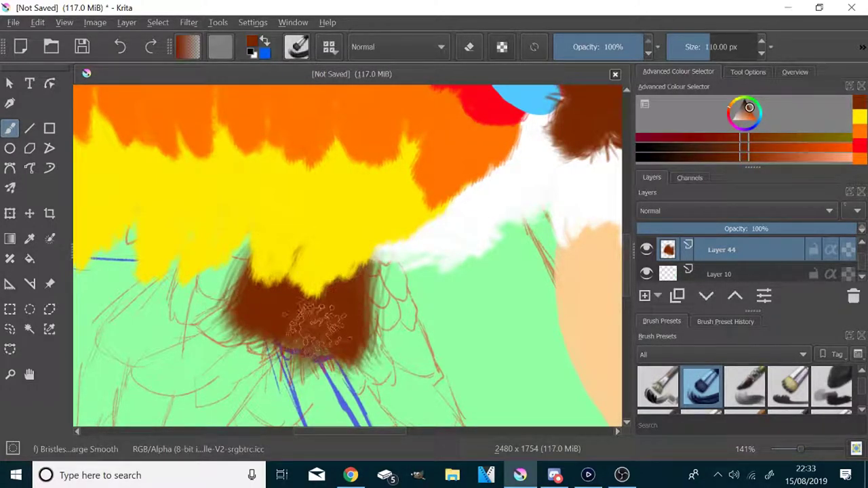
# - Reduce the brush size to 18.11 px and add loose brown fur strands around the sides and lower edge of the patch
pyautogui.click(689, 47)
pyautogui.scroll(2, 325, 370)
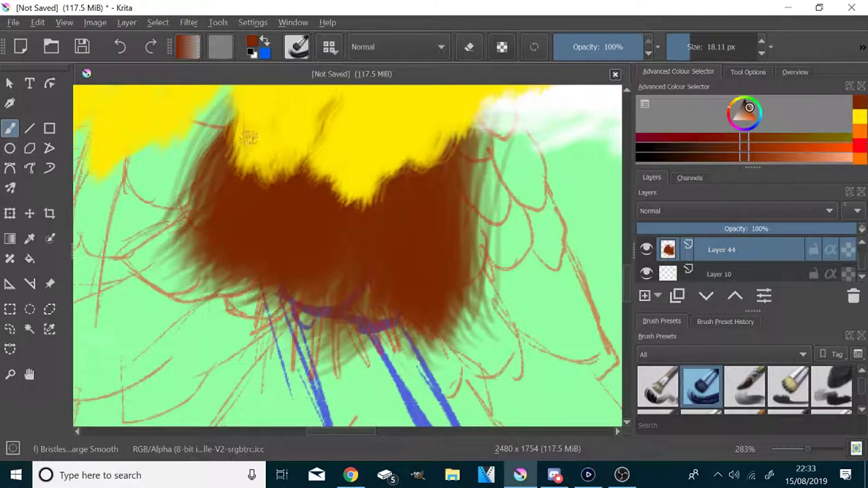
pyautogui.moveTo(223, 178); pyautogui.dragTo(166, 217)
pyautogui.moveTo(445, 168)
pyautogui.mouseDown()
pyautogui.moveTo(446, 192)
pyautogui.moveTo(423, 238)
pyautogui.mouseUp()
pyautogui.moveTo(298, 295)
pyautogui.mouseDown()
pyautogui.moveTo(329, 355)
pyautogui.moveTo(258, 346)
pyautogui.moveTo(353, 325)
pyautogui.moveTo(346, 339)
pyautogui.moveTo(242, 370)
pyautogui.mouseUp()
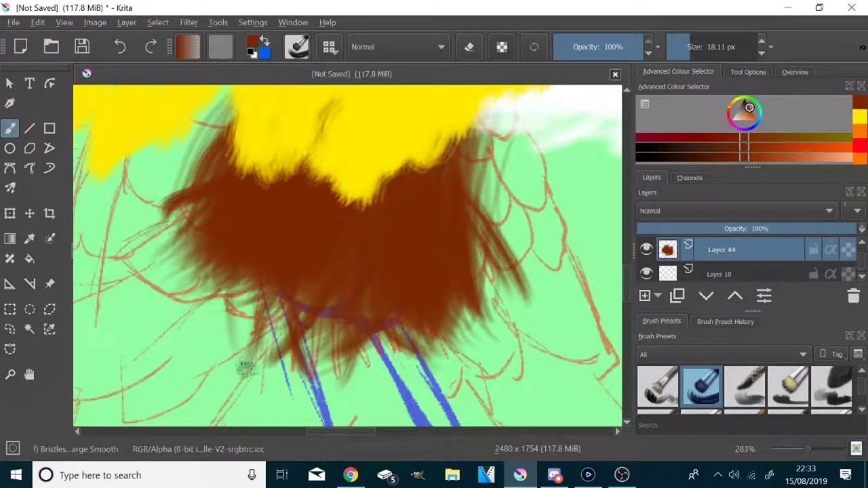
pyautogui.moveTo(451, 285); pyautogui.dragTo(492, 367)
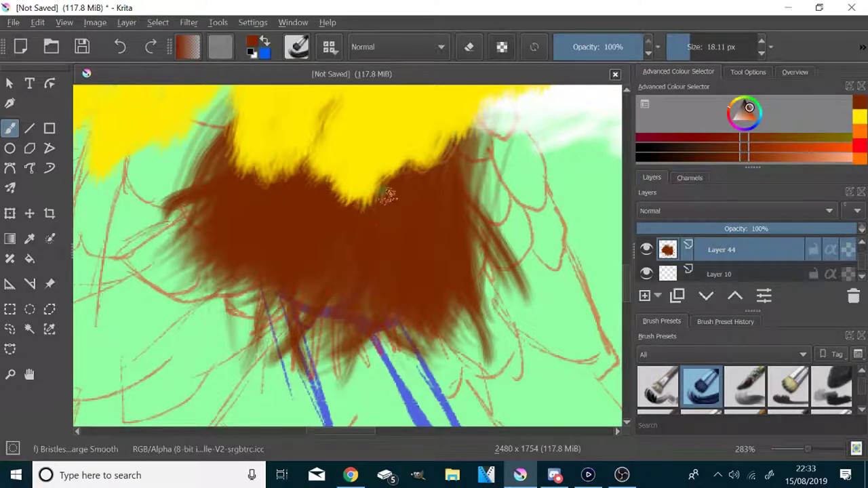
# - Add a new layer above Layer 10, choose the Dry Textured Creases brush and set the colour to white
pyautogui.click(645, 296)
pyautogui.scroll(-1, 787, 397)
pyautogui.click(832, 388)
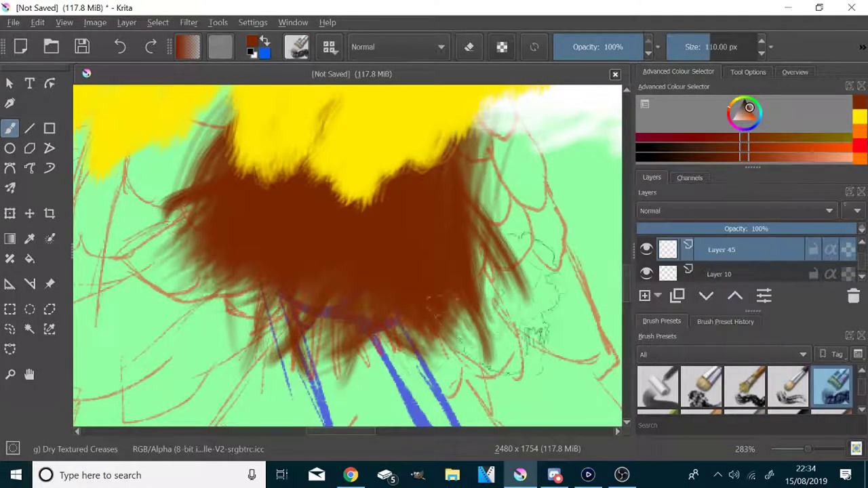
pyautogui.moveTo(734, 120); pyautogui.dragTo(694, 132)
pyautogui.scroll(-2, 445, 344)
pyautogui.moveTo(402, 237)
pyautogui.mouseDown()
pyautogui.moveTo(394, 253)
pyautogui.moveTo(425, 331)
pyautogui.mouseUp()
pyautogui.hotkey('ctrl', 'z')
pyautogui.hotkey('ctrl', 'z')
# - Switch to the Bristles-1 Details brush, try a white stroke down the rear leg and undo it
pyautogui.scroll(1, 787, 387)
pyautogui.click(835, 387)
pyautogui.moveTo(351, 217)
pyautogui.mouseDown()
pyautogui.moveTo(380, 289)
pyautogui.moveTo(413, 323)
pyautogui.mouseUp()
pyautogui.hotkey('ctrl', 'z')
pyautogui.hotkey('ctrl', 'z')
# - Set the brush size to 22.62 px and outline the rear leg in white from the brown fur to the ankle
pyautogui.moveTo(715, 58); pyautogui.dragTo(706, 58)
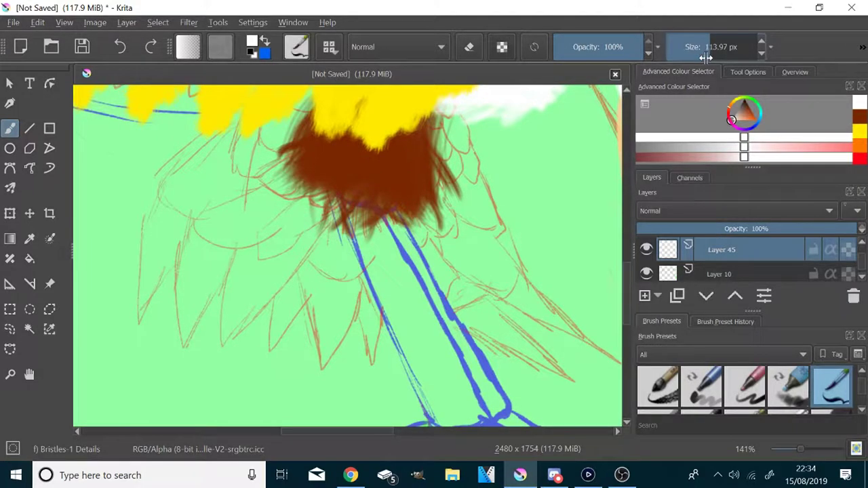
pyautogui.moveTo(518, 346); pyautogui.dragTo(398, 320)
pyautogui.click(692, 55)
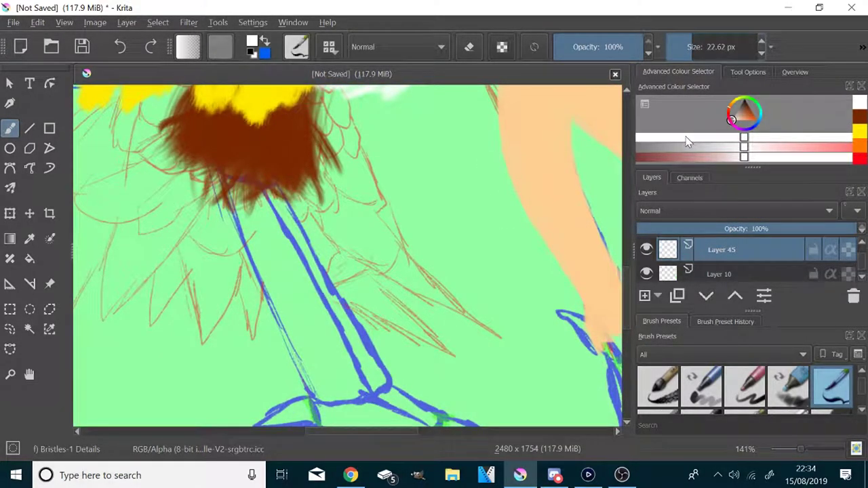
pyautogui.moveTo(231, 180)
pyautogui.mouseDown()
pyautogui.moveTo(246, 234)
pyautogui.moveTo(271, 241)
pyautogui.moveTo(284, 201)
pyautogui.moveTo(279, 209)
pyautogui.moveTo(272, 201)
pyautogui.moveTo(259, 231)
pyautogui.moveTo(279, 214)
pyautogui.moveTo(378, 365)
pyautogui.moveTo(306, 280)
pyautogui.moveTo(302, 320)
pyautogui.moveTo(240, 215)
pyautogui.moveTo(249, 259)
pyautogui.moveTo(326, 400)
pyautogui.moveTo(366, 388)
pyautogui.mouseUp()
# - Enlarge the brush to 56.55 px and fill the rear leg and foot with white, up to the brown fur
pyautogui.click(700, 47)
pyautogui.scroll(1, 366, 388)
pyautogui.moveTo(299, 258)
pyautogui.mouseDown()
pyautogui.moveTo(372, 288)
pyautogui.moveTo(393, 284)
pyautogui.moveTo(390, 310)
pyautogui.moveTo(377, 333)
pyautogui.moveTo(310, 316)
pyautogui.moveTo(228, 266)
pyautogui.moveTo(246, 292)
pyautogui.moveTo(325, 323)
pyautogui.moveTo(277, 310)
pyautogui.mouseUp()
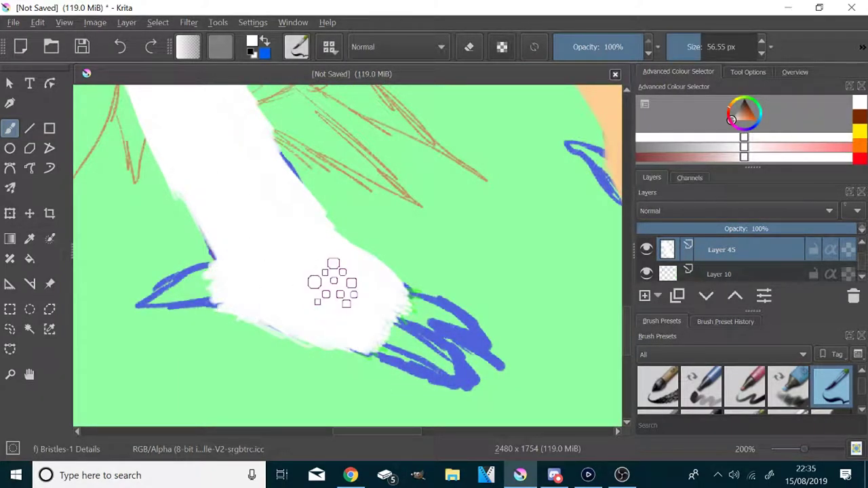
pyautogui.scroll(-2, 332, 282)
pyautogui.scroll(2, 264, 225)
pyautogui.moveTo(277, 229); pyautogui.dragTo(371, 399)
pyautogui.moveTo(263, 160); pyautogui.dragTo(300, 272)
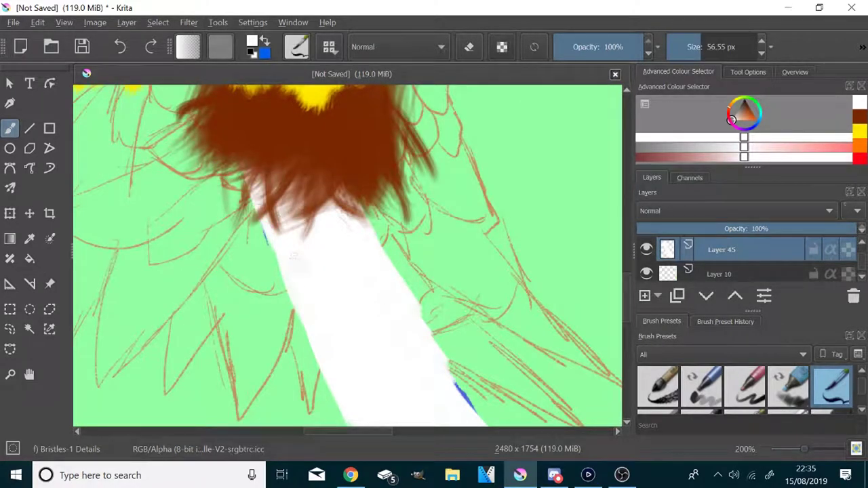
# - Add a new layer above Layer 10, choose the large smooth bristles brush and sample the dark brown of the leg fur
pyautogui.scroll(-6, 346, 278)
pyautogui.scroll(4, 368, 331)
pyautogui.scroll(2, 368, 332)
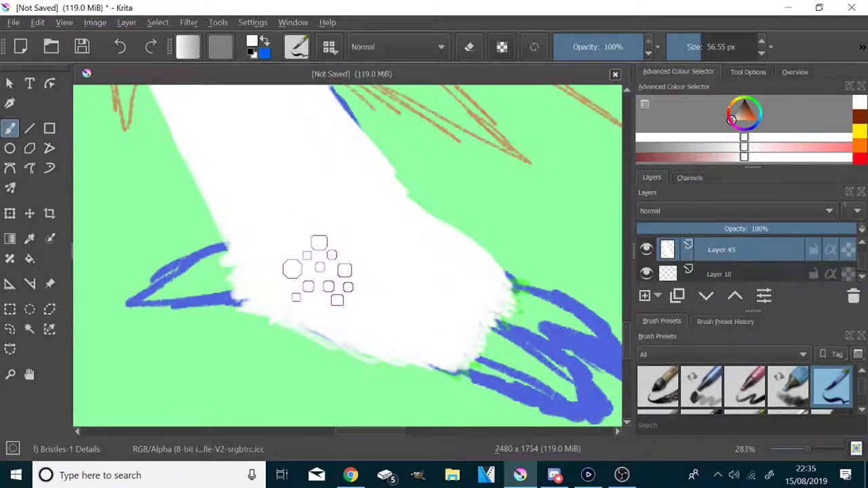
pyautogui.scroll(-3, 381, 219)
pyautogui.scroll(1, 418, 289)
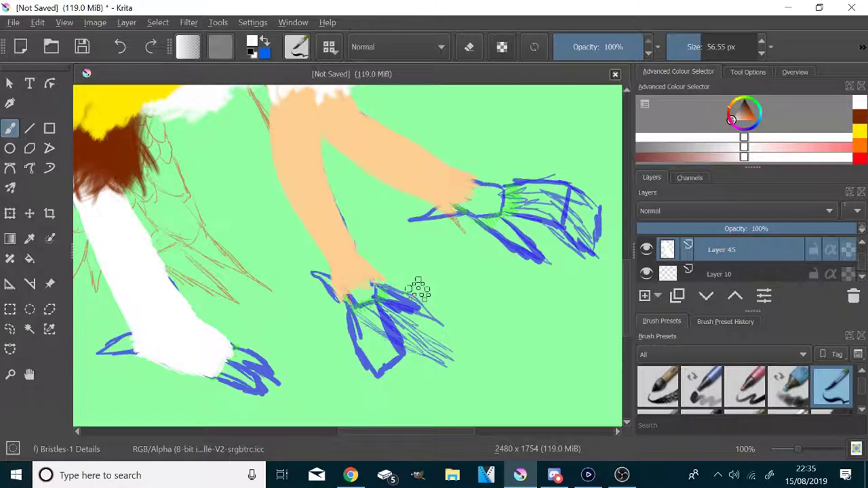
pyautogui.click(743, 275)
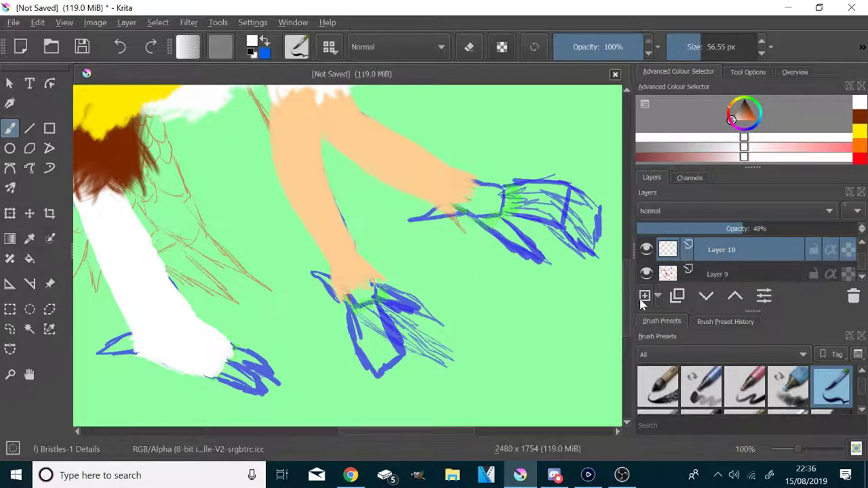
pyautogui.click(644, 297)
pyautogui.scroll(2, 733, 388)
pyautogui.scroll(-3, 719, 388)
pyautogui.click(702, 388)
pyautogui.scroll(-2, 536, 207)
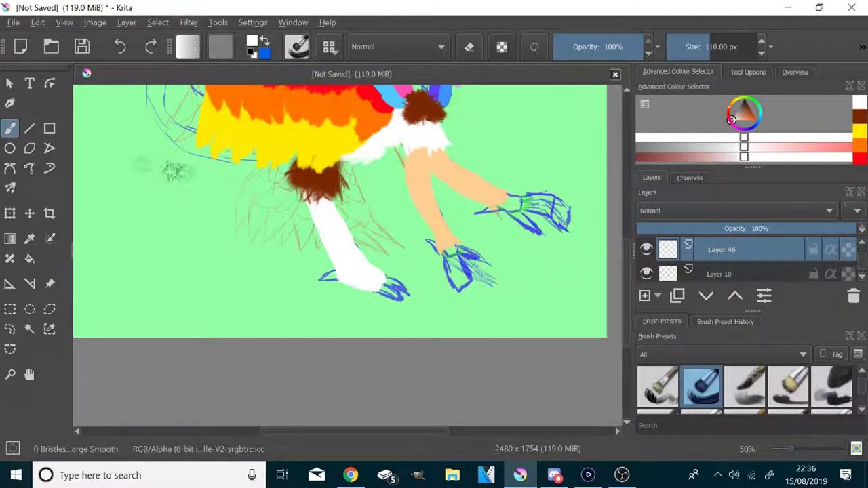
pyautogui.keyDown('ctrl'); pyautogui.click(320, 180); pyautogui.keyUp('ctrl')
# - Set the brush size to 22.62 px and paint a ragged dark brown cuff over the wrist of the raised foreleg
pyautogui.scroll(3, 545, 198)
pyautogui.click(690, 48)
pyautogui.moveTo(431, 191)
pyautogui.mouseDown()
pyautogui.moveTo(471, 196)
pyautogui.moveTo(461, 189)
pyautogui.mouseUp()
pyautogui.moveTo(401, 231)
pyautogui.mouseDown()
pyautogui.moveTo(444, 234)
pyautogui.moveTo(445, 221)
pyautogui.moveTo(475, 220)
pyautogui.moveTo(427, 200)
pyautogui.moveTo(487, 203)
pyautogui.mouseUp()
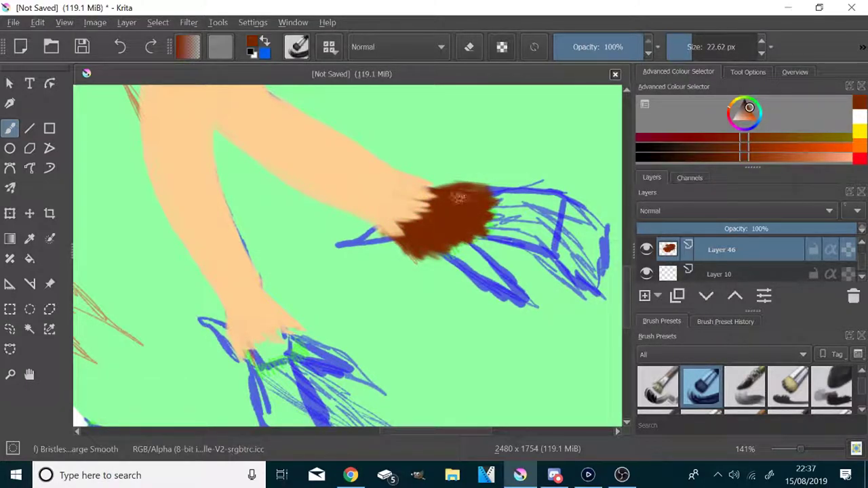
pyautogui.scroll(-1, 449, 194)
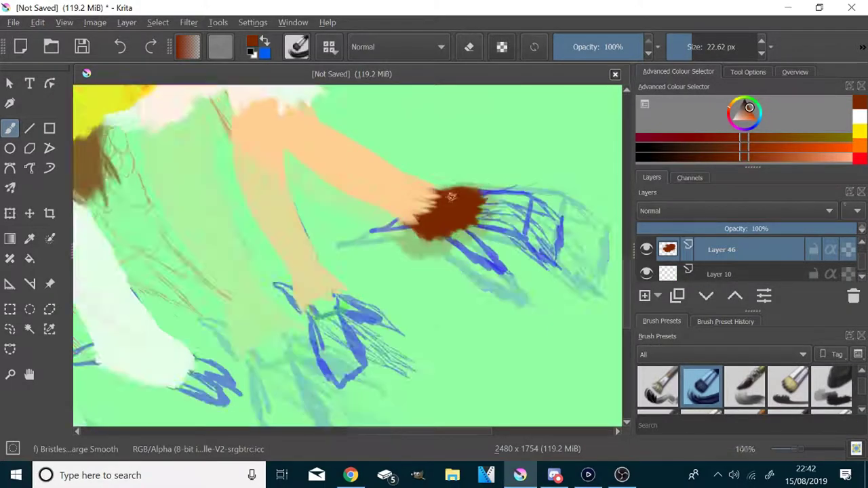
# - Paint a matching ragged dark brown cuff over the wrist of the lower foreleg
pyautogui.scroll(2, 331, 366)
pyautogui.moveTo(343, 213)
pyautogui.mouseDown()
pyautogui.moveTo(367, 233)
pyautogui.moveTo(381, 223)
pyautogui.mouseUp()
pyautogui.moveTo(342, 233)
pyautogui.mouseDown()
pyautogui.moveTo(369, 263)
pyautogui.moveTo(326, 251)
pyautogui.moveTo(285, 258)
pyautogui.moveTo(312, 265)
pyautogui.mouseUp()
pyautogui.moveTo(295, 224); pyautogui.dragTo(322, 253)
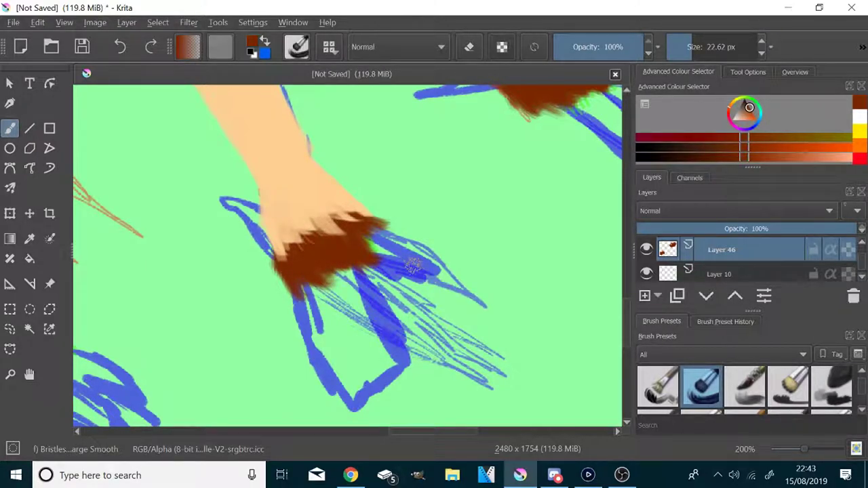
pyautogui.scroll(-5, 431, 258)
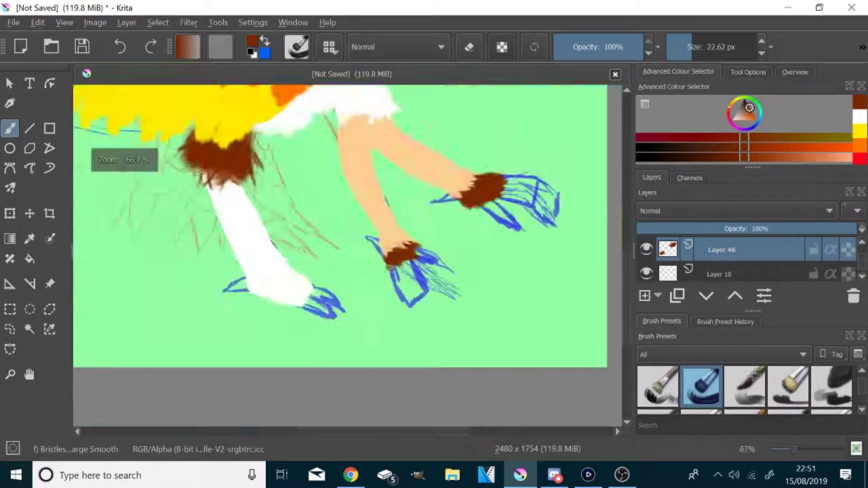
# - Add another new layer above Layer 10 for the small cat-like head's hair and set the colour to medium grey
pyautogui.scroll(6, 401, 157)
pyautogui.click(719, 274)
pyautogui.click(644, 297)
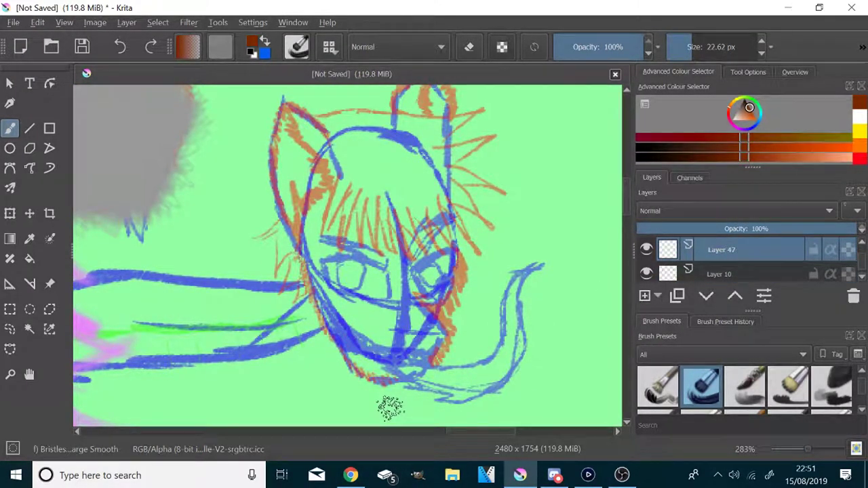
pyautogui.scroll(-3, 390, 407)
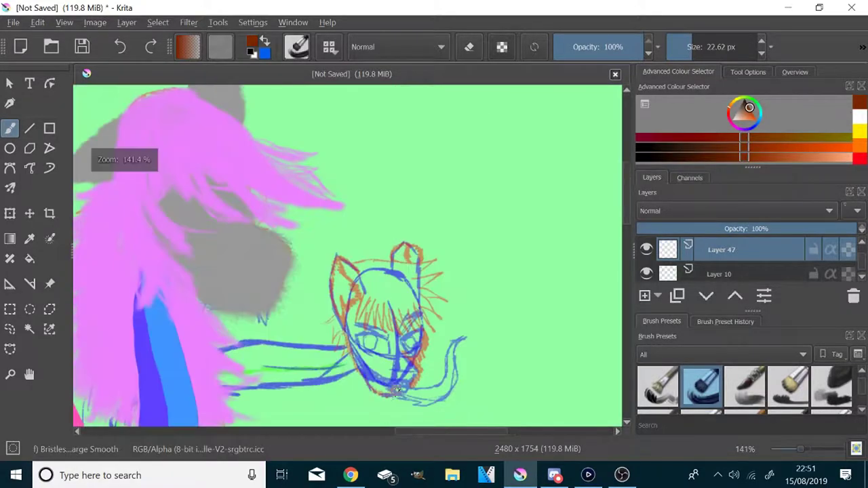
pyautogui.scroll(3, 390, 407)
pyautogui.click(737, 109)
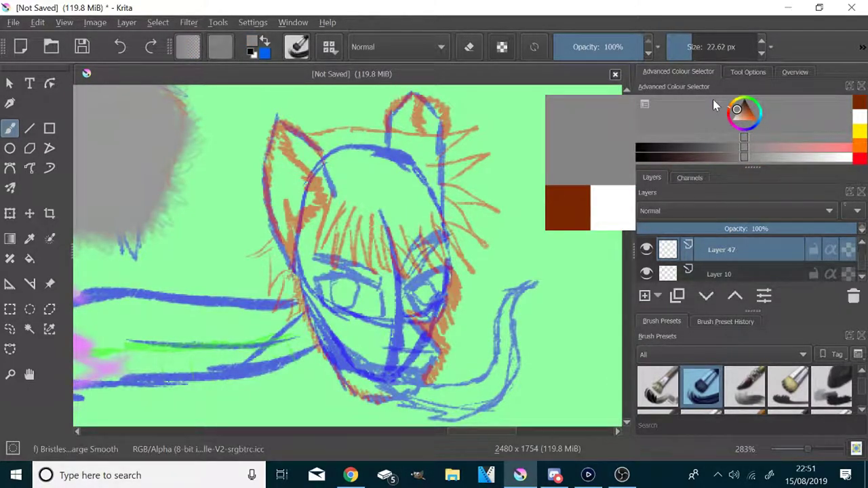
# - Fill the small head's hair and fringe with grey, adding fine strands around its edges with a 3.47 px brush
pyautogui.moveTo(329, 144)
pyautogui.mouseDown()
pyautogui.moveTo(314, 194)
pyautogui.moveTo(319, 250)
pyautogui.moveTo(437, 136)
pyautogui.moveTo(489, 175)
pyautogui.mouseUp()
pyautogui.moveTo(368, 129); pyautogui.dragTo(510, 200)
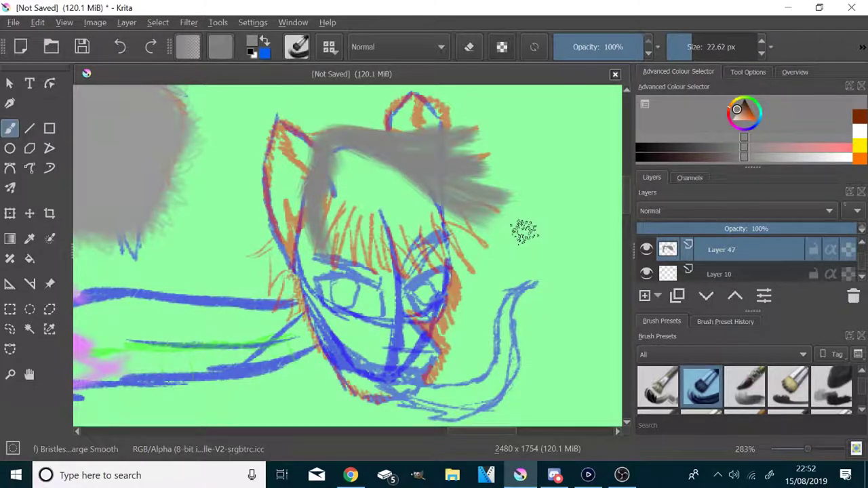
pyautogui.moveTo(383, 217)
pyautogui.mouseDown()
pyautogui.moveTo(407, 178)
pyautogui.moveTo(400, 204)
pyautogui.moveTo(336, 197)
pyautogui.moveTo(400, 217)
pyautogui.moveTo(288, 228)
pyautogui.moveTo(305, 244)
pyautogui.mouseUp()
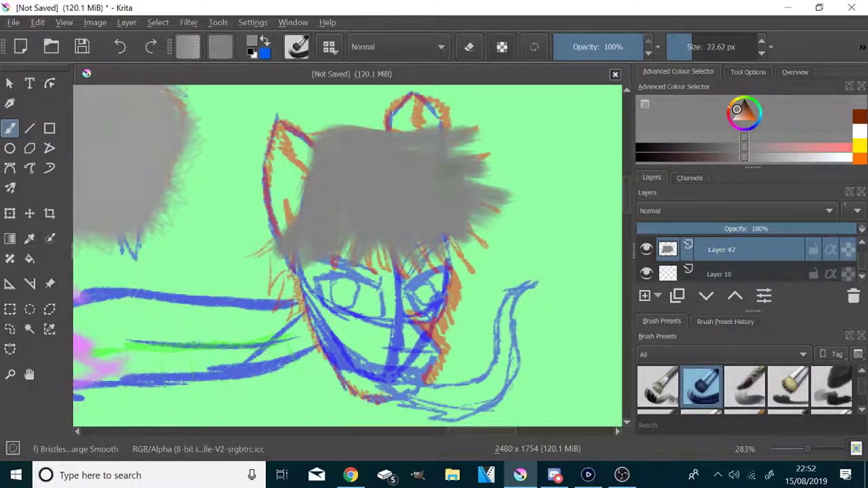
pyautogui.click(680, 48)
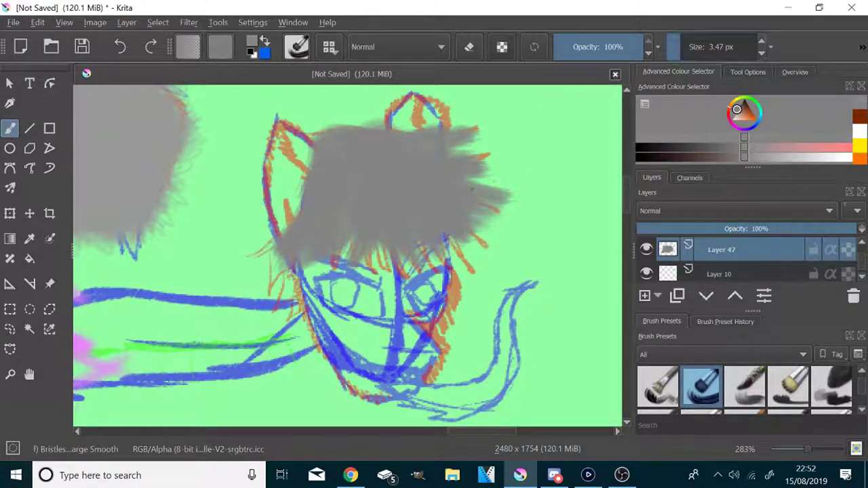
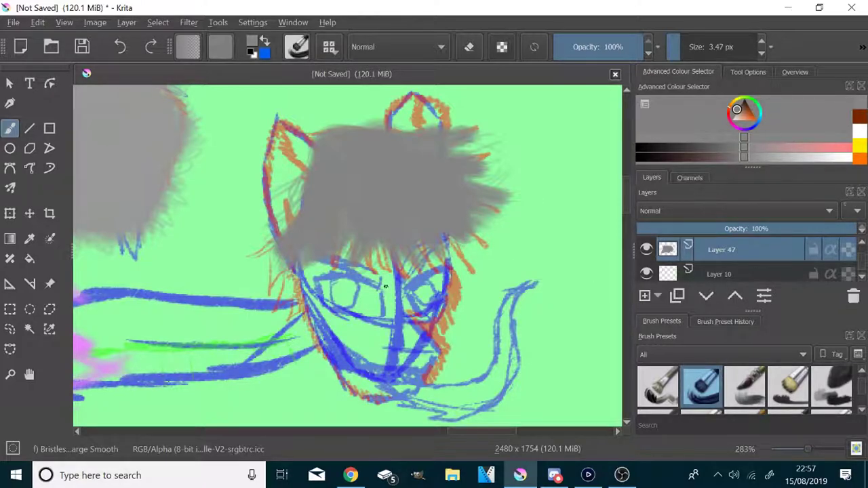
# - Add a new layer above Layer 10 for the small head's face and sample the dark brown fur colour
pyautogui.click(644, 297)
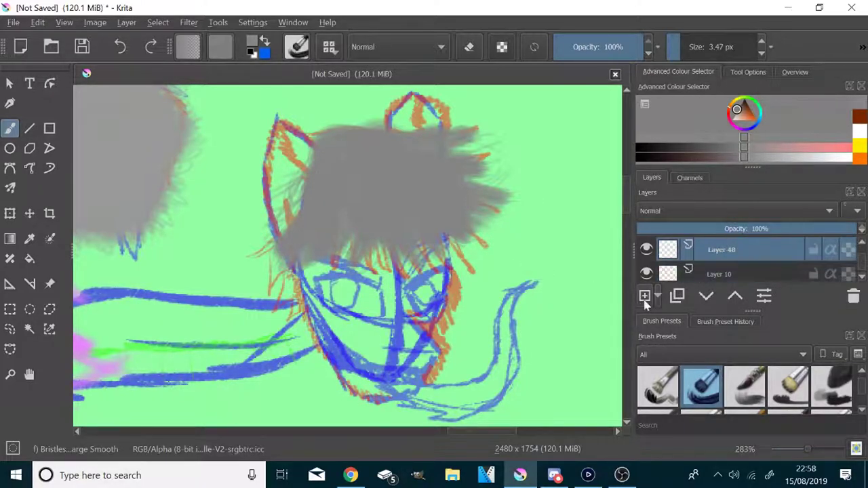
pyautogui.scroll(-3, 412, 298)
pyautogui.keyDown('ctrl'); pyautogui.click(223, 399); pyautogui.keyUp('ctrl')
pyautogui.scroll(3, 462, 286)
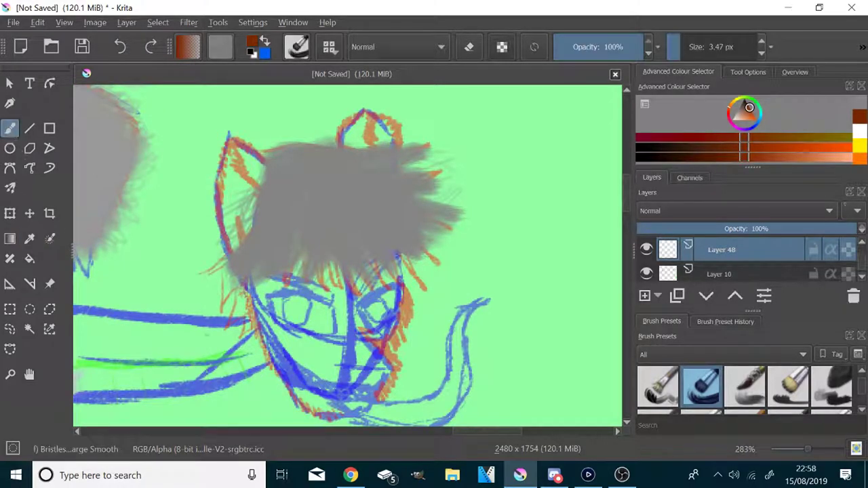
# - Set the brush size to 30.70 px and fill the small head's two ears and face with dark brown
pyautogui.click(702, 50)
pyautogui.scroll(-1, 375, 366)
pyautogui.scroll(1, 365, 386)
pyautogui.click(695, 46)
pyautogui.moveTo(380, 123)
pyautogui.mouseDown()
pyautogui.moveTo(385, 129)
pyautogui.moveTo(350, 128)
pyautogui.moveTo(382, 133)
pyautogui.mouseUp()
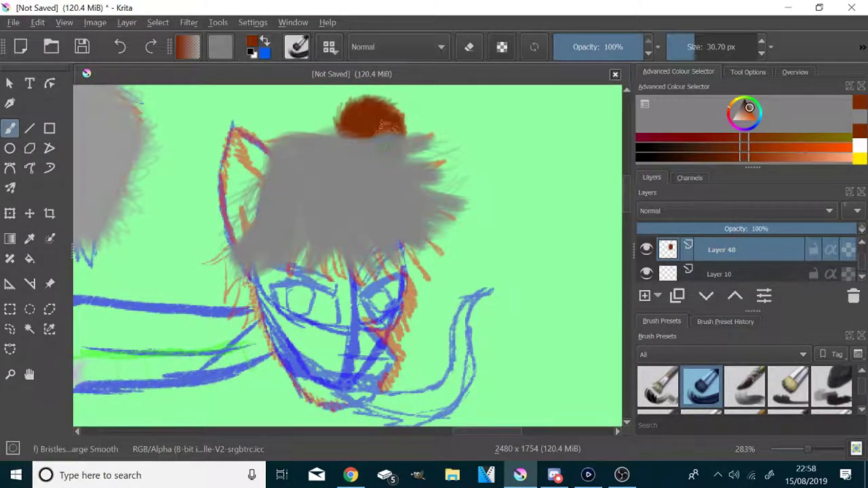
pyautogui.moveTo(264, 153)
pyautogui.mouseDown()
pyautogui.moveTo(233, 231)
pyautogui.moveTo(282, 292)
pyautogui.moveTo(274, 308)
pyautogui.moveTo(292, 363)
pyautogui.moveTo(312, 389)
pyautogui.moveTo(310, 376)
pyautogui.moveTo(339, 390)
pyautogui.moveTo(374, 376)
pyautogui.moveTo(383, 356)
pyautogui.moveTo(377, 329)
pyautogui.moveTo(399, 258)
pyautogui.moveTo(356, 271)
pyautogui.moveTo(287, 322)
pyautogui.moveTo(368, 291)
pyautogui.moveTo(305, 325)
pyautogui.moveTo(339, 234)
pyautogui.moveTo(342, 271)
pyautogui.moveTo(363, 285)
pyautogui.moveTo(397, 271)
pyautogui.mouseUp()
pyautogui.scroll(-4, 380, 313)
pyautogui.scroll(1, 335, 330)
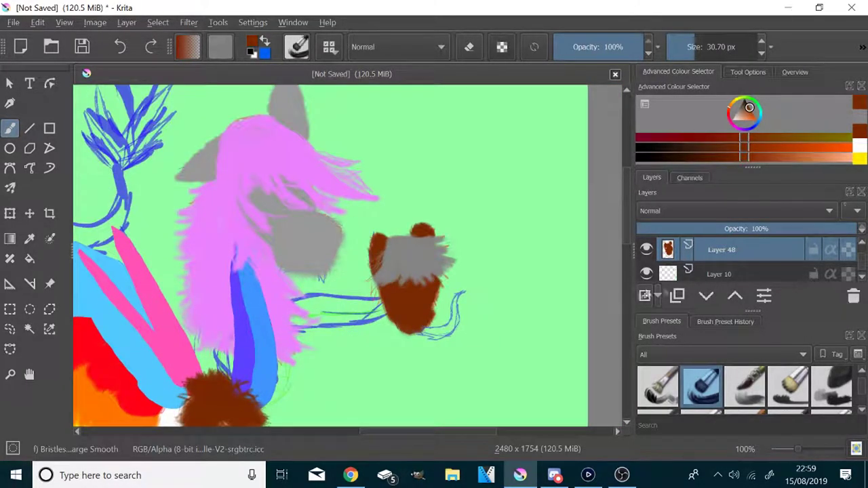
# - Add a new layer above Layer 10, choose the Basic-1 brush and pick the blue-violet of the larger head's neck
pyautogui.click(719, 275)
pyautogui.click(645, 296)
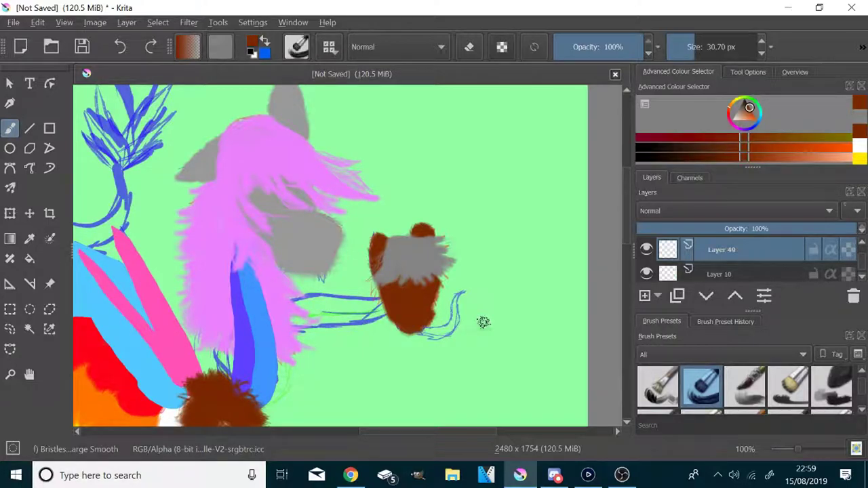
pyautogui.scroll(5, 787, 400)
pyautogui.click(836, 388)
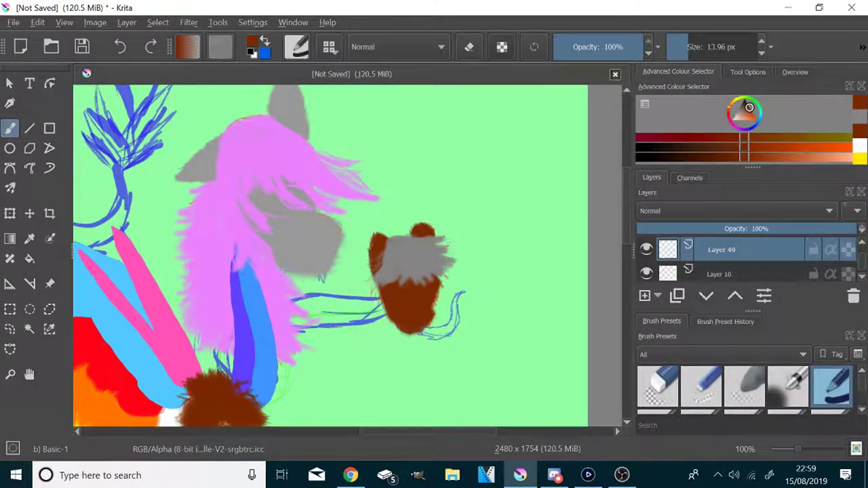
pyautogui.press('x')
# - Outline the small head's neck in blue-violet at 13.96 px and fill it with the brush at 52.20 px
pyautogui.scroll(1, 198, 379)
pyautogui.moveTo(458, 266); pyautogui.dragTo(334, 267)
pyautogui.moveTo(334, 311); pyautogui.dragTo(464, 285)
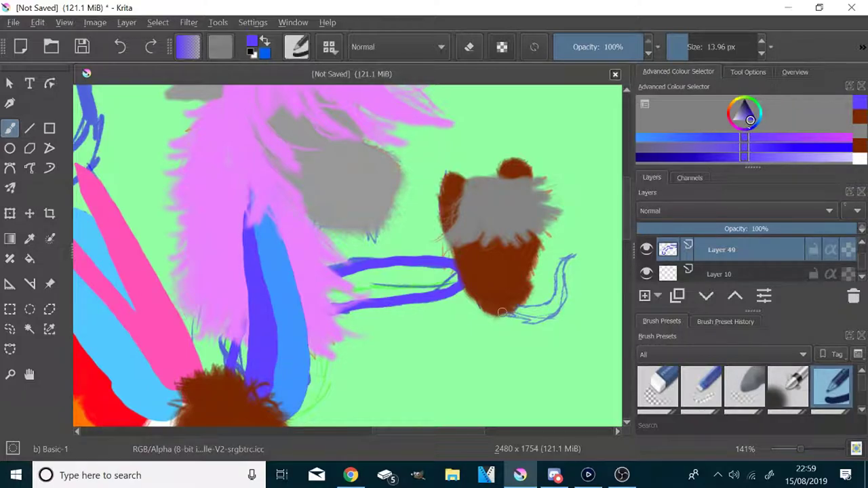
pyautogui.click(712, 47)
pyautogui.moveTo(456, 280); pyautogui.dragTo(328, 295)
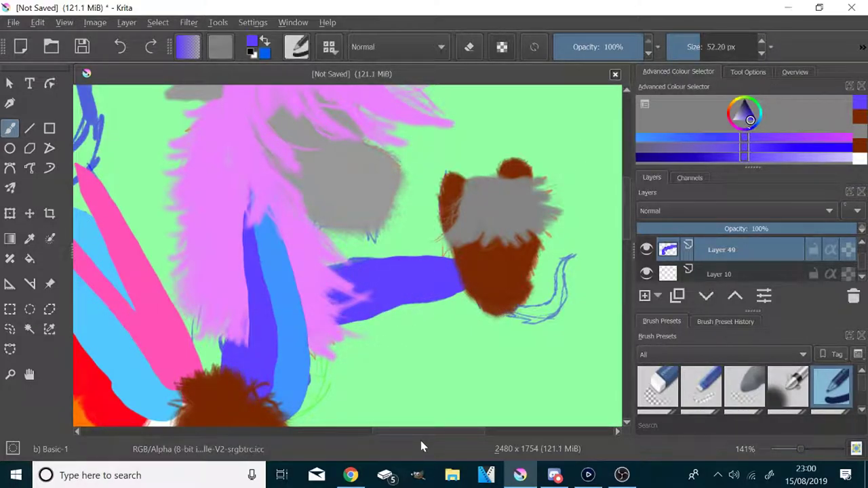
# - Hide the layers with the small head's face and hair and the larger head's neck and lower mane
pyautogui.scroll(1, 705, 271)
pyautogui.click(646, 251)
pyautogui.scroll(1, 647, 251)
pyautogui.click(644, 251)
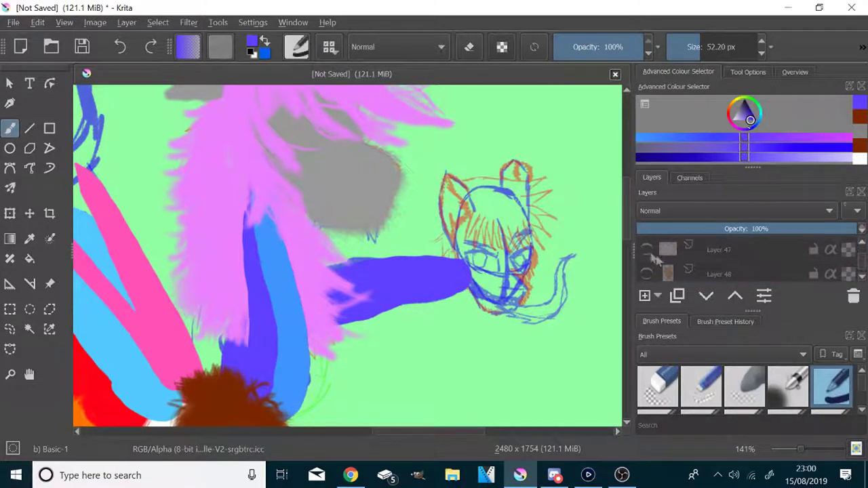
pyautogui.scroll(1, 646, 253)
pyautogui.click(647, 252)
pyautogui.scroll(1, 646, 253)
pyautogui.click(647, 252)
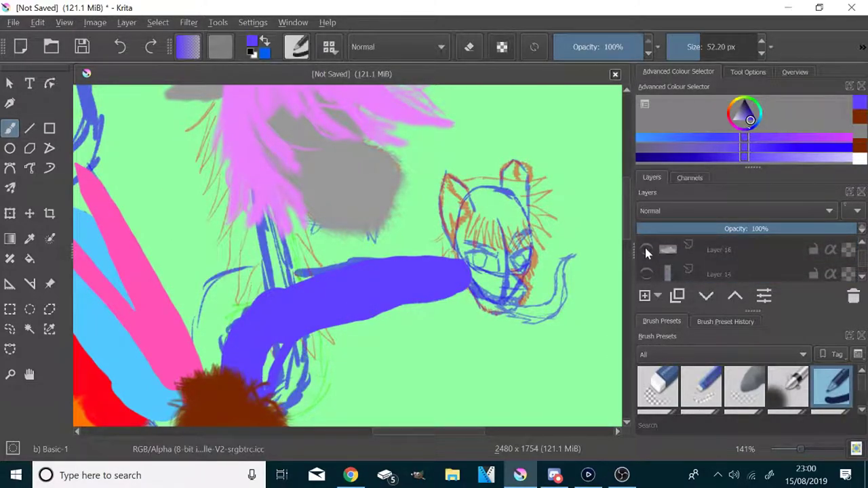
# - Hide the remaining painted layers of the wings, body and larger head, leaving only the sketch and the small head's neck
pyautogui.scroll(3, 647, 253)
pyautogui.click(646, 253)
pyautogui.scroll(-1, 646, 253)
pyautogui.click(647, 275)
pyautogui.scroll(1, 647, 254)
pyautogui.scroll(1, 647, 254)
pyautogui.click(647, 252)
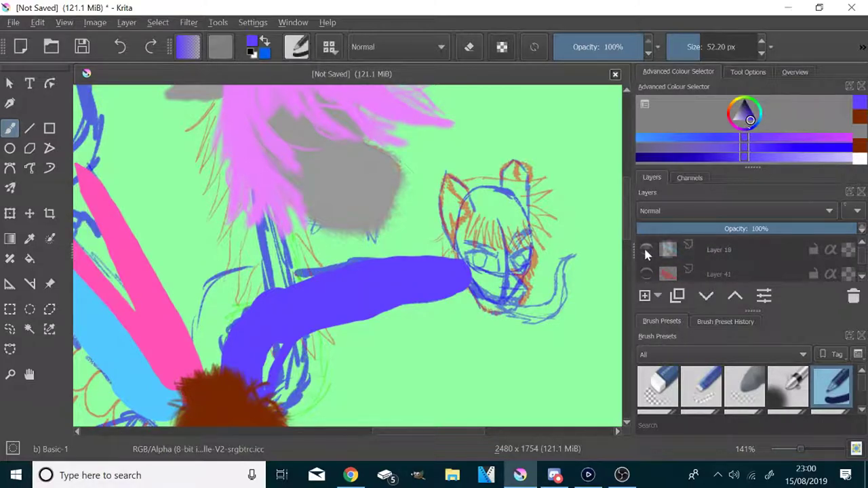
pyautogui.scroll(1, 645, 252)
pyautogui.click(648, 274)
pyautogui.scroll(2, 647, 274)
pyautogui.click(648, 274)
pyautogui.click(647, 253)
pyautogui.scroll(1, 645, 267)
pyautogui.scroll(1, 645, 261)
pyautogui.click(644, 255)
pyautogui.scroll(-1, 646, 258)
pyautogui.scroll(-3, 690, 271)
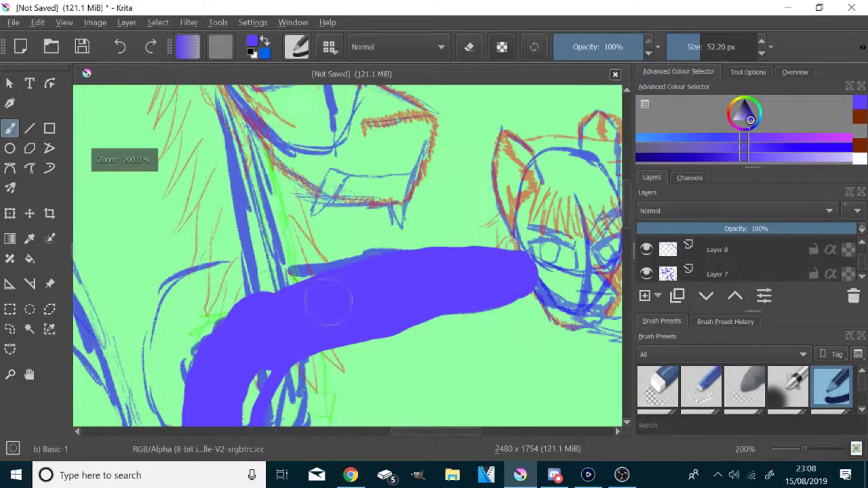
# - Select the small head's blue-violet neck as a contiguous colour area
pyautogui.hotkey('ctrl', 'r')
pyautogui.click(358, 310)
pyautogui.scroll(7, 676, 272)
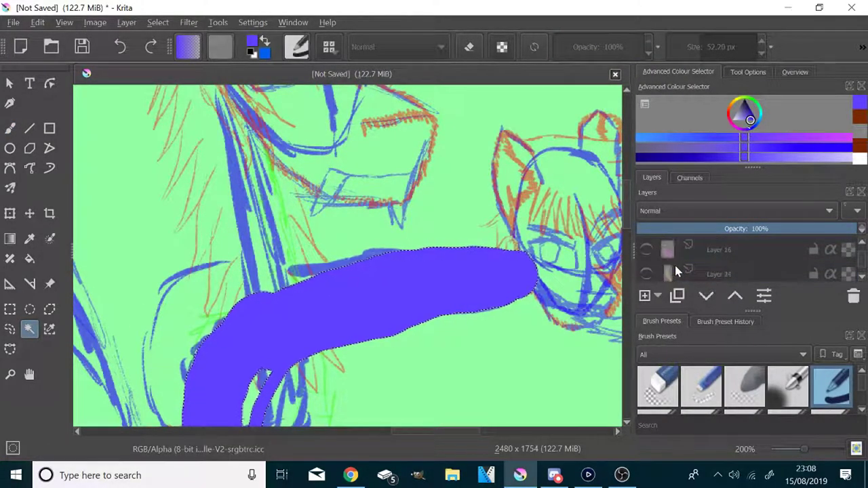
# - Show Layer 14, sample the light blue stripe of the larger head's neck and hide the layer again
pyautogui.click(648, 275)
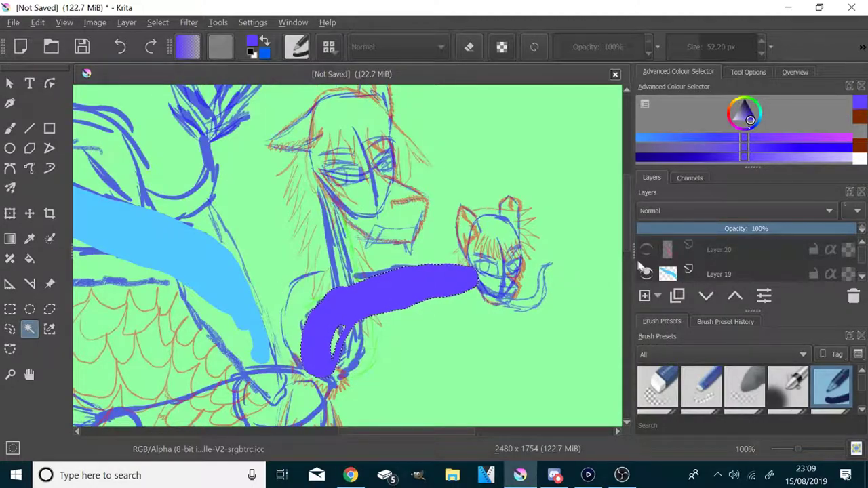
pyautogui.click(647, 274)
pyautogui.scroll(-4, 678, 270)
pyautogui.click(646, 275)
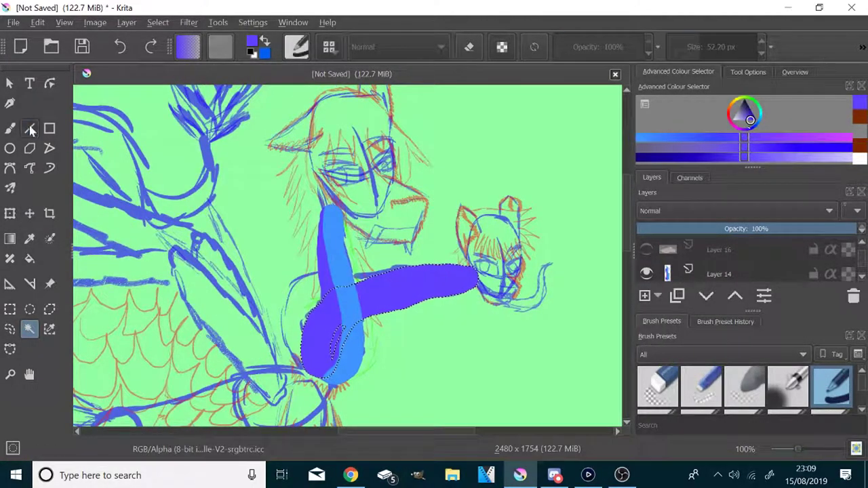
pyautogui.click(29, 239)
pyautogui.scroll(4, 338, 292)
pyautogui.click(365, 257)
pyautogui.scroll(-3, 333, 319)
pyautogui.click(646, 274)
# - Paint a light blue stripe along the underside of the selected neck with the freehand brush, from the head to the base
pyautogui.click(10, 128)
pyautogui.scroll(3, 380, 360)
pyautogui.scroll(-3, 308, 217)
pyautogui.moveTo(477, 217)
pyautogui.mouseDown()
pyautogui.moveTo(352, 236)
pyautogui.moveTo(269, 345)
pyautogui.mouseUp()
pyautogui.scroll(3, 339, 317)
pyautogui.scroll(-2, 256, 395)
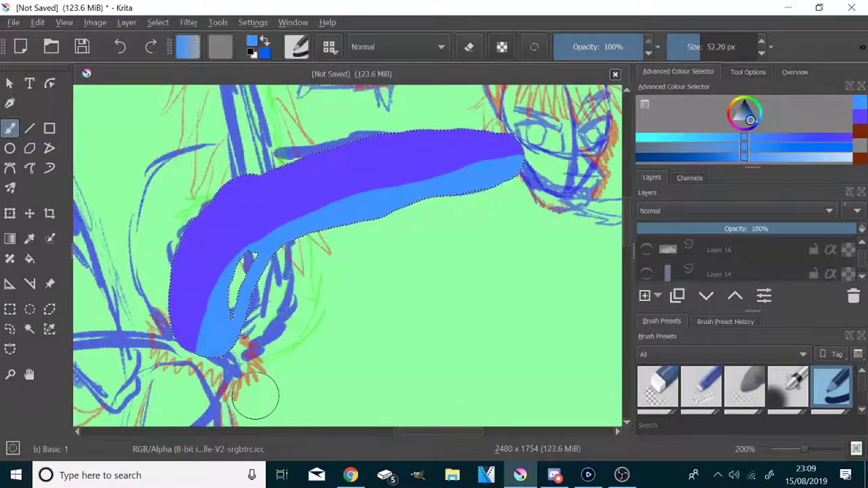
# - Show the layers with the brown chest fur, the larger head and the pink and light blue wing parts again
pyautogui.click(647, 274)
pyautogui.scroll(-1, 647, 274)
pyautogui.click(646, 274)
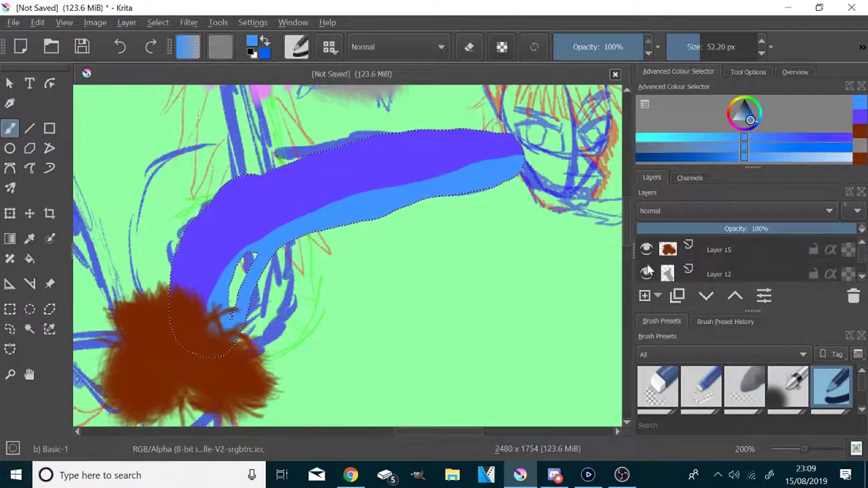
pyautogui.scroll(-1, 646, 274)
pyautogui.click(646, 274)
pyautogui.scroll(-1, 646, 274)
pyautogui.click(646, 274)
pyautogui.click(649, 274)
pyautogui.scroll(-3, 650, 277)
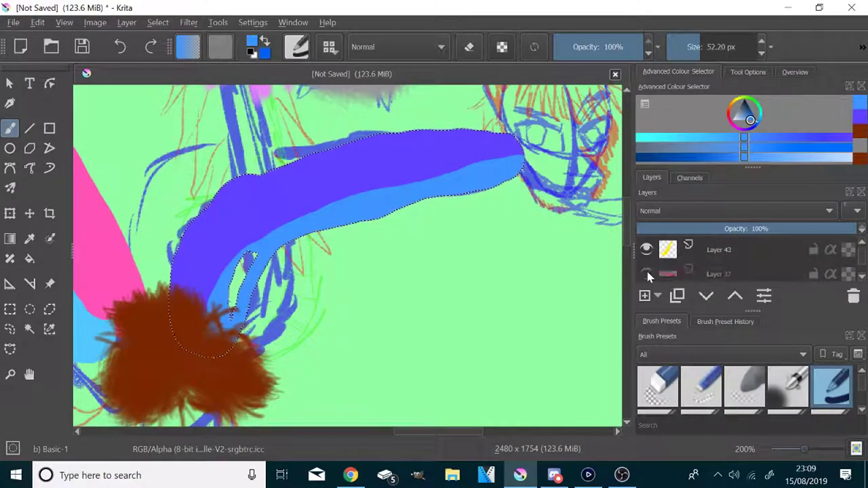
# - Show the hidden layers with the larger head's pink mane, its blue neck and the white body fur again
pyautogui.scroll(-2, 646, 274)
pyautogui.click(646, 276)
pyautogui.scroll(-1, 645, 276)
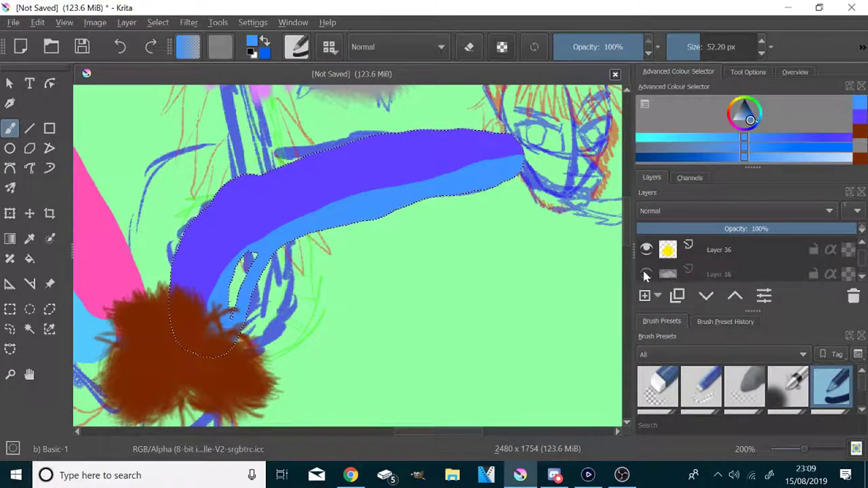
pyautogui.click(645, 276)
pyautogui.scroll(-2, 646, 274)
pyautogui.click(648, 252)
pyautogui.click(647, 275)
pyautogui.scroll(-1, 646, 277)
pyautogui.scroll(6, 648, 275)
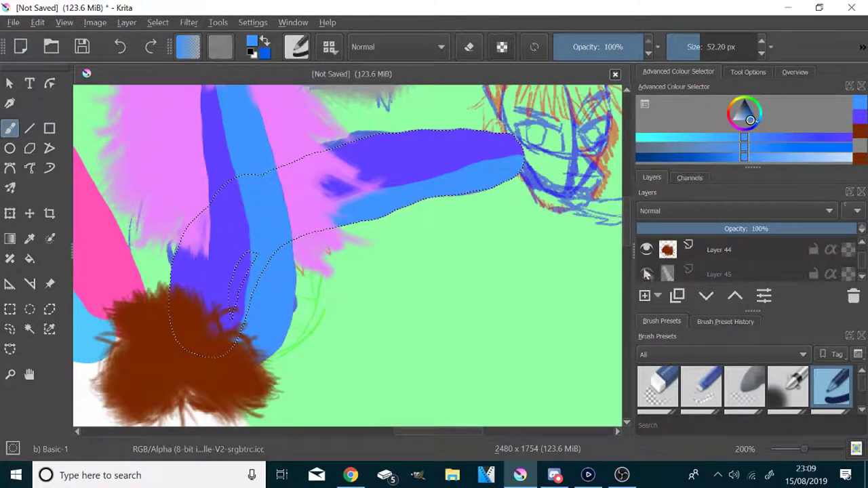
# - Show the remaining hidden layers again, from Layer 45 to the small head's brown and grey parts
pyautogui.scroll(-1, 645, 277)
pyautogui.click(645, 276)
pyautogui.scroll(-1, 646, 276)
pyautogui.click(645, 276)
pyautogui.scroll(-1, 645, 276)
pyautogui.click(645, 276)
pyautogui.click(646, 277)
pyautogui.scroll(1, 262, 294)
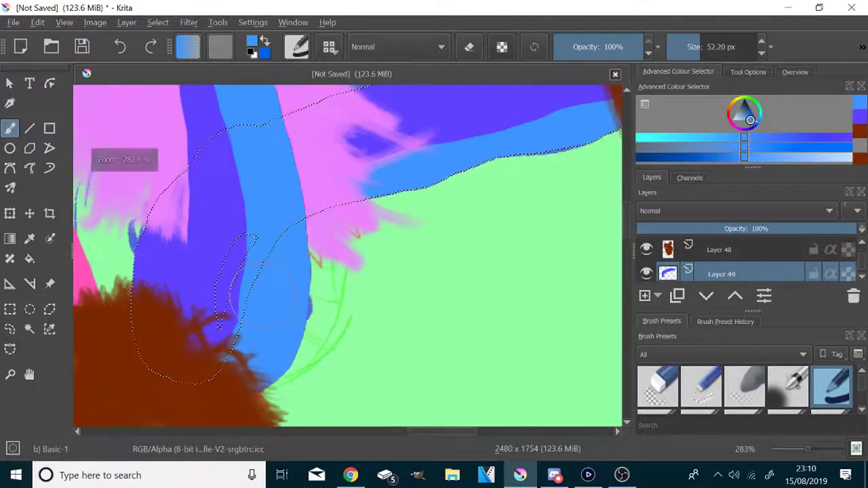
# - Clear the selection around the small head's neck
pyautogui.scroll(-4, 362, 380)
pyautogui.click(30, 330)
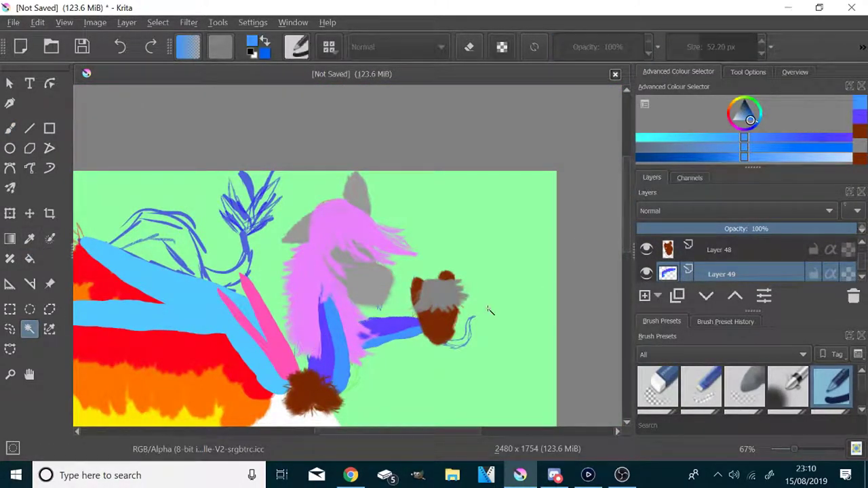
pyautogui.scroll(-4, 490, 311)
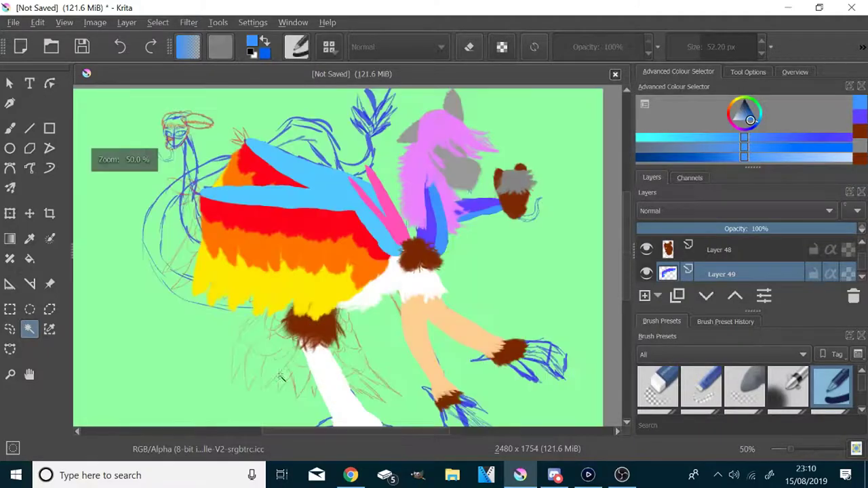
pyautogui.scroll(-1, 714, 271)
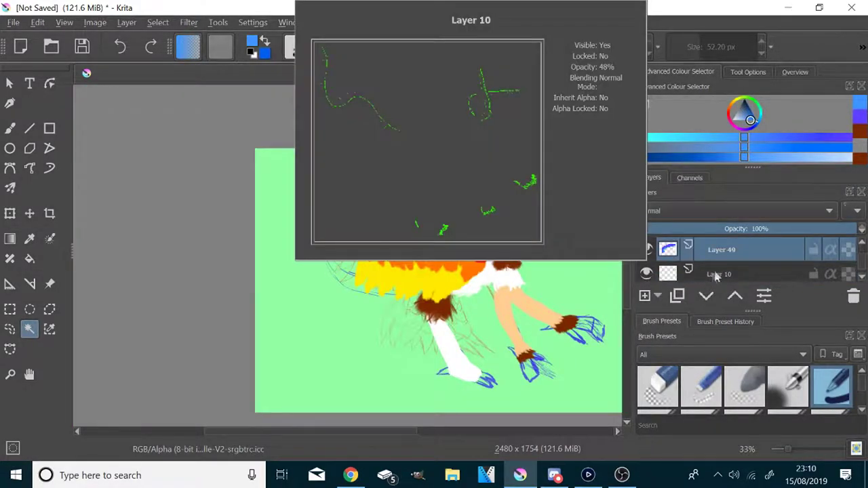
# - Add a new layer above Layer 10 and set the freehand brush to red with a size of 4.22 px
pyautogui.click(711, 276)
pyautogui.click(645, 296)
pyautogui.scroll(2, 581, 368)
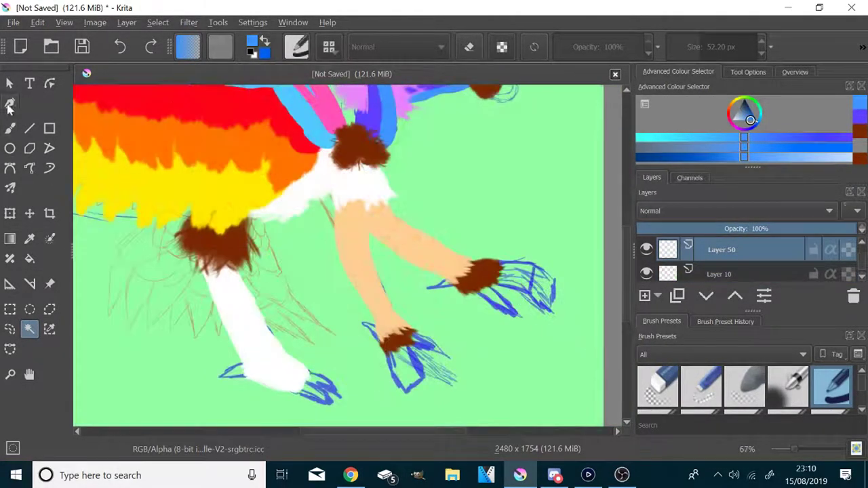
pyautogui.click(10, 127)
pyautogui.scroll(1, 558, 277)
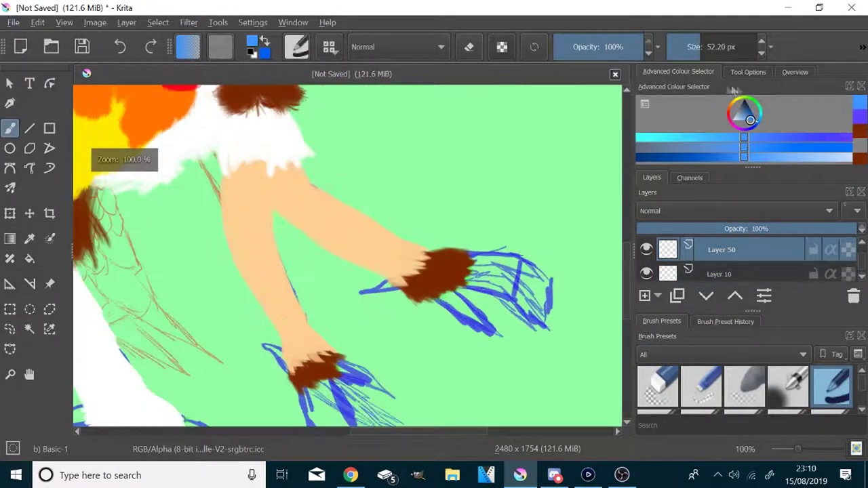
pyautogui.click(728, 116)
pyautogui.moveTo(745, 118); pyautogui.dragTo(757, 121)
pyautogui.scroll(1, 407, 366)
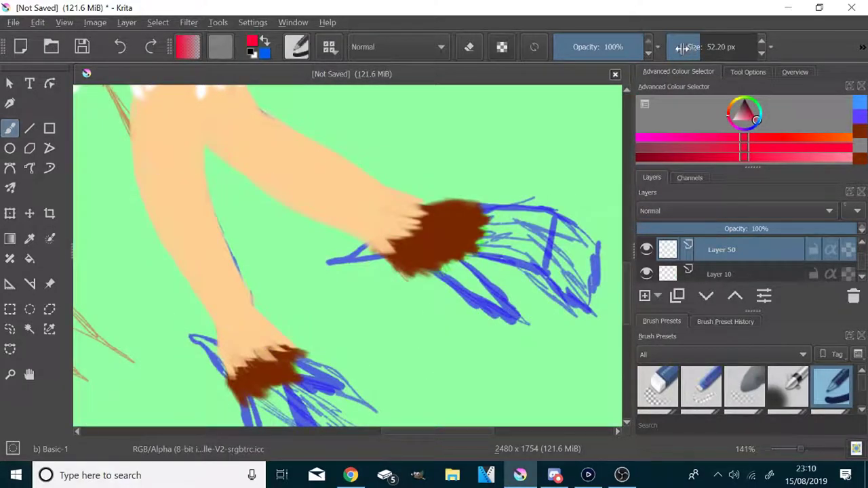
pyautogui.click(678, 53)
# - Outline the back claw and the long front claws of the raised front paw in red over the blue sketch
pyautogui.moveTo(383, 241)
pyautogui.mouseDown()
pyautogui.moveTo(416, 264)
pyautogui.moveTo(458, 251)
pyautogui.mouseUp()
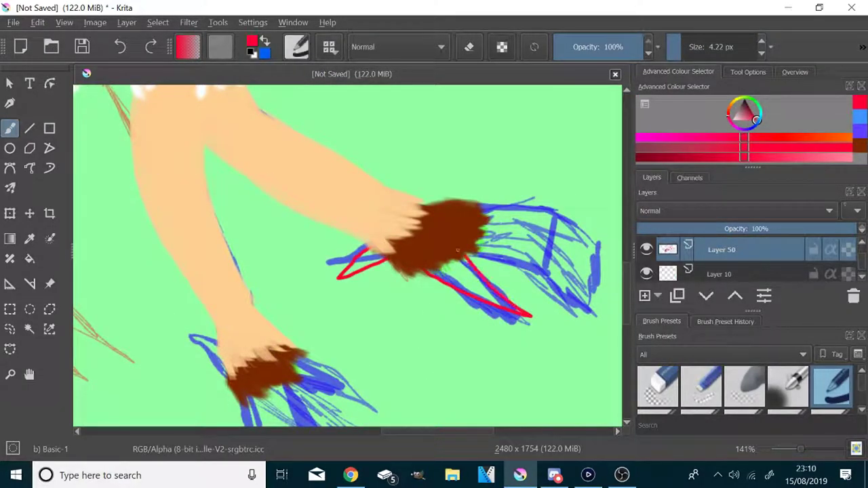
pyautogui.moveTo(511, 265); pyautogui.dragTo(483, 236)
pyautogui.moveTo(571, 284); pyautogui.dragTo(501, 225)
pyautogui.moveTo(618, 276); pyautogui.dragTo(483, 212)
pyautogui.scroll(5, 475, 231)
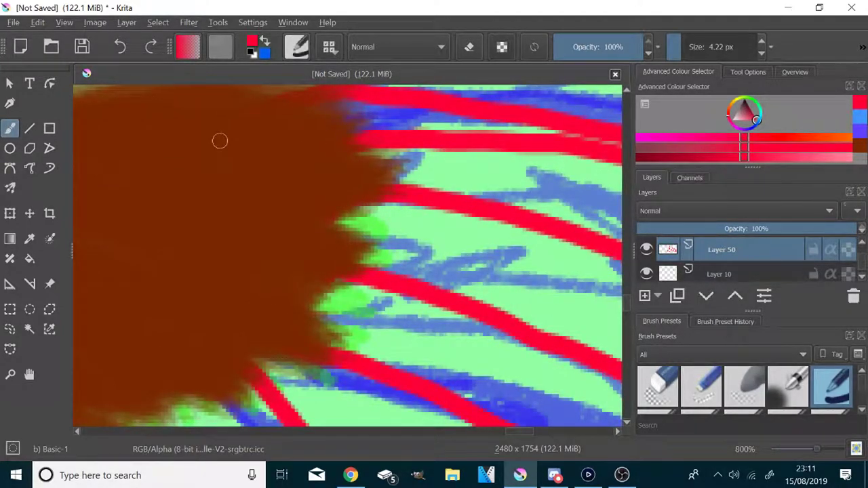
pyautogui.scroll(-2, 220, 141)
pyautogui.scroll(2, 197, 168)
# - Outline the back claw and the long front claws of the lower front paw in red
pyautogui.scroll(-5, 194, 169)
pyautogui.scroll(1, 136, 224)
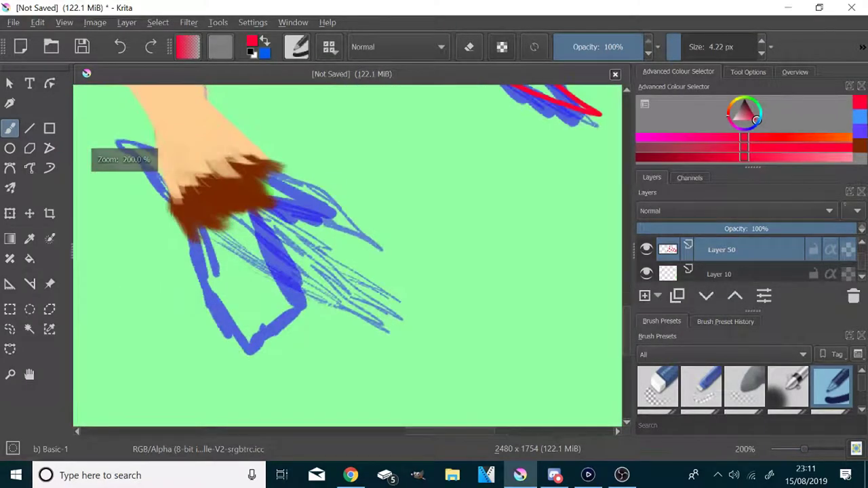
pyautogui.moveTo(270, 171)
pyautogui.mouseDown()
pyautogui.moveTo(387, 256)
pyautogui.moveTo(272, 200)
pyautogui.moveTo(302, 259)
pyautogui.mouseUp()
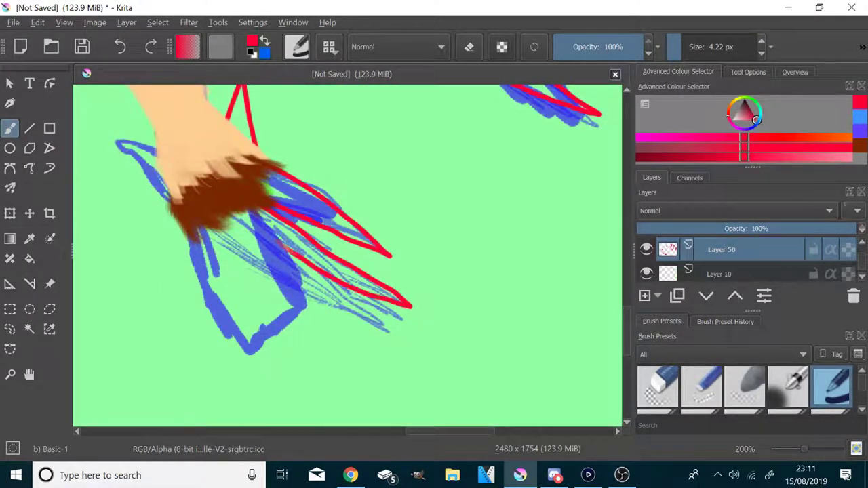
pyautogui.moveTo(224, 228); pyautogui.dragTo(400, 325)
pyautogui.moveTo(203, 237)
pyautogui.mouseDown()
pyautogui.moveTo(182, 217)
pyautogui.moveTo(309, 339)
pyautogui.mouseUp()
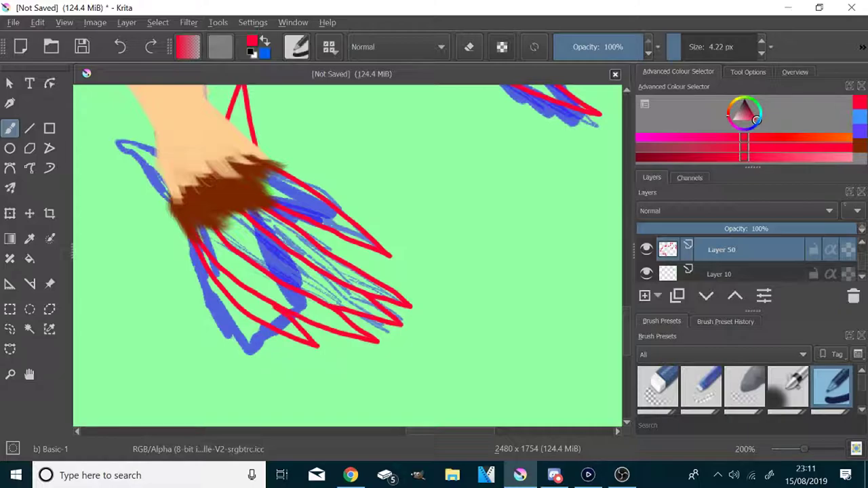
# - Outline the back claw of the white hind foot in red
pyautogui.scroll(-2, 441, 306)
pyautogui.scroll(-2, 461, 291)
pyautogui.scroll(4, 298, 278)
pyautogui.moveTo(206, 311); pyautogui.dragTo(220, 350)
pyautogui.moveTo(196, 287); pyautogui.dragTo(153, 339)
# - Outline the front claws of the white hind foot and fill them solid red
pyautogui.scroll(-1, 292, 217)
pyautogui.scroll(2, 398, 388)
pyautogui.moveTo(304, 297)
pyautogui.mouseDown()
pyautogui.moveTo(327, 267)
pyautogui.moveTo(411, 311)
pyautogui.mouseUp()
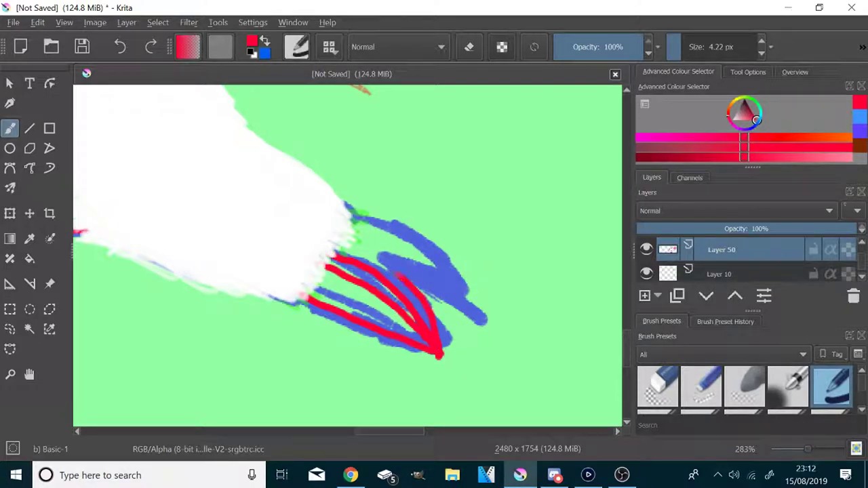
pyautogui.moveTo(405, 280); pyautogui.dragTo(334, 252)
pyautogui.moveTo(432, 310); pyautogui.dragTo(346, 244)
pyautogui.moveTo(471, 314); pyautogui.dragTo(347, 234)
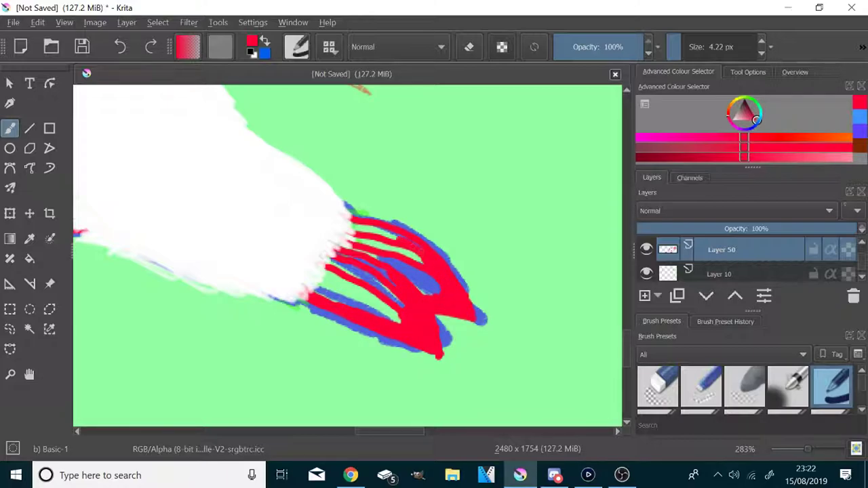
pyautogui.moveTo(359, 241)
pyautogui.mouseDown()
pyautogui.moveTo(432, 289)
pyautogui.moveTo(397, 311)
pyautogui.moveTo(327, 276)
pyautogui.mouseUp()
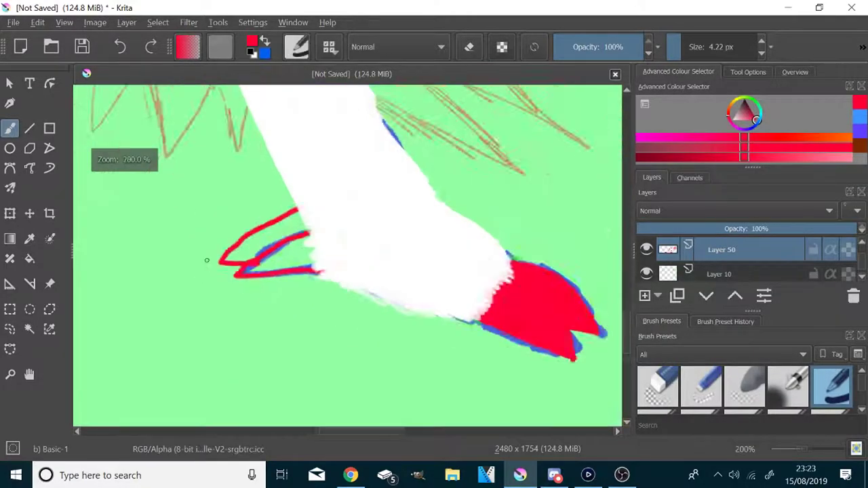
# - Set the brush size to 10.97 px and fill the hind foot's back claw with red
pyautogui.scroll(3, 271, 257)
pyautogui.moveTo(278, 249)
pyautogui.mouseDown()
pyautogui.moveTo(237, 261)
pyautogui.moveTo(388, 170)
pyautogui.moveTo(238, 257)
pyautogui.mouseUp()
pyautogui.hotkey('ctrl', 'z')
pyautogui.click(687, 45)
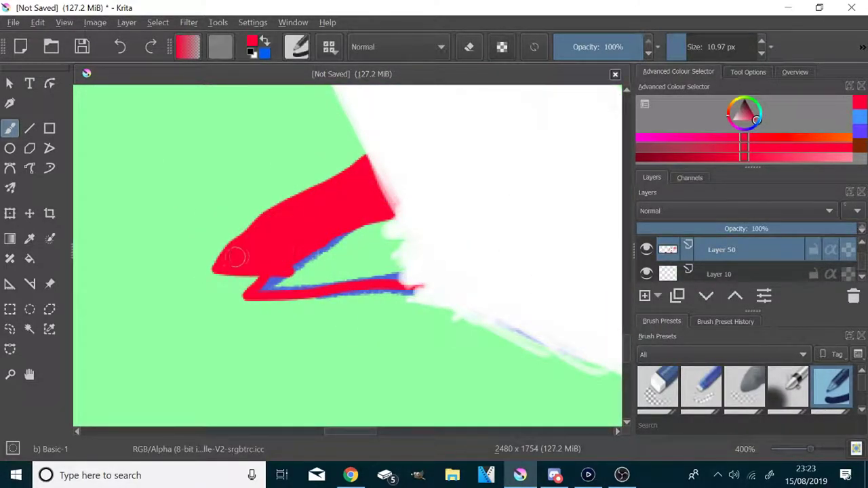
pyautogui.moveTo(264, 288); pyautogui.dragTo(406, 222)
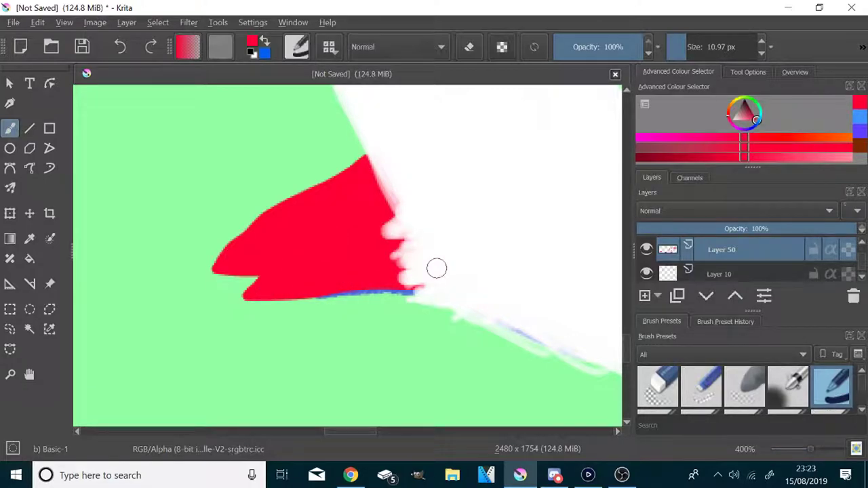
# - Fill the outlined back claw of the lower front paw with red
pyautogui.scroll(-6, 428, 274)
pyautogui.scroll(4, 536, 258)
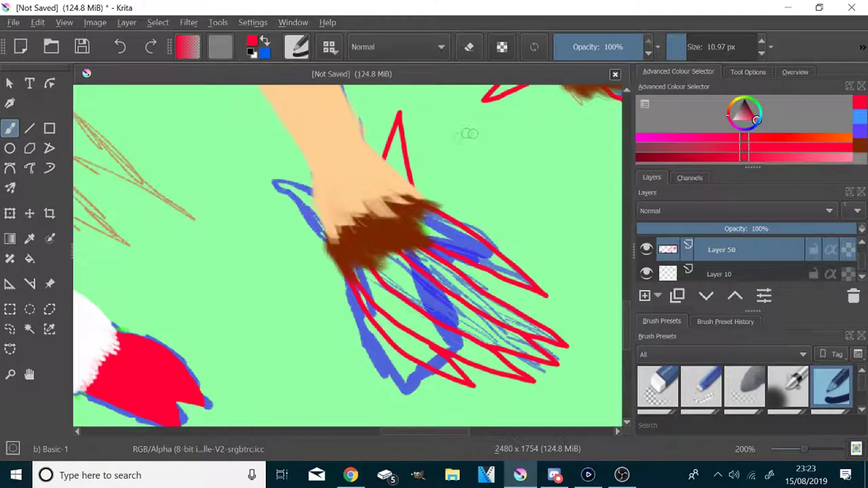
pyautogui.scroll(2, 405, 140)
pyautogui.scroll(2, 404, 140)
pyautogui.moveTo(400, 157)
pyautogui.mouseDown()
pyautogui.moveTo(379, 216)
pyautogui.moveTo(390, 190)
pyautogui.moveTo(414, 399)
pyautogui.moveTo(359, 313)
pyautogui.mouseUp()
pyautogui.scroll(-6, 361, 313)
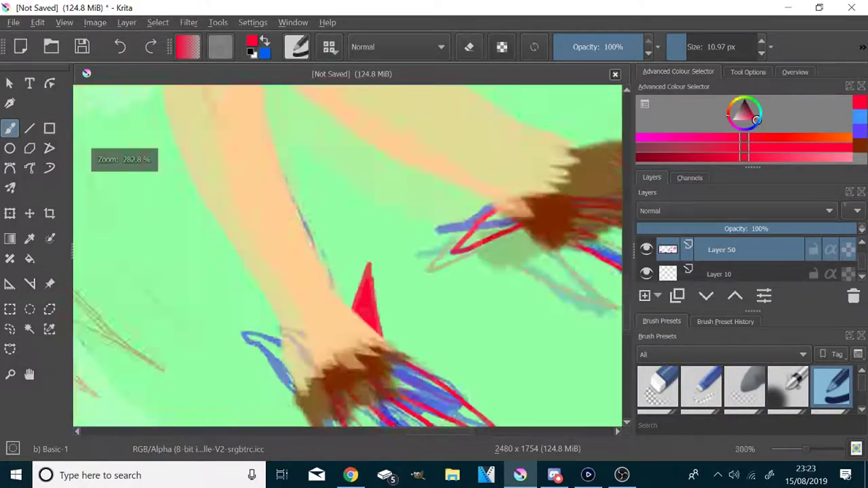
# - Fill the outlined long front claws of the lower front paw with red, up to the brown wrist fur
pyautogui.scroll(3, 421, 368)
pyautogui.scroll(1, 421, 367)
pyautogui.moveTo(424, 370)
pyautogui.mouseDown()
pyautogui.moveTo(217, 230)
pyautogui.moveTo(267, 268)
pyautogui.moveTo(259, 295)
pyautogui.mouseUp()
pyautogui.scroll(-3, 255, 292)
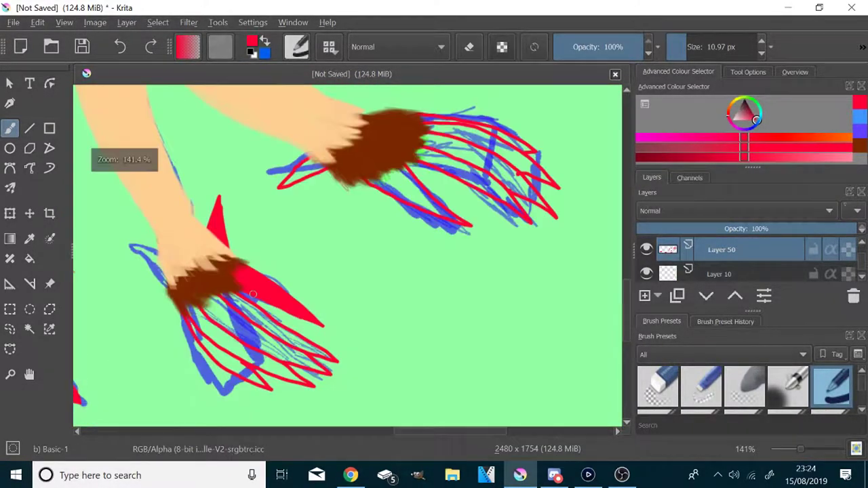
pyautogui.scroll(2, 238, 348)
pyautogui.moveTo(291, 411)
pyautogui.mouseDown()
pyautogui.moveTo(164, 313)
pyautogui.moveTo(203, 258)
pyautogui.moveTo(245, 237)
pyautogui.moveTo(306, 285)
pyautogui.moveTo(426, 355)
pyautogui.moveTo(342, 330)
pyautogui.mouseUp()
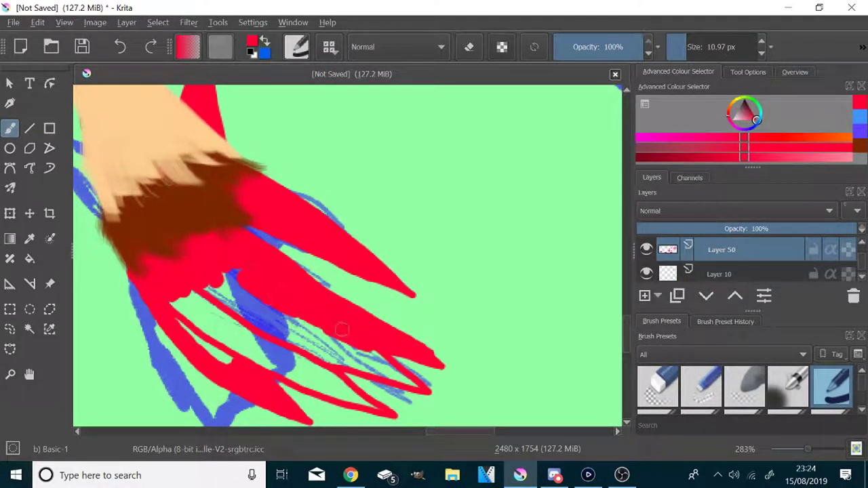
pyautogui.moveTo(394, 373)
pyautogui.mouseDown()
pyautogui.moveTo(373, 353)
pyautogui.moveTo(254, 325)
pyautogui.moveTo(228, 299)
pyautogui.moveTo(234, 332)
pyautogui.moveTo(186, 318)
pyautogui.mouseUp()
pyautogui.moveTo(366, 401)
pyautogui.mouseDown()
pyautogui.moveTo(306, 387)
pyautogui.moveTo(257, 360)
pyautogui.mouseUp()
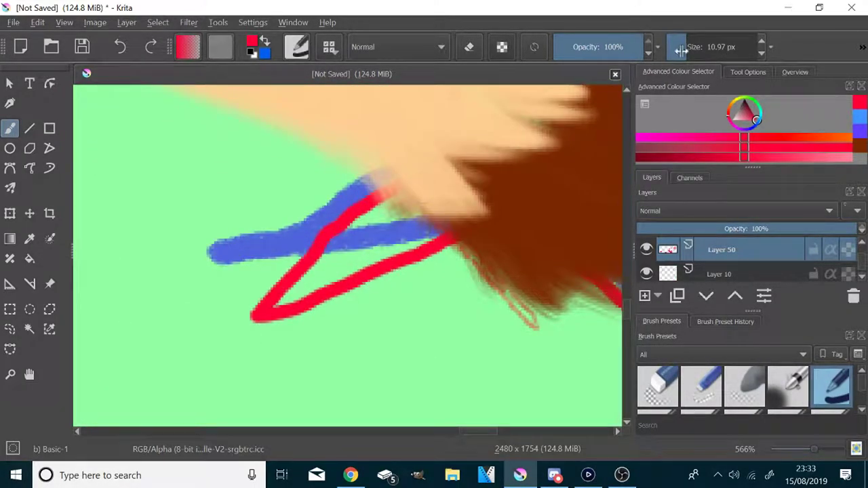
# - Reduce the brush size to 4.22 px and fill the raised front paw's back claw and first front claw tips with red
pyautogui.moveTo(289, 297); pyautogui.dragTo(383, 228)
pyautogui.scroll(-4, 386, 231)
pyautogui.scroll(6, 533, 278)
pyautogui.moveTo(494, 297)
pyautogui.mouseDown()
pyautogui.moveTo(438, 258)
pyautogui.moveTo(302, 240)
pyautogui.moveTo(218, 189)
pyautogui.mouseUp()
pyautogui.scroll(-3, 216, 187)
pyautogui.scroll(2, 496, 124)
pyautogui.scroll(2, 482, 211)
pyautogui.moveTo(463, 306)
pyautogui.mouseDown()
pyautogui.moveTo(298, 129)
pyautogui.moveTo(276, 167)
pyautogui.mouseUp()
# - Fill the remaining pointed front claw tips of the raised front paw with red
pyautogui.scroll(-4, 277, 166)
pyautogui.scroll(2, 350, 133)
pyautogui.moveTo(423, 259)
pyautogui.mouseDown()
pyautogui.moveTo(357, 201)
pyautogui.moveTo(361, 186)
pyautogui.mouseUp()
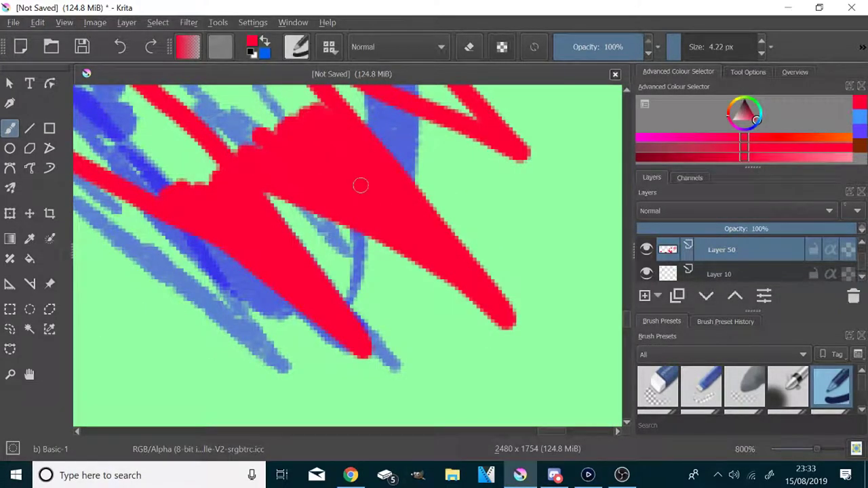
pyautogui.scroll(-3, 361, 186)
pyautogui.scroll(3, 365, 109)
pyautogui.moveTo(461, 281)
pyautogui.mouseDown()
pyautogui.moveTo(397, 213)
pyautogui.moveTo(303, 179)
pyautogui.moveTo(296, 139)
pyautogui.mouseUp()
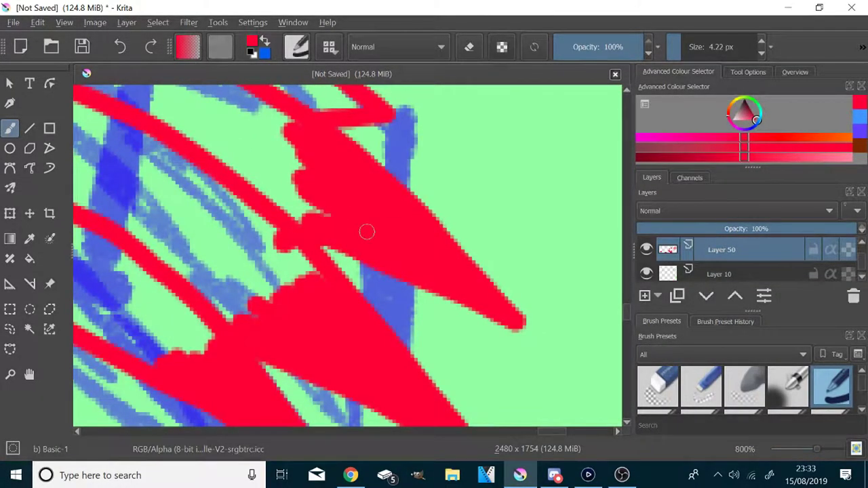
pyautogui.scroll(-3, 367, 232)
pyautogui.scroll(6, 359, 182)
pyautogui.moveTo(411, 230); pyautogui.dragTo(258, 260)
pyautogui.scroll(-5, 258, 260)
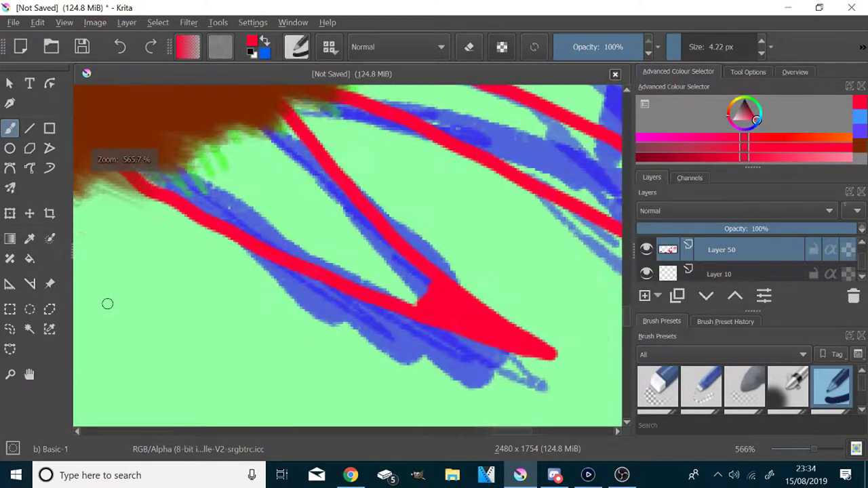
# - Enlarge the brush to 12.53 px and fill the rest of the raised front paw's claws with red
pyautogui.click(688, 43)
pyautogui.moveTo(409, 286)
pyautogui.mouseDown()
pyautogui.moveTo(380, 269)
pyautogui.moveTo(345, 271)
pyautogui.moveTo(292, 229)
pyautogui.moveTo(145, 161)
pyautogui.moveTo(355, 246)
pyautogui.moveTo(248, 110)
pyautogui.moveTo(265, 129)
pyautogui.mouseUp()
pyautogui.hotkey('ctrl', 'z')
pyautogui.scroll(-3, 263, 129)
pyautogui.scroll(-1, 263, 130)
pyautogui.scroll(3, 271, 102)
pyautogui.scroll(-2, 294, 97)
pyautogui.scroll(2, 390, 107)
pyautogui.moveTo(234, 232)
pyautogui.mouseDown()
pyautogui.moveTo(153, 259)
pyautogui.moveTo(298, 215)
pyautogui.moveTo(265, 136)
pyautogui.moveTo(487, 197)
pyautogui.mouseUp()
pyautogui.moveTo(509, 259)
pyautogui.mouseDown()
pyautogui.moveTo(373, 194)
pyautogui.moveTo(316, 176)
pyautogui.moveTo(484, 279)
pyautogui.moveTo(485, 326)
pyautogui.moveTo(331, 229)
pyautogui.moveTo(399, 283)
pyautogui.moveTo(451, 339)
pyautogui.mouseUp()
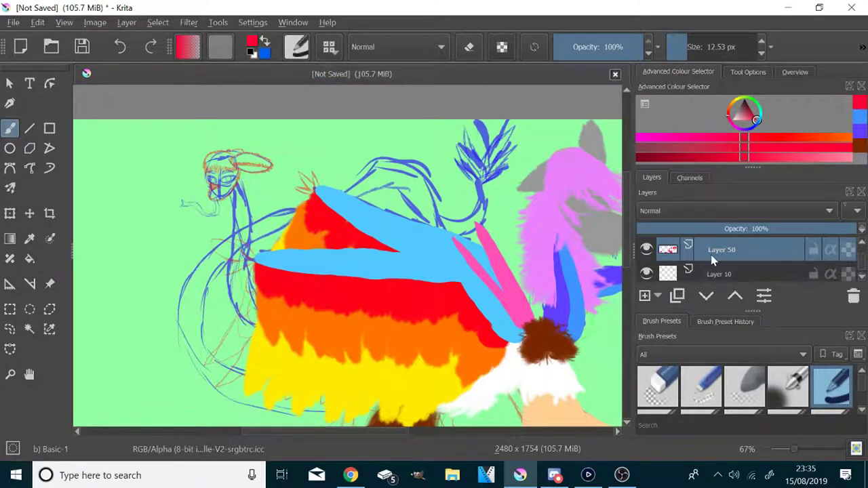
# - Try a red outline on a new layer above Layer 10, running from the lower front leg up to the white chest fur
pyautogui.moveTo(712, 260)
pyautogui.scroll(3, 580, 297)
pyautogui.press('Insert')
pyautogui.scroll(-2, 290, 338)
pyautogui.scroll(2, 287, 343)
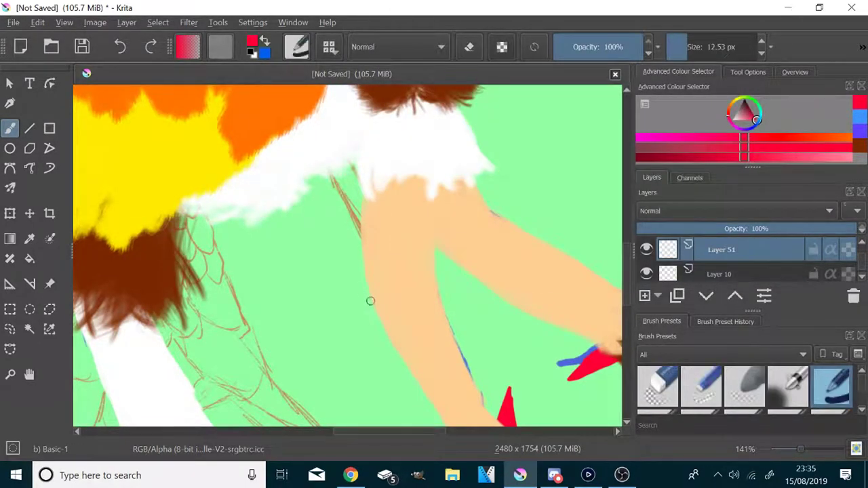
pyautogui.moveTo(388, 334); pyautogui.dragTo(315, 176)
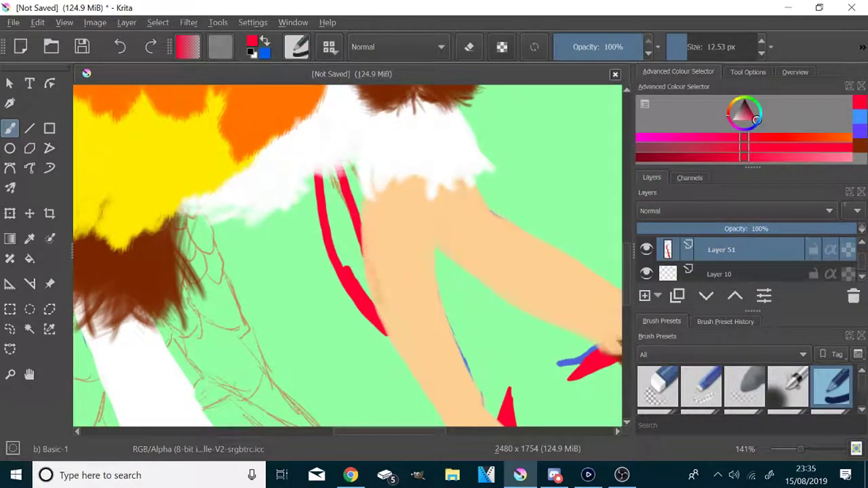
pyautogui.hotkey('ctrl', 'z')
pyautogui.hotkey('ctrl', 'z')
pyautogui.hotkey('ctrl', 'z')
# - Try the same red outline beside the front leg on another new layer, placed above Layer 45
pyautogui.click(752, 274)
pyautogui.scroll(-5, 739, 269)
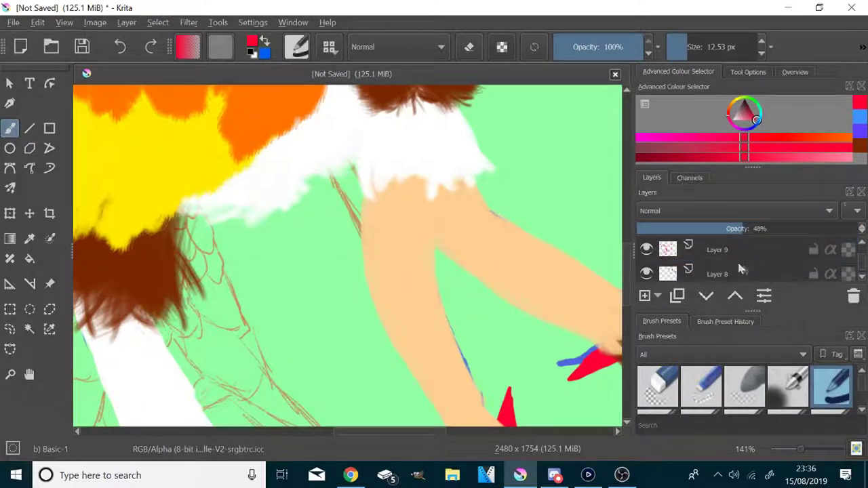
pyautogui.press('Insert')
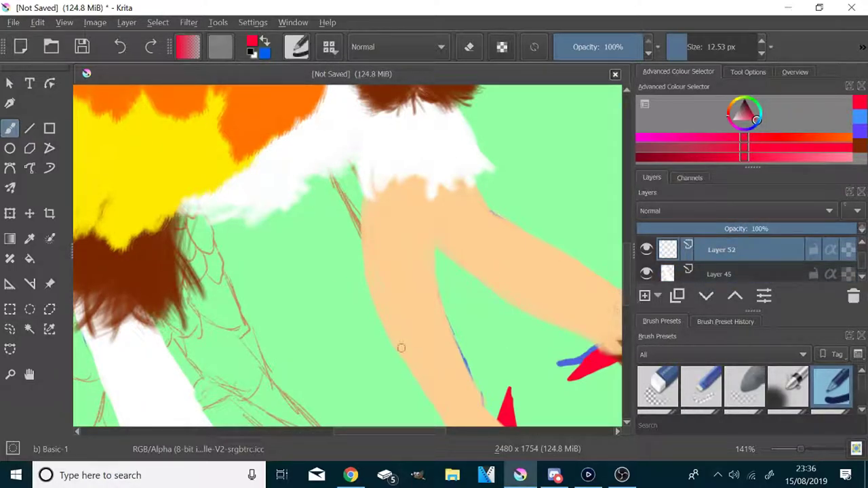
pyautogui.moveTo(382, 318)
pyautogui.mouseDown()
pyautogui.moveTo(367, 302)
pyautogui.moveTo(320, 193)
pyautogui.mouseUp()
pyautogui.hotkey('ctrl', 'z')
# - Paint a solid red strip beside the front leg, reaching up to the white chest fur, on a new layer above Layer 16
pyautogui.scroll(1, 688, 272)
pyautogui.scroll(8, 702, 256)
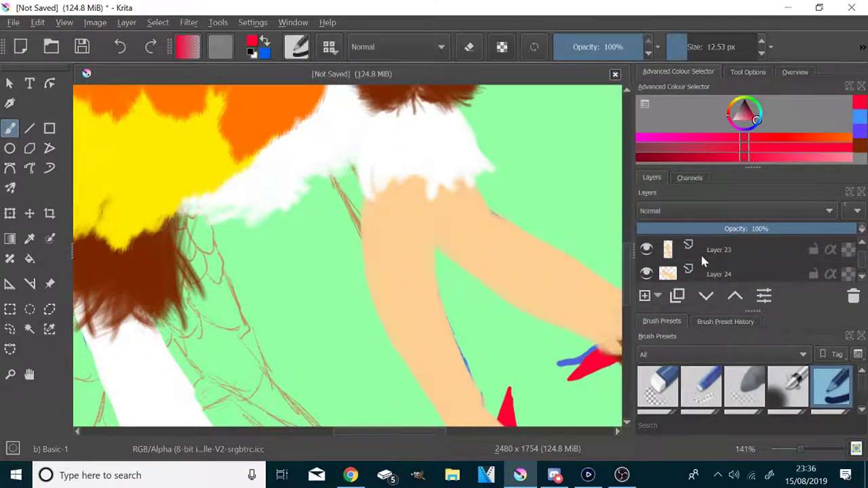
pyautogui.click(721, 250)
pyautogui.click(644, 295)
pyautogui.moveTo(378, 318); pyautogui.dragTo(310, 122)
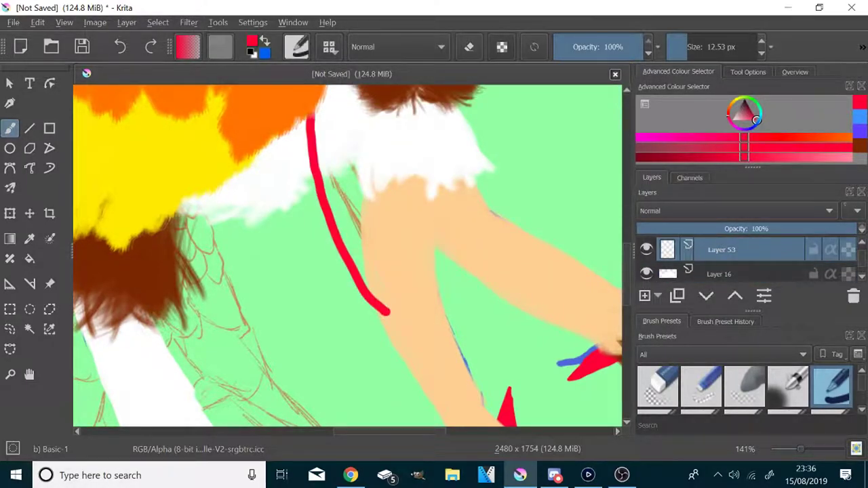
pyautogui.hotkey('ctrl', 'z')
pyautogui.moveTo(377, 320)
pyautogui.mouseDown()
pyautogui.moveTo(315, 178)
pyautogui.moveTo(310, 122)
pyautogui.mouseUp()
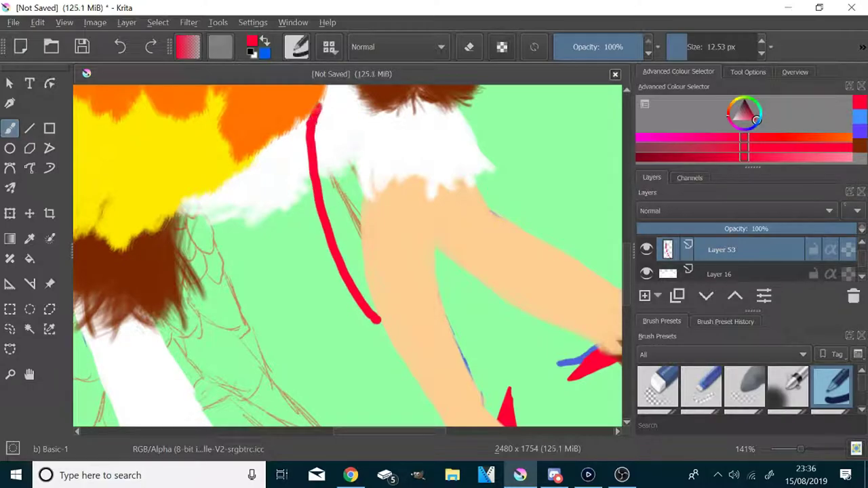
pyautogui.scroll(-2, 374, 258)
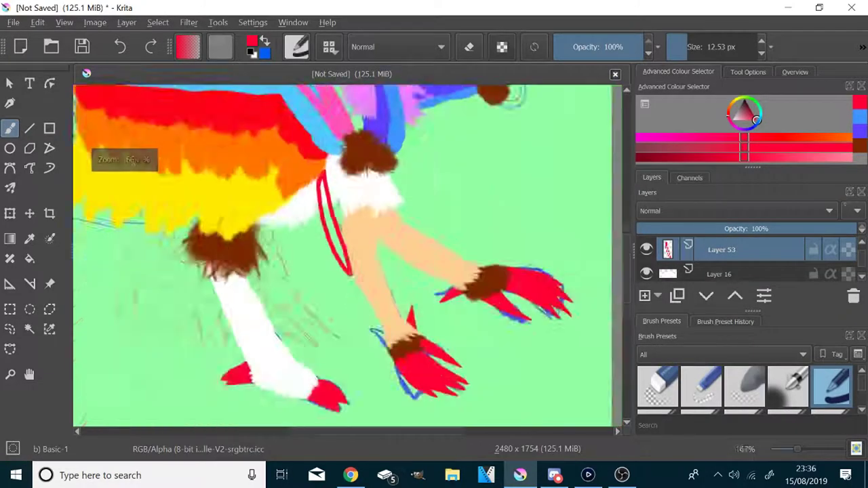
pyautogui.scroll(2, 370, 176)
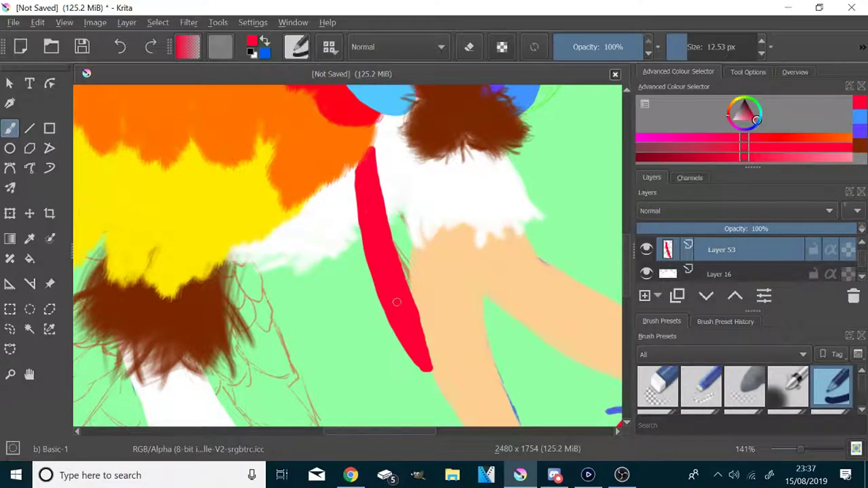
pyautogui.scroll(-3, 428, 252)
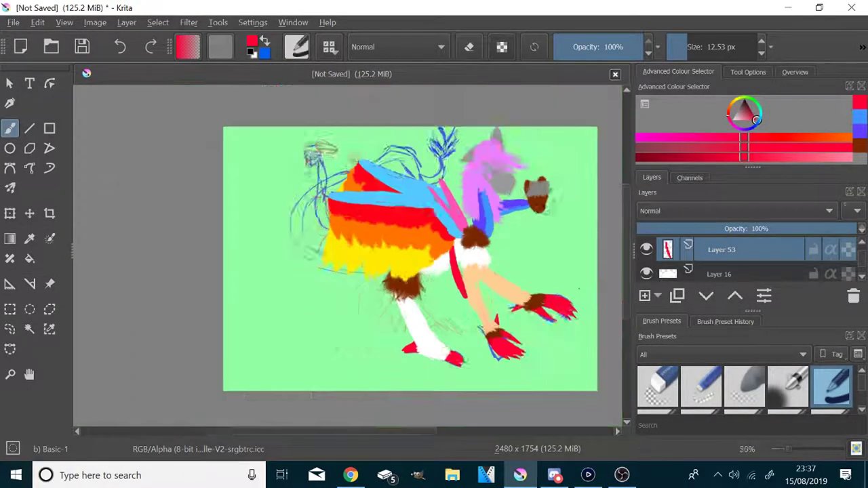
# - Switch to the large smooth Bristles brush at 22.62 px and try red feather strokes at the wing tips on a new layer above Layer 11
pyautogui.scroll(4, 427, 169)
pyautogui.scroll(-5, 419, 257)
pyautogui.scroll(4, 210, 268)
pyautogui.scroll(3, 706, 266)
pyautogui.click(705, 252)
pyautogui.click(646, 296)
pyautogui.scroll(1, 258, 237)
pyautogui.scroll(-4, 705, 394)
pyautogui.click(702, 390)
pyautogui.scroll(1, 251, 231)
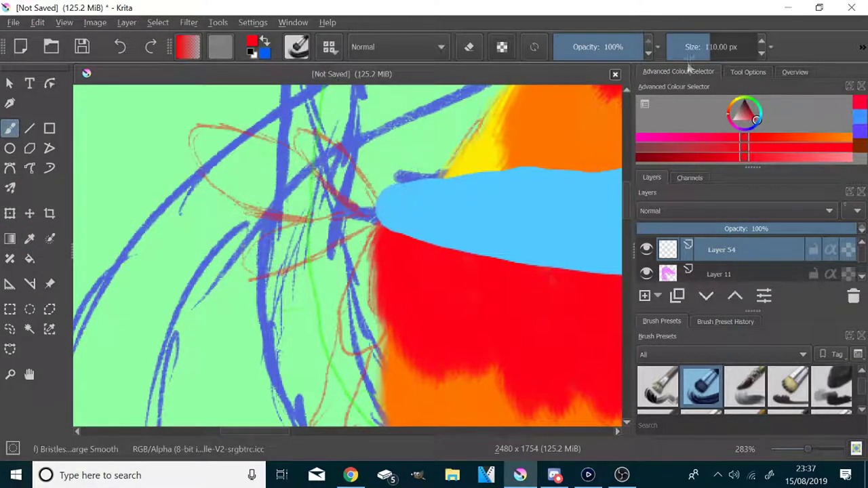
pyautogui.moveTo(390, 201)
pyautogui.mouseDown()
pyautogui.moveTo(331, 125)
pyautogui.moveTo(278, 108)
pyautogui.moveTo(380, 203)
pyautogui.moveTo(245, 284)
pyautogui.moveTo(297, 293)
pyautogui.moveTo(297, 277)
pyautogui.moveTo(316, 289)
pyautogui.moveTo(327, 253)
pyautogui.mouseUp()
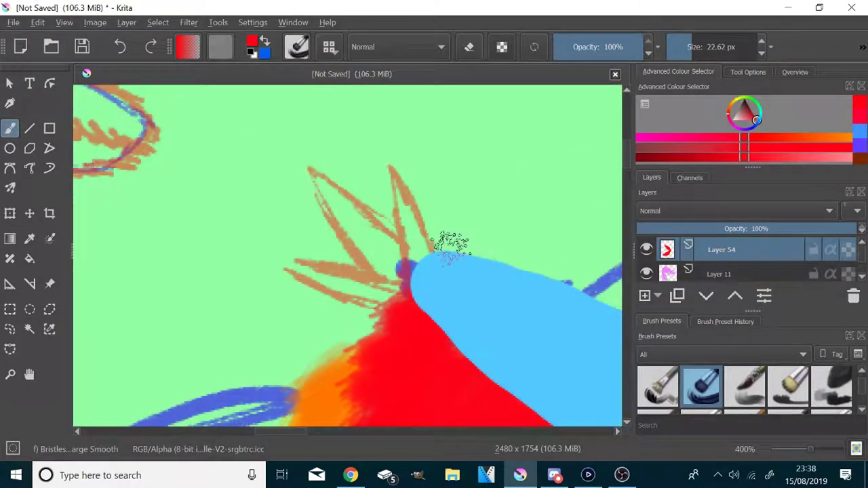
pyautogui.moveTo(444, 272)
pyautogui.mouseDown()
pyautogui.moveTo(408, 122)
pyautogui.moveTo(411, 214)
pyautogui.moveTo(387, 163)
pyautogui.moveTo(410, 179)
pyautogui.moveTo(334, 282)
pyautogui.moveTo(268, 278)
pyautogui.moveTo(353, 309)
pyautogui.moveTo(410, 286)
pyautogui.moveTo(353, 288)
pyautogui.mouseUp()
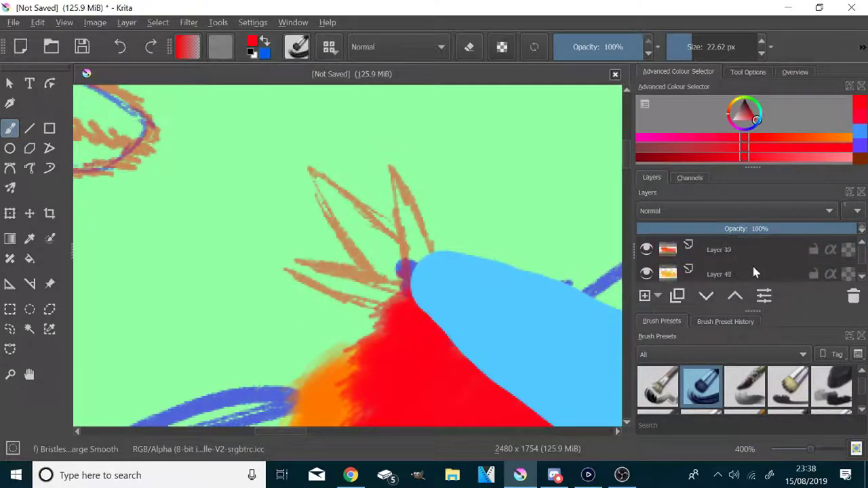
# - Paint two red feathers around each blue wing tip on a new layer above Layer 10
pyautogui.scroll(-3, 752, 263)
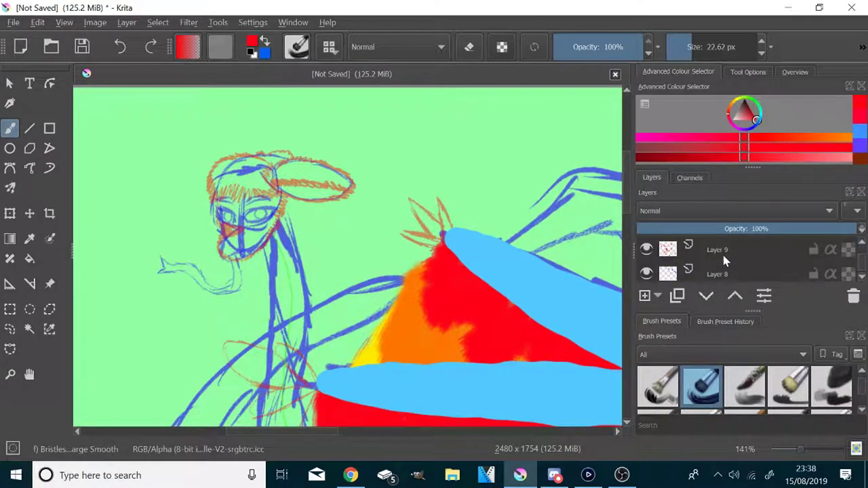
pyautogui.moveTo(650, 256)
pyautogui.click(705, 273)
pyautogui.click(646, 296)
pyautogui.scroll(3, 480, 255)
pyautogui.moveTo(427, 183)
pyautogui.mouseDown()
pyautogui.moveTo(382, 90)
pyautogui.moveTo(400, 180)
pyautogui.mouseUp()
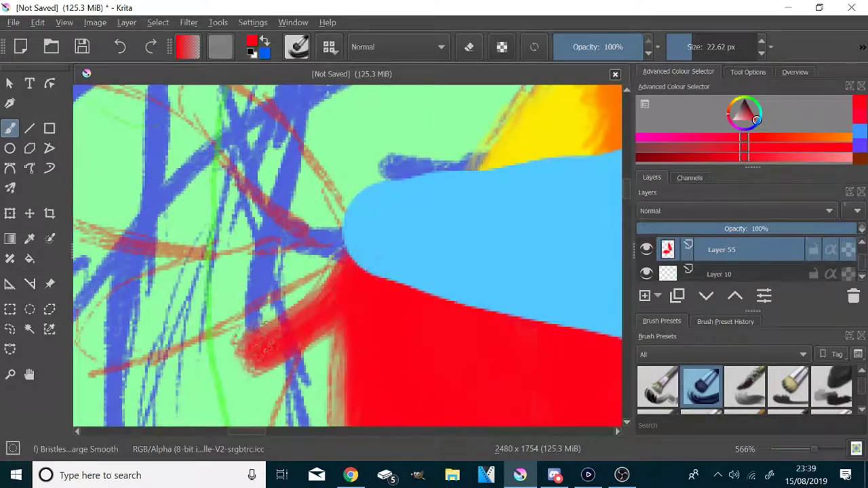
pyautogui.moveTo(261, 346)
pyautogui.mouseDown()
pyautogui.moveTo(329, 265)
pyautogui.moveTo(326, 193)
pyautogui.mouseUp()
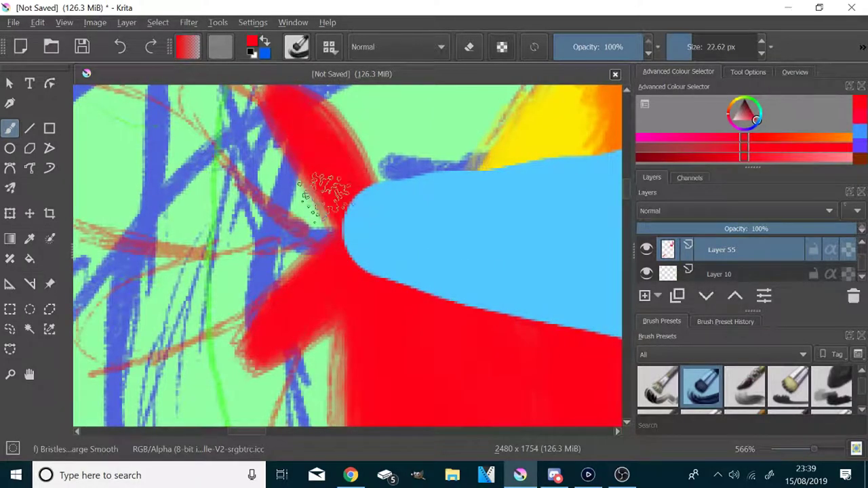
# - Paint orange feathers inside the red ones at both wing tips on a new layer above Layer 10
pyautogui.click(645, 297)
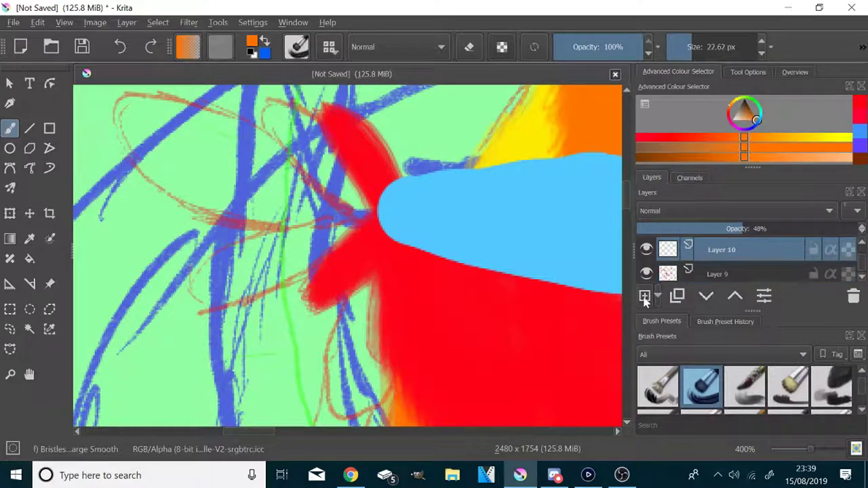
pyautogui.scroll(1, 346, 217)
pyautogui.moveTo(343, 168)
pyautogui.mouseDown()
pyautogui.moveTo(414, 258)
pyautogui.moveTo(312, 311)
pyautogui.moveTo(386, 280)
pyautogui.mouseUp()
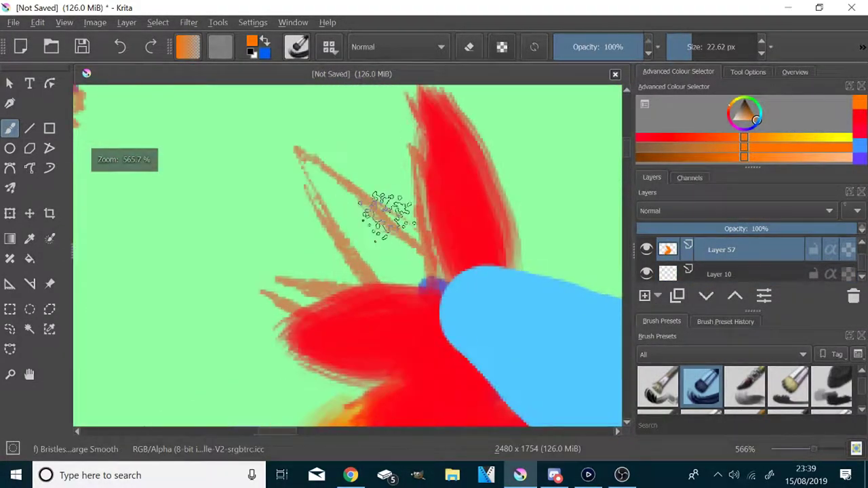
pyautogui.moveTo(407, 112); pyautogui.dragTo(377, 258)
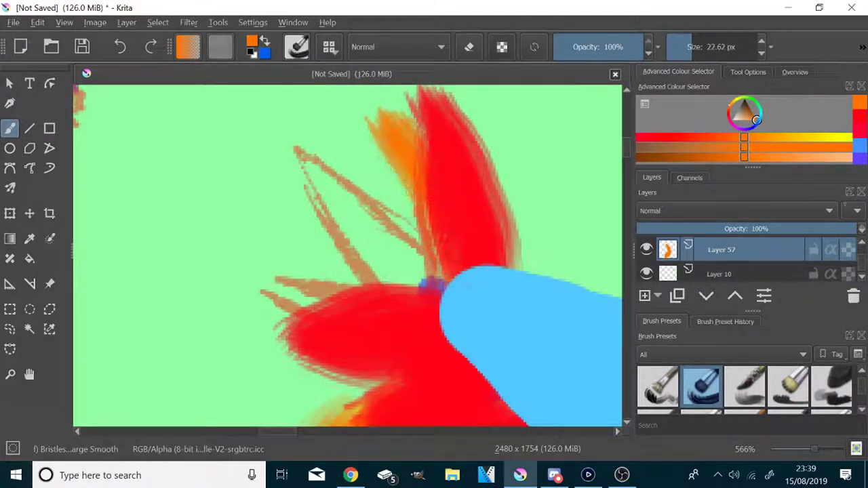
pyautogui.moveTo(407, 129); pyautogui.dragTo(434, 285)
pyautogui.moveTo(407, 224); pyautogui.dragTo(272, 285)
pyautogui.moveTo(414, 271); pyautogui.dragTo(284, 271)
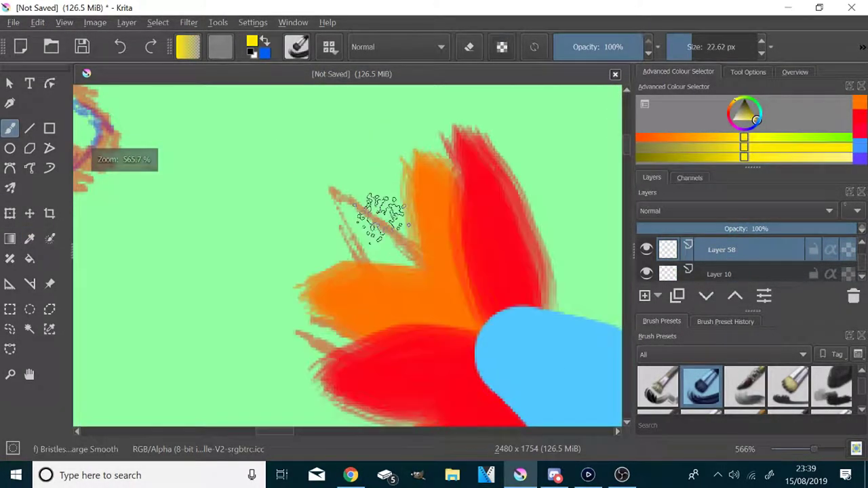
# - Paint yellow feathers between the orange ones at the wing tips on another new layer above Layer 10
pyautogui.moveTo(384, 217)
pyautogui.mouseDown()
pyautogui.moveTo(358, 129)
pyautogui.moveTo(340, 219)
pyautogui.moveTo(410, 246)
pyautogui.mouseUp()
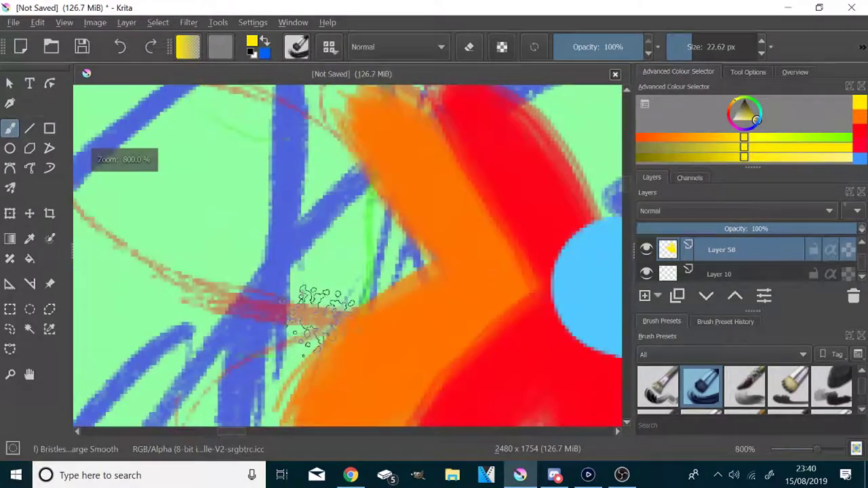
pyautogui.scroll(-2, 319, 319)
pyautogui.moveTo(417, 258)
pyautogui.mouseDown()
pyautogui.moveTo(307, 178)
pyautogui.moveTo(397, 261)
pyautogui.moveTo(299, 305)
pyautogui.mouseUp()
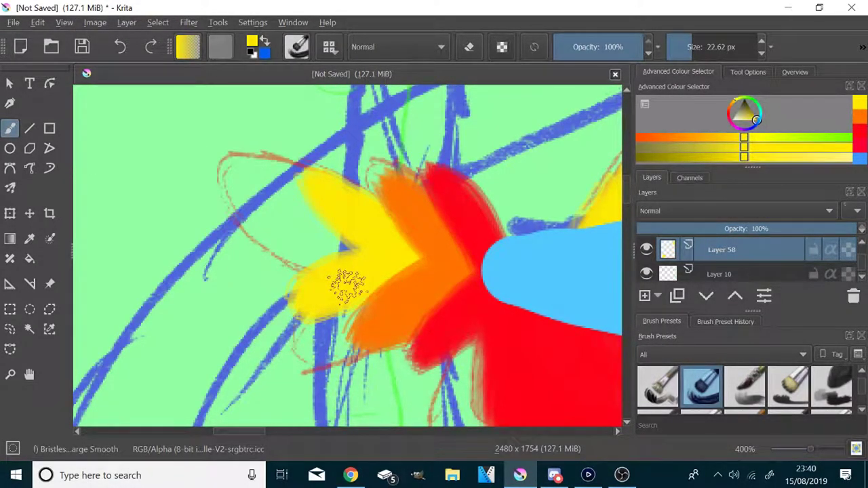
# - Paint a row of red feathers below the wing's yellow edge, over the brown thigh fur, on a new layer above Layer 53
pyautogui.scroll(3, 758, 268)
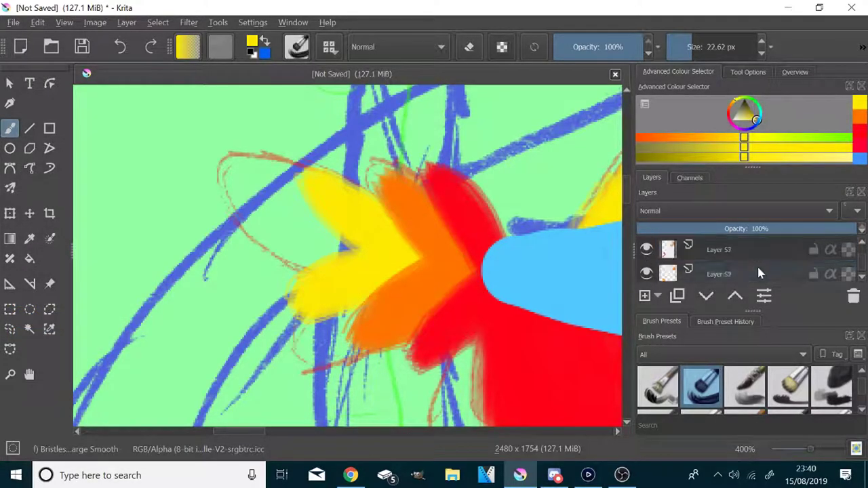
pyautogui.scroll(-2, 759, 274)
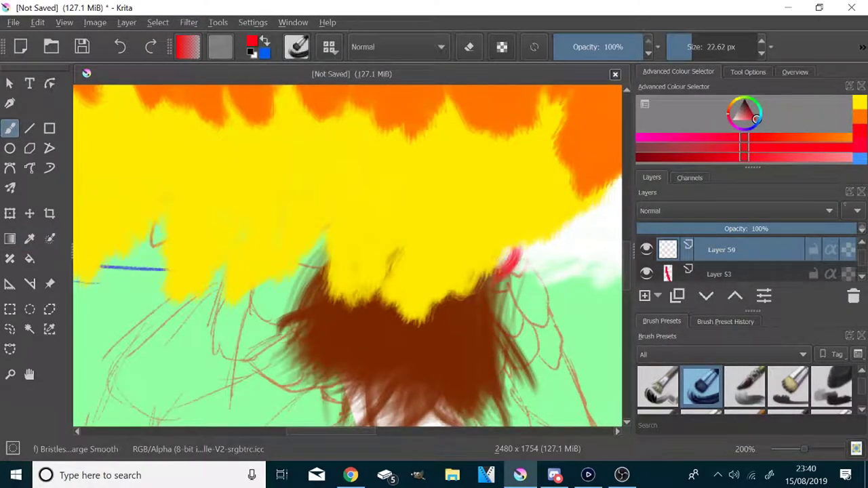
pyautogui.moveTo(340, 240); pyautogui.dragTo(379, 296)
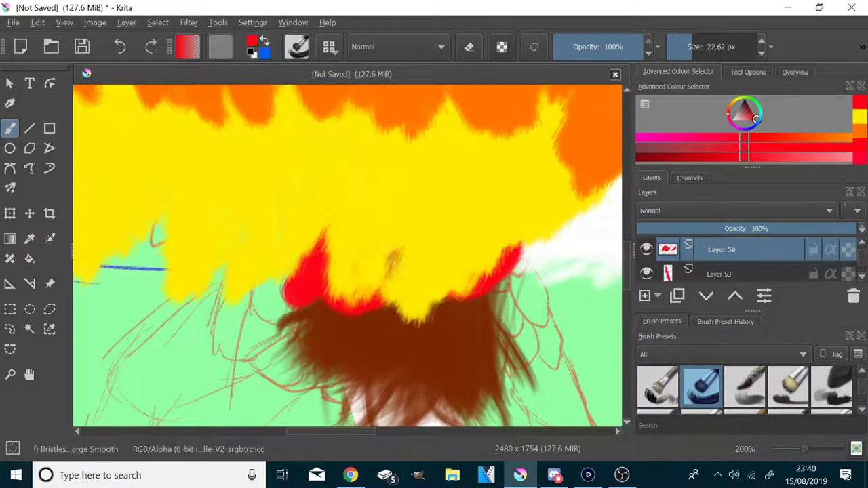
pyautogui.moveTo(531, 262); pyautogui.dragTo(528, 288)
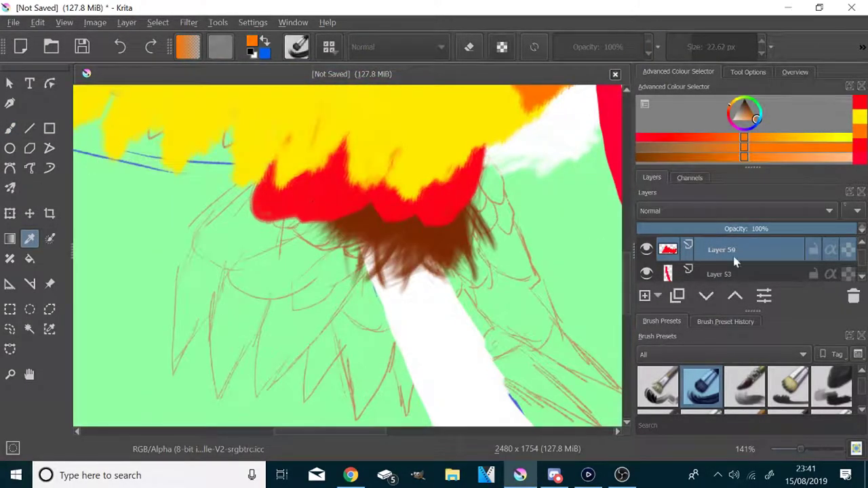
# - Outline an orange feather band below the red row on a new layer above Layer 53 and fill it with an 81.94 px brush
pyautogui.click(644, 296)
pyautogui.press('b')
pyautogui.moveTo(463, 215); pyautogui.dragTo(372, 208)
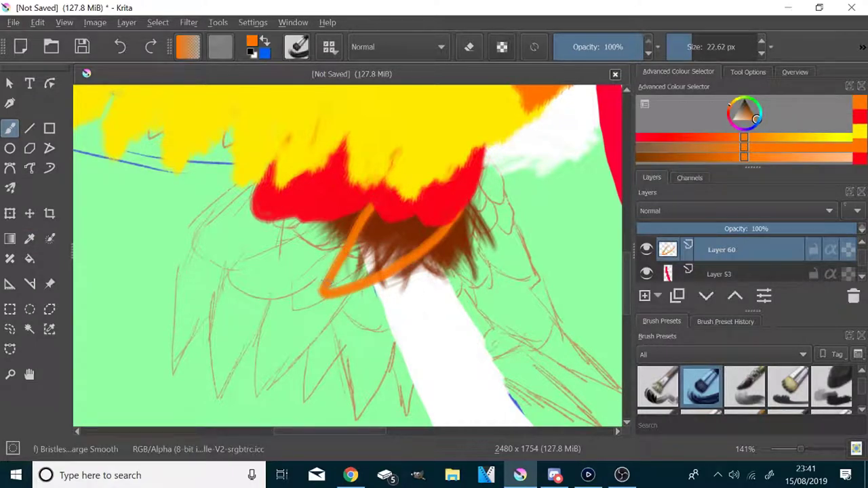
pyautogui.moveTo(322, 296); pyautogui.dragTo(273, 222)
pyautogui.moveTo(250, 192); pyautogui.dragTo(257, 277)
pyautogui.click(706, 52)
pyautogui.moveTo(340, 227); pyautogui.dragTo(372, 230)
pyautogui.moveTo(427, 218)
pyautogui.mouseDown()
pyautogui.moveTo(325, 279)
pyautogui.moveTo(230, 224)
pyautogui.moveTo(285, 299)
pyautogui.mouseUp()
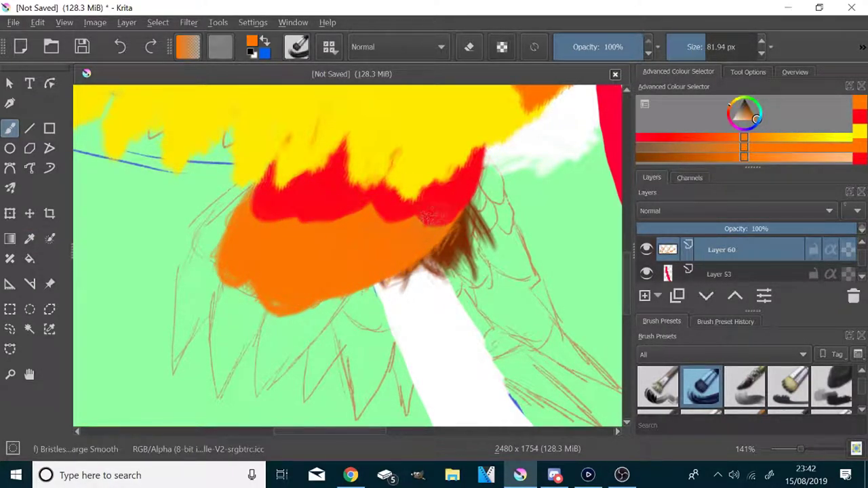
pyautogui.moveTo(435, 216); pyautogui.dragTo(312, 278)
# - Outline long pointed yellow feathers below the orange band on a new layer above Layer 53 with an 18.11 px brush
pyautogui.press('Insert')
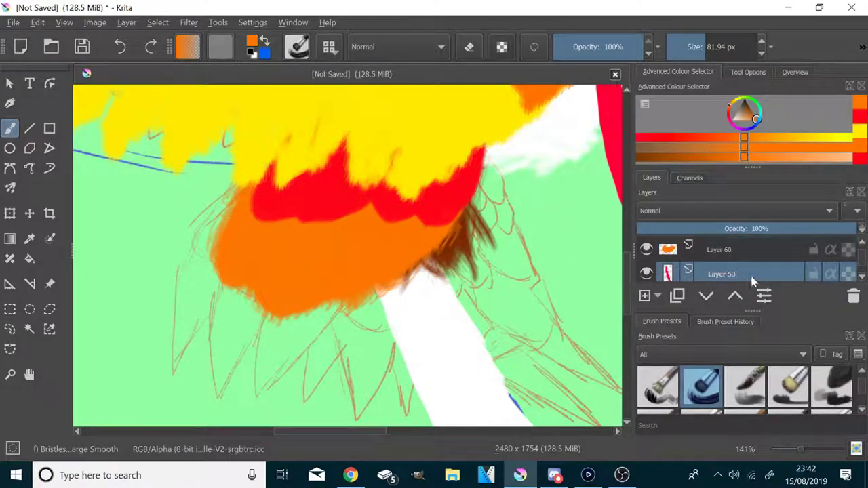
pyautogui.keyDown('ctrl'); pyautogui.click(333, 120); pyautogui.keyUp('ctrl')
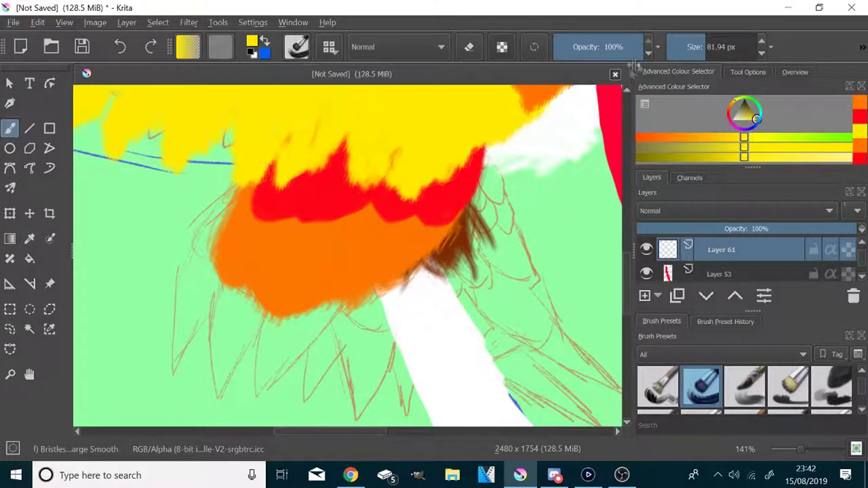
pyautogui.moveTo(451, 224)
pyautogui.mouseDown()
pyautogui.moveTo(362, 360)
pyautogui.moveTo(358, 325)
pyautogui.moveTo(316, 405)
pyautogui.mouseUp()
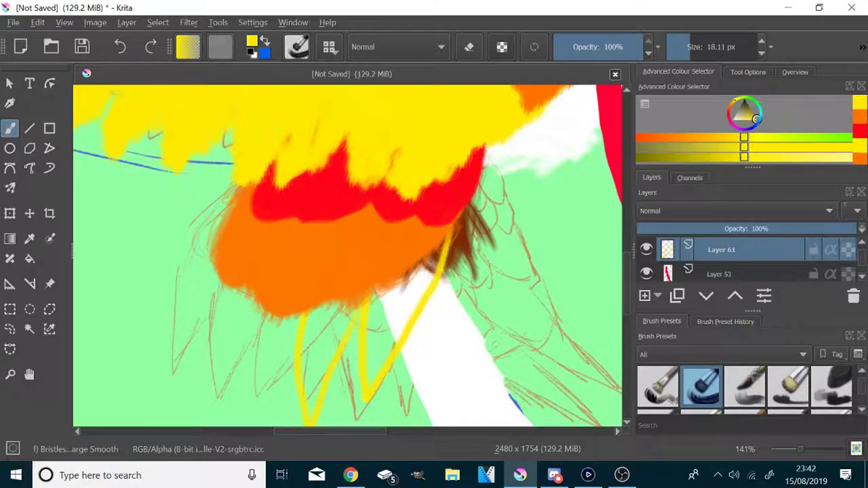
pyautogui.scroll(2, 415, 247)
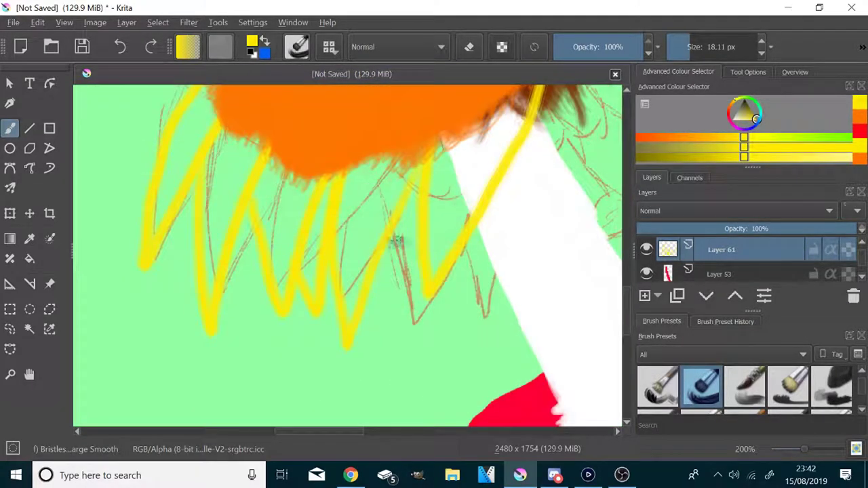
# - Enlarge the brush to 87.79 px and fill the upper part of the yellow feathers along the orange band
pyautogui.click(706, 47)
pyautogui.moveTo(407, 180)
pyautogui.mouseDown()
pyautogui.moveTo(296, 193)
pyautogui.moveTo(200, 115)
pyautogui.moveTo(261, 163)
pyautogui.moveTo(488, 136)
pyautogui.mouseUp()
pyautogui.scroll(1, 486, 105)
pyautogui.moveTo(371, 307); pyautogui.dragTo(403, 274)
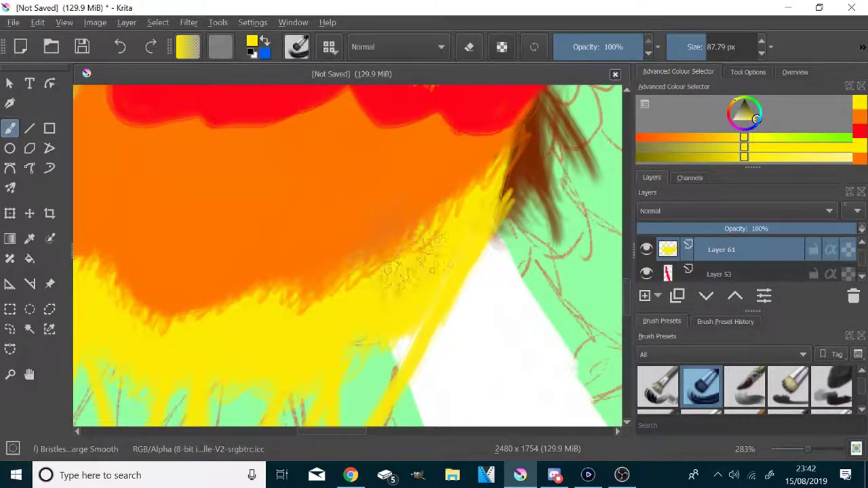
# - Reduce the brush to 18.11 px and fill the outlined yellow feathers farthest from the white hind leg
pyautogui.click(690, 49)
pyautogui.scroll(-3, 412, 281)
pyautogui.scroll(4, 326, 203)
pyautogui.moveTo(341, 136); pyautogui.dragTo(341, 178)
pyautogui.moveTo(379, 262); pyautogui.dragTo(375, 360)
pyautogui.scroll(-4, 399, 319)
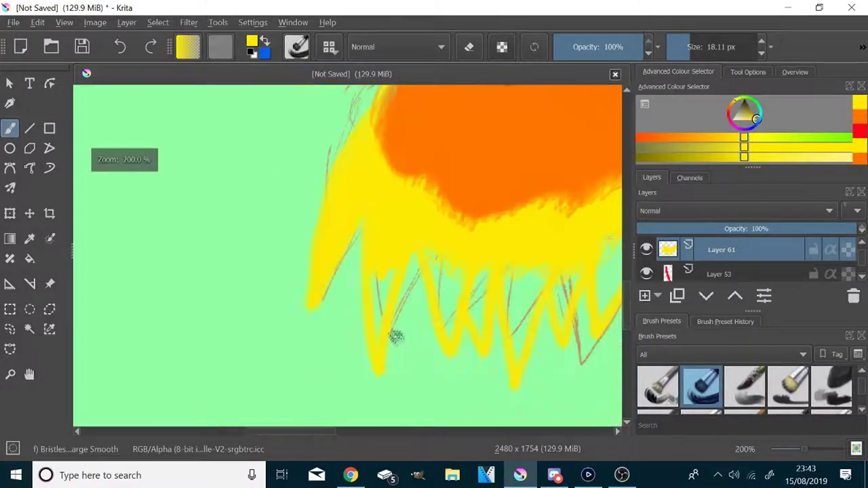
pyautogui.scroll(4, 416, 268)
pyautogui.scroll(-4, 477, 208)
pyautogui.scroll(2, 455, 147)
pyautogui.scroll(-2, 455, 147)
pyautogui.scroll(4, 461, 116)
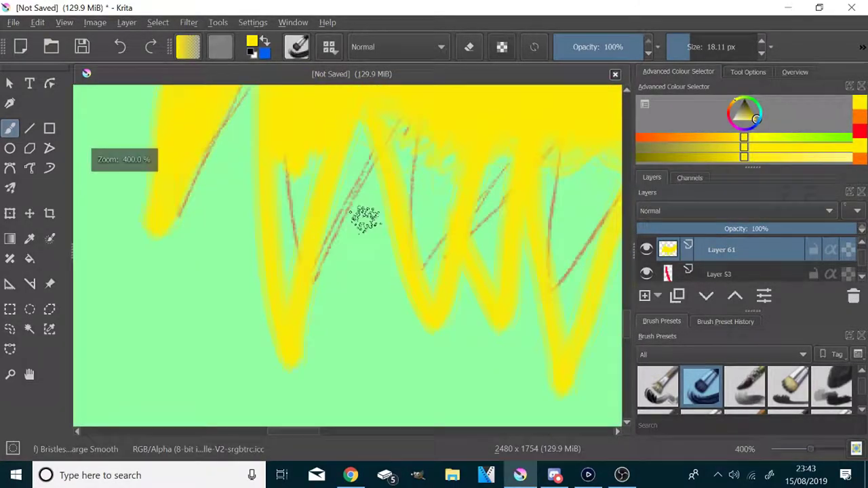
pyautogui.moveTo(283, 165); pyautogui.dragTo(281, 212)
pyautogui.moveTo(460, 165); pyautogui.dragTo(495, 149)
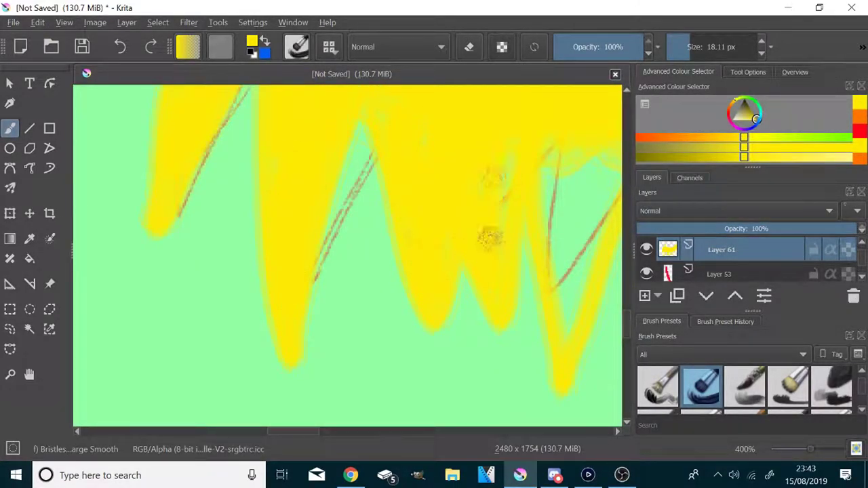
# - Fill the remaining yellow feathers, up to the one overlapping the white hind leg
pyautogui.scroll(-2, 429, 155)
pyautogui.scroll(3, 551, 162)
pyautogui.moveTo(550, 116)
pyautogui.mouseDown()
pyautogui.moveTo(552, 193)
pyautogui.moveTo(511, 234)
pyautogui.moveTo(539, 148)
pyautogui.mouseUp()
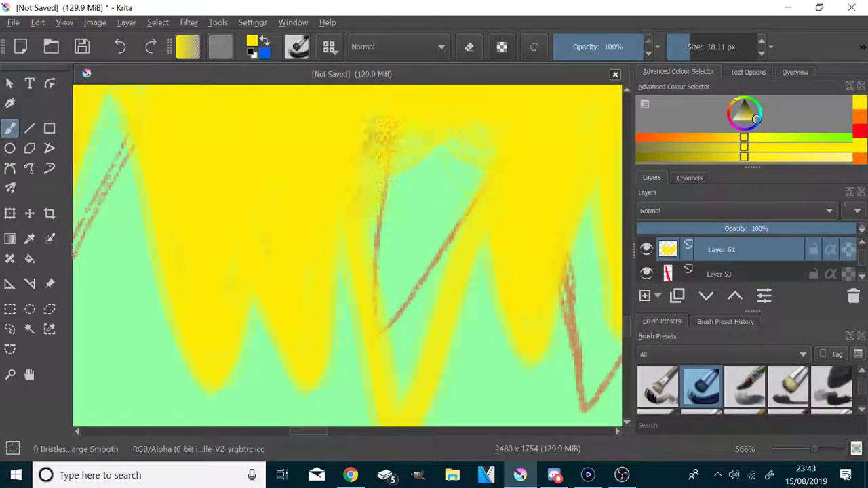
pyautogui.moveTo(382, 132); pyautogui.dragTo(424, 251)
pyautogui.scroll(-1, 471, 181)
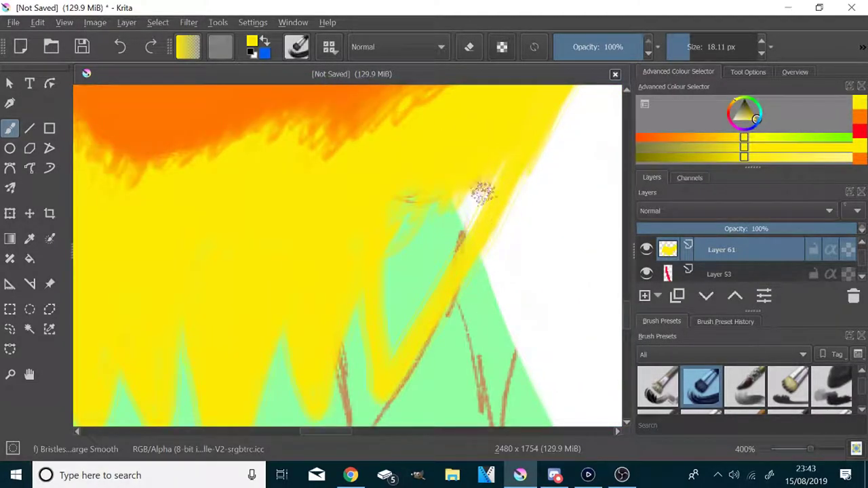
pyautogui.scroll(-2, 390, 199)
pyautogui.scroll(3, 445, 167)
pyautogui.moveTo(498, 170); pyautogui.dragTo(378, 337)
pyautogui.scroll(-3, 462, 337)
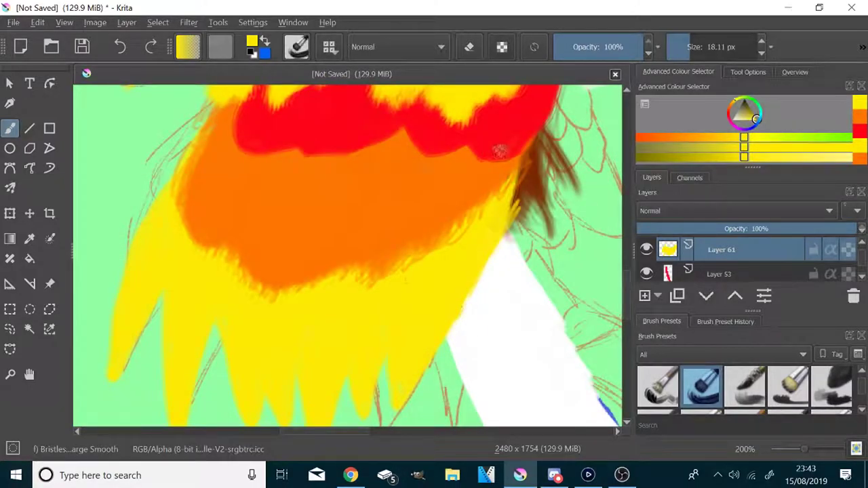
# - Fill the gaps in the pointed yellow feathers and touch up their outer edge beside the orange band
pyautogui.scroll(1, 380, 367)
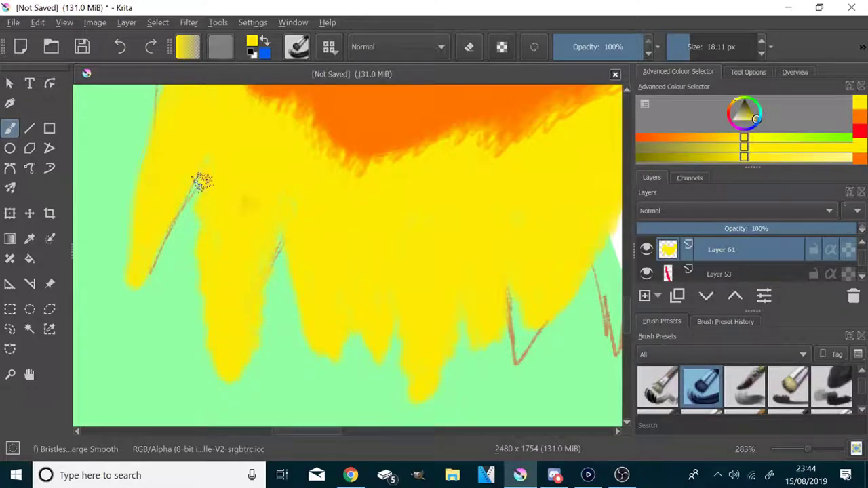
pyautogui.scroll(-2, 150, 164)
pyautogui.scroll(3, 162, 147)
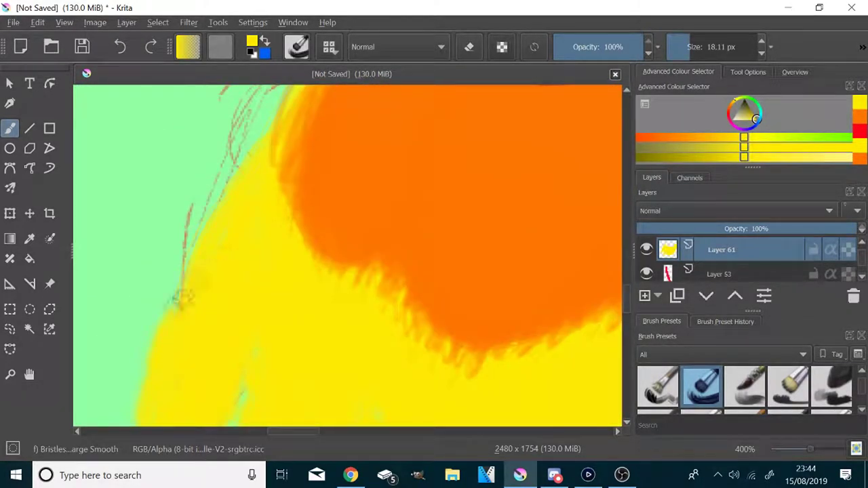
pyautogui.scroll(-2, 264, 134)
pyautogui.scroll(3, 330, 223)
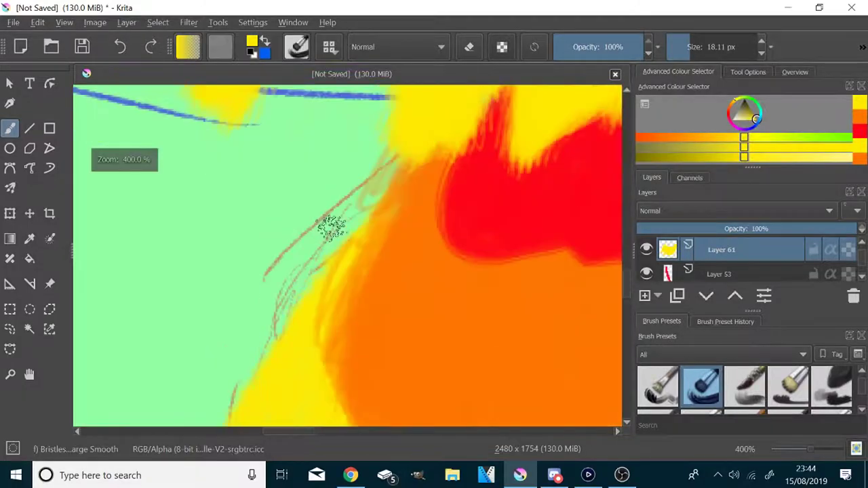
pyautogui.scroll(-6, 329, 223)
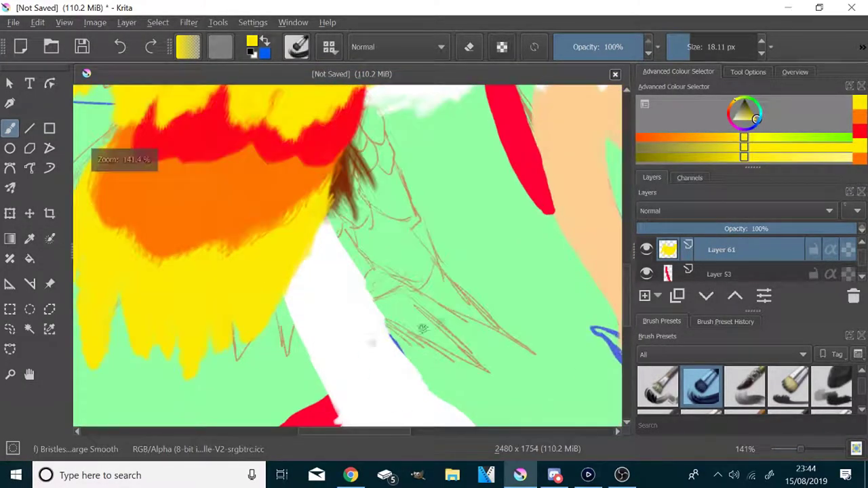
# - Paint extra pointed yellow feathers beside the white hind leg on a new layer directly above Layer 10
pyautogui.scroll(-1, 760, 268)
pyautogui.scroll(3, 761, 271)
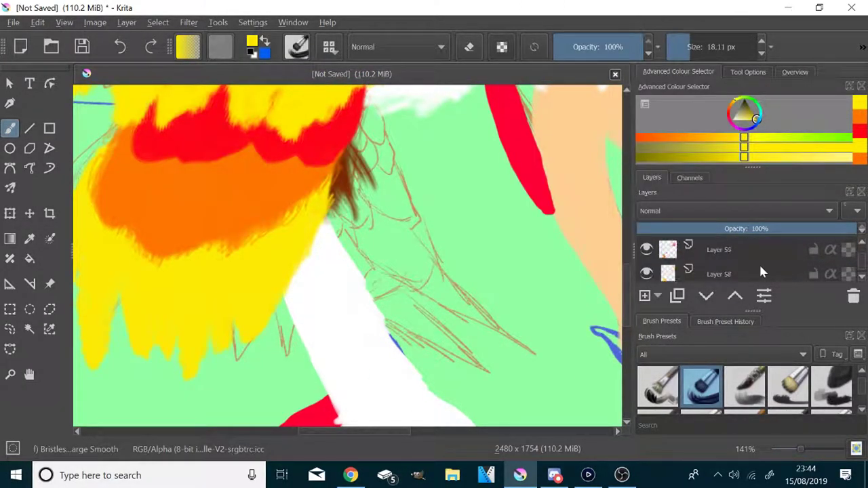
pyautogui.scroll(2, 277, 345)
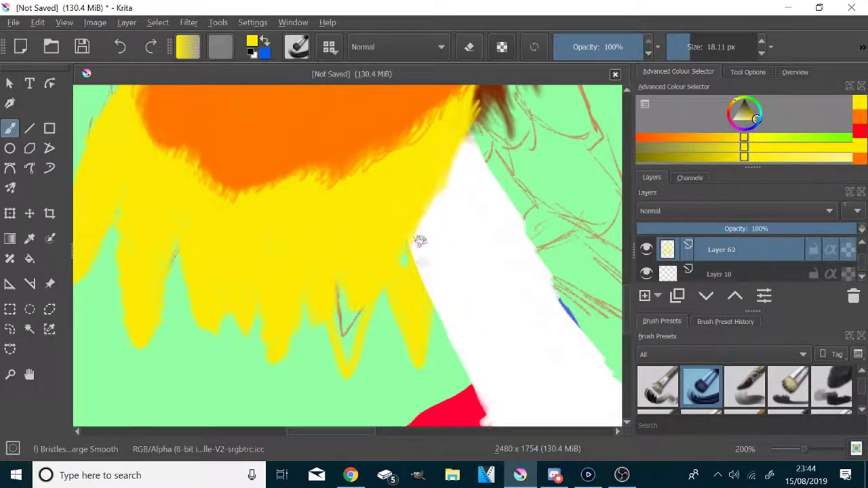
pyautogui.scroll(-1, 353, 296)
# - Add a new layer above Layer 10, sample the red and paint red feathers around the brown fur above the hind leg
pyautogui.click(645, 296)
pyautogui.keyDown('ctrl'); pyautogui.click(147, 132); pyautogui.keyUp('ctrl')
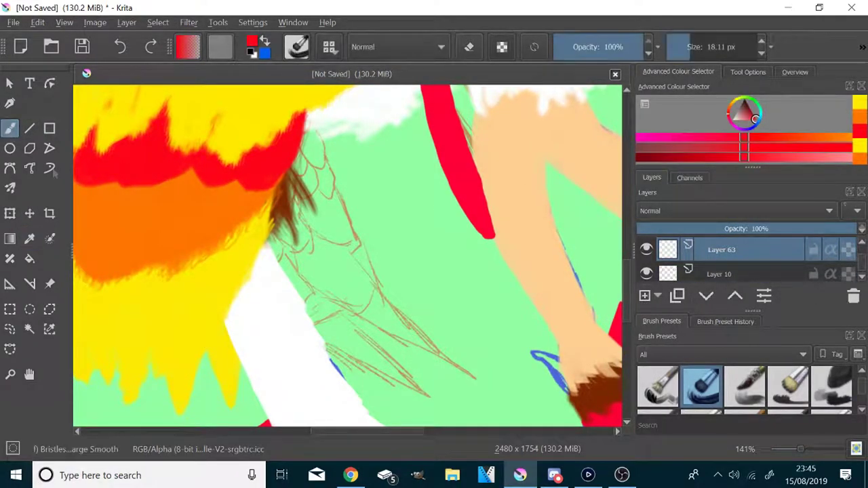
pyautogui.moveTo(316, 134)
pyautogui.mouseDown()
pyautogui.moveTo(330, 192)
pyautogui.moveTo(298, 212)
pyautogui.mouseUp()
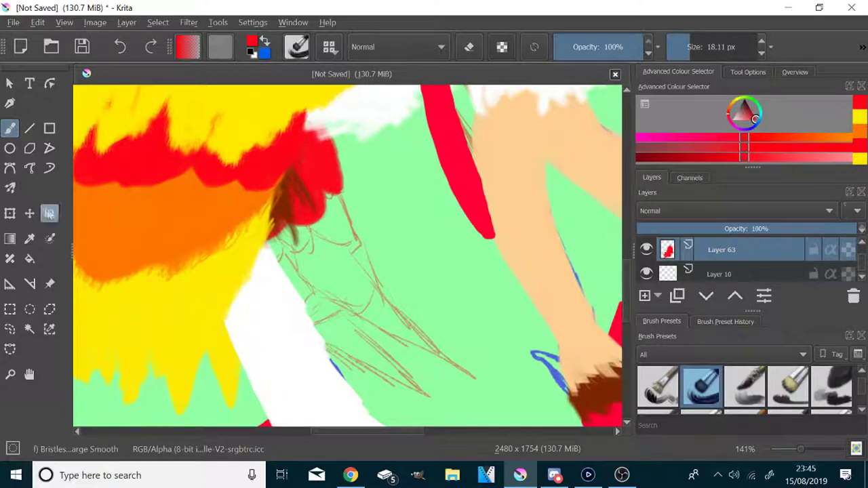
# - Sample the orange and paint pointed orange feathers below the new red ones, along the white hind leg, on another new layer
pyautogui.click(29, 239)
pyautogui.click(92, 295)
pyautogui.click(6, 146)
pyautogui.click(29, 239)
pyautogui.click(95, 244)
pyautogui.click(8, 133)
pyautogui.moveTo(341, 169)
pyautogui.mouseDown()
pyautogui.moveTo(378, 256)
pyautogui.moveTo(337, 264)
pyautogui.mouseUp()
pyautogui.hotkey('ctrl', 'z')
pyautogui.hotkey('ctrl', 'z')
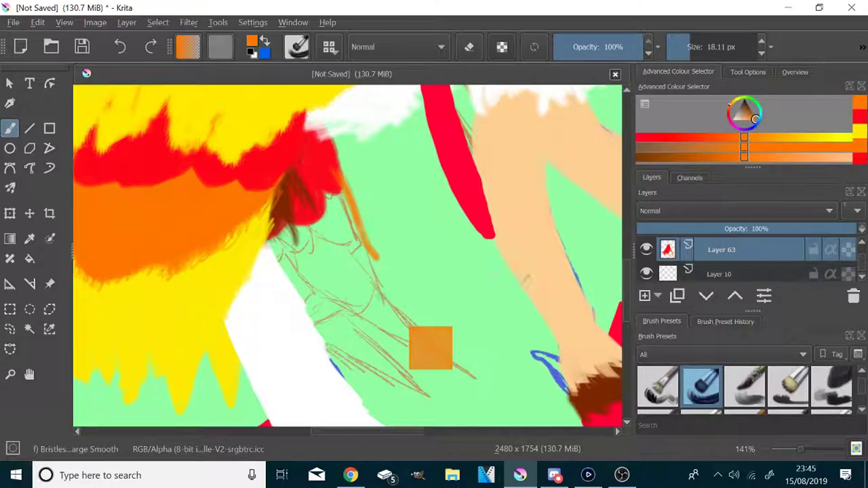
pyautogui.click(645, 296)
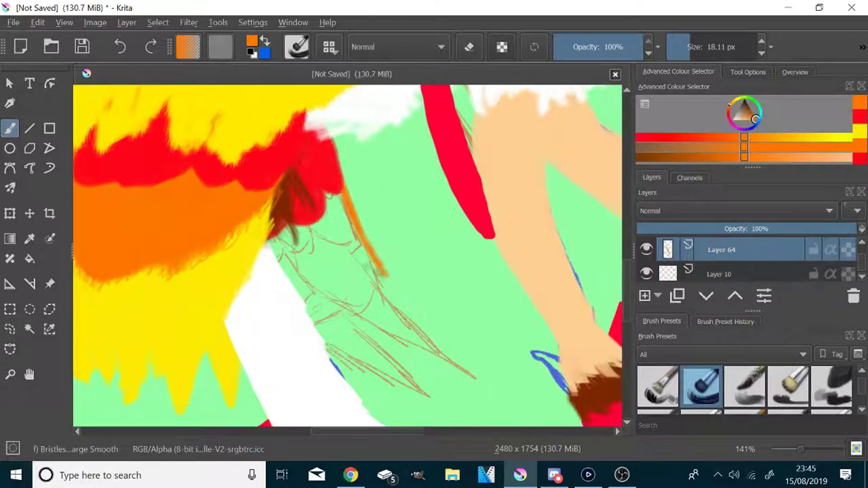
pyautogui.moveTo(279, 232); pyautogui.dragTo(343, 324)
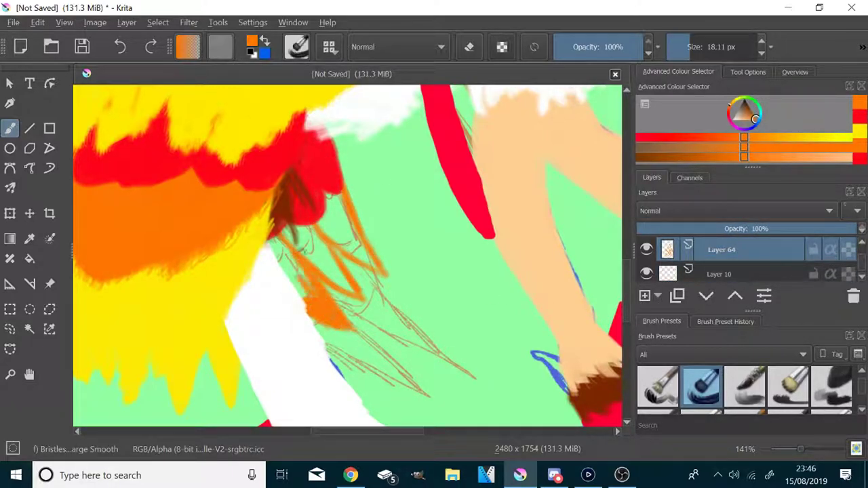
pyautogui.moveTo(272, 235); pyautogui.dragTo(334, 278)
pyautogui.moveTo(325, 198); pyautogui.dragTo(377, 270)
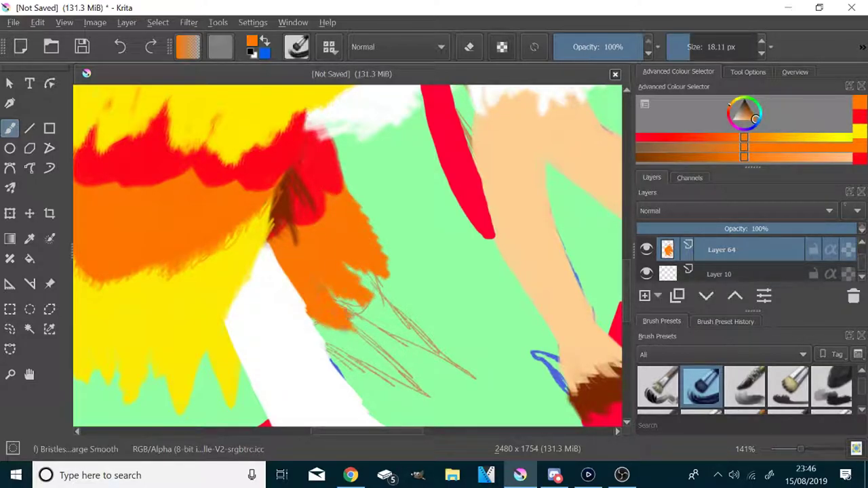
# - Add a new layer, sample the yellow and paint long pointed yellow feathers below the orange ones along the hind leg
pyautogui.click(646, 296)
pyautogui.press('p')
pyautogui.click(178, 284)
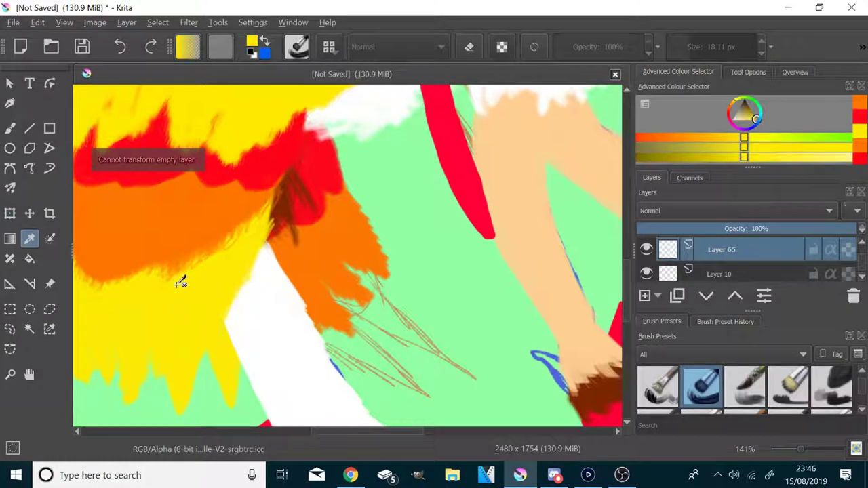
pyautogui.press('b')
pyautogui.scroll(1, 294, 349)
pyautogui.moveTo(525, 301); pyautogui.dragTo(359, 237)
pyautogui.moveTo(385, 263)
pyautogui.mouseDown()
pyautogui.moveTo(487, 372)
pyautogui.moveTo(338, 332)
pyautogui.mouseUp()
pyautogui.moveTo(475, 283)
pyautogui.mouseDown()
pyautogui.moveTo(456, 251)
pyautogui.moveTo(397, 206)
pyautogui.mouseUp()
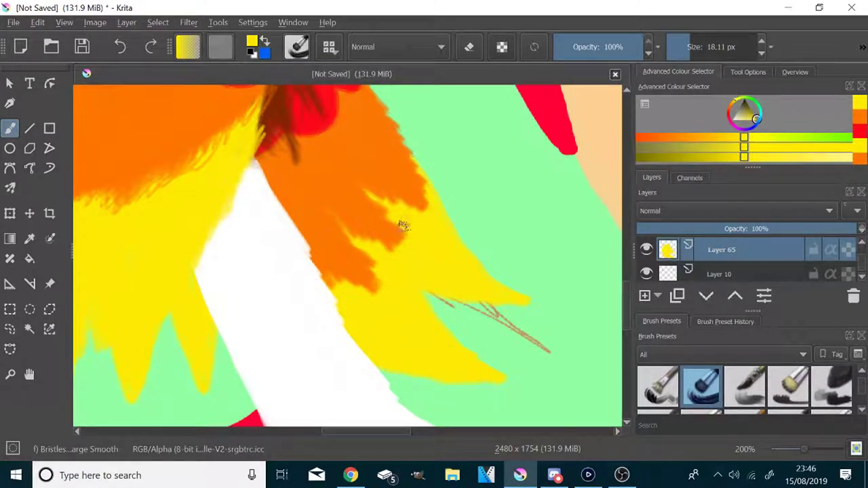
# - Outline the sketched snake-like neck in white on a new layer above Layer 10 with the Basic-1 brush at 13.96 px
pyautogui.scroll(-7, 403, 227)
pyautogui.scroll(3, 350, 228)
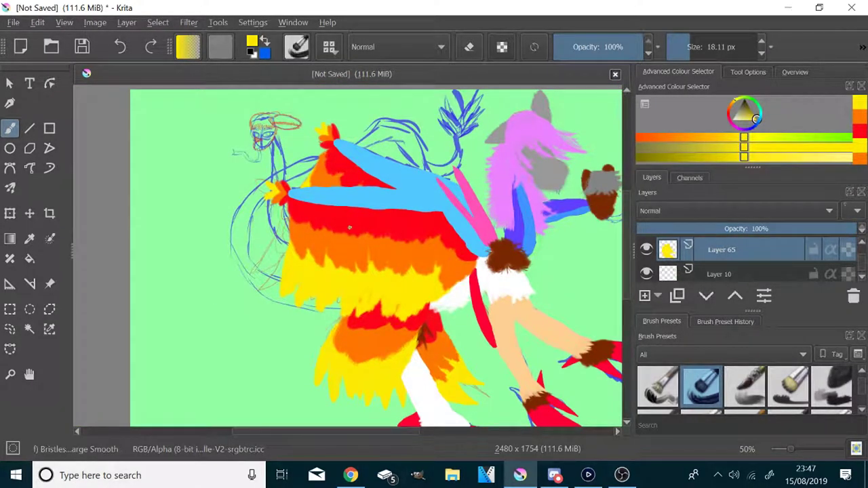
pyautogui.click(719, 274)
pyautogui.click(644, 296)
pyautogui.scroll(5, 832, 387)
pyautogui.click(832, 388)
pyautogui.click(689, 47)
pyautogui.scroll(1, 250, 254)
pyautogui.moveTo(212, 199); pyautogui.dragTo(230, 227)
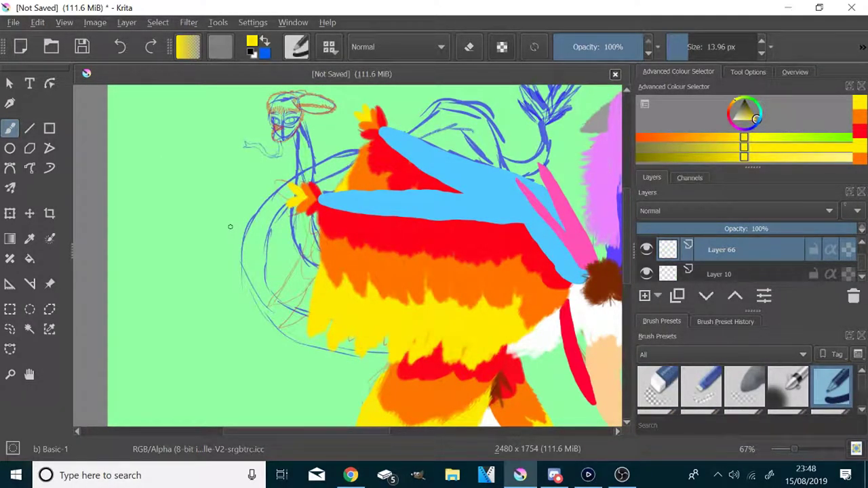
pyautogui.click(731, 121)
pyautogui.scroll(1, 250, 207)
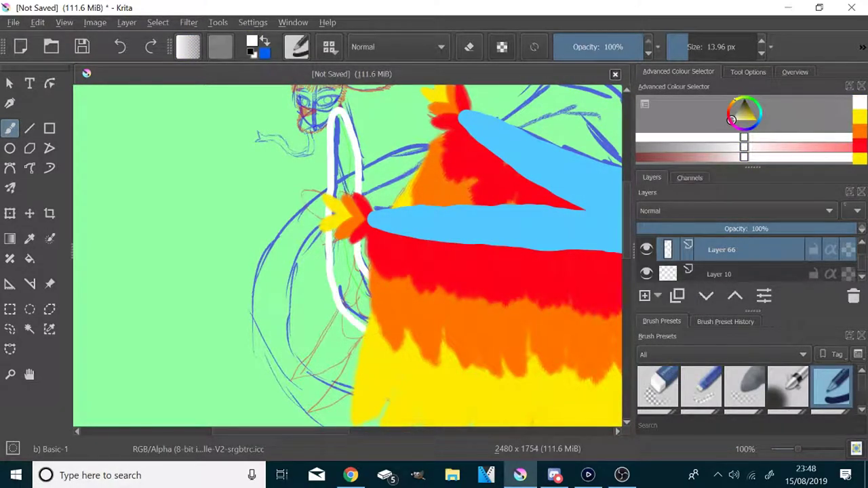
pyautogui.hotkey('ctrl', 'z')
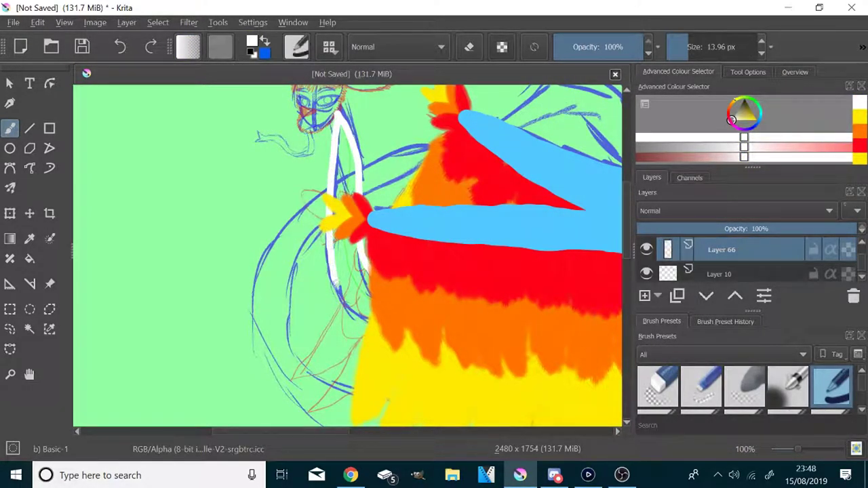
# - Enlarge the brush to 20.28 px and fill the neck with white down to the wing feathers
pyautogui.click(700, 51)
pyautogui.scroll(1, 393, 129)
pyautogui.moveTo(290, 133); pyautogui.dragTo(295, 181)
pyautogui.hotkey('ctrl', 'z')
pyautogui.click(691, 51)
pyautogui.moveTo(288, 120)
pyautogui.mouseDown()
pyautogui.moveTo(312, 213)
pyautogui.moveTo(291, 203)
pyautogui.moveTo(281, 217)
pyautogui.moveTo(289, 366)
pyautogui.moveTo(310, 387)
pyautogui.mouseUp()
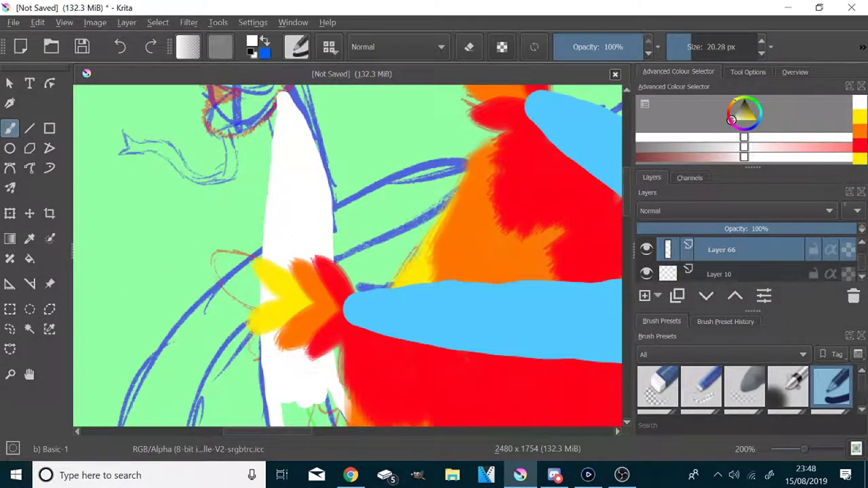
pyautogui.press('1')
pyautogui.scroll(1, 298, 332)
pyautogui.moveTo(313, 343); pyautogui.dragTo(281, 267)
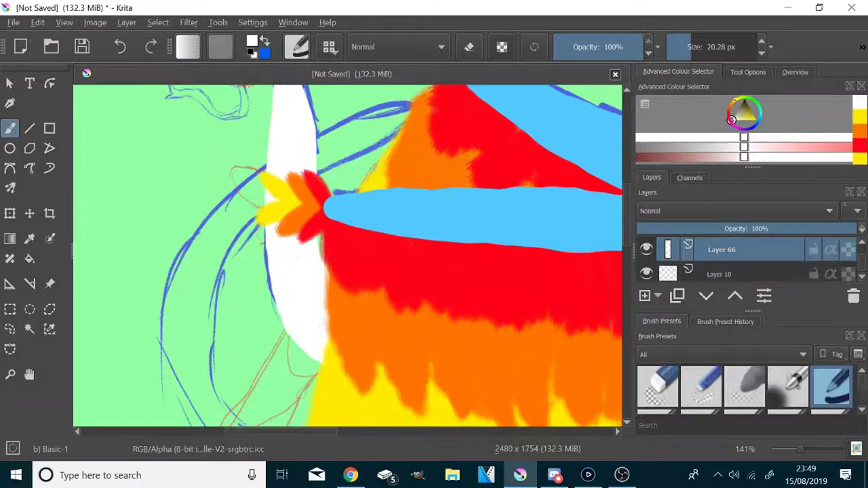
# - Hide the wing-tip feather layers and the front wing's red, orange and yellow feather bands
pyautogui.scroll(-2, 401, 371)
pyautogui.scroll(3, 340, 234)
pyautogui.scroll(-1, 318, 212)
pyautogui.scroll(2, 318, 141)
pyautogui.scroll(-4, 467, 248)
pyautogui.scroll(-5, 689, 253)
pyautogui.click(648, 249)
pyautogui.click(648, 249)
pyautogui.scroll(-6, 648, 248)
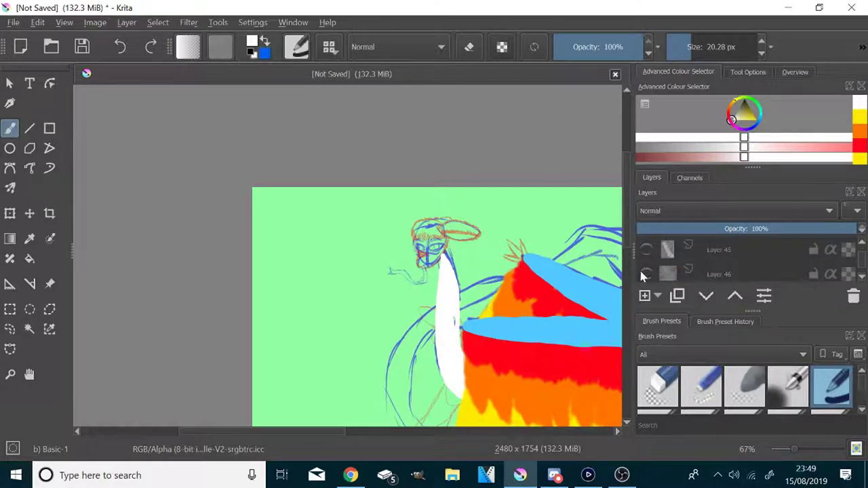
pyautogui.scroll(-4, 648, 251)
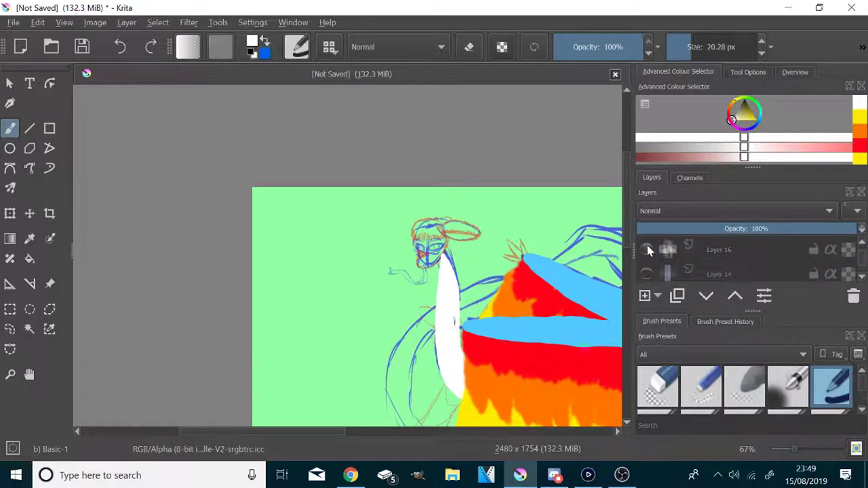
pyautogui.click(648, 250)
pyautogui.scroll(-2, 648, 250)
pyautogui.click(649, 250)
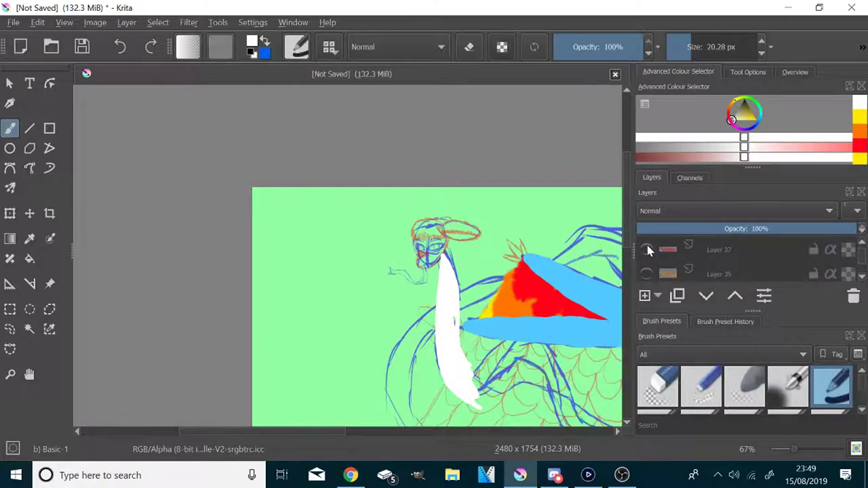
# - Hide the remaining painted layers, including the rear wing's feathers and the blue wing arms, leaving the neck and sketch
pyautogui.scroll(-2, 649, 250)
pyautogui.click(649, 250)
pyautogui.click(648, 273)
pyautogui.scroll(-2, 652, 258)
pyautogui.click(647, 271)
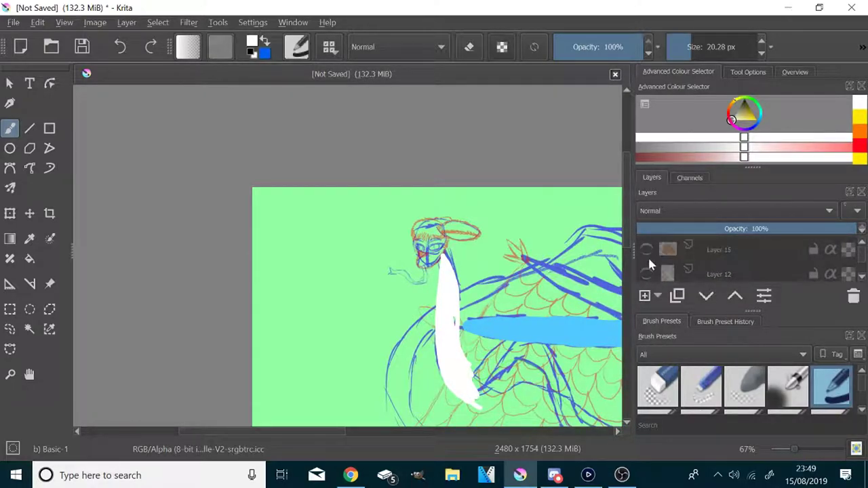
pyautogui.scroll(-1, 650, 259)
pyautogui.click(648, 257)
pyautogui.scroll(-6, 740, 263)
pyautogui.scroll(-2, 557, 308)
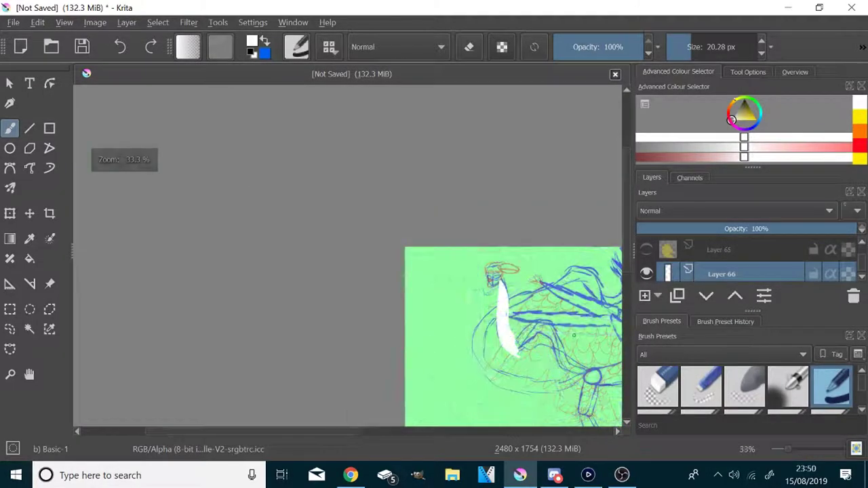
# - Select the white neck area with the contiguous selection and paint a bright green stripe down its outer edge
pyautogui.scroll(5, 570, 335)
pyautogui.moveTo(358, 227); pyautogui.dragTo(363, 253)
pyautogui.scroll(-2, 363, 281)
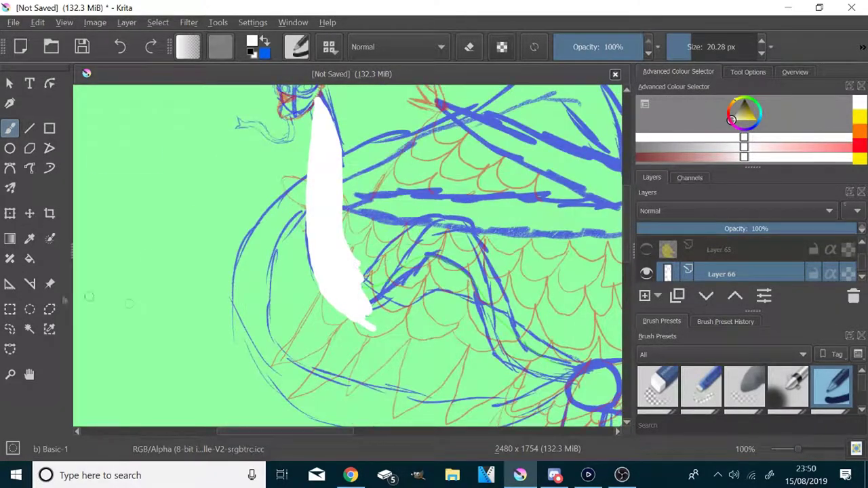
pyautogui.click(30, 329)
pyautogui.click(326, 195)
pyautogui.click(756, 120)
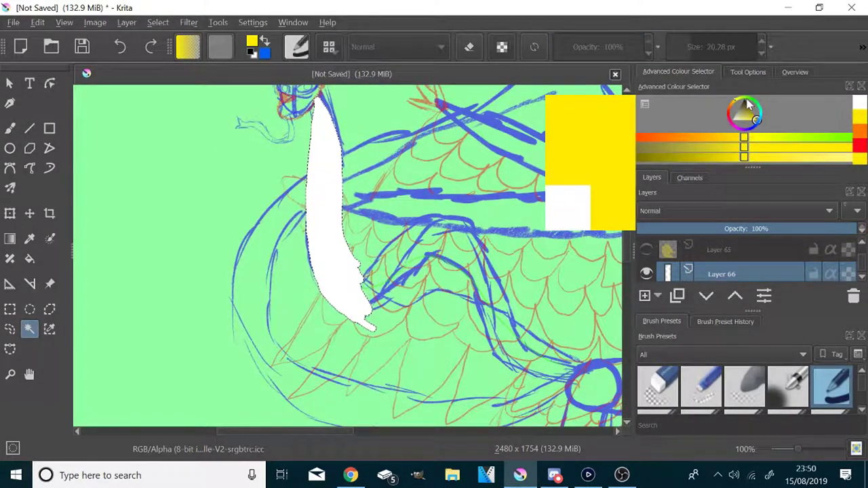
pyautogui.click(751, 101)
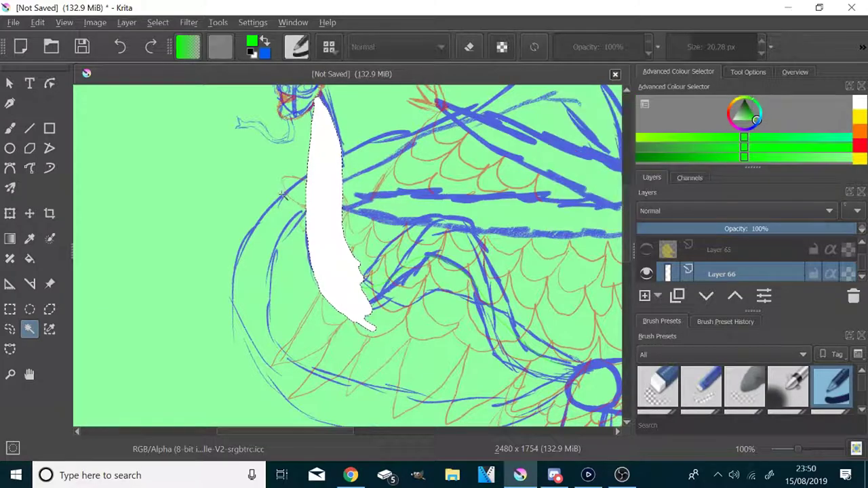
pyautogui.scroll(1, 278, 169)
pyautogui.click(15, 128)
pyautogui.scroll(-2, 468, 197)
pyautogui.scroll(1, 435, 171)
pyautogui.moveTo(357, 133); pyautogui.dragTo(359, 299)
# - Show the wing-tip feathers and the lower feather layers again
pyautogui.scroll(3, 643, 250)
pyautogui.click(644, 250)
pyautogui.scroll(1, 643, 250)
pyautogui.click(643, 250)
pyautogui.scroll(1, 643, 249)
pyautogui.click(643, 250)
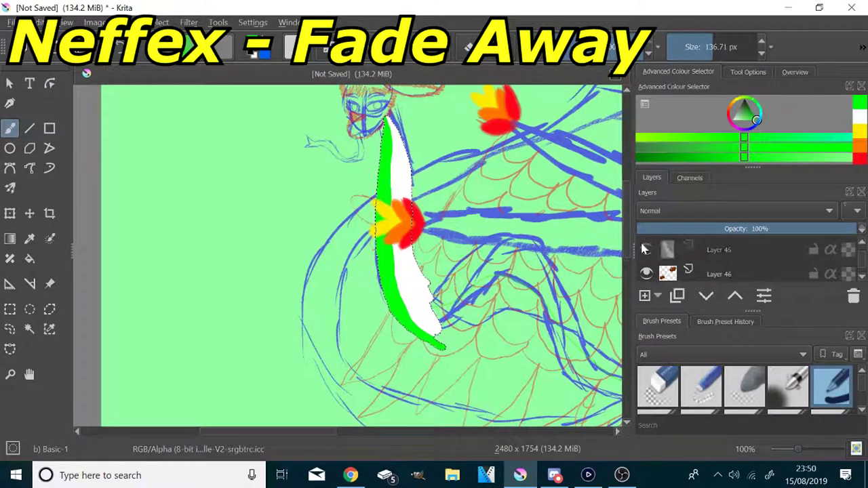
pyautogui.scroll(-3, 646, 250)
pyautogui.click(646, 250)
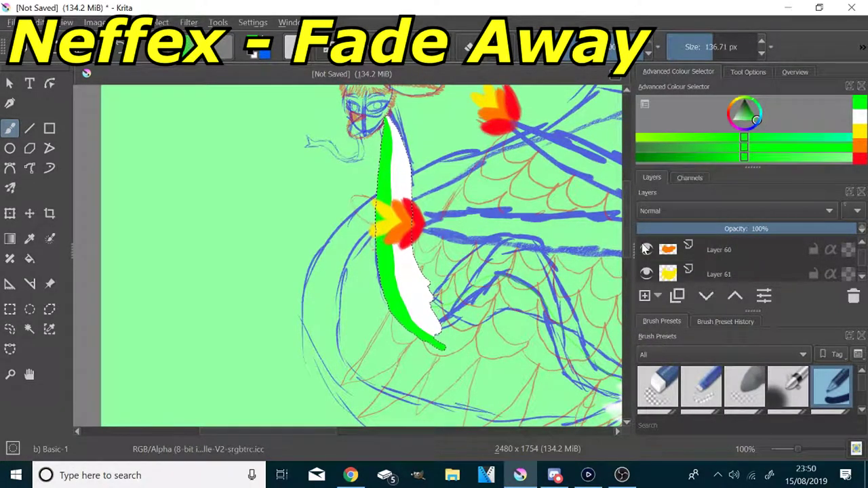
pyautogui.scroll(-3, 646, 250)
pyautogui.click(646, 249)
# - Show the remaining hidden body, fur, wing arm and wing feather layers again
pyautogui.scroll(10, 702, 267)
pyautogui.scroll(5, 649, 253)
pyautogui.click(649, 253)
pyautogui.scroll(1, 649, 252)
pyautogui.click(648, 252)
pyautogui.scroll(1, 648, 252)
pyautogui.click(647, 251)
pyautogui.click(643, 272)
pyautogui.scroll(2, 647, 273)
pyautogui.click(647, 274)
pyautogui.click(649, 254)
pyautogui.scroll(1, 650, 253)
pyautogui.click(649, 254)
pyautogui.scroll(1, 648, 252)
pyautogui.scroll(-1, 648, 252)
pyautogui.click(648, 251)
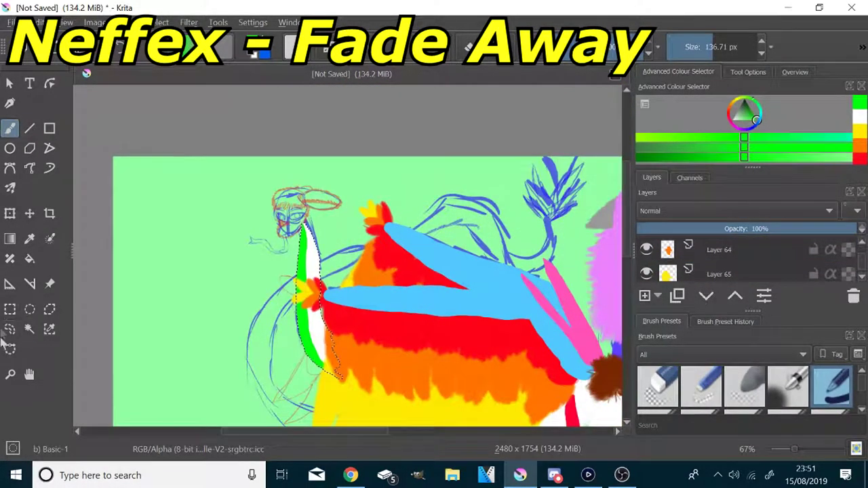
# - Paint the sketched head white on a new layer above Layer 66 with the smooth bristle brush at 12.53 px
pyautogui.click(29, 329)
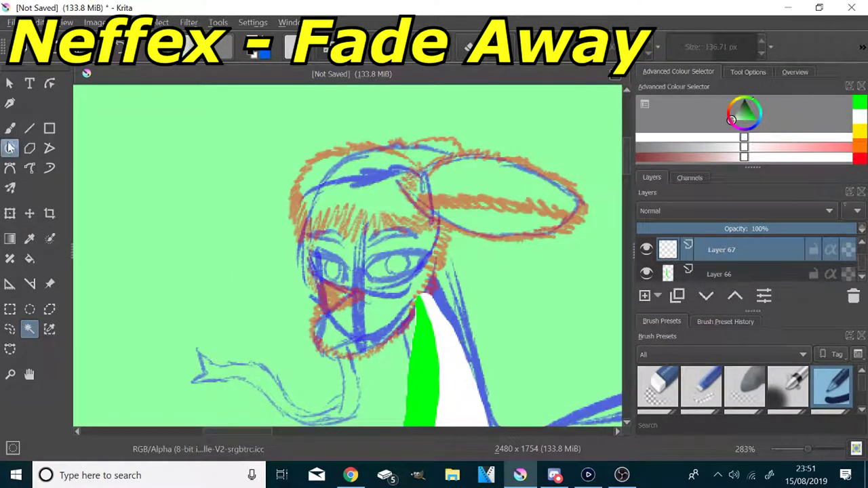
pyautogui.click(10, 129)
pyautogui.scroll(-4, 706, 388)
pyautogui.click(701, 387)
pyautogui.click(692, 48)
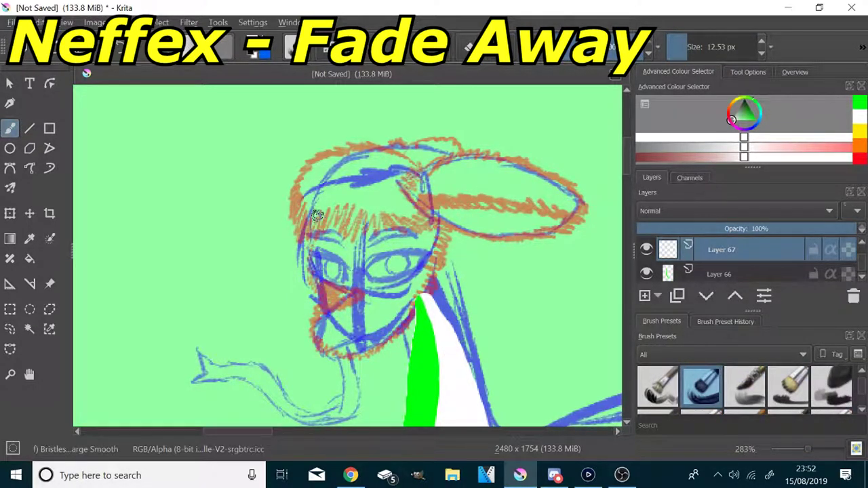
pyautogui.moveTo(433, 229)
pyautogui.mouseDown()
pyautogui.moveTo(395, 155)
pyautogui.moveTo(334, 162)
pyautogui.moveTo(313, 299)
pyautogui.moveTo(334, 351)
pyautogui.moveTo(434, 285)
pyautogui.moveTo(438, 227)
pyautogui.moveTo(380, 166)
pyautogui.moveTo(331, 180)
pyautogui.moveTo(340, 258)
pyautogui.moveTo(407, 230)
pyautogui.moveTo(403, 202)
pyautogui.moveTo(403, 306)
pyautogui.moveTo(333, 326)
pyautogui.moveTo(346, 285)
pyautogui.moveTo(407, 298)
pyautogui.moveTo(429, 246)
pyautogui.moveTo(426, 266)
pyautogui.mouseUp()
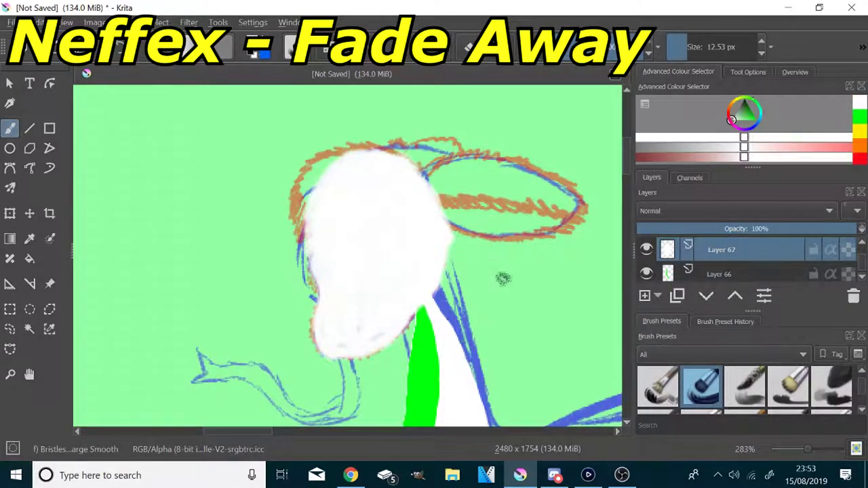
# - Paint a white tuft on top of the head, beside the sketched ear, on a new layer directly above Layer 66
pyautogui.click(855, 299)
pyautogui.click(737, 275)
pyautogui.click(645, 296)
pyautogui.scroll(1, 578, 253)
pyautogui.moveTo(316, 169)
pyautogui.mouseDown()
pyautogui.moveTo(321, 144)
pyautogui.moveTo(420, 158)
pyautogui.moveTo(384, 161)
pyautogui.mouseUp()
pyautogui.hotkey('ctrl', 'e')
pyautogui.click(646, 297)
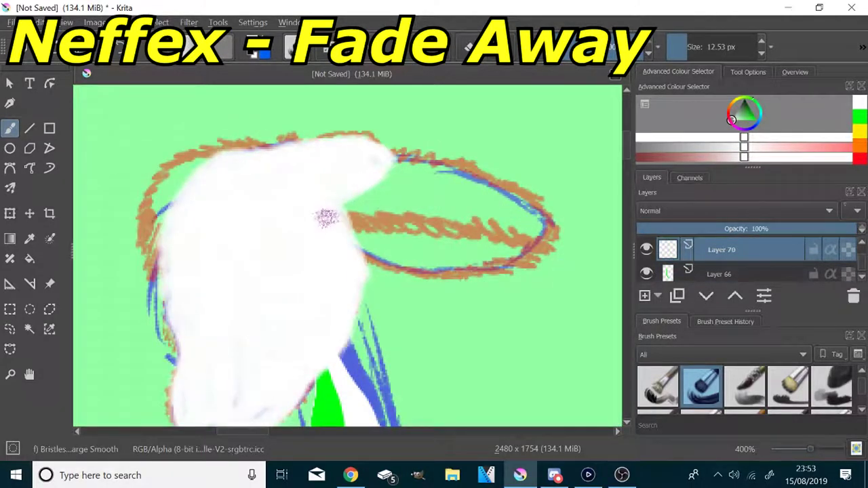
pyautogui.moveTo(373, 163)
pyautogui.mouseDown()
pyautogui.moveTo(514, 201)
pyautogui.moveTo(540, 258)
pyautogui.moveTo(334, 251)
pyautogui.mouseUp()
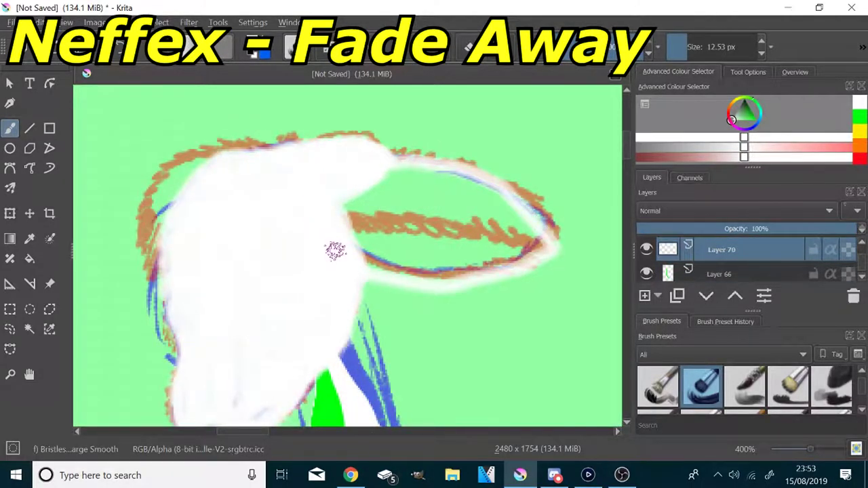
pyautogui.hotkey('ctrl', 'z')
pyautogui.click(854, 296)
pyautogui.scroll(1, 656, 255)
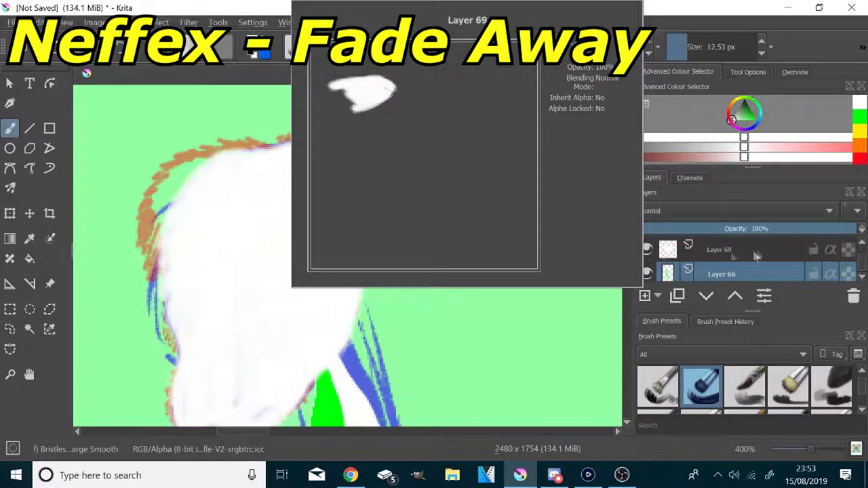
# - Paint the small head's long ear solid white on a new layer directly above Layer 69
pyautogui.click(754, 255)
pyautogui.moveTo(393, 158)
pyautogui.mouseDown()
pyautogui.moveTo(502, 170)
pyautogui.moveTo(326, 202)
pyautogui.moveTo(382, 254)
pyautogui.moveTo(517, 241)
pyautogui.moveTo(368, 171)
pyautogui.moveTo(403, 194)
pyautogui.moveTo(521, 237)
pyautogui.moveTo(436, 232)
pyautogui.moveTo(405, 275)
pyautogui.moveTo(488, 278)
pyautogui.moveTo(548, 234)
pyautogui.moveTo(514, 183)
pyautogui.moveTo(403, 155)
pyautogui.moveTo(502, 194)
pyautogui.moveTo(483, 224)
pyautogui.mouseUp()
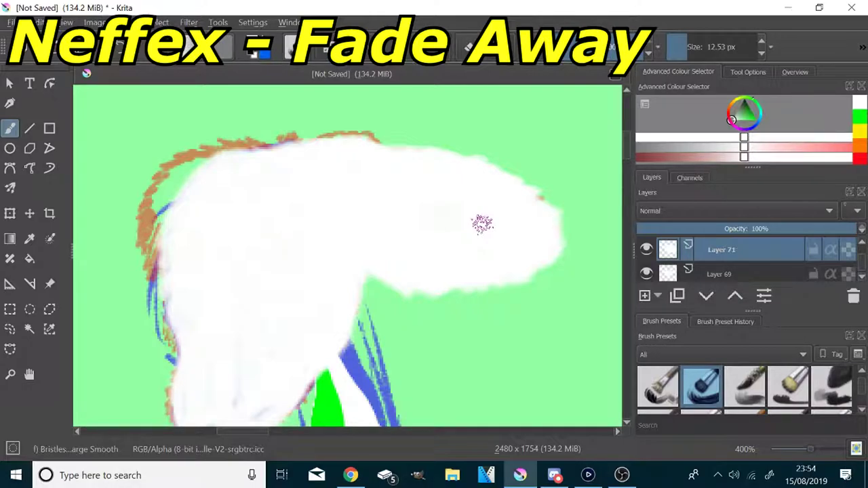
# - Add a new layer above Layer 67 and sample the dark brown from the coloured artwork
pyautogui.click(645, 295)
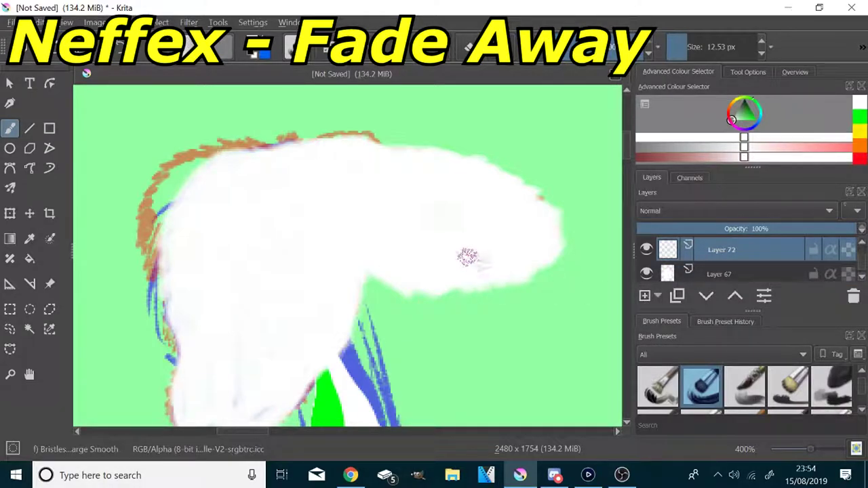
pyautogui.scroll(-8, 441, 294)
pyautogui.scroll(4, 606, 321)
pyautogui.click(30, 240)
pyautogui.click(555, 323)
pyautogui.scroll(-5, 458, 291)
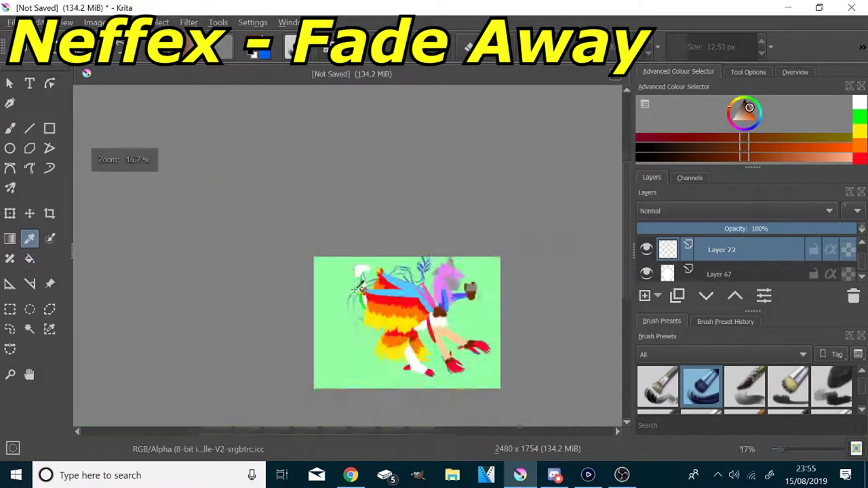
# - Paint shaggy dark brown hair over the top of the small white head with the 12.53 px bristle brush
pyautogui.scroll(7, 358, 270)
pyautogui.click(9, 129)
pyautogui.scroll(2, 365, 246)
pyautogui.moveTo(433, 215)
pyautogui.mouseDown()
pyautogui.moveTo(421, 198)
pyautogui.moveTo(349, 202)
pyautogui.moveTo(276, 287)
pyautogui.moveTo(387, 271)
pyautogui.moveTo(441, 285)
pyautogui.moveTo(318, 271)
pyautogui.mouseUp()
pyautogui.moveTo(441, 197)
pyautogui.mouseDown()
pyautogui.moveTo(326, 197)
pyautogui.moveTo(292, 319)
pyautogui.moveTo(468, 210)
pyautogui.moveTo(502, 275)
pyautogui.moveTo(451, 243)
pyautogui.moveTo(374, 312)
pyautogui.mouseUp()
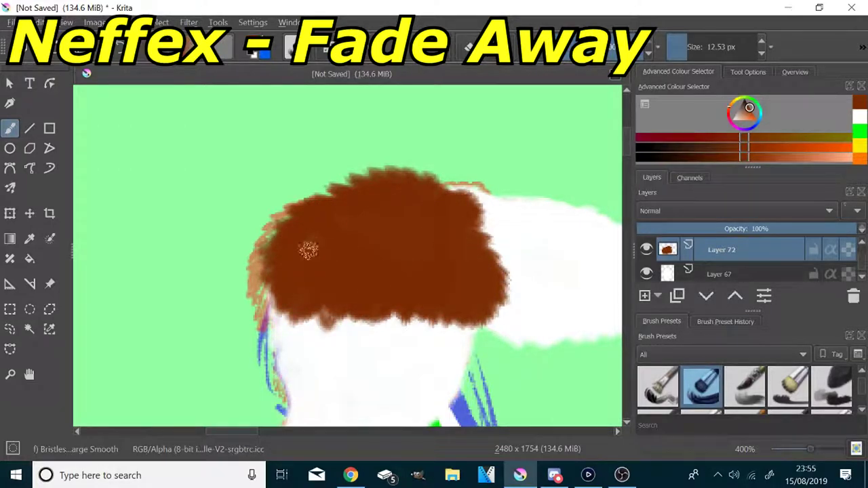
pyautogui.scroll(-3, 349, 306)
pyautogui.scroll(3, 348, 342)
pyautogui.moveTo(299, 132)
pyautogui.mouseDown()
pyautogui.moveTo(272, 244)
pyautogui.moveTo(319, 116)
pyautogui.mouseUp()
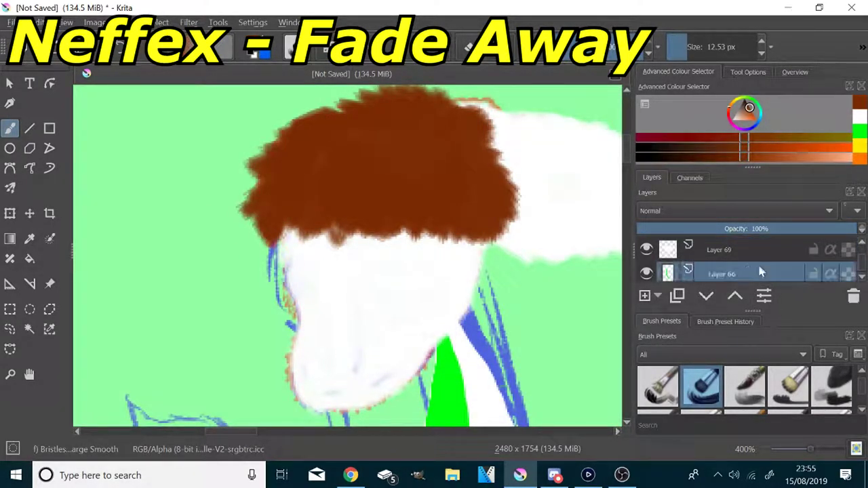
# - Paint a dark brown tuft of hair at the base of the ear on a new layer above Layer 69
pyautogui.scroll(1, 510, 135)
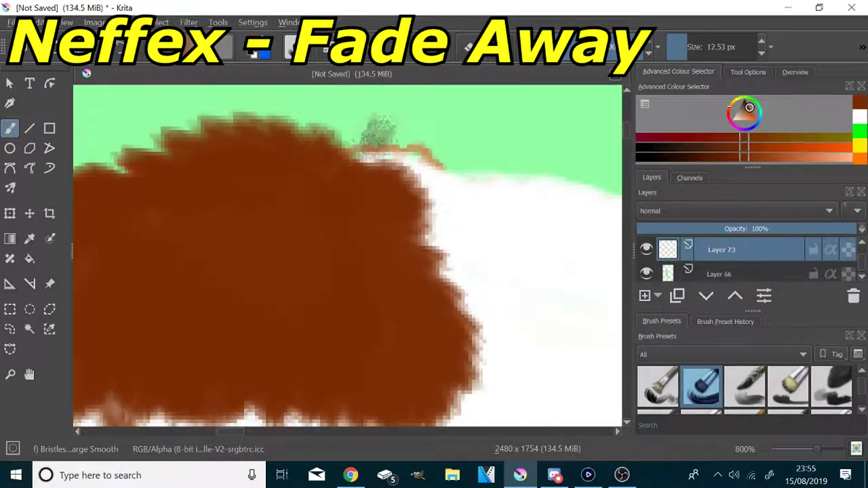
pyautogui.moveTo(374, 136)
pyautogui.mouseDown()
pyautogui.moveTo(420, 123)
pyautogui.moveTo(407, 229)
pyautogui.mouseUp()
pyautogui.scroll(15, 755, 262)
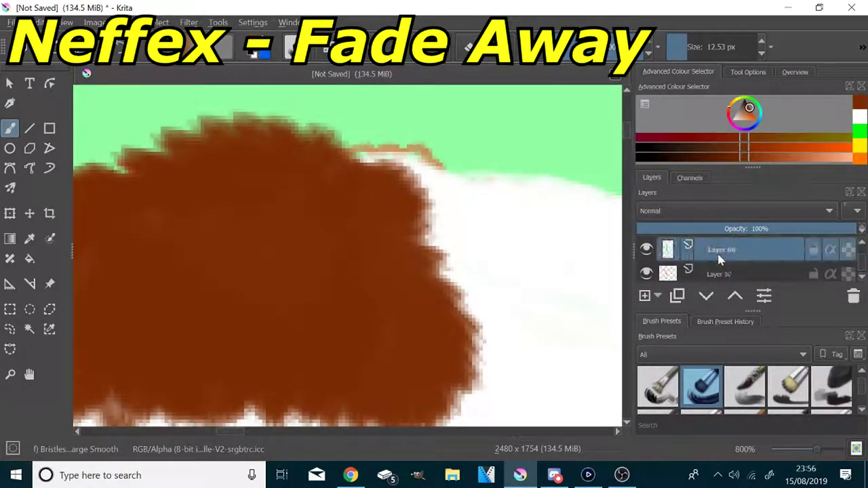
pyautogui.click(723, 257)
pyautogui.moveTo(380, 156)
pyautogui.mouseDown()
pyautogui.moveTo(369, 109)
pyautogui.moveTo(471, 143)
pyautogui.moveTo(355, 149)
pyautogui.mouseUp()
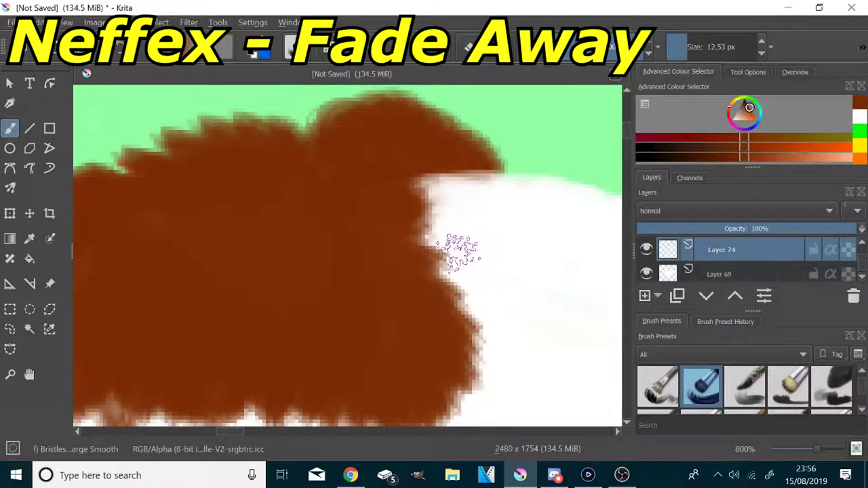
# - Add a new layer directly above Layer 10
pyautogui.scroll(-7, 391, 159)
pyautogui.scroll(-1, 389, 283)
pyautogui.scroll(-15, 717, 270)
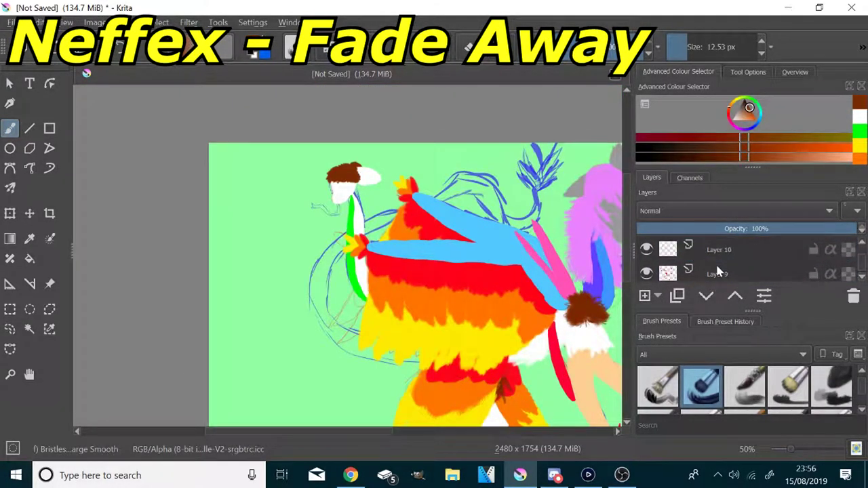
pyautogui.click(649, 251)
pyautogui.click(645, 296)
pyautogui.scroll(1, 529, 294)
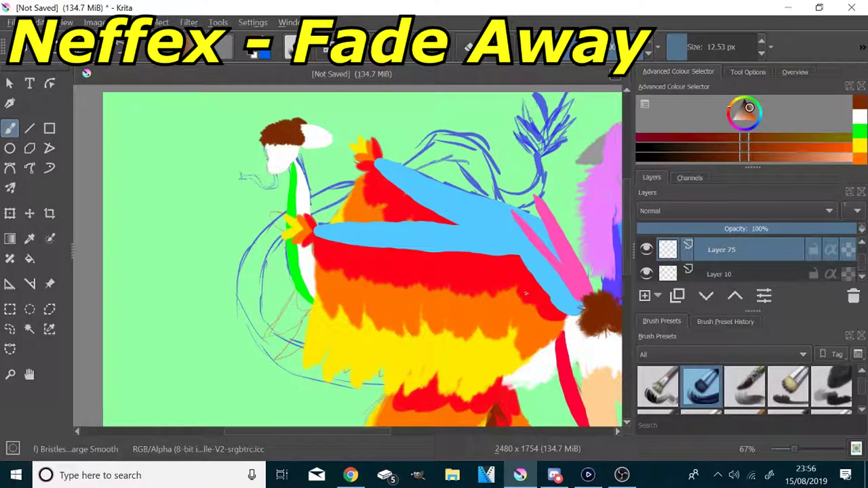
# - Hide the colour layers of the small head's green and white neck, white face and ear
pyautogui.scroll(1, 648, 252)
pyautogui.click(648, 252)
pyautogui.scroll(1, 648, 252)
pyautogui.click(648, 252)
pyautogui.scroll(1, 648, 252)
pyautogui.click(648, 252)
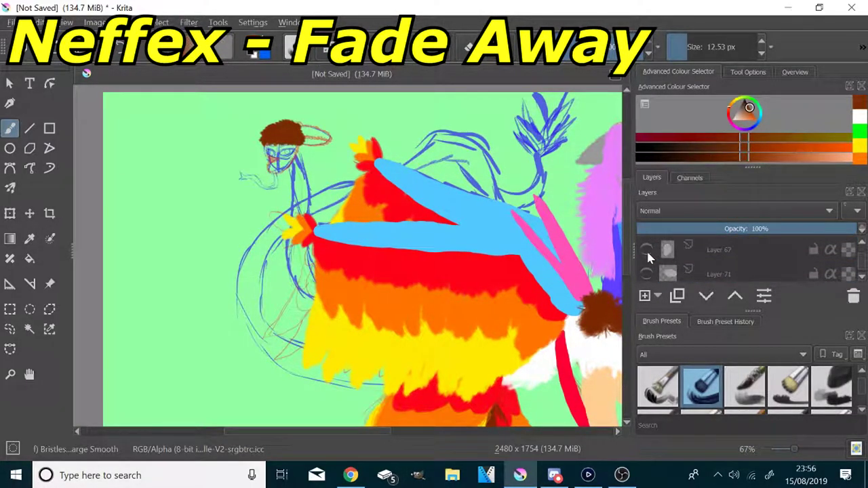
# - Hide the colour layers of the small head's brown hair and the red and yellow wingtip feathers
pyautogui.scroll(1, 648, 252)
pyautogui.click(648, 252)
pyautogui.click(647, 249)
pyautogui.scroll(5, 644, 273)
pyautogui.scroll(1, 644, 250)
pyautogui.click(645, 249)
pyautogui.scroll(1, 644, 250)
pyautogui.click(644, 249)
pyautogui.click(644, 250)
pyautogui.scroll(1, 645, 250)
pyautogui.click(645, 249)
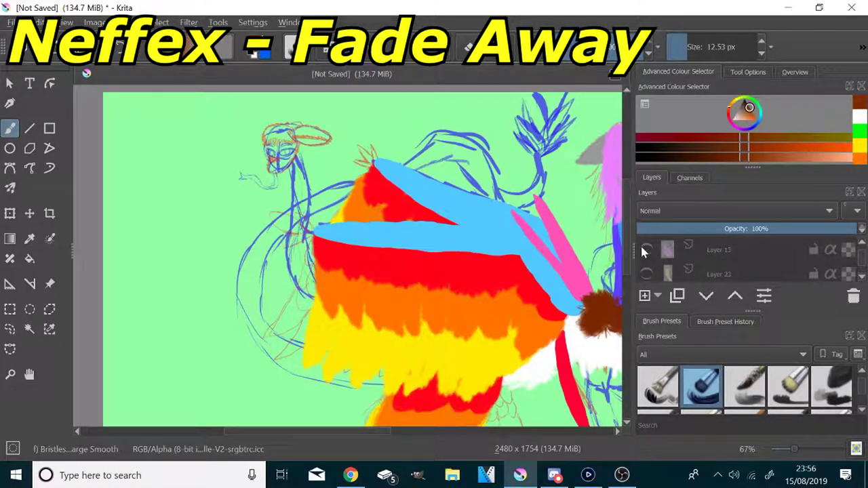
# - Hide the colour layers of the yellow wing feathers and the white waist fur
pyautogui.click(645, 250)
pyautogui.click(644, 251)
pyautogui.scroll(1, 645, 251)
pyautogui.click(644, 251)
pyautogui.scroll(1, 645, 251)
pyautogui.click(645, 251)
pyautogui.scroll(1, 645, 251)
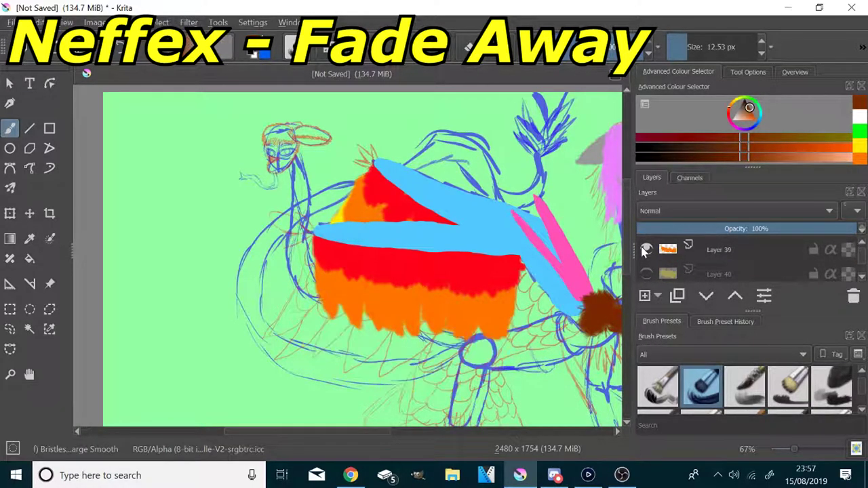
# - Hide the remaining red, orange, light blue, pink and brown colour layers to leave only the sketch over the green background
pyautogui.click(644, 251)
pyautogui.scroll(1, 644, 251)
pyautogui.click(644, 251)
pyautogui.scroll(2, 644, 251)
pyautogui.click(645, 251)
pyautogui.click(646, 251)
pyautogui.click(646, 273)
pyautogui.scroll(2, 645, 252)
pyautogui.click(644, 251)
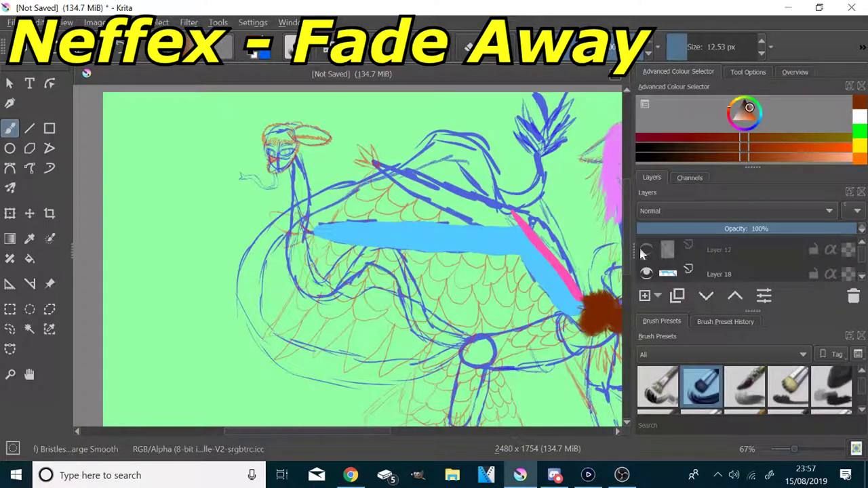
pyautogui.click(644, 274)
pyautogui.scroll(1, 656, 251)
pyautogui.click(646, 250)
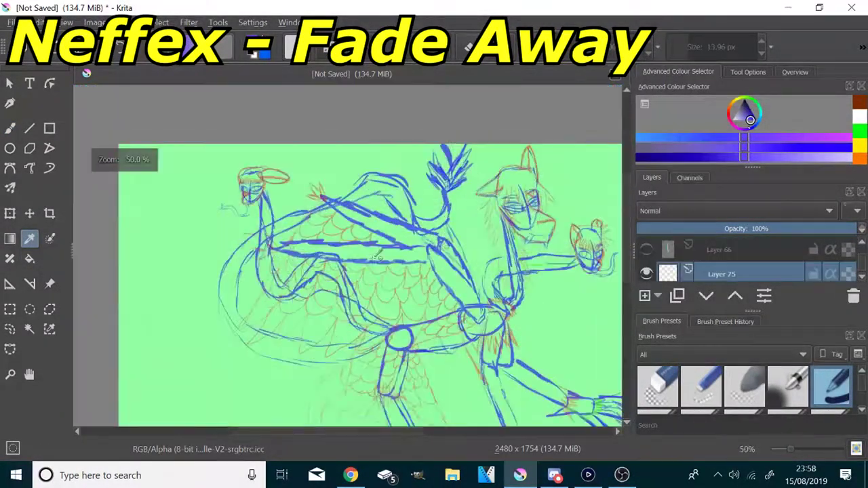
# - Outline the long curved tail from the hip to the sketched tuft in blue-violet with the 13.96 px Basic-1 brush
pyautogui.press('b')
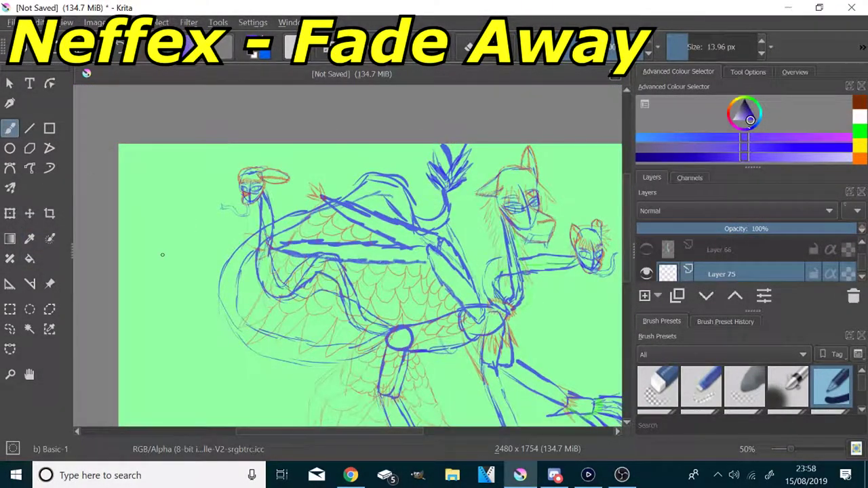
pyautogui.moveTo(394, 335)
pyautogui.mouseDown()
pyautogui.moveTo(366, 243)
pyautogui.moveTo(444, 230)
pyautogui.moveTo(449, 190)
pyautogui.mouseUp()
pyautogui.moveTo(224, 323); pyautogui.dragTo(383, 361)
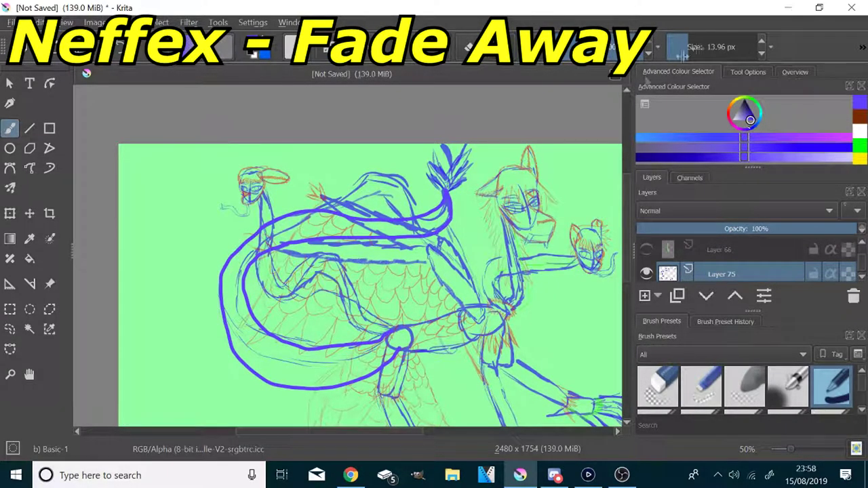
# - Fill the outlined tail solid blue-violet, using a 22.62 px brush for the tip and 61.13 px for the rest
pyautogui.scroll(6, 439, 208)
pyautogui.moveTo(499, 138)
pyautogui.mouseDown()
pyautogui.moveTo(501, 298)
pyautogui.moveTo(395, 277)
pyautogui.moveTo(461, 309)
pyautogui.mouseUp()
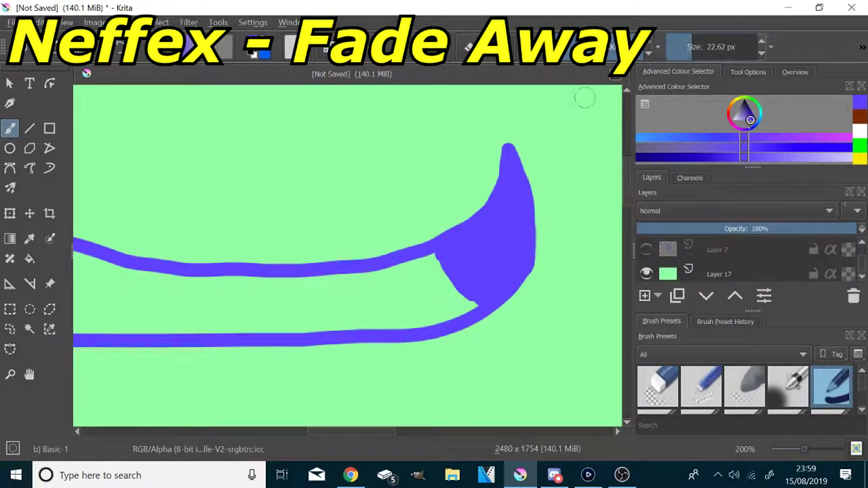
pyautogui.scroll(-3, 454, 218)
pyautogui.click(706, 49)
pyautogui.moveTo(450, 234); pyautogui.dragTo(255, 250)
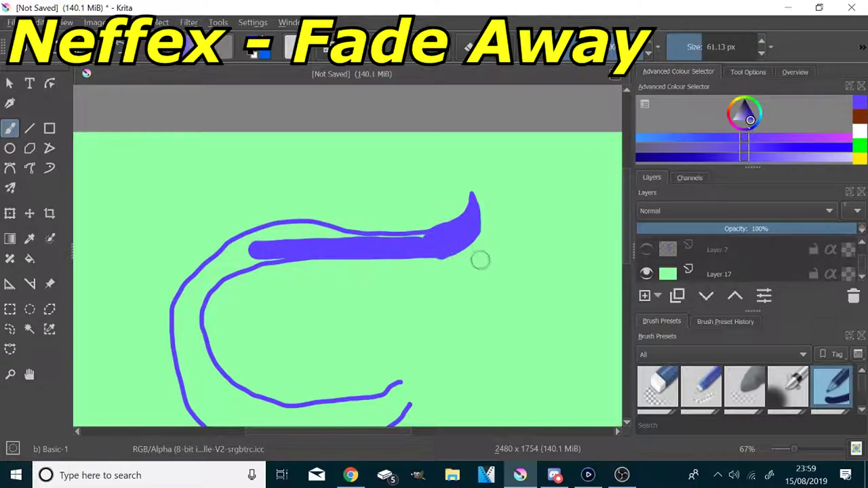
pyautogui.moveTo(342, 234)
pyautogui.mouseDown()
pyautogui.moveTo(278, 226)
pyautogui.moveTo(185, 277)
pyautogui.moveTo(178, 312)
pyautogui.moveTo(203, 384)
pyautogui.mouseUp()
pyautogui.scroll(-2, 244, 241)
pyautogui.scroll(3, 242, 348)
pyautogui.moveTo(153, 105)
pyautogui.mouseDown()
pyautogui.moveTo(166, 227)
pyautogui.moveTo(268, 315)
pyautogui.moveTo(445, 283)
pyautogui.moveTo(479, 224)
pyautogui.mouseUp()
pyautogui.moveTo(187, 146)
pyautogui.mouseDown()
pyautogui.moveTo(468, 234)
pyautogui.moveTo(230, 227)
pyautogui.moveTo(387, 298)
pyautogui.moveTo(445, 257)
pyautogui.mouseUp()
pyautogui.scroll(-3, 445, 258)
# - Select the violet tail shape and paint a broad light blue band along its outer edge with the 61.13 px brush
pyautogui.scroll(8, 700, 272)
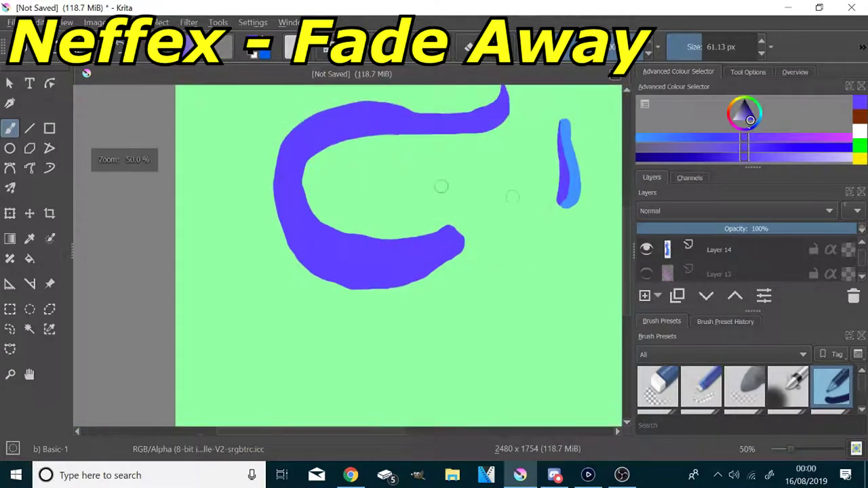
pyautogui.click(29, 329)
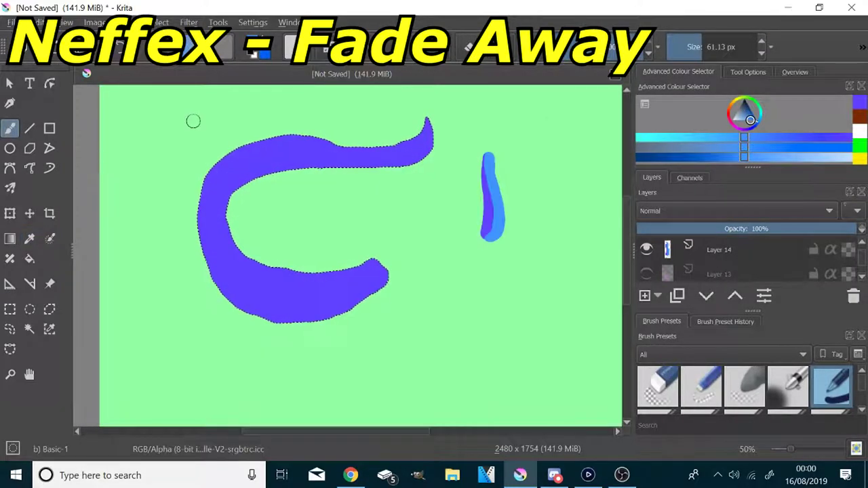
pyautogui.moveTo(425, 122)
pyautogui.mouseDown()
pyautogui.moveTo(384, 149)
pyautogui.moveTo(253, 143)
pyautogui.mouseUp()
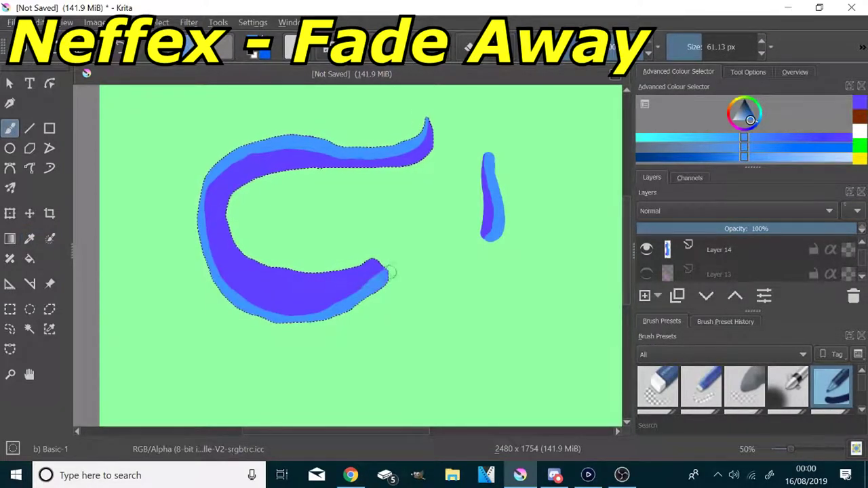
pyautogui.moveTo(385, 273); pyautogui.dragTo(365, 283)
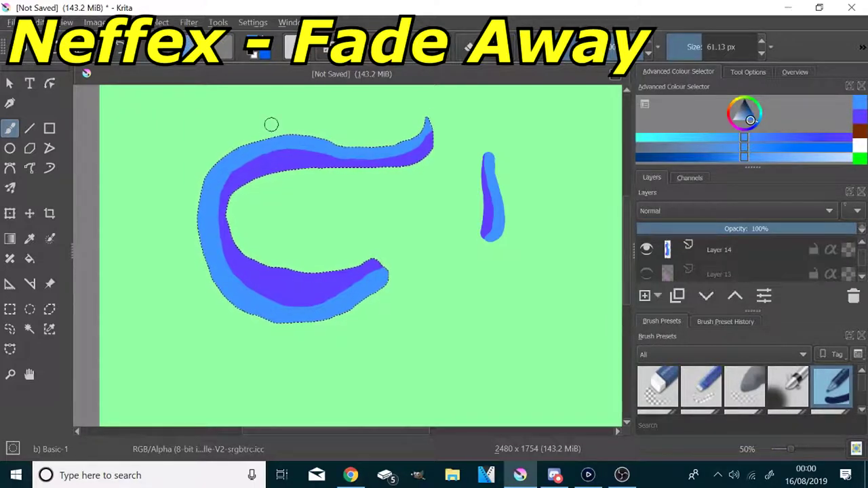
# - Show the blue sketch again and, with the tail deselected, add a new layer directly above Layer 10
pyautogui.scroll(1, 667, 273)
pyautogui.scroll(-10, 669, 277)
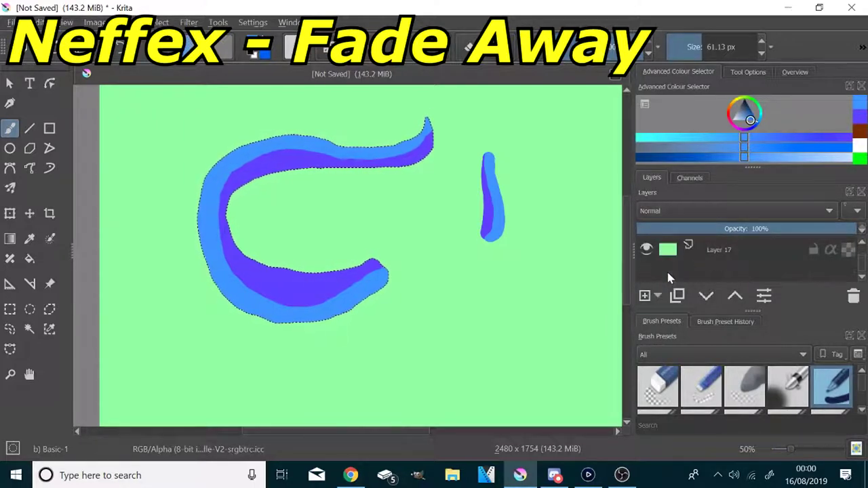
pyautogui.scroll(1, 646, 250)
pyautogui.click(646, 250)
pyautogui.scroll(1, 646, 251)
pyautogui.click(647, 250)
pyautogui.scroll(1, 646, 251)
pyautogui.scroll(-3, 298, 258)
pyautogui.click(29, 329)
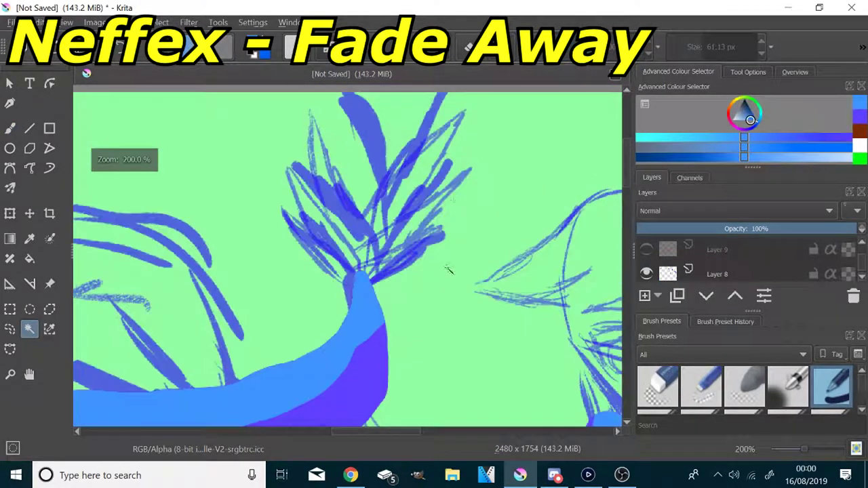
pyautogui.click(10, 128)
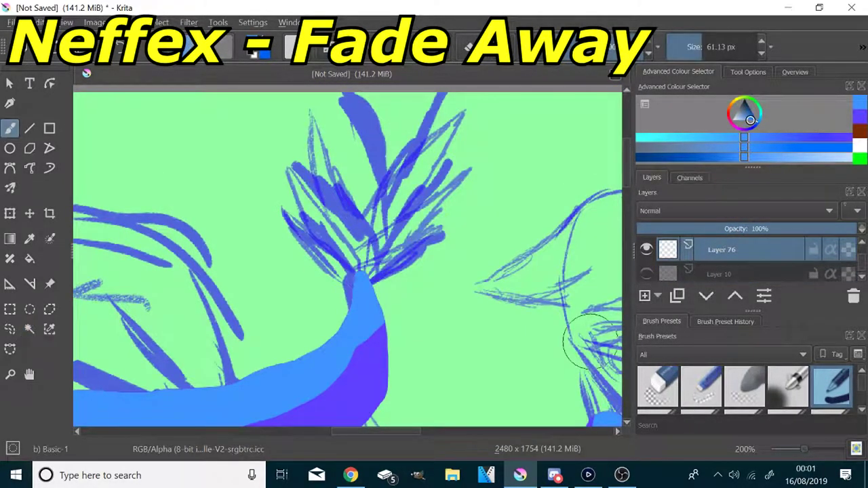
pyautogui.scroll(-4, 713, 388)
pyautogui.click(701, 387)
pyautogui.click(726, 122)
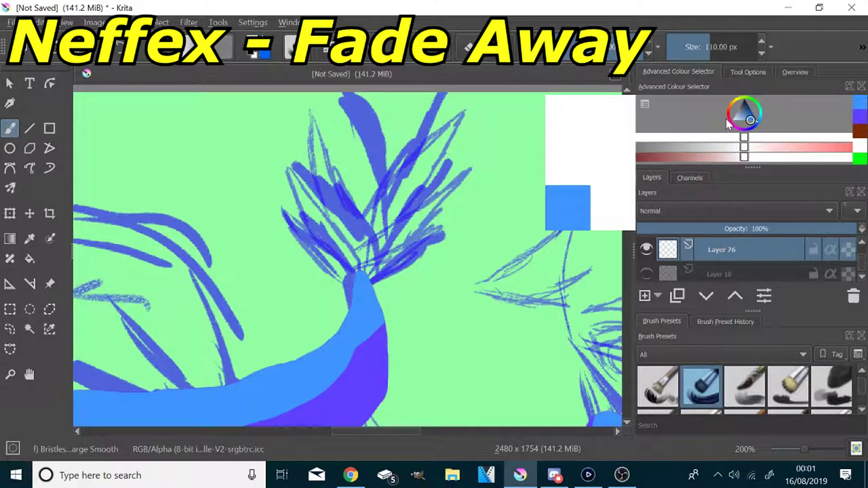
pyautogui.click(727, 119)
pyautogui.click(728, 113)
pyautogui.click(757, 120)
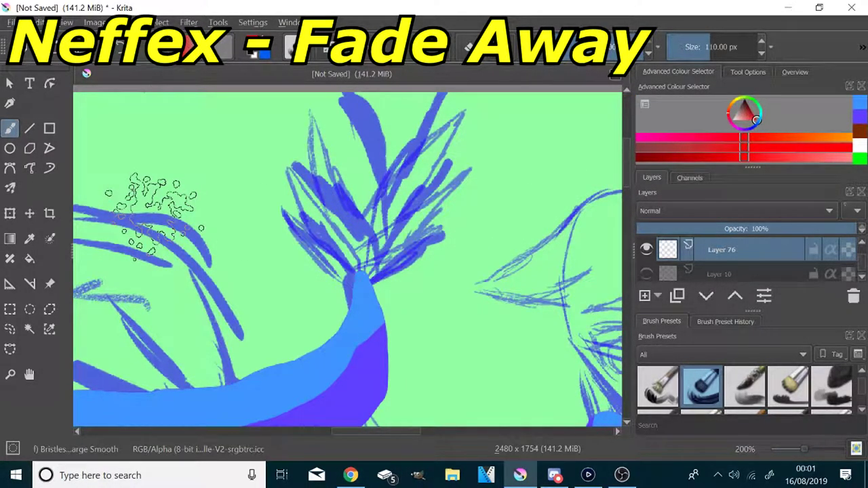
# - Paint the tail tuft's two outer feathers in violet sampled from the tail, using the Basic-1 brush at 10.97 px
pyautogui.click(30, 239)
pyautogui.click(351, 382)
pyautogui.click(11, 131)
pyautogui.scroll(4, 850, 399)
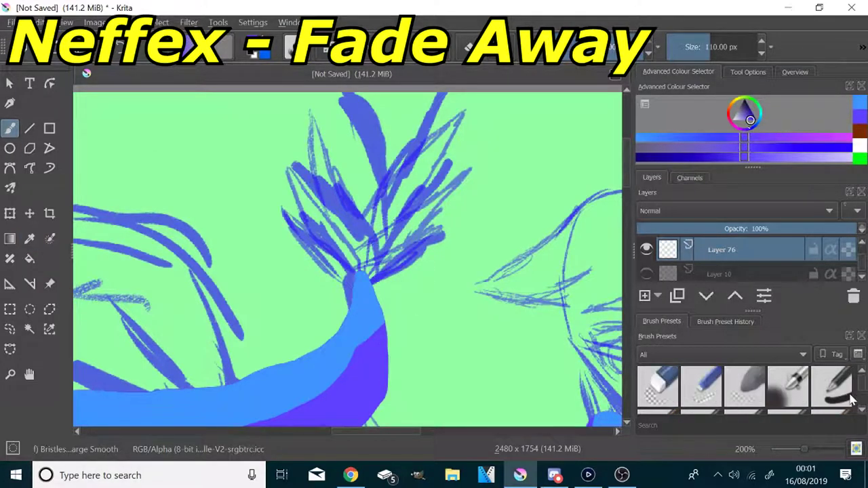
pyautogui.click(833, 387)
pyautogui.click(686, 50)
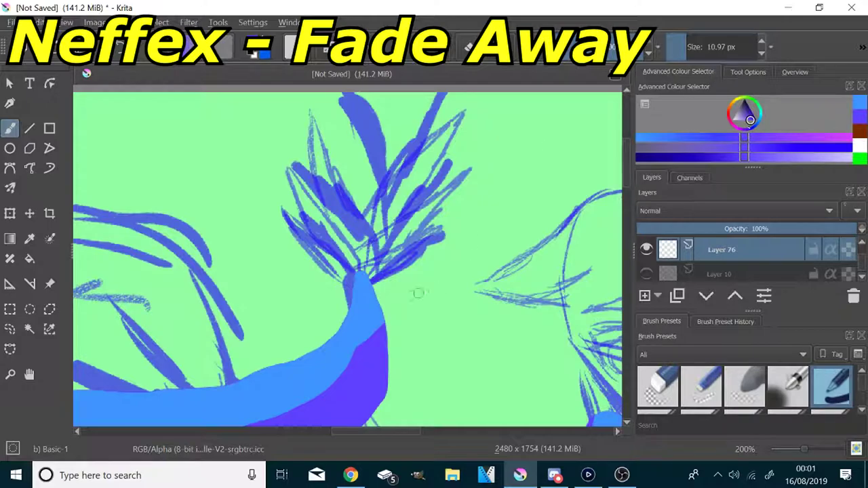
pyautogui.moveTo(366, 281)
pyautogui.mouseDown()
pyautogui.moveTo(485, 153)
pyautogui.moveTo(406, 245)
pyautogui.mouseUp()
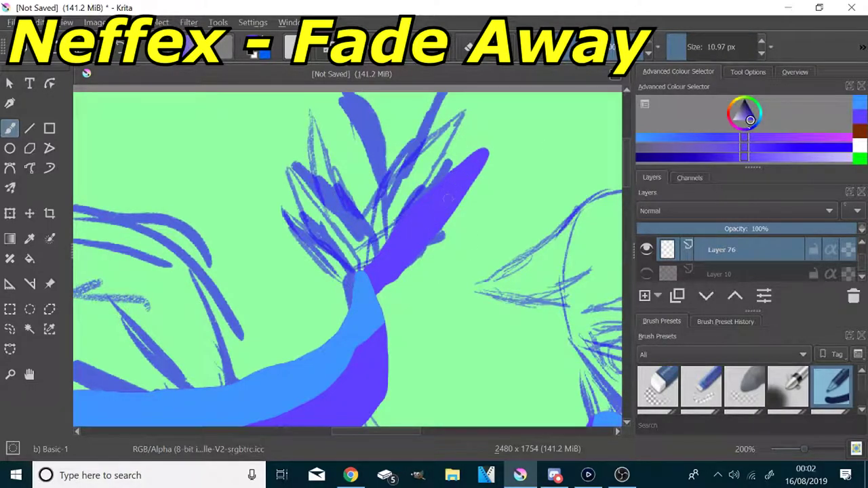
pyautogui.moveTo(353, 285)
pyautogui.mouseDown()
pyautogui.moveTo(261, 155)
pyautogui.moveTo(346, 278)
pyautogui.mouseUp()
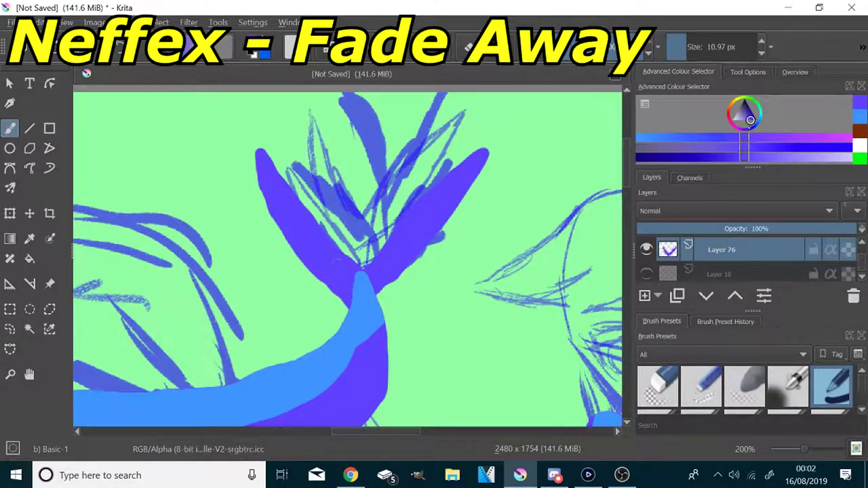
# - Paint two magenta feathers inside the violet pair on a new layer placed beneath them
pyautogui.click(847, 137)
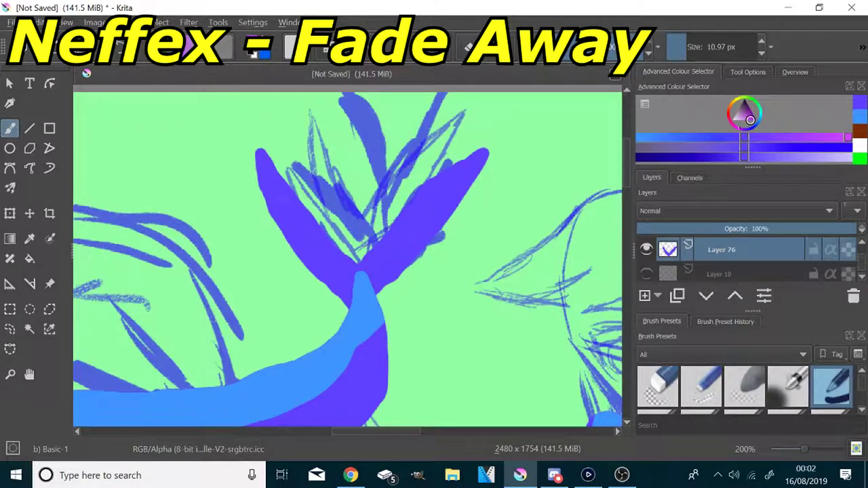
pyautogui.click(645, 296)
pyautogui.click(707, 295)
pyautogui.scroll(1, 332, 185)
pyautogui.moveTo(465, 190)
pyautogui.mouseDown()
pyautogui.moveTo(478, 154)
pyautogui.moveTo(413, 235)
pyautogui.moveTo(475, 132)
pyautogui.mouseUp()
pyautogui.moveTo(373, 256)
pyautogui.mouseDown()
pyautogui.moveTo(294, 209)
pyautogui.moveTo(369, 292)
pyautogui.mouseUp()
pyautogui.moveTo(363, 262); pyautogui.dragTo(298, 185)
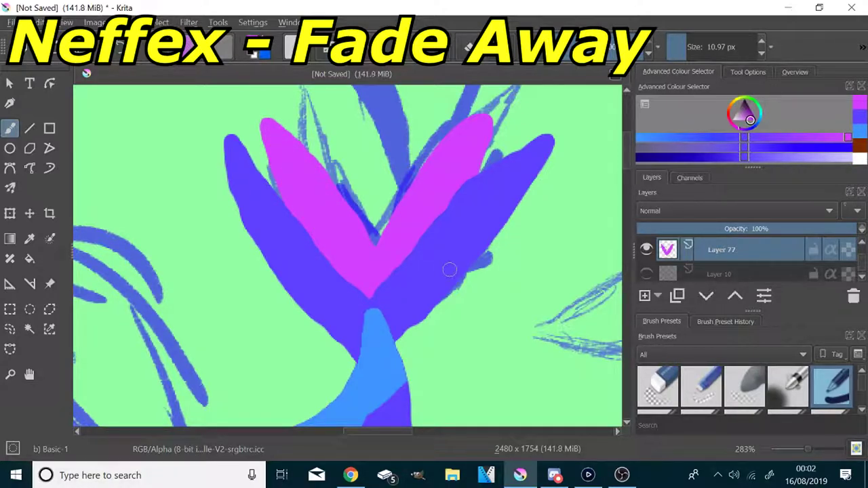
# - Outline two pointed hot pink feathers inside the magenta pair on a new layer, using the Basic-1 brush at 2.82 px
pyautogui.click(748, 131)
pyautogui.moveTo(751, 128); pyautogui.dragTo(732, 124)
pyautogui.moveTo(446, 107); pyautogui.dragTo(464, 169)
pyautogui.scroll(1, 464, 169)
pyautogui.press('Insert')
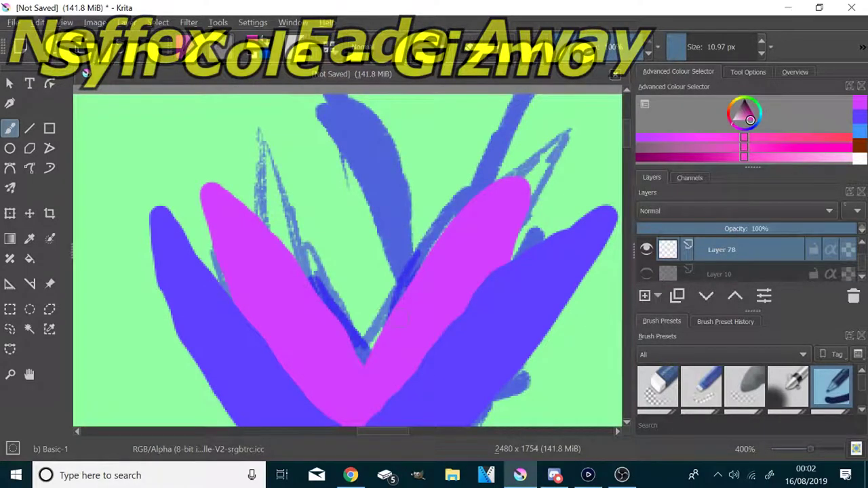
pyautogui.moveTo(252, 126)
pyautogui.mouseDown()
pyautogui.moveTo(299, 256)
pyautogui.moveTo(292, 212)
pyautogui.moveTo(379, 333)
pyautogui.moveTo(437, 244)
pyautogui.mouseUp()
pyautogui.hotkey('ctrl', 'z')
pyautogui.click(679, 47)
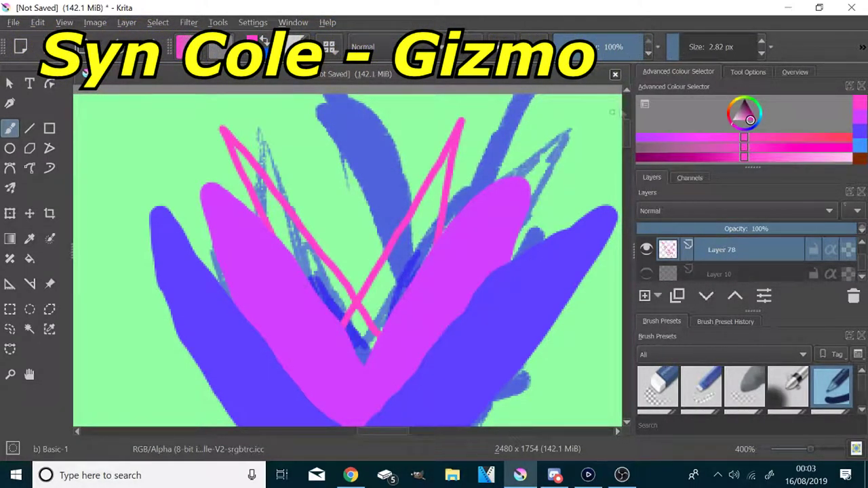
pyautogui.scroll(3, 469, 165)
# - Fill the two outlined hot pink feathers solidly down to their shared base, enlarging the brush to 8.82 px for the lower parts
pyautogui.moveTo(415, 128); pyautogui.dragTo(381, 306)
pyautogui.scroll(-5, 354, 348)
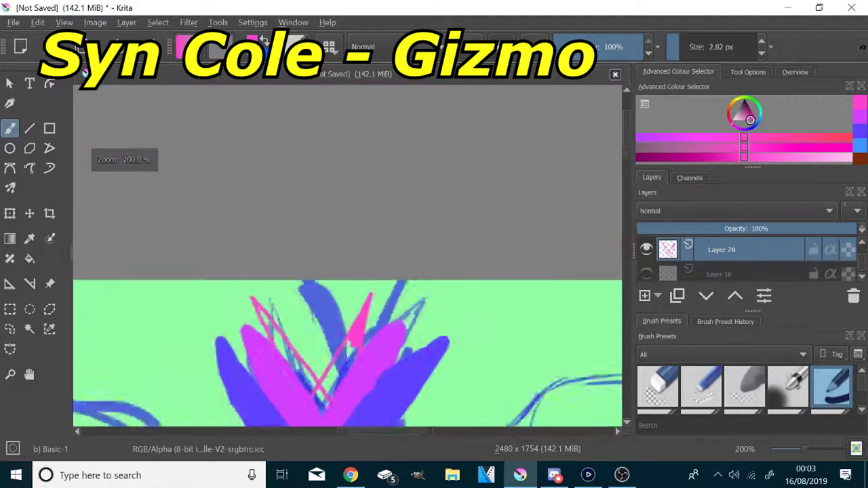
pyautogui.scroll(3, 261, 337)
pyautogui.moveTo(268, 268)
pyautogui.mouseDown()
pyautogui.moveTo(331, 385)
pyautogui.moveTo(356, 399)
pyautogui.mouseUp()
pyautogui.scroll(-3, 345, 378)
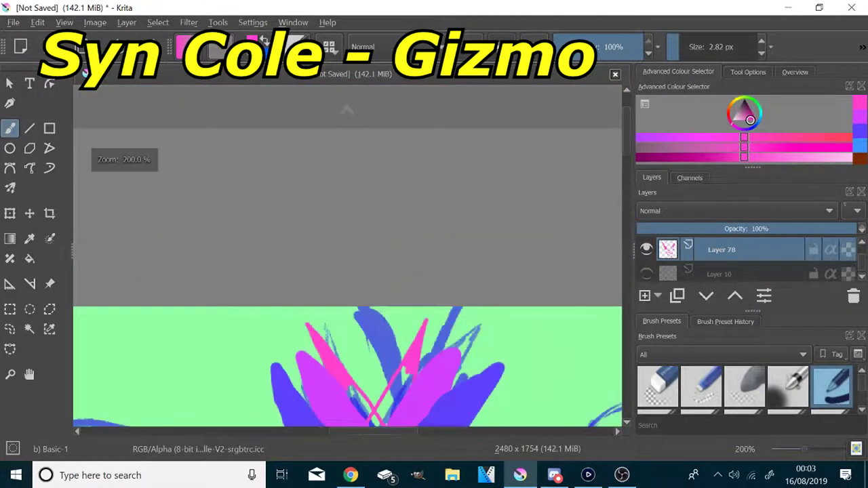
pyautogui.scroll(3, 393, 407)
pyautogui.click(686, 47)
pyautogui.moveTo(423, 216)
pyautogui.mouseDown()
pyautogui.moveTo(413, 282)
pyautogui.moveTo(379, 301)
pyautogui.moveTo(356, 345)
pyautogui.mouseUp()
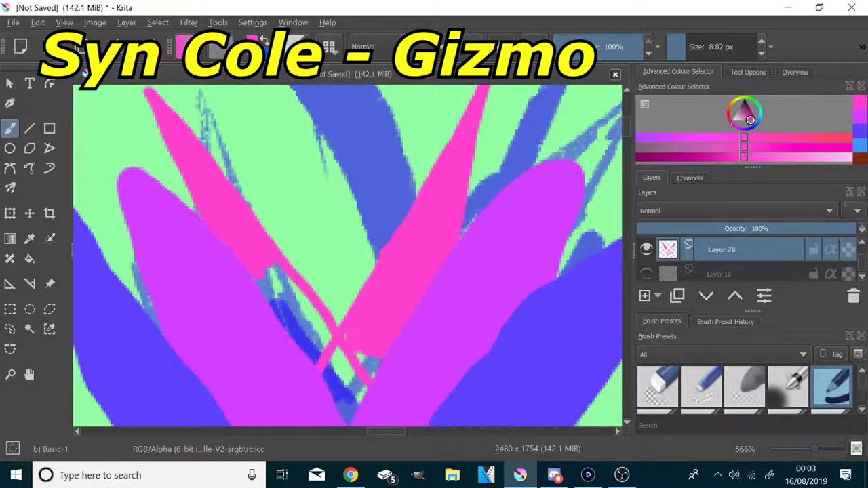
pyautogui.moveTo(268, 270)
pyautogui.mouseDown()
pyautogui.moveTo(331, 359)
pyautogui.moveTo(349, 420)
pyautogui.mouseUp()
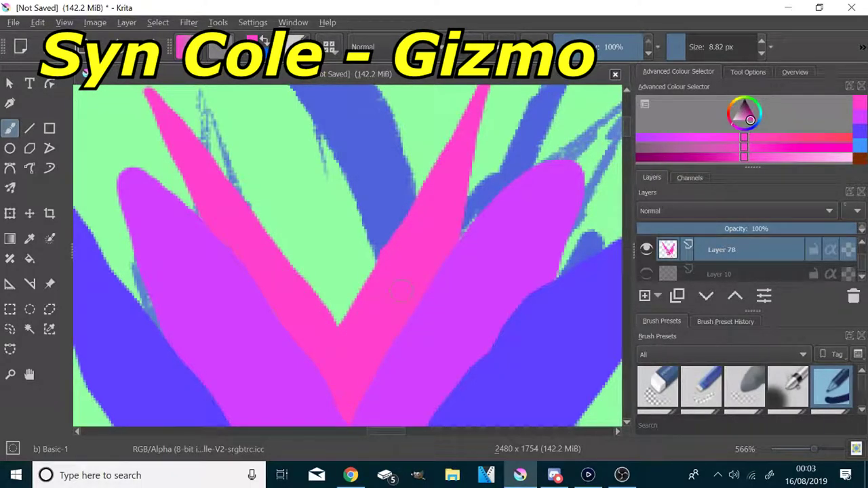
# - Add a new layer directly above Layer 11 for the brown muzzle's mouth
pyautogui.scroll(-5, 648, 252)
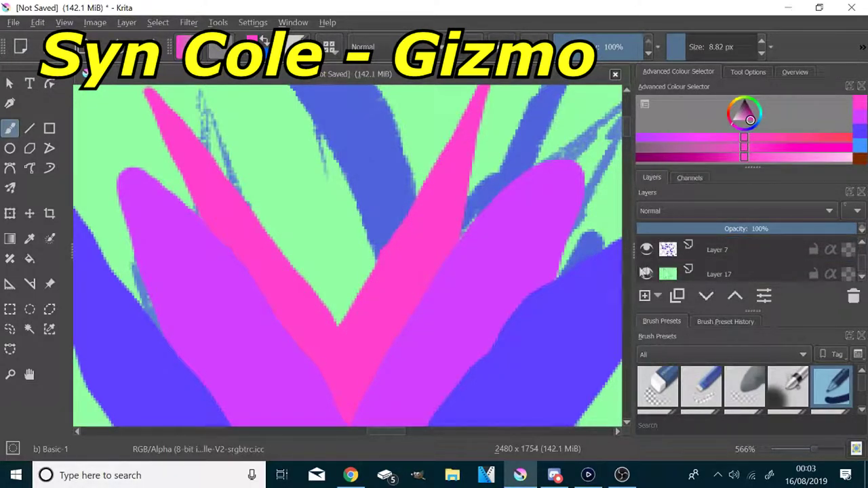
pyautogui.scroll(-3, 649, 253)
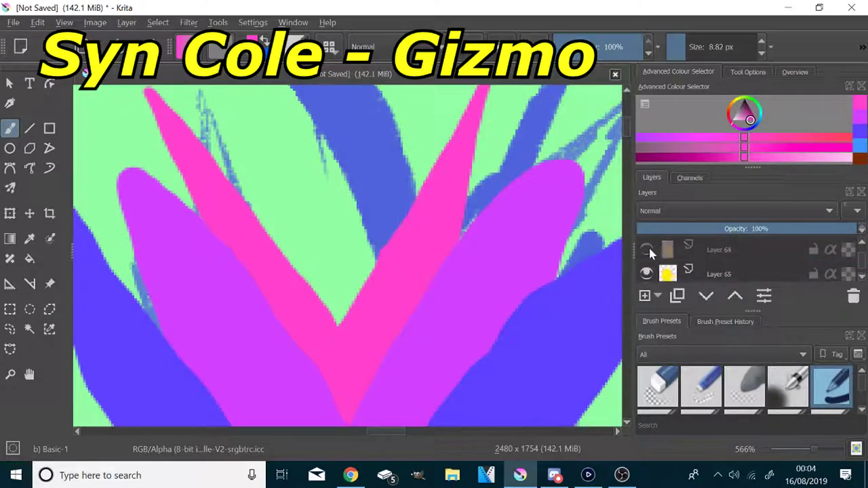
pyautogui.scroll(-10, 651, 258)
pyautogui.scroll(-10, 648, 251)
pyautogui.scroll(-10, 648, 253)
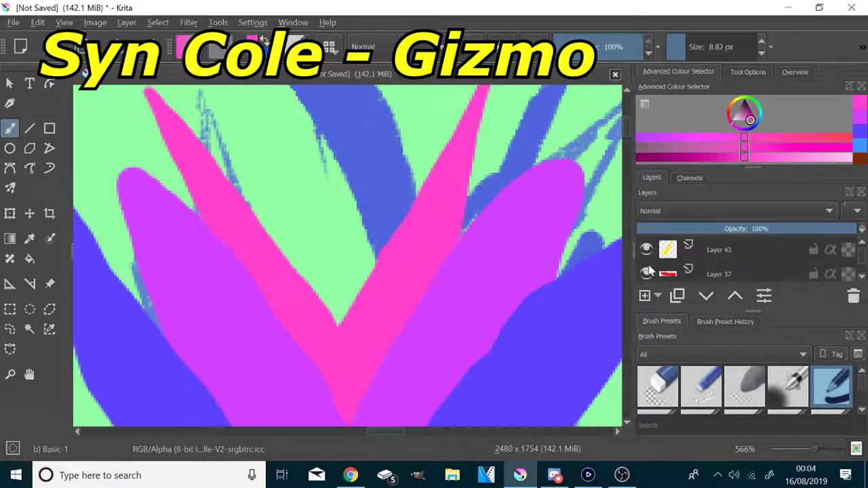
pyautogui.scroll(-5, 649, 251)
pyautogui.click(648, 250)
pyautogui.scroll(-10, 413, 345)
pyautogui.scroll(4, 417, 370)
pyautogui.scroll(-3, 309, 305)
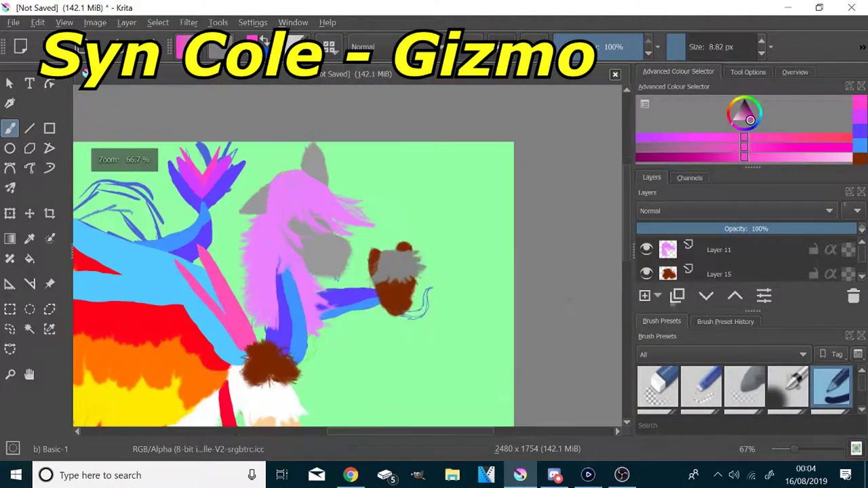
pyautogui.click(751, 254)
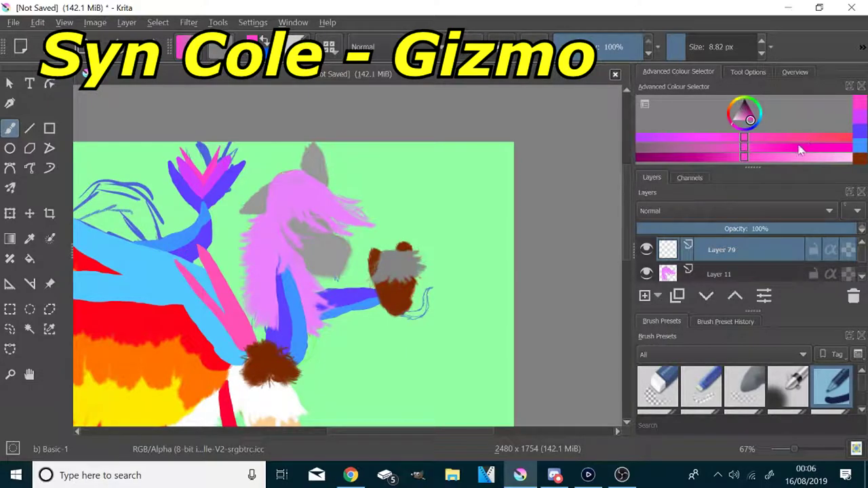
pyautogui.scroll(8, 534, 273)
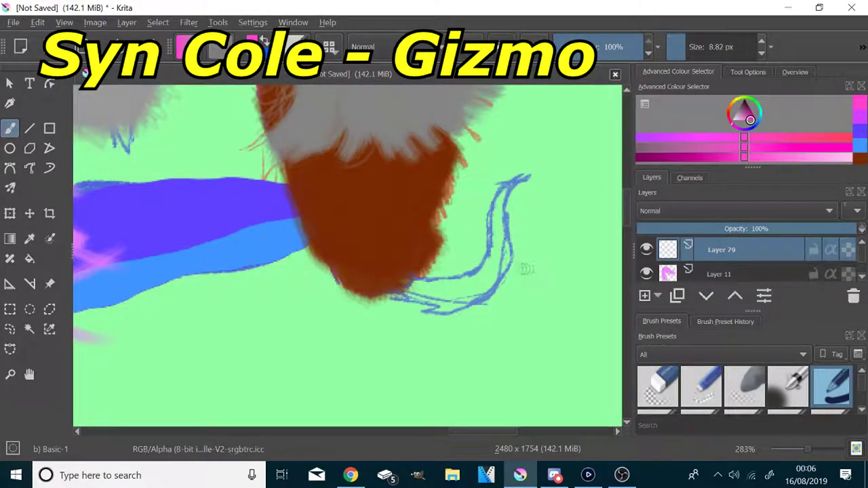
# - Paint a slanted row of jagged white teeth across the lower brown muzzle with the brush at 2.26 px
pyautogui.scroll(2, 534, 273)
pyautogui.scroll(-10, 405, 272)
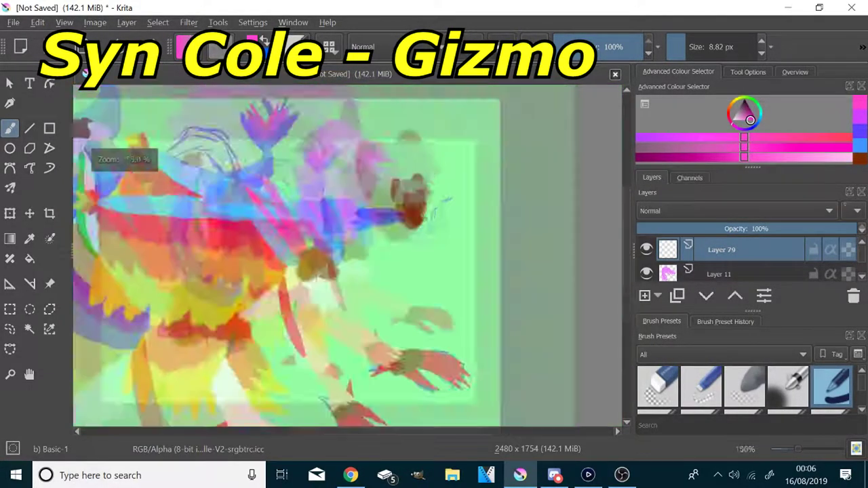
pyautogui.click(733, 121)
pyautogui.scroll(7, 457, 196)
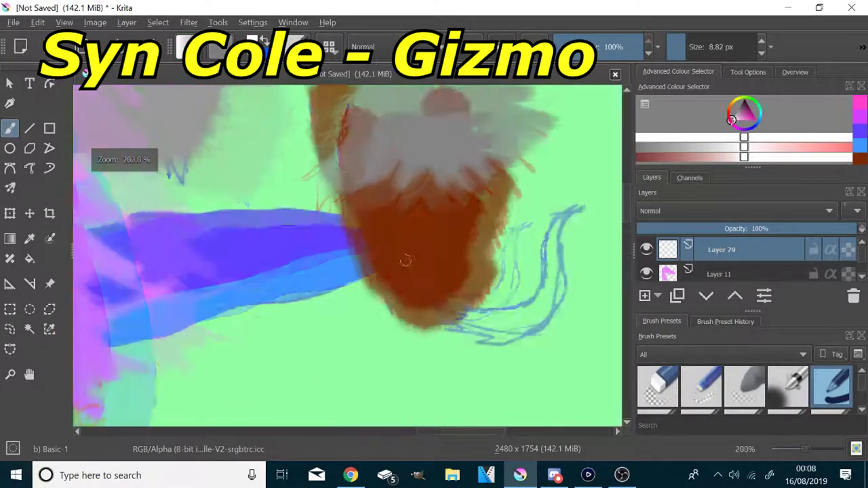
pyautogui.click(678, 48)
pyautogui.scroll(1, 513, 232)
pyautogui.moveTo(485, 335)
pyautogui.mouseDown()
pyautogui.moveTo(461, 338)
pyautogui.moveTo(324, 258)
pyautogui.moveTo(370, 315)
pyautogui.moveTo(434, 337)
pyautogui.mouseUp()
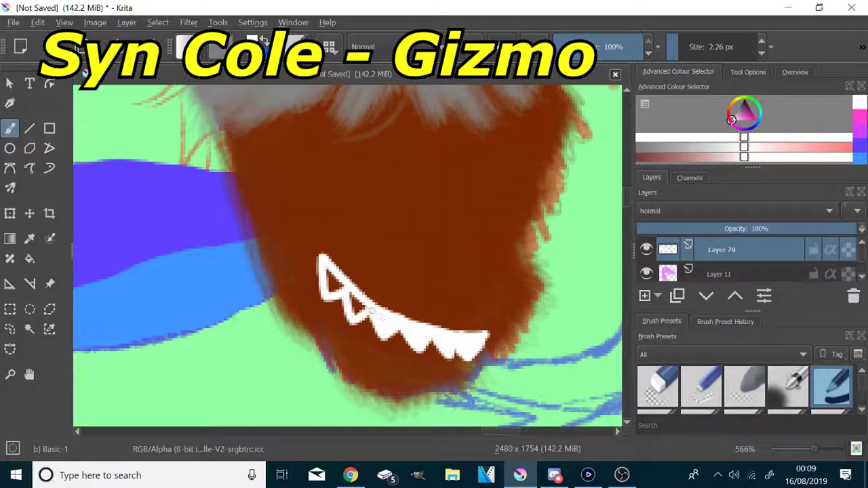
# - Paint a red mouth area beneath the white teeth and refine the teeth's jagged edges with sampled white and red
pyautogui.moveTo(732, 120); pyautogui.dragTo(758, 120)
pyautogui.moveTo(324, 300); pyautogui.dragTo(397, 360)
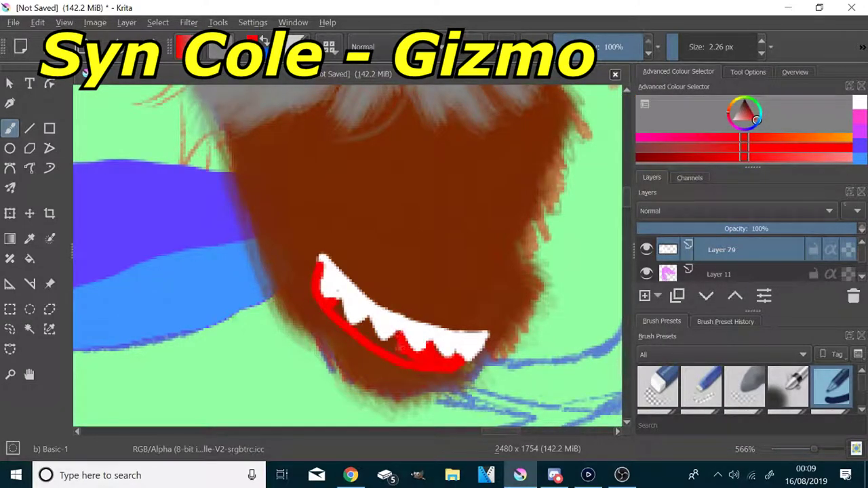
pyautogui.scroll(1, 409, 358)
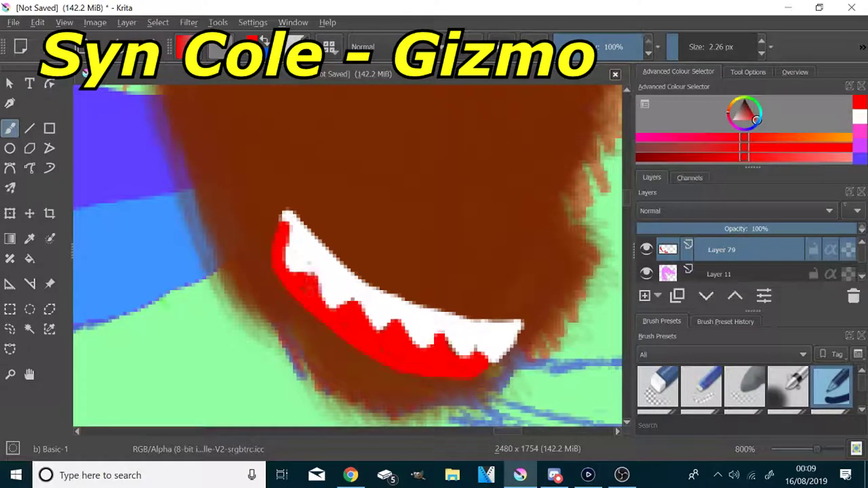
pyautogui.keyDown('ctrl'); pyautogui.click(316, 271); pyautogui.keyUp('ctrl')
pyautogui.scroll(3, 444, 335)
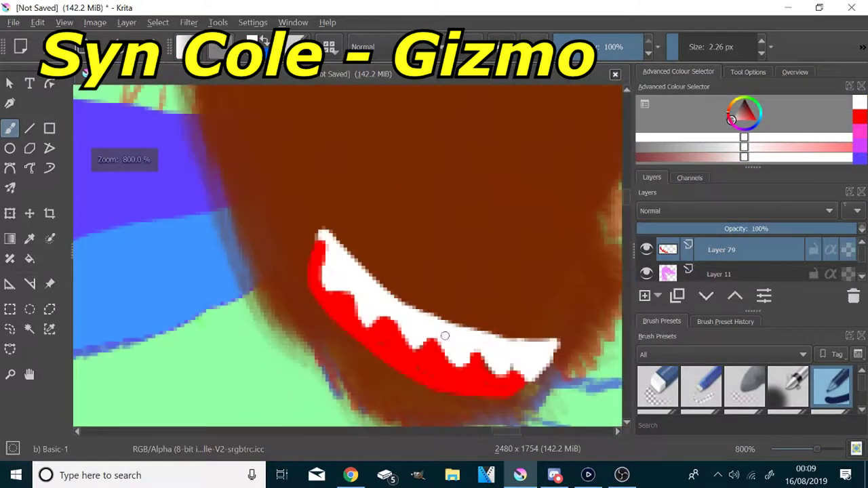
pyautogui.click(30, 240)
pyautogui.click(170, 190)
pyautogui.click(9, 129)
pyautogui.scroll(-1, 146, 193)
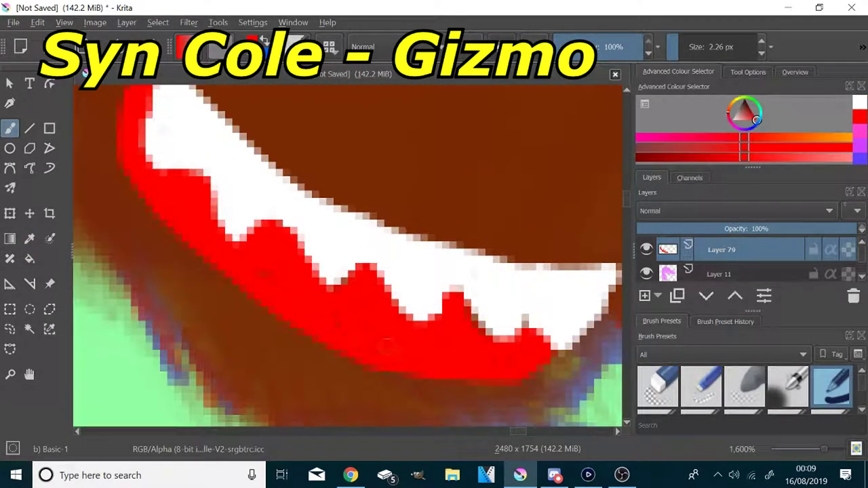
pyautogui.click(236, 241)
# - Add a new layer directly above Layer 67 and ready the Bristles Large Smooth brush with green sampled from the neck stripe
pyautogui.scroll(-15, 204, 252)
pyautogui.scroll(11, 144, 232)
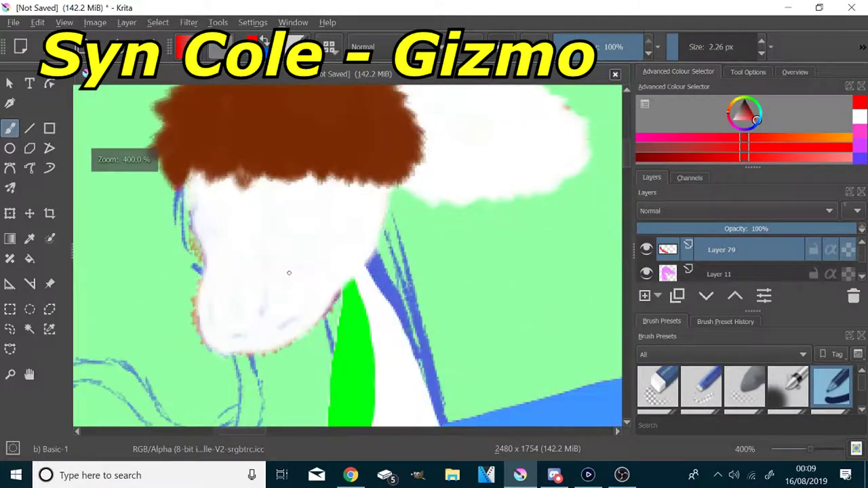
pyautogui.scroll(-1, 746, 271)
pyautogui.scroll(-6, 746, 274)
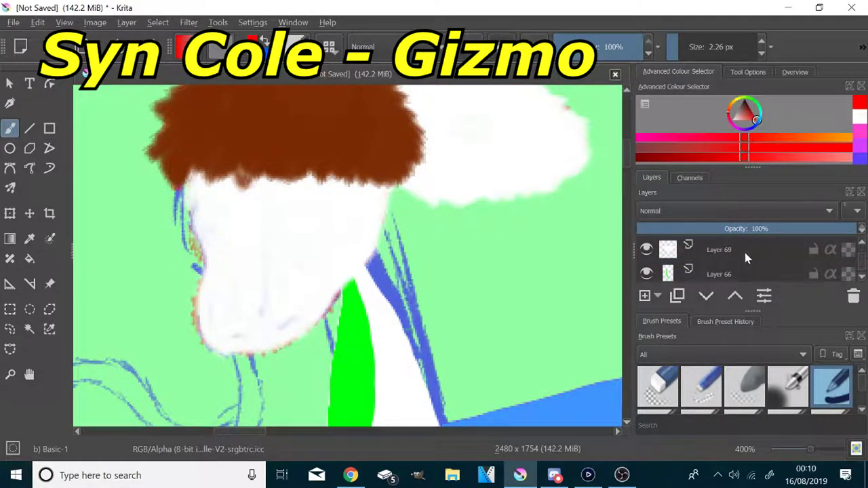
pyautogui.click(645, 296)
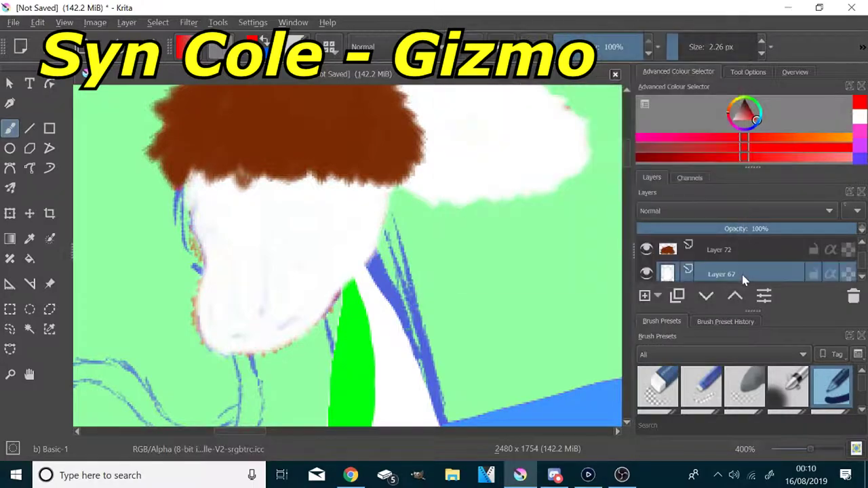
pyautogui.scroll(-7, 687, 405)
pyautogui.scroll(2, 699, 400)
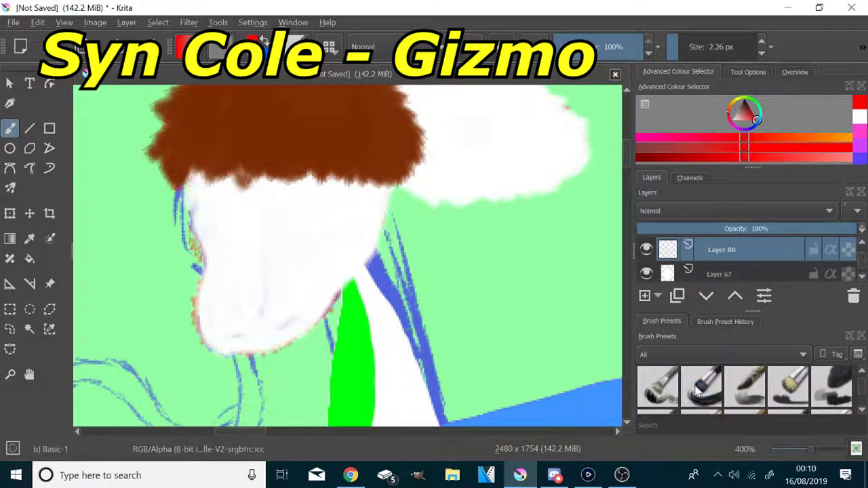
pyautogui.click(701, 390)
pyautogui.click(29, 241)
pyautogui.click(352, 339)
pyautogui.click(9, 129)
pyautogui.moveTo(701, 50); pyautogui.dragTo(688, 54)
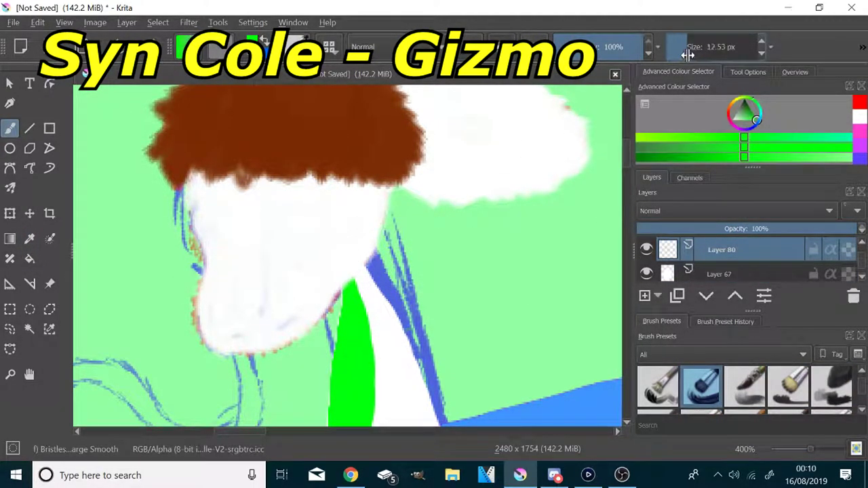
pyautogui.moveTo(367, 245)
pyautogui.mouseDown()
pyautogui.moveTo(311, 306)
pyautogui.moveTo(209, 331)
pyautogui.moveTo(255, 344)
pyautogui.moveTo(307, 329)
pyautogui.moveTo(370, 251)
pyautogui.mouseUp()
pyautogui.moveTo(370, 246)
pyautogui.mouseDown()
pyautogui.moveTo(390, 242)
pyautogui.moveTo(355, 265)
pyautogui.moveTo(323, 306)
pyautogui.moveTo(212, 333)
pyautogui.moveTo(220, 341)
pyautogui.moveTo(309, 326)
pyautogui.moveTo(326, 299)
pyautogui.moveTo(275, 333)
pyautogui.moveTo(202, 324)
pyautogui.moveTo(294, 336)
pyautogui.moveTo(351, 272)
pyautogui.mouseUp()
pyautogui.hotkey('ctrl', 'z')
pyautogui.hotkey('ctrl', 'z')
# - Paint a green band along the white head's lower jaw with the bristle brush at 3.47 px
pyautogui.click(680, 54)
pyautogui.scroll(3, 321, 302)
pyautogui.moveTo(468, 117); pyautogui.dragTo(491, 121)
pyautogui.scroll(-4, 480, 155)
# - Add a new layer directly above Layer 79 for the tongues
pyautogui.scroll(-5, 755, 249)
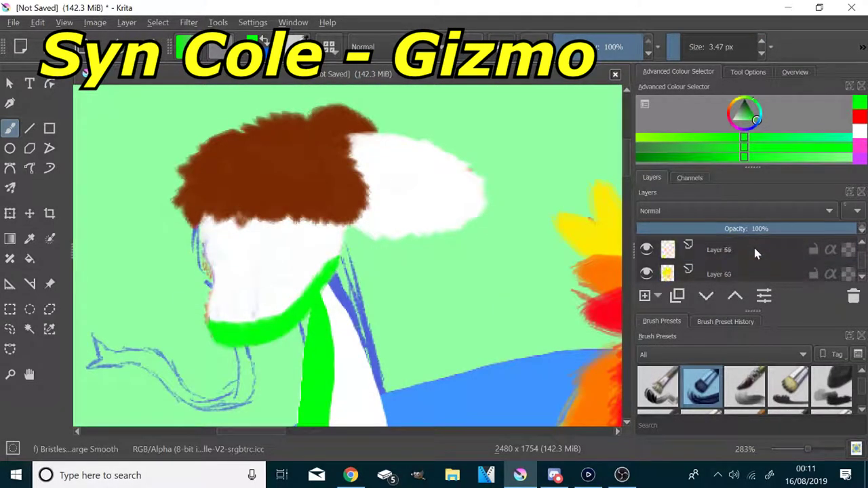
pyautogui.click(755, 249)
pyautogui.click(644, 297)
pyautogui.scroll(-3, 475, 289)
pyautogui.scroll(2, 415, 278)
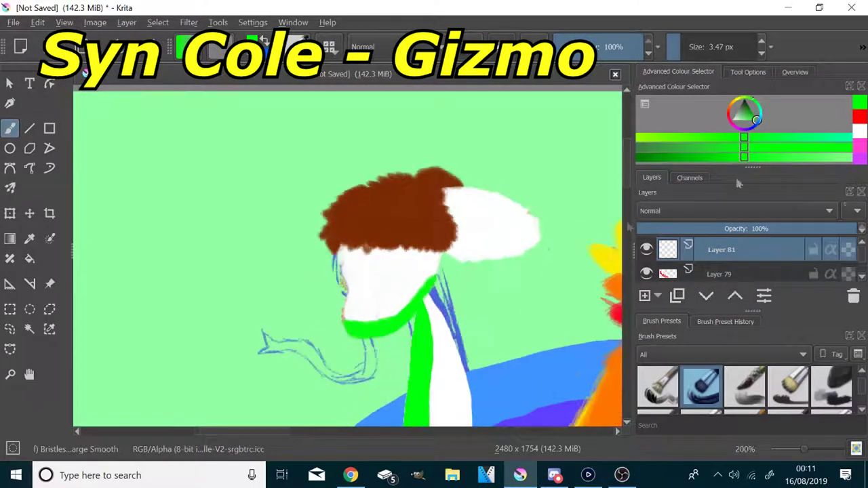
# - Paint the white head's long forked tongue in light pink with the Basic-1 brush at 5.06 px
pyautogui.moveTo(730, 113)
pyautogui.mouseDown()
pyautogui.moveTo(727, 102)
pyautogui.moveTo(723, 139)
pyautogui.moveTo(730, 141)
pyautogui.mouseUp()
pyautogui.moveTo(783, 156); pyautogui.dragTo(849, 158)
pyautogui.scroll(1, 413, 339)
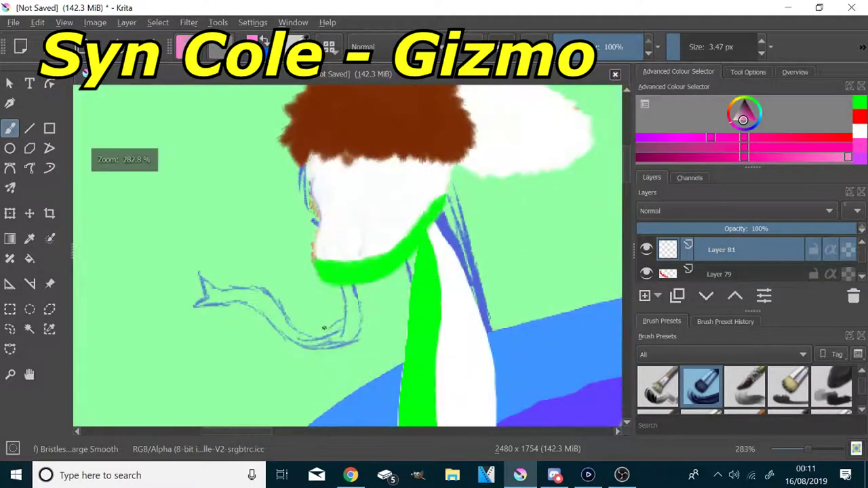
pyautogui.scroll(5, 804, 384)
pyautogui.click(831, 387)
pyautogui.scroll(1, 219, 346)
pyautogui.click(681, 46)
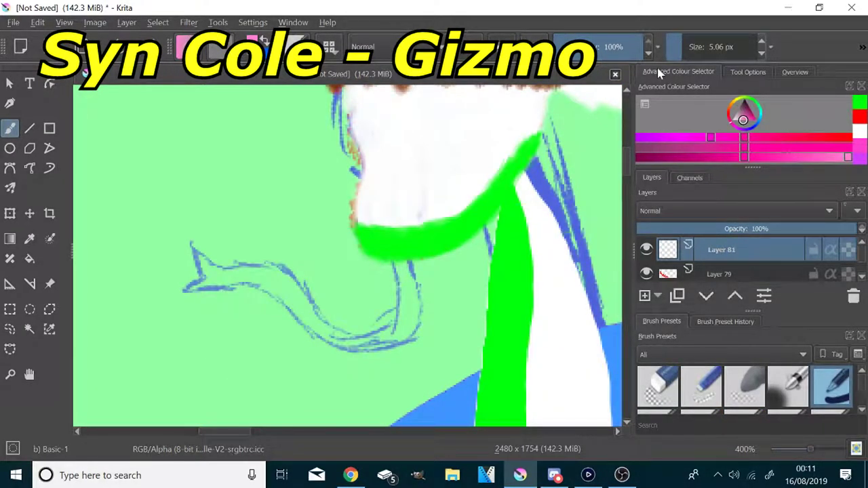
pyautogui.moveTo(394, 249)
pyautogui.mouseDown()
pyautogui.moveTo(414, 298)
pyautogui.moveTo(303, 318)
pyautogui.moveTo(198, 289)
pyautogui.moveTo(236, 253)
pyautogui.moveTo(298, 290)
pyautogui.moveTo(393, 299)
pyautogui.mouseUp()
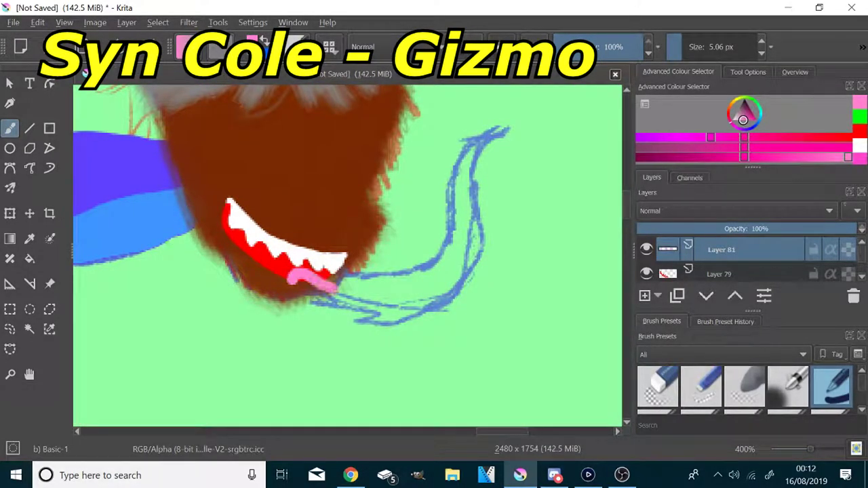
# - Paint a long, upward-curling light pink tongue coming out of the brown muzzle's red mouth
pyautogui.moveTo(334, 285)
pyautogui.mouseDown()
pyautogui.moveTo(540, 160)
pyautogui.moveTo(431, 273)
pyautogui.moveTo(290, 299)
pyautogui.mouseUp()
pyautogui.moveTo(380, 306)
pyautogui.mouseDown()
pyautogui.moveTo(415, 272)
pyautogui.moveTo(433, 210)
pyautogui.moveTo(473, 152)
pyautogui.moveTo(537, 152)
pyautogui.moveTo(506, 173)
pyautogui.mouseUp()
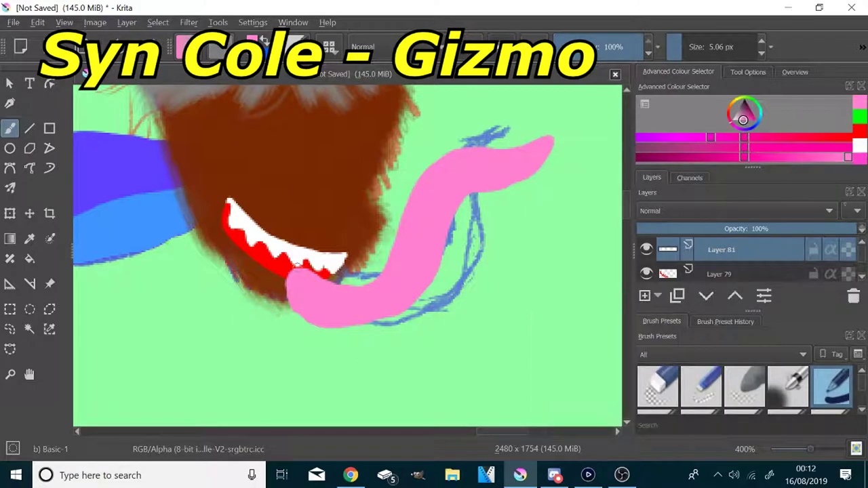
# - Find and select Layer 67, which holds the white face beneath the brown hair
pyautogui.scroll(-6, 355, 257)
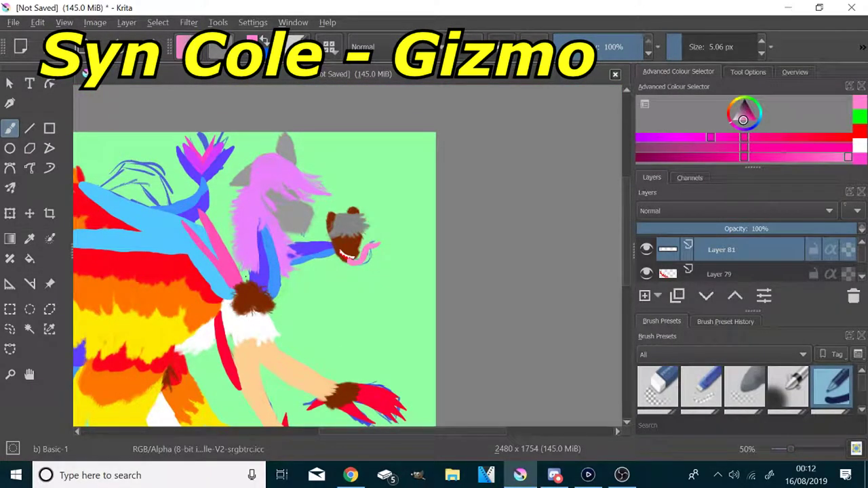
pyautogui.scroll(-3, 245, 207)
pyautogui.scroll(7, 157, 190)
pyautogui.scroll(-10, 754, 251)
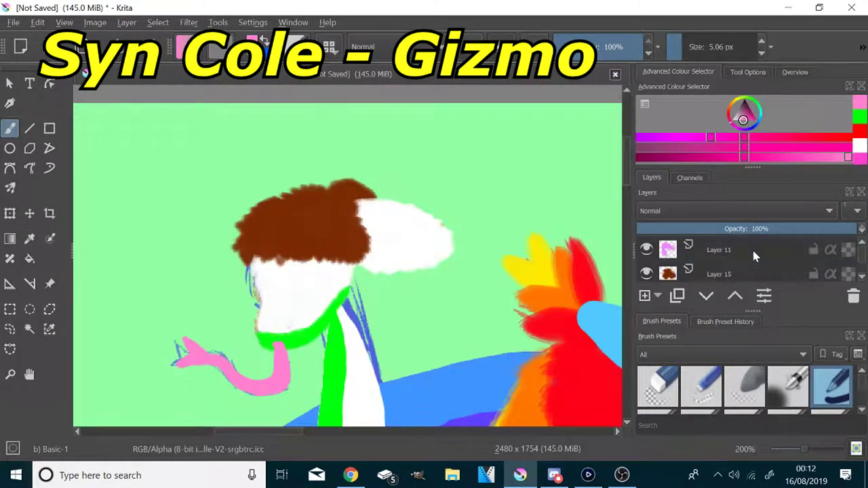
pyautogui.scroll(8, 752, 247)
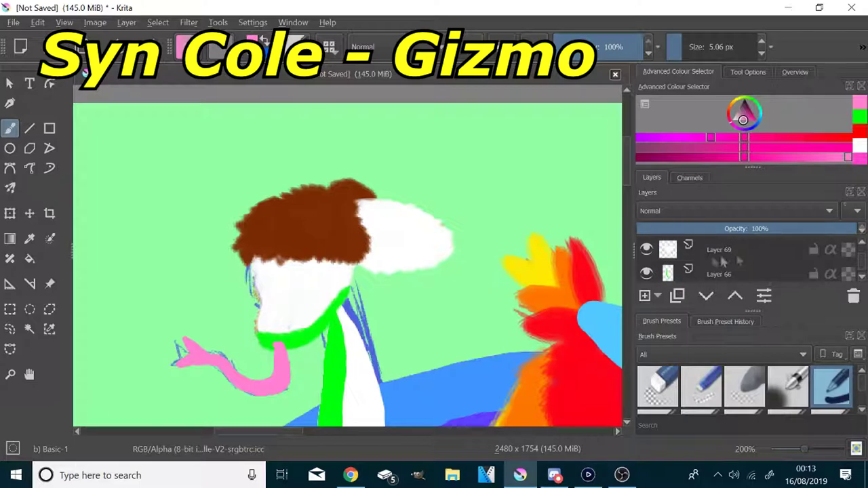
pyautogui.scroll(3, 646, 253)
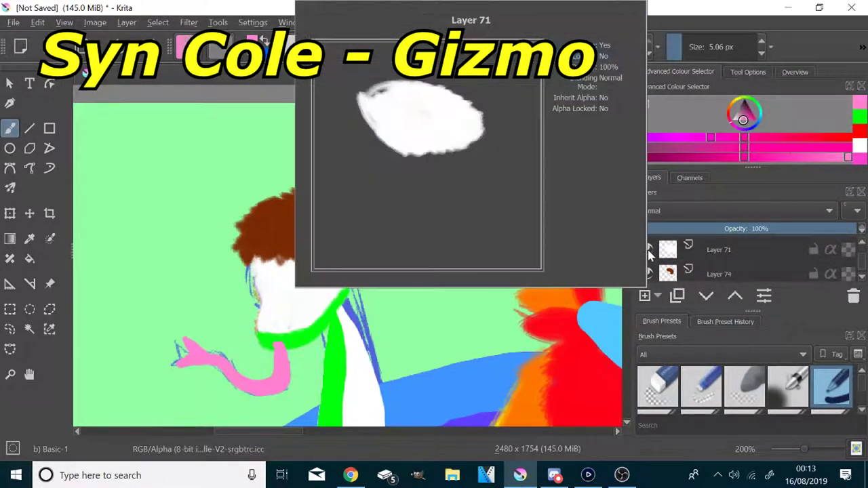
pyautogui.click(685, 251)
pyautogui.scroll(3, 271, 288)
# - Outline both eyes on the white face in black with the Basic-5 Size brush at 5.47 px
pyautogui.moveTo(745, 108); pyautogui.dragTo(757, 47)
pyautogui.scroll(-1, 834, 401)
pyautogui.scroll(2, 834, 400)
pyautogui.moveTo(741, 117)
pyautogui.mouseDown()
pyautogui.moveTo(728, 122)
pyautogui.moveTo(744, 90)
pyautogui.mouseUp()
pyautogui.scroll(-2, 750, 401)
pyautogui.click(829, 395)
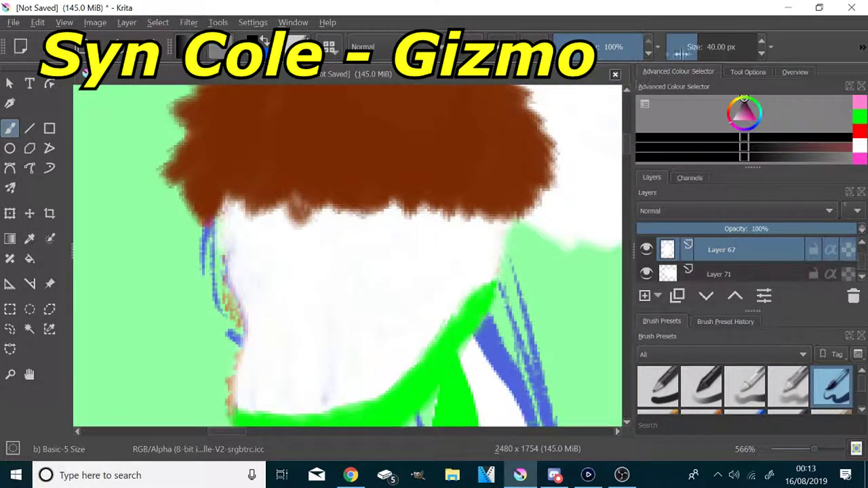
pyautogui.click(679, 53)
pyautogui.moveTo(433, 213); pyautogui.dragTo(476, 219)
pyautogui.hotkey('ctrl', 'z')
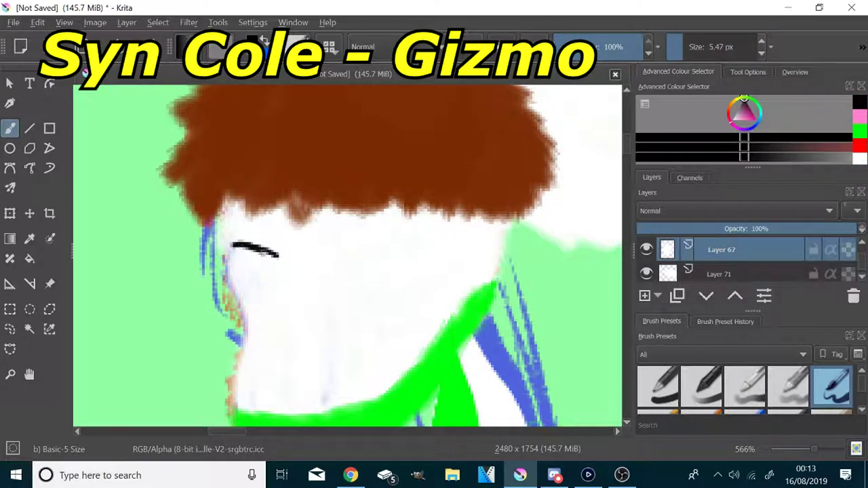
pyautogui.moveTo(357, 255)
pyautogui.mouseDown()
pyautogui.moveTo(442, 222)
pyautogui.moveTo(462, 242)
pyautogui.mouseUp()
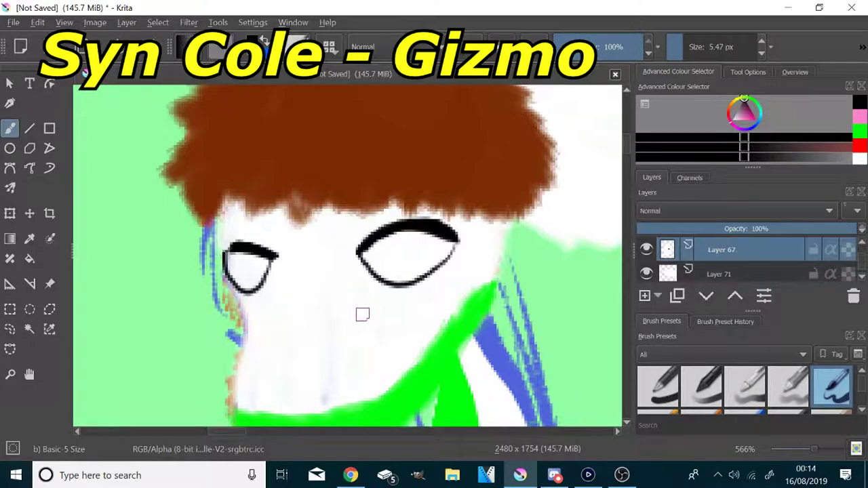
# - Undo the eyes' lower outlines and dab two small black nostrils near the end of the white muzzle
pyautogui.scroll(-4, 362, 315)
pyautogui.scroll(5, 366, 302)
pyautogui.hotkey('ctrl', 'z')
pyautogui.hotkey('ctrl', 'z')
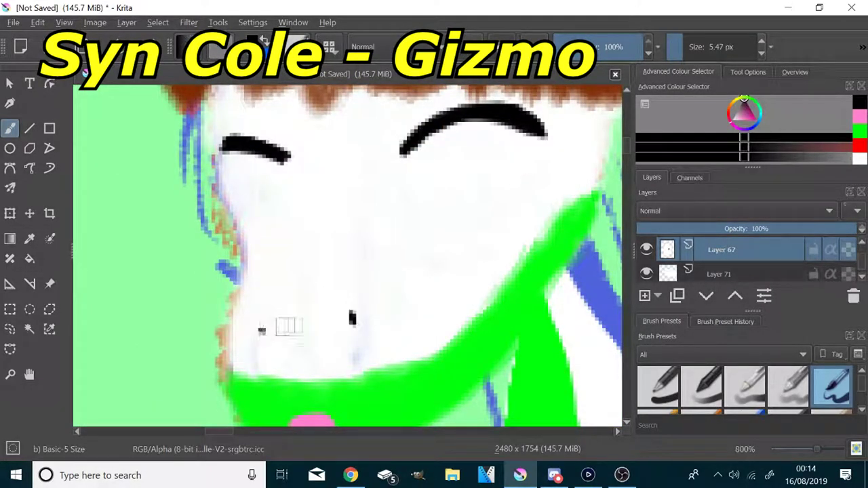
# - Undo all the black eye and nostril strokes painted directly on the white face's layer
pyautogui.click(29, 240)
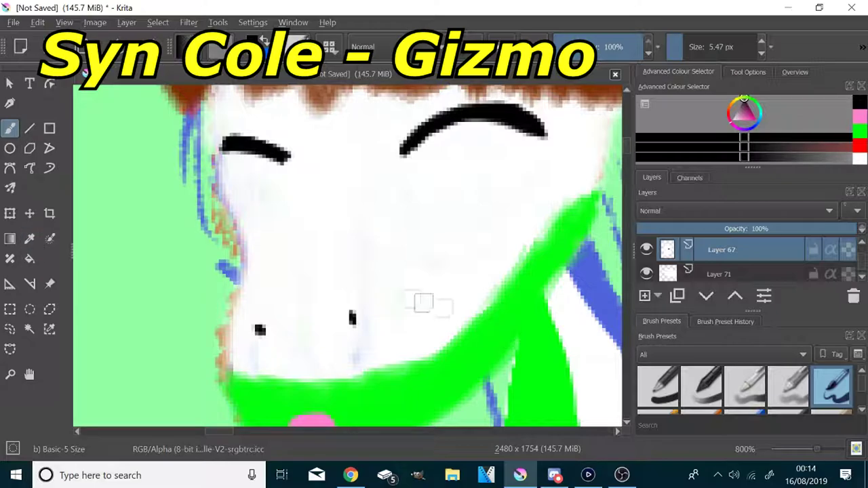
pyautogui.click(461, 314)
pyautogui.click(10, 128)
pyautogui.scroll(-1, 647, 274)
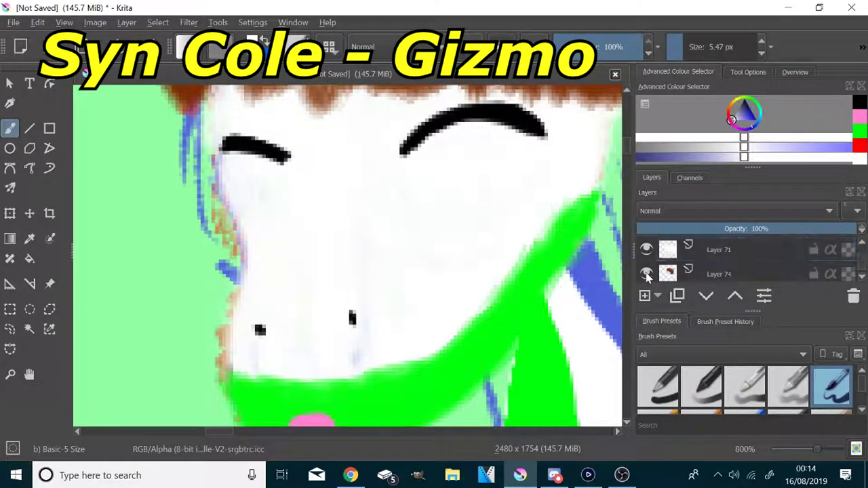
pyautogui.scroll(6, 649, 263)
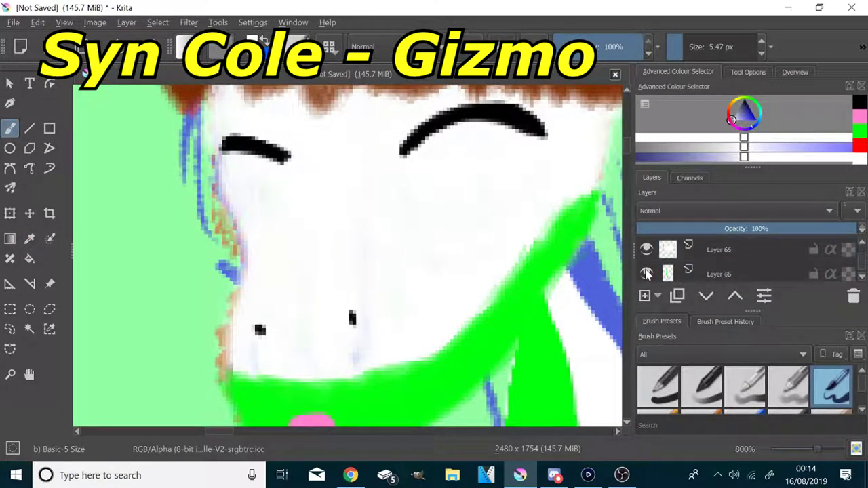
pyautogui.scroll(2, 649, 256)
pyautogui.click(648, 256)
pyautogui.click(648, 256)
pyautogui.hotkey('ctrl', 'z')
pyautogui.hotkey('ctrl', 'z')
pyautogui.hotkey('ctrl', 'z')
pyautogui.hotkey('ctrl', 'z')
pyautogui.hotkey('ctrl', 'z')
pyautogui.hotkey('ctrl', 'z')
pyautogui.scroll(1, 648, 256)
# - Add a new layer directly above Layer 67 and paint a black arched upper eyelid for each eye
pyautogui.click(645, 296)
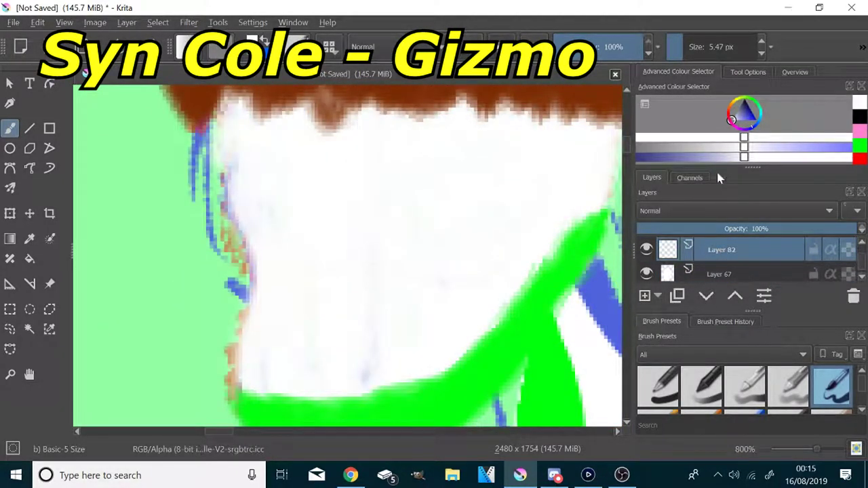
pyautogui.moveTo(411, 173)
pyautogui.mouseDown()
pyautogui.moveTo(475, 149)
pyautogui.moveTo(531, 175)
pyautogui.mouseUp()
pyautogui.moveTo(230, 166)
pyautogui.mouseDown()
pyautogui.moveTo(294, 193)
pyautogui.moveTo(222, 175)
pyautogui.mouseUp()
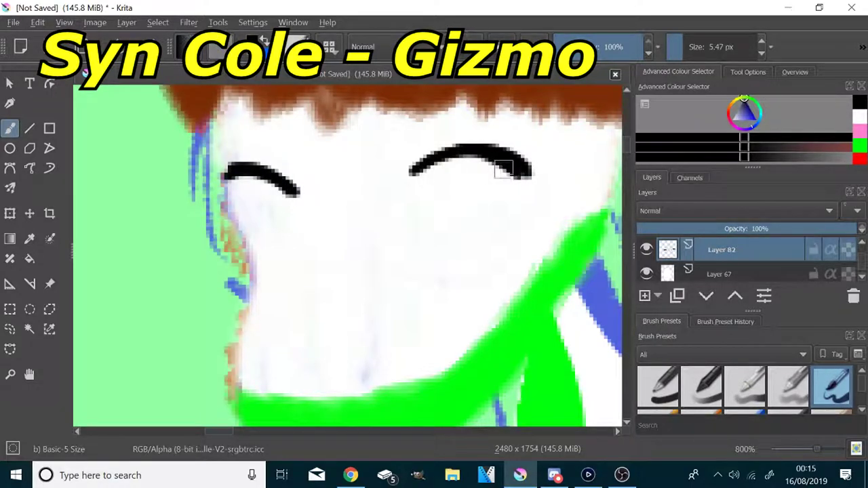
# - Hide Layer 67 to expose the sketched face and undo the black eyelid strokes
pyautogui.click(647, 274)
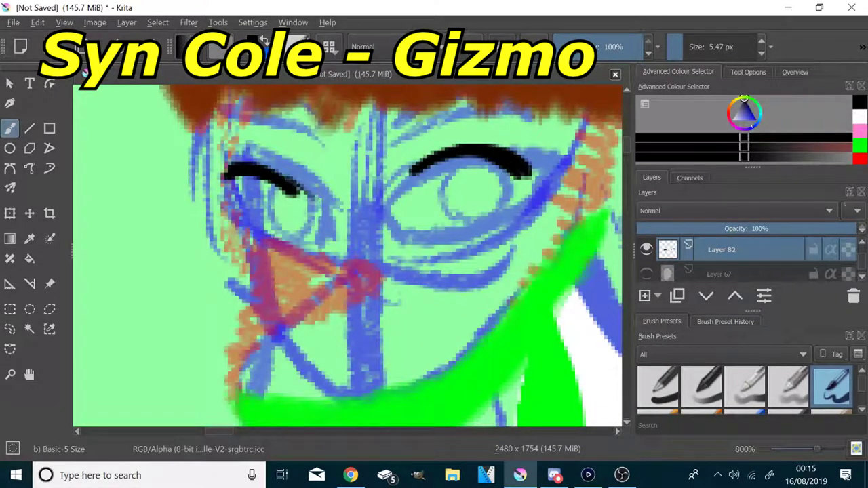
pyautogui.hotkey('ctrl', 'z')
pyautogui.hotkey('ctrl', 'z')
pyautogui.hotkey('ctrl', 'z')
pyautogui.hotkey('ctrl', 'z')
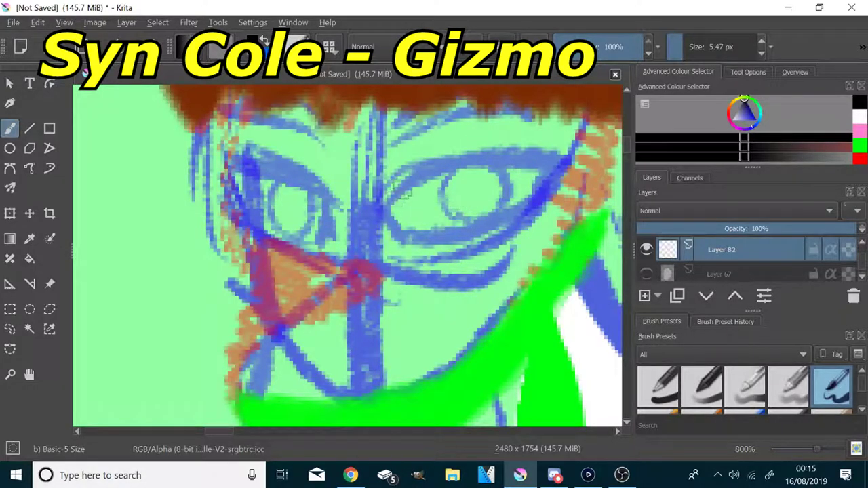
# - Trace thick black upper eyelids over both sketched eyes on Layer 82
pyautogui.moveTo(389, 202); pyautogui.dragTo(552, 163)
pyautogui.moveTo(338, 199)
pyautogui.mouseDown()
pyautogui.moveTo(236, 157)
pyautogui.moveTo(248, 160)
pyautogui.mouseUp()
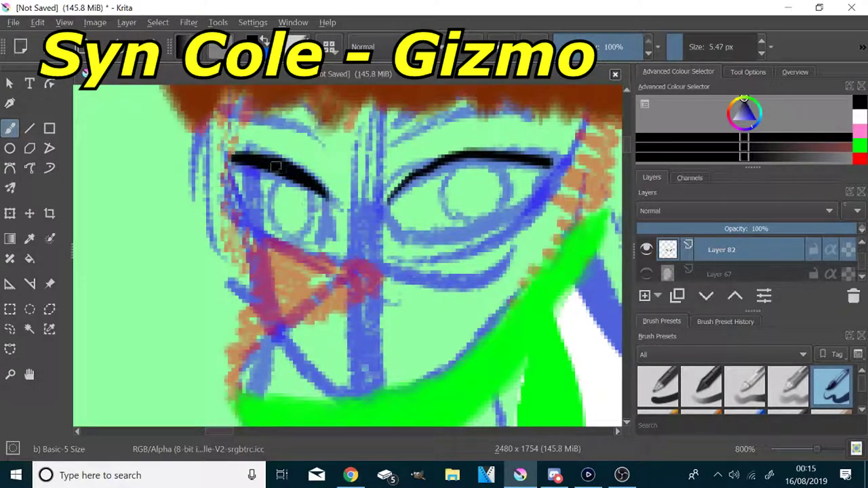
pyautogui.moveTo(392, 200)
pyautogui.mouseDown()
pyautogui.moveTo(456, 158)
pyautogui.moveTo(557, 160)
pyautogui.mouseUp()
pyautogui.moveTo(391, 201)
pyautogui.mouseDown()
pyautogui.moveTo(464, 149)
pyautogui.moveTo(553, 158)
pyautogui.mouseUp()
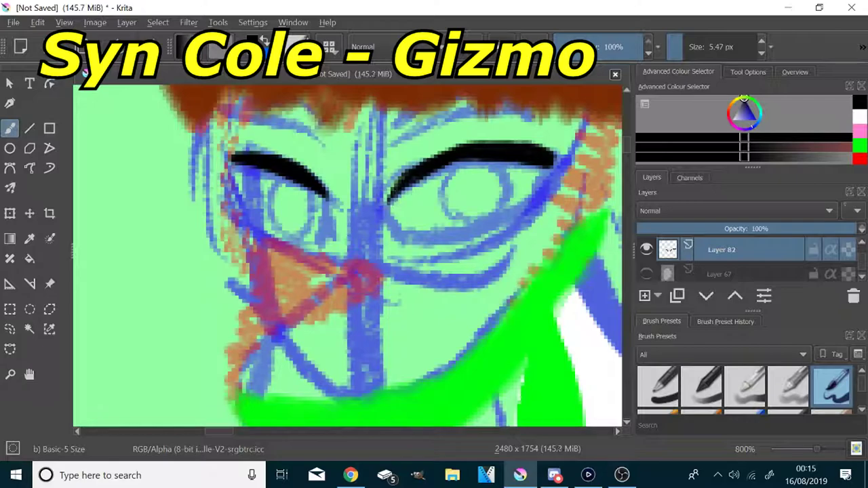
# - Add a layer beneath the eyelids and fill both eyeballs with white inside the sketched outlines
pyautogui.click(644, 295)
pyautogui.click(706, 296)
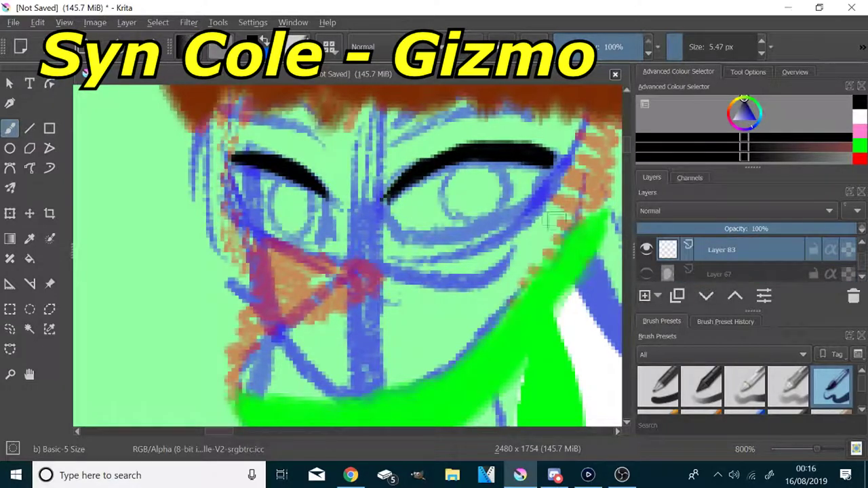
pyautogui.moveTo(744, 124); pyautogui.dragTo(663, 138)
pyautogui.moveTo(314, 205)
pyautogui.mouseDown()
pyautogui.moveTo(249, 217)
pyautogui.moveTo(235, 173)
pyautogui.moveTo(279, 182)
pyautogui.moveTo(251, 183)
pyautogui.moveTo(258, 180)
pyautogui.moveTo(261, 200)
pyautogui.moveTo(258, 190)
pyautogui.moveTo(279, 207)
pyautogui.moveTo(258, 190)
pyautogui.mouseUp()
pyautogui.click(703, 47)
pyautogui.moveTo(454, 187)
pyautogui.mouseDown()
pyautogui.moveTo(419, 197)
pyautogui.moveTo(465, 191)
pyautogui.mouseUp()
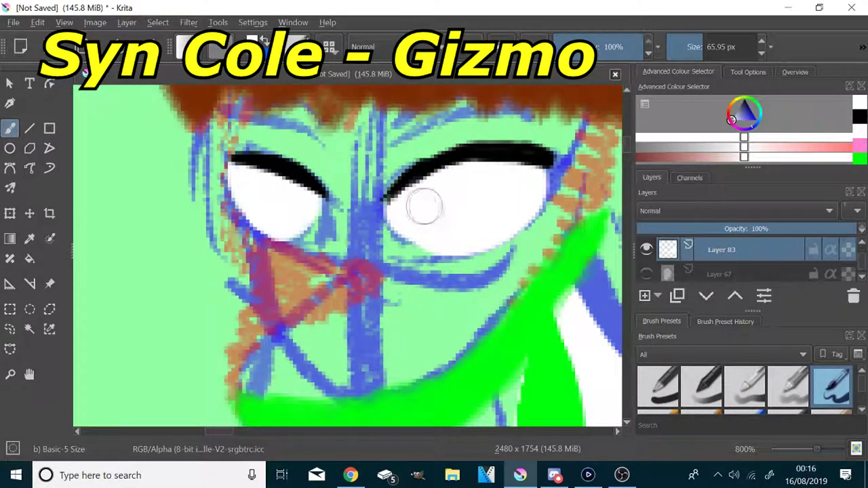
# - Add a new layer above the eye whites and sample the neck's bright green as the brush colour
pyautogui.press('Insert')
pyautogui.moveTo(756, 111)
pyautogui.mouseDown()
pyautogui.moveTo(752, 103)
pyautogui.moveTo(760, 119)
pyautogui.mouseUp()
pyautogui.moveTo(763, 154)
pyautogui.mouseDown()
pyautogui.moveTo(848, 150)
pyautogui.moveTo(840, 156)
pyautogui.mouseUp()
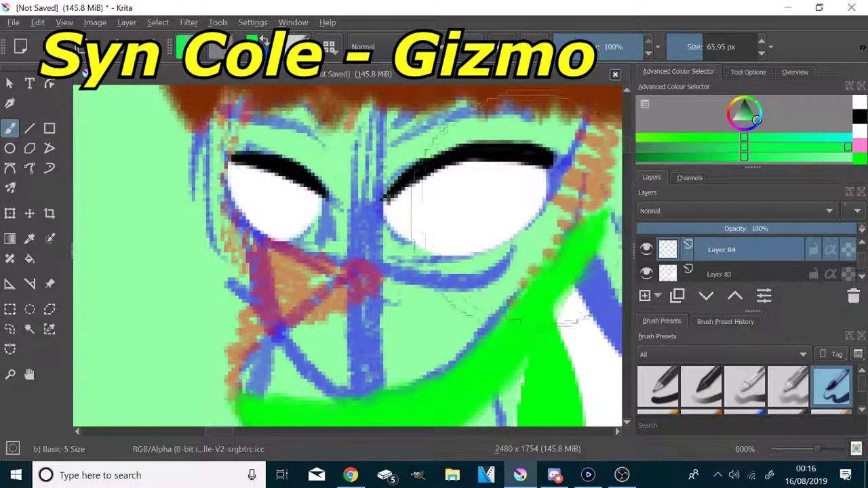
pyautogui.moveTo(501, 214); pyautogui.dragTo(440, 246)
pyautogui.hotkey('ctrl', 'z')
pyautogui.click(29, 239)
pyautogui.click(500, 371)
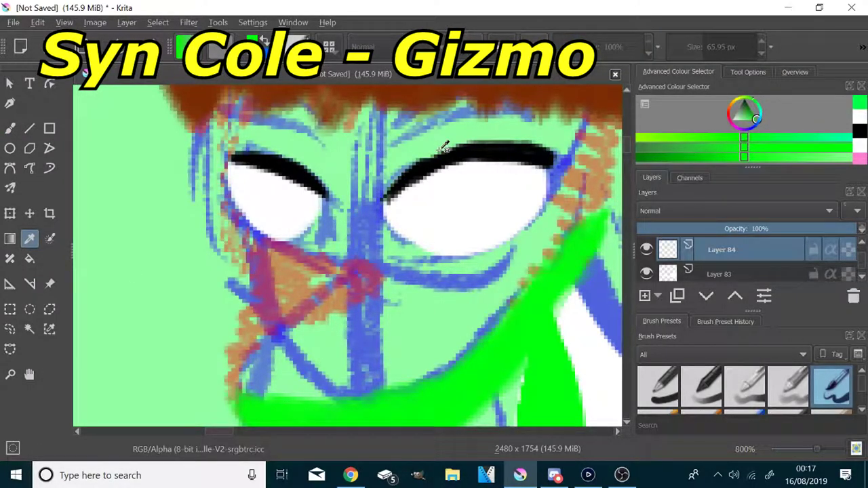
pyautogui.press('b')
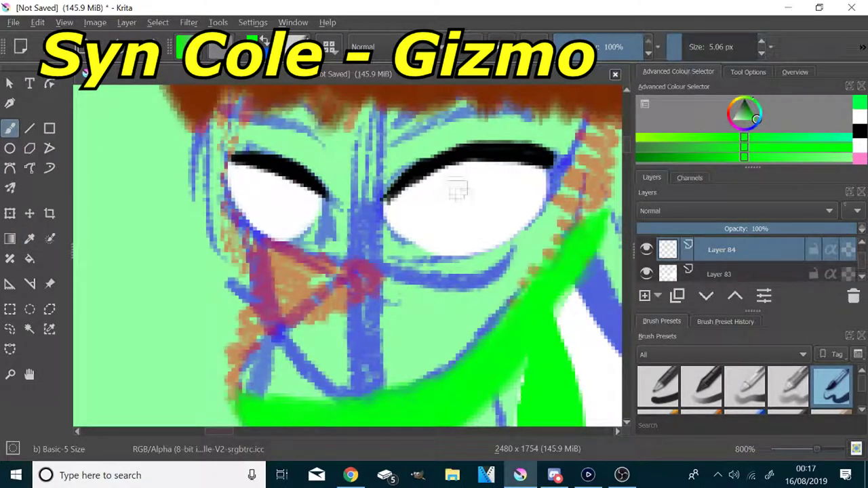
# - Paint bright green irises under both black eyelids with the brush at 10.97 px
pyautogui.scroll(4, 281, 177)
pyautogui.click(686, 39)
pyautogui.moveTo(278, 184)
pyautogui.mouseDown()
pyautogui.moveTo(259, 198)
pyautogui.moveTo(276, 256)
pyautogui.moveTo(336, 290)
pyautogui.moveTo(289, 177)
pyautogui.moveTo(294, 216)
pyautogui.mouseUp()
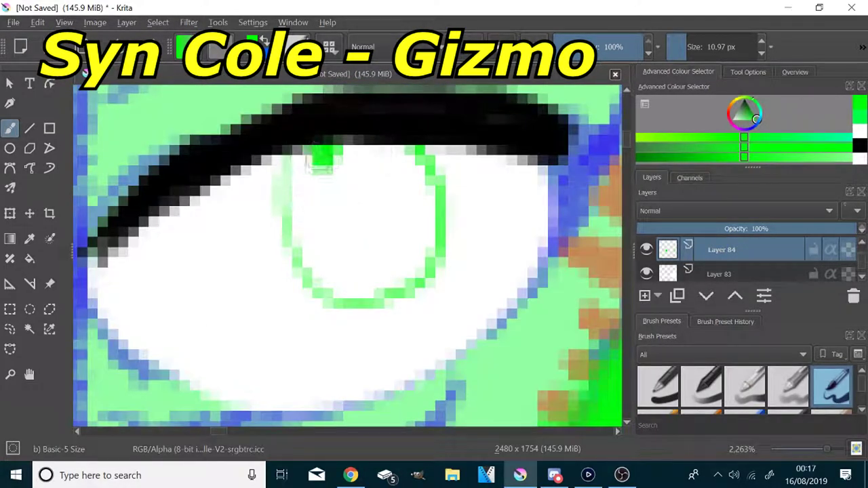
pyautogui.moveTo(305, 150)
pyautogui.mouseDown()
pyautogui.moveTo(332, 298)
pyautogui.moveTo(420, 157)
pyautogui.mouseUp()
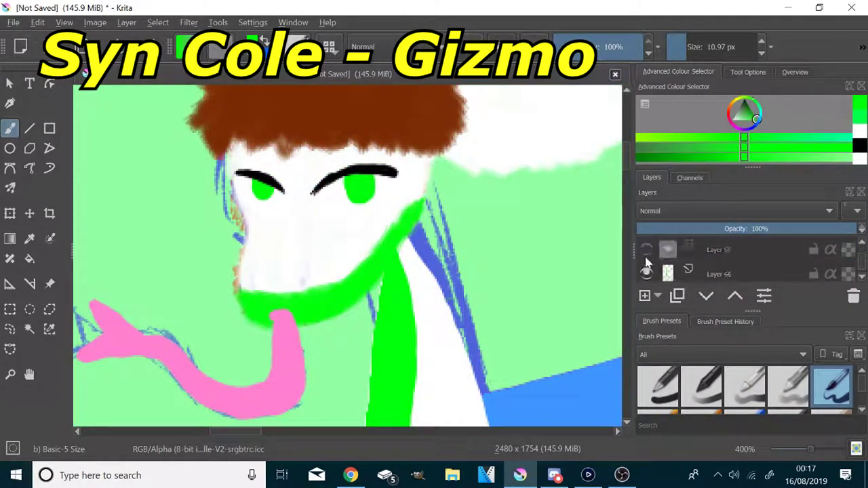
# - Add a new layer directly above Layer 67 and choose a very light grey for shading
pyautogui.scroll(2, 353, 224)
pyautogui.click(725, 274)
pyautogui.moveTo(746, 120)
pyautogui.mouseDown()
pyautogui.moveTo(732, 121)
pyautogui.moveTo(727, 149)
pyautogui.mouseUp()
pyautogui.click(755, 156)
# - Shade soft light grey contours around the lower edges of both eyes with the Bristles Large Smooth brush at 9.54 px
pyautogui.scroll(1, 131, 194)
pyautogui.scroll(-4, 726, 383)
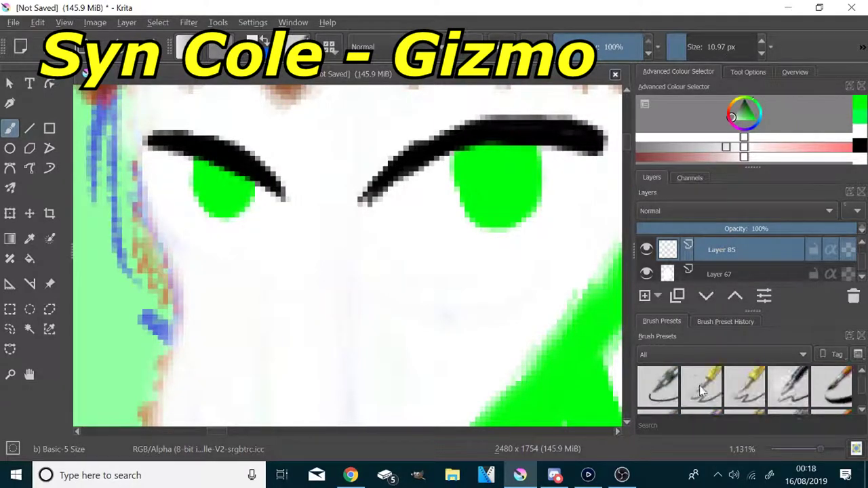
pyautogui.click(701, 387)
pyautogui.scroll(-1, 446, 310)
pyautogui.scroll(1, 102, 223)
pyautogui.click(685, 47)
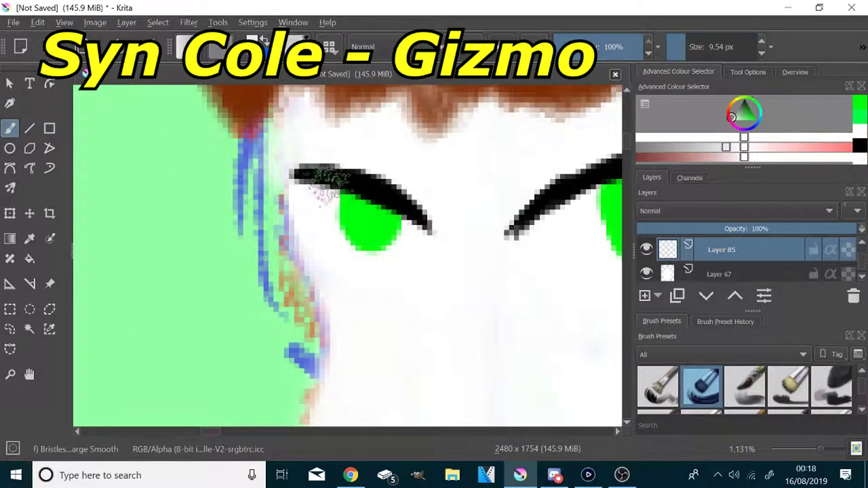
pyautogui.moveTo(309, 194)
pyautogui.mouseDown()
pyautogui.moveTo(304, 224)
pyautogui.moveTo(343, 275)
pyautogui.moveTo(411, 239)
pyautogui.moveTo(404, 248)
pyautogui.moveTo(188, 263)
pyautogui.mouseUp()
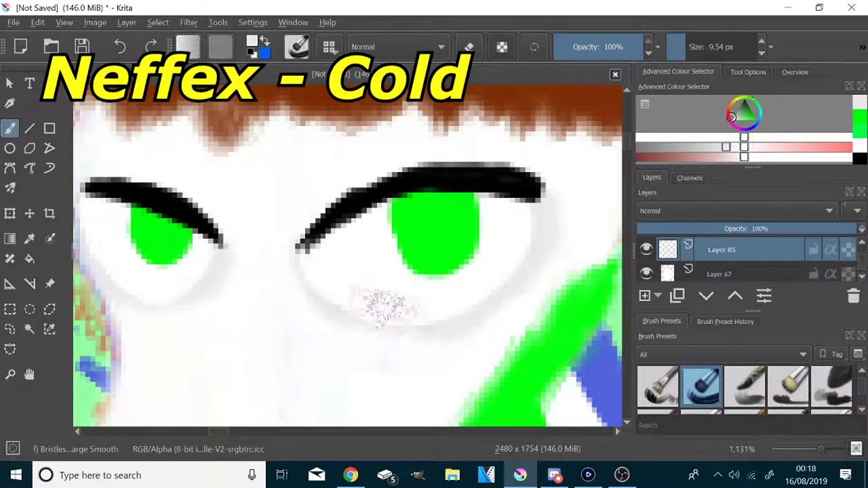
pyautogui.scroll(2, 270, 264)
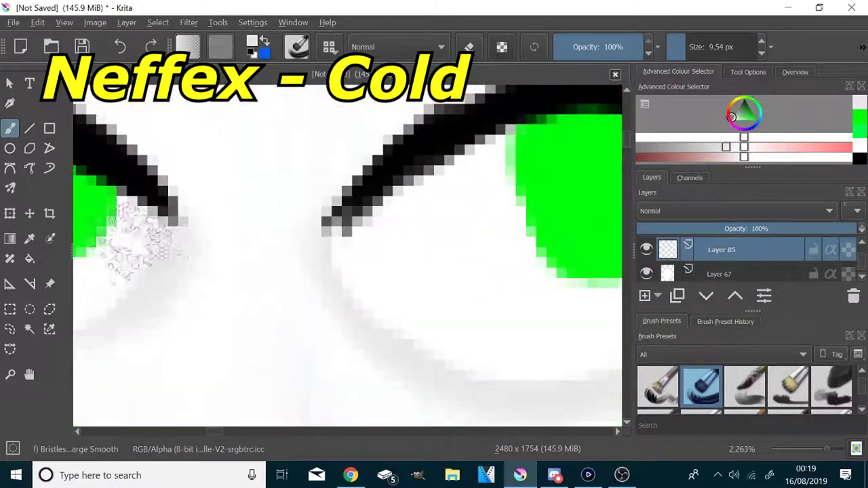
pyautogui.scroll(-4, 112, 275)
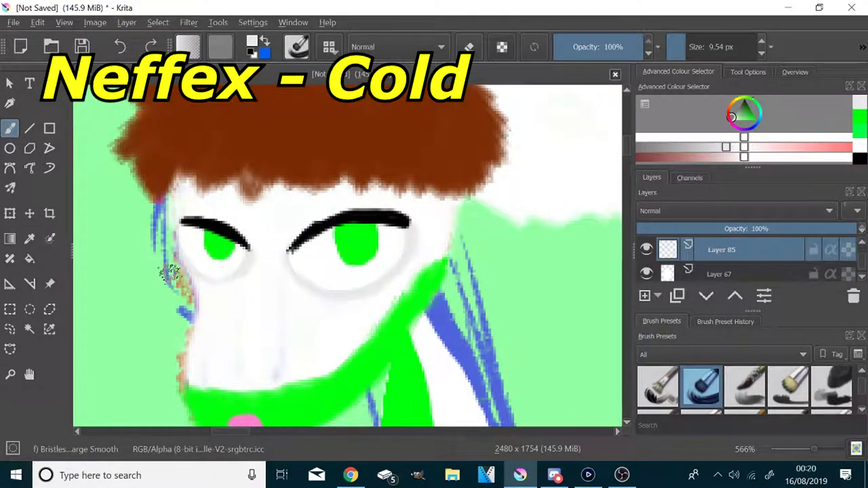
pyautogui.scroll(-2, 169, 275)
pyautogui.scroll(4, 171, 251)
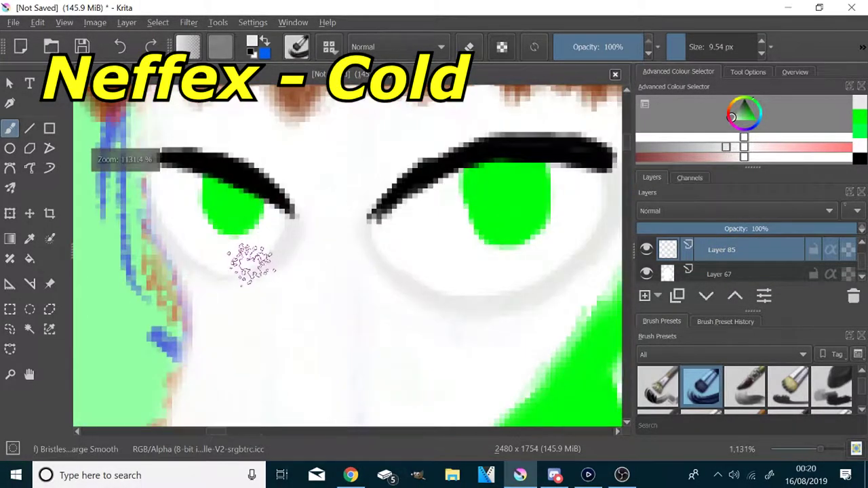
# - Sample the tongue's light pink and try a stroke on the white ear on a new layer above Layer 69
pyautogui.scroll(-11, 385, 318)
pyautogui.scroll(5, 543, 363)
pyautogui.scroll(-5, 366, 329)
pyautogui.scroll(4, 167, 332)
pyautogui.scroll(4, 359, 197)
pyautogui.scroll(-3, 780, 261)
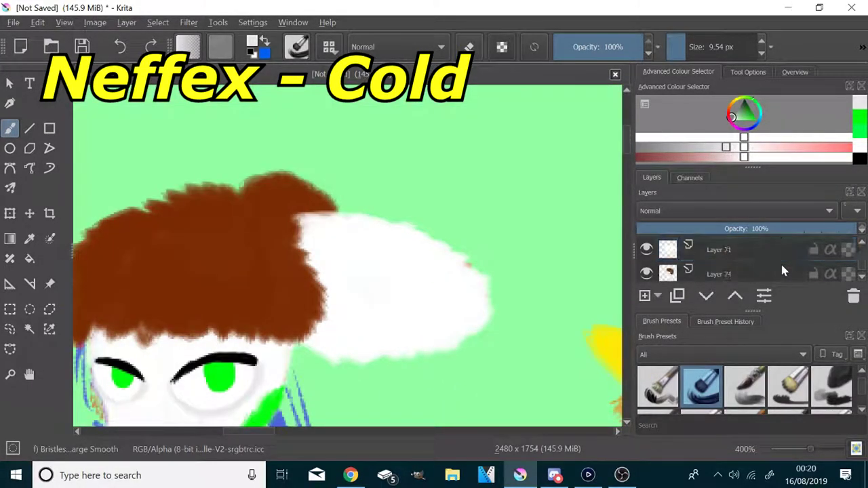
pyautogui.moveTo(739, 275)
pyautogui.scroll(2, 738, 275)
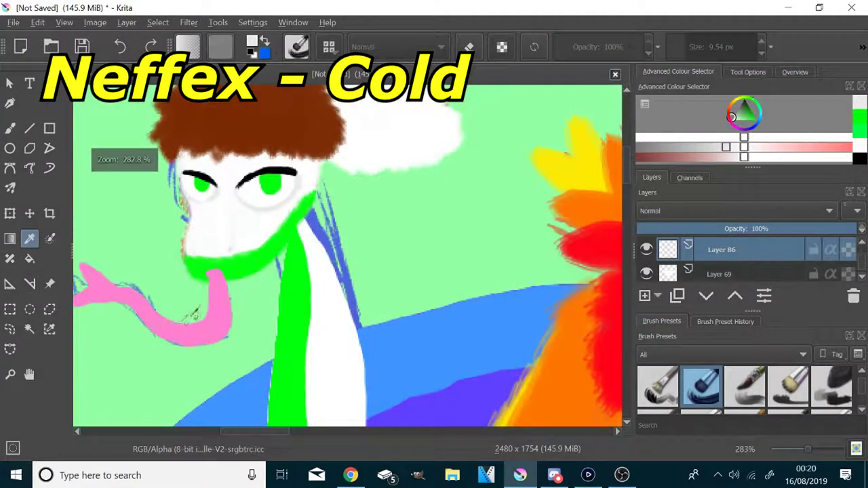
pyautogui.scroll(-1, 339, 325)
pyautogui.scroll(4, 312, 204)
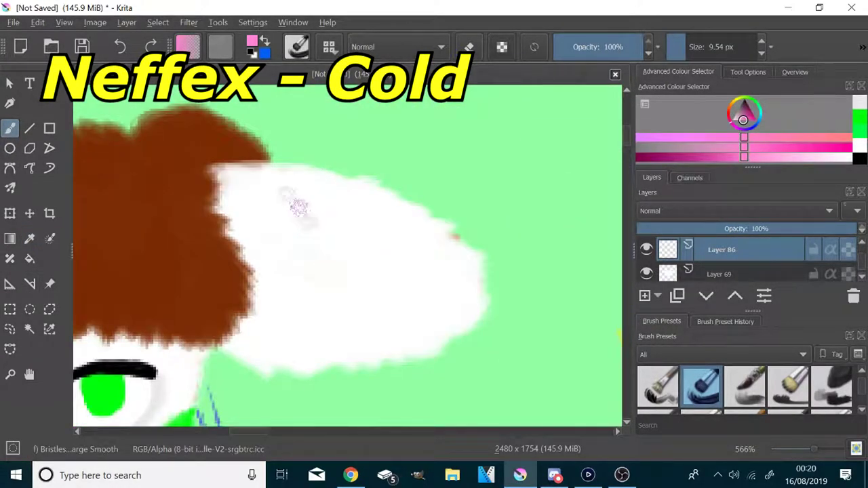
pyautogui.moveTo(297, 192); pyautogui.dragTo(313, 235)
# - Delete the misplaced ear layer and add a new layer directly above Layer 71, which holds the white ear
pyautogui.click(852, 297)
pyautogui.scroll(-1, 755, 260)
pyautogui.scroll(3, 650, 255)
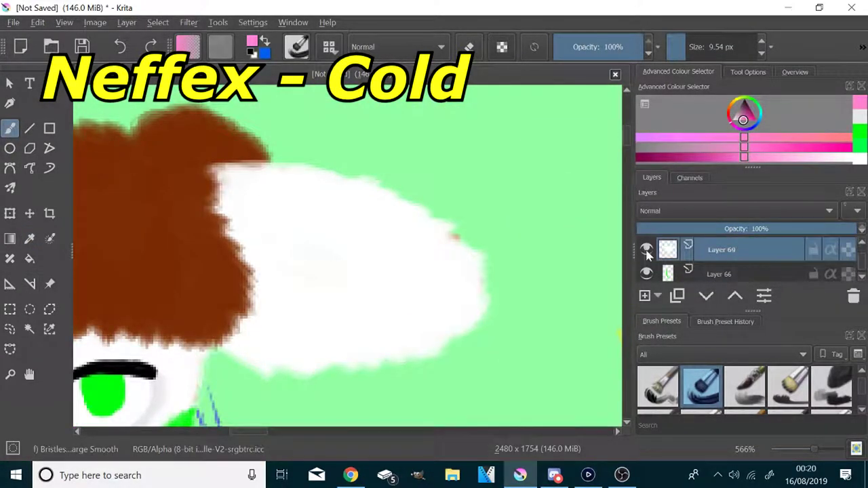
pyautogui.moveTo(646, 256)
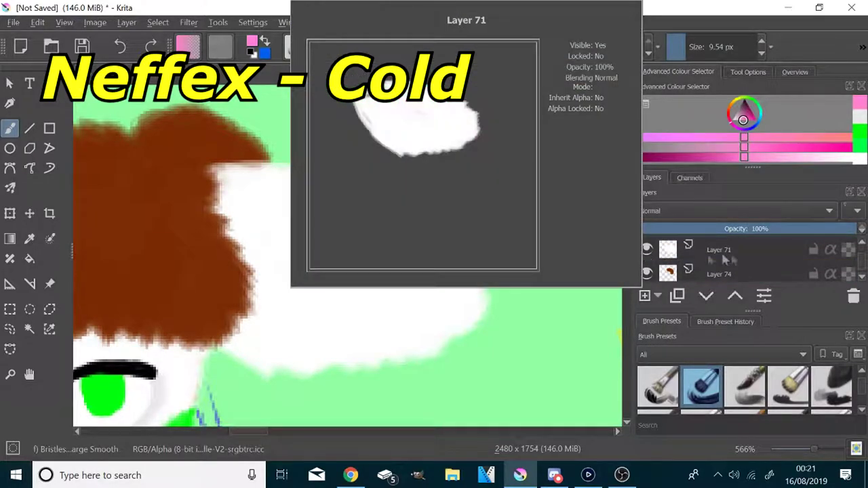
pyautogui.click(692, 259)
pyautogui.click(645, 297)
# - Fill the ear's inside with light pink at 5.06 px and feather its edges with white fur strokes
pyautogui.scroll(-3, 503, 322)
pyautogui.scroll(3, 498, 321)
pyautogui.moveTo(298, 216)
pyautogui.mouseDown()
pyautogui.moveTo(334, 226)
pyautogui.moveTo(373, 218)
pyautogui.moveTo(429, 242)
pyautogui.moveTo(383, 278)
pyautogui.moveTo(342, 271)
pyautogui.moveTo(401, 253)
pyautogui.moveTo(414, 261)
pyautogui.moveTo(270, 261)
pyautogui.moveTo(312, 293)
pyautogui.mouseUp()
pyautogui.moveTo(434, 255); pyautogui.dragTo(349, 282)
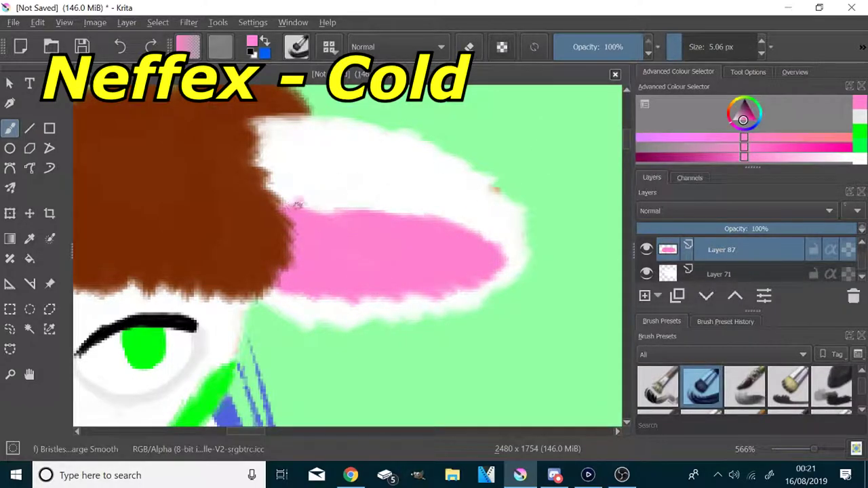
pyautogui.moveTo(745, 121); pyautogui.dragTo(732, 119)
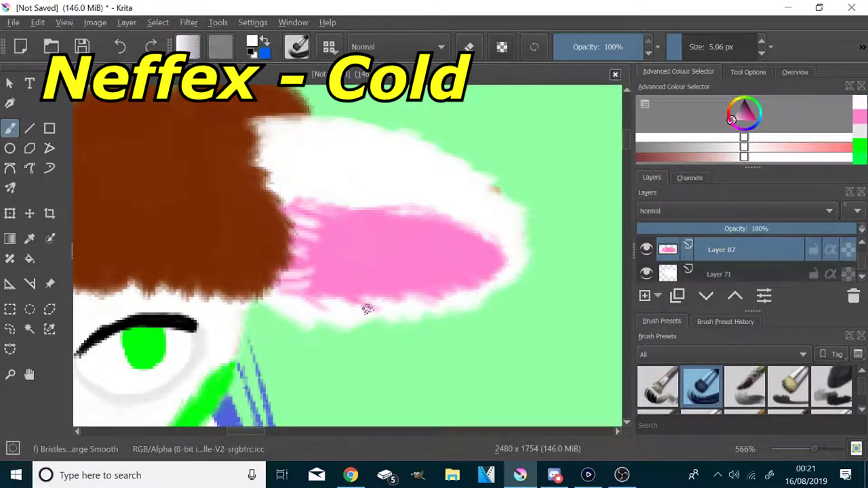
# - Draw curved black upper eyelids over both eyes of the brown head with the Ink-2 Fineliner at 4.03 px, on a layer above Layer 48
pyautogui.scroll(-10, 367, 308)
pyautogui.scroll(-10, 698, 262)
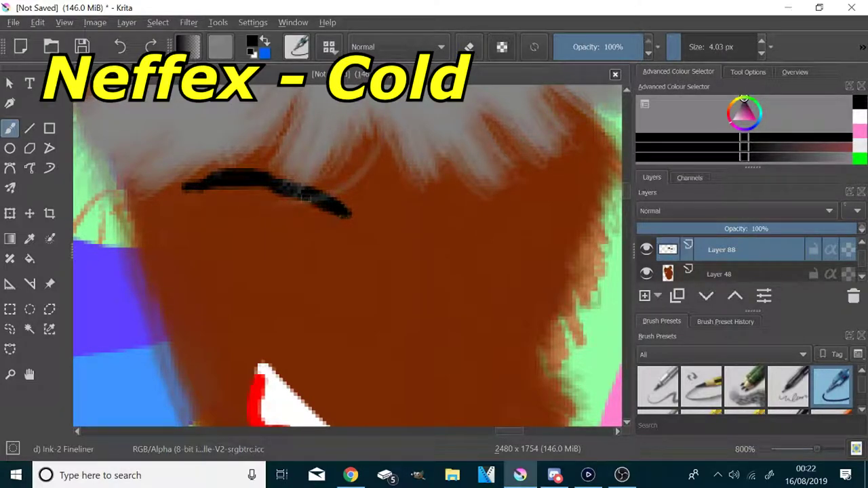
pyautogui.moveTo(474, 226); pyautogui.dragTo(578, 201)
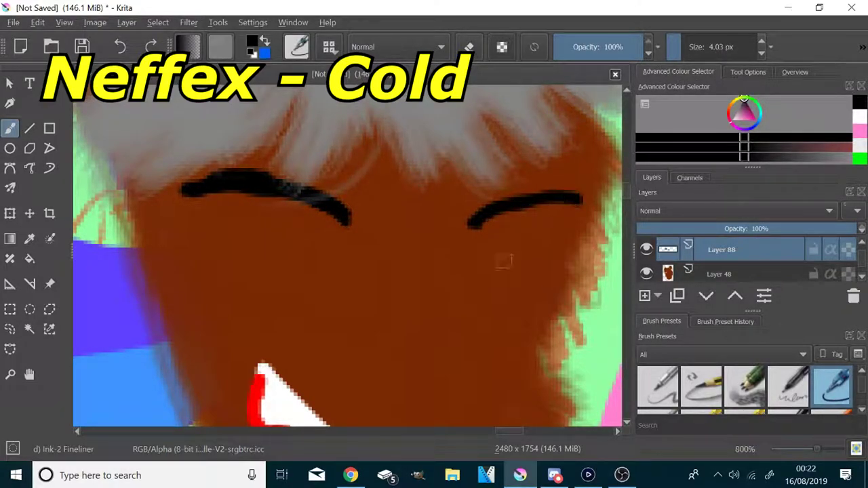
# - Add a new layer directly above Layer 48 and outline and fill both of the brown head's eyes in white
pyautogui.click(643, 297)
pyautogui.press('x')
pyautogui.moveTo(193, 191); pyautogui.dragTo(341, 231)
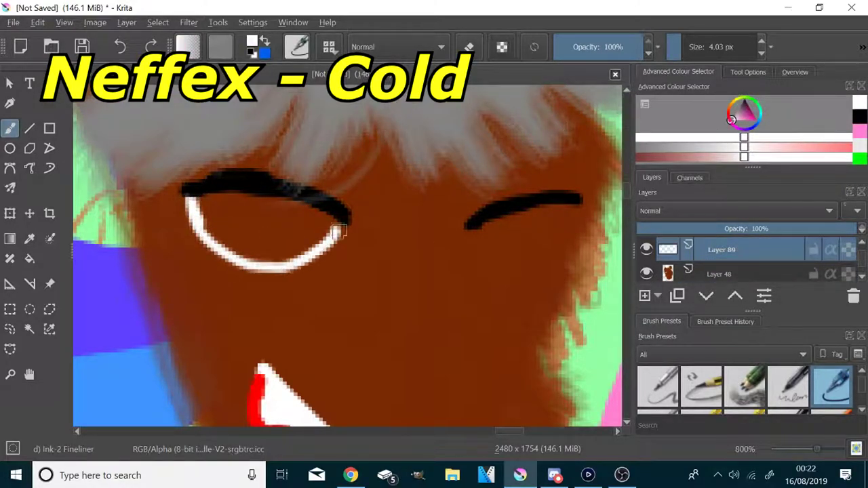
pyautogui.moveTo(501, 260)
pyautogui.mouseDown()
pyautogui.moveTo(574, 201)
pyautogui.moveTo(546, 232)
pyautogui.mouseUp()
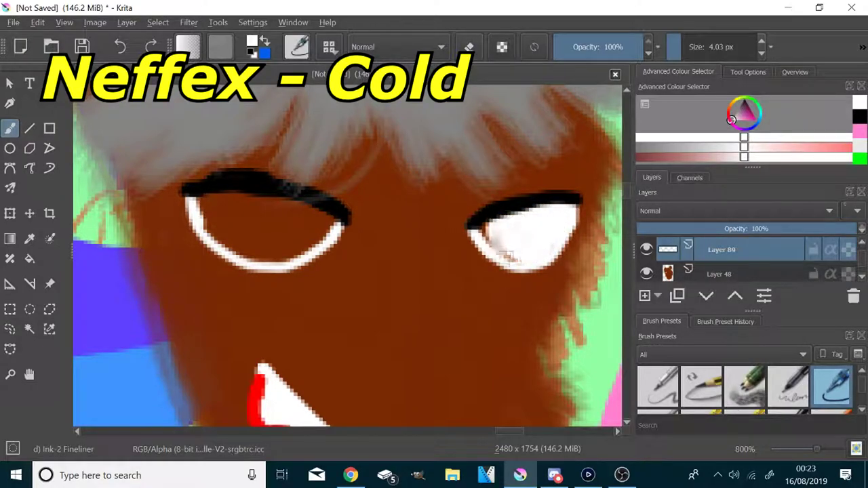
pyautogui.moveTo(322, 225)
pyautogui.mouseDown()
pyautogui.moveTo(308, 244)
pyautogui.moveTo(320, 251)
pyautogui.moveTo(293, 253)
pyautogui.moveTo(321, 244)
pyautogui.moveTo(310, 224)
pyautogui.mouseUp()
pyautogui.moveTo(212, 210); pyautogui.dragTo(204, 197)
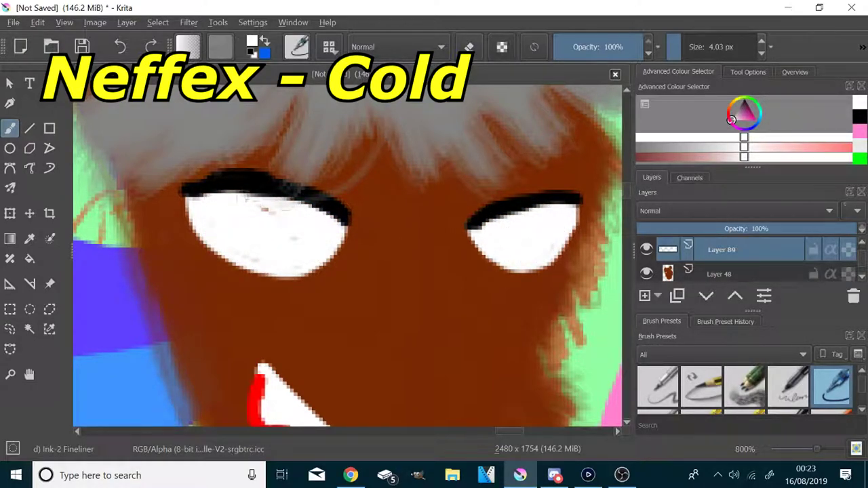
# - Paint bright red irises under the eyelids of both of the brown head's eyes, on a new layer above Layer 89
pyautogui.moveTo(740, 119)
pyautogui.mouseDown()
pyautogui.moveTo(758, 121)
pyautogui.moveTo(718, 113)
pyautogui.mouseUp()
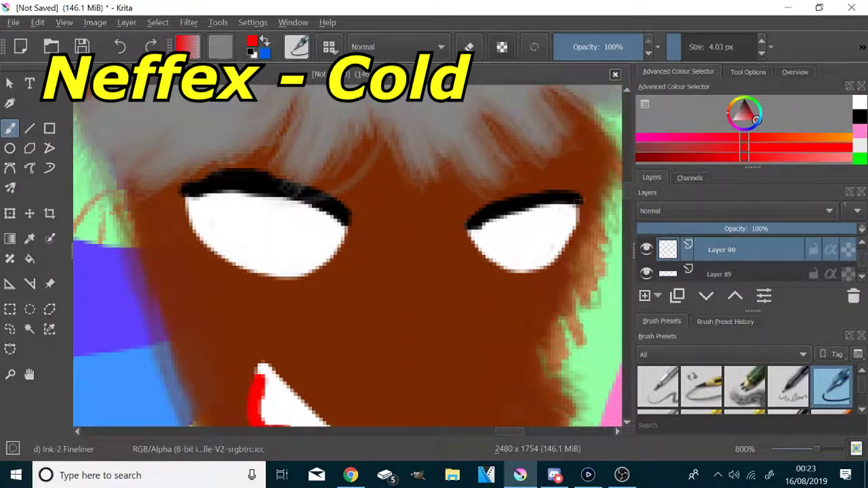
pyautogui.scroll(3, 576, 219)
pyautogui.moveTo(366, 201)
pyautogui.mouseDown()
pyautogui.moveTo(426, 189)
pyautogui.moveTo(430, 278)
pyautogui.mouseUp()
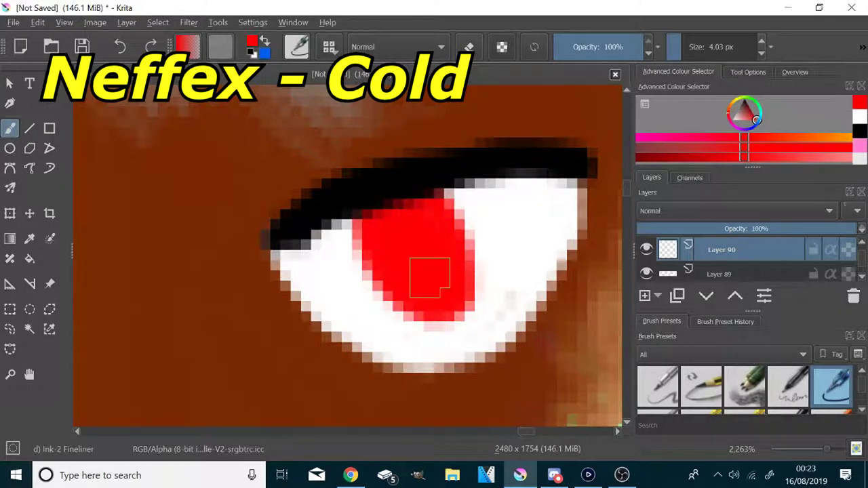
pyautogui.scroll(-5, 430, 277)
pyautogui.scroll(4, 197, 270)
pyautogui.moveTo(376, 212)
pyautogui.mouseDown()
pyautogui.moveTo(421, 301)
pyautogui.moveTo(435, 218)
pyautogui.mouseUp()
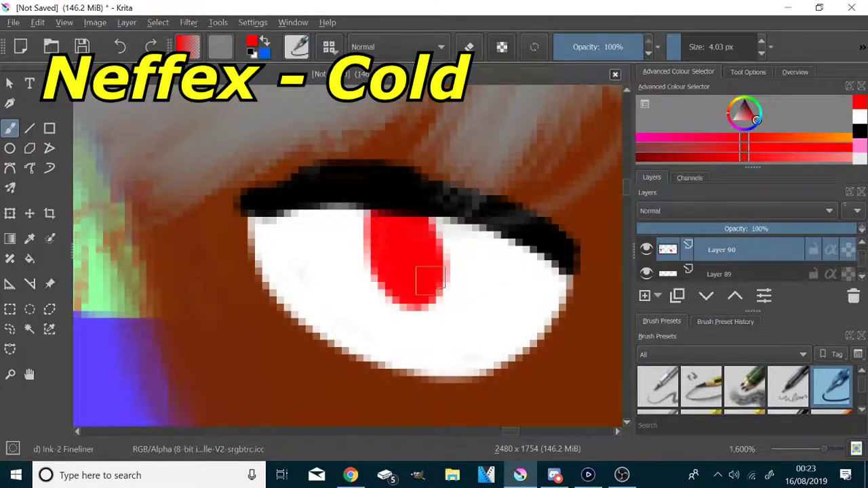
pyautogui.scroll(-7, 420, 279)
pyautogui.scroll(3, 258, 177)
pyautogui.scroll(-3, 258, 176)
pyautogui.scroll(5, 421, 275)
pyautogui.scroll(-1, 758, 395)
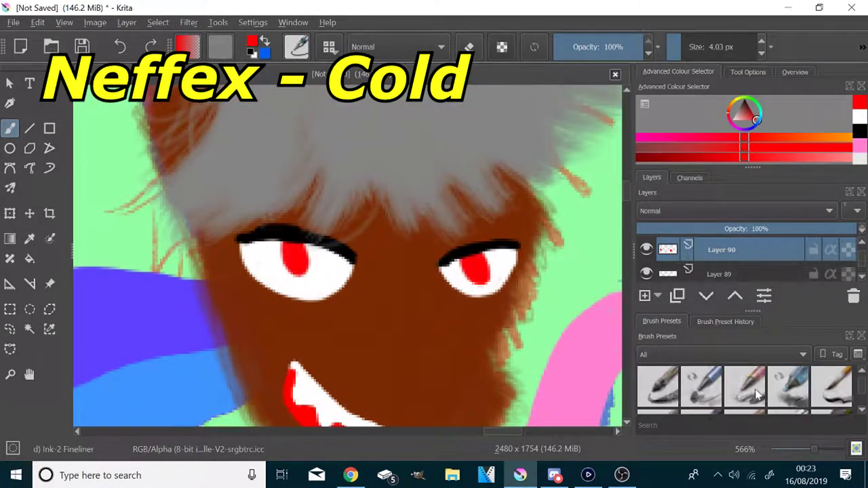
# - Outline the brown head's eyes in black with the Bristles Large Smooth brush at 3.53 px, on a new layer above Layer 48
pyautogui.scroll(-2, 758, 395)
pyautogui.click(702, 388)
pyautogui.click(860, 131)
pyautogui.scroll(1, 543, 241)
pyautogui.click(687, 46)
pyautogui.scroll(2, 467, 269)
pyautogui.moveTo(346, 272); pyautogui.dragTo(354, 288)
pyautogui.hotkey('ctrl', 'z')
pyautogui.scroll(-2, 738, 274)
pyautogui.click(730, 252)
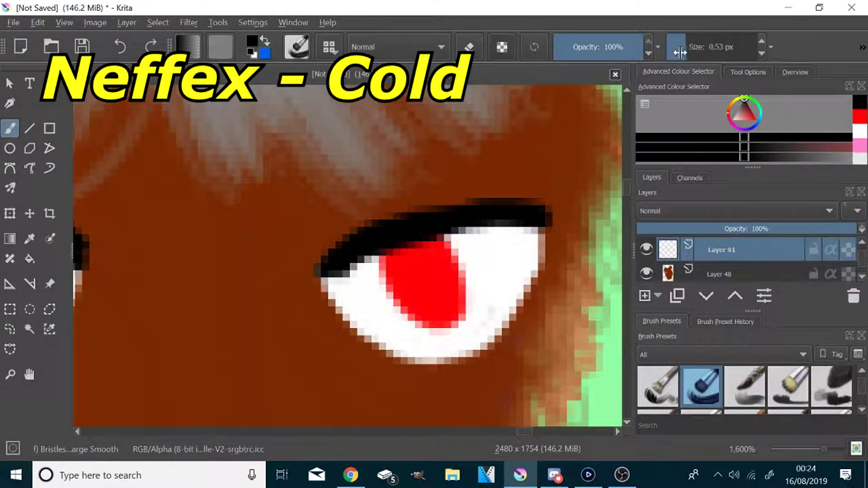
pyautogui.moveTo(324, 285)
pyautogui.mouseDown()
pyautogui.moveTo(397, 359)
pyautogui.moveTo(461, 363)
pyautogui.moveTo(539, 292)
pyautogui.moveTo(551, 217)
pyautogui.mouseUp()
pyautogui.scroll(-1, 503, 326)
pyautogui.moveTo(284, 239)
pyautogui.mouseDown()
pyautogui.moveTo(337, 331)
pyautogui.moveTo(398, 361)
pyautogui.moveTo(470, 354)
pyautogui.moveTo(502, 329)
pyautogui.mouseUp()
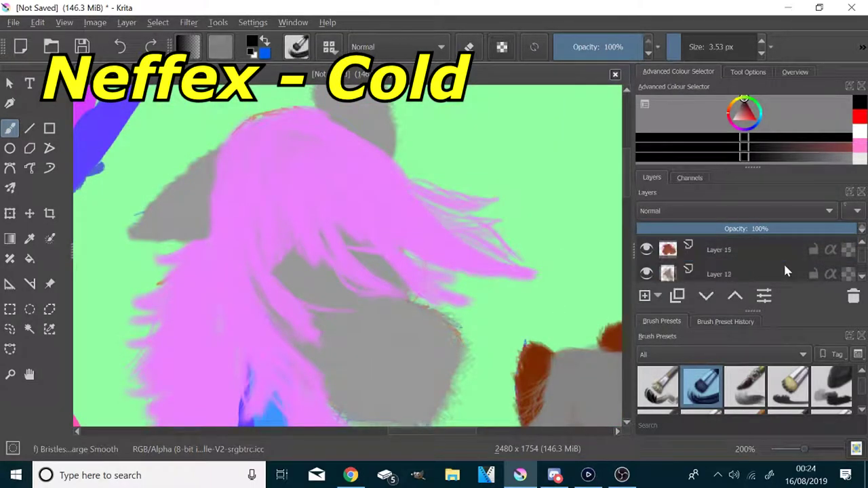
# - Add a layer above Layer 12 and draw the grey head's far eyelid in black with the Ink-2 Fineliner at 2.82 px
pyautogui.scroll(3, 785, 266)
pyautogui.scroll(-3, 751, 267)
pyautogui.click(752, 268)
pyautogui.click(645, 297)
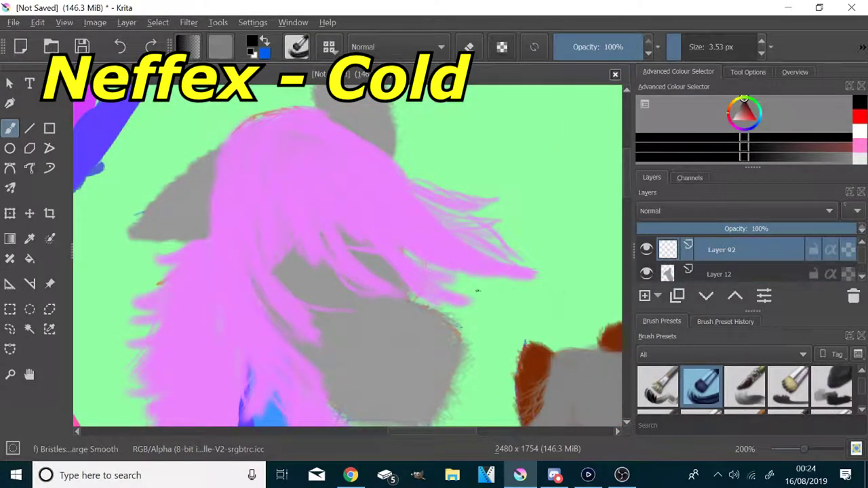
pyautogui.scroll(2, 810, 399)
pyautogui.click(830, 388)
pyautogui.scroll(2, 292, 291)
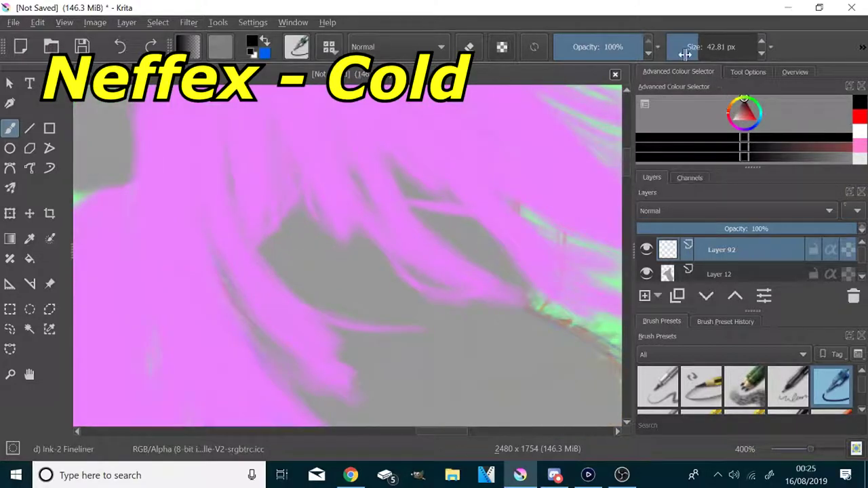
pyautogui.scroll(-2, 420, 280)
pyautogui.scroll(2, 455, 245)
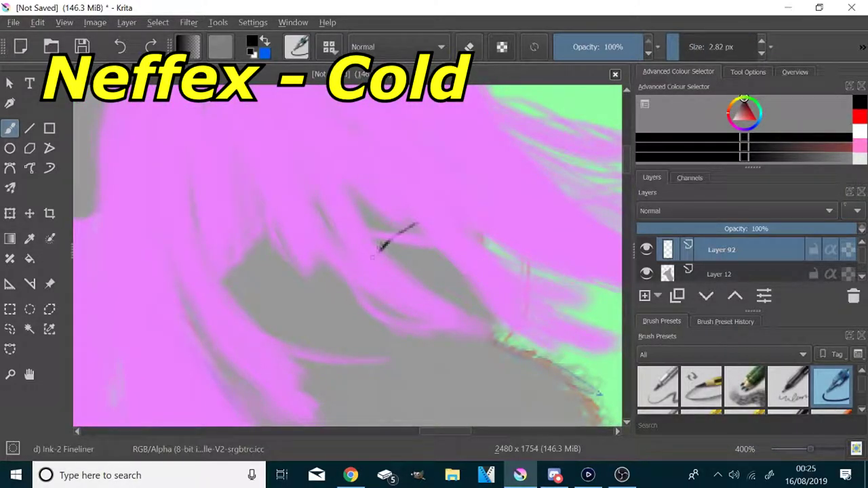
pyautogui.scroll(-4, 289, 293)
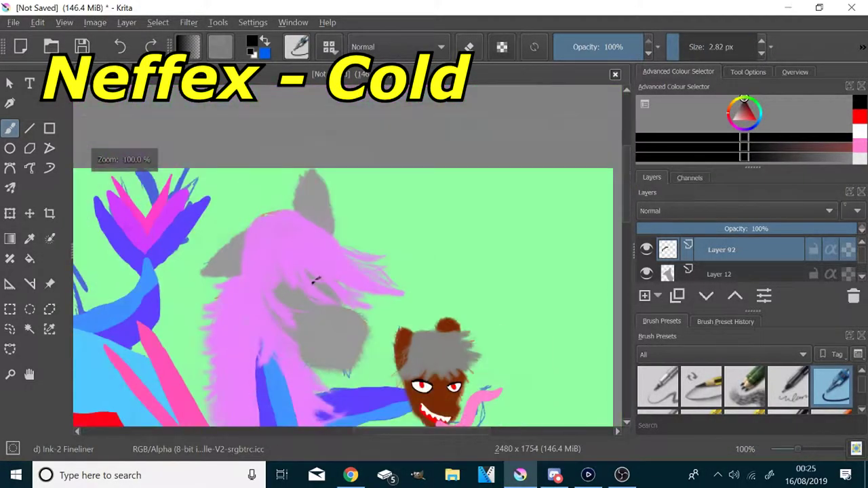
# - Draw a thick black upper eyelid over the grey head's near eye with the Ink-2 Fineliner at 7.06 px
pyautogui.scroll(4, 285, 315)
pyautogui.moveTo(329, 209); pyautogui.dragTo(219, 202)
pyautogui.moveTo(260, 203); pyautogui.dragTo(221, 207)
pyautogui.hotkey('ctrl', 'z')
pyautogui.click(684, 43)
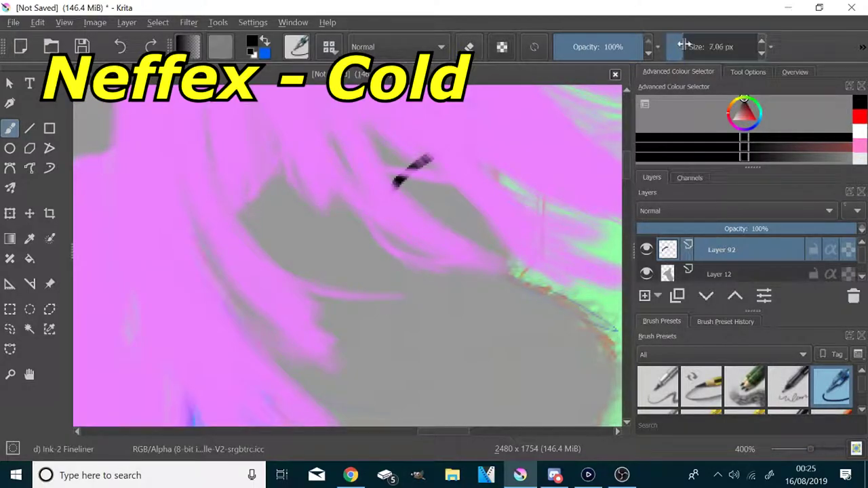
pyautogui.moveTo(303, 221); pyautogui.dragTo(209, 239)
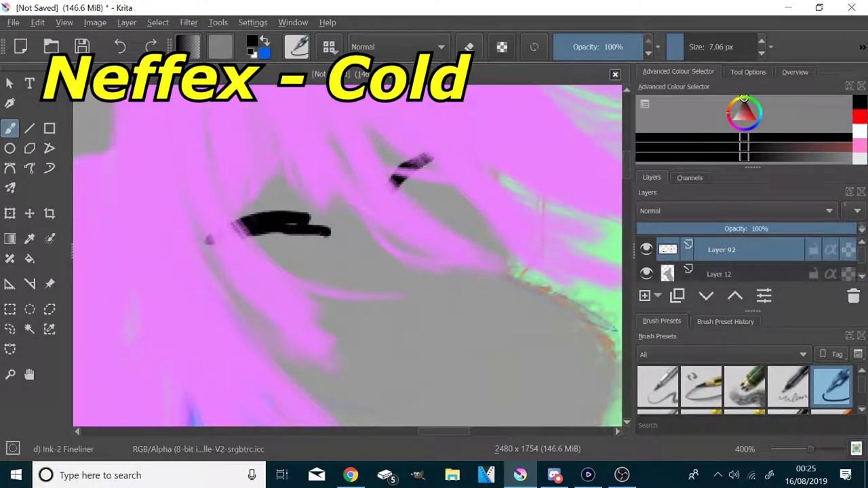
pyautogui.moveTo(326, 231); pyautogui.dragTo(326, 232)
# - Add another layer directly above Layer 12 and fill both of the grey head's eyes with white beneath the eyelids
pyautogui.scroll(-2, 346, 218)
pyautogui.scroll(1, 310, 251)
pyautogui.click(698, 275)
pyautogui.click(650, 295)
pyautogui.click(731, 120)
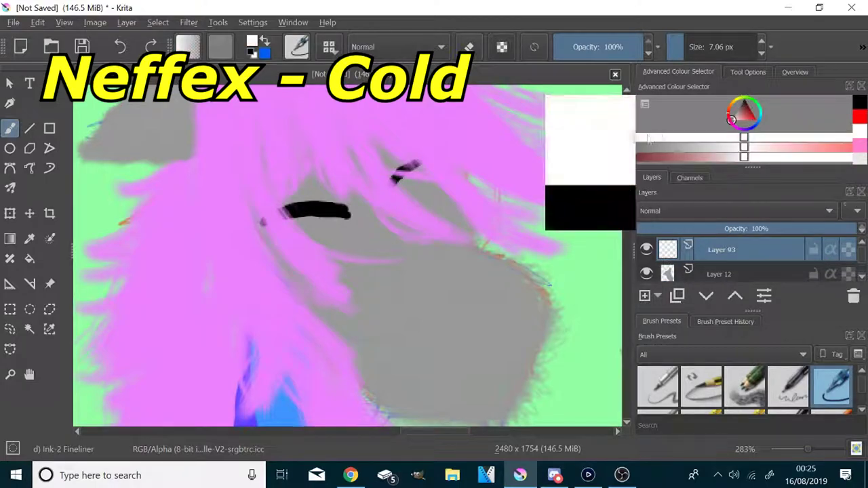
pyautogui.scroll(2, 395, 198)
pyautogui.moveTo(395, 197)
pyautogui.mouseDown()
pyautogui.moveTo(468, 170)
pyautogui.moveTo(442, 175)
pyautogui.mouseUp()
pyautogui.moveTo(286, 265)
pyautogui.mouseDown()
pyautogui.moveTo(231, 282)
pyautogui.moveTo(132, 257)
pyautogui.moveTo(264, 246)
pyautogui.mouseUp()
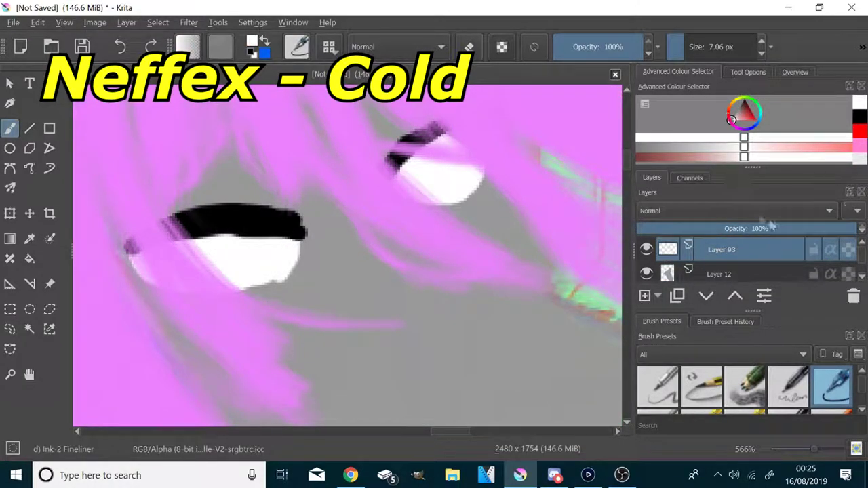
# - Paint deep blue irises in both of the grey head's eyes on a new layer above Layer 93
pyautogui.click(752, 127)
pyautogui.click(757, 120)
pyautogui.scroll(4, 421, 131)
pyautogui.moveTo(405, 237)
pyautogui.mouseDown()
pyautogui.moveTo(520, 353)
pyautogui.moveTo(488, 287)
pyautogui.mouseUp()
pyautogui.scroll(-7, 265, 348)
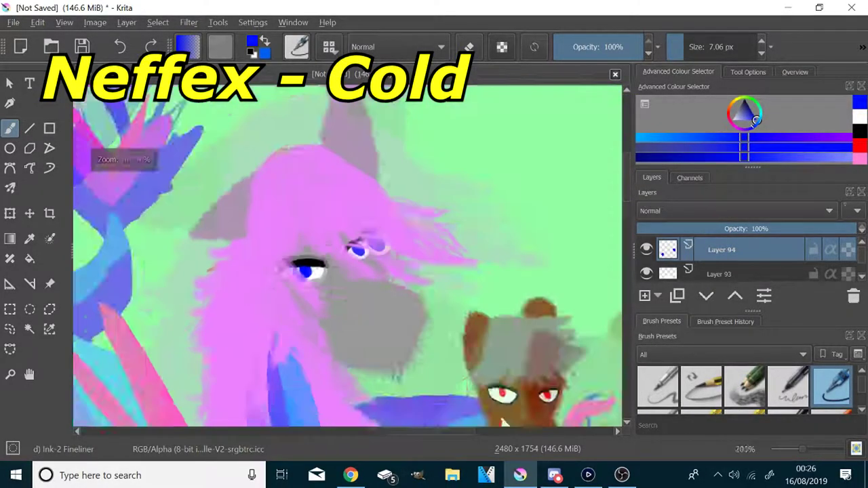
pyautogui.scroll(1, 313, 304)
# - Sample the head's grey and switch to the Bristles Large Smooth brush at 5.06 px for the eye contours
pyautogui.click(29, 238)
pyautogui.click(380, 306)
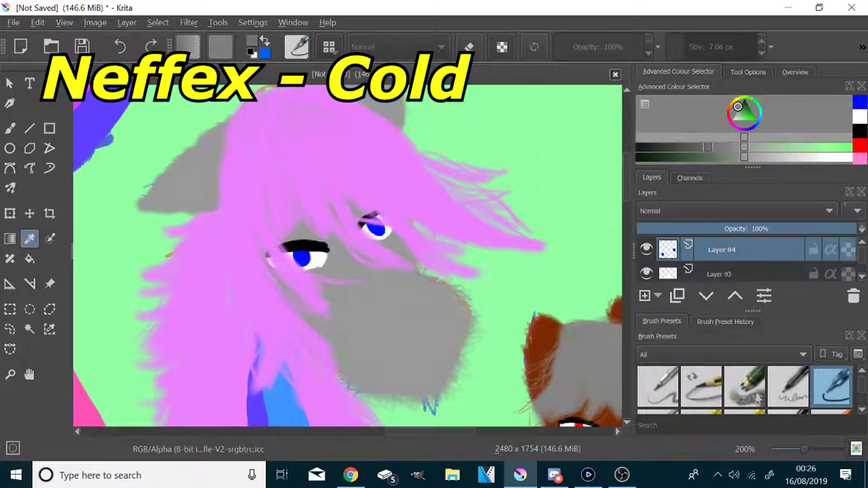
pyautogui.click(702, 387)
pyautogui.scroll(4, 353, 214)
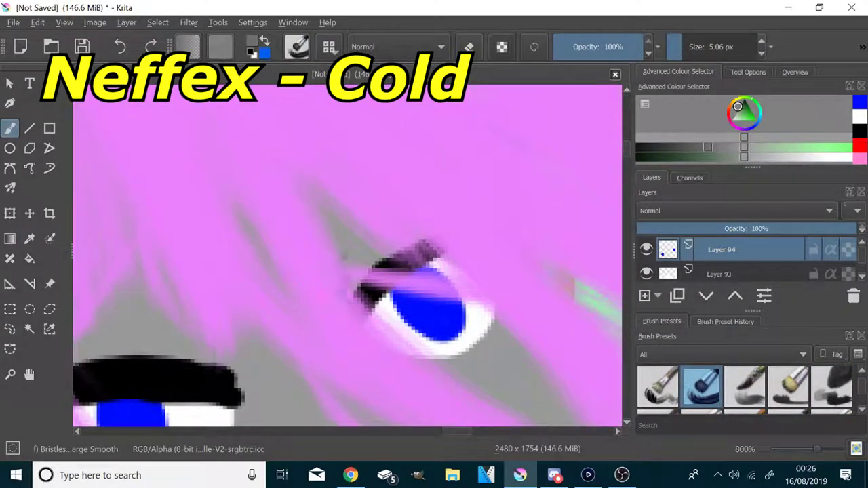
# - Try shading thin dark grey creases and contours around both of the grey head's eyes on Layer 94
pyautogui.scroll(-3, 466, 196)
pyautogui.scroll(3, 321, 247)
pyautogui.moveTo(483, 214)
pyautogui.mouseDown()
pyautogui.moveTo(470, 212)
pyautogui.moveTo(481, 235)
pyautogui.mouseUp()
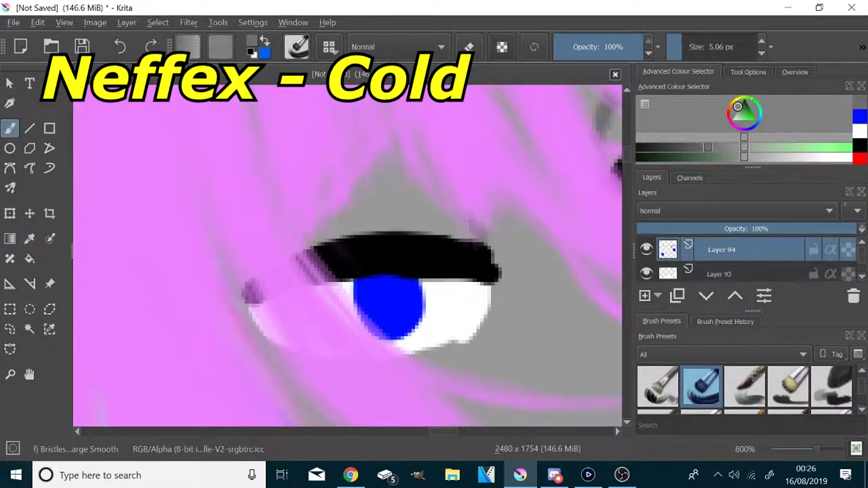
pyautogui.scroll(-3, 489, 255)
pyautogui.scroll(3, 484, 264)
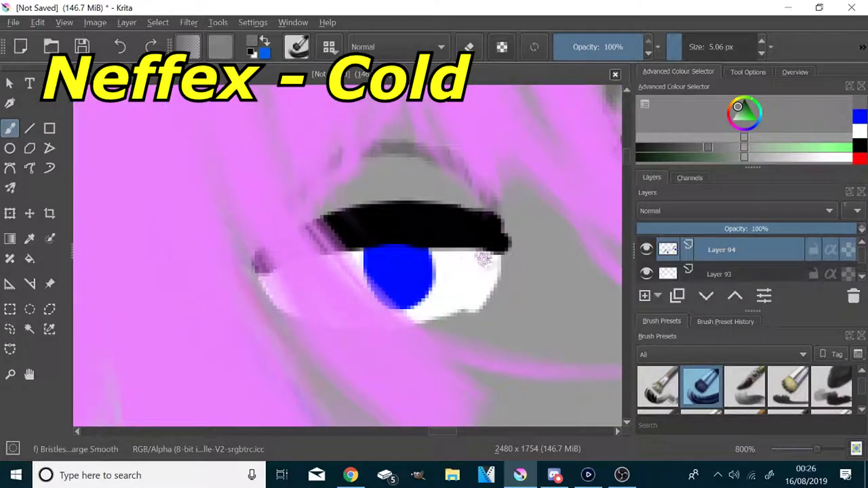
pyautogui.moveTo(264, 280); pyautogui.dragTo(277, 294)
pyautogui.scroll(-2, 390, 330)
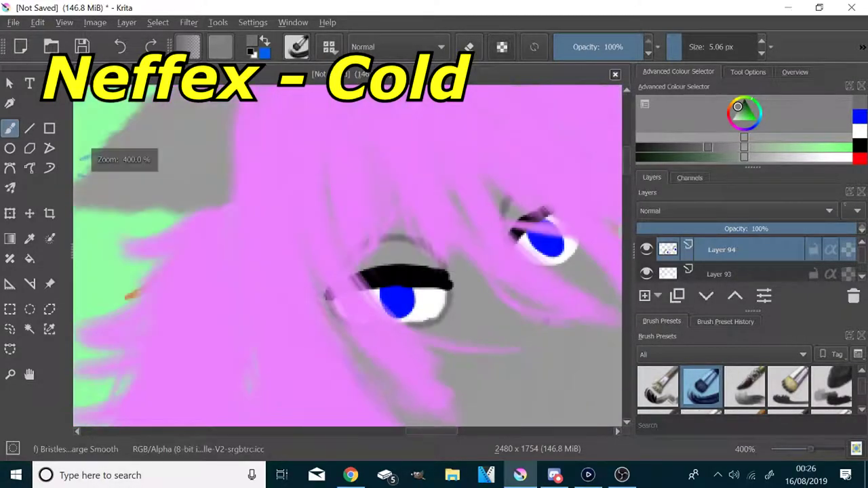
pyautogui.scroll(4, 584, 261)
pyautogui.moveTo(559, 206)
pyautogui.mouseDown()
pyautogui.moveTo(551, 248)
pyautogui.moveTo(453, 300)
pyautogui.mouseUp()
pyautogui.scroll(-2, 582, 243)
# - Undo the grey contour strokes around the eyes on Layer 94
pyautogui.hotkey('ctrl', 'z')
pyautogui.hotkey('ctrl', 'z')
pyautogui.hotkey('ctrl', 'z')
pyautogui.hotkey('ctrl', 'z')
pyautogui.hotkey('ctrl', 'z')
pyautogui.hotkey('ctrl', 'z')
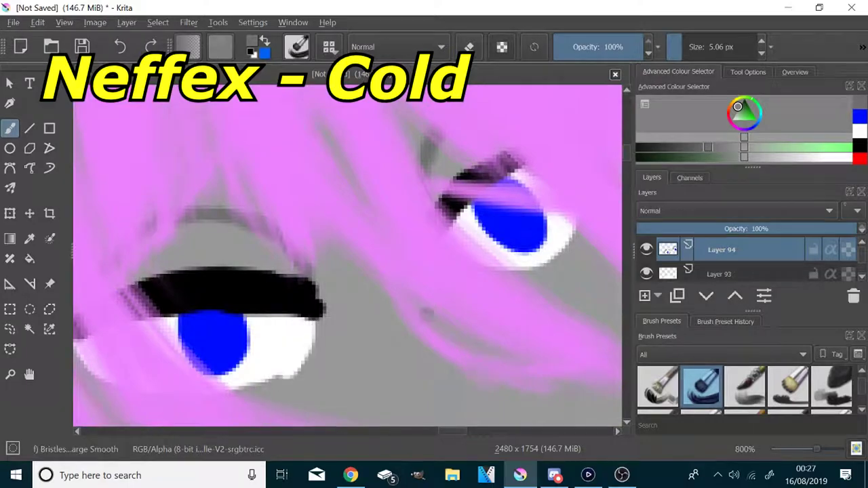
# - Add a new layer directly above Layer 12 and shade dark grey creases and contours around both of the grey head's eyes
pyautogui.scroll(-1, 675, 277)
pyautogui.click(674, 278)
pyautogui.click(644, 297)
pyautogui.scroll(-2, 470, 281)
pyautogui.scroll(2, 368, 282)
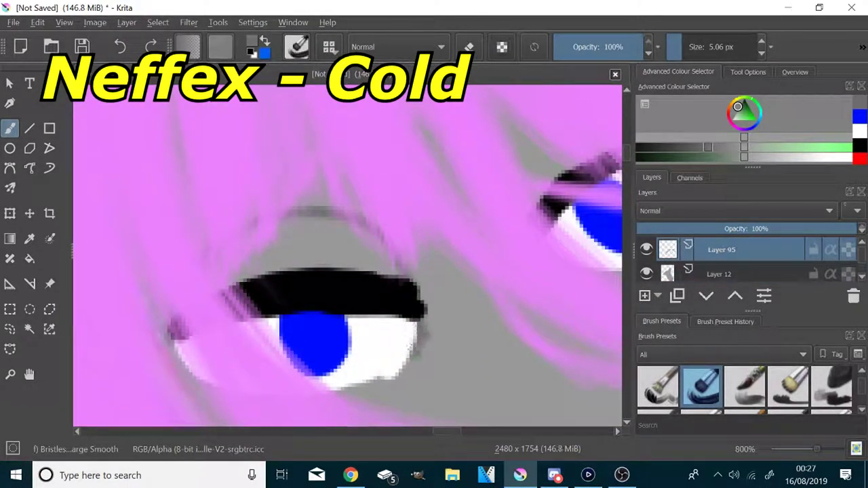
pyautogui.scroll(-3, 316, 383)
pyautogui.scroll(4, 416, 333)
pyautogui.moveTo(281, 197); pyautogui.dragTo(270, 248)
pyautogui.moveTo(381, 383)
pyautogui.mouseDown()
pyautogui.moveTo(477, 331)
pyautogui.moveTo(467, 309)
pyautogui.mouseUp()
pyautogui.scroll(-4, 448, 304)
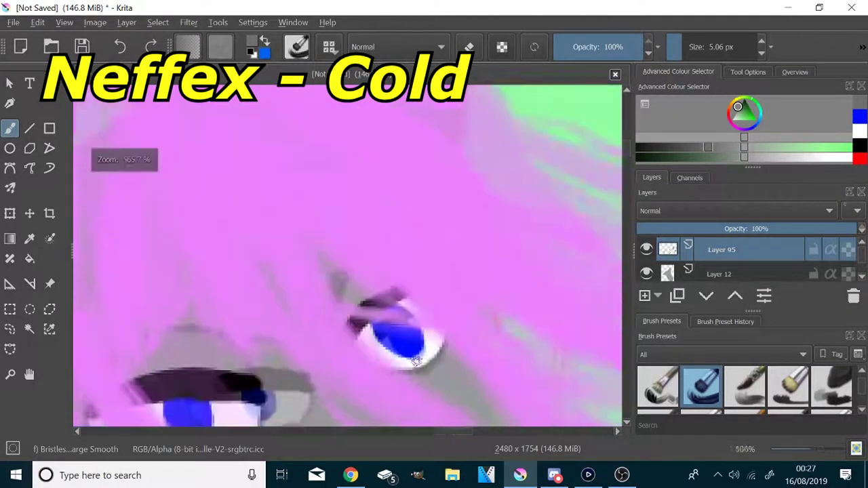
pyautogui.scroll(5, 380, 316)
pyautogui.scroll(-11, 425, 305)
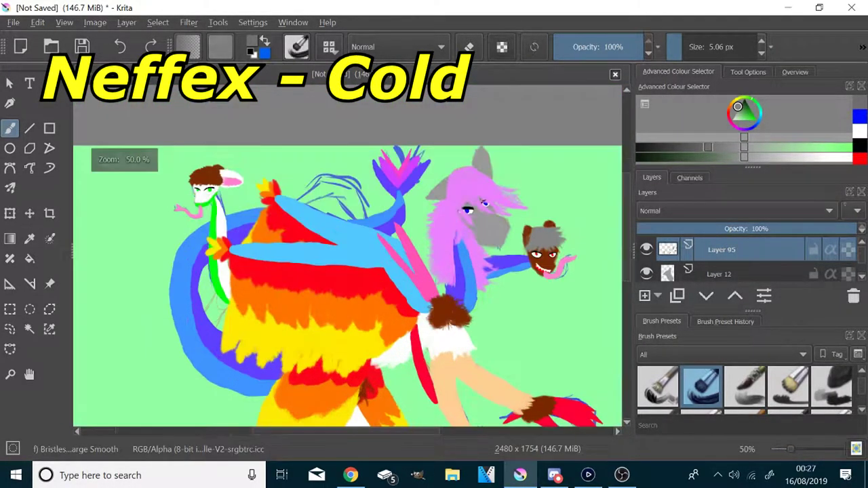
# - Add a new layer directly above Layer 12 and sample the light pink from inside the white head's ear
pyautogui.scroll(5, 407, 299)
pyautogui.click(762, 274)
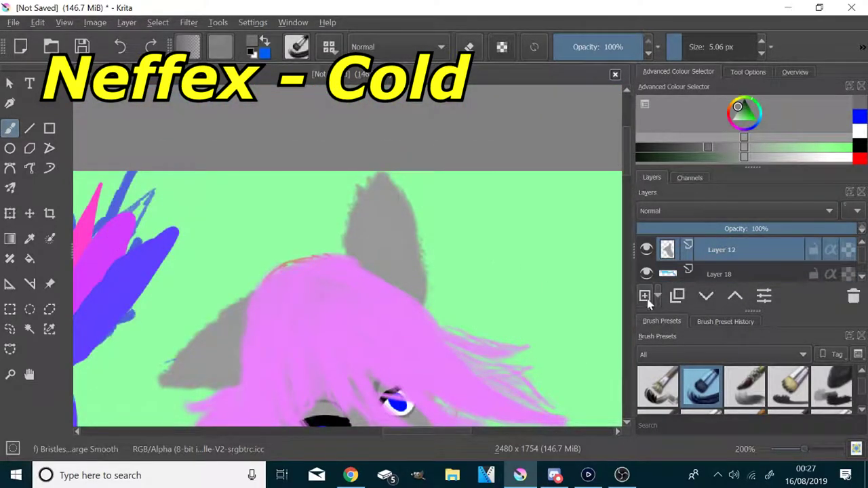
pyautogui.click(733, 127)
pyautogui.scroll(-4, 421, 319)
pyautogui.scroll(2, 162, 317)
pyautogui.keyDown('ctrl'); pyautogui.click(165, 315); pyautogui.keyUp('ctrl')
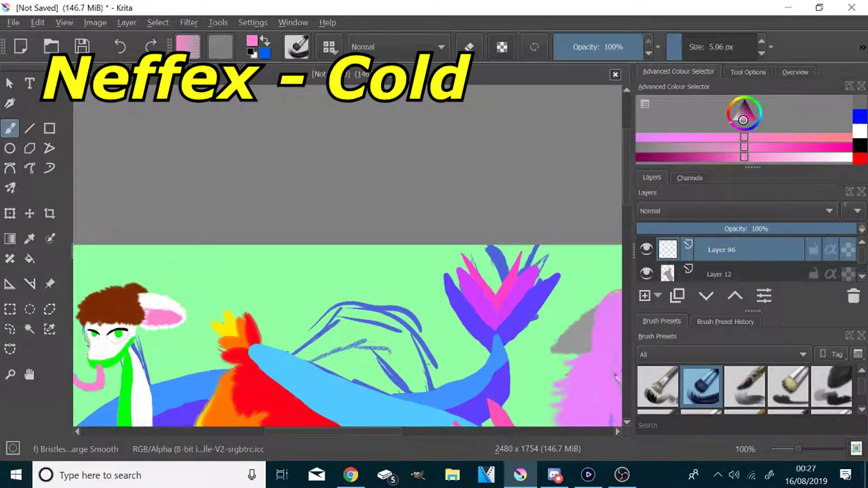
# - Outline and fill the insides of both grey ears with light pink, enlarging the brush to 16.10 px
pyautogui.scroll(8, 585, 363)
pyautogui.moveTo(410, 224)
pyautogui.mouseDown()
pyautogui.moveTo(323, 276)
pyautogui.moveTo(337, 310)
pyautogui.mouseUp()
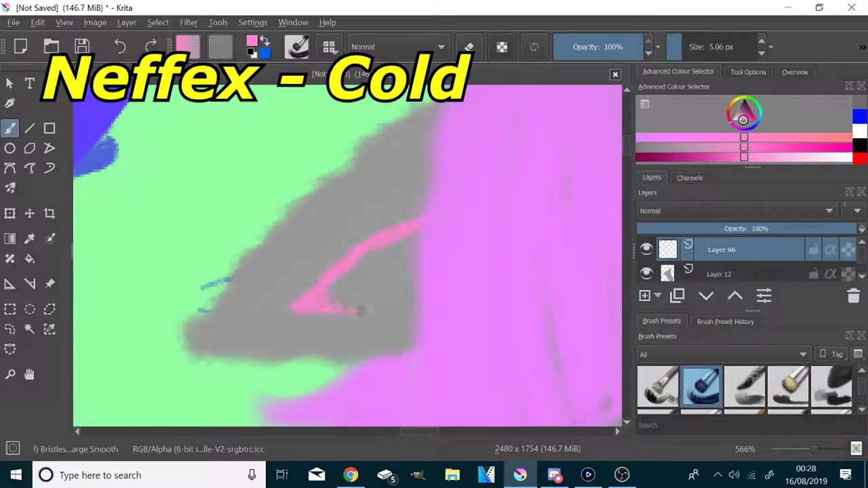
pyautogui.click(698, 52)
pyautogui.moveTo(401, 237)
pyautogui.mouseDown()
pyautogui.moveTo(411, 275)
pyautogui.moveTo(395, 288)
pyautogui.mouseUp()
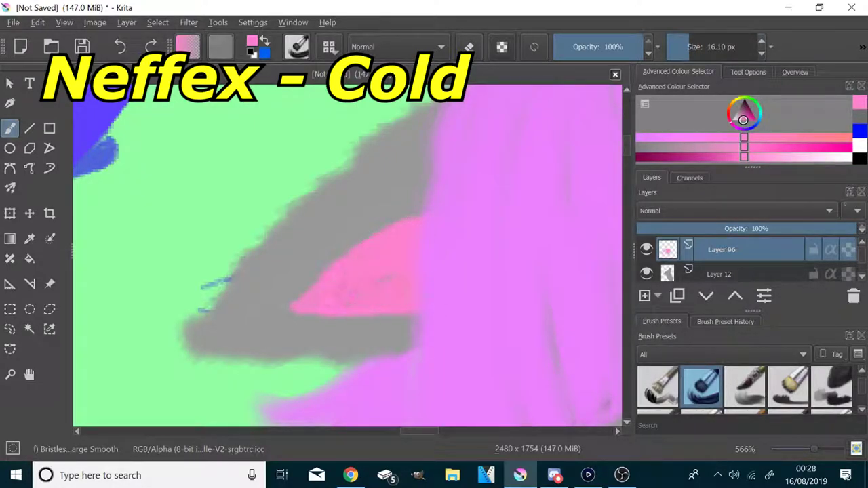
pyautogui.scroll(-5, 435, 272)
pyautogui.scroll(4, 533, 217)
pyautogui.moveTo(484, 313); pyautogui.dragTo(440, 151)
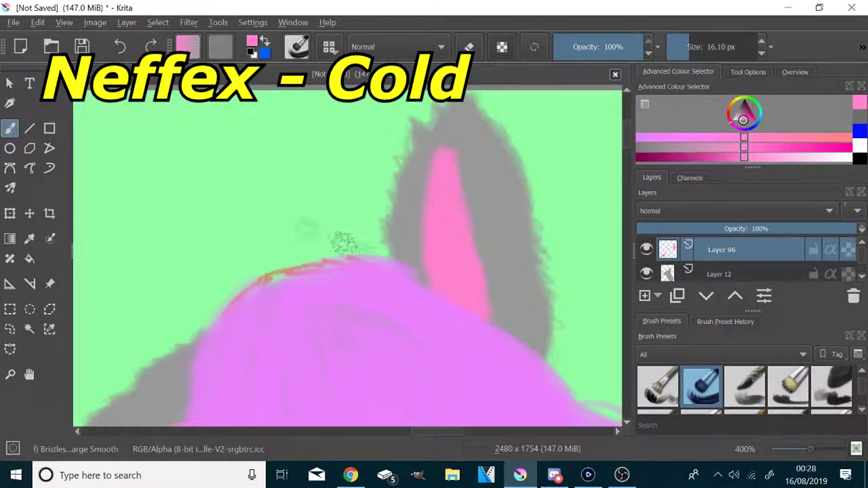
# - Sample the ear's grey and trim the pink edges inside both grey ears with a 3.47 px brush
pyautogui.keyDown('ctrl'); pyautogui.click(500, 175); pyautogui.keyUp('ctrl')
pyautogui.moveTo(695, 47); pyautogui.dragTo(686, 46)
pyautogui.scroll(2, 502, 260)
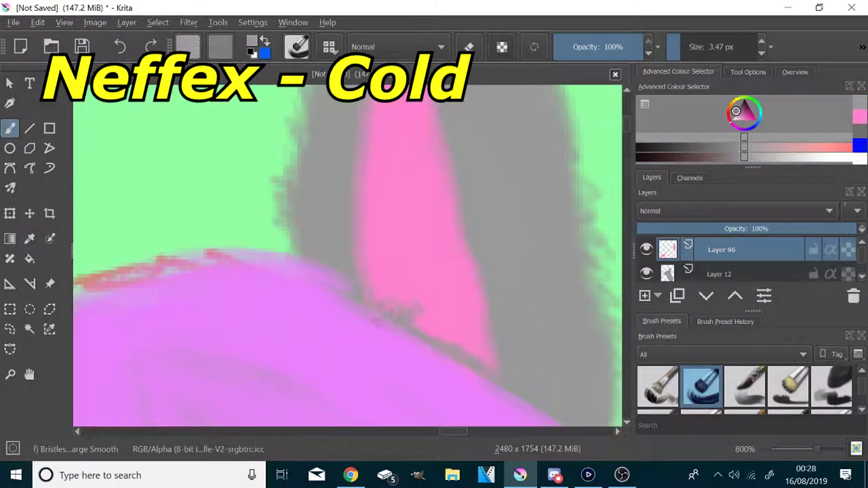
pyautogui.scroll(-4, 460, 210)
pyautogui.scroll(4, 474, 148)
pyautogui.moveTo(354, 221); pyautogui.dragTo(348, 290)
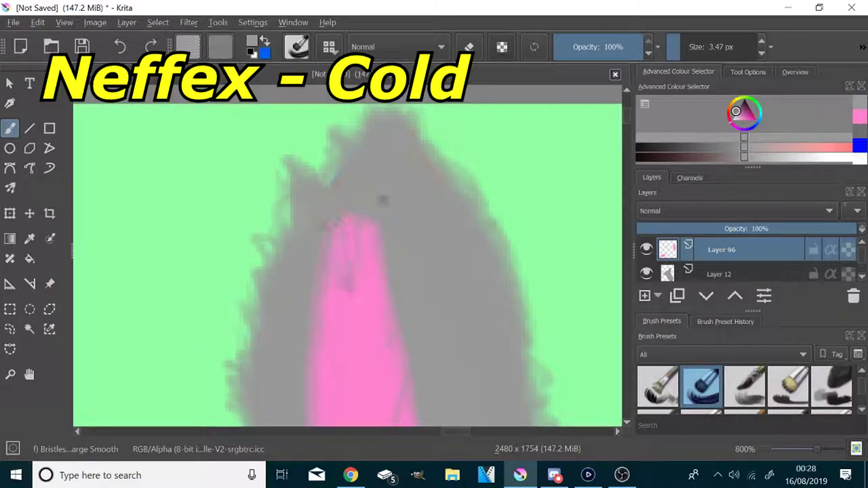
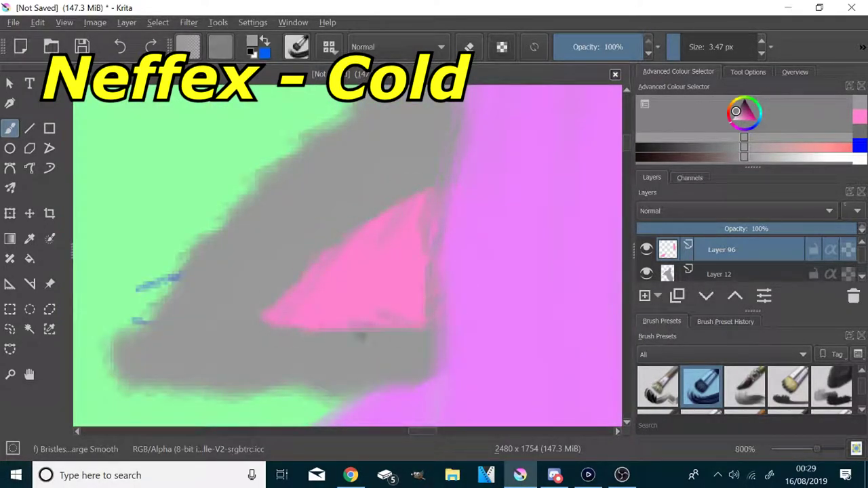
pyautogui.scroll(-11, 445, 327)
pyautogui.scroll(3, 483, 350)
# - Add a new layer directly above Layer 48 and sample the pink from inside the grey head's ear
pyautogui.scroll(-10, 729, 268)
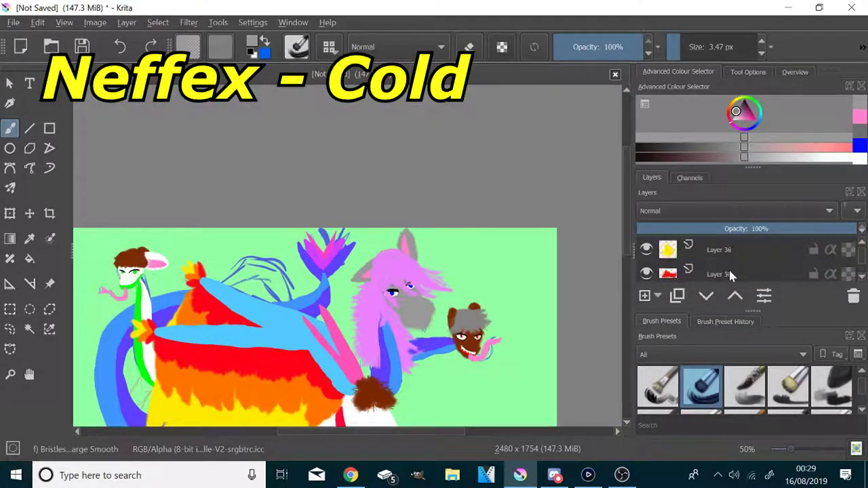
pyautogui.scroll(5, 728, 267)
pyautogui.moveTo(649, 251)
pyautogui.click(644, 296)
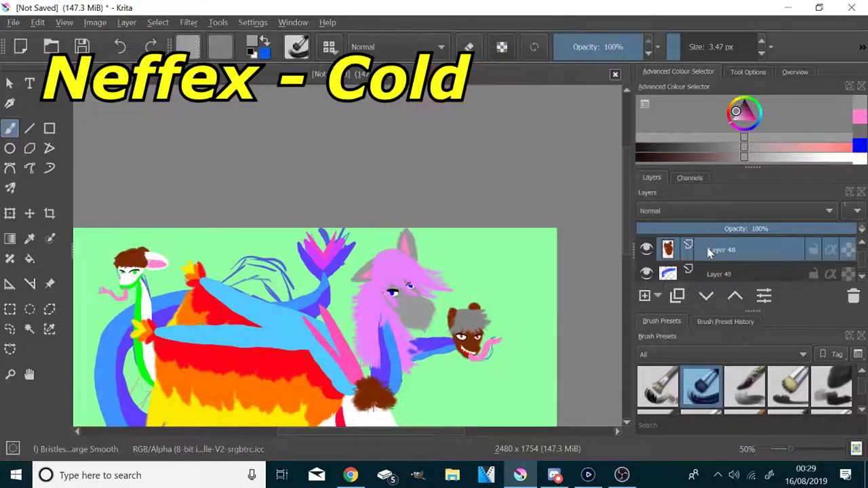
pyautogui.scroll(6, 384, 281)
pyautogui.scroll(2, 291, 193)
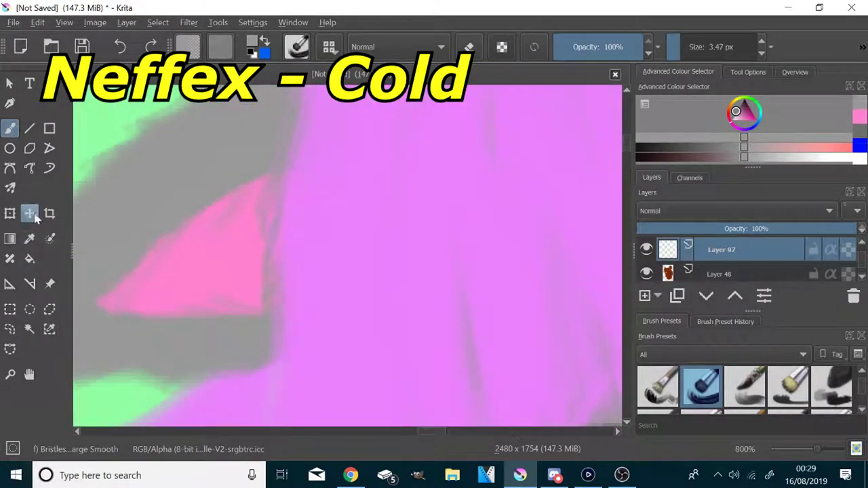
pyautogui.click(30, 239)
pyautogui.click(170, 279)
pyautogui.click(12, 128)
# - Outline and fill the insides of both ears on the brown head with pink, enlarging the brush to 12.53 px
pyautogui.scroll(-6, 119, 210)
pyautogui.scroll(5, 312, 305)
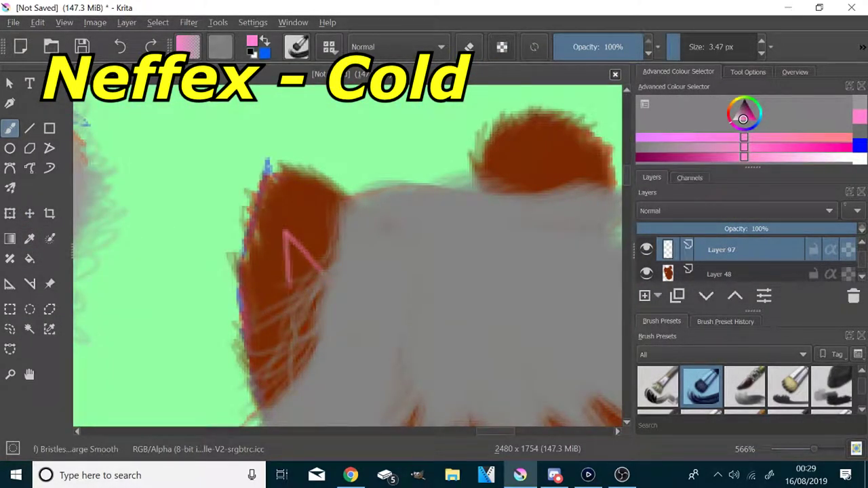
pyautogui.moveTo(296, 253); pyautogui.dragTo(317, 323)
pyautogui.moveTo(286, 238); pyautogui.dragTo(320, 367)
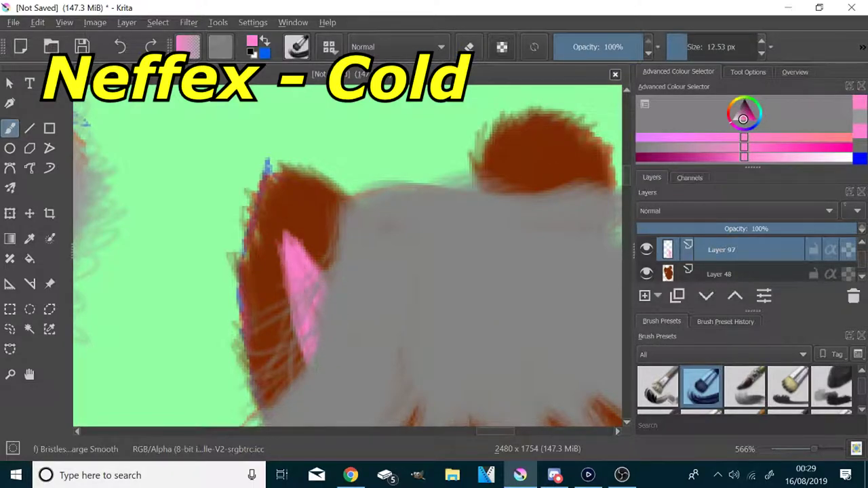
pyautogui.moveTo(590, 159); pyautogui.dragTo(553, 180)
# - Sample the ear's brown and trim the edges of the brown head's pink inner ears with a 7.06 px brush
pyautogui.click(29, 239)
pyautogui.click(282, 210)
pyautogui.click(10, 129)
pyautogui.moveTo(309, 343); pyautogui.dragTo(309, 358)
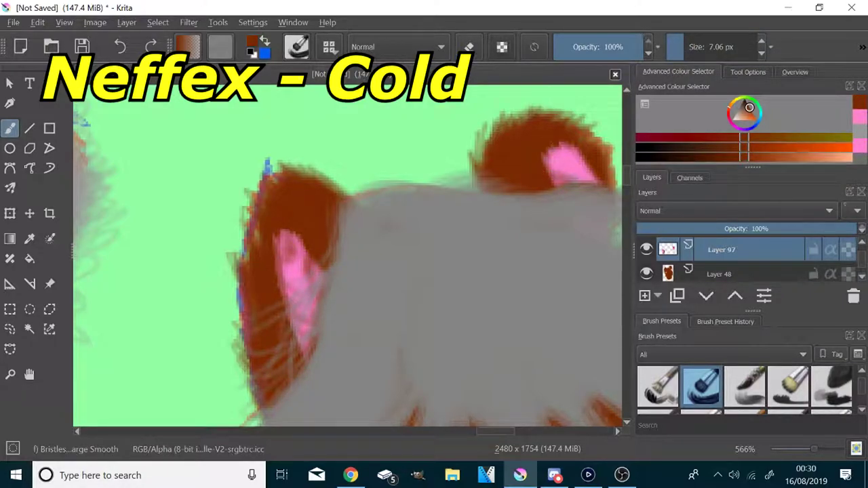
# - Add a new layer directly above Layer 12 for the grey head's mouth
pyautogui.scroll(-8, 444, 274)
pyautogui.scroll(1, 423, 327)
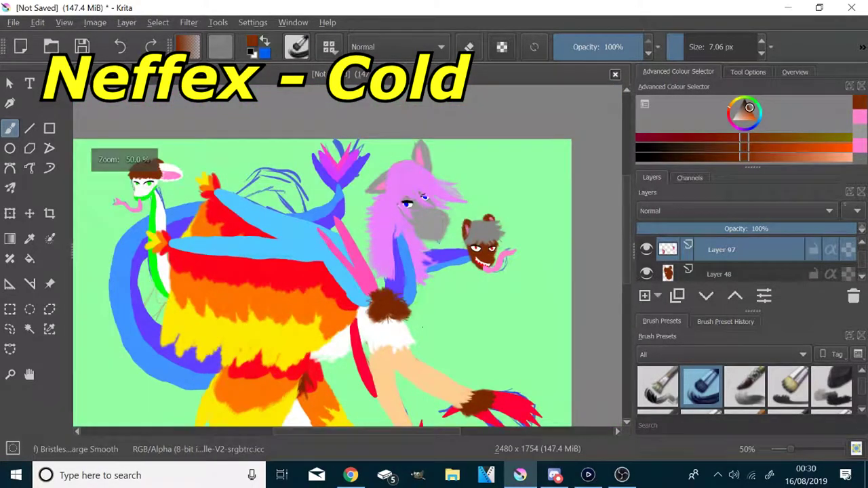
pyautogui.scroll(5, 439, 228)
pyautogui.scroll(2, 653, 266)
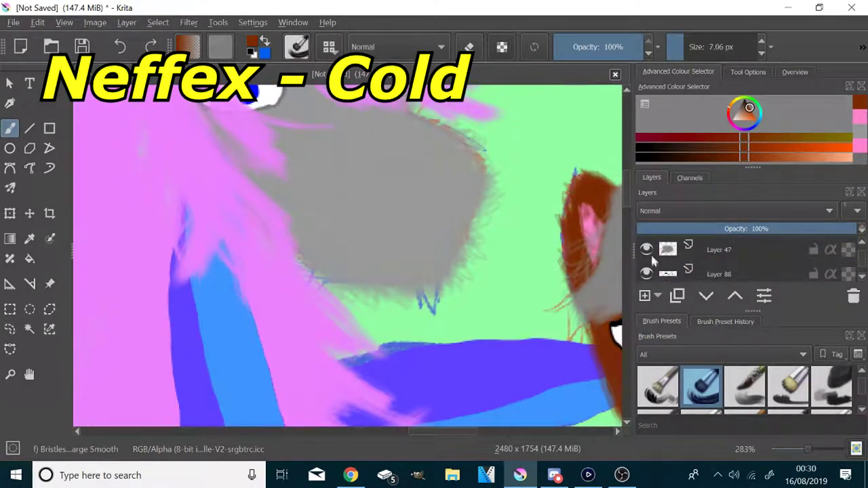
pyautogui.scroll(-10, 712, 253)
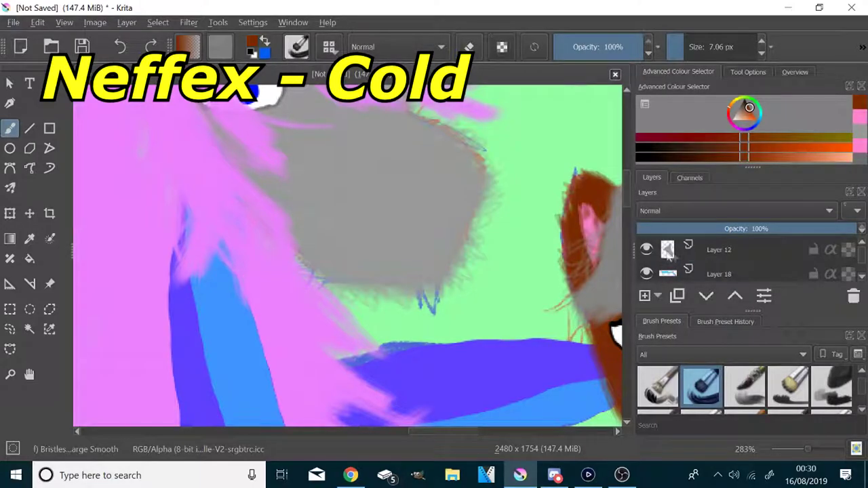
pyautogui.scroll(-3, 760, 265)
pyautogui.scroll(1, 760, 265)
pyautogui.click(711, 276)
pyautogui.click(644, 296)
pyautogui.scroll(-2, 535, 293)
pyautogui.scroll(4, 548, 411)
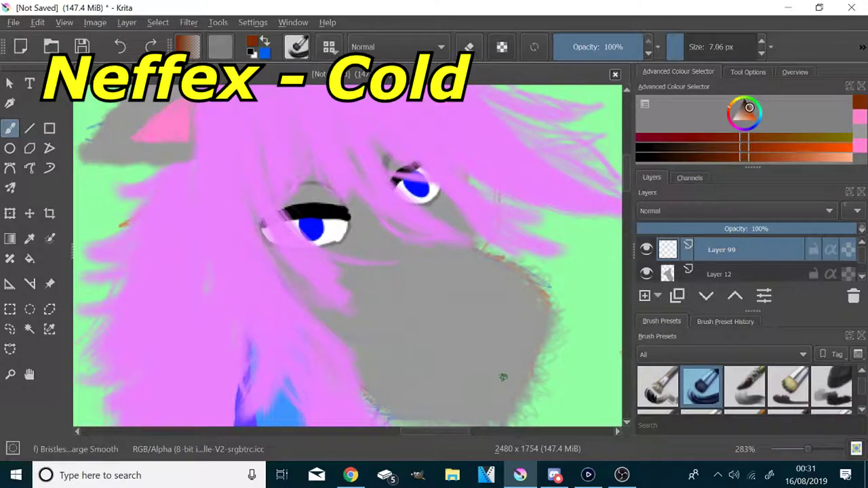
pyautogui.scroll(3, 808, 388)
pyautogui.click(831, 388)
pyautogui.click(732, 120)
pyautogui.scroll(1, 468, 407)
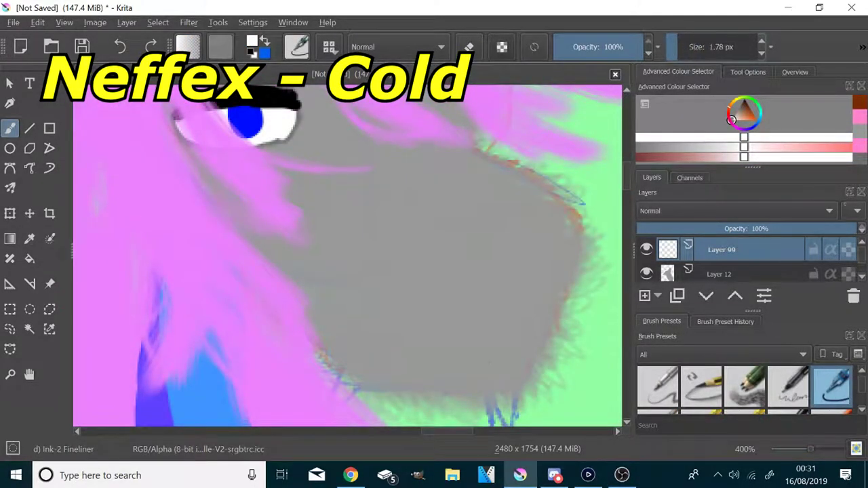
pyautogui.scroll(1, 488, 365)
pyautogui.scroll(-2, 519, 278)
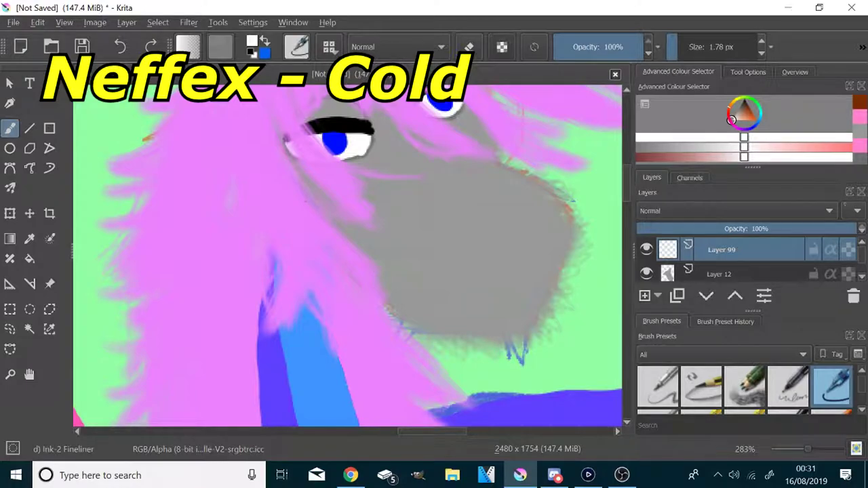
pyautogui.scroll(-1, 322, 167)
# - Sample dark grey and draw a curved mouth line across the grey muzzle with the large smooth Bristles brush at 4.26 px
pyautogui.scroll(7, 346, 112)
pyautogui.click(30, 239)
pyautogui.click(214, 223)
pyautogui.click(11, 130)
pyautogui.scroll(-5, 204, 136)
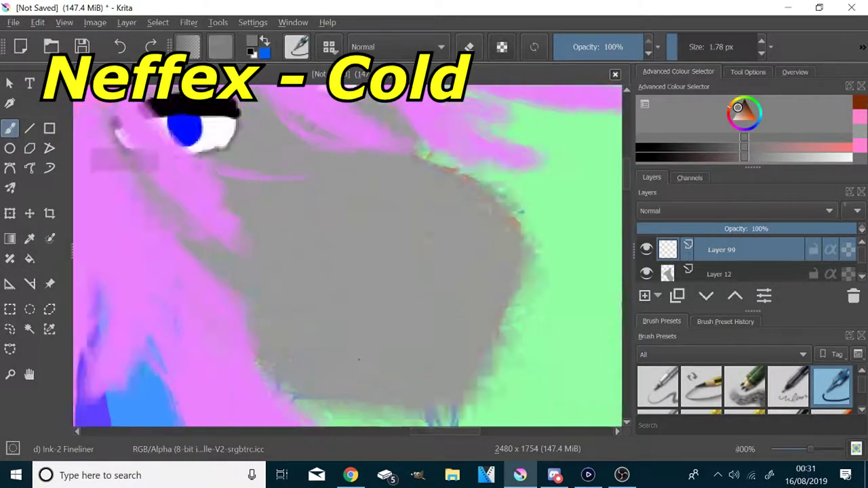
pyautogui.scroll(-1, 705, 390)
pyautogui.click(679, 48)
pyautogui.moveTo(459, 314); pyautogui.dragTo(365, 315)
pyautogui.hotkey('ctrl', 'z')
pyautogui.moveTo(459, 310)
pyautogui.mouseDown()
pyautogui.moveTo(378, 322)
pyautogui.moveTo(263, 304)
pyautogui.mouseUp()
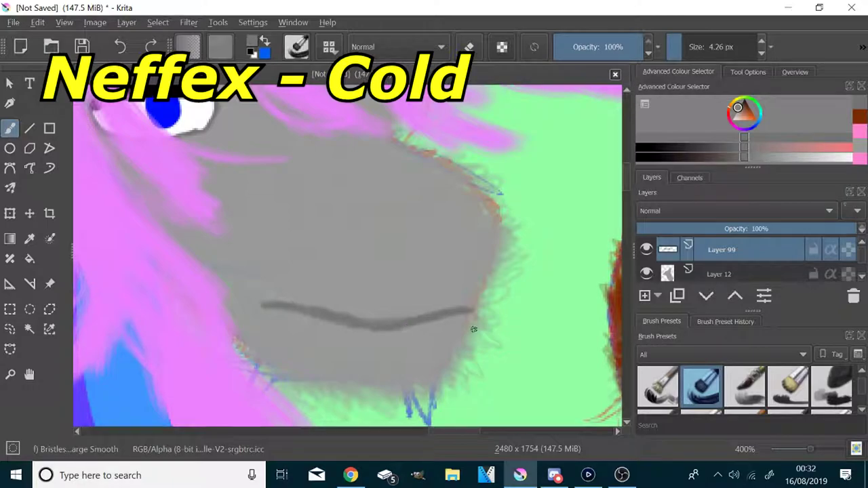
# - Merge the mouth line into Layer 12 and add a new layer above it, ready to paint in white with Ink-2 Fineliner
pyautogui.hotkey('ctrl', 'e')
pyautogui.click(646, 297)
pyautogui.scroll(1, 793, 384)
pyautogui.click(843, 389)
pyautogui.scroll(2, 843, 389)
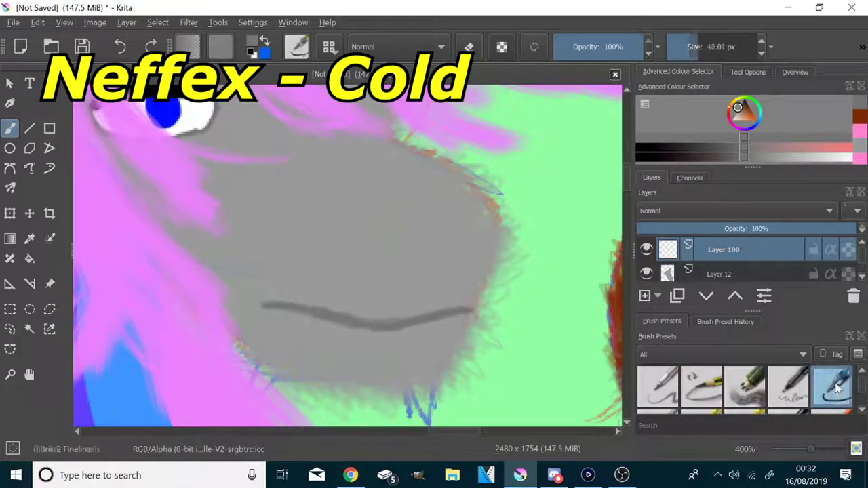
pyautogui.click(838, 387)
pyautogui.scroll(1, 161, 377)
pyautogui.click(731, 120)
# - Try a white fang stroke at the corner of the grey head's mouth with an 8.24 px brush
pyautogui.moveTo(696, 46); pyautogui.dragTo(685, 47)
pyautogui.scroll(-1, 584, 206)
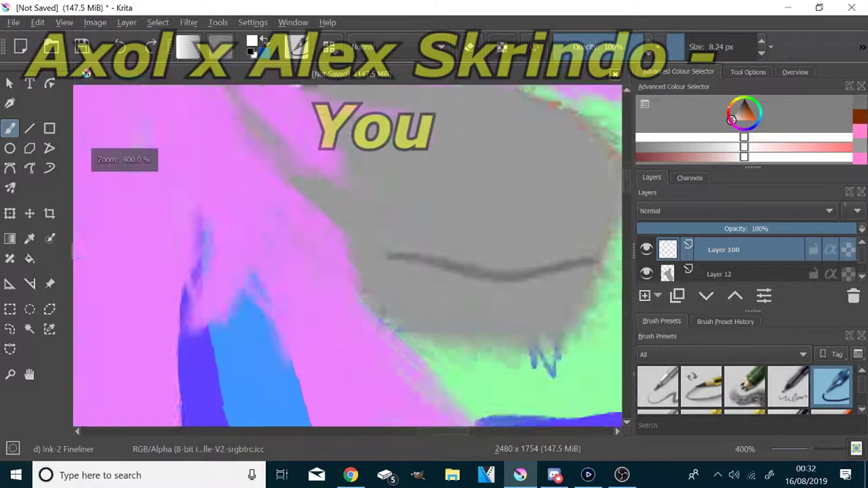
pyautogui.scroll(2, 415, 311)
pyautogui.moveTo(369, 202)
pyautogui.mouseDown()
pyautogui.moveTo(360, 312)
pyautogui.moveTo(335, 420)
pyautogui.mouseUp()
pyautogui.scroll(-4, 396, 318)
pyautogui.scroll(2, 419, 373)
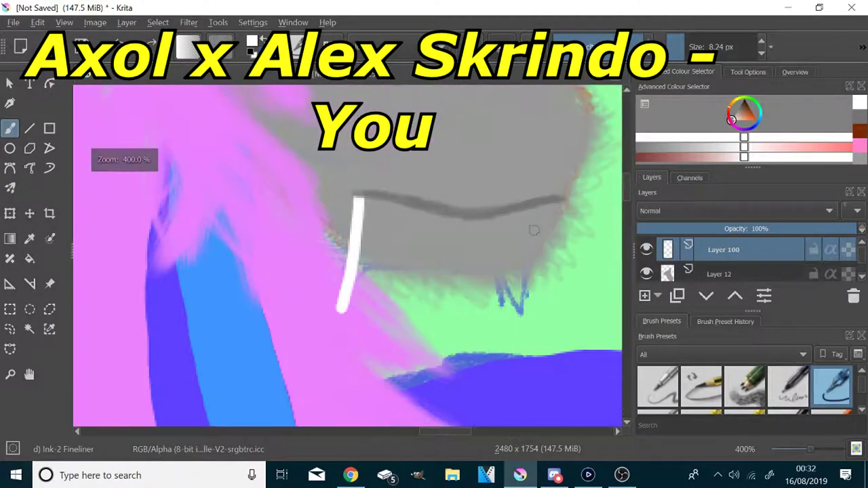
pyautogui.hotkey('ctrl', 'z')
# - Outline a long white fang from the corner of the grey head's mouth at 2.26 px and fill it at 5.26 px
pyautogui.click(679, 45)
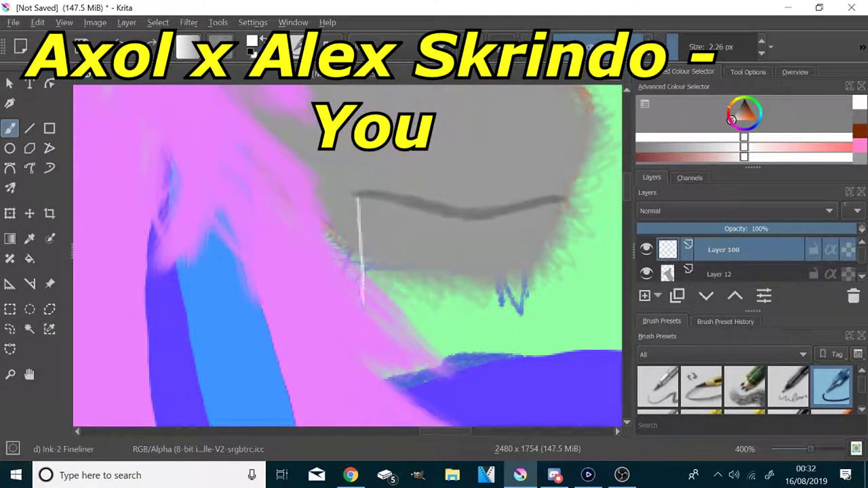
pyautogui.press('+')
pyautogui.moveTo(325, 345)
pyautogui.mouseDown()
pyautogui.moveTo(331, 293)
pyautogui.moveTo(324, 346)
pyautogui.moveTo(317, 181)
pyautogui.moveTo(352, 172)
pyautogui.mouseUp()
pyautogui.moveTo(323, 351)
pyautogui.mouseDown()
pyautogui.moveTo(357, 224)
pyautogui.moveTo(350, 250)
pyautogui.mouseUp()
pyautogui.moveTo(319, 172)
pyautogui.mouseDown()
pyautogui.moveTo(347, 176)
pyautogui.moveTo(348, 243)
pyautogui.moveTo(330, 254)
pyautogui.mouseUp()
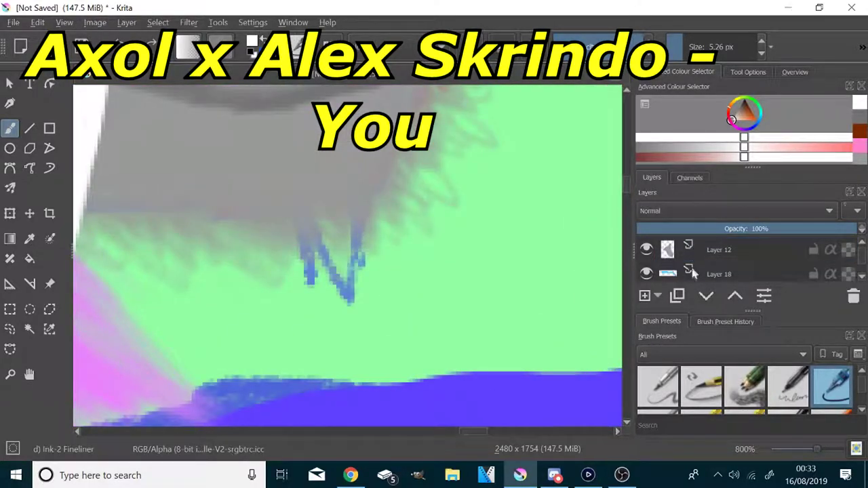
# - Paint a second white fang over the blue sketch below the chin, on a new layer directly above Layer 18
pyautogui.moveTo(361, 220); pyautogui.dragTo(372, 323)
pyautogui.moveTo(372, 323)
pyautogui.mouseDown()
pyautogui.moveTo(319, 227)
pyautogui.moveTo(345, 261)
pyautogui.moveTo(314, 319)
pyautogui.moveTo(319, 238)
pyautogui.mouseUp()
pyautogui.scroll(-6, 308, 222)
pyautogui.scroll(5, 312, 221)
pyautogui.hotkey('ctrl', 'z')
pyautogui.scroll(-6, 325, 225)
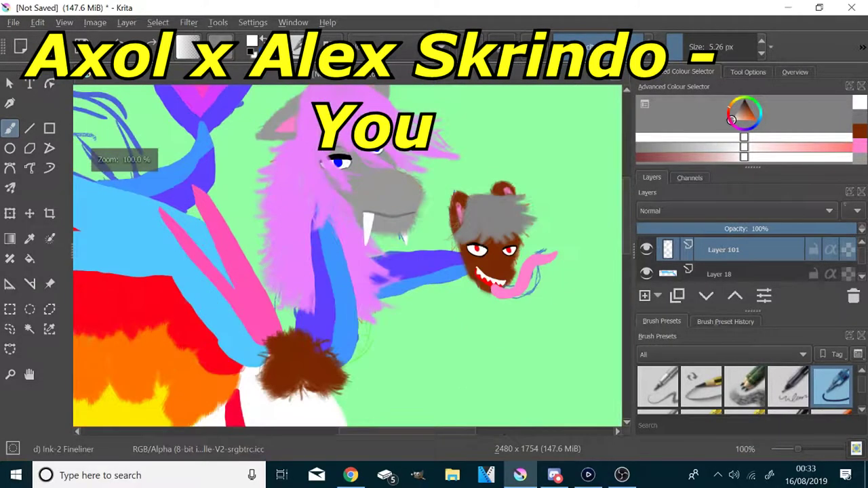
pyautogui.scroll(2, 436, 226)
pyautogui.scroll(-2, 475, 258)
pyautogui.scroll(4, 454, 233)
pyautogui.scroll(1, 709, 257)
# - Add a new layer directly above Layer 12 and sample the dark grey contour colour
pyautogui.click(645, 296)
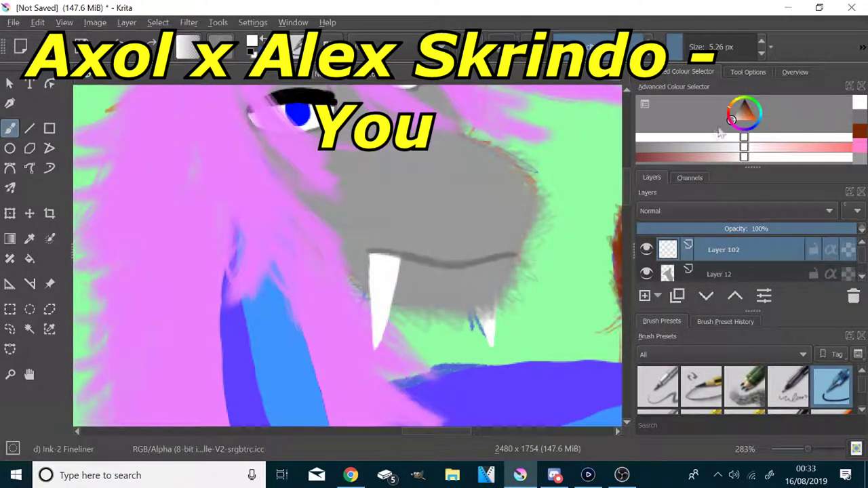
pyautogui.scroll(-4, 284, 203)
pyautogui.scroll(4, 283, 167)
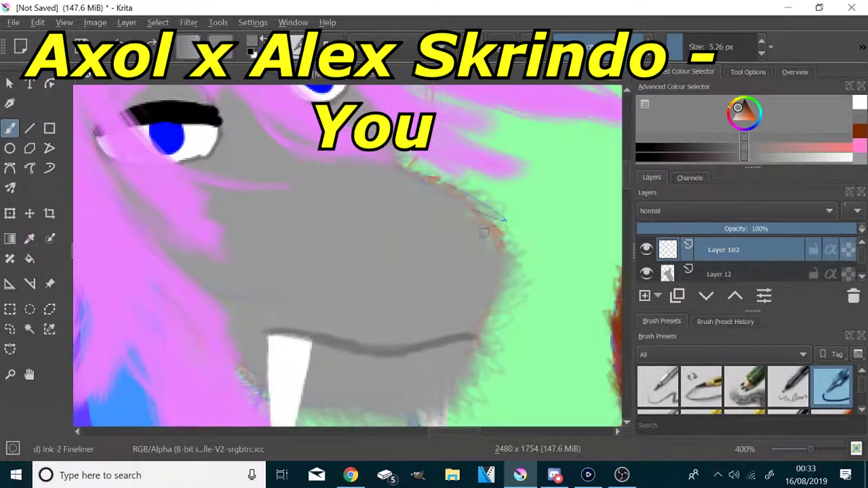
# - Undo the trial stroke on the grey muzzle and switch to the large smooth Bristles brush
pyautogui.moveTo(483, 232)
pyautogui.mouseDown()
pyautogui.moveTo(410, 233)
pyautogui.moveTo(376, 251)
pyautogui.mouseUp()
pyautogui.hotkey('ctrl', 'z')
pyautogui.scroll(-4, 692, 354)
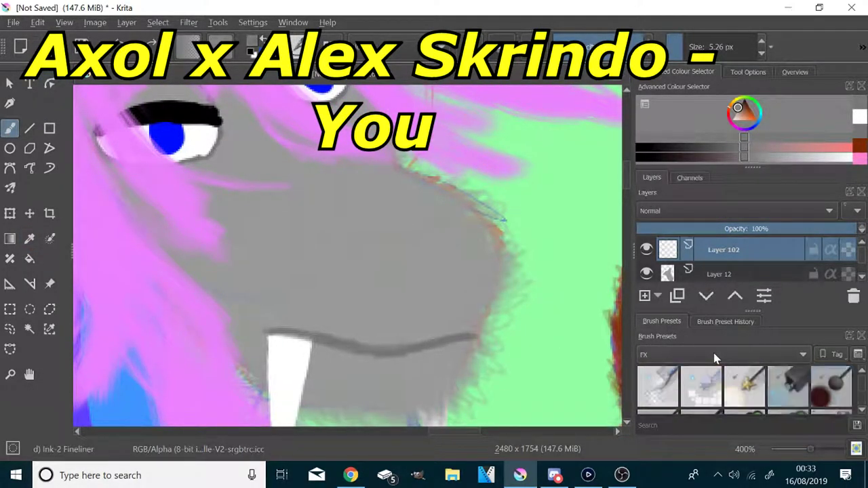
pyautogui.scroll(4, 771, 354)
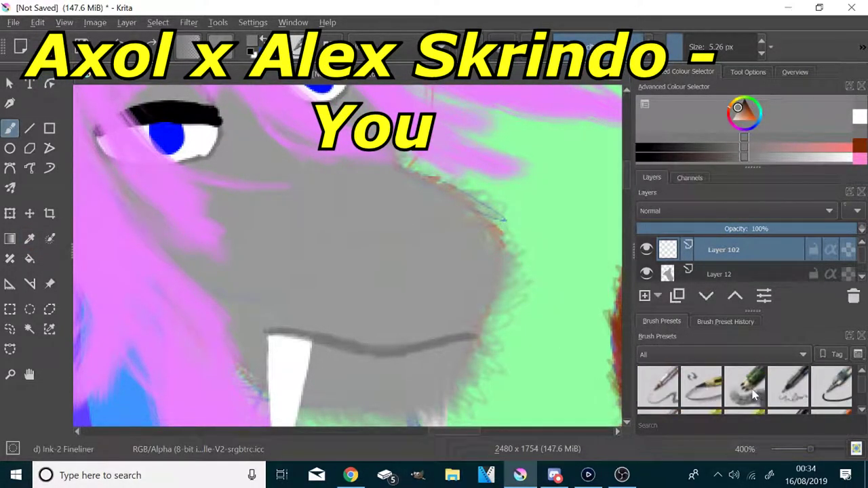
pyautogui.click(701, 387)
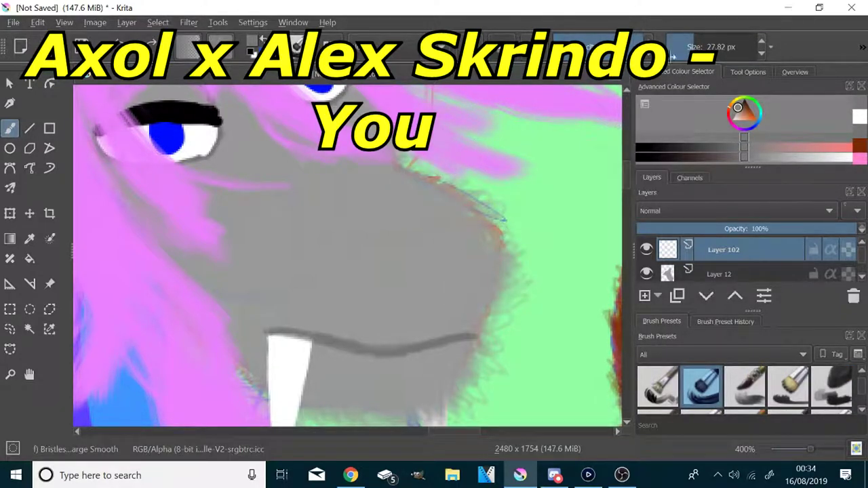
# - Shade dark grey contours along the grey head's snout, nose crease, chin and jaw, using a 10.97 px brush
pyautogui.moveTo(487, 232)
pyautogui.mouseDown()
pyautogui.moveTo(346, 256)
pyautogui.moveTo(500, 249)
pyautogui.moveTo(332, 269)
pyautogui.mouseUp()
pyautogui.moveTo(333, 269); pyautogui.dragTo(504, 257)
pyautogui.moveTo(500, 226)
pyautogui.mouseDown()
pyautogui.moveTo(480, 216)
pyautogui.moveTo(429, 180)
pyautogui.moveTo(437, 202)
pyautogui.moveTo(331, 155)
pyautogui.mouseUp()
pyautogui.moveTo(500, 255)
pyautogui.mouseDown()
pyautogui.moveTo(486, 326)
pyautogui.moveTo(444, 399)
pyautogui.moveTo(414, 405)
pyautogui.mouseUp()
pyautogui.scroll(-3, 420, 397)
pyautogui.scroll(2, 407, 414)
pyautogui.scroll(1, 360, 420)
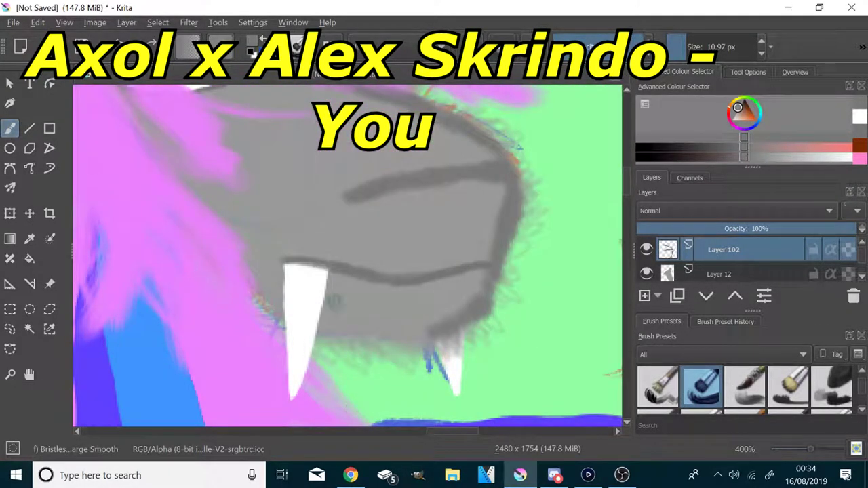
pyautogui.moveTo(407, 336)
pyautogui.mouseDown()
pyautogui.moveTo(329, 336)
pyautogui.moveTo(251, 288)
pyautogui.moveTo(221, 224)
pyautogui.moveTo(258, 196)
pyautogui.mouseUp()
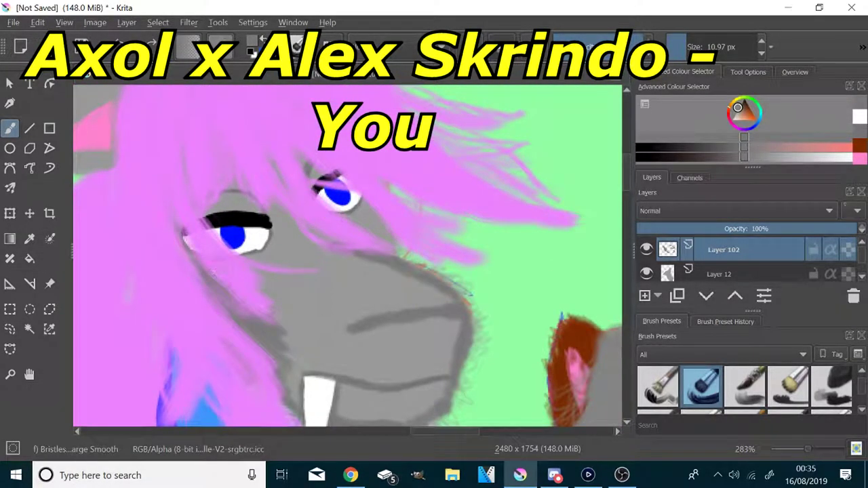
# - Shade dark grey shadows on the grey face along the hair strands at the cheek and around both eyes
pyautogui.moveTo(292, 331); pyautogui.dragTo(266, 270)
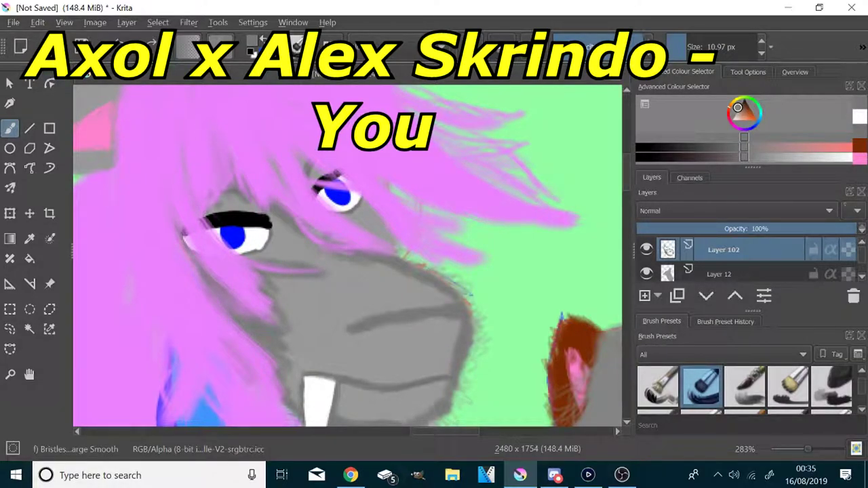
pyautogui.moveTo(316, 175); pyautogui.dragTo(297, 152)
pyautogui.moveTo(361, 218); pyautogui.dragTo(411, 256)
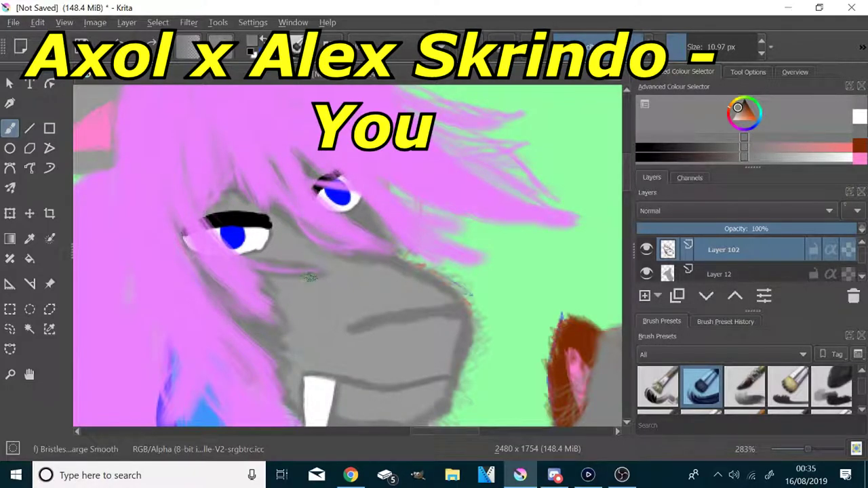
# - Shade dark grey contours along the hairline and outer edges of both grey ears
pyautogui.scroll(-3, 310, 278)
pyautogui.scroll(4, 218, 216)
pyautogui.moveTo(346, 98); pyautogui.dragTo(324, 182)
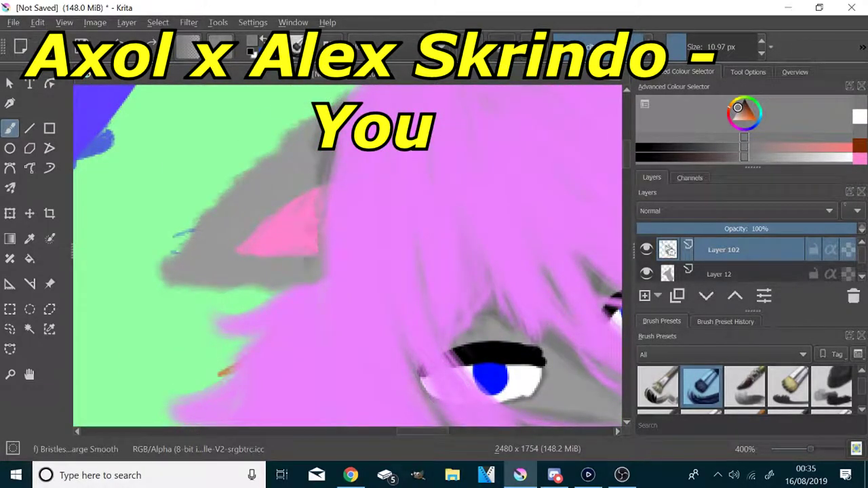
pyautogui.press('1')
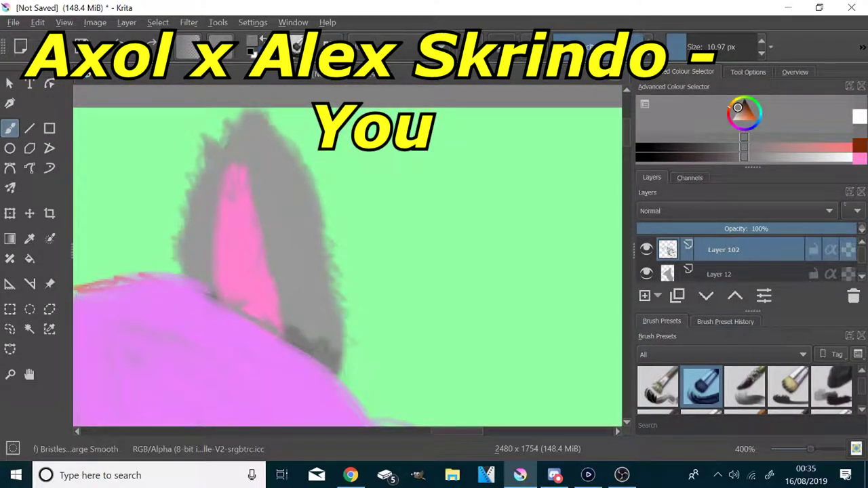
pyautogui.moveTo(206, 288); pyautogui.dragTo(200, 213)
pyautogui.moveTo(187, 269); pyautogui.dragTo(211, 141)
pyautogui.moveTo(215, 178)
pyautogui.mouseDown()
pyautogui.moveTo(231, 110)
pyautogui.moveTo(230, 163)
pyautogui.mouseUp()
pyautogui.moveTo(187, 250); pyautogui.dragTo(198, 188)
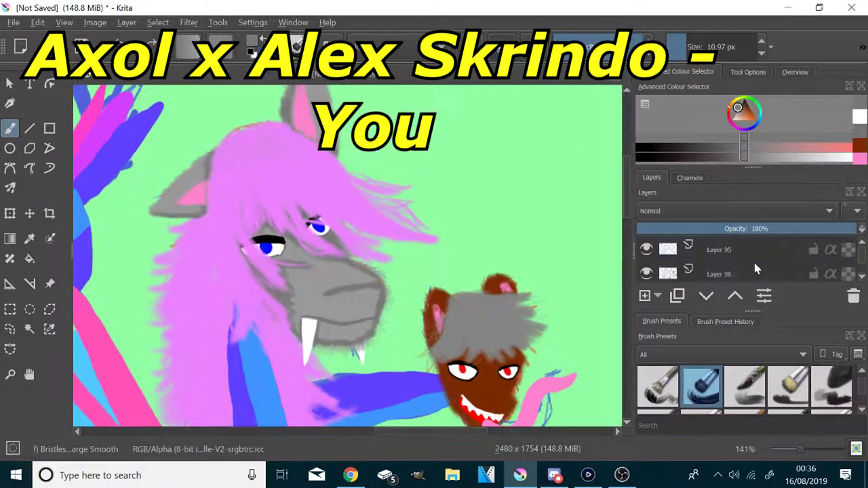
# - Add a paint layer and shade the brown head's tongue dark pink with Pencil-3 Large 4B, adding a centre crease at 3.47 px
pyautogui.press('Insert')
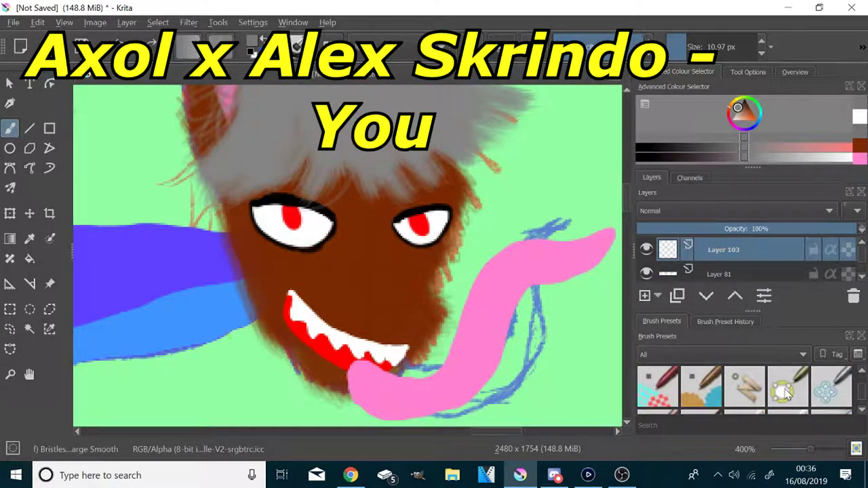
pyautogui.scroll(1, 787, 394)
pyautogui.scroll(-2, 785, 395)
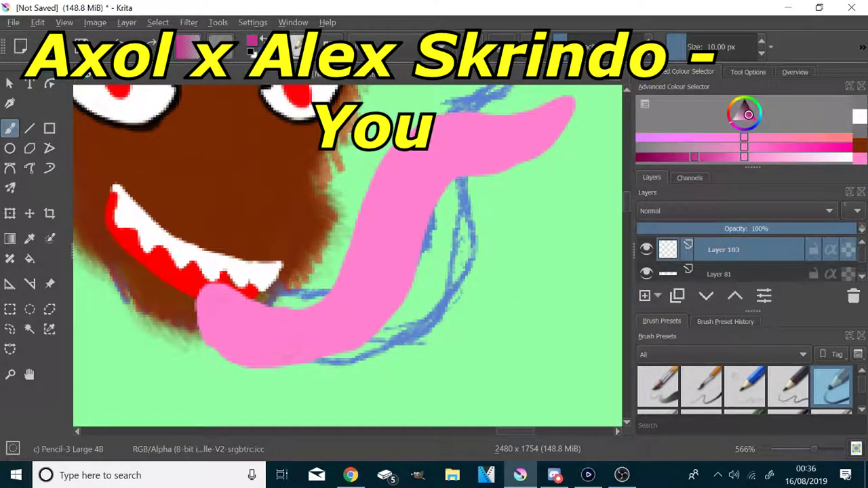
pyautogui.moveTo(237, 299)
pyautogui.mouseDown()
pyautogui.moveTo(209, 317)
pyautogui.moveTo(234, 308)
pyautogui.moveTo(247, 333)
pyautogui.moveTo(287, 348)
pyautogui.mouseUp()
pyautogui.moveTo(218, 325)
pyautogui.mouseDown()
pyautogui.moveTo(261, 359)
pyautogui.moveTo(332, 347)
pyautogui.moveTo(365, 330)
pyautogui.moveTo(387, 316)
pyautogui.moveTo(443, 181)
pyautogui.moveTo(550, 136)
pyautogui.moveTo(569, 109)
pyautogui.mouseUp()
pyautogui.click(681, 47)
pyautogui.moveTo(496, 170); pyautogui.dragTo(553, 135)
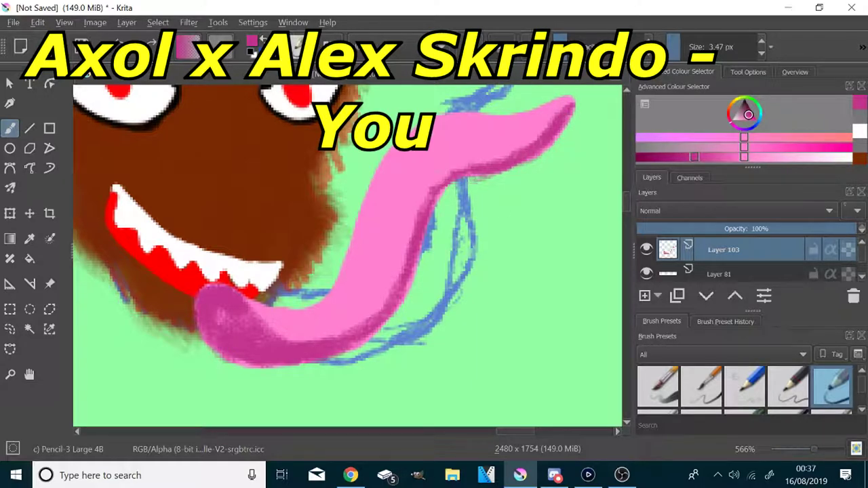
pyautogui.moveTo(265, 325)
pyautogui.mouseDown()
pyautogui.moveTo(366, 254)
pyautogui.moveTo(465, 133)
pyautogui.mouseUp()
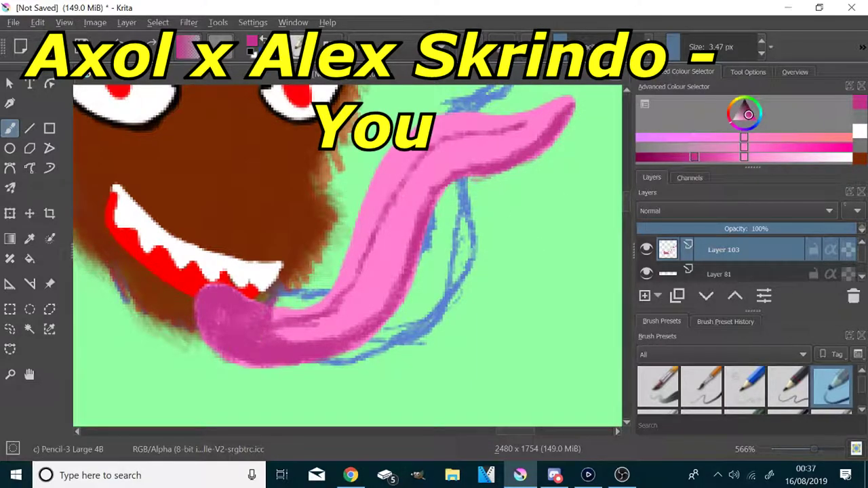
# - Shade dark pink along the white-and-green head's forked tongue, with a thin 3.47 px crease down its middle
pyautogui.scroll(-10, 310, 266)
pyautogui.scroll(10, 180, 242)
pyautogui.moveTo(417, 278); pyautogui.dragTo(431, 276)
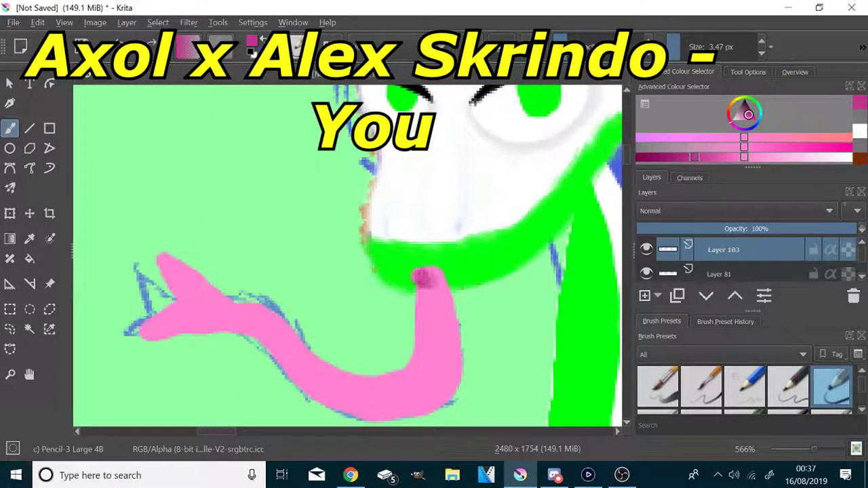
pyautogui.moveTo(682, 51); pyautogui.dragTo(687, 51)
pyautogui.moveTo(422, 277)
pyautogui.mouseDown()
pyautogui.moveTo(448, 397)
pyautogui.moveTo(354, 411)
pyautogui.moveTo(251, 333)
pyautogui.moveTo(144, 335)
pyautogui.mouseUp()
pyautogui.moveTo(175, 292); pyautogui.dragTo(164, 268)
pyautogui.moveTo(683, 50); pyautogui.dragTo(680, 49)
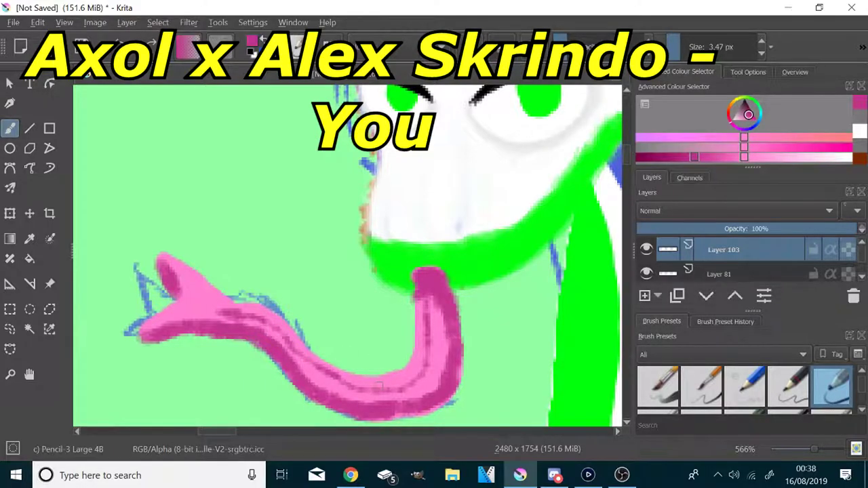
# - On Layer 79, shade the brown head's teeth light grey along the gum line and the tooth tips
pyautogui.scroll(-9, 379, 385)
pyautogui.scroll(4, 450, 458)
pyautogui.scroll(-1, 655, 279)
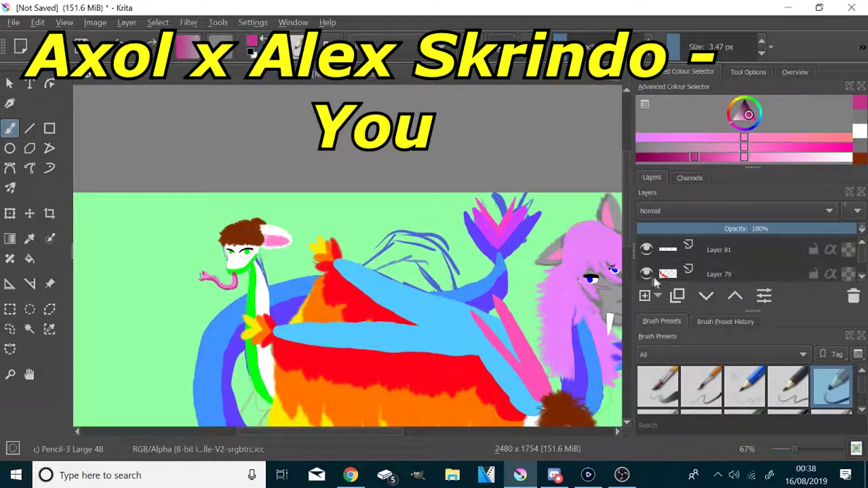
pyautogui.click(668, 275)
pyautogui.scroll(-2, 437, 204)
pyautogui.scroll(9, 529, 194)
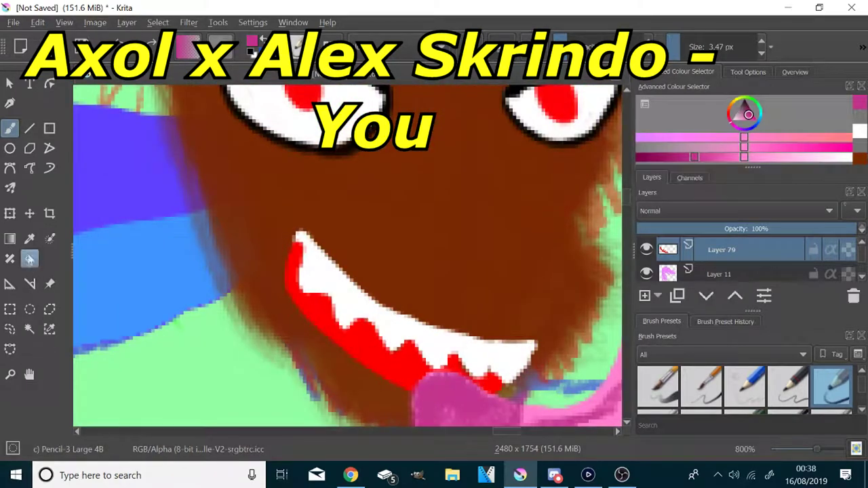
pyautogui.keyDown('ctrl'); pyautogui.click(353, 331); pyautogui.keyUp('ctrl')
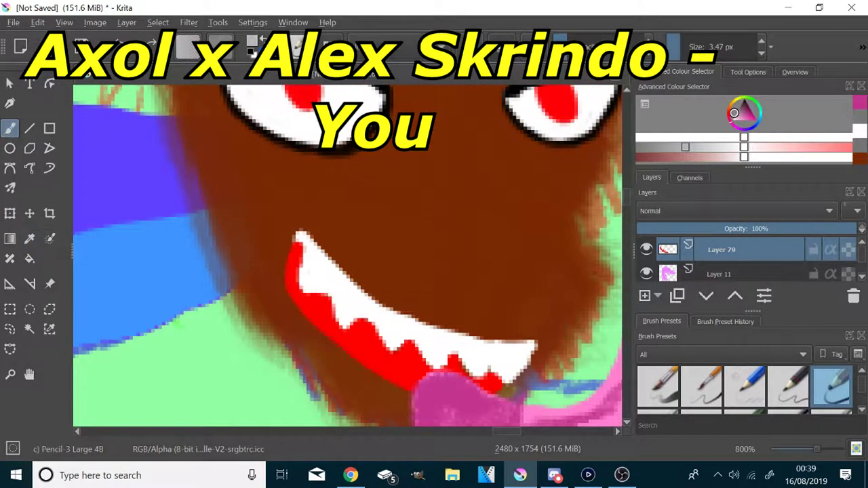
pyautogui.moveTo(350, 220); pyautogui.dragTo(297, 202)
pyautogui.click(674, 49)
pyautogui.moveTo(246, 217)
pyautogui.mouseDown()
pyautogui.moveTo(302, 273)
pyautogui.moveTo(418, 316)
pyautogui.moveTo(458, 359)
pyautogui.moveTo(423, 333)
pyautogui.moveTo(382, 347)
pyautogui.moveTo(285, 281)
pyautogui.mouseUp()
pyautogui.click(682, 47)
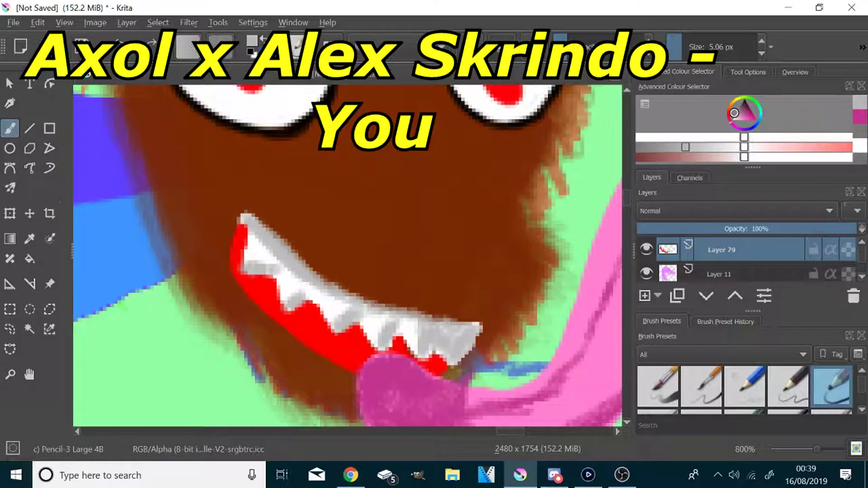
# - Shade the inside of the brown head's red mouth beneath the teeth in dark red, using a 4.22 px brush
pyautogui.click(29, 239)
pyautogui.click(254, 285)
pyautogui.click(641, 157)
pyautogui.click(10, 129)
pyautogui.scroll(1, 214, 293)
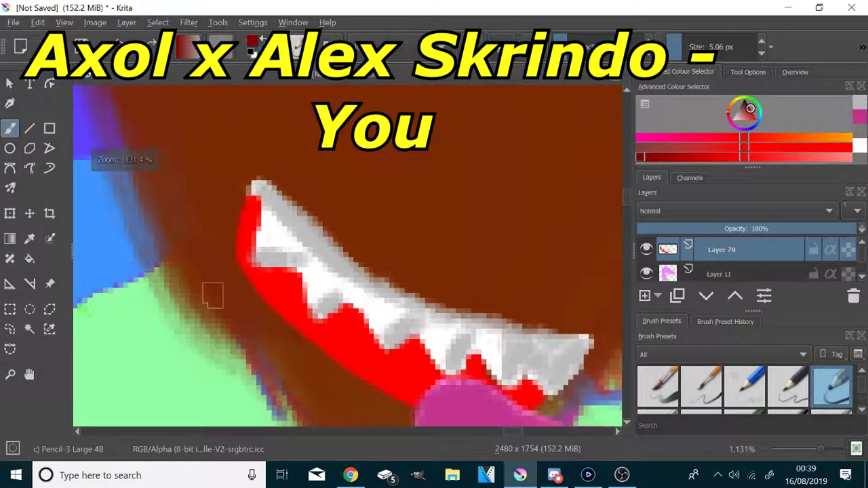
pyautogui.press('[')
pyautogui.moveTo(478, 366)
pyautogui.mouseDown()
pyautogui.moveTo(416, 368)
pyautogui.moveTo(402, 354)
pyautogui.moveTo(379, 355)
pyautogui.moveTo(355, 324)
pyautogui.moveTo(321, 314)
pyautogui.moveTo(267, 269)
pyautogui.moveTo(249, 232)
pyautogui.mouseUp()
pyautogui.moveTo(282, 294); pyautogui.dragTo(371, 351)
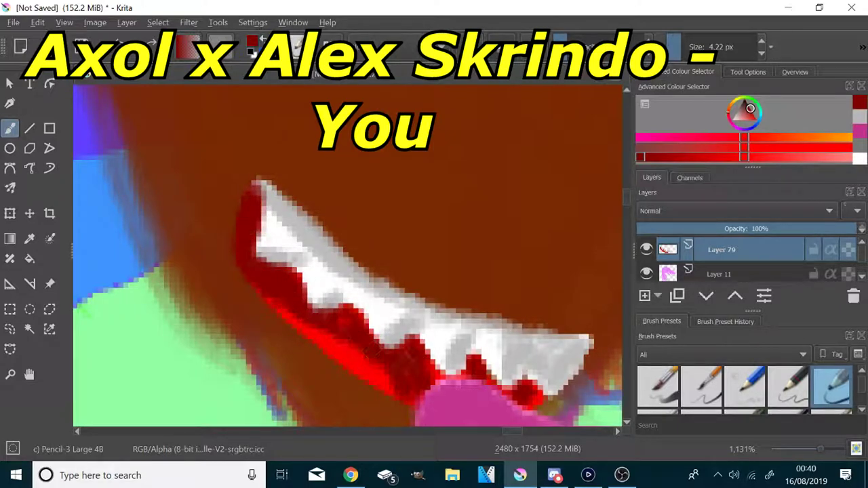
pyautogui.moveTo(434, 375); pyautogui.dragTo(473, 375)
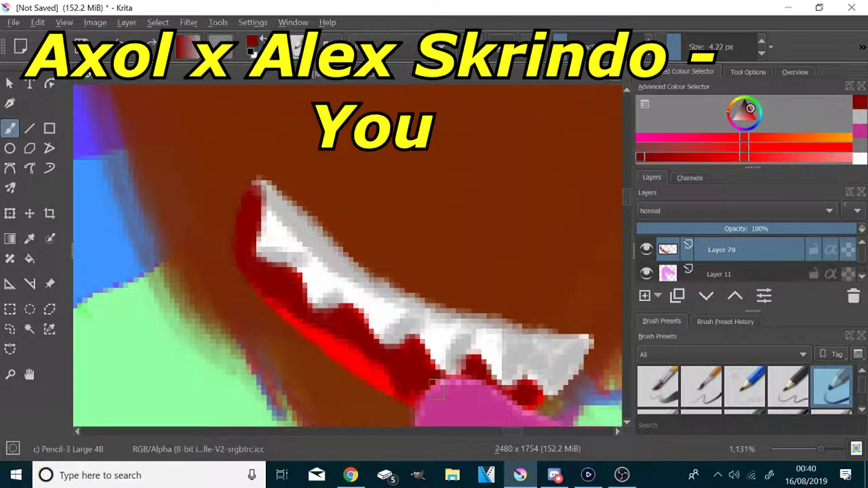
# - Select Layer 11, switch to the large smooth Bristles brush and sample the light purple hair colour
pyautogui.click(718, 274)
pyautogui.scroll(-4, 723, 401)
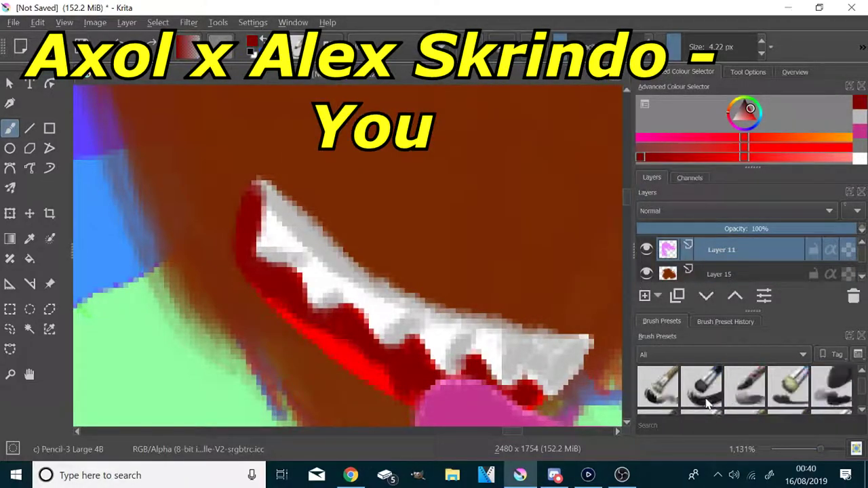
pyautogui.click(702, 388)
pyautogui.scroll(-8, 526, 292)
pyautogui.scroll(3, 412, 280)
pyautogui.click(29, 239)
pyautogui.click(433, 169)
pyautogui.scroll(-6, 669, 265)
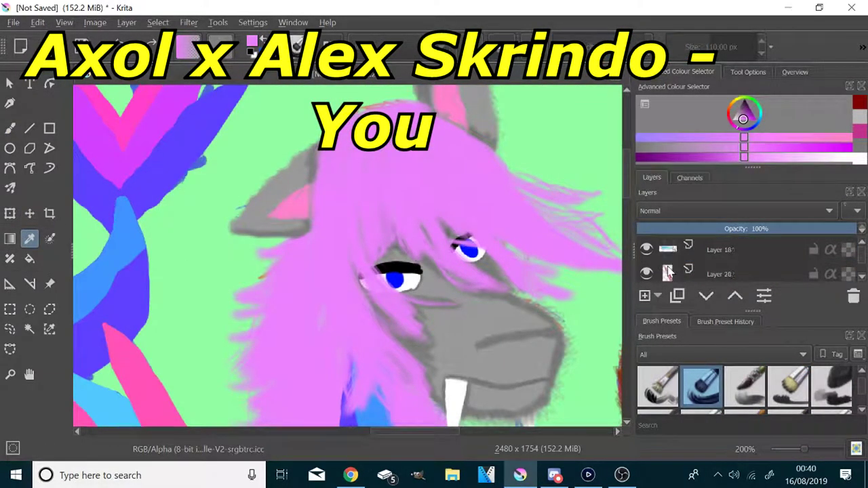
# - Find and hide Layer 13, which holds the grey head's purple neck fur
pyautogui.scroll(-1, 470, 270)
pyautogui.scroll(1, 584, 272)
pyautogui.scroll(1, 670, 266)
pyautogui.scroll(-4, 402, 302)
pyautogui.scroll(3, 405, 305)
pyautogui.scroll(-3, 678, 272)
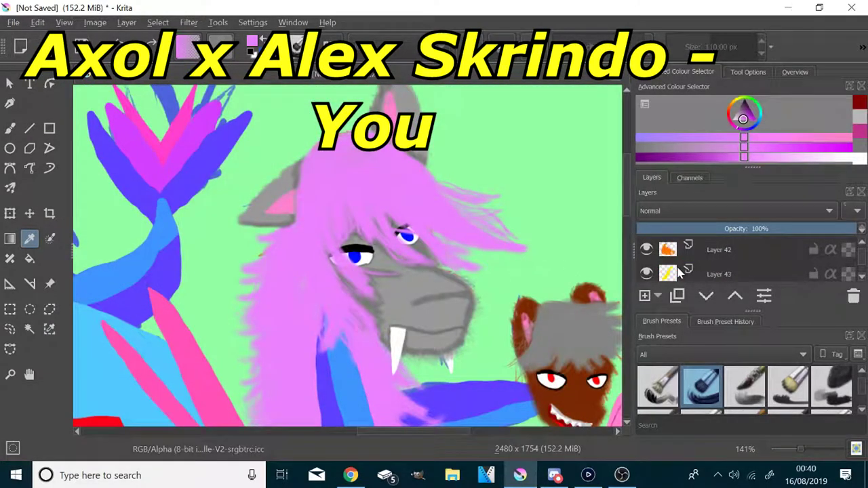
pyautogui.click(647, 274)
pyautogui.scroll(2, 435, 306)
pyautogui.scroll(-1, 277, 285)
# - Shade dark purple along the grey head's fringe strands around both eyes, using a 10.97 px brush
pyautogui.click(682, 158)
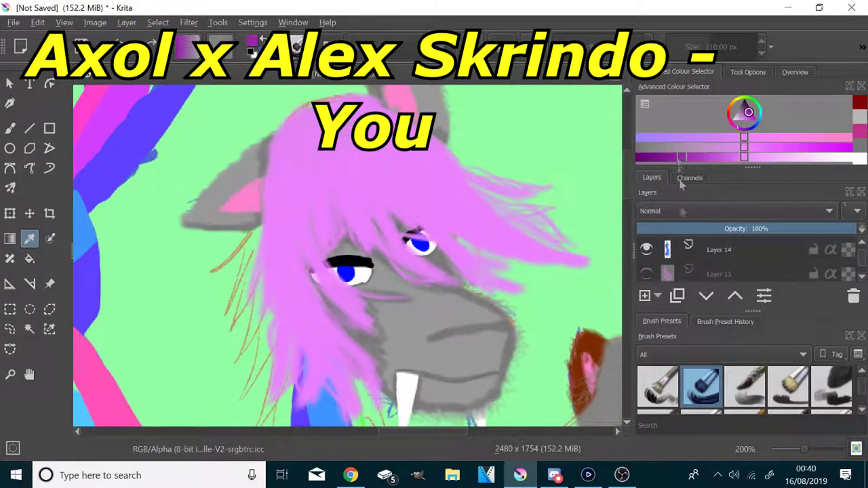
pyautogui.click(10, 128)
pyautogui.scroll(-1, 254, 187)
pyautogui.scroll(2, 268, 165)
pyautogui.click(695, 47)
pyautogui.scroll(-1, 557, 178)
pyautogui.click(687, 47)
pyautogui.moveTo(370, 252); pyautogui.dragTo(444, 332)
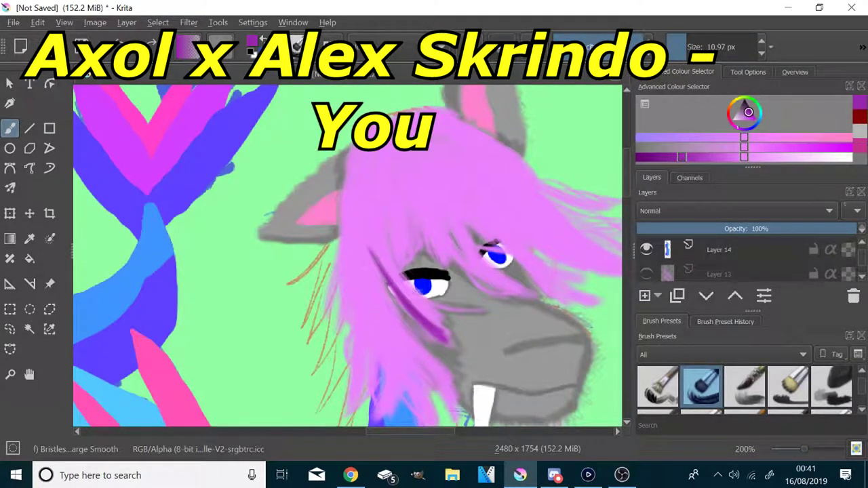
pyautogui.moveTo(498, 291); pyautogui.dragTo(515, 297)
pyautogui.moveTo(446, 223); pyautogui.dragTo(499, 282)
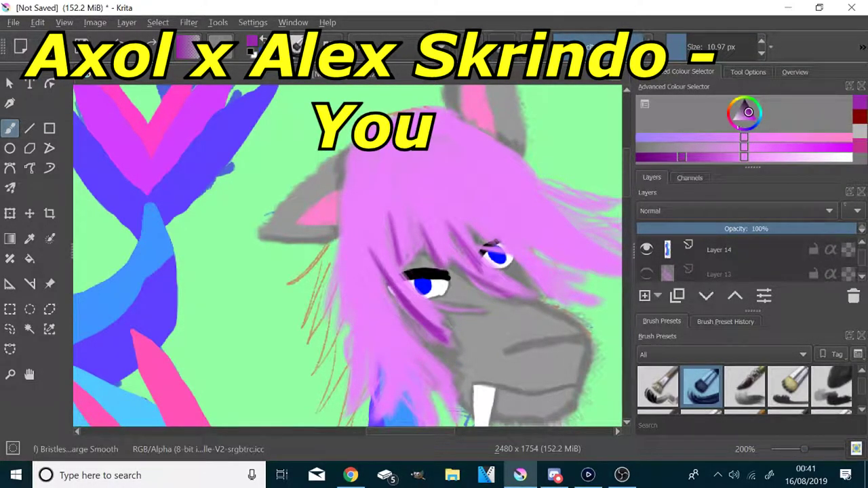
pyautogui.moveTo(483, 223); pyautogui.dragTo(577, 302)
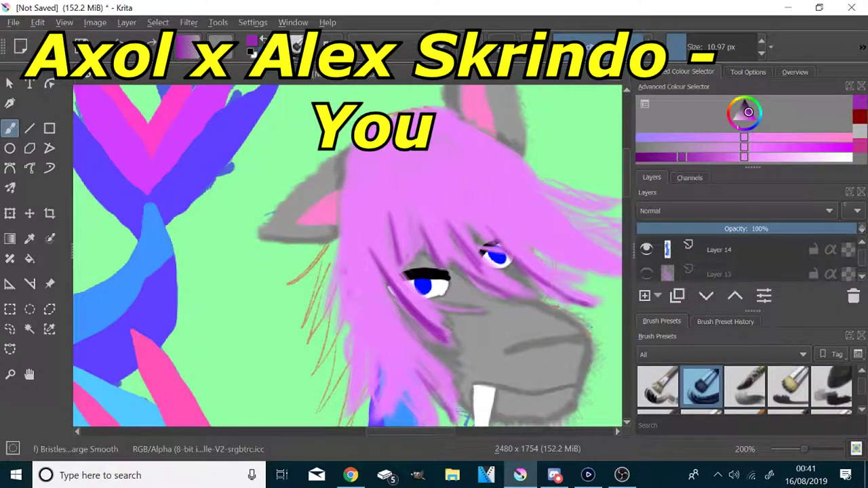
# - Shade dark purple along the hair strands beside the cheek and neck and under the windblown locks
pyautogui.moveTo(370, 361); pyautogui.dragTo(347, 425)
pyautogui.moveTo(450, 400); pyautogui.dragTo(454, 284)
pyautogui.scroll(2, 456, 281)
pyautogui.moveTo(309, 216); pyautogui.dragTo(299, 312)
pyautogui.moveTo(355, 262); pyautogui.dragTo(394, 335)
pyautogui.scroll(-5, 370, 248)
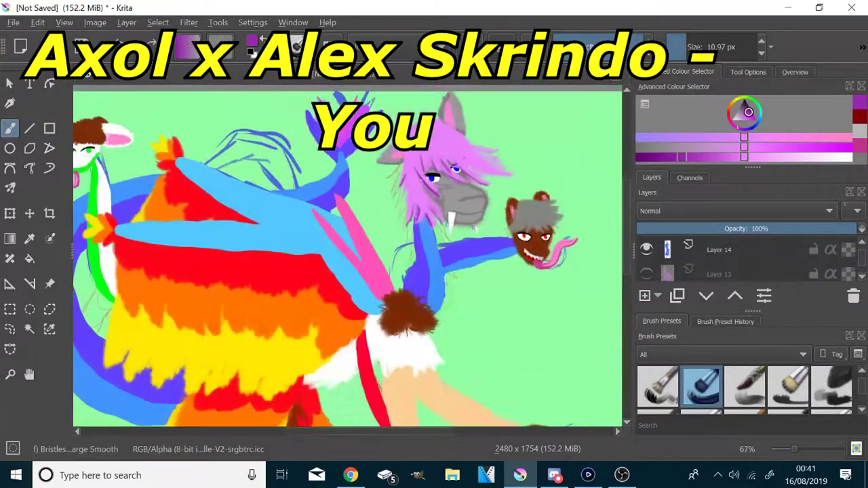
pyautogui.scroll(4, 498, 146)
pyautogui.moveTo(448, 166); pyautogui.dragTo(563, 187)
pyautogui.moveTo(434, 237); pyautogui.dragTo(617, 291)
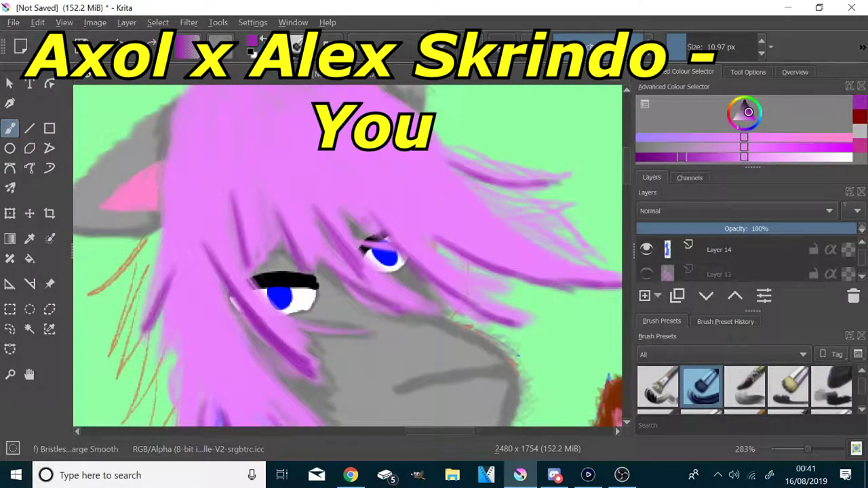
pyautogui.moveTo(339, 139); pyautogui.dragTo(488, 231)
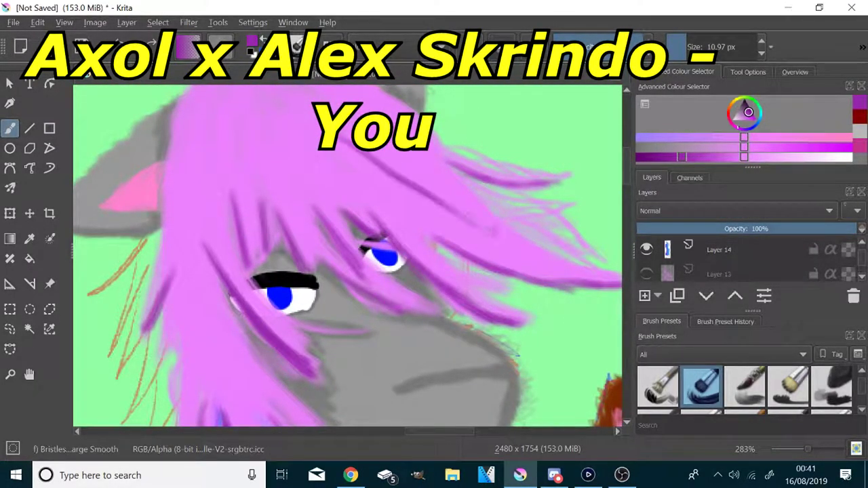
pyautogui.scroll(-3, 428, 201)
pyautogui.scroll(3, 398, 158)
pyautogui.hotkey('ctrl', 'z')
# - Paint short dark purple strokes radiating from the crown of the purple hair
pyautogui.moveTo(309, 141); pyautogui.dragTo(344, 164)
pyautogui.moveTo(306, 144)
pyautogui.mouseDown()
pyautogui.moveTo(334, 179)
pyautogui.moveTo(300, 190)
pyautogui.mouseUp()
pyautogui.moveTo(296, 141)
pyautogui.mouseDown()
pyautogui.moveTo(261, 166)
pyautogui.moveTo(320, 122)
pyautogui.mouseUp()
pyautogui.moveTo(306, 135)
pyautogui.mouseDown()
pyautogui.moveTo(347, 163)
pyautogui.moveTo(339, 177)
pyautogui.mouseUp()
pyautogui.moveTo(301, 148); pyautogui.dragTo(276, 182)
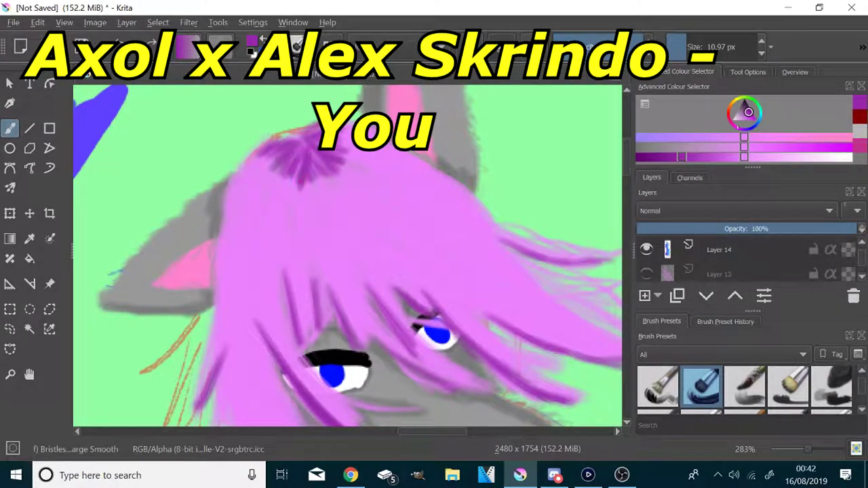
# - Draw thin dark purple lines along the hair's outer edges, windblown strands and fringe, using a 3.47 px brush
pyautogui.click(680, 48)
pyautogui.moveTo(354, 152); pyautogui.dragTo(506, 263)
pyautogui.hotkey('ctrl', 'z')
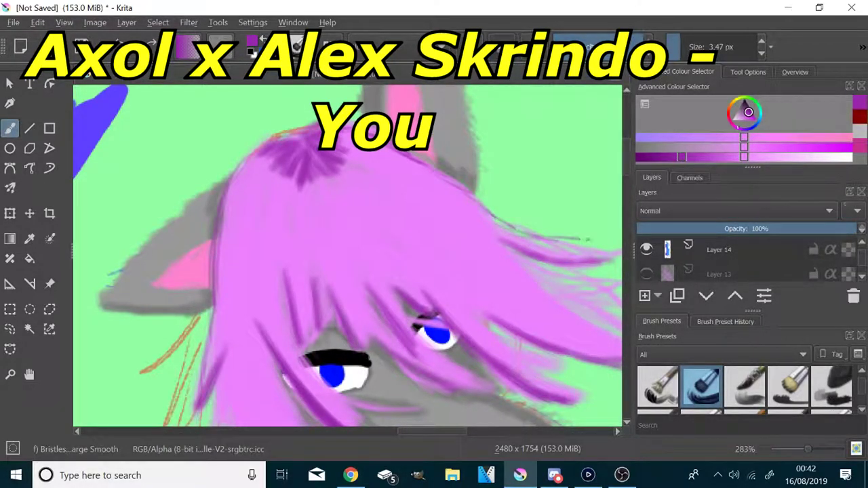
pyautogui.moveTo(407, 360); pyautogui.dragTo(477, 135)
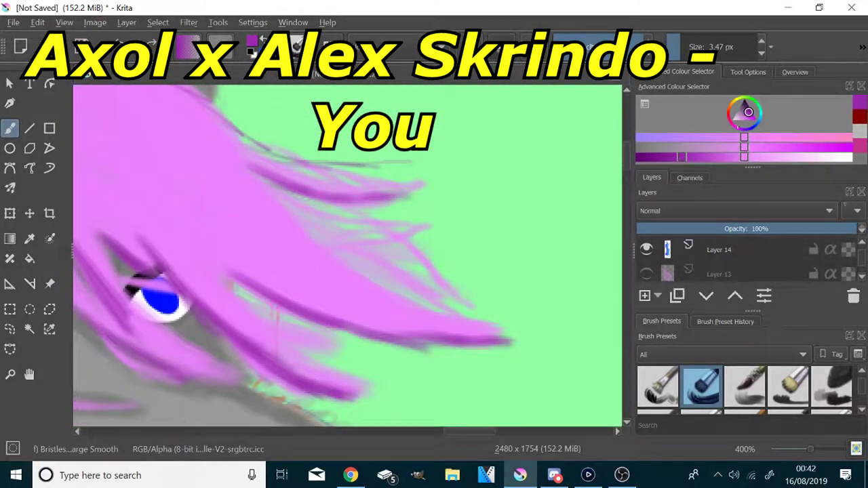
pyautogui.moveTo(293, 211)
pyautogui.mouseDown()
pyautogui.moveTo(442, 295)
pyautogui.moveTo(465, 292)
pyautogui.mouseUp()
pyautogui.moveTo(305, 228); pyautogui.dragTo(430, 217)
pyautogui.moveTo(330, 259); pyautogui.dragTo(448, 234)
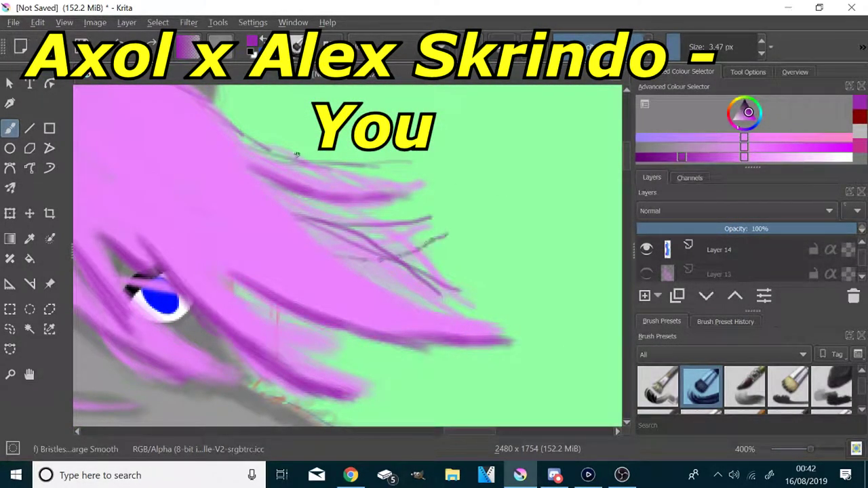
pyautogui.moveTo(255, 320); pyautogui.dragTo(330, 334)
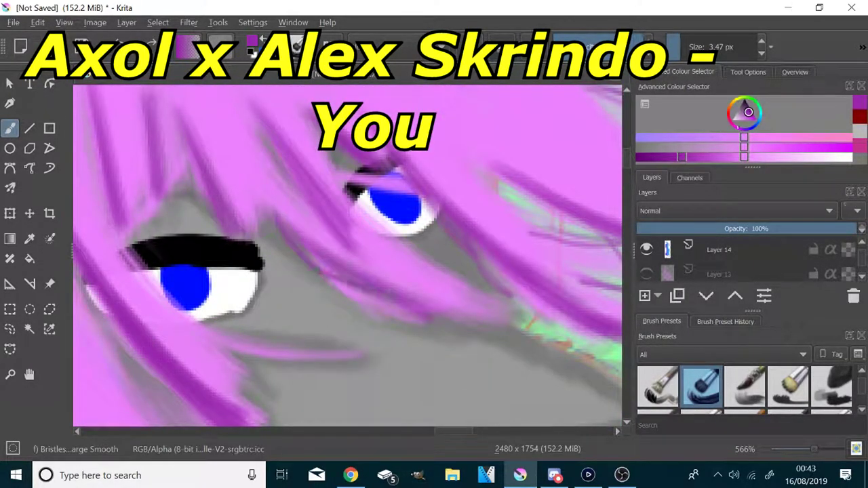
pyautogui.moveTo(338, 156); pyautogui.dragTo(365, 215)
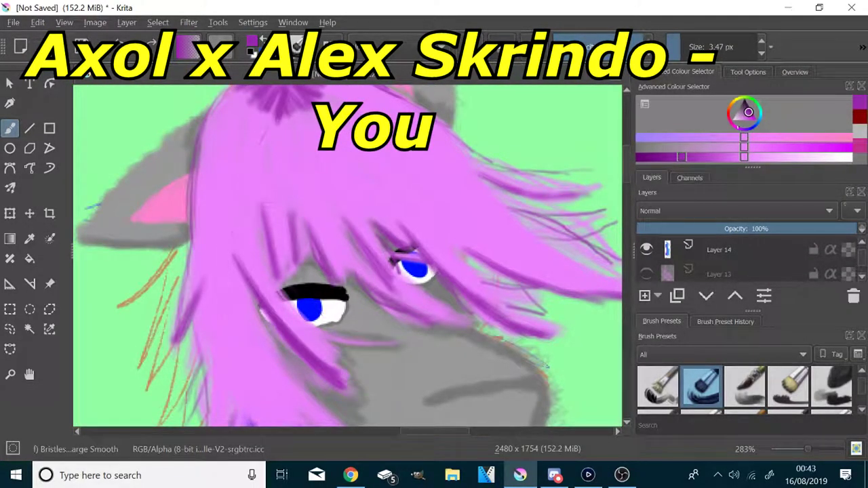
pyautogui.moveTo(266, 114); pyautogui.dragTo(214, 259)
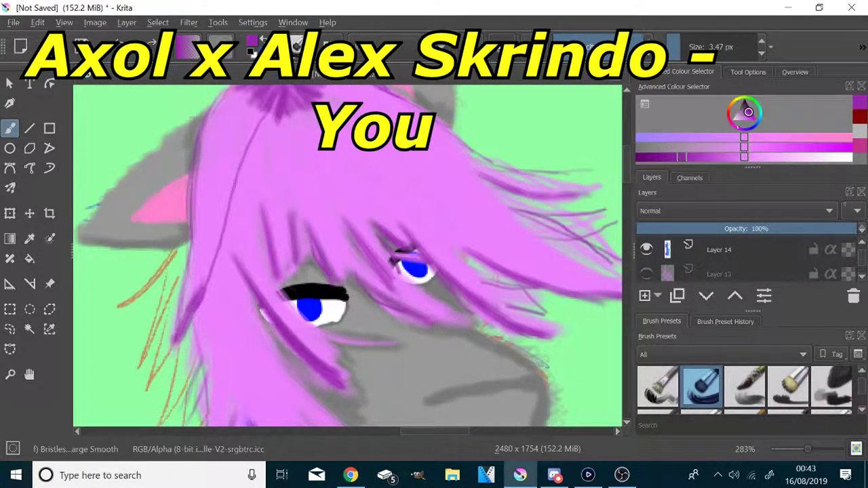
pyautogui.moveTo(512, 269); pyautogui.dragTo(339, 136)
pyautogui.hotkey('ctrl', 'z')
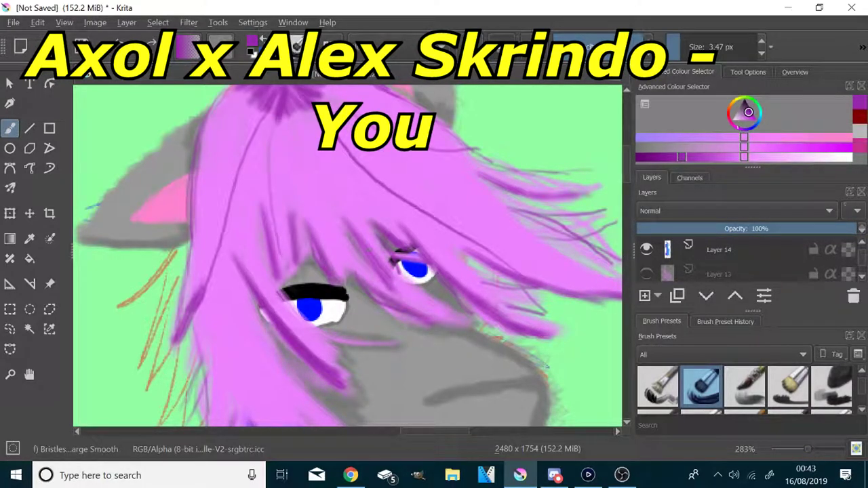
pyautogui.hotkey('ctrl', 'z')
pyautogui.hotkey('ctrl', 'z')
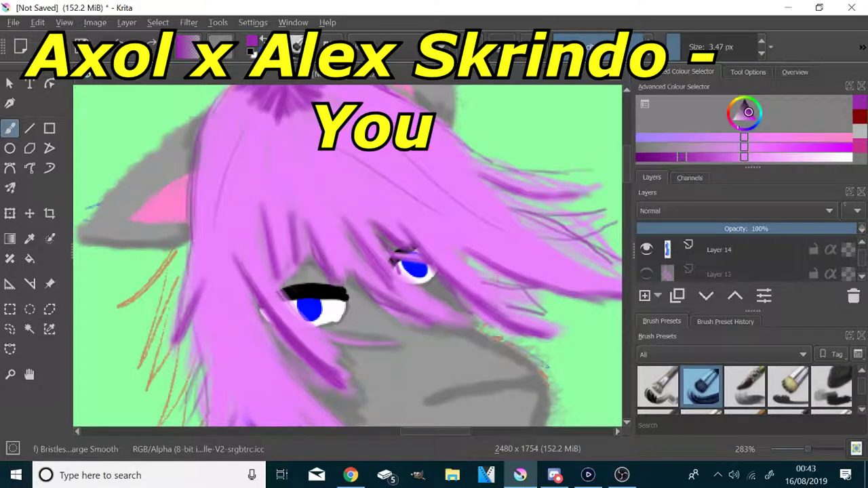
# - Draw faint, thin purple strand lines running through the hair from the crown towards the fringe
pyautogui.moveTo(249, 169); pyautogui.dragTo(236, 254)
pyautogui.scroll(-3, 278, 299)
pyautogui.scroll(3, 289, 320)
# - Paint pale purple highlights on the crown, fringe and windblown locks of the purple hair
pyautogui.click(785, 157)
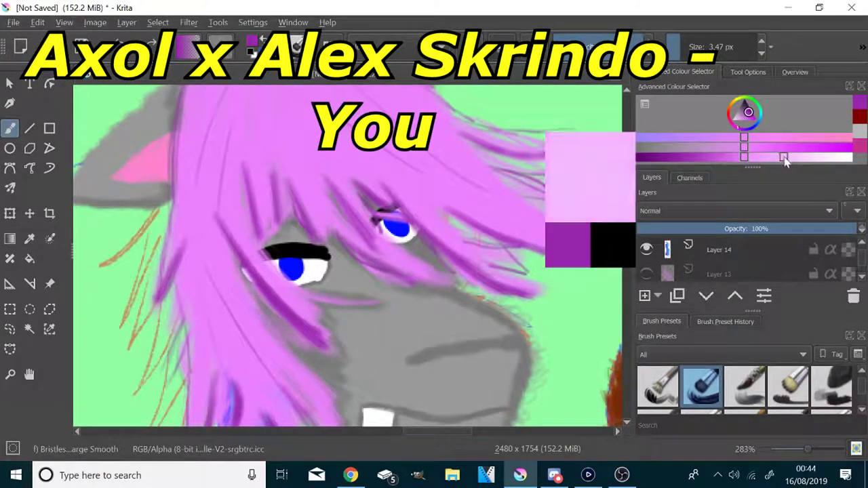
pyautogui.scroll(-2, 492, 227)
pyautogui.scroll(3, 442, 159)
pyautogui.moveTo(458, 139); pyautogui.dragTo(479, 158)
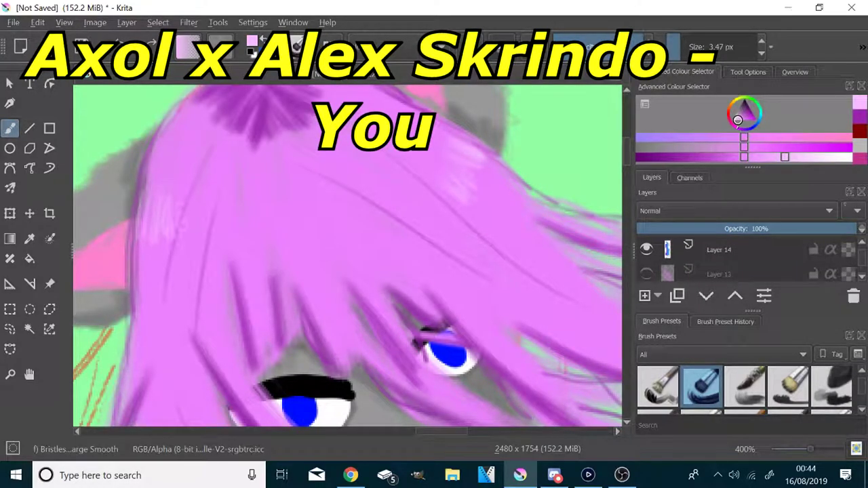
pyautogui.scroll(-1, 454, 280)
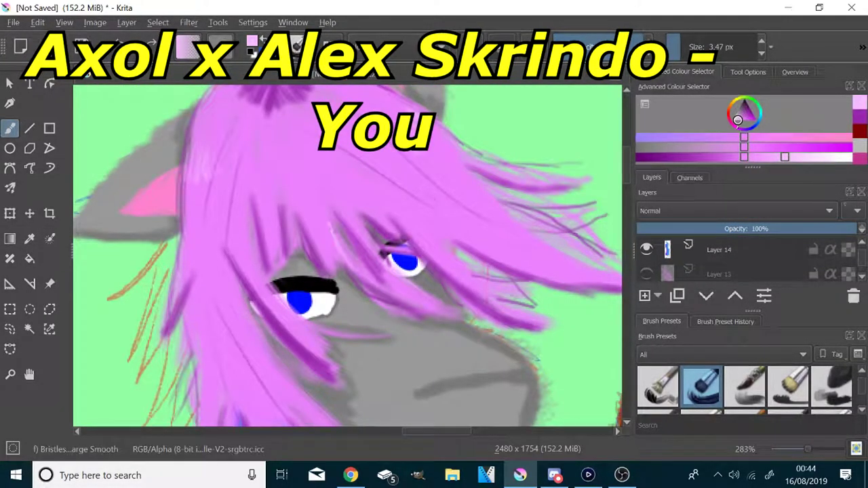
pyautogui.moveTo(577, 265); pyautogui.dragTo(475, 184)
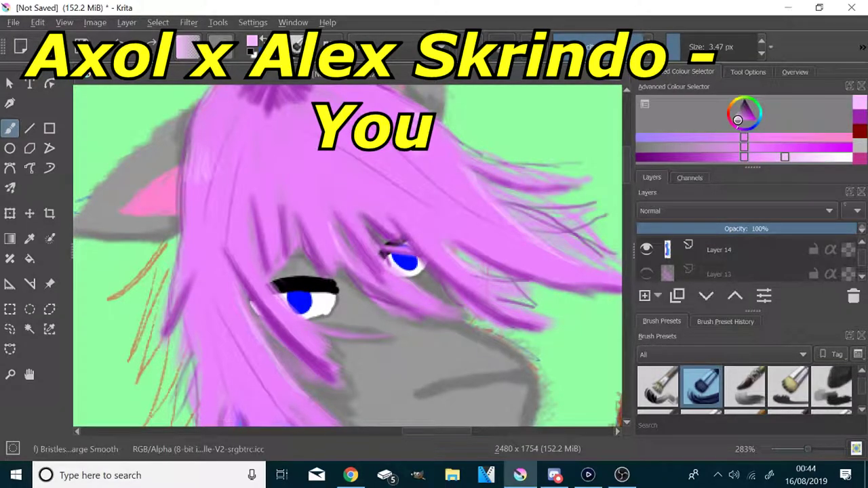
# - Paint pale purple highlights along the lower hair strands beside the cheek and neck
pyautogui.moveTo(309, 398); pyautogui.dragTo(327, 411)
pyautogui.scroll(-1, 339, 380)
pyautogui.scroll(3, 339, 380)
pyautogui.moveTo(388, 299); pyautogui.dragTo(439, 375)
pyautogui.scroll(-1, 427, 339)
pyautogui.scroll(1, 431, 400)
pyautogui.moveTo(435, 342)
pyautogui.mouseDown()
pyautogui.moveTo(441, 399)
pyautogui.moveTo(427, 405)
pyautogui.mouseUp()
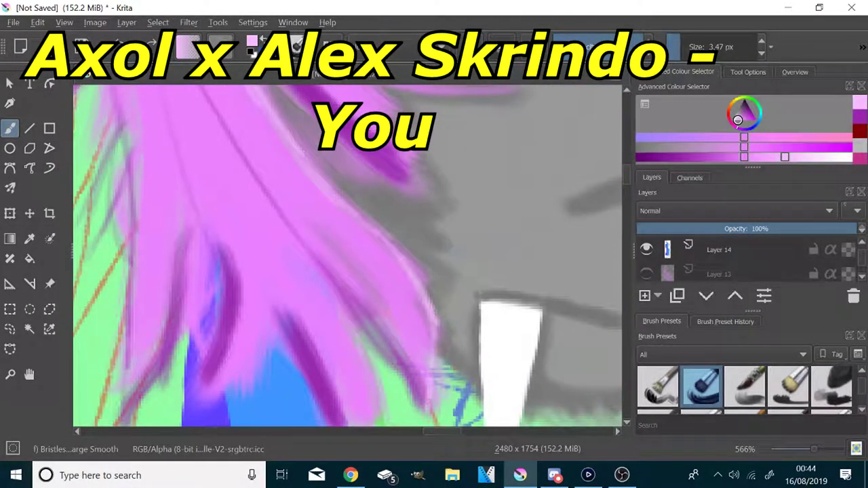
pyautogui.moveTo(254, 191)
pyautogui.mouseDown()
pyautogui.moveTo(232, 184)
pyautogui.moveTo(144, 198)
pyautogui.mouseUp()
pyautogui.scroll(-5, 141, 249)
pyautogui.scroll(3, 144, 136)
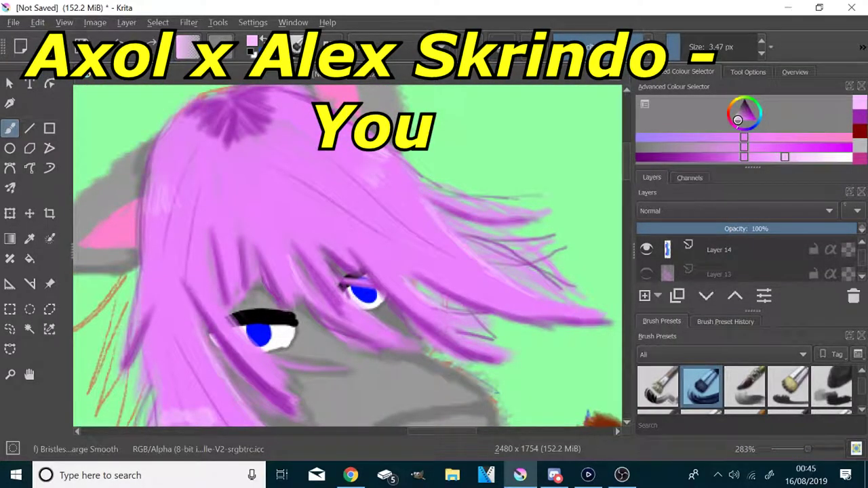
pyautogui.scroll(-1, 347, 255)
pyautogui.scroll(-1, 347, 255)
pyautogui.scroll(1, 348, 255)
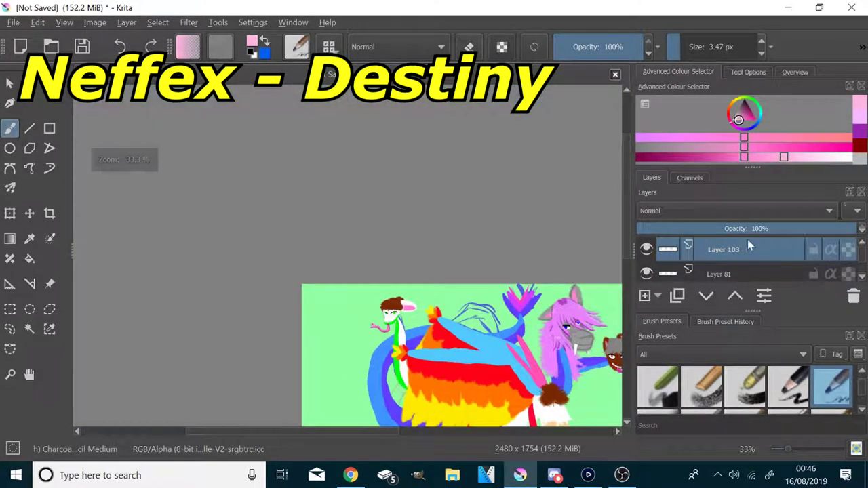
# - Sample the red of the brown head's toothed mouth, lighten it and paint highlight strokes inside the mouth
pyautogui.click(731, 274)
pyautogui.scroll(9, 597, 353)
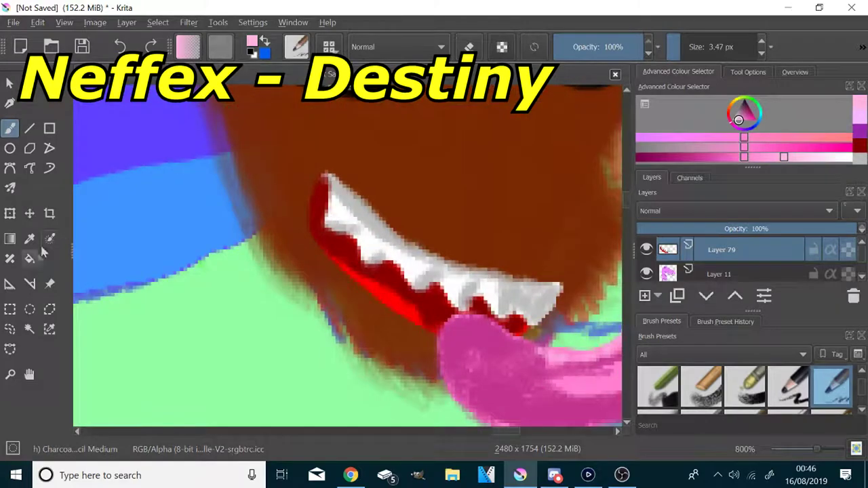
pyautogui.click(29, 239)
pyautogui.scroll(2, 361, 306)
pyautogui.click(435, 291)
pyautogui.click(785, 157)
pyautogui.click(10, 129)
pyautogui.moveTo(373, 270); pyautogui.dragTo(517, 351)
pyautogui.moveTo(380, 277); pyautogui.dragTo(292, 193)
pyautogui.scroll(-3, 349, 258)
pyautogui.scroll(5, 471, 297)
pyautogui.moveTo(470, 290); pyautogui.dragTo(442, 298)
pyautogui.scroll(-6, 443, 304)
pyautogui.scroll(-1, 754, 254)
# - Add a layer above the brown hair tuft on Layer 15, with a darkened sample of its brown and the Bristles Large Smooth brush
pyautogui.click(751, 272)
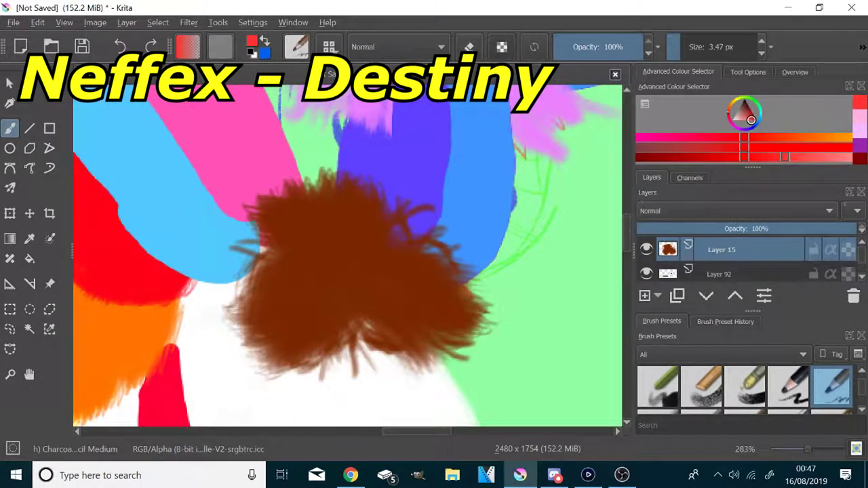
pyautogui.keyDown('ctrl'); pyautogui.click(373, 268); pyautogui.keyUp('ctrl')
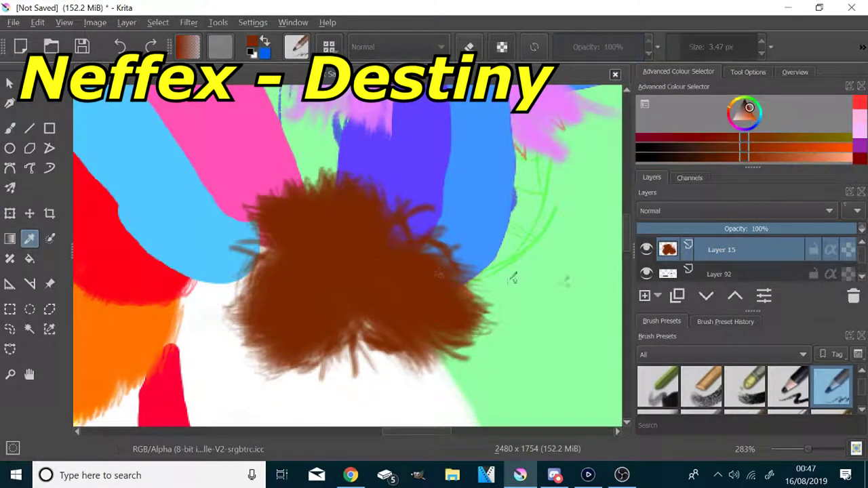
pyautogui.scroll(-2, 747, 386)
pyautogui.click(702, 387)
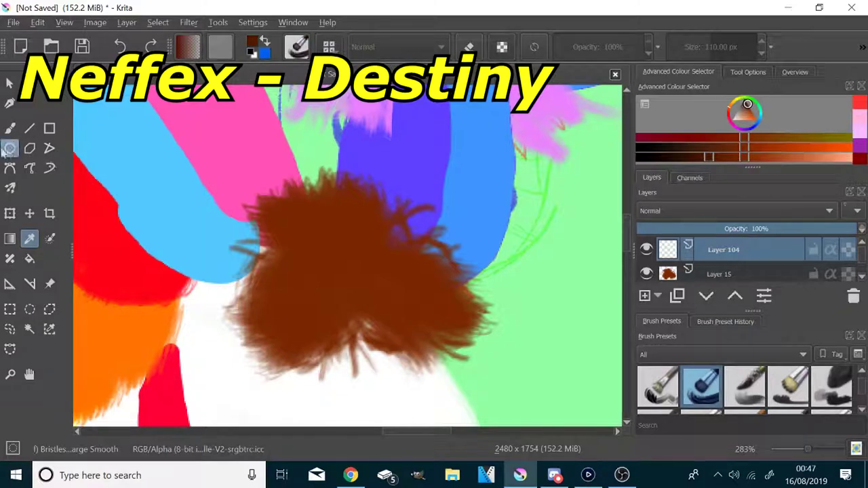
pyautogui.moveTo(397, 231); pyautogui.dragTo(411, 216)
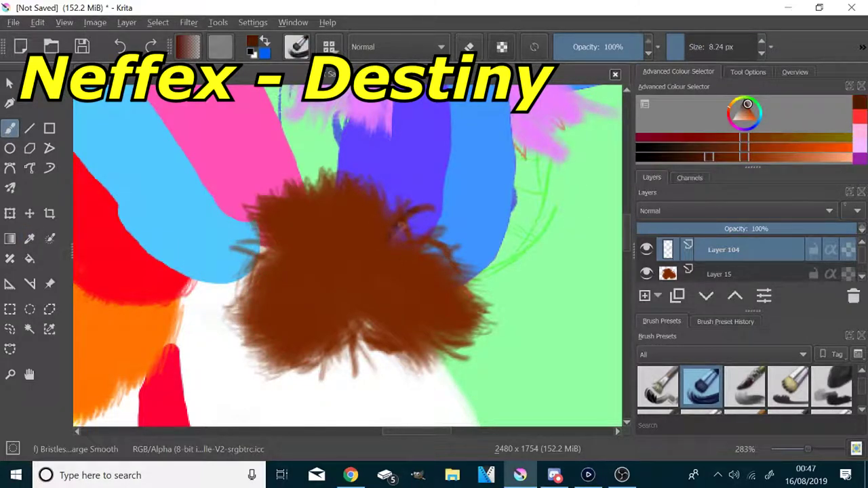
pyautogui.moveTo(356, 251)
pyautogui.mouseDown()
pyautogui.moveTo(332, 203)
pyautogui.moveTo(285, 257)
pyautogui.mouseUp()
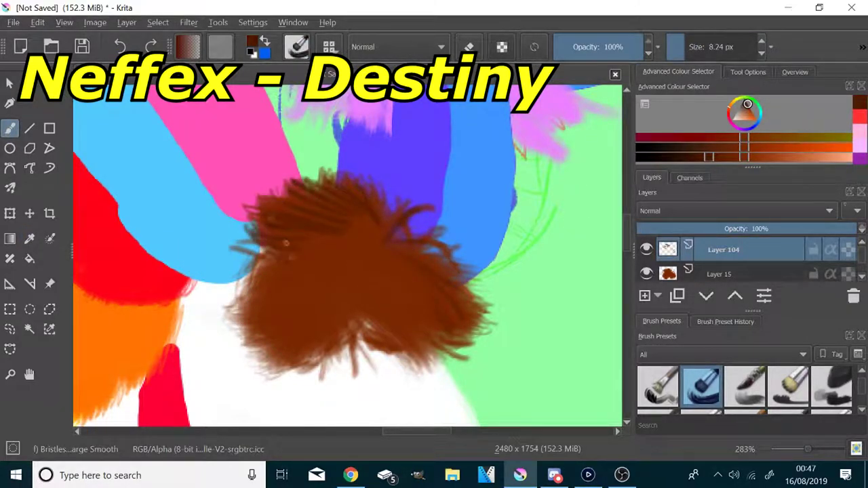
pyautogui.hotkey('ctrl', 'z')
pyautogui.hotkey('ctrl', 'z')
pyautogui.hotkey('ctrl', 'z')
# - Shade the top and outer edges of the brown hair tuft in dark brown with a 20.28 px brush
pyautogui.click(682, 54)
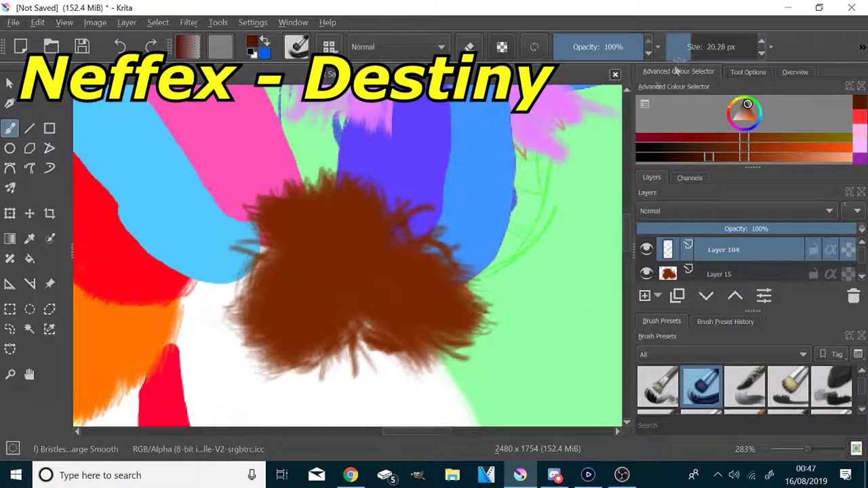
pyautogui.moveTo(387, 234)
pyautogui.mouseDown()
pyautogui.moveTo(346, 219)
pyautogui.moveTo(280, 236)
pyautogui.moveTo(260, 263)
pyautogui.moveTo(389, 229)
pyautogui.moveTo(371, 239)
pyautogui.moveTo(456, 271)
pyautogui.moveTo(417, 275)
pyautogui.moveTo(419, 255)
pyautogui.moveTo(445, 248)
pyautogui.mouseUp()
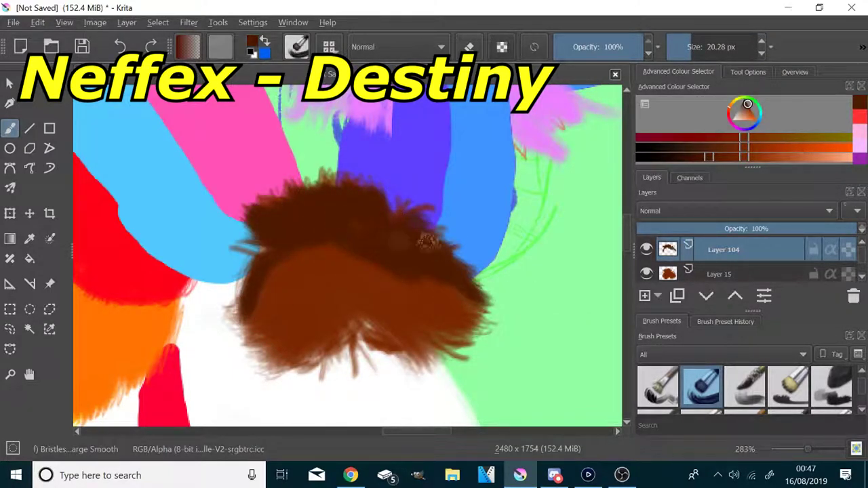
pyautogui.moveTo(265, 248)
pyautogui.mouseDown()
pyautogui.moveTo(355, 238)
pyautogui.moveTo(417, 248)
pyautogui.mouseUp()
pyautogui.moveTo(248, 332)
pyautogui.mouseDown()
pyautogui.moveTo(326, 351)
pyautogui.moveTo(414, 346)
pyautogui.moveTo(469, 292)
pyautogui.mouseUp()
# - Paint lighter orange-brown highlights across the middle and upper edges of the brown hair tuft
pyautogui.click(785, 158)
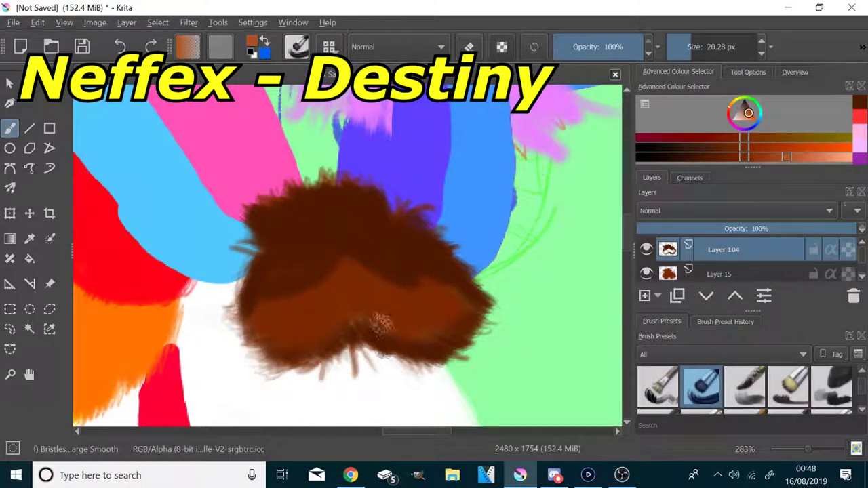
pyautogui.moveTo(328, 296); pyautogui.dragTo(426, 304)
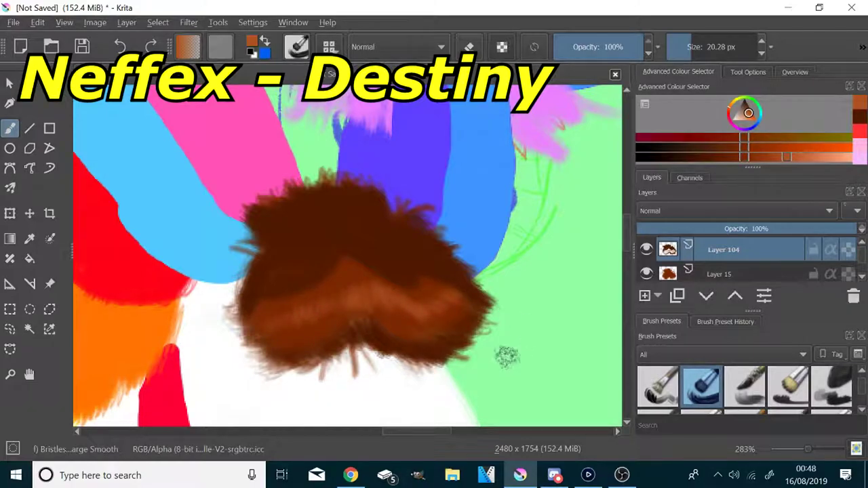
pyautogui.moveTo(452, 333); pyautogui.dragTo(429, 238)
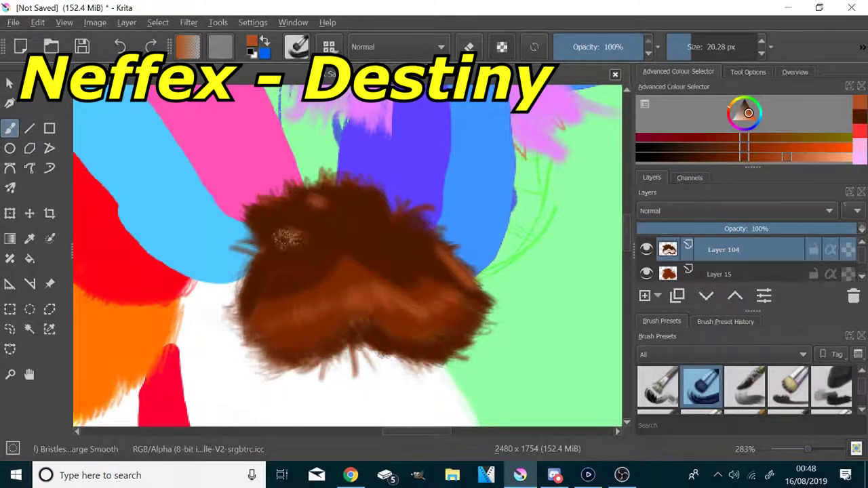
# - On a new layer, draw small white highlights on the grey head's black eyelid with the Ink-2 Fineliner at 0.75 px
pyautogui.scroll(-3, 648, 271)
pyautogui.click(727, 259)
pyautogui.click(646, 297)
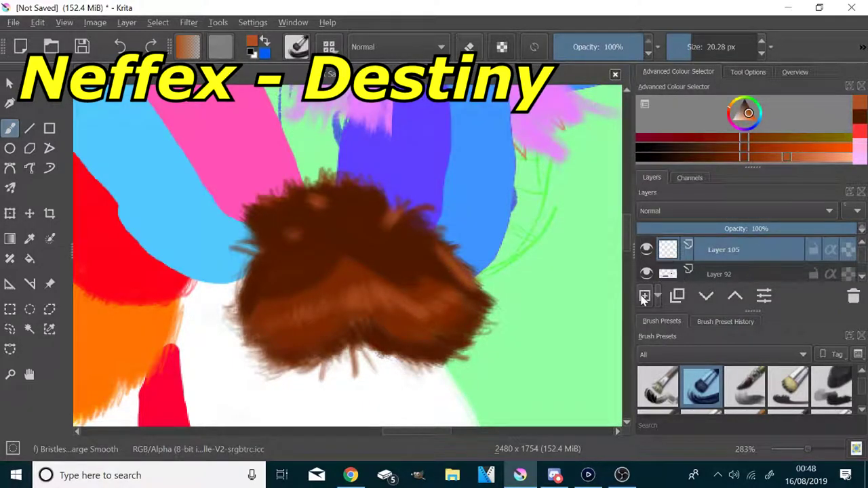
pyautogui.scroll(3, 732, 389)
pyautogui.click(832, 388)
pyautogui.moveTo(738, 118); pyautogui.dragTo(722, 130)
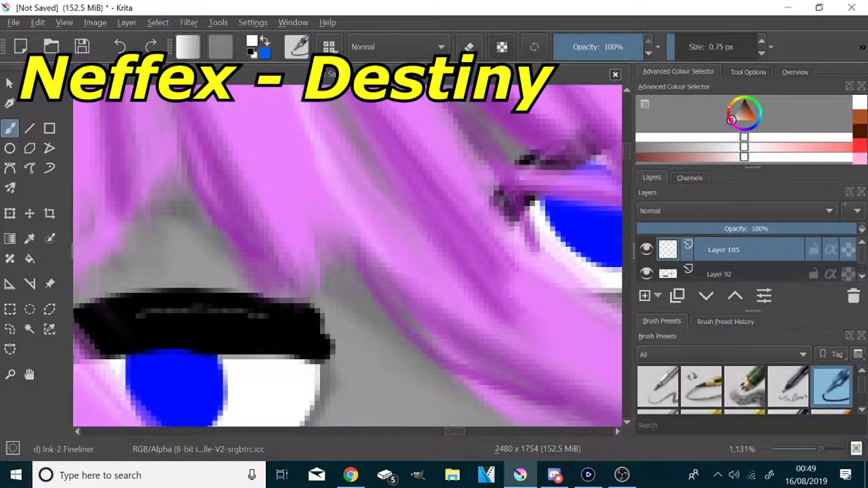
pyautogui.scroll(-4, 556, 202)
pyautogui.scroll(3, 570, 210)
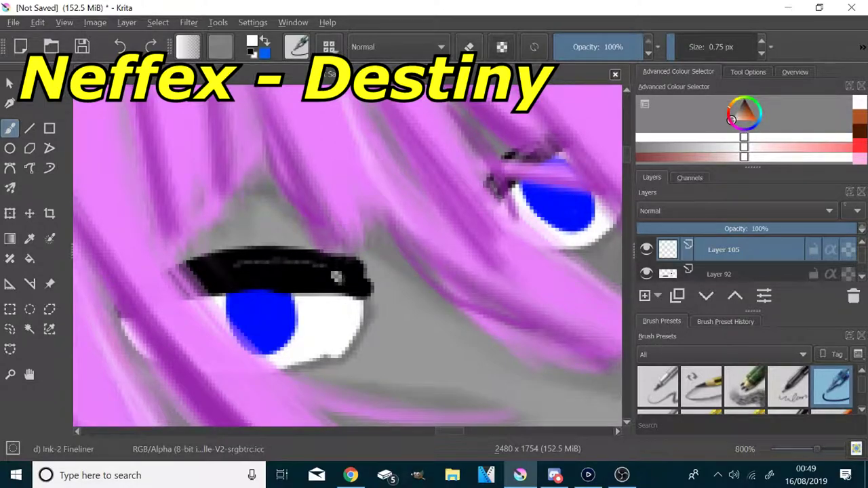
pyautogui.scroll(-1, 785, 259)
# - On a new layer above the blue irises, shade the upper half of both irises dark blue with a 2.75 px brush
pyautogui.click(783, 272)
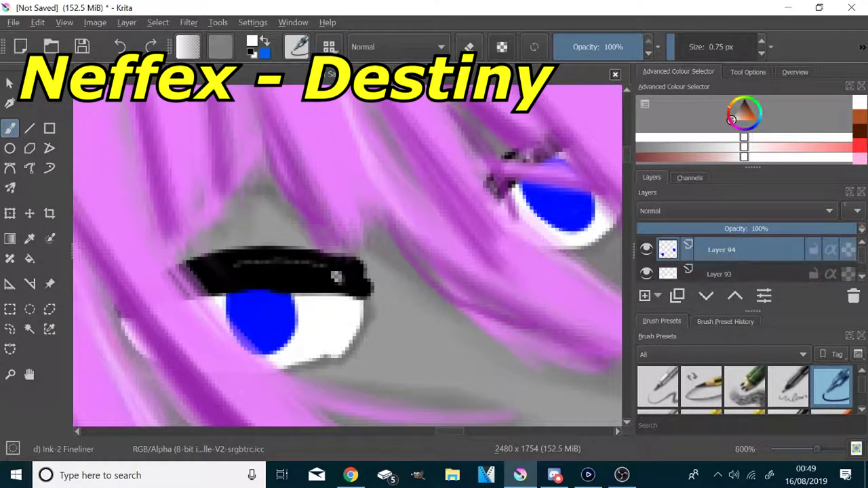
pyautogui.click(29, 240)
pyautogui.click(263, 322)
pyautogui.click(12, 129)
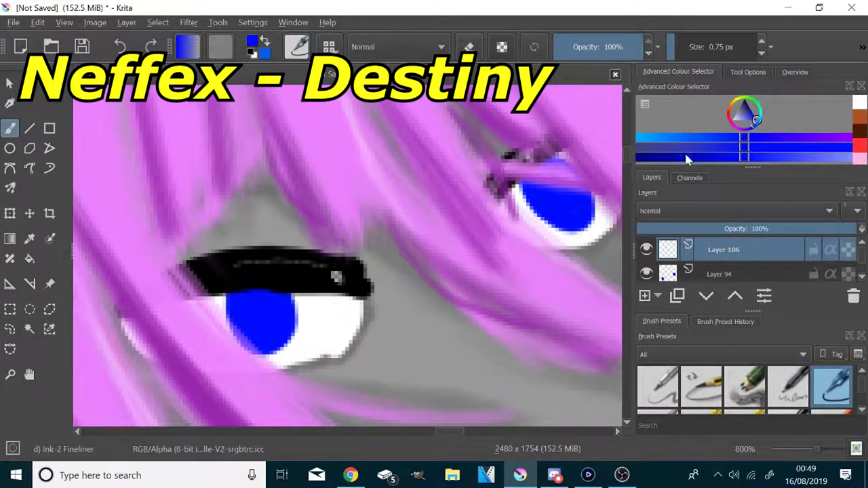
pyautogui.click(686, 159)
pyautogui.scroll(3, 601, 158)
pyautogui.moveTo(413, 267)
pyautogui.mouseDown()
pyautogui.moveTo(439, 296)
pyautogui.moveTo(509, 256)
pyautogui.moveTo(503, 277)
pyautogui.mouseUp()
pyautogui.scroll(-6, 373, 229)
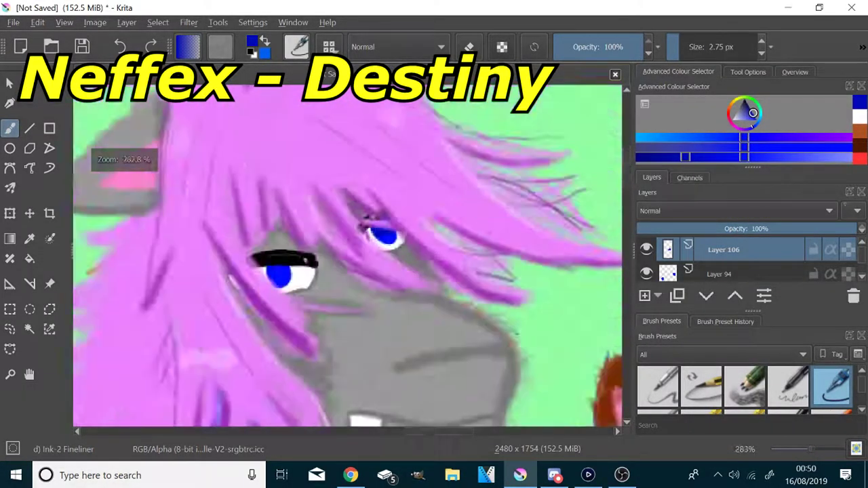
pyautogui.scroll(5, 285, 267)
pyautogui.moveTo(182, 280)
pyautogui.mouseDown()
pyautogui.moveTo(207, 228)
pyautogui.moveTo(272, 289)
pyautogui.mouseUp()
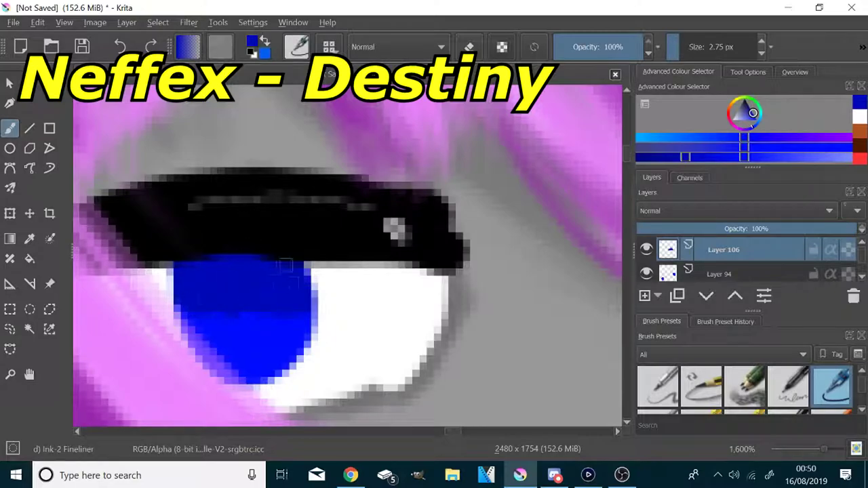
# - Paint a lighter blue rim along the lower edges of both irises
pyautogui.click(782, 157)
pyautogui.scroll(1, 297, 258)
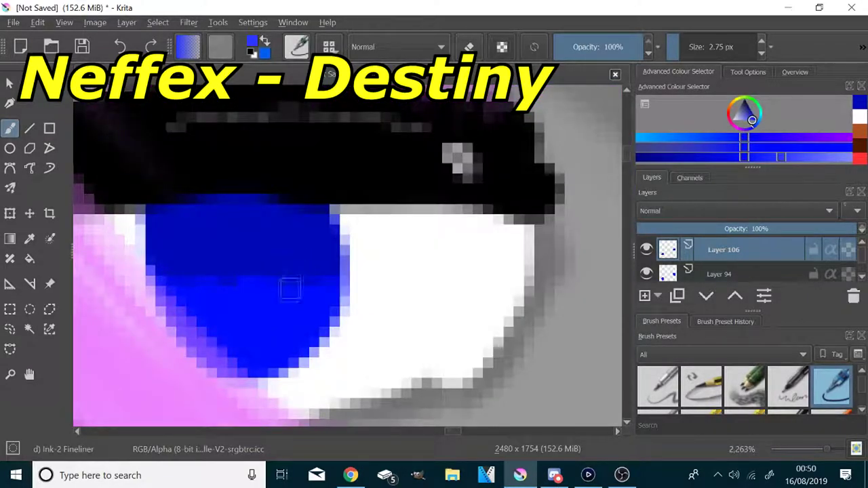
pyautogui.moveTo(177, 312)
pyautogui.mouseDown()
pyautogui.moveTo(239, 361)
pyautogui.moveTo(289, 348)
pyautogui.mouseUp()
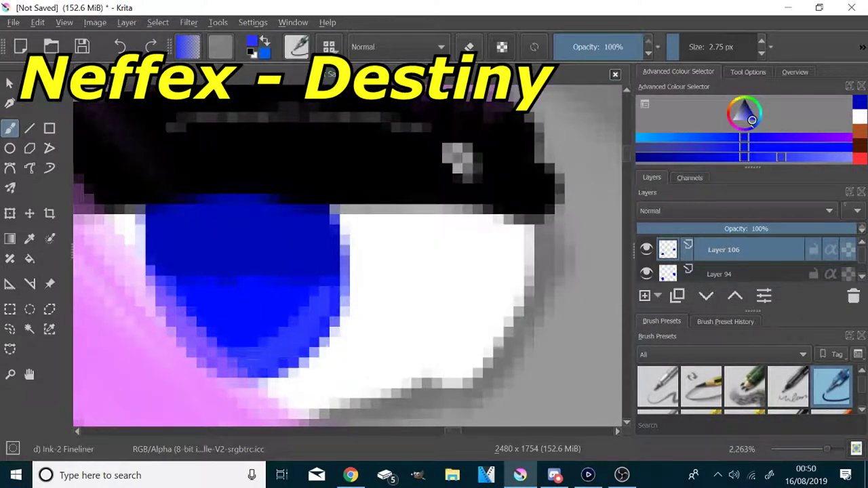
pyautogui.moveTo(152, 273); pyautogui.dragTo(192, 347)
pyautogui.scroll(-4, 294, 300)
pyautogui.scroll(5, 407, 237)
pyautogui.moveTo(444, 186)
pyautogui.mouseDown()
pyautogui.moveTo(437, 275)
pyautogui.moveTo(252, 248)
pyautogui.mouseUp()
pyautogui.scroll(-2, 241, 251)
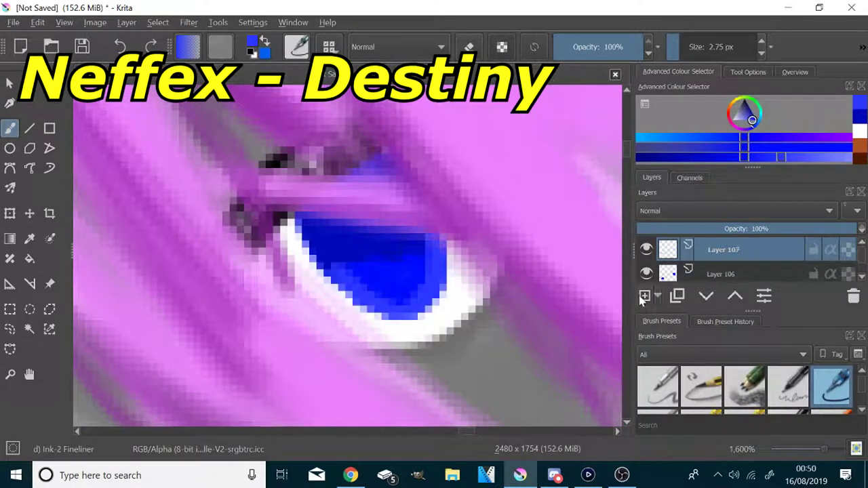
# - Add a new layer above the iris shading and choose black with the Basic-1 brush for the pupils
pyautogui.click(644, 297)
pyautogui.click(745, 99)
pyautogui.scroll(2, 376, 235)
pyautogui.moveTo(360, 220)
pyautogui.mouseDown()
pyautogui.moveTo(399, 283)
pyautogui.moveTo(383, 261)
pyautogui.moveTo(383, 227)
pyautogui.moveTo(411, 271)
pyautogui.mouseUp()
pyautogui.hotkey('ctrl', 'z')
pyautogui.scroll(3, 844, 395)
pyautogui.click(831, 388)
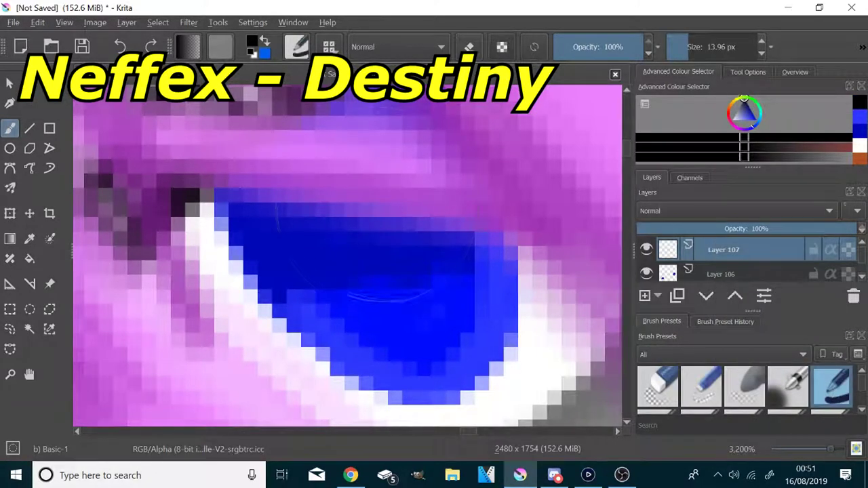
pyautogui.moveTo(366, 238)
pyautogui.mouseDown()
pyautogui.moveTo(419, 267)
pyautogui.moveTo(404, 241)
pyautogui.mouseUp()
pyautogui.moveTo(466, 296); pyautogui.dragTo(494, 325)
pyautogui.hotkey('ctrl', 'z')
pyautogui.hotkey('ctrl', 'z')
# - Set the brush size to 2.35 px and paint black pupils in the centre of both irises
pyautogui.click(679, 50)
pyautogui.moveTo(350, 233)
pyautogui.mouseDown()
pyautogui.moveTo(401, 276)
pyautogui.moveTo(402, 247)
pyautogui.mouseUp()
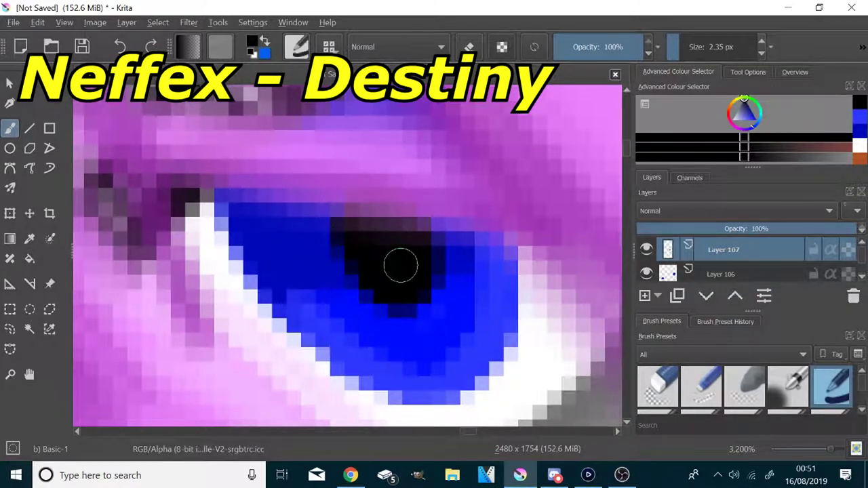
pyautogui.scroll(-5, 399, 266)
pyautogui.scroll(4, 136, 363)
pyautogui.moveTo(319, 273); pyautogui.dragTo(341, 287)
pyautogui.scroll(-2, 688, 258)
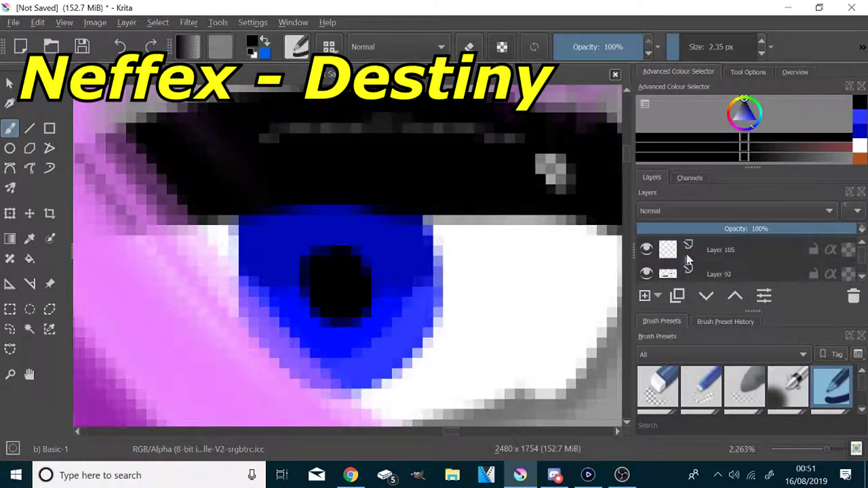
# - Delete the layer holding the white eyelid highlights
pyautogui.click(743, 251)
pyautogui.click(852, 296)
# - On the pupil layer, paint small white catchlights in both eyes with a 1.35 px brush
pyautogui.scroll(2, 760, 274)
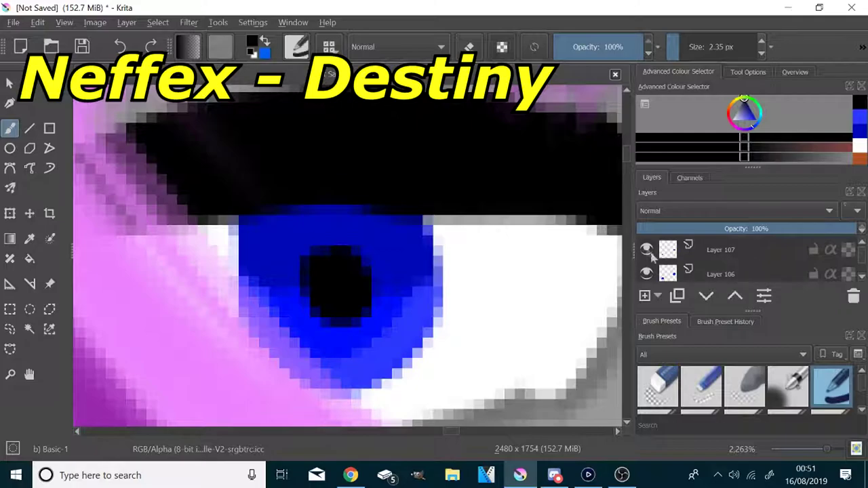
pyautogui.click(719, 250)
pyautogui.press('x')
pyautogui.press('+')
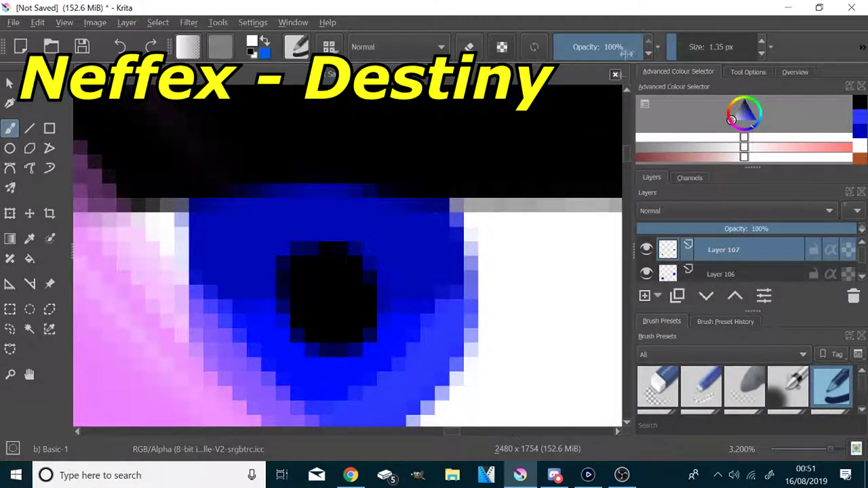
pyautogui.moveTo(356, 254); pyautogui.dragTo(374, 269)
pyautogui.scroll(-5, 335, 308)
pyautogui.scroll(5, 492, 251)
pyautogui.moveTo(469, 210); pyautogui.dragTo(488, 218)
pyautogui.scroll(-5, 440, 318)
pyautogui.scroll(6, 447, 321)
pyautogui.scroll(-9, 462, 328)
# - Add a new layer above the eye whites and paint light grey shading across the upper white of the near eye
pyautogui.scroll(-4, 756, 265)
pyautogui.click(756, 268)
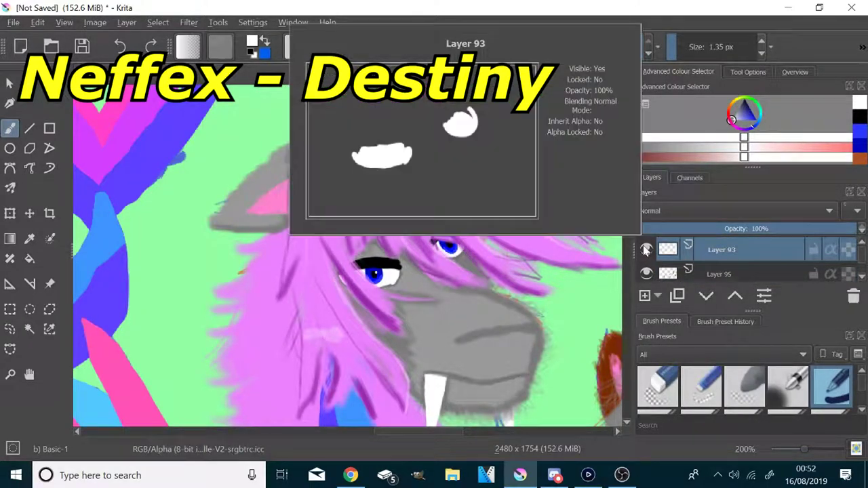
pyautogui.scroll(3, 740, 254)
pyautogui.scroll(5, 383, 279)
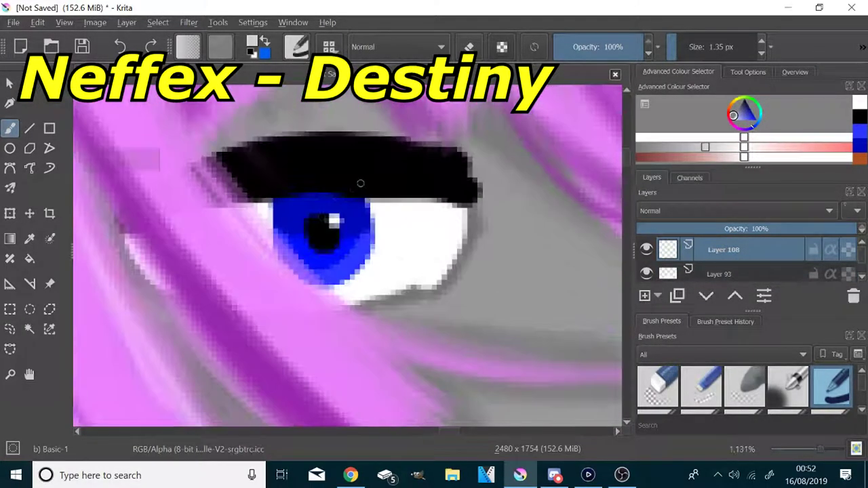
pyautogui.moveTo(385, 237)
pyautogui.mouseDown()
pyautogui.moveTo(455, 229)
pyautogui.moveTo(377, 207)
pyautogui.mouseUp()
pyautogui.moveTo(281, 231); pyautogui.dragTo(236, 220)
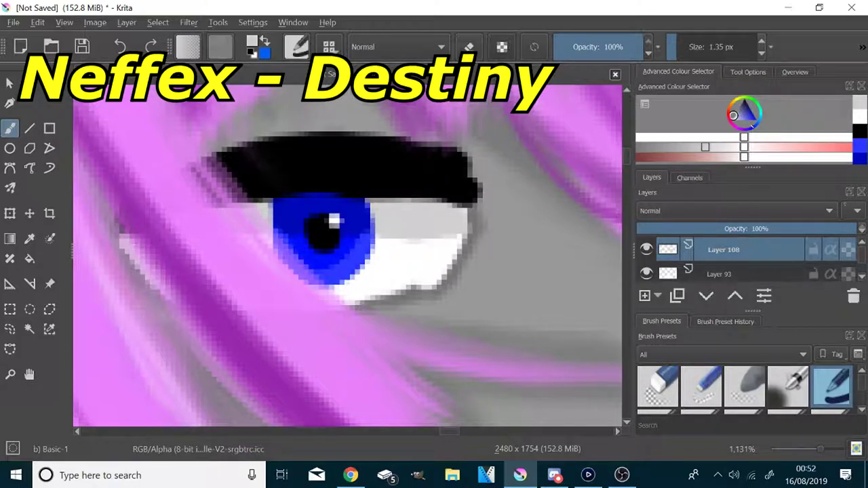
# - Paint light grey shading along the inner corner of the far eye's white with the 1.35 px brush
pyautogui.scroll(-4, 268, 209)
pyautogui.scroll(6, 386, 165)
pyautogui.moveTo(254, 307)
pyautogui.mouseDown()
pyautogui.moveTo(250, 273)
pyautogui.moveTo(218, 211)
pyautogui.mouseUp()
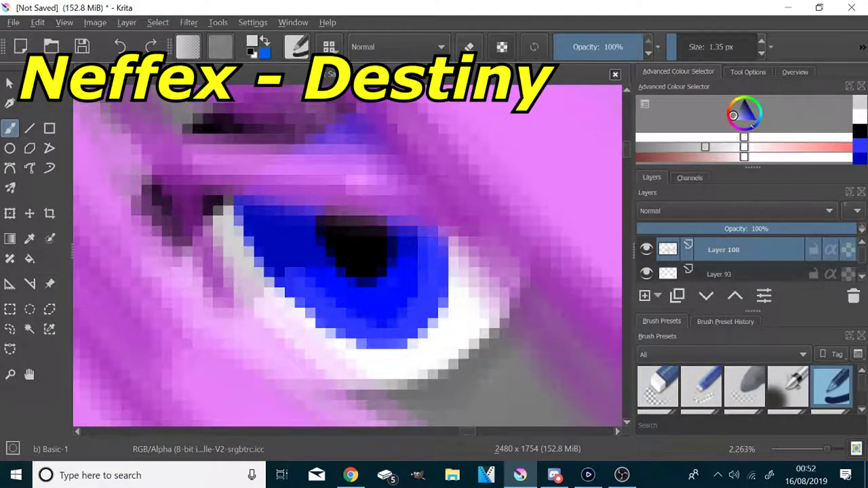
pyautogui.scroll(-3, 175, 279)
pyautogui.scroll(3, 231, 233)
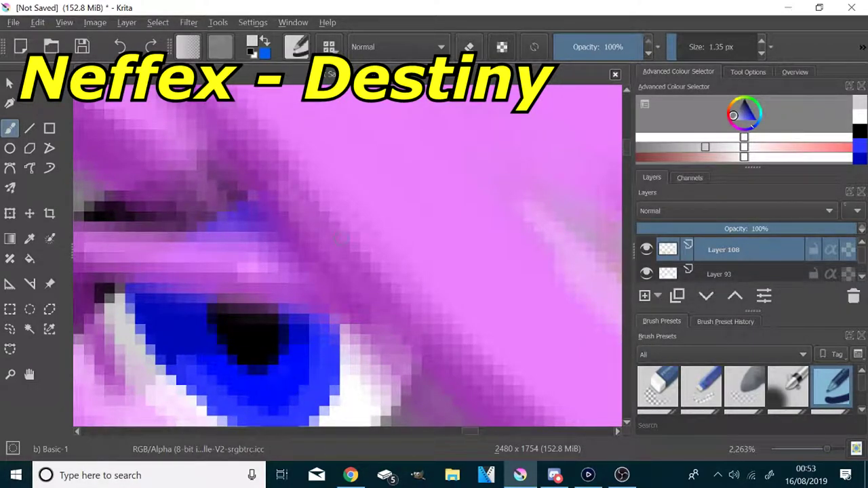
pyautogui.scroll(-12, 339, 239)
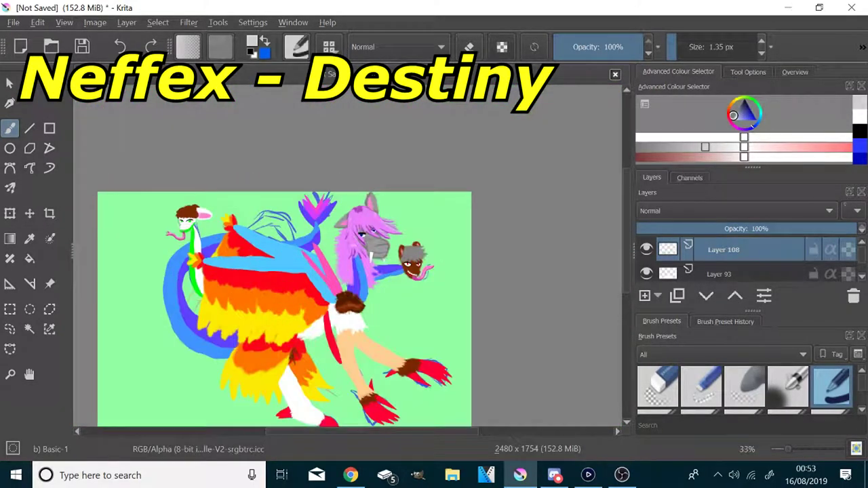
# - Select the iris shading layer, sample the blue beside the near pupil and adjust it to a dark blue for painting
pyautogui.scroll(5, 333, 236)
pyautogui.scroll(-2, 173, 250)
pyautogui.scroll(1, 398, 272)
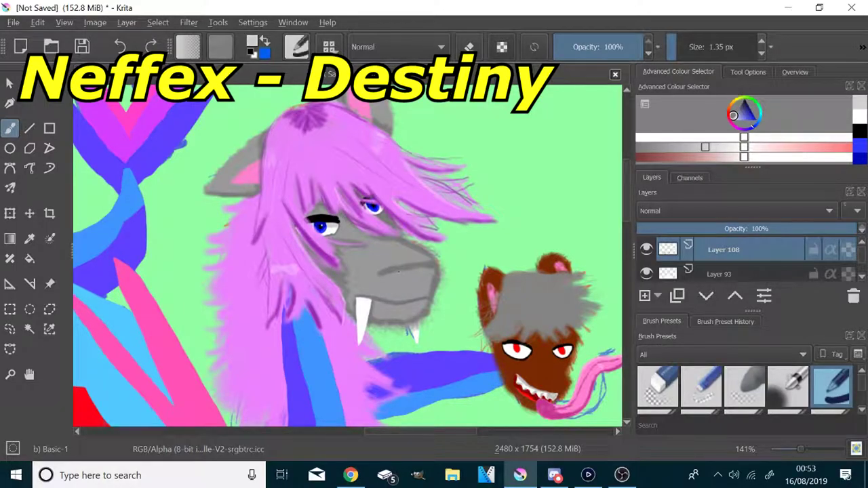
pyautogui.scroll(13, 339, 231)
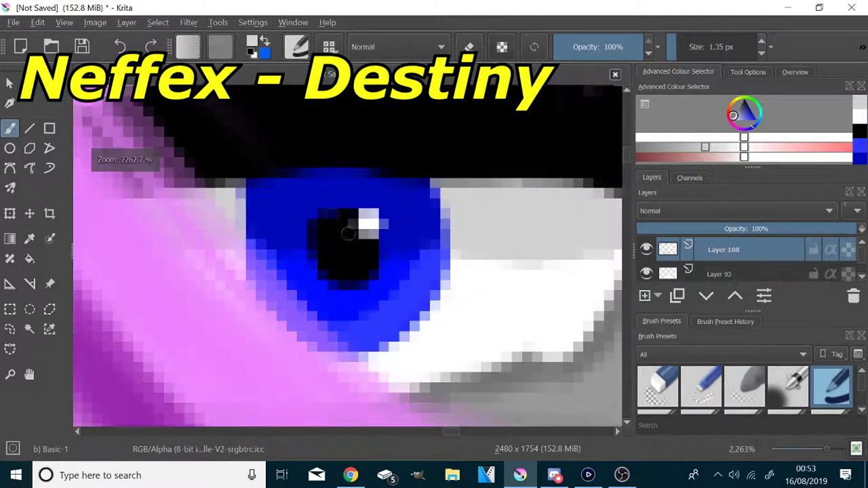
pyautogui.scroll(2, 692, 270)
pyautogui.click(710, 253)
pyautogui.click(29, 238)
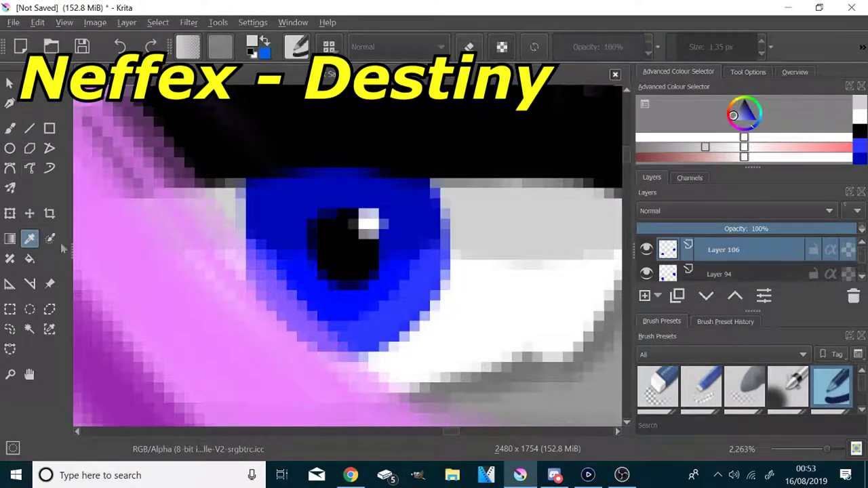
pyautogui.click(391, 270)
pyautogui.click(710, 156)
pyautogui.press('b')
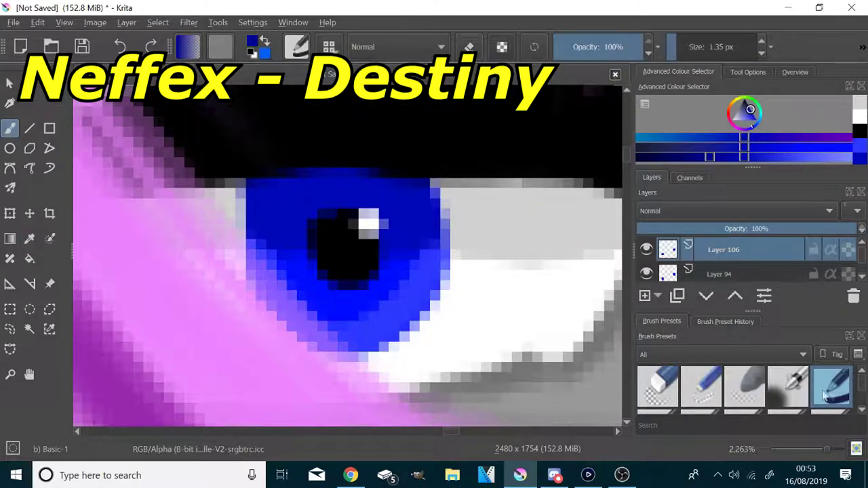
# - Choose the Ink-2 Fineliner brush, reduce it to about 2 px and touch up the dark blue around the near pupil
pyautogui.scroll(-2, 833, 399)
pyautogui.scroll(-1, 833, 399)
pyautogui.click(833, 394)
pyautogui.scroll(3, 339, 230)
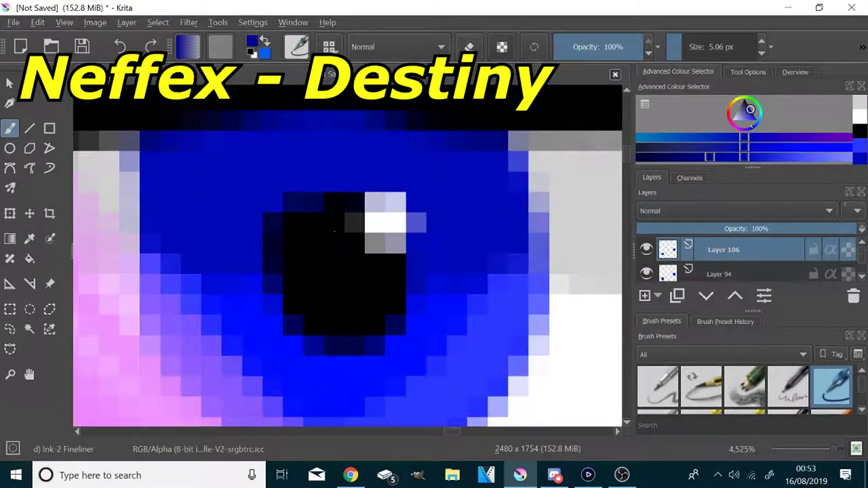
pyautogui.click(677, 55)
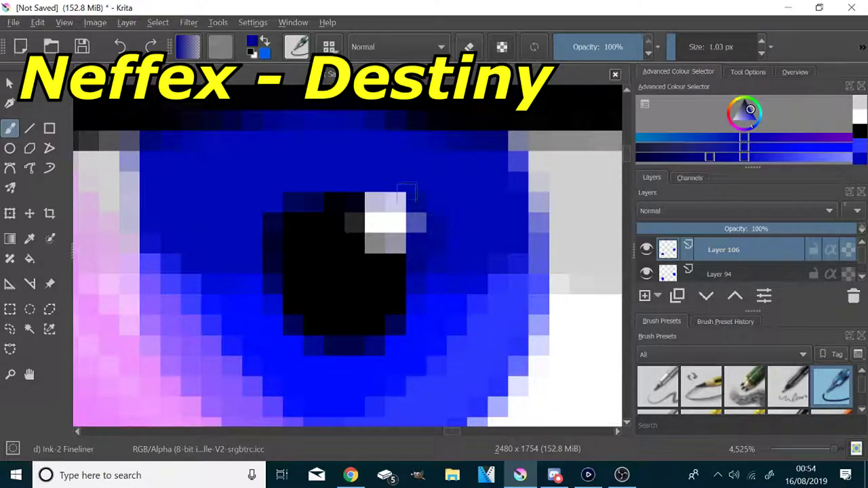
pyautogui.click(374, 214)
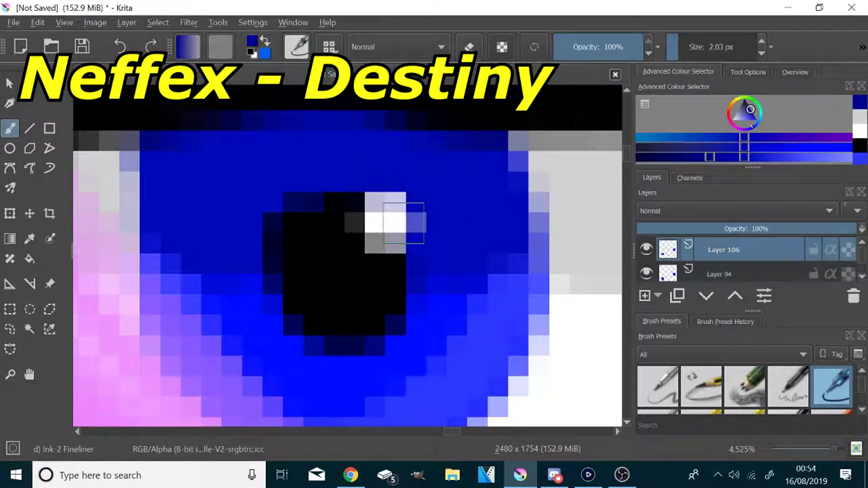
# - Darken the blue further and paint deep shading around the near pupil and, at 3.03 px, in the iris's upper corners
pyautogui.click(664, 157)
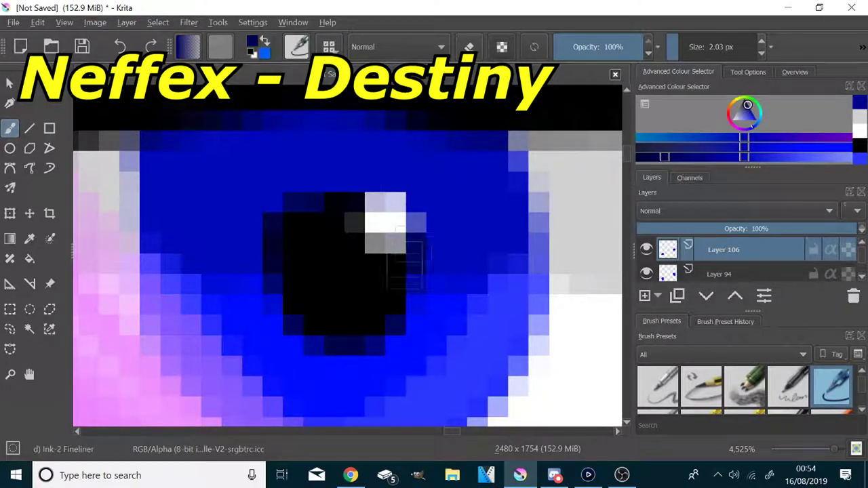
pyautogui.moveTo(404, 199)
pyautogui.mouseDown()
pyautogui.moveTo(317, 187)
pyautogui.moveTo(264, 269)
pyautogui.moveTo(271, 262)
pyautogui.moveTo(236, 223)
pyautogui.moveTo(201, 252)
pyautogui.moveTo(327, 162)
pyautogui.moveTo(286, 189)
pyautogui.moveTo(453, 230)
pyautogui.moveTo(449, 266)
pyautogui.moveTo(368, 173)
pyautogui.mouseUp()
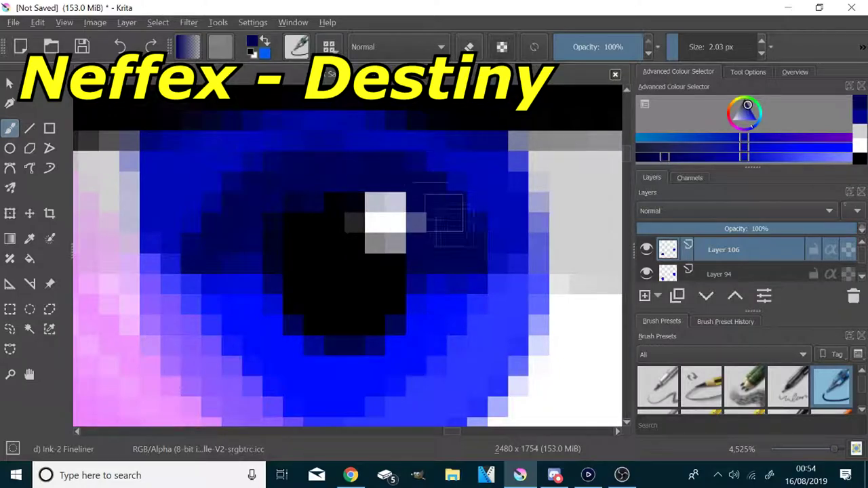
pyautogui.hotkey('ctrl', 'z')
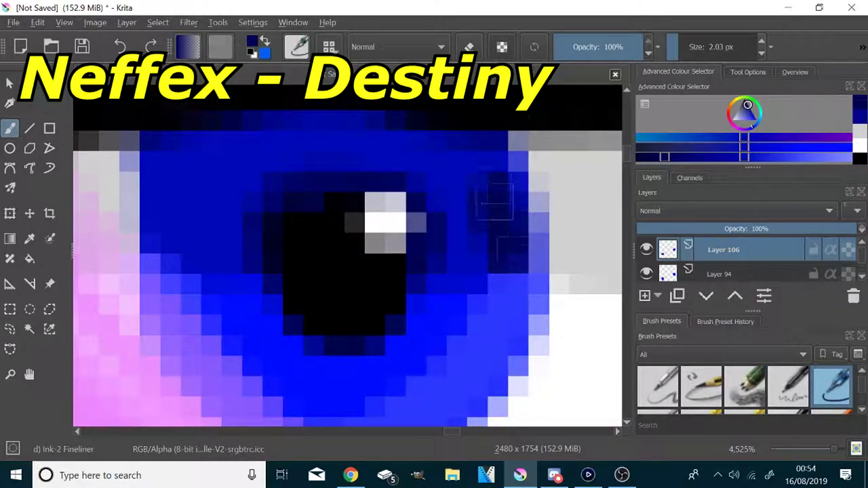
pyautogui.scroll(1, 686, 47)
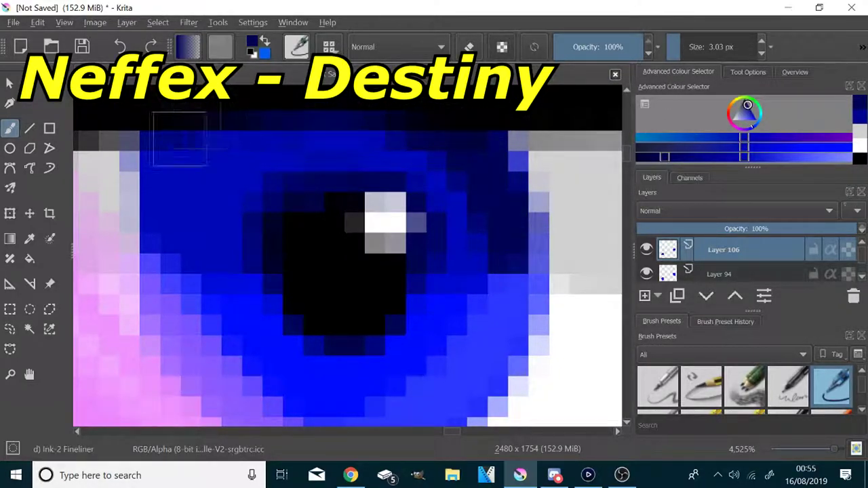
pyautogui.moveTo(190, 134); pyautogui.dragTo(164, 167)
pyautogui.moveTo(517, 156); pyautogui.dragTo(522, 223)
# - Shade the upper inner edge of the far iris with the same deep blue at 3.03 px
pyautogui.scroll(-10, 521, 223)
pyautogui.scroll(8, 522, 211)
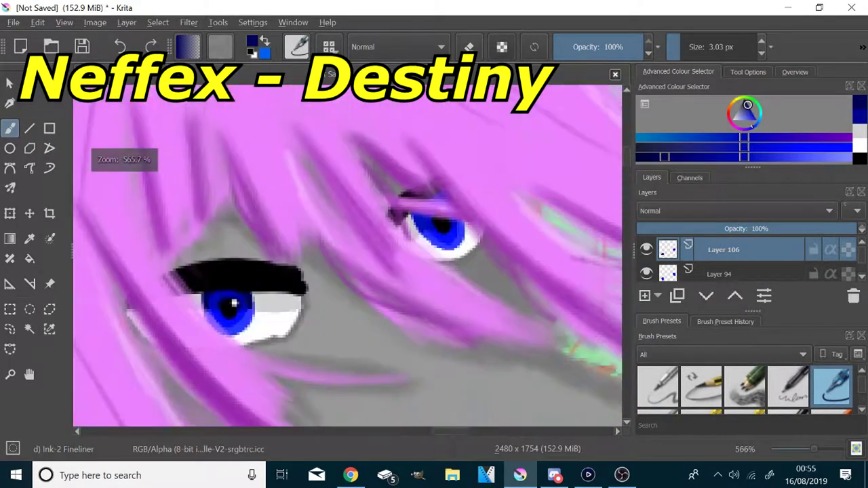
pyautogui.moveTo(289, 303); pyautogui.dragTo(268, 251)
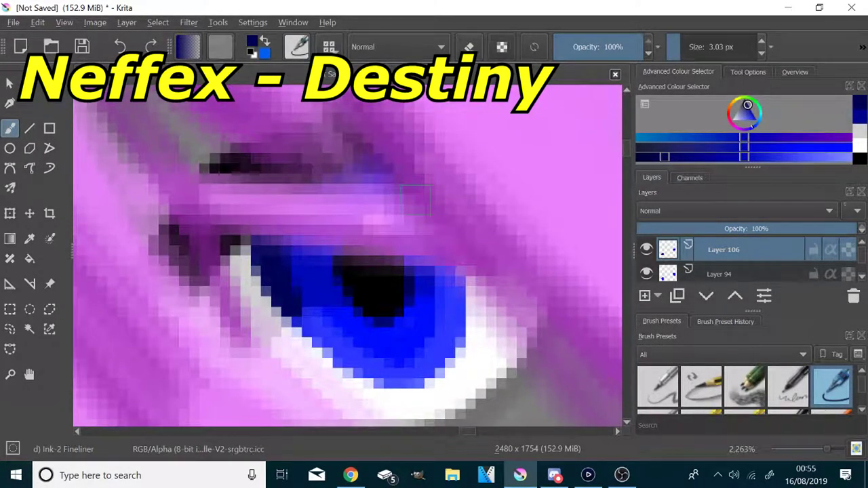
pyautogui.scroll(-5, 417, 200)
pyautogui.scroll(4, 227, 234)
pyautogui.scroll(-9, 336, 219)
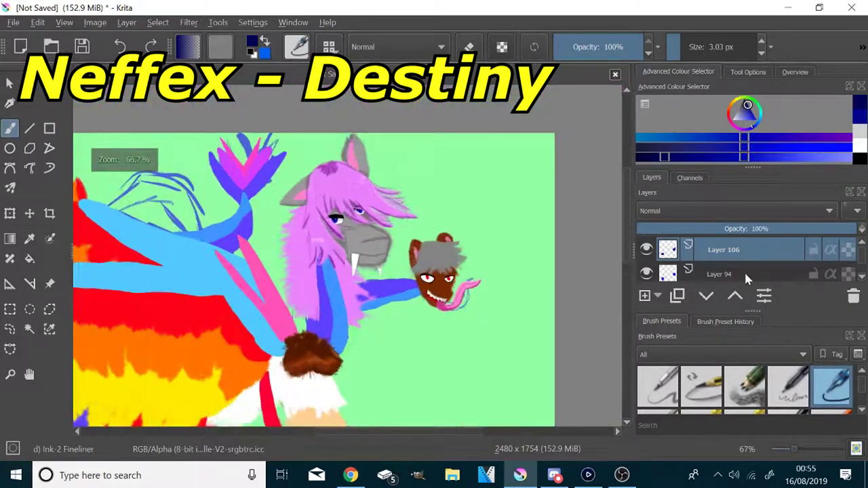
# - Add a new layer above the grey eye outline layer and sample the face's grey as the brush colour
pyautogui.scroll(2, 744, 279)
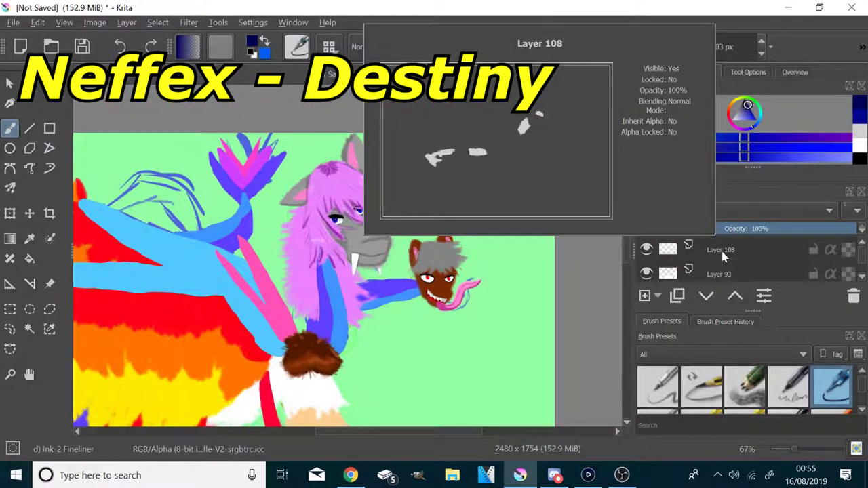
pyautogui.scroll(-1, 670, 273)
pyautogui.click(669, 274)
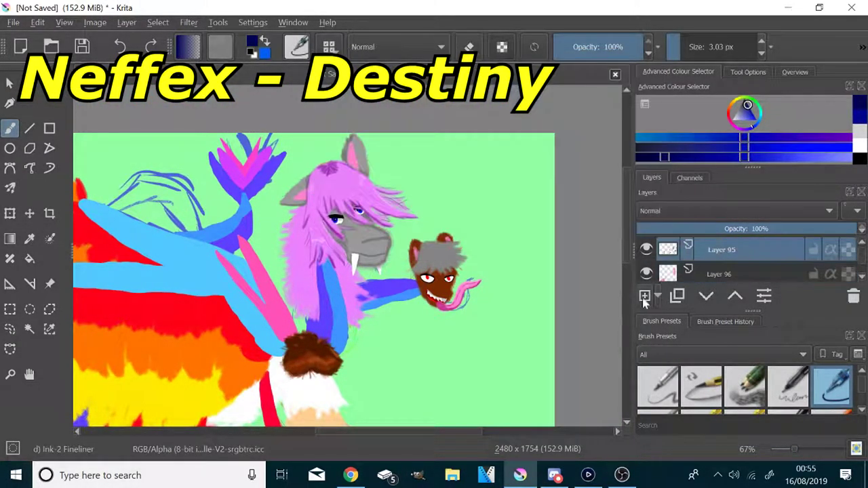
pyautogui.click(644, 296)
pyautogui.scroll(9, 341, 248)
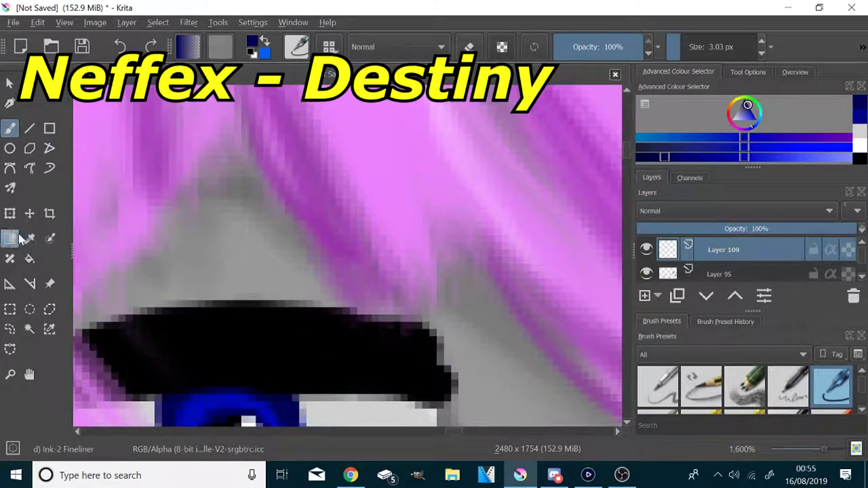
pyautogui.click(29, 239)
pyautogui.scroll(-3, 266, 273)
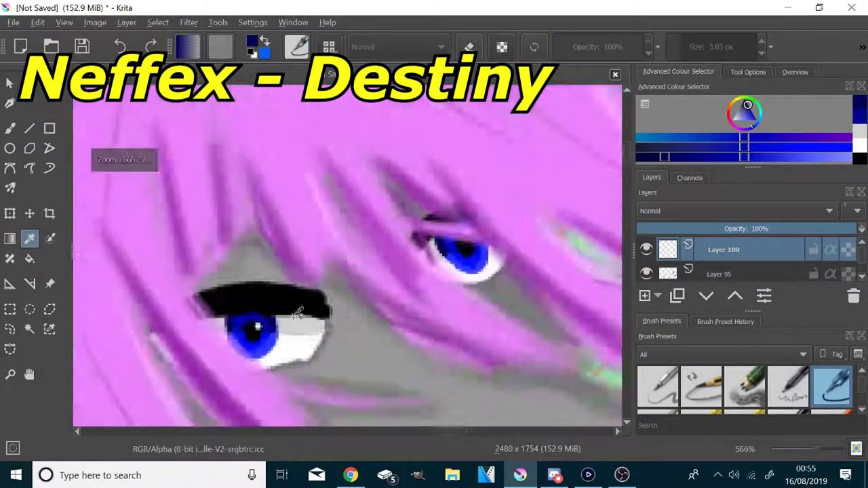
pyautogui.scroll(6, 318, 333)
pyautogui.click(377, 196)
pyautogui.scroll(-7, 376, 197)
pyautogui.scroll(1, 326, 203)
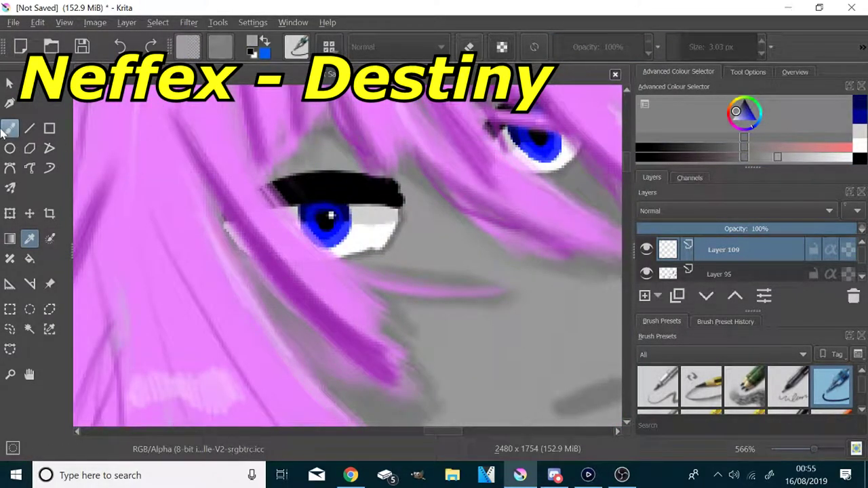
pyautogui.click(10, 128)
# - Lighten the grey and paint small highlights on the skin above both eyes with the 3.03 px Ink-2 Fineliner
pyautogui.scroll(-2, 348, 188)
pyautogui.scroll(4, 348, 188)
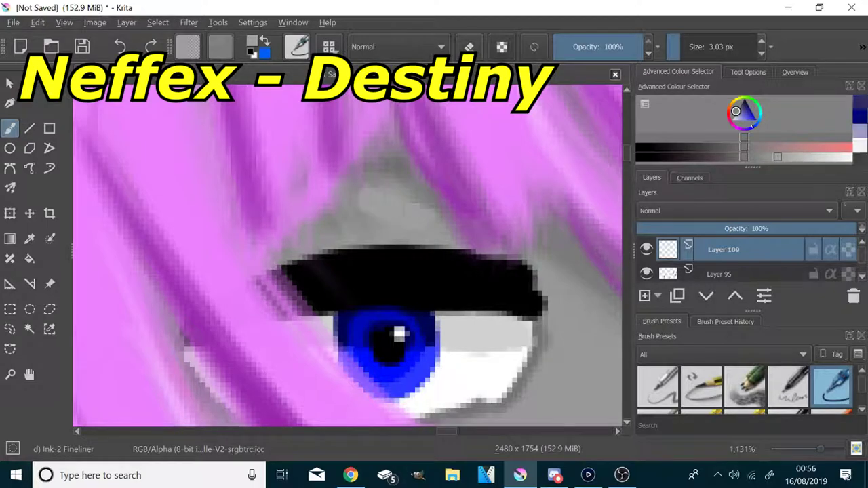
pyautogui.click(815, 159)
pyautogui.moveTo(349, 196)
pyautogui.mouseDown()
pyautogui.moveTo(414, 217)
pyautogui.moveTo(372, 220)
pyautogui.mouseUp()
pyautogui.scroll(-3, 353, 224)
pyautogui.scroll(4, 475, 194)
pyautogui.moveTo(447, 160); pyautogui.dragTo(465, 197)
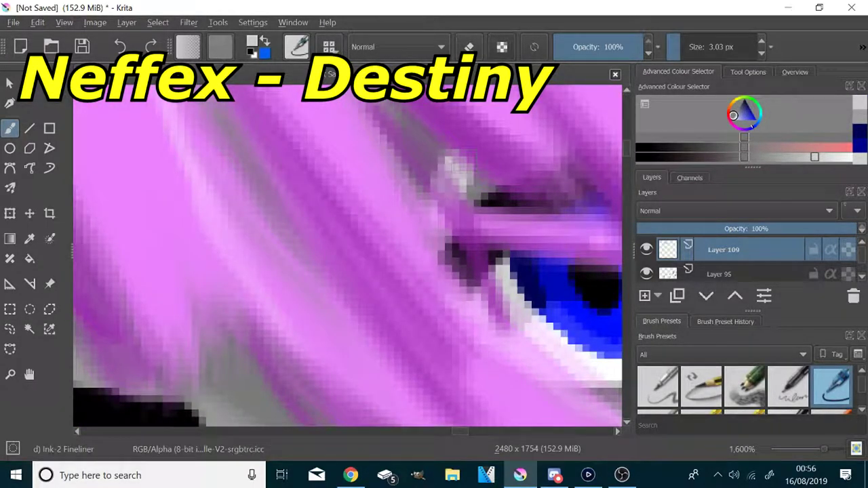
pyautogui.scroll(-7, 453, 242)
pyautogui.scroll(4, 443, 270)
pyautogui.scroll(-1, 655, 268)
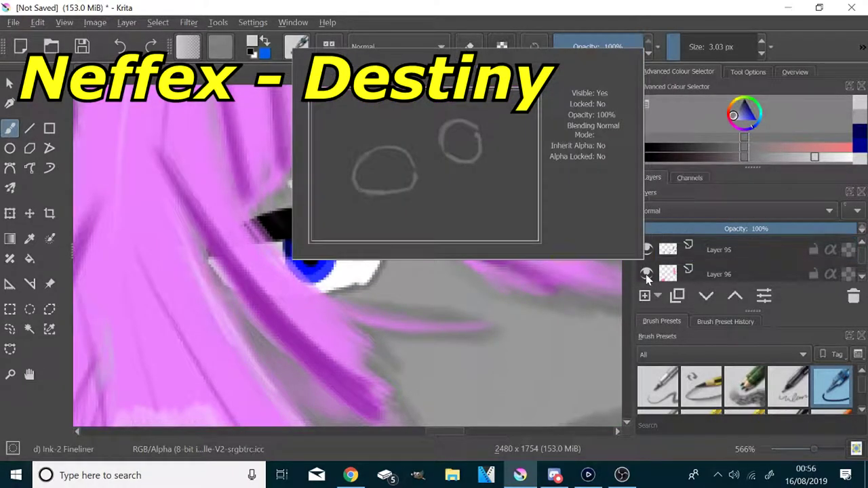
# - Add a new layer above the inner-ear layer, reselect the inner-ear layer and sample the ear's pink
pyautogui.click(716, 271)
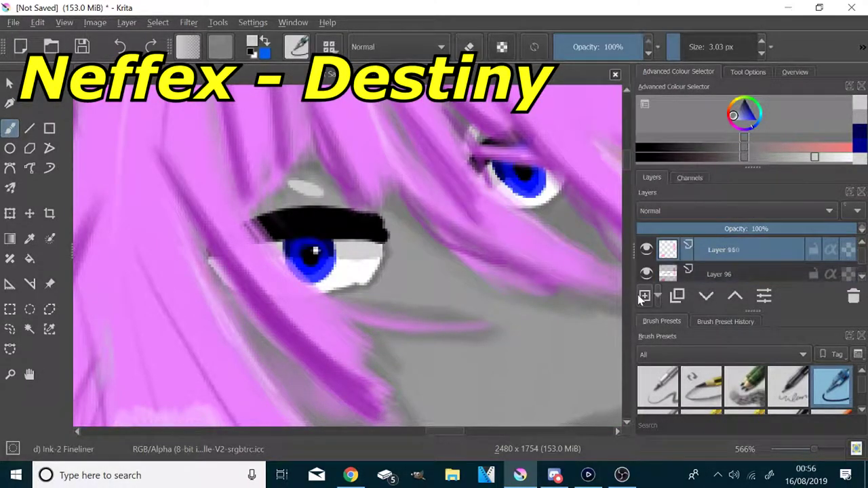
pyautogui.click(644, 295)
pyautogui.scroll(-3, 513, 253)
pyautogui.scroll(-1, 506, 243)
pyautogui.click(664, 274)
pyautogui.click(29, 239)
pyautogui.scroll(2, 434, 184)
pyautogui.click(466, 184)
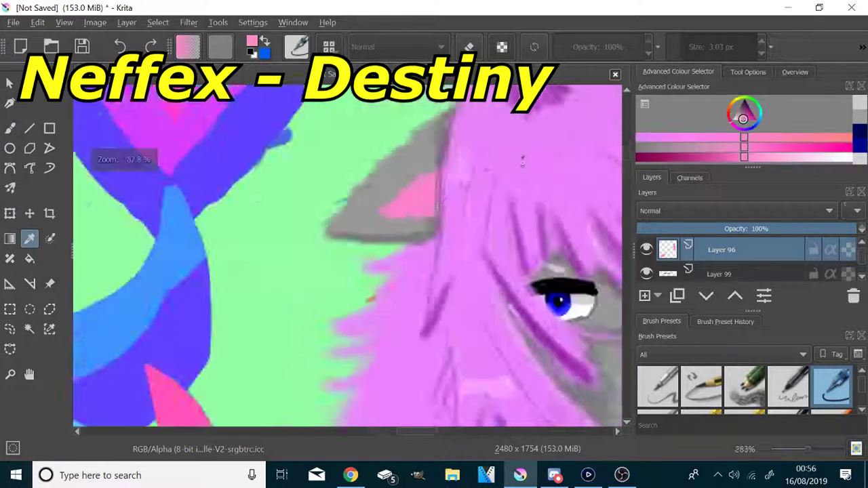
# - With a darker pink and the large smooth bristle brush at 12.53 px, shade the edges of both inner ears
pyautogui.scroll(2, 466, 184)
pyautogui.scroll(-1, 436, 265)
pyautogui.scroll(-3, 709, 386)
pyautogui.click(703, 387)
pyautogui.scroll(1, 377, 266)
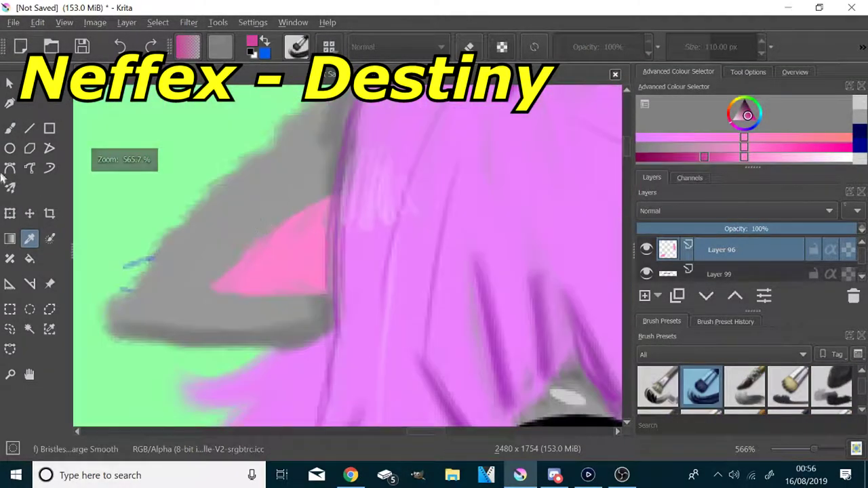
pyautogui.click(9, 128)
pyautogui.click(687, 47)
pyautogui.moveTo(332, 199)
pyautogui.mouseDown()
pyautogui.moveTo(329, 228)
pyautogui.moveTo(335, 253)
pyautogui.moveTo(306, 282)
pyautogui.moveTo(245, 281)
pyautogui.mouseUp()
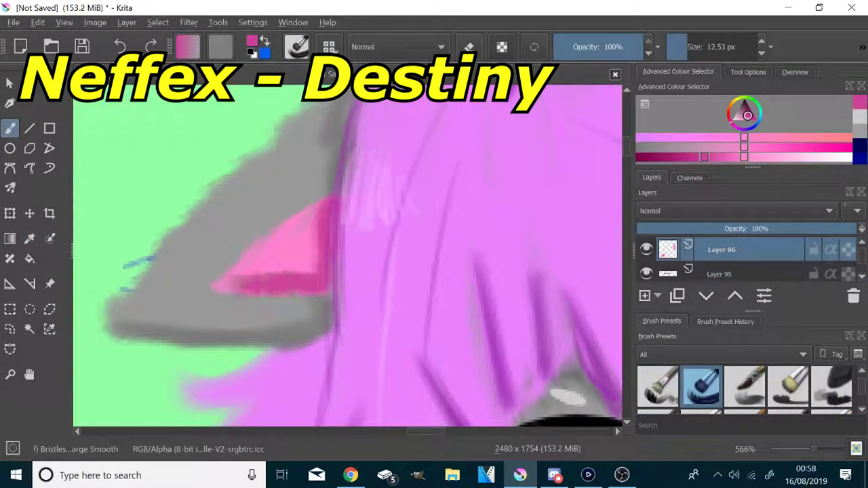
pyautogui.scroll(-3, 279, 319)
pyautogui.scroll(3, 428, 201)
pyautogui.scroll(-1, 419, 214)
pyautogui.moveTo(426, 294); pyautogui.dragTo(390, 138)
# - Lighten the pink, set the brush to 4.22 px and paint highlights inside both ears
pyautogui.click(791, 158)
pyautogui.click(687, 47)
pyautogui.moveTo(372, 172); pyautogui.dragTo(370, 198)
pyautogui.scroll(-3, 369, 203)
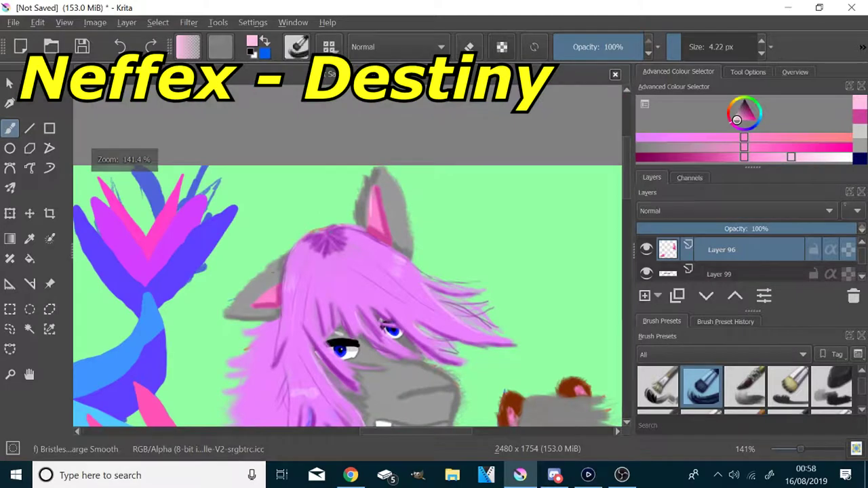
pyautogui.scroll(6, 270, 300)
pyautogui.moveTo(319, 178); pyautogui.dragTo(298, 208)
pyautogui.scroll(-6, 277, 232)
pyautogui.scroll(1, 312, 240)
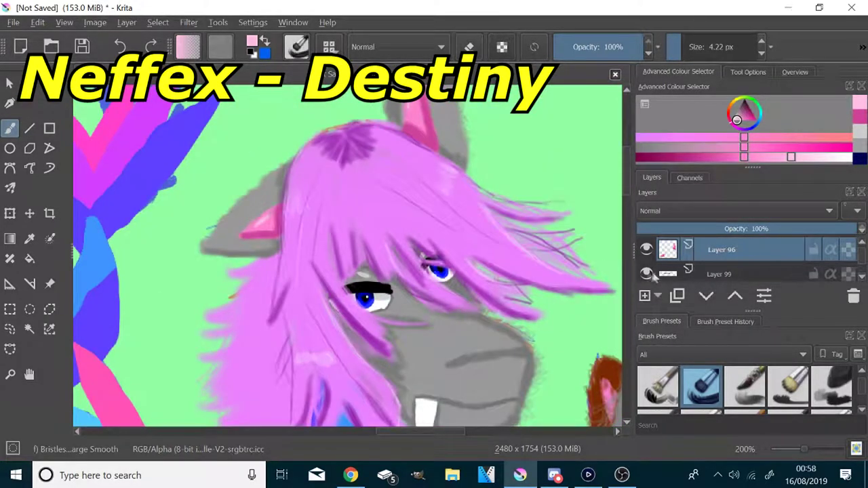
pyautogui.scroll(1, 646, 274)
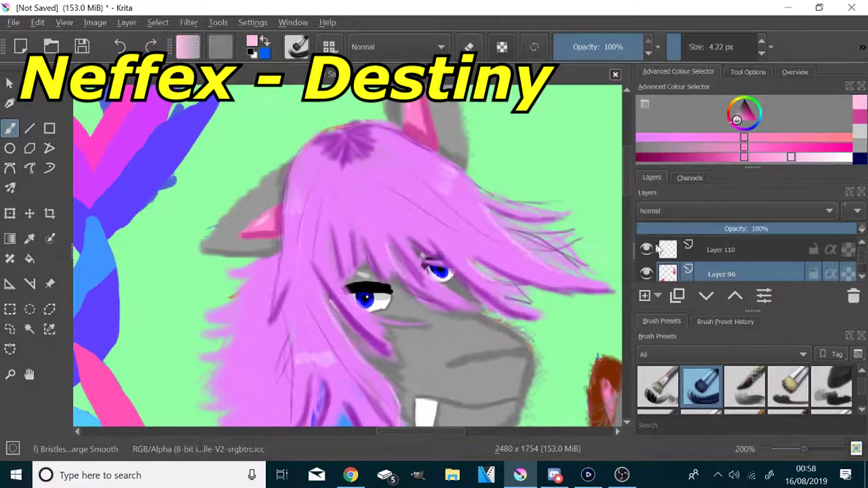
# - Undo the inner-ear shading and highlights, select the empty layer above, and repaint the light pink highlights in both ears
pyautogui.hotkey('ctrl', 'z')
pyautogui.hotkey('ctrl', 'z')
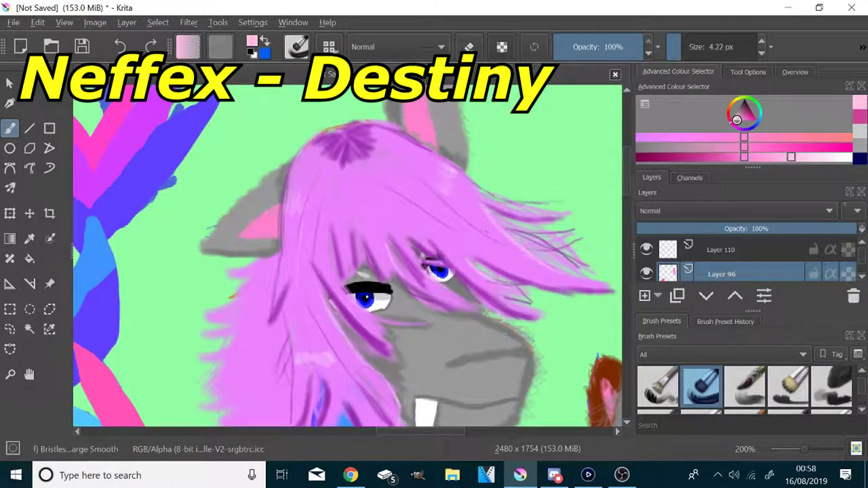
pyautogui.click(719, 250)
pyautogui.scroll(3, 268, 210)
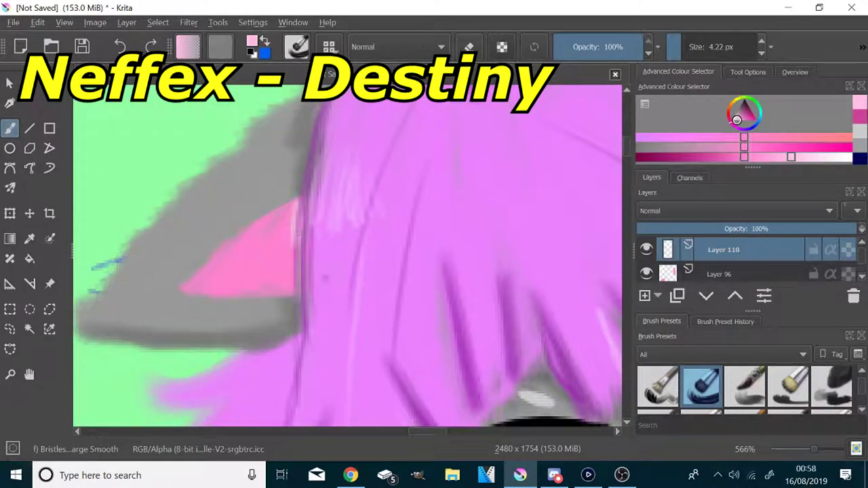
pyautogui.moveTo(264, 235); pyautogui.dragTo(249, 242)
pyautogui.scroll(-3, 265, 235)
pyautogui.scroll(3, 353, 170)
pyautogui.scroll(1, 326, 193)
pyautogui.moveTo(299, 319)
pyautogui.mouseDown()
pyautogui.moveTo(306, 223)
pyautogui.moveTo(304, 324)
pyautogui.mouseUp()
# - Switch to the darker pink and shade the edges of both inner ears on the same layer
pyautogui.click(860, 117)
pyautogui.moveTo(336, 119)
pyautogui.mouseDown()
pyautogui.moveTo(389, 256)
pyautogui.moveTo(400, 375)
pyautogui.mouseUp()
pyautogui.scroll(-3, 380, 344)
pyautogui.scroll(4, 350, 405)
pyautogui.moveTo(492, 147); pyautogui.dragTo(520, 236)
pyautogui.moveTo(520, 246)
pyautogui.mouseDown()
pyautogui.moveTo(484, 245)
pyautogui.moveTo(410, 191)
pyautogui.moveTo(355, 184)
pyautogui.mouseUp()
pyautogui.scroll(-7, 420, 196)
pyautogui.scroll(6, 343, 247)
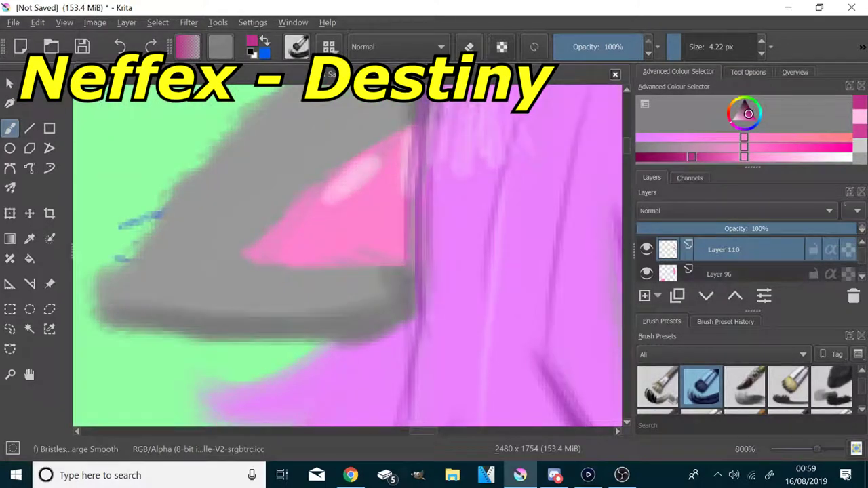
pyautogui.moveTo(411, 141)
pyautogui.mouseDown()
pyautogui.moveTo(407, 244)
pyautogui.moveTo(397, 260)
pyautogui.moveTo(254, 257)
pyautogui.moveTo(373, 266)
pyautogui.moveTo(266, 252)
pyautogui.mouseUp()
pyautogui.scroll(-4, 261, 255)
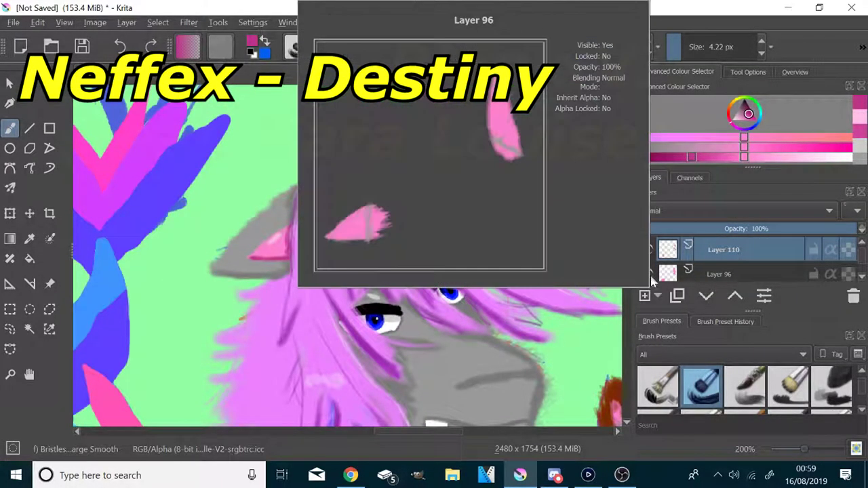
pyautogui.scroll(-1, 648, 271)
pyautogui.scroll(3, 517, 332)
# - Add a layer above the mouth-line layer and darken both ends of the grey muzzle's mouth line with dark reddish brown
pyautogui.click(647, 274)
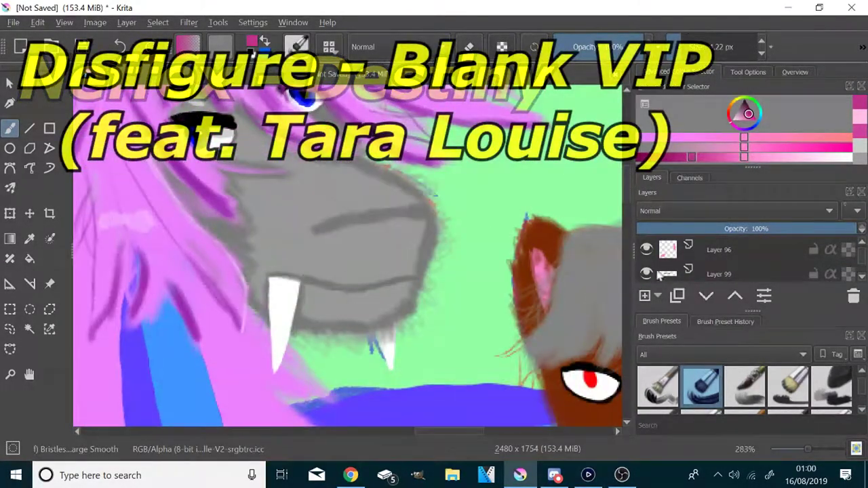
pyautogui.click(645, 296)
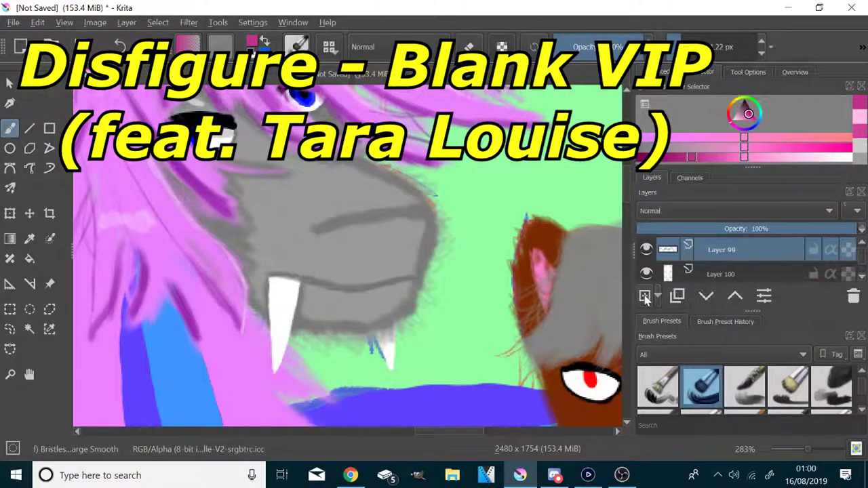
pyautogui.scroll(1, 405, 248)
pyautogui.press('p')
pyautogui.scroll(3, 248, 297)
pyautogui.click(265, 268)
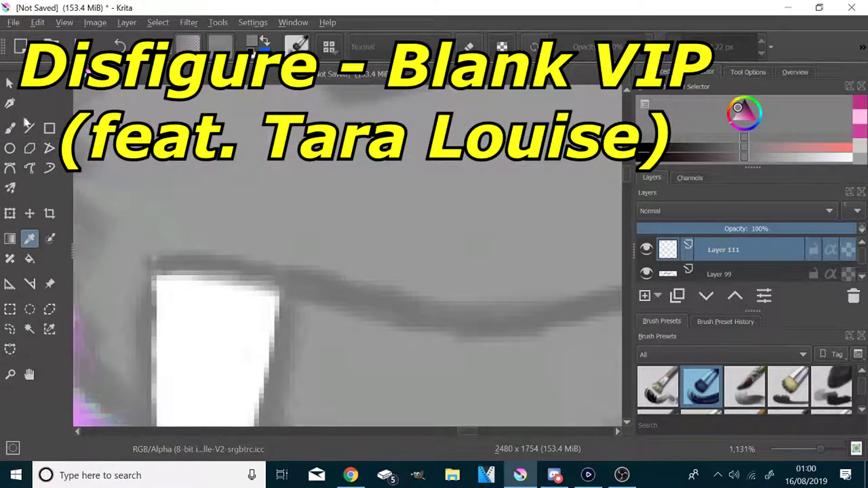
pyautogui.press('b')
pyautogui.scroll(-2, 267, 268)
pyautogui.scroll(1, 512, 266)
pyautogui.moveTo(514, 263)
pyautogui.mouseDown()
pyautogui.moveTo(475, 271)
pyautogui.moveTo(528, 262)
pyautogui.mouseUp()
pyautogui.moveTo(198, 273); pyautogui.dragTo(110, 252)
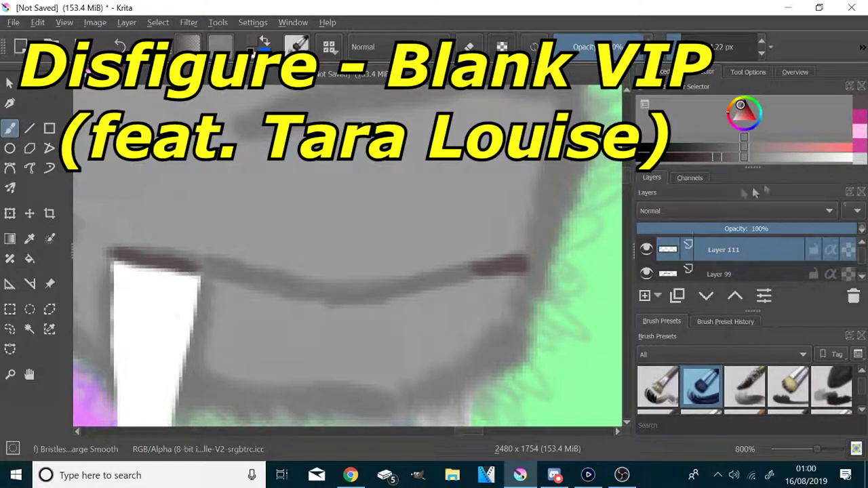
# - Switch to a lighter grey and paint a thin highlight just below the mouth line
pyautogui.keyDown('ctrl'); pyautogui.click(386, 323); pyautogui.keyUp('ctrl')
pyautogui.moveTo(209, 265)
pyautogui.mouseDown()
pyautogui.moveTo(262, 287)
pyautogui.moveTo(479, 275)
pyautogui.mouseUp()
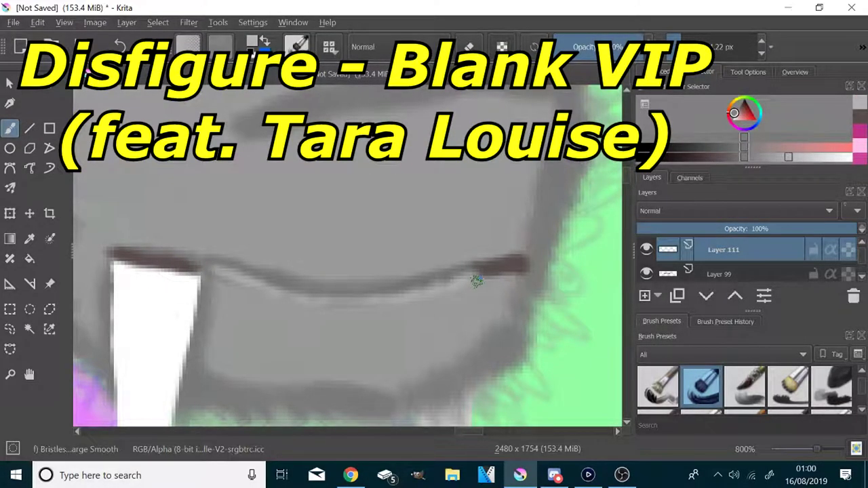
pyautogui.scroll(-2, 478, 274)
pyautogui.scroll(-1, 682, 275)
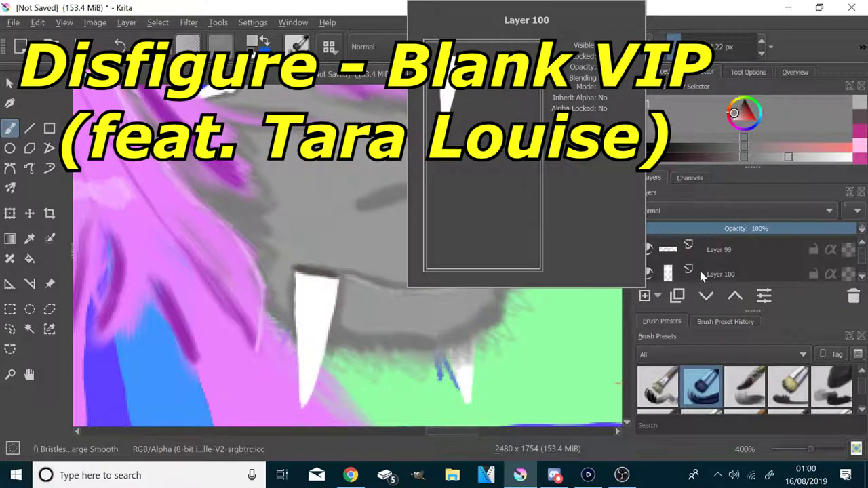
# - Add a layer above the large fang and shade one side of it light grey with the Ink-2 Fineliner
pyautogui.click(717, 251)
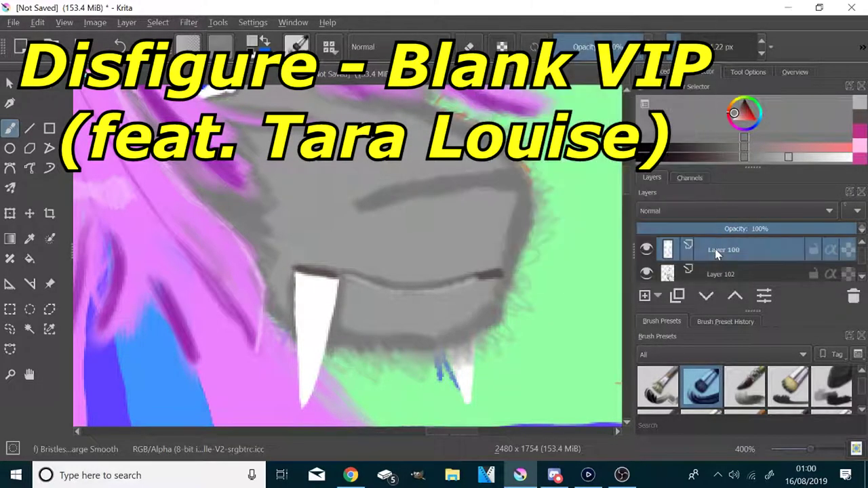
pyautogui.click(30, 239)
pyautogui.click(315, 314)
pyautogui.click(10, 128)
pyautogui.scroll(2, 303, 413)
pyautogui.scroll(3, 824, 390)
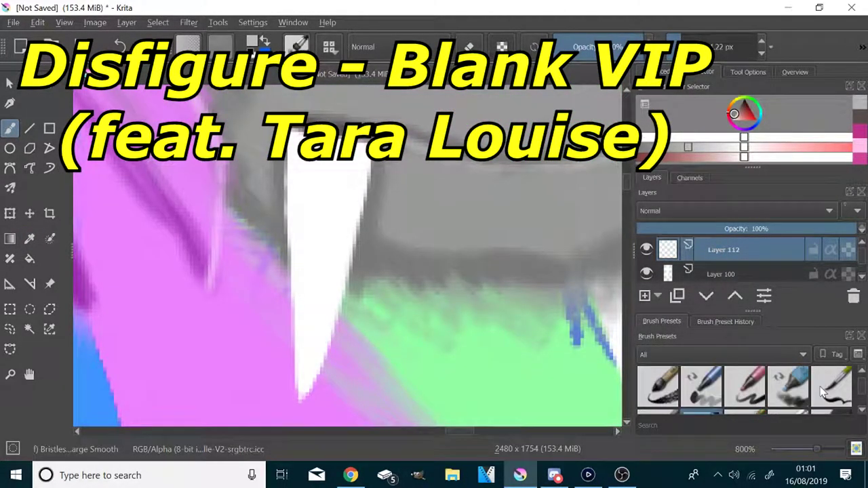
pyautogui.click(832, 388)
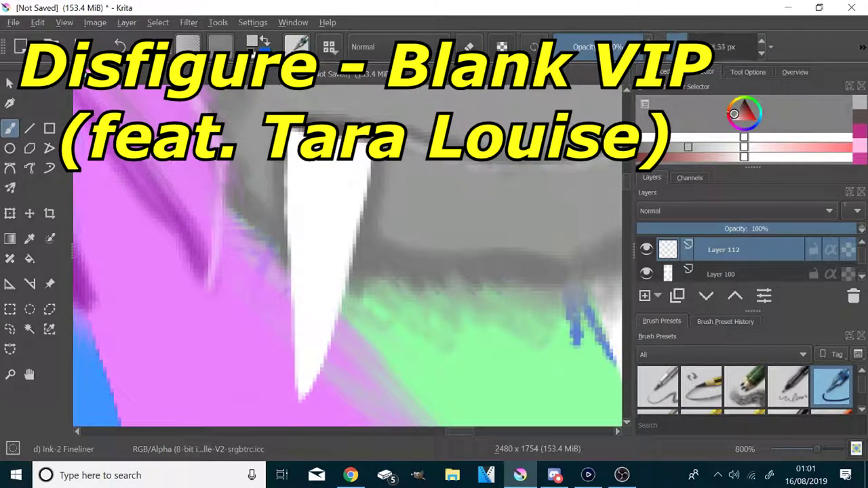
pyautogui.moveTo(366, 146); pyautogui.dragTo(300, 399)
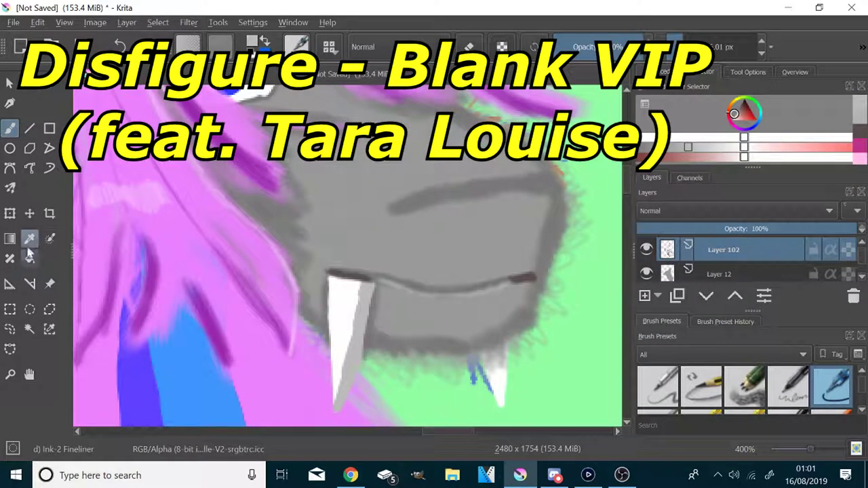
# - Sample the face's grey, lighten it, and choose and resize the large smooth bristle brush
pyautogui.click(28, 246)
pyautogui.click(401, 308)
pyautogui.click(9, 133)
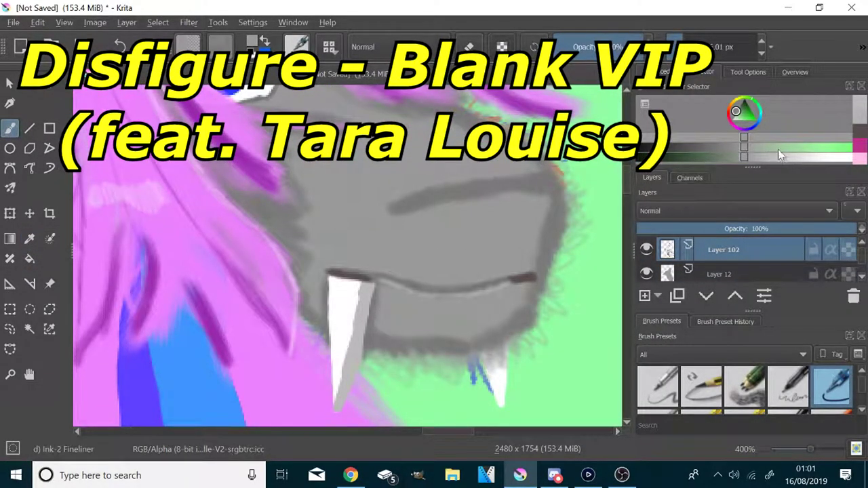
pyautogui.click(30, 239)
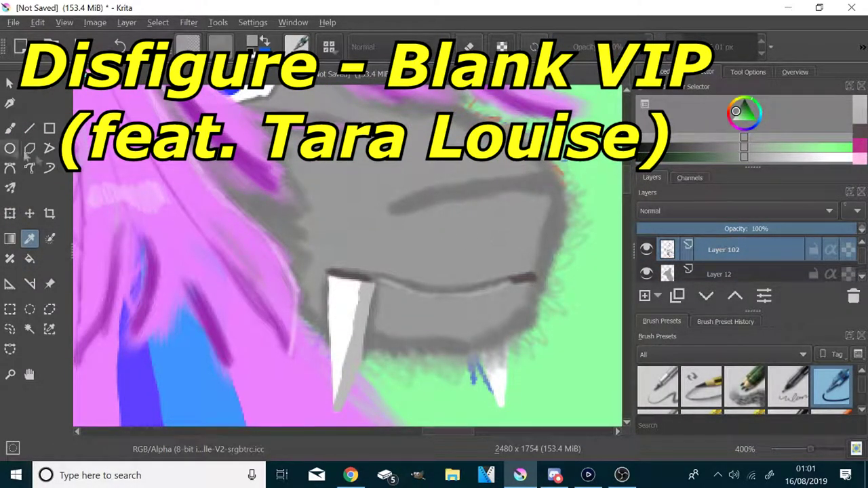
pyautogui.press('b')
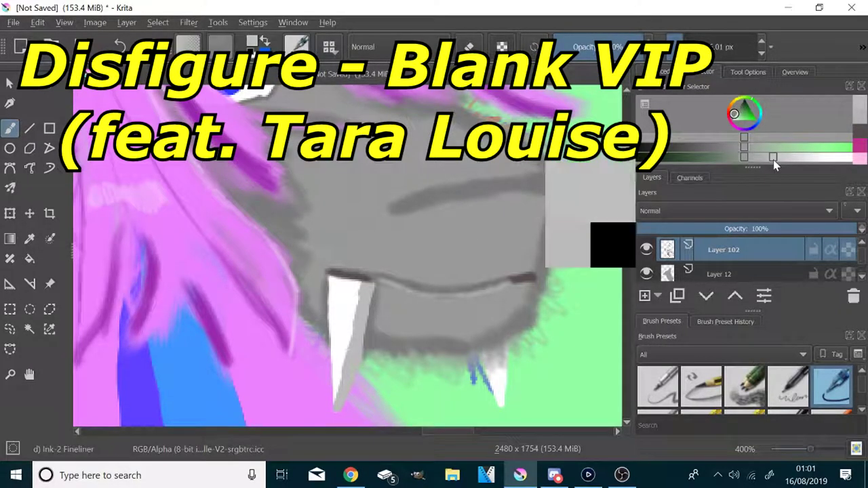
pyautogui.scroll(-2, 458, 216)
pyautogui.scroll(-3, 699, 384)
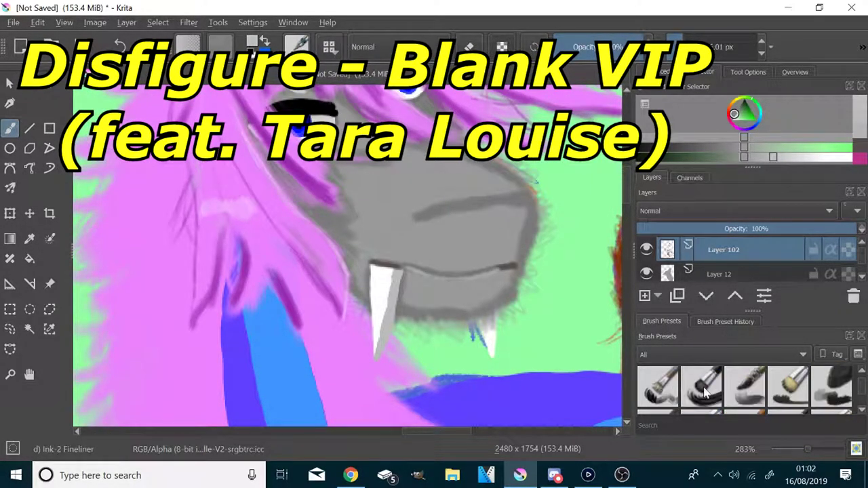
pyautogui.click(701, 385)
pyautogui.scroll(2, 444, 270)
pyautogui.moveTo(493, 185)
pyautogui.keyDown('shift'); pyautogui.mouseDown()
pyautogui.moveTo(400, 241)
pyautogui.moveTo(399, 254)
pyautogui.mouseUp(); pyautogui.keyUp('shift')
# - Try to paint light grey strokes along the lower muzzle
pyautogui.moveTo(509, 346); pyautogui.dragTo(393, 367)
pyautogui.scroll(-4, 376, 333)
pyautogui.scroll(4, 384, 345)
pyautogui.hotkey('ctrl', 'z')
pyautogui.hotkey('ctrl', 'z')
pyautogui.hotkey('ctrl', 'z')
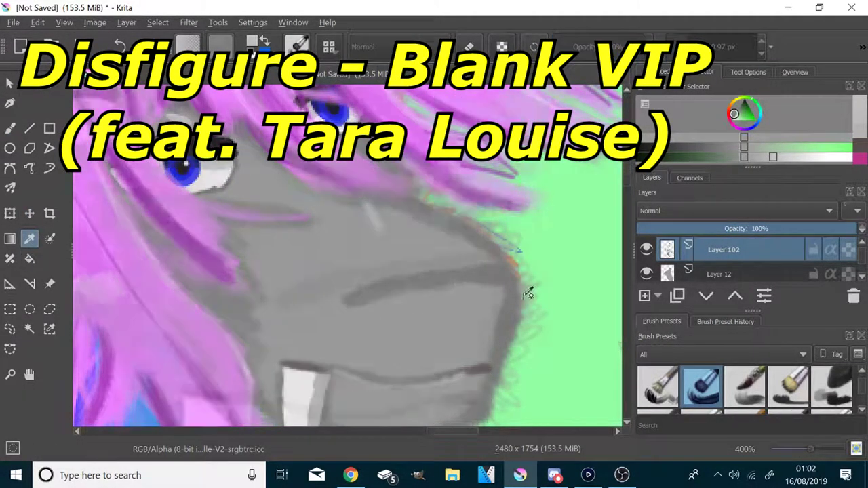
# - Sample a darker grey, fill in the nose patch at the front of the muzzle and shade the chin
pyautogui.keyDown('ctrl'); pyautogui.click(523, 295); pyautogui.keyUp('ctrl')
pyautogui.scroll(1, 523, 292)
pyautogui.scroll(-1, 478, 210)
pyautogui.scroll(1, 433, 226)
pyautogui.scroll(-1, 281, 293)
pyautogui.moveTo(298, 292)
pyautogui.mouseDown()
pyautogui.moveTo(360, 309)
pyautogui.moveTo(434, 298)
pyautogui.moveTo(444, 285)
pyautogui.mouseUp()
pyautogui.moveTo(419, 367); pyautogui.dragTo(392, 394)
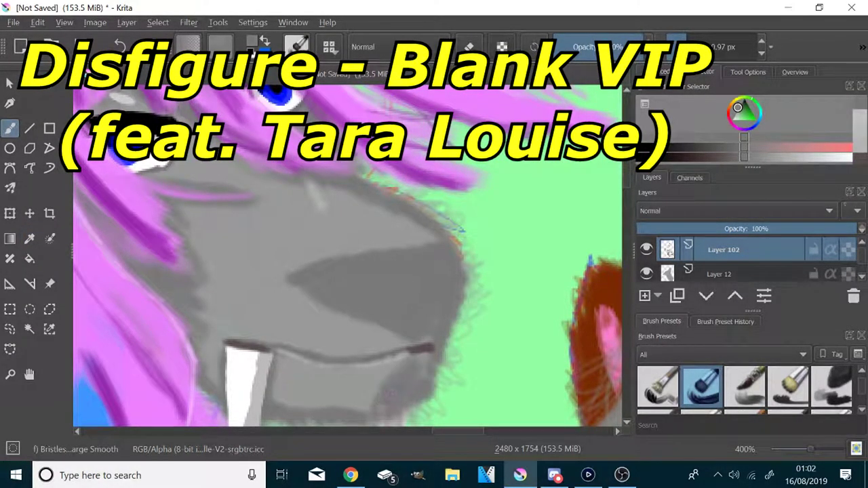
# - Lighten the grey, paint highlights around the nose patch and muzzle bridge, and undo the last few strokes
pyautogui.click(774, 157)
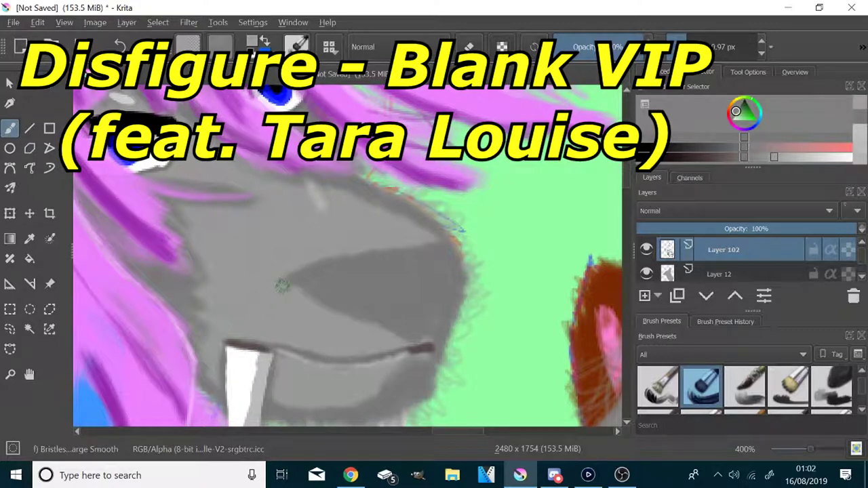
pyautogui.click(801, 157)
pyautogui.moveTo(252, 302); pyautogui.dragTo(438, 236)
pyautogui.moveTo(311, 185); pyautogui.dragTo(422, 237)
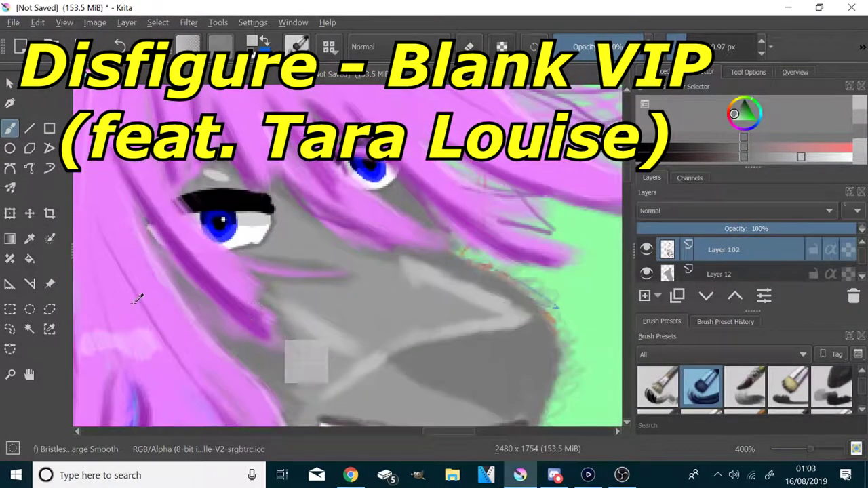
pyautogui.hotkey('ctrl', 'z')
pyautogui.hotkey('ctrl', 'z')
pyautogui.hotkey('ctrl', 'z')
pyautogui.hotkey('ctrl', 'z')
pyautogui.hotkey('ctrl', 'z')
pyautogui.hotkey('ctrl', 'z')
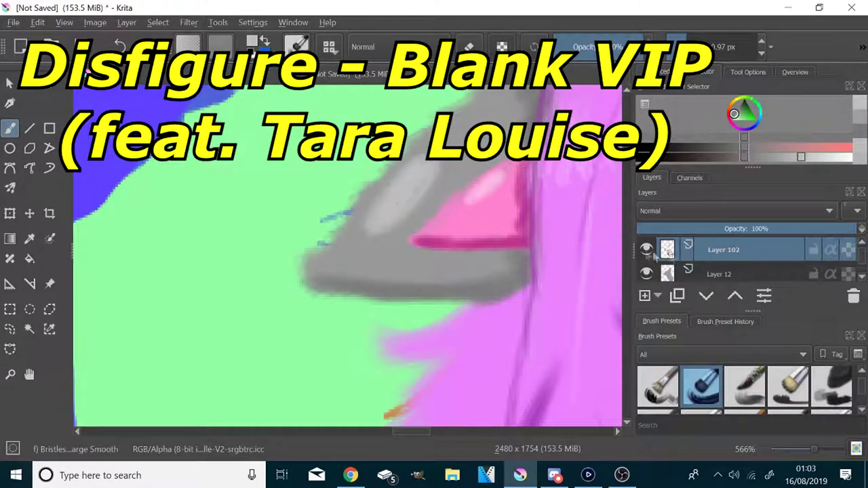
# - Resize the Ink-2 Fineliner and shade the upper part of the small far fang light grey
pyautogui.scroll(-1, 646, 272)
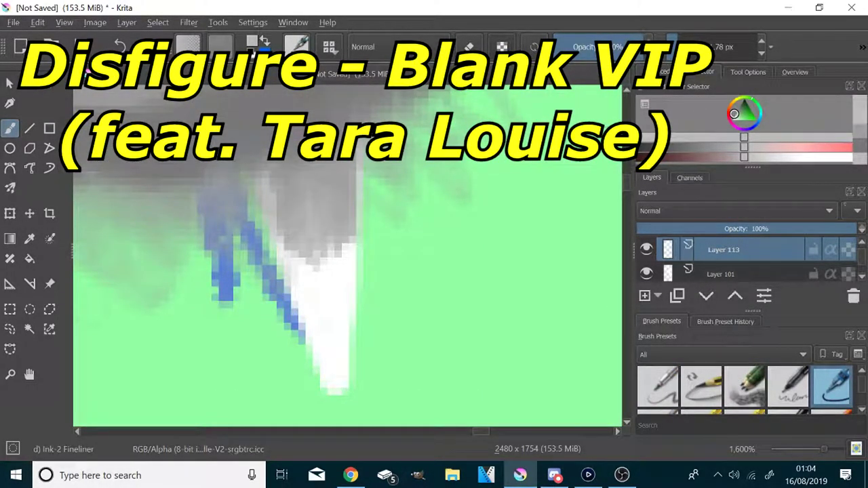
pyautogui.click(686, 47)
pyautogui.moveTo(286, 163); pyautogui.dragTo(300, 221)
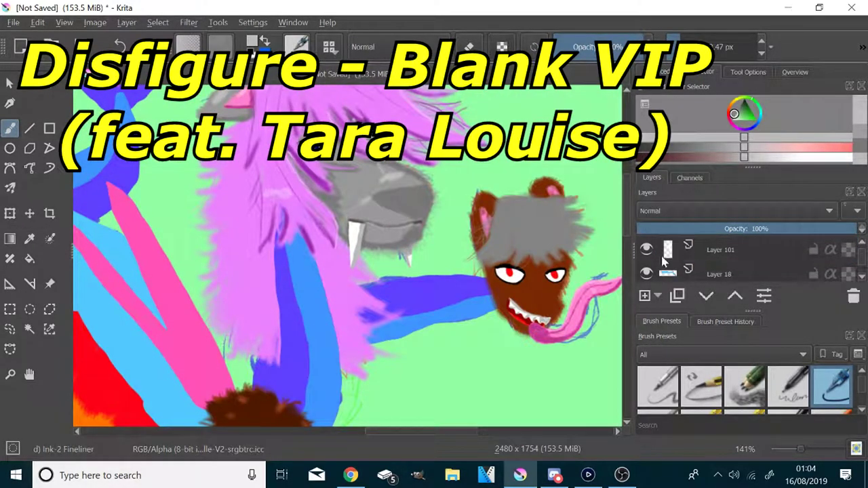
# - Add a layer above the wing's light blue arm, sample its blue and darken it
pyautogui.moveTo(652, 271)
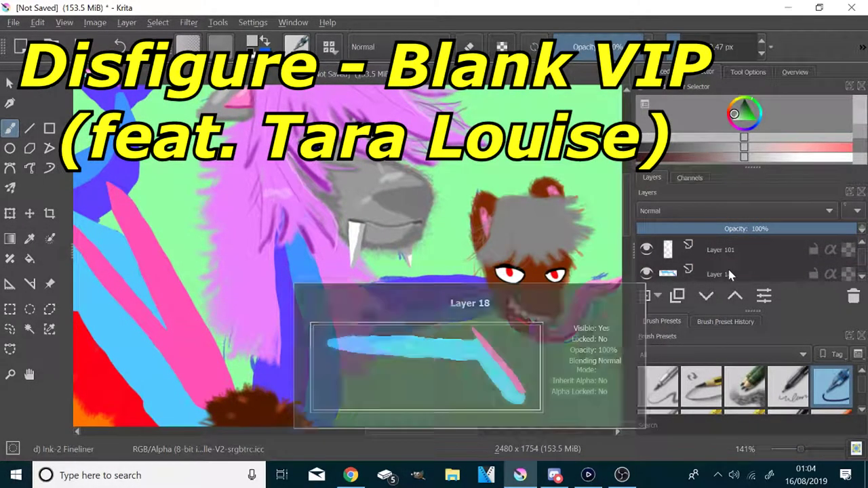
pyautogui.click(731, 274)
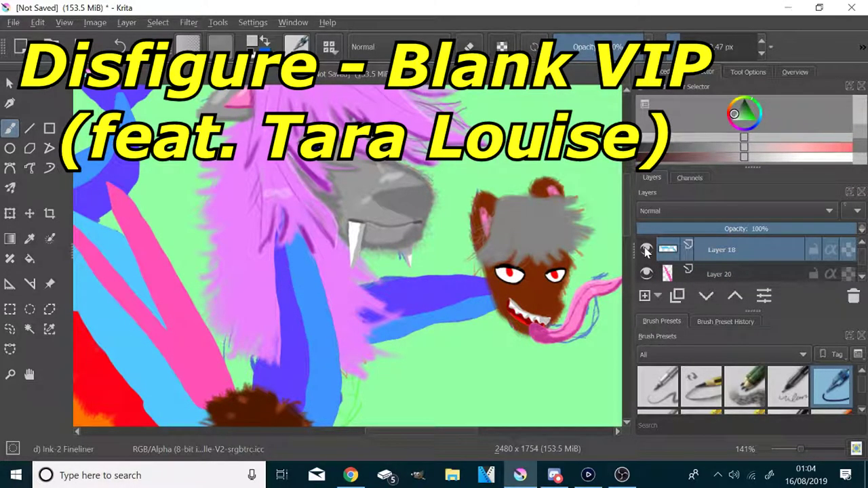
pyautogui.click(644, 297)
pyautogui.scroll(-3, 599, 211)
pyautogui.scroll(3, 421, 227)
pyautogui.click(29, 240)
pyautogui.click(271, 204)
pyautogui.click(697, 157)
pyautogui.click(10, 129)
# - Try a darker blue stroke at the arm's end beside the brown fur, and delete the newly added layer
pyautogui.scroll(1, 487, 319)
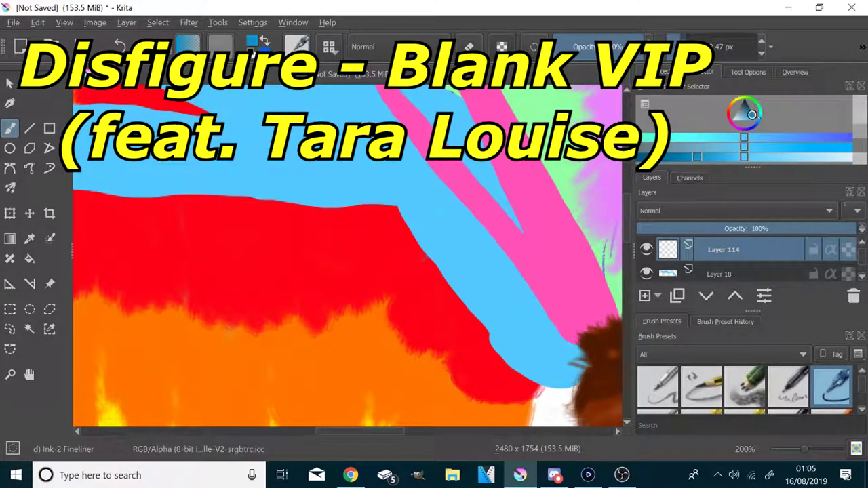
pyautogui.moveTo(583, 347); pyautogui.dragTo(570, 340)
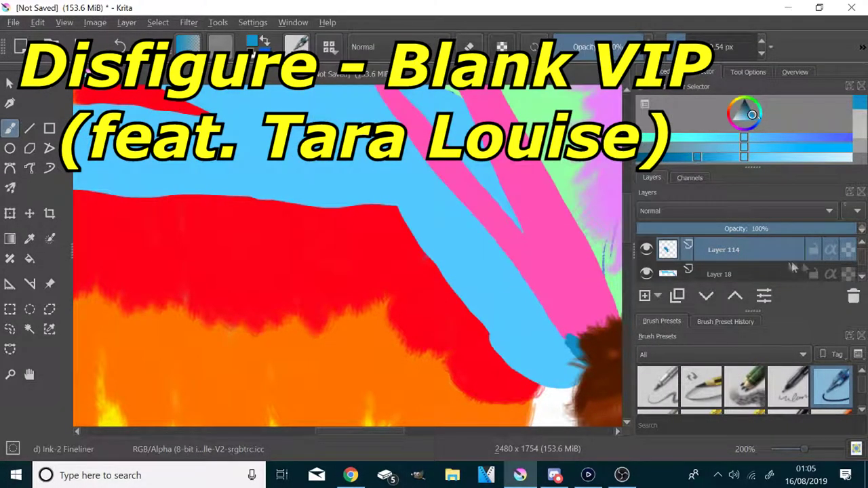
pyautogui.hotkey('shift', 'Delete')
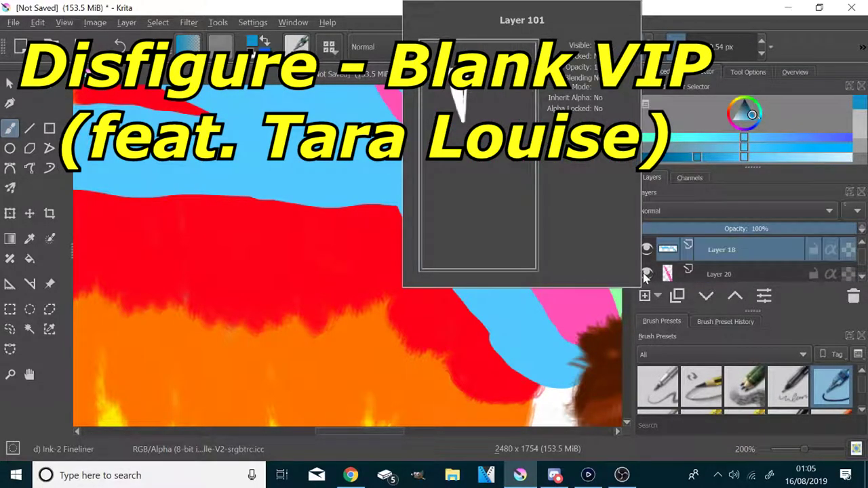
# - Hide Layer 20 and Layer 19, which cover part of the light blue wing arm
pyautogui.click(646, 251)
pyautogui.click(646, 256)
pyautogui.click(647, 273)
pyautogui.scroll(-1, 647, 272)
pyautogui.click(648, 273)
pyautogui.moveTo(525, 237); pyautogui.dragTo(557, 290)
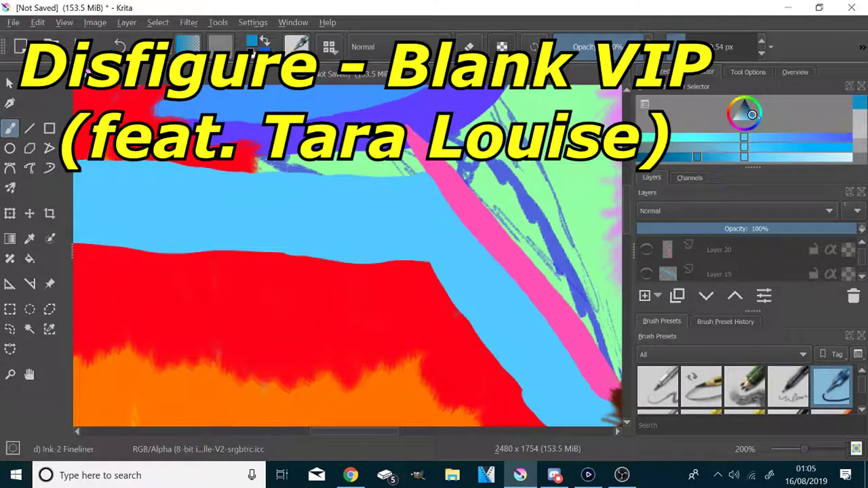
pyautogui.scroll(1, 650, 272)
# - Add a layer above the light blue arm and shade darker blue along the pink strip and at the arm's end
pyautogui.click(644, 297)
pyautogui.scroll(-1, 525, 343)
pyautogui.scroll(1, 543, 352)
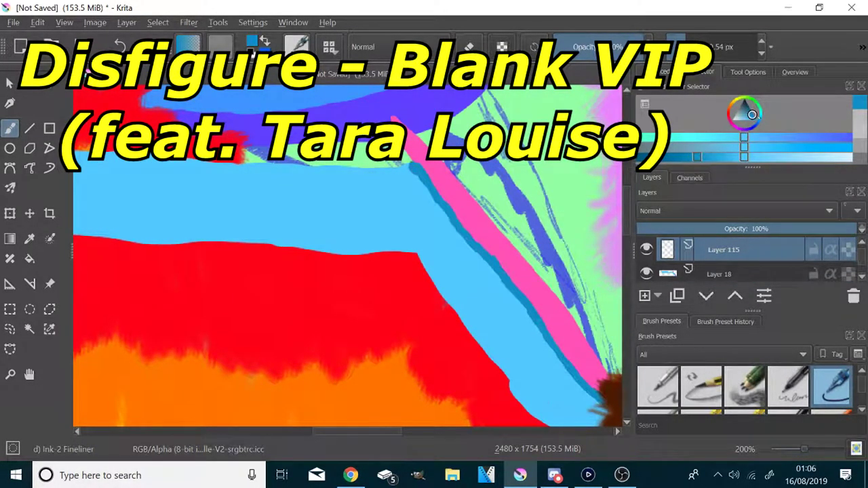
pyautogui.scroll(-3, 557, 334)
pyautogui.scroll(5, 584, 406)
pyautogui.moveTo(544, 245)
pyautogui.mouseDown()
pyautogui.moveTo(531, 266)
pyautogui.moveTo(562, 298)
pyautogui.moveTo(451, 301)
pyautogui.moveTo(410, 222)
pyautogui.moveTo(460, 165)
pyautogui.moveTo(449, 193)
pyautogui.mouseUp()
pyautogui.moveTo(431, 132); pyautogui.dragTo(488, 291)
# - Shade the lower edge of the arm's long horizontal section darker blue, out to its rounded tip
pyautogui.scroll(-2, 508, 183)
pyautogui.moveTo(510, 180)
pyautogui.mouseDown()
pyautogui.moveTo(505, 203)
pyautogui.moveTo(435, 204)
pyautogui.mouseUp()
pyautogui.scroll(-4, 482, 198)
pyautogui.scroll(3, 415, 189)
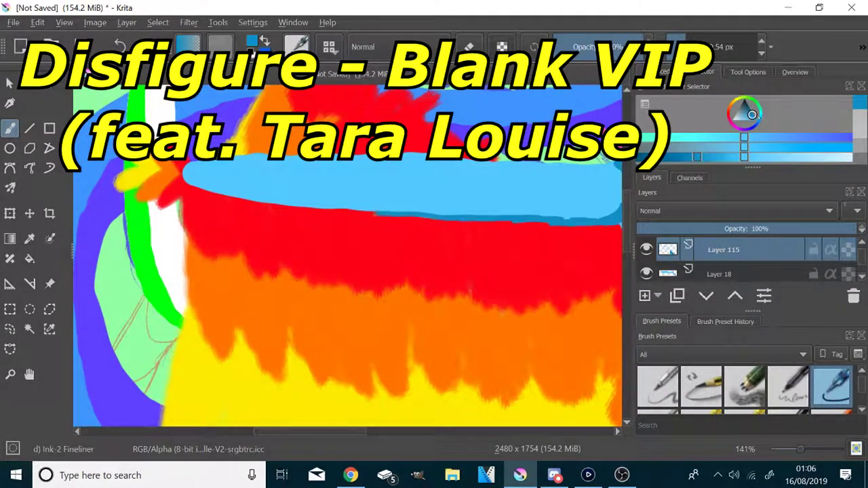
pyautogui.moveTo(529, 210)
pyautogui.mouseDown()
pyautogui.moveTo(375, 215)
pyautogui.moveTo(387, 219)
pyautogui.moveTo(180, 186)
pyautogui.mouseUp()
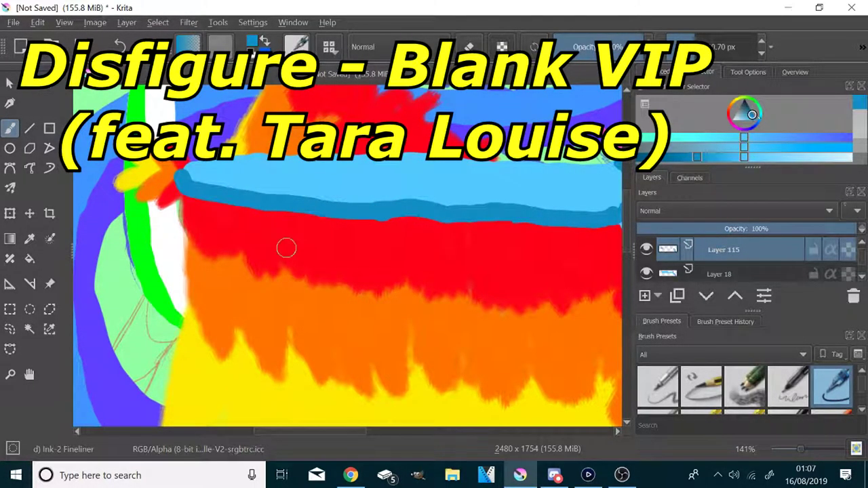
# - Pick a lighter blue and paint a highlight along the lower edge of the front wing arm's diagonal section
pyautogui.scroll(-3, 287, 248)
pyautogui.scroll(2, 413, 243)
pyautogui.keyDown('ctrl'); pyautogui.click(434, 248); pyautogui.keyUp('ctrl')
pyautogui.scroll(2, 435, 250)
pyautogui.click(687, 41)
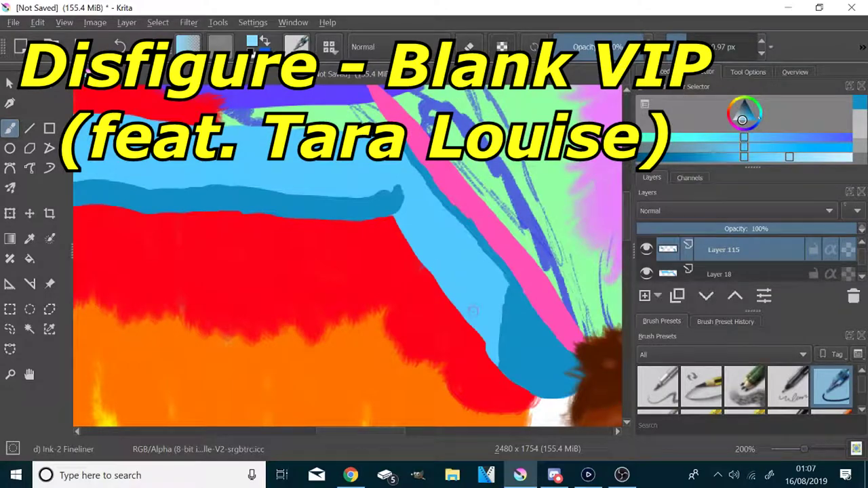
pyautogui.moveTo(473, 310); pyautogui.dragTo(453, 281)
pyautogui.hotkey('ctrl', 'z')
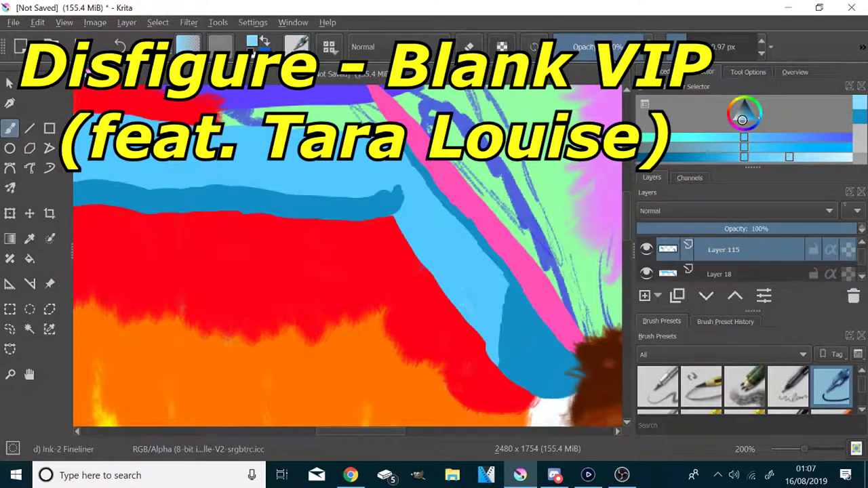
pyautogui.moveTo(414, 251); pyautogui.dragTo(394, 217)
# - Highlight the front wing arm's rounded tip and paint an oval lighter blue patch on its horizontal section
pyautogui.scroll(-3, 412, 258)
pyautogui.scroll(2, 318, 227)
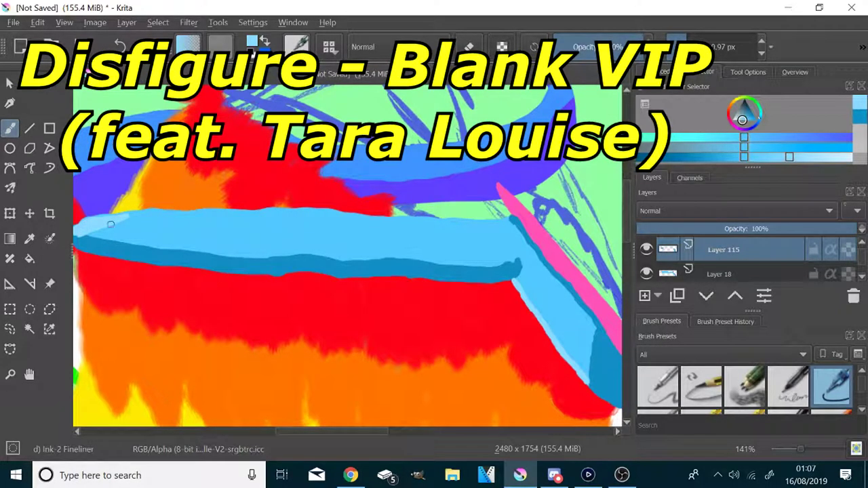
pyautogui.scroll(5, 102, 224)
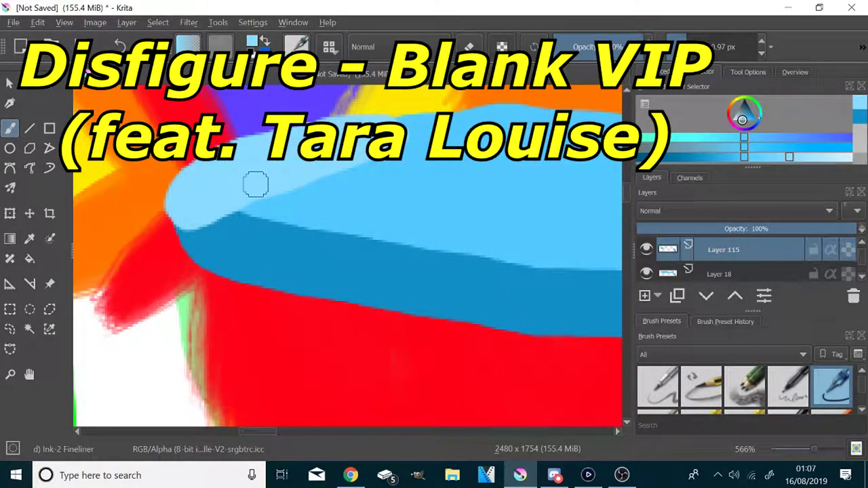
pyautogui.scroll(2, 256, 184)
pyautogui.scroll(-6, 242, 180)
pyautogui.scroll(3, 350, 210)
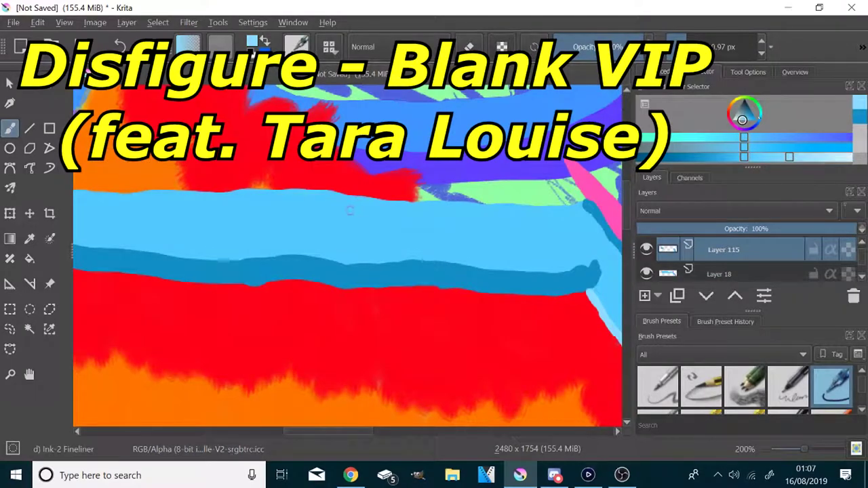
pyautogui.moveTo(350, 209); pyautogui.dragTo(366, 211)
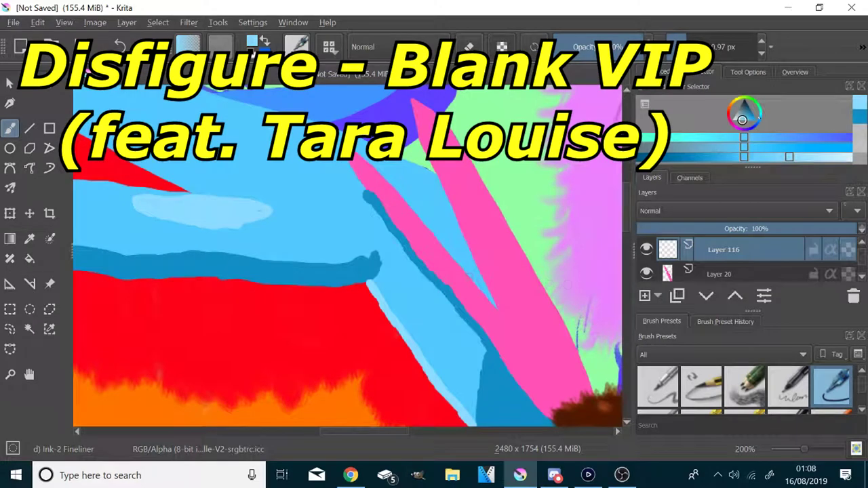
# - On Layer 115, shade the lower edge of the thin pink strip dark pink and highlight its upper part light pink
pyautogui.scroll(-2, 713, 258)
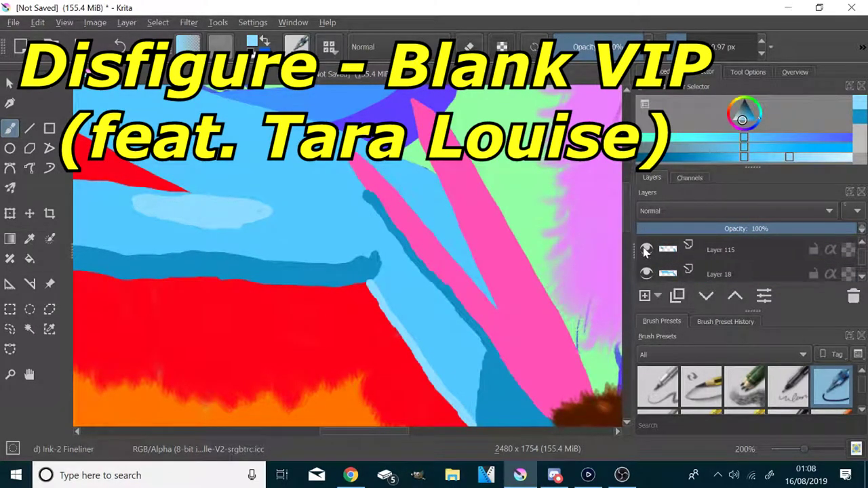
pyautogui.click(714, 253)
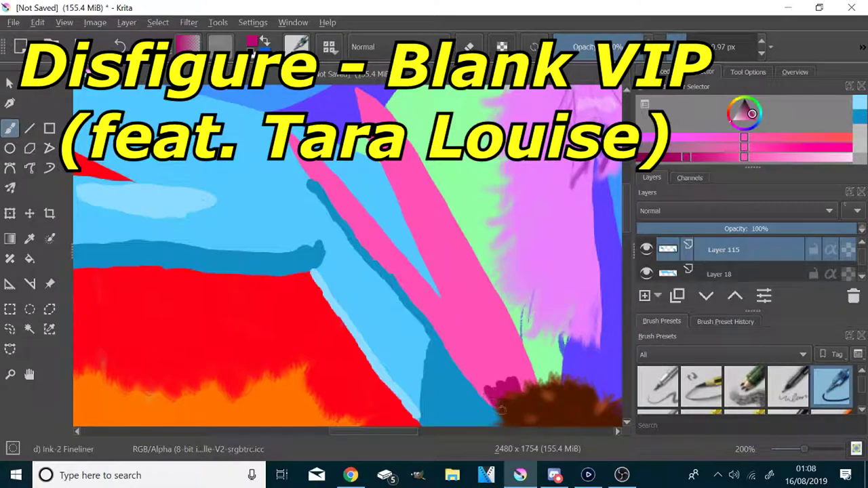
pyautogui.moveTo(490, 394); pyautogui.dragTo(486, 395)
pyautogui.moveTo(442, 338); pyautogui.dragTo(362, 241)
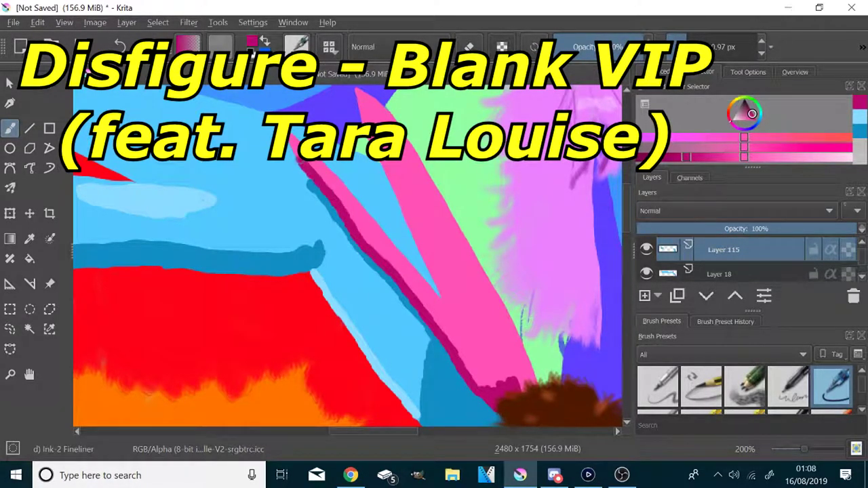
pyautogui.click(789, 157)
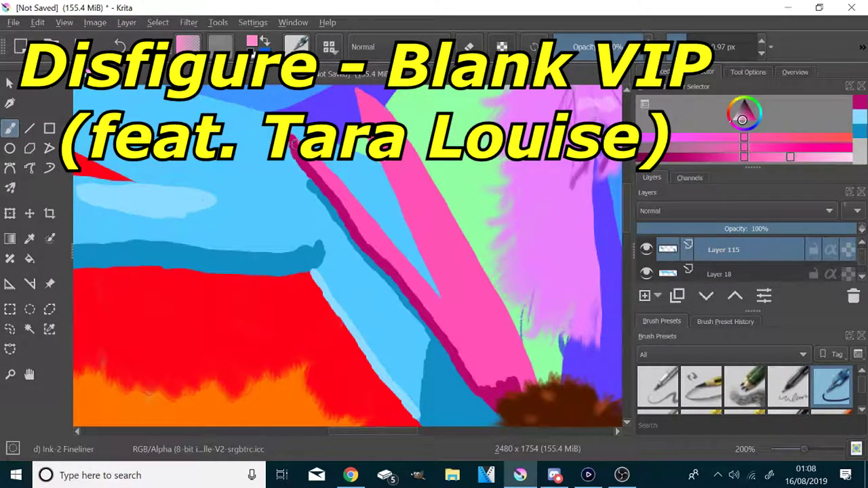
pyautogui.moveTo(402, 260); pyautogui.dragTo(349, 208)
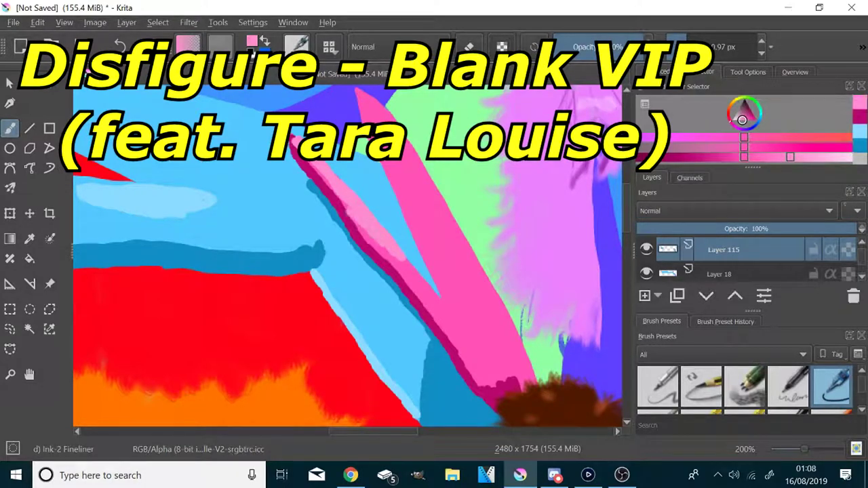
# - On Layer 116, pick the dark pink and shade the wider pink strip's base and the inner edge beside the thin strip
pyautogui.scroll(-1, 753, 274)
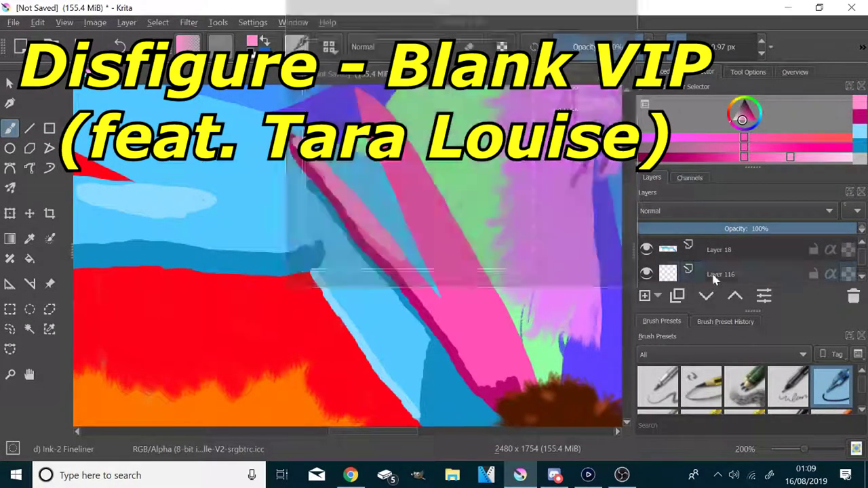
pyautogui.click(713, 274)
pyautogui.click(29, 243)
pyautogui.scroll(5, 485, 396)
pyautogui.click(467, 392)
pyautogui.scroll(-4, 448, 353)
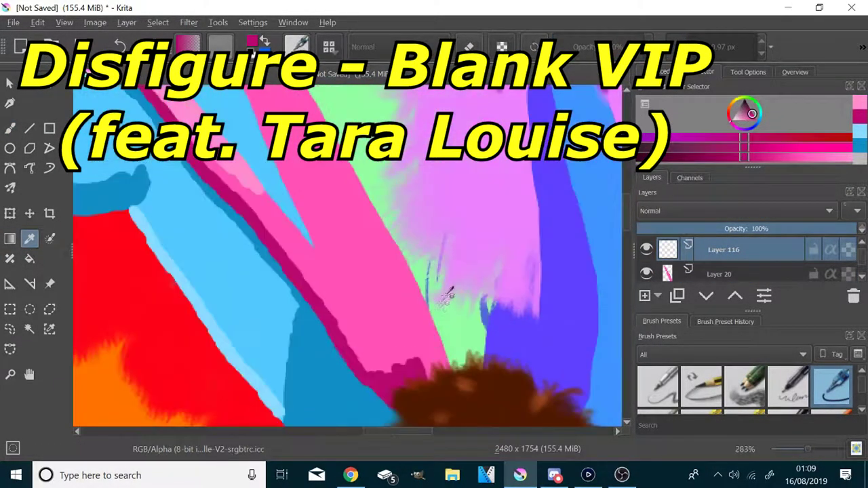
pyautogui.click(9, 128)
pyautogui.moveTo(433, 407)
pyautogui.mouseDown()
pyautogui.moveTo(405, 382)
pyautogui.moveTo(384, 360)
pyautogui.mouseUp()
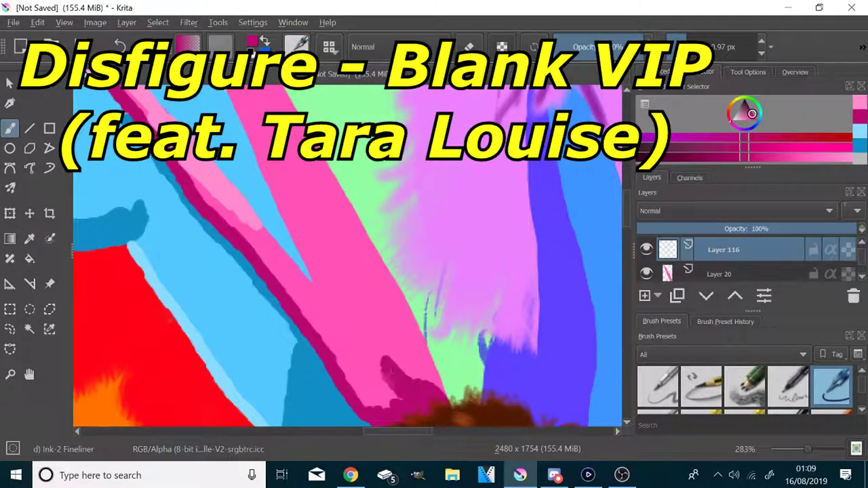
pyautogui.moveTo(315, 279); pyautogui.dragTo(449, 406)
pyautogui.moveTo(315, 272); pyautogui.dragTo(294, 229)
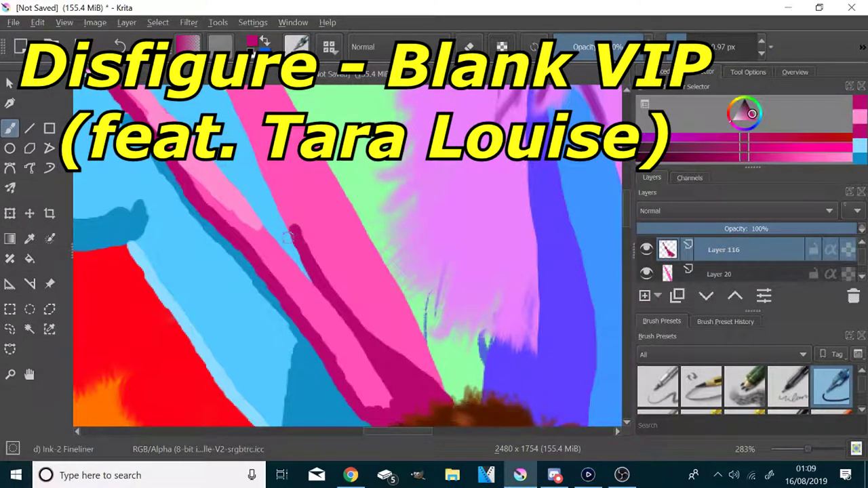
# - Continue the dark pink shading to the wider strip's tip and highlight its opposite edge light pink
pyautogui.scroll(-2, 298, 231)
pyautogui.scroll(2, 224, 177)
pyautogui.scroll(-1, 305, 299)
pyautogui.scroll(-1, 295, 215)
pyautogui.scroll(1, 278, 179)
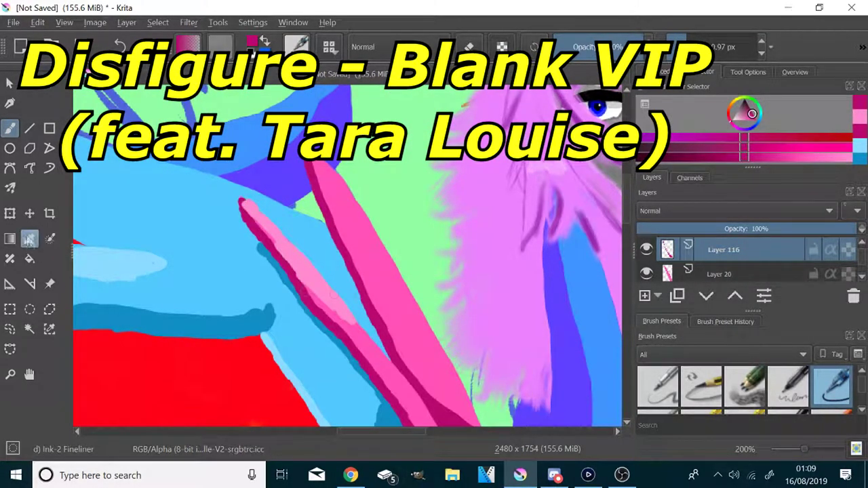
pyautogui.keyDown('ctrl'); pyautogui.click(332, 294); pyautogui.keyUp('ctrl')
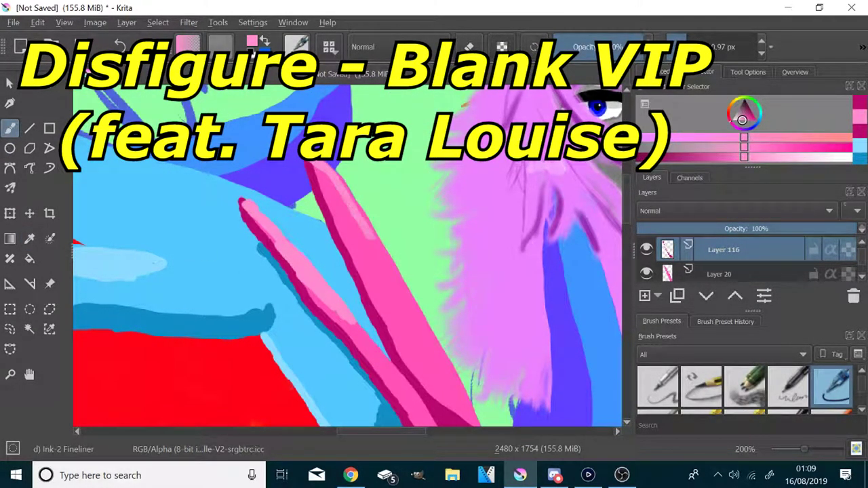
pyautogui.moveTo(391, 263); pyautogui.dragTo(396, 267)
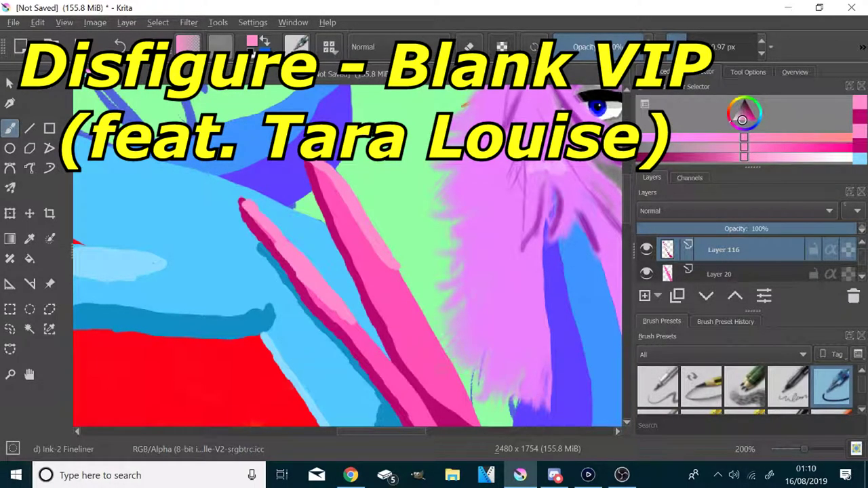
# - Add a layer above Layer 19 and shade the rear wing arm darker blue between and around the pink strips
pyautogui.scroll(-1, 744, 256)
pyautogui.click(719, 273)
pyautogui.click(644, 296)
pyautogui.click(29, 241)
pyautogui.click(179, 323)
pyautogui.scroll(-4, 178, 324)
pyautogui.scroll(2, 78, 285)
pyautogui.click(9, 128)
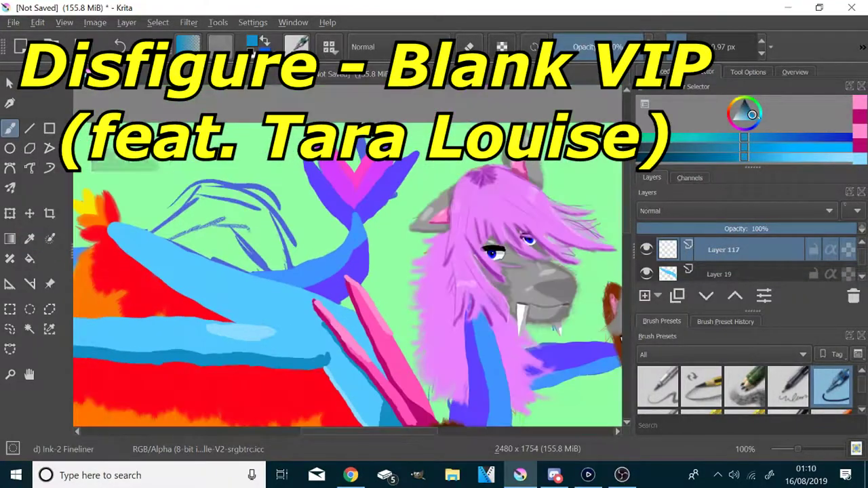
pyautogui.moveTo(387, 379); pyautogui.dragTo(355, 316)
pyautogui.moveTo(362, 348); pyautogui.dragTo(332, 306)
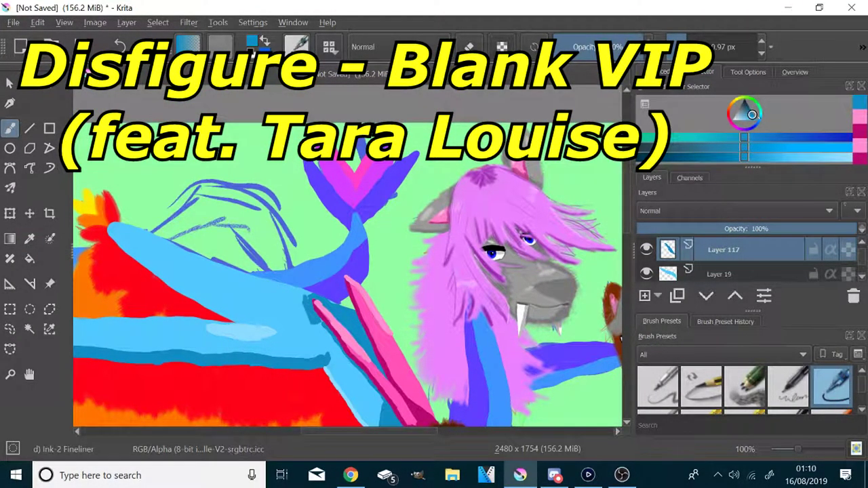
# - Shade the rear wing arm's lower edge darker blue out to its tip, and add lighter blue highlights along its upper side
pyautogui.scroll(2, 96, 278)
pyautogui.click(690, 47)
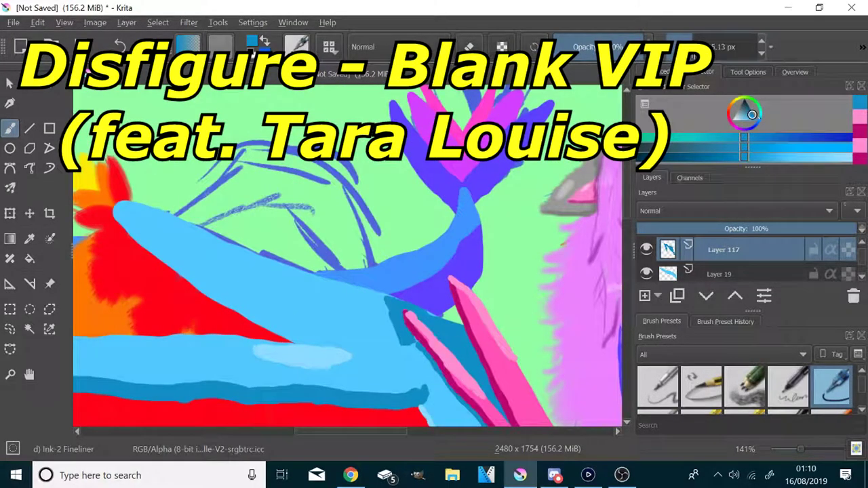
pyautogui.moveTo(348, 343)
pyautogui.mouseDown()
pyautogui.moveTo(298, 342)
pyautogui.moveTo(180, 274)
pyautogui.moveTo(119, 218)
pyautogui.mouseUp()
pyautogui.keyDown('ctrl'); pyautogui.click(319, 352); pyautogui.keyUp('ctrl')
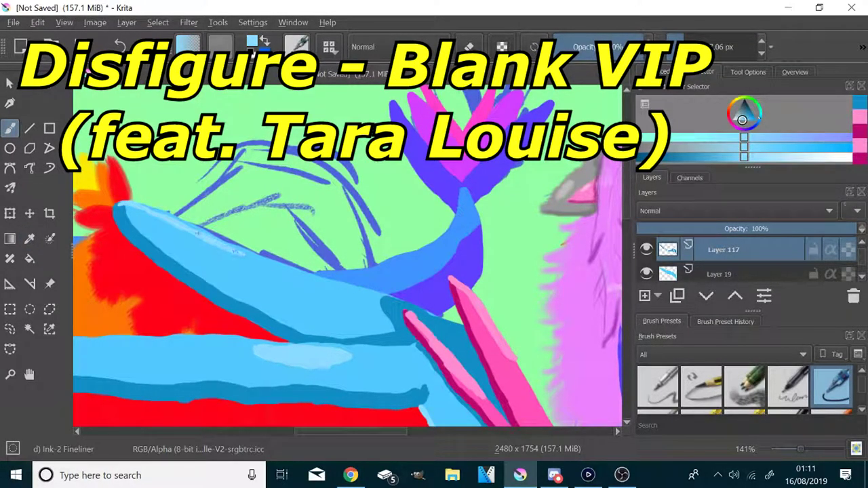
pyautogui.moveTo(234, 252); pyautogui.dragTo(136, 207)
pyautogui.moveTo(206, 242); pyautogui.dragTo(234, 253)
pyautogui.moveTo(302, 287); pyautogui.dragTo(346, 299)
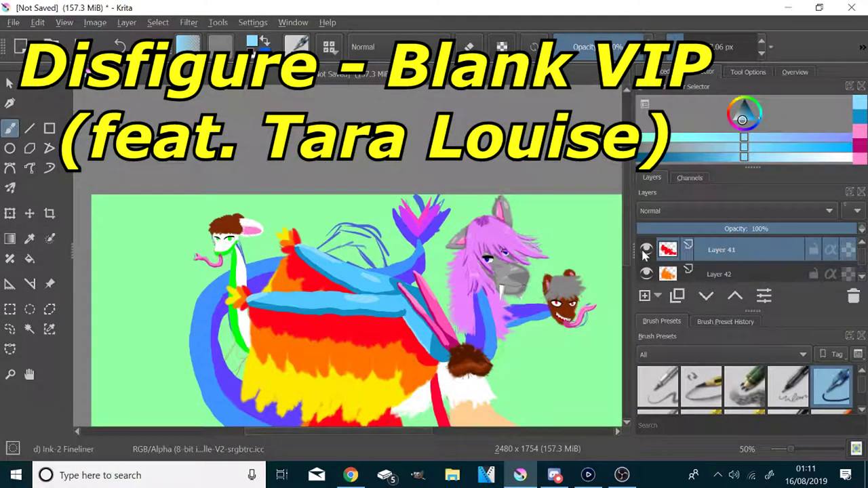
# - On a new layer above Layer 41, shade the rear wing's red feathers dark red with a bristle brush and add a lighter red highlight
pyautogui.press('+')
pyautogui.press('+')
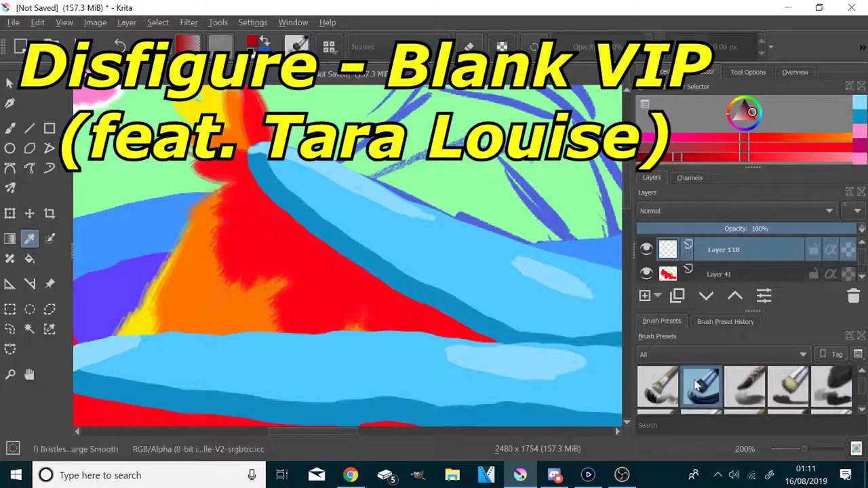
pyautogui.click(9, 128)
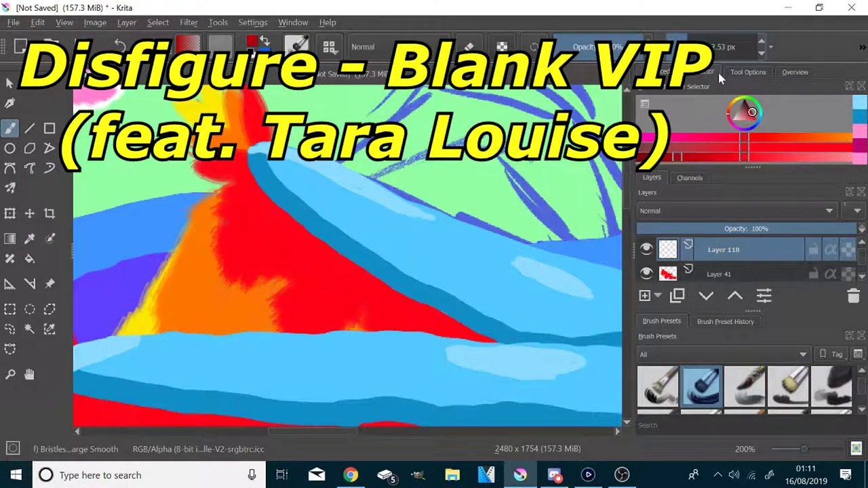
pyautogui.moveTo(475, 335)
pyautogui.mouseDown()
pyautogui.moveTo(353, 268)
pyautogui.moveTo(251, 180)
pyautogui.moveTo(231, 187)
pyautogui.mouseUp()
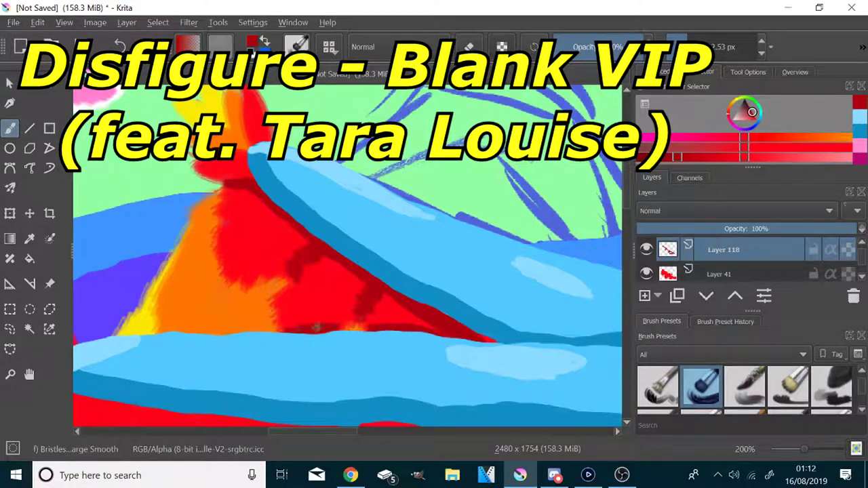
pyautogui.moveTo(261, 239); pyautogui.dragTo(278, 209)
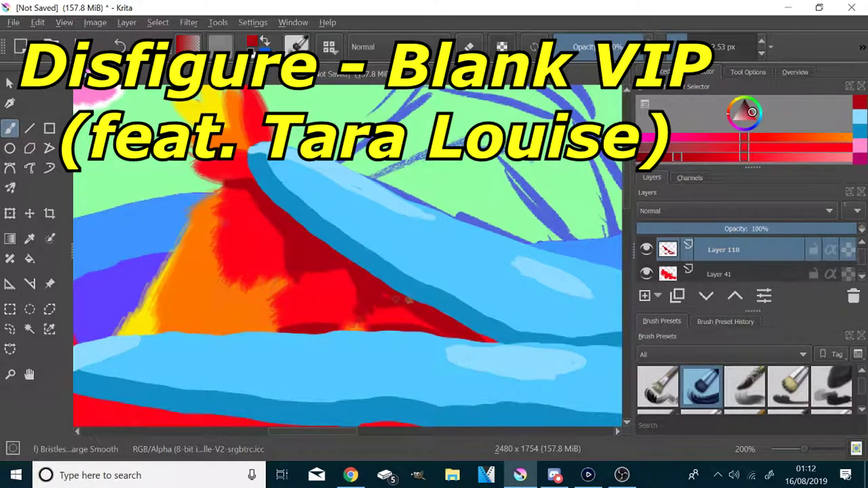
pyautogui.click(779, 158)
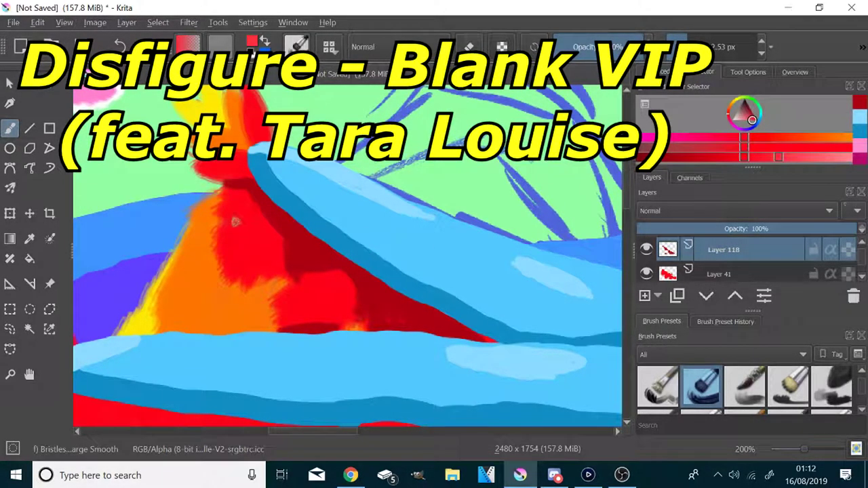
pyautogui.moveTo(236, 224); pyautogui.dragTo(242, 239)
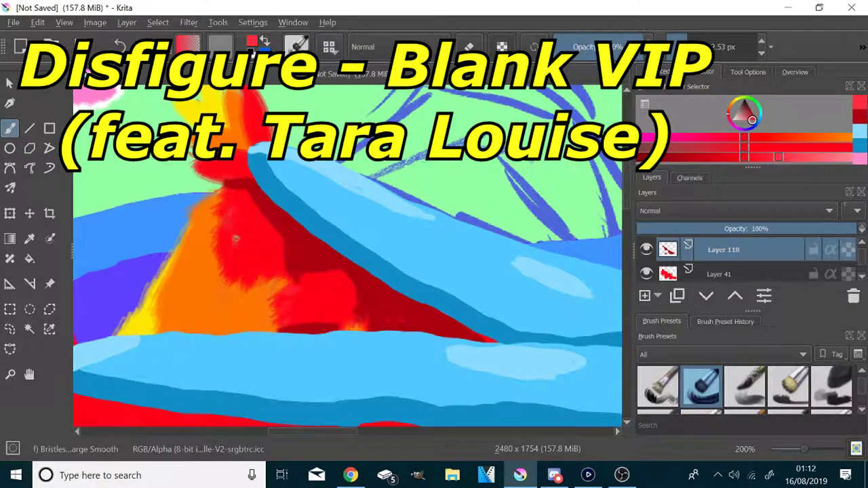
# - Add a layer above Layer 42, shade the rear wing's orange feathers dark orange along the red feathers and front arm, and highlight them light orange
pyautogui.scroll(-1, 784, 280)
pyautogui.click(781, 276)
pyautogui.click(645, 296)
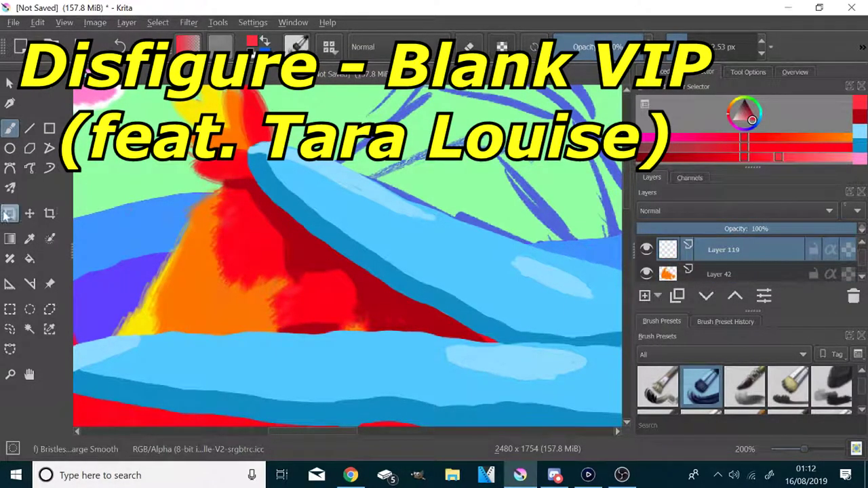
pyautogui.click(29, 239)
pyautogui.click(183, 285)
pyautogui.click(9, 128)
pyautogui.click(698, 157)
pyautogui.scroll(1, 213, 300)
pyautogui.moveTo(220, 146); pyautogui.dragTo(207, 202)
pyautogui.moveTo(212, 250)
pyautogui.mouseDown()
pyautogui.moveTo(231, 288)
pyautogui.moveTo(311, 274)
pyautogui.mouseUp()
pyautogui.moveTo(424, 337)
pyautogui.mouseDown()
pyautogui.moveTo(162, 343)
pyautogui.moveTo(296, 337)
pyautogui.moveTo(274, 320)
pyautogui.mouseUp()
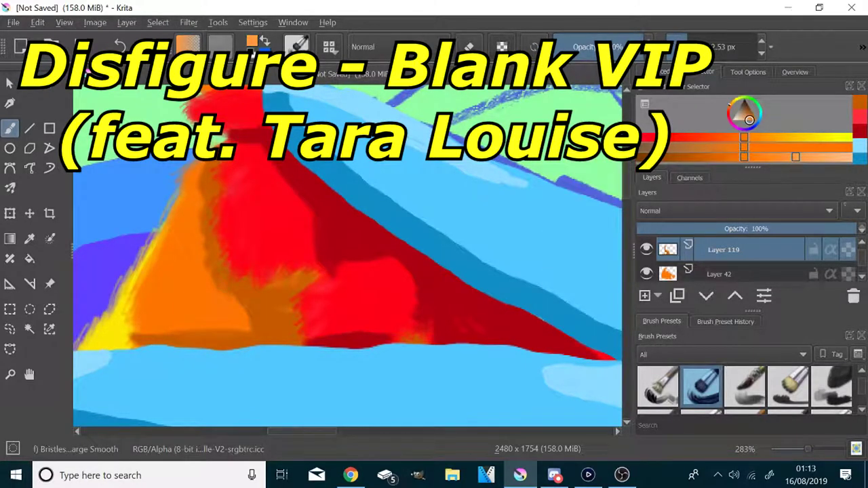
pyautogui.moveTo(172, 253); pyautogui.dragTo(144, 304)
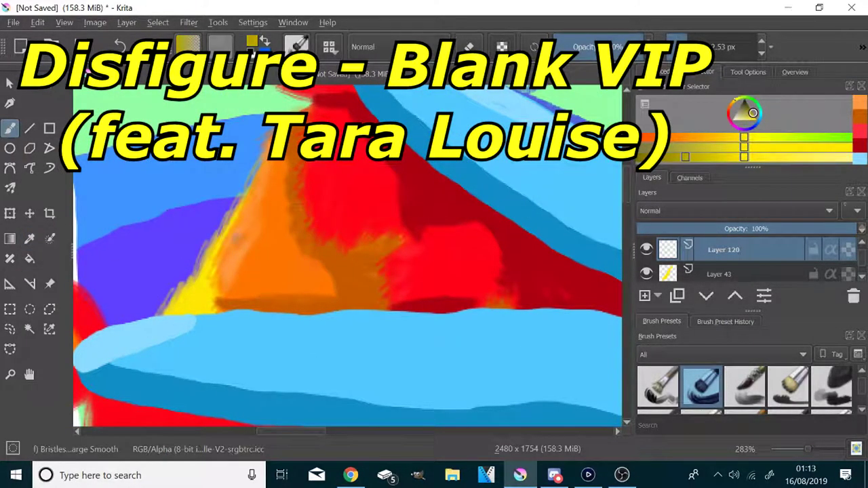
# - On a new layer above Layer 43, shade the rear wing's yellow edge dark yellow and add a lighter yellow highlight
pyautogui.moveTo(237, 203)
pyautogui.mouseDown()
pyautogui.moveTo(210, 298)
pyautogui.moveTo(180, 315)
pyautogui.mouseUp()
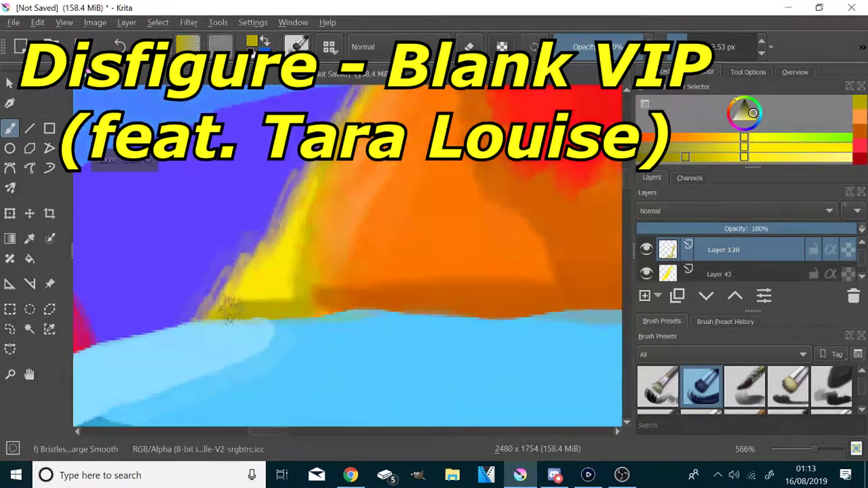
pyautogui.click(775, 158)
pyautogui.click(681, 46)
pyautogui.moveTo(289, 227)
pyautogui.mouseDown()
pyautogui.moveTo(263, 262)
pyautogui.moveTo(297, 191)
pyautogui.moveTo(249, 260)
pyautogui.mouseUp()
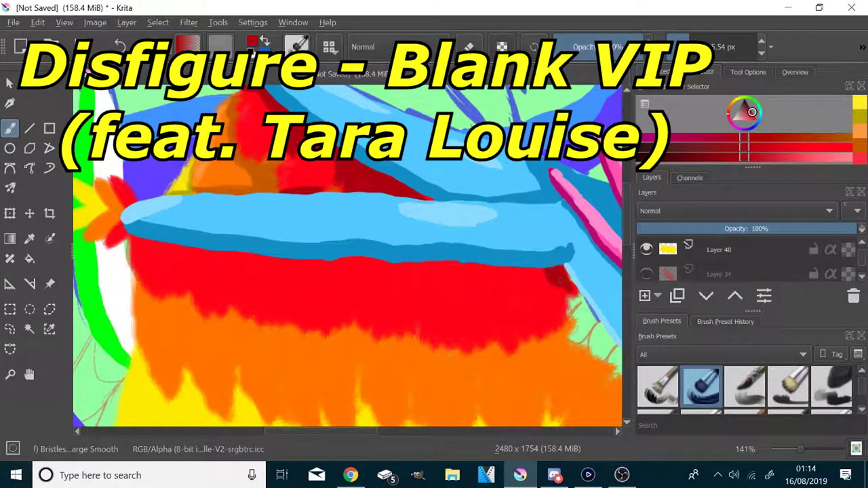
# - Enlarge the brush and shade the front wing's red feathers dark red along the underside of the blue arm
pyautogui.click(693, 46)
pyautogui.moveTo(512, 276)
pyautogui.mouseDown()
pyautogui.moveTo(427, 269)
pyautogui.moveTo(406, 279)
pyautogui.moveTo(391, 268)
pyautogui.moveTo(312, 271)
pyautogui.mouseUp()
pyautogui.moveTo(150, 258); pyautogui.dragTo(355, 269)
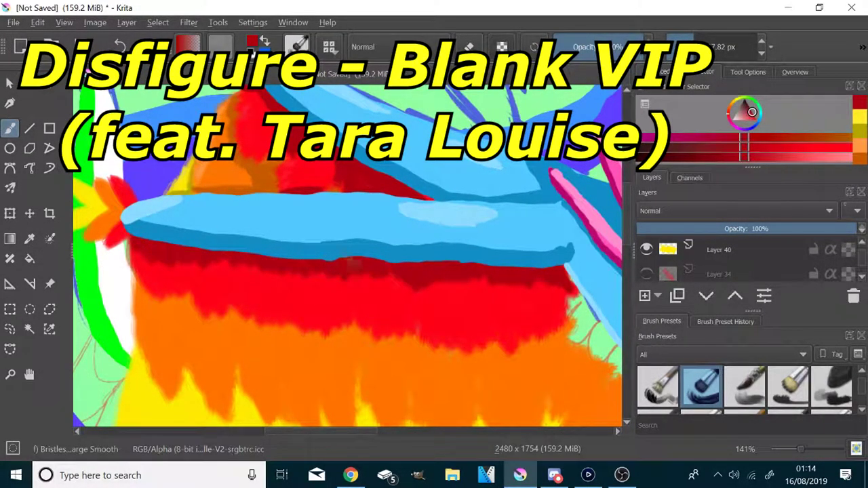
# - Paint dark red streaks down between the front wing's red feathers and highlight their lower tips light red
pyautogui.moveTo(175, 259); pyautogui.dragTo(202, 260)
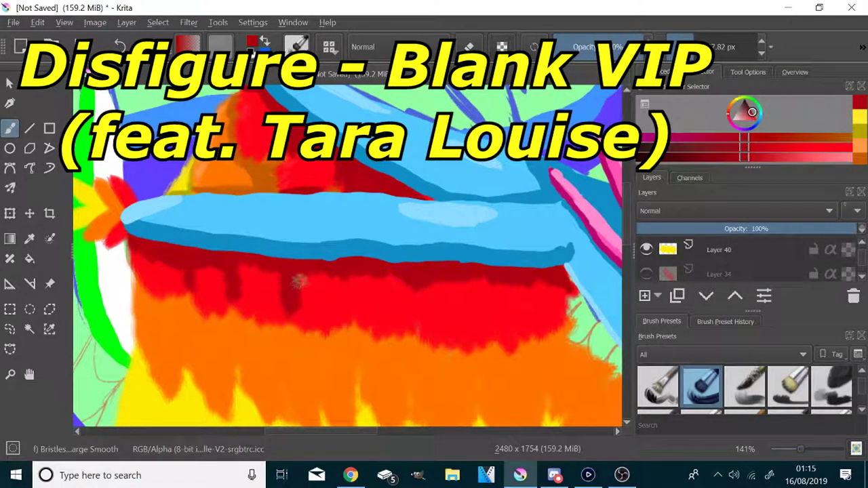
pyautogui.moveTo(296, 264)
pyautogui.mouseDown()
pyautogui.moveTo(360, 321)
pyautogui.moveTo(352, 296)
pyautogui.moveTo(380, 279)
pyautogui.moveTo(312, 276)
pyautogui.moveTo(410, 288)
pyautogui.moveTo(373, 282)
pyautogui.mouseUp()
pyautogui.moveTo(512, 314); pyautogui.dragTo(475, 287)
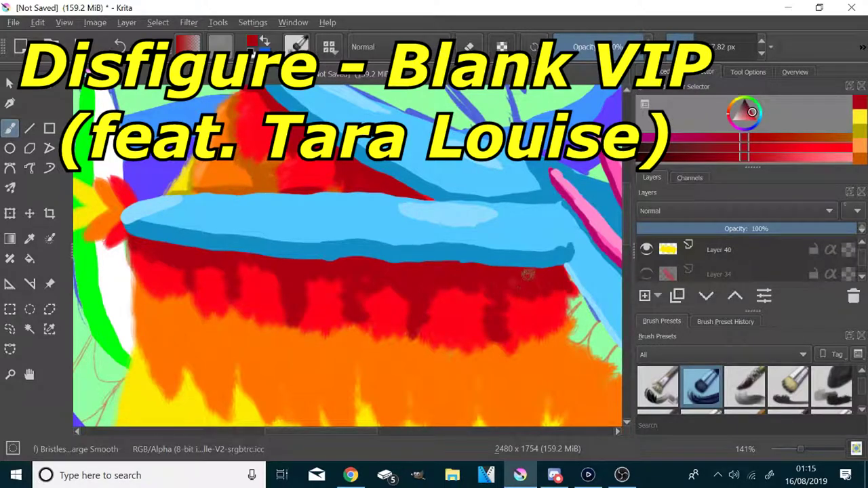
pyautogui.moveTo(559, 306); pyautogui.dragTo(543, 323)
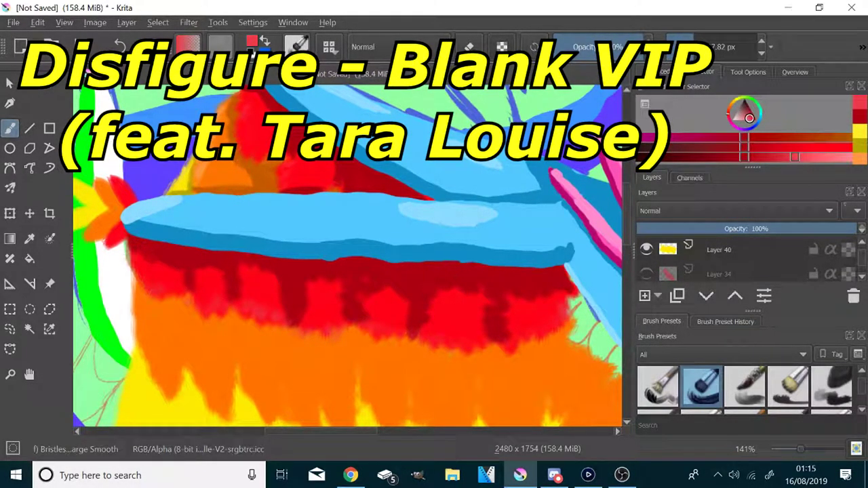
# - Add a layer above Layer 39 and shade the front wing's orange feathers dark orange along the red feather tips
pyautogui.click(646, 274)
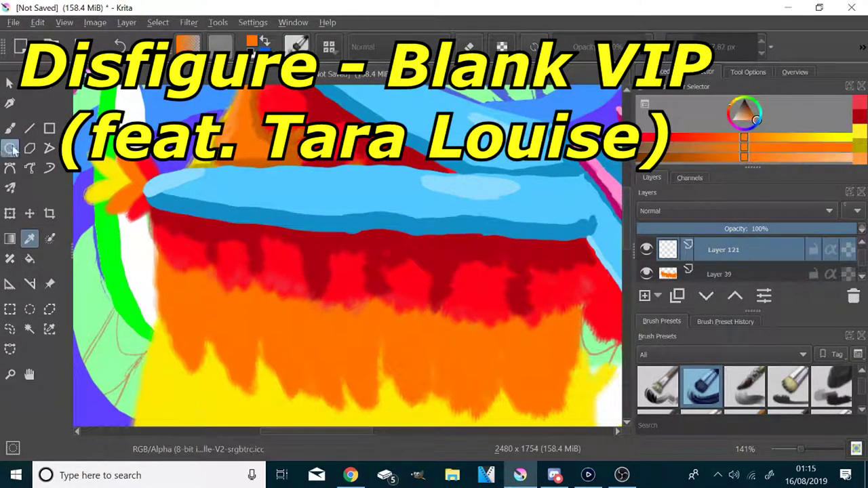
pyautogui.click(10, 128)
pyautogui.click(698, 157)
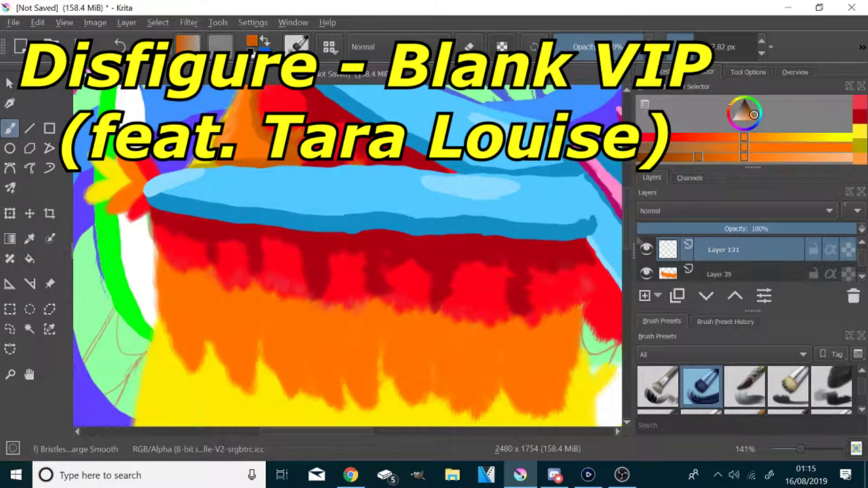
pyautogui.moveTo(494, 370); pyautogui.dragTo(484, 354)
pyautogui.moveTo(570, 296)
pyautogui.mouseDown()
pyautogui.moveTo(553, 315)
pyautogui.moveTo(451, 309)
pyautogui.moveTo(383, 295)
pyautogui.moveTo(302, 249)
pyautogui.moveTo(149, 254)
pyautogui.moveTo(298, 285)
pyautogui.mouseUp()
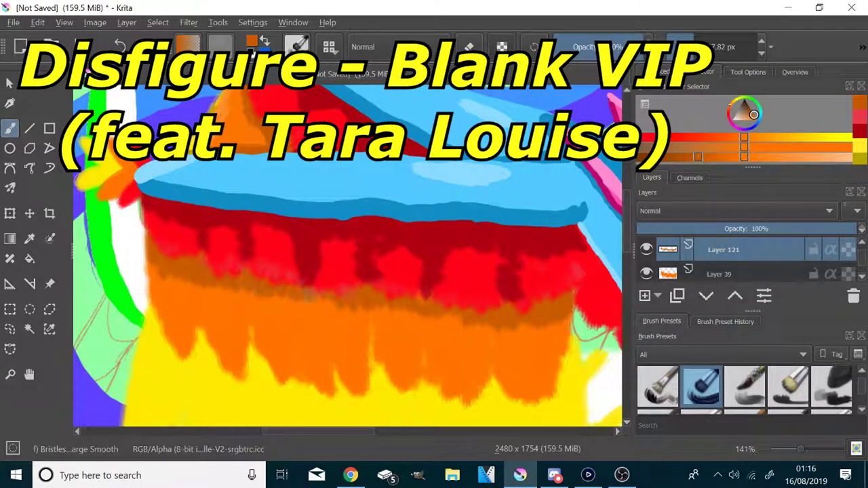
# - Paint dark orange streaks between the front wing's orange feathers and highlight their tips light orange
pyautogui.moveTo(293, 316); pyautogui.dragTo(298, 370)
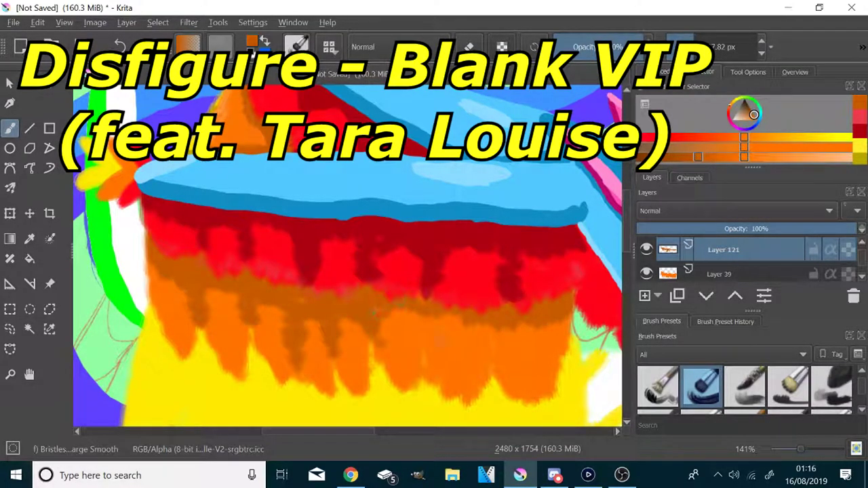
pyautogui.moveTo(431, 371); pyautogui.dragTo(403, 312)
pyautogui.moveTo(494, 371); pyautogui.dragTo(460, 323)
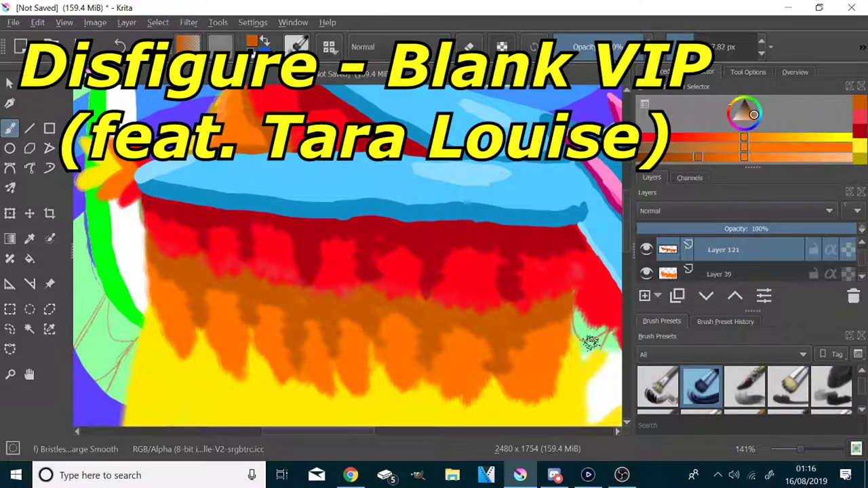
pyautogui.click(791, 157)
pyautogui.moveTo(566, 334); pyautogui.dragTo(541, 389)
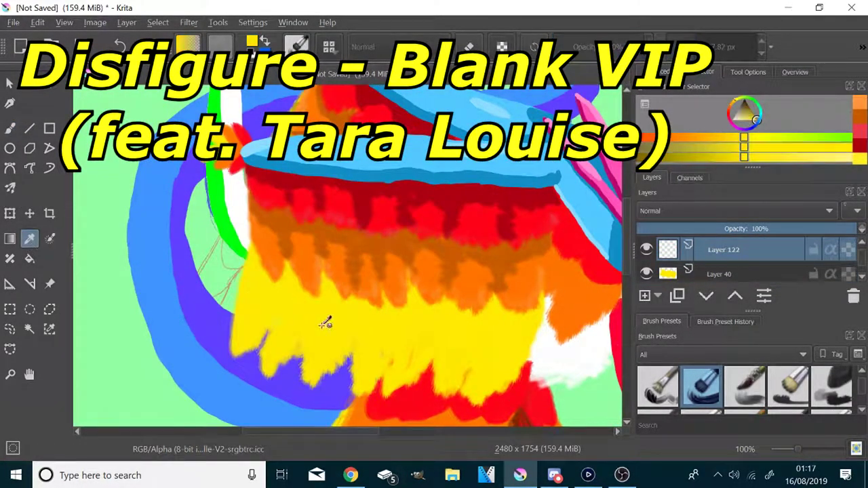
# - On the new layer above Layer 40, shade the front wing's yellow feathers dark yellow beneath the orange tips, with streaks between the feathers
pyautogui.press('b')
pyautogui.click(684, 157)
pyautogui.scroll(1, 502, 366)
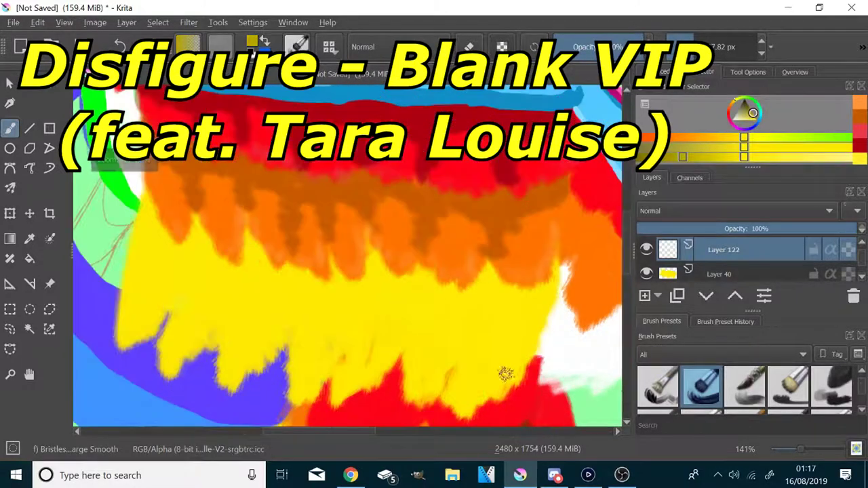
pyautogui.moveTo(146, 220)
pyautogui.mouseDown()
pyautogui.moveTo(162, 234)
pyautogui.moveTo(263, 259)
pyautogui.moveTo(302, 293)
pyautogui.moveTo(370, 275)
pyautogui.moveTo(546, 293)
pyautogui.moveTo(536, 380)
pyautogui.mouseUp()
pyautogui.moveTo(461, 367)
pyautogui.mouseDown()
pyautogui.moveTo(471, 305)
pyautogui.moveTo(348, 294)
pyautogui.moveTo(412, 327)
pyautogui.moveTo(421, 303)
pyautogui.moveTo(335, 367)
pyautogui.moveTo(351, 310)
pyautogui.moveTo(280, 343)
pyautogui.moveTo(220, 340)
pyautogui.moveTo(253, 283)
pyautogui.moveTo(185, 304)
pyautogui.moveTo(199, 283)
pyautogui.mouseUp()
# - Highlight the tips of the front wing's yellow feathers with a lighter yellow
pyautogui.click(803, 156)
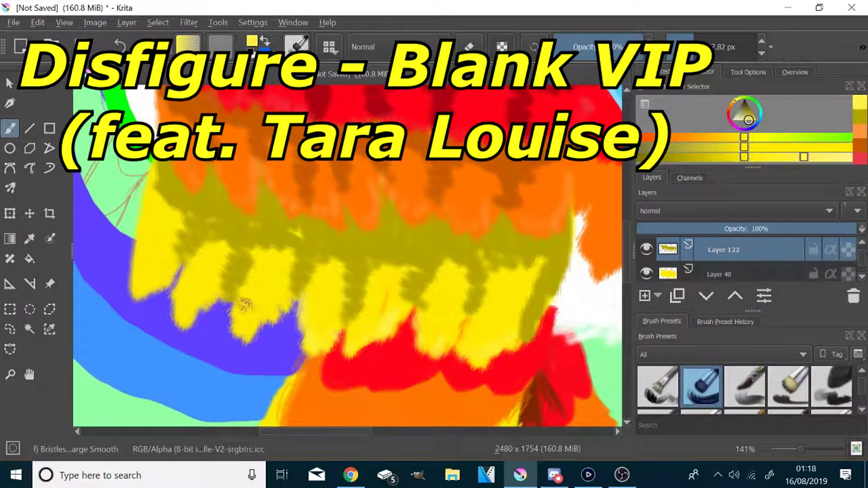
pyautogui.moveTo(244, 305)
pyautogui.mouseDown()
pyautogui.moveTo(272, 299)
pyautogui.moveTo(253, 325)
pyautogui.mouseUp()
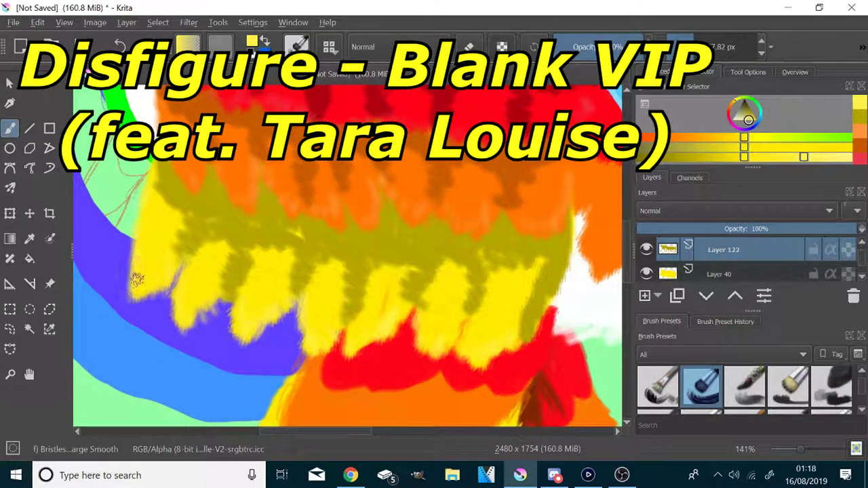
pyautogui.scroll(-3, 264, 278)
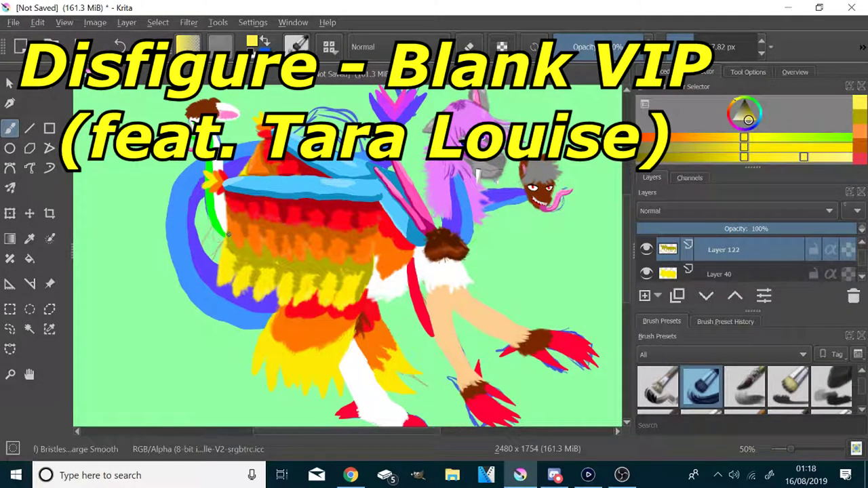
# - On a new layer above Layer 34, shade the inner red feathers dark red beside the blue upper arm and highlight them light red
pyautogui.scroll(-3, 654, 265)
pyautogui.scroll(1, 651, 259)
pyautogui.click(647, 251)
pyautogui.click(648, 250)
pyautogui.scroll(4, 342, 212)
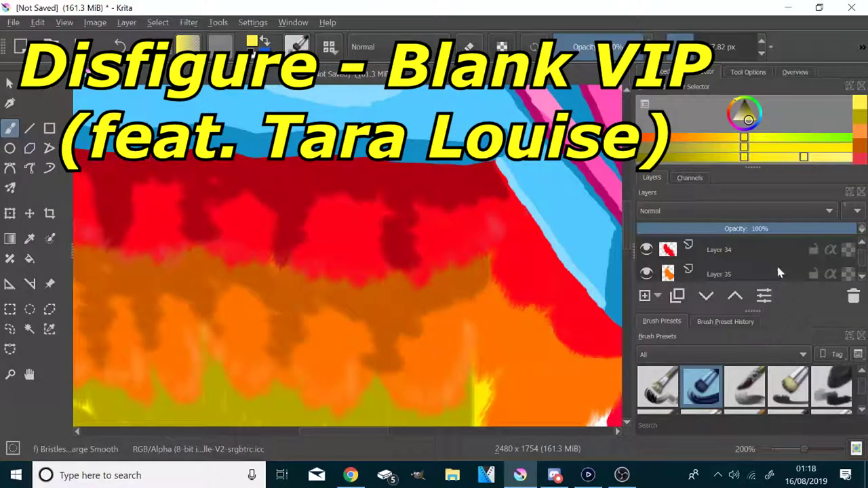
pyautogui.scroll(1, 780, 273)
pyautogui.moveTo(614, 169); pyautogui.dragTo(508, 221)
pyautogui.keyDown('ctrl'); pyautogui.click(254, 233); pyautogui.keyUp('ctrl')
pyautogui.moveTo(382, 316); pyautogui.dragTo(371, 304)
pyautogui.moveTo(381, 266)
pyautogui.mouseDown()
pyautogui.moveTo(409, 273)
pyautogui.moveTo(511, 384)
pyautogui.mouseUp()
pyautogui.moveTo(407, 291)
pyautogui.mouseDown()
pyautogui.moveTo(453, 334)
pyautogui.moveTo(377, 293)
pyautogui.mouseUp()
pyautogui.click(794, 155)
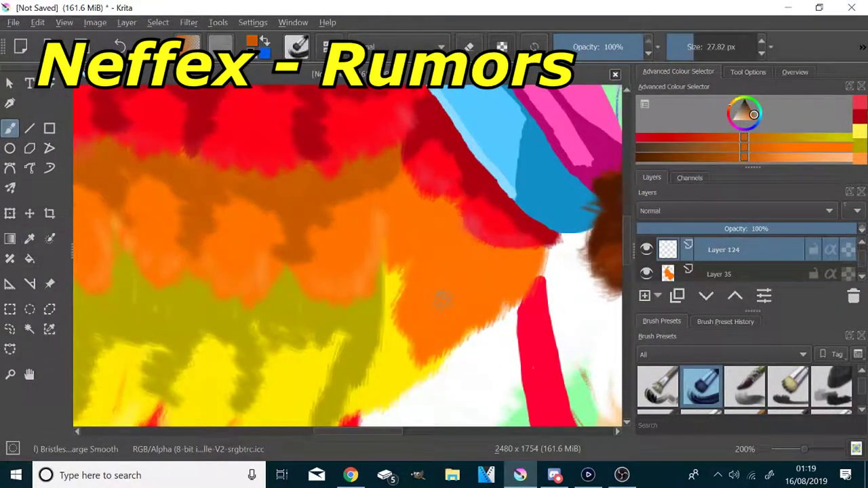
# - On a new layer above Layer 35, shade the inner orange feathers dark orange below the red ones and highlight their edges light orange
pyautogui.moveTo(414, 163)
pyautogui.mouseDown()
pyautogui.moveTo(400, 251)
pyautogui.moveTo(509, 271)
pyautogui.moveTo(408, 258)
pyautogui.mouseUp()
pyautogui.click(798, 158)
pyautogui.moveTo(529, 322)
pyautogui.mouseDown()
pyautogui.moveTo(498, 305)
pyautogui.moveTo(447, 358)
pyautogui.mouseUp()
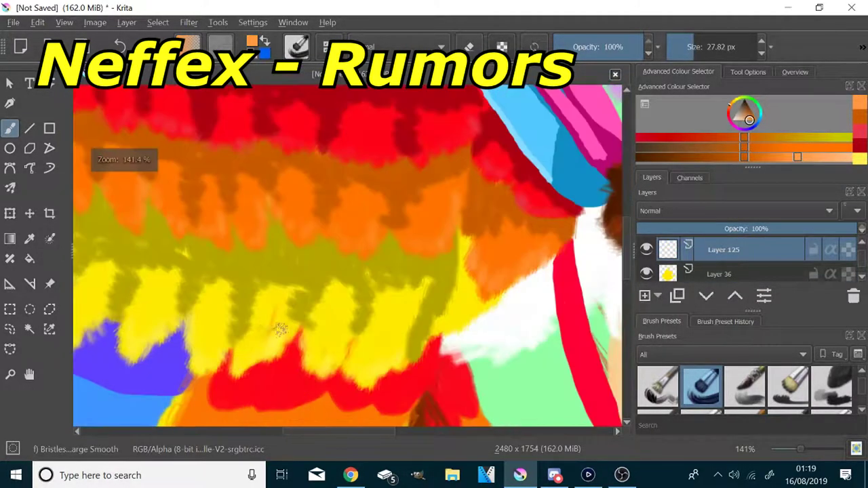
# - On a new layer above Layer 36, shade the inner yellow feathers dark yellow beside the front wing and highlight their edge light yellow
pyautogui.press('p')
pyautogui.click(294, 254)
pyautogui.click(10, 128)
pyautogui.scroll(1, 421, 374)
pyautogui.moveTo(483, 183)
pyautogui.mouseDown()
pyautogui.moveTo(460, 291)
pyautogui.moveTo(436, 329)
pyautogui.mouseUp()
pyautogui.click(807, 156)
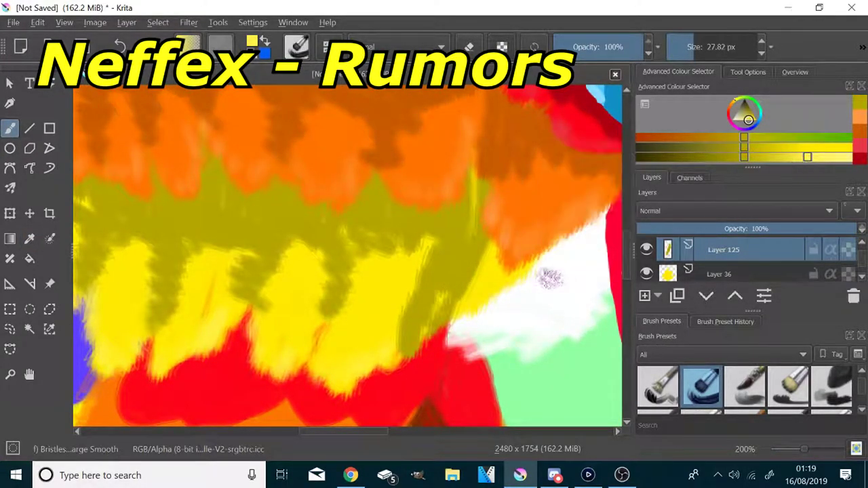
# - Add a layer above Layer 59 and shade the red feathers beneath the front wing dark red along the yellow wing tips
pyautogui.scroll(-1, 774, 273)
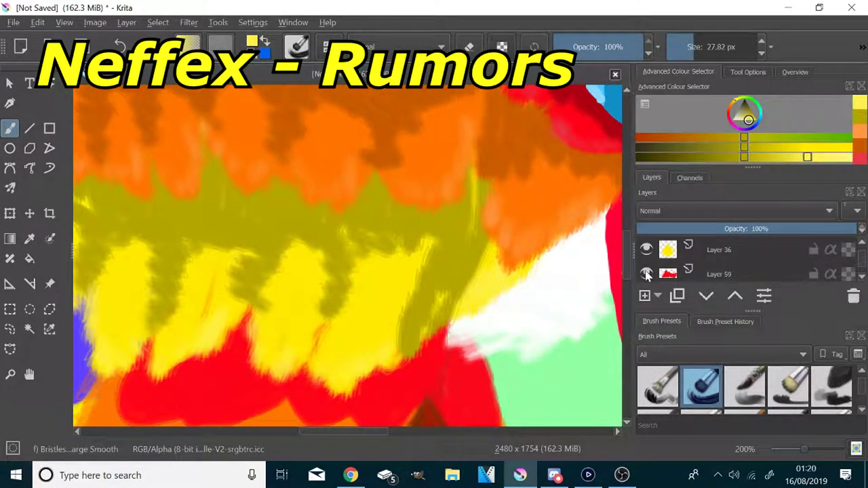
pyautogui.scroll(-4, 414, 258)
pyautogui.scroll(3, 480, 323)
pyautogui.click(719, 274)
pyautogui.click(645, 296)
pyautogui.click(29, 239)
pyautogui.scroll(-3, 237, 240)
pyautogui.scroll(3, 342, 142)
pyautogui.click(356, 183)
pyautogui.scroll(4, 324, 293)
pyautogui.press('b')
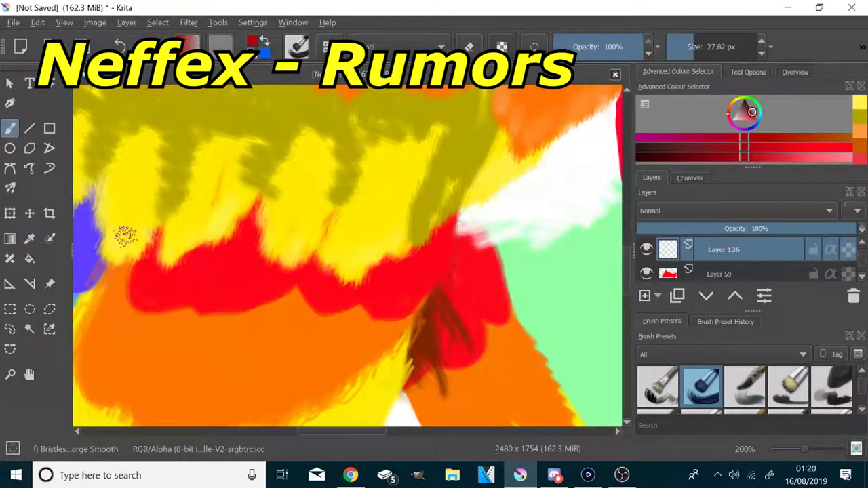
pyautogui.moveTo(125, 235)
pyautogui.mouseDown()
pyautogui.moveTo(165, 245)
pyautogui.moveTo(145, 264)
pyautogui.moveTo(190, 225)
pyautogui.moveTo(180, 224)
pyautogui.moveTo(312, 232)
pyautogui.moveTo(363, 251)
pyautogui.moveTo(336, 289)
pyautogui.moveTo(428, 251)
pyautogui.moveTo(435, 268)
pyautogui.moveTo(323, 297)
pyautogui.mouseUp()
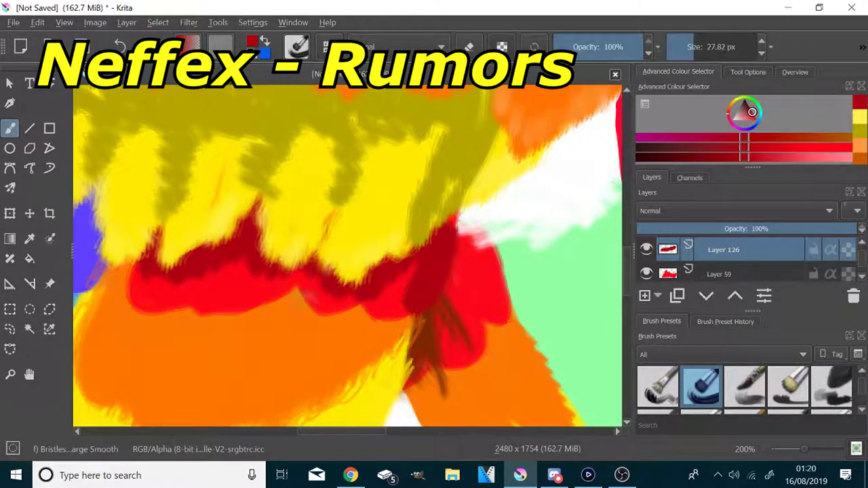
pyautogui.moveTo(194, 296)
pyautogui.mouseDown()
pyautogui.moveTo(196, 269)
pyautogui.moveTo(284, 261)
pyautogui.mouseUp()
# - Highlight the lower edge of the red feathers beneath the front wing in light pinkish red
pyautogui.click(821, 157)
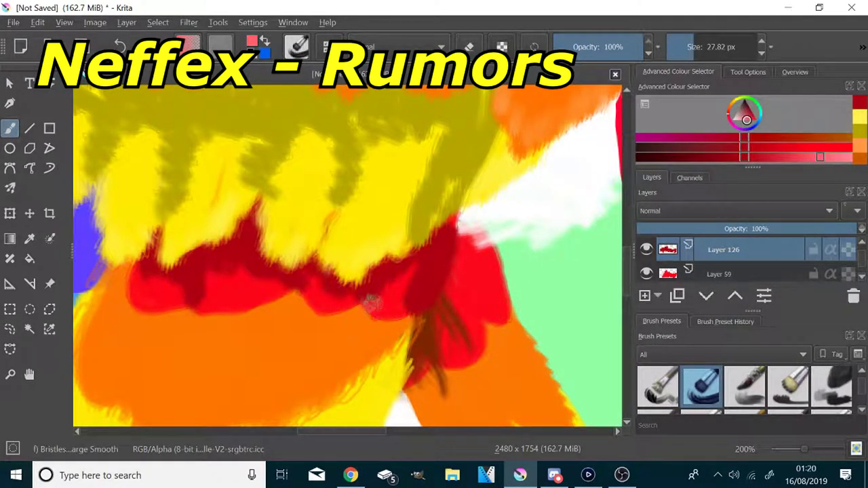
pyautogui.moveTo(371, 305); pyautogui.dragTo(408, 315)
pyautogui.moveTo(307, 296); pyautogui.dragTo(357, 302)
pyautogui.moveTo(196, 310)
pyautogui.mouseDown()
pyautogui.moveTo(284, 281)
pyautogui.moveTo(146, 316)
pyautogui.mouseUp()
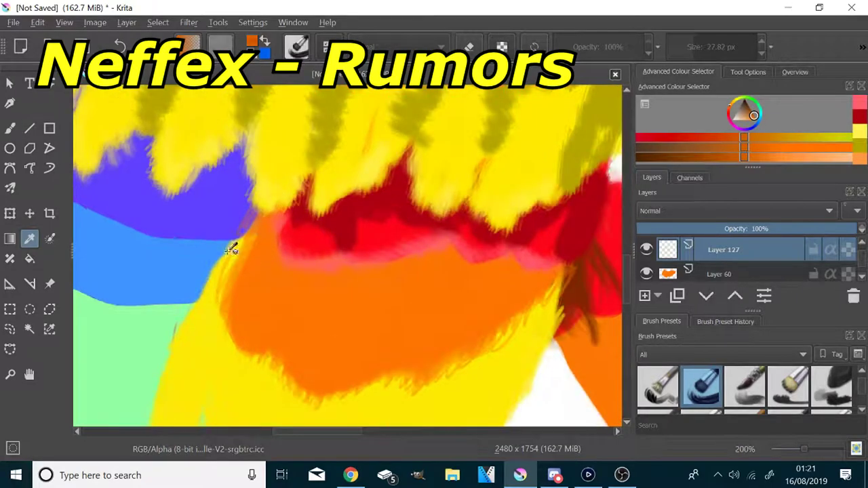
# - On the new layer above Layer 60, shade the lower orange feathers dark orange along the red edge with a smaller 14.24 px bristle brush
pyautogui.scroll(2, 232, 246)
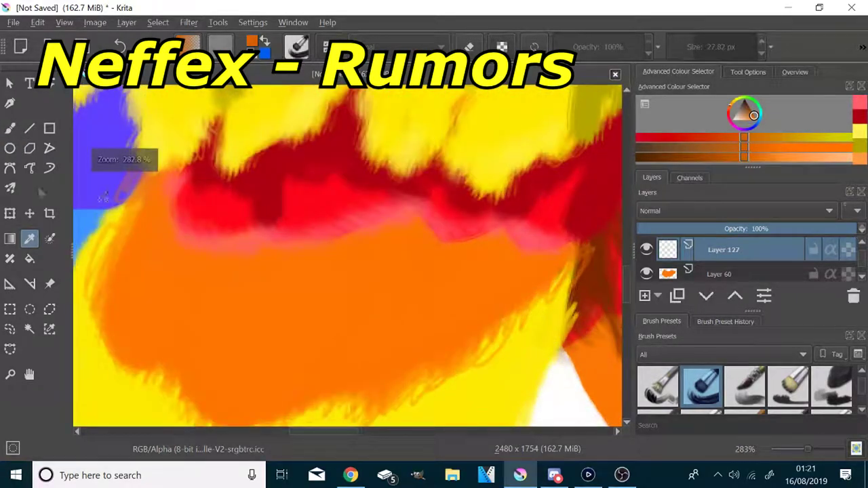
pyautogui.press('/')
pyautogui.scroll(-2, 769, 386)
pyautogui.click(701, 385)
pyautogui.click(692, 45)
pyautogui.moveTo(183, 191)
pyautogui.mouseDown()
pyautogui.moveTo(182, 232)
pyautogui.moveTo(267, 221)
pyautogui.moveTo(260, 224)
pyautogui.moveTo(330, 239)
pyautogui.mouseUp()
pyautogui.click(701, 51)
pyautogui.moveTo(701, 52); pyautogui.dragTo(703, 52)
pyautogui.moveTo(469, 251); pyautogui.dragTo(327, 250)
# - Paint dark orange streaks down the lower orange feathers and highlight their rounded edges light orange
pyautogui.moveTo(303, 342)
pyautogui.mouseDown()
pyautogui.moveTo(295, 304)
pyautogui.moveTo(300, 265)
pyautogui.mouseUp()
pyautogui.moveTo(193, 325)
pyautogui.mouseDown()
pyautogui.moveTo(204, 256)
pyautogui.moveTo(163, 207)
pyautogui.mouseUp()
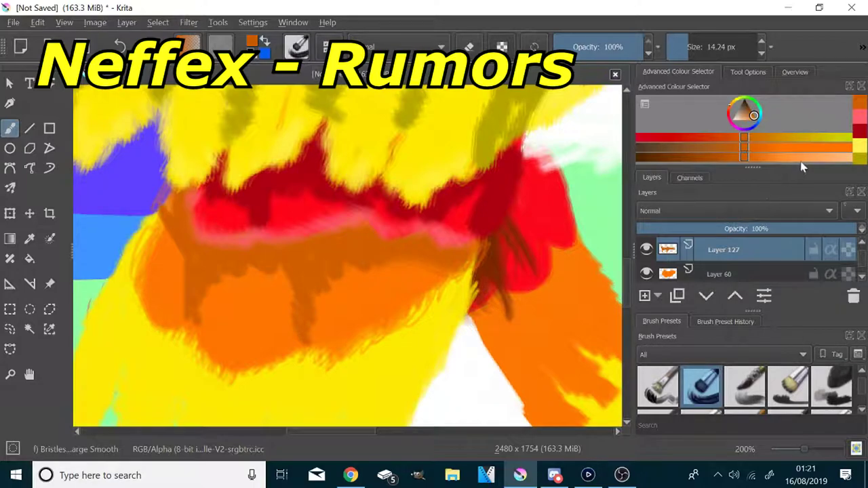
pyautogui.moveTo(451, 260); pyautogui.dragTo(402, 310)
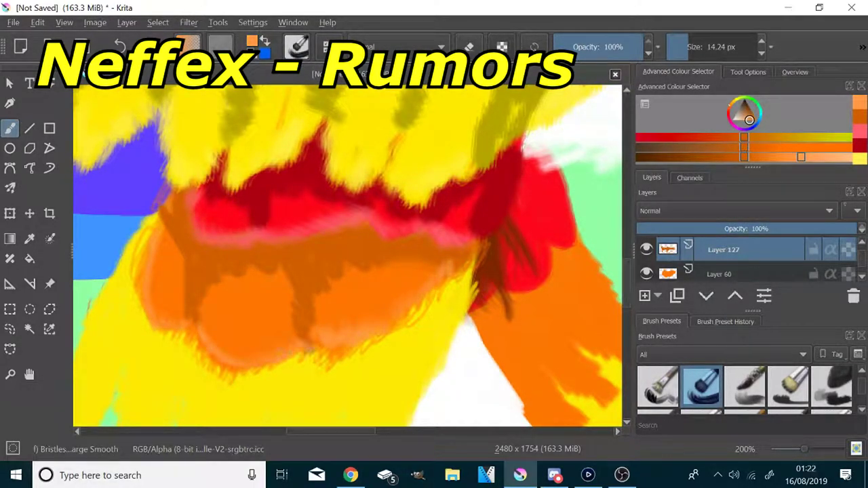
# - Add a layer above Layer 61 and shade the lower yellow feathers dark yellow along the orange edge with a 21.24 px brush
pyautogui.scroll(-1, 775, 266)
pyautogui.click(747, 274)
pyautogui.click(645, 296)
pyautogui.click(29, 239)
pyautogui.scroll(-2, 312, 273)
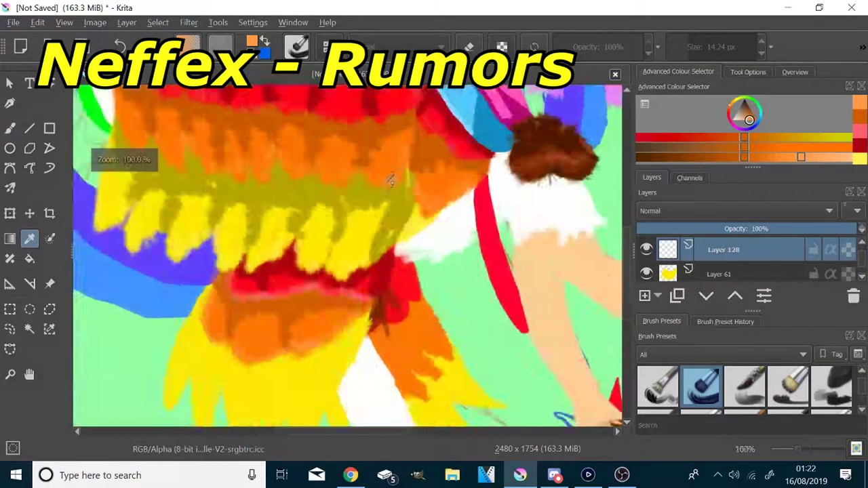
pyautogui.click(388, 177)
pyautogui.scroll(2, 245, 316)
pyautogui.press('b')
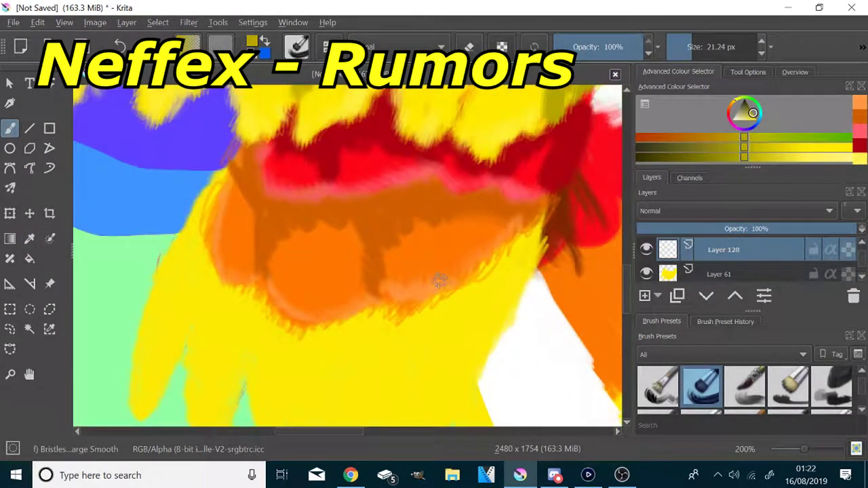
pyautogui.moveTo(207, 187); pyautogui.dragTo(278, 318)
pyautogui.moveTo(326, 332)
pyautogui.mouseDown()
pyautogui.moveTo(526, 278)
pyautogui.moveTo(454, 329)
pyautogui.moveTo(515, 292)
pyautogui.mouseUp()
# - Paint dark yellow streaks down the lower yellow feathers up to the orange edge and highlight the outermost feather light yellow
pyautogui.scroll(-4, 484, 278)
pyautogui.scroll(5, 479, 297)
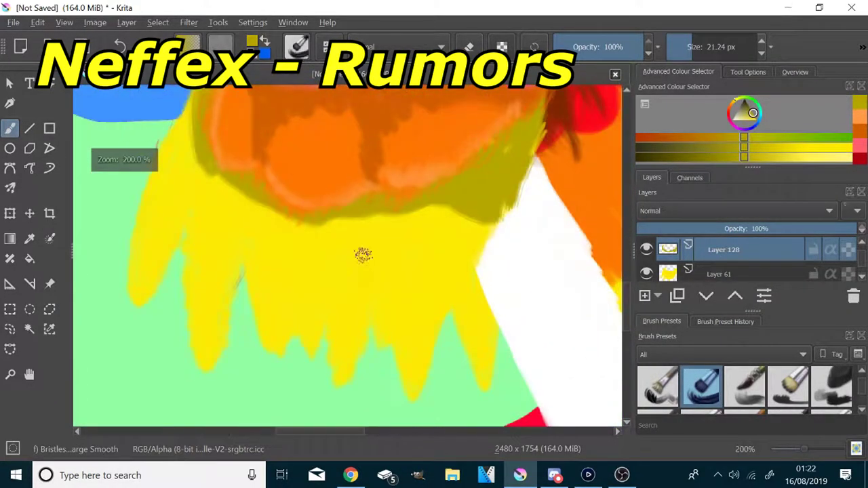
pyautogui.moveTo(384, 287); pyautogui.dragTo(379, 217)
pyautogui.moveTo(406, 389); pyautogui.dragTo(389, 291)
pyautogui.moveTo(329, 362); pyautogui.dragTo(315, 226)
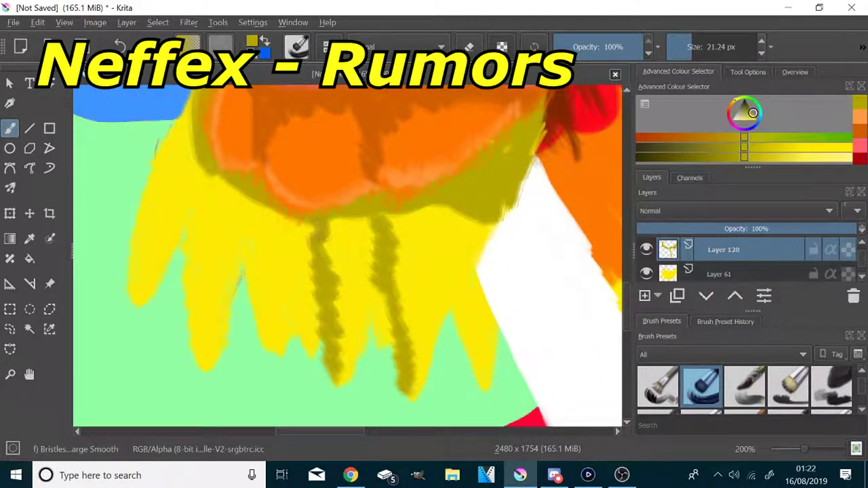
pyautogui.moveTo(275, 346); pyautogui.dragTo(309, 230)
pyautogui.moveTo(203, 366)
pyautogui.mouseDown()
pyautogui.moveTo(227, 319)
pyautogui.moveTo(250, 204)
pyautogui.mouseUp()
pyautogui.moveTo(136, 319)
pyautogui.mouseDown()
pyautogui.moveTo(169, 240)
pyautogui.moveTo(255, 203)
pyautogui.mouseUp()
pyautogui.moveTo(261, 238); pyautogui.dragTo(472, 211)
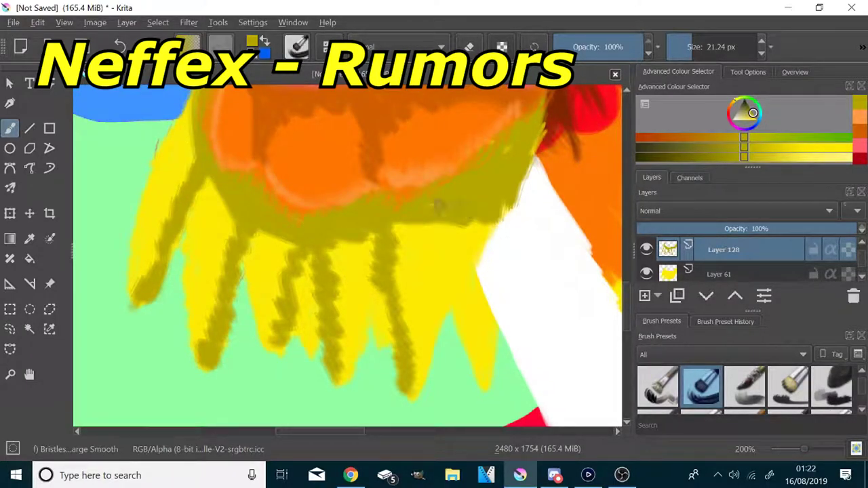
pyautogui.click(807, 157)
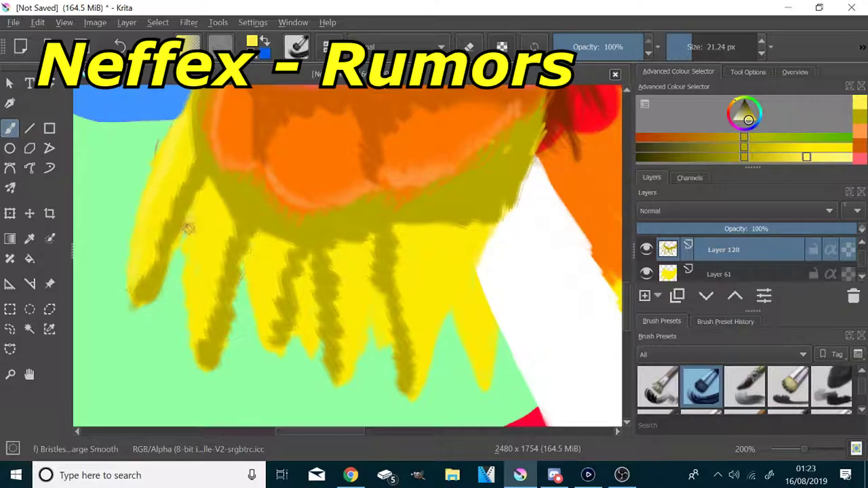
# - Brush bright yellow highlights along the hanging yellow feathers above the white leg
pyautogui.moveTo(494, 227); pyautogui.dragTo(413, 399)
pyautogui.scroll(-1, 679, 266)
# - Add a new layer above Layer 53, the red strip, and choose the Ink-2 Fineliner brush preset
pyautogui.click(647, 274)
pyautogui.click(647, 273)
pyautogui.click(719, 275)
pyautogui.scroll(-5, 441, 284)
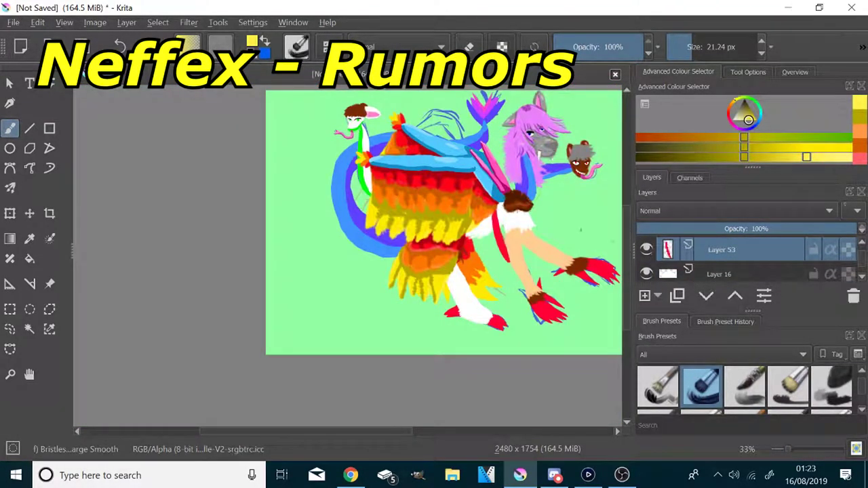
pyautogui.scroll(4, 520, 217)
pyautogui.click(649, 299)
pyautogui.scroll(3, 747, 385)
pyautogui.click(832, 387)
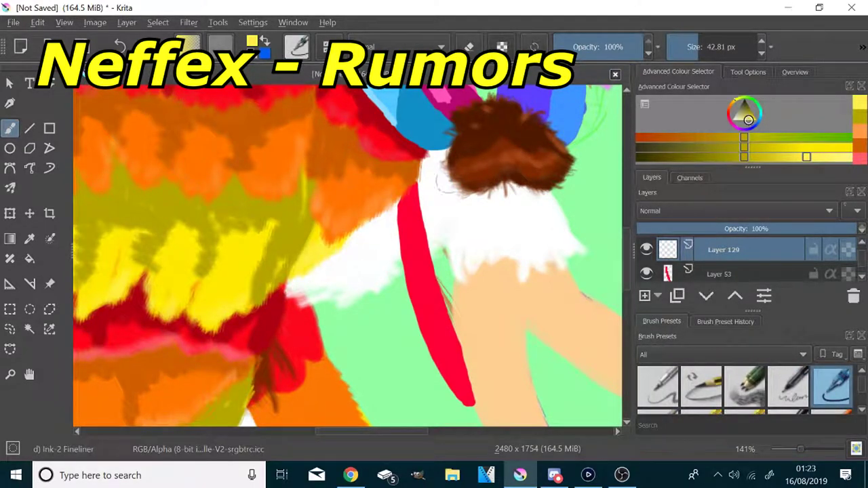
# - Sample the strip's red, darken it, and paint a shadow over the strip's upper end and inner edge beside the thigh
pyautogui.click(29, 239)
pyautogui.click(415, 241)
pyautogui.press('b')
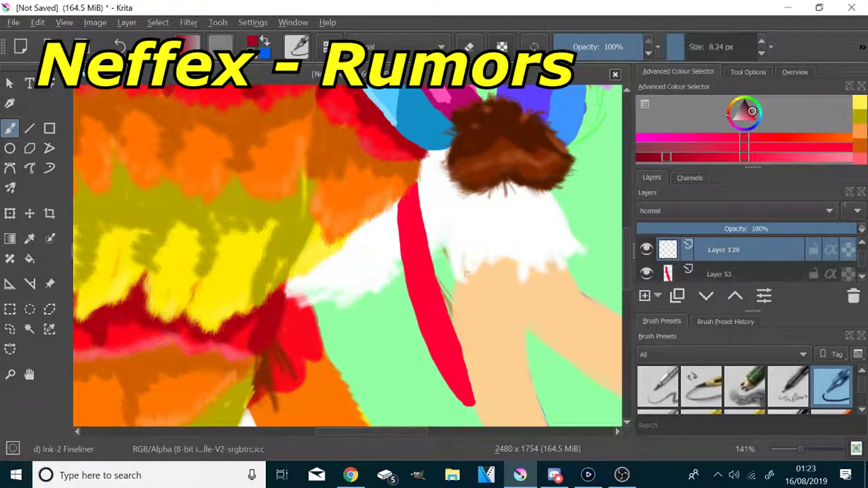
pyautogui.scroll(1, 468, 260)
pyautogui.moveTo(387, 146)
pyautogui.mouseDown()
pyautogui.moveTo(391, 181)
pyautogui.moveTo(392, 148)
pyautogui.moveTo(457, 332)
pyautogui.mouseUp()
pyautogui.click(689, 45)
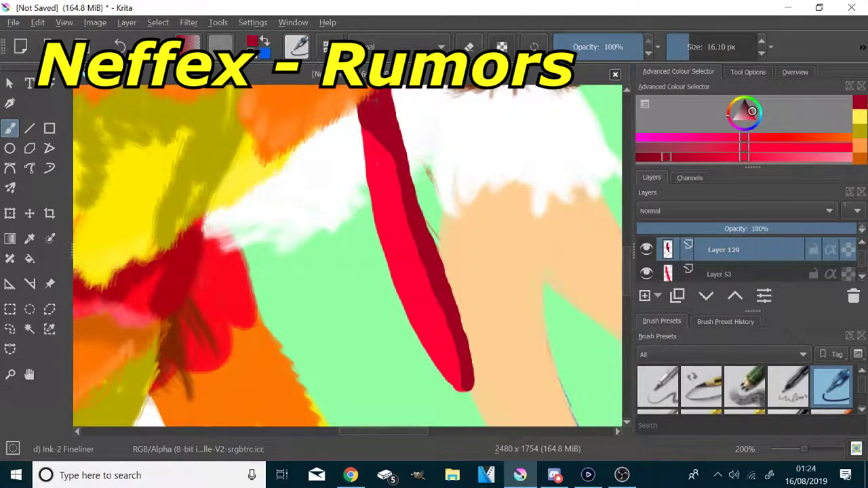
# - Paint a lighter pinkish-red highlight along the outer edge of the red strip with a 9.54 px brush, undoing unsuccessful strokes
pyautogui.click(789, 156)
pyautogui.click(676, 46)
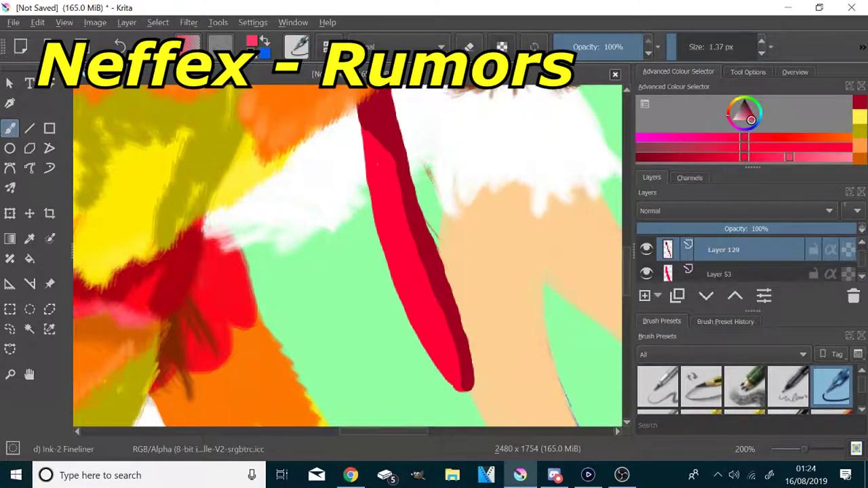
pyautogui.click(677, 54)
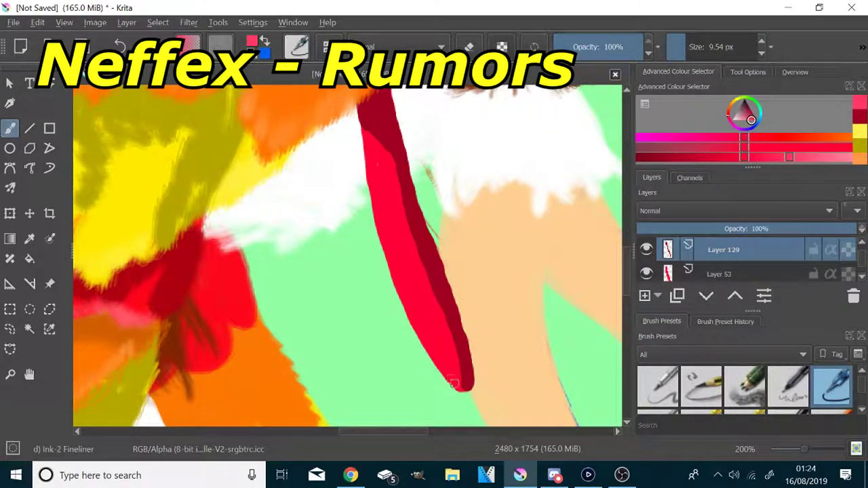
pyautogui.hotkey('ctrl', 'z')
pyautogui.hotkey('ctrl', 'z')
pyautogui.hotkey('ctrl', 'z')
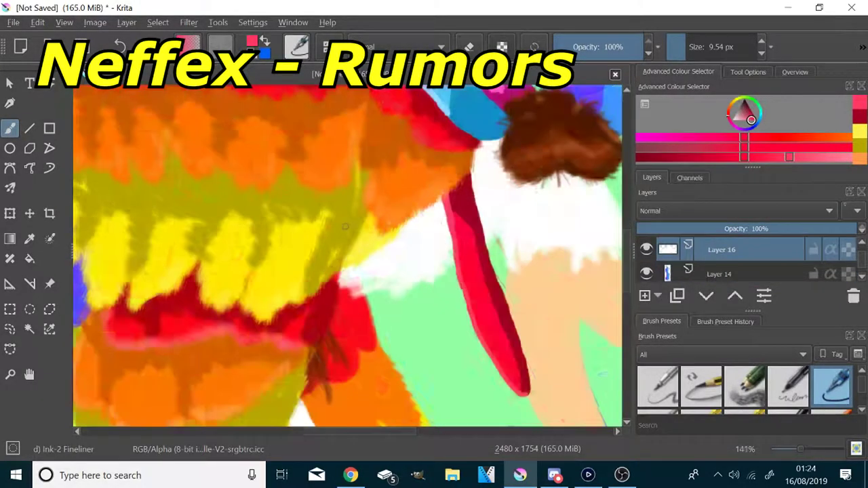
# - Set up the Bristles Large Smooth brush in light grey at 18.11 px for painting on Layer 16, the white fur
pyautogui.moveTo(346, 226); pyautogui.dragTo(260, 279)
pyautogui.scroll(-3, 746, 387)
pyautogui.click(702, 387)
pyautogui.moveTo(744, 113); pyautogui.dragTo(735, 114)
pyautogui.click(678, 47)
pyautogui.scroll(1, 446, 315)
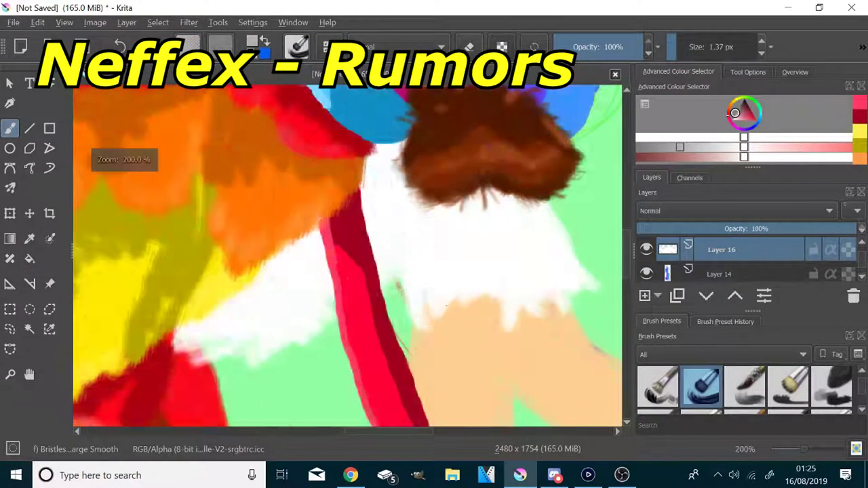
pyautogui.moveTo(446, 315); pyautogui.dragTo(468, 325)
pyautogui.click(691, 47)
# - Try shading the white fur directly on Layer 16 with light grey strokes and a short black mark
pyautogui.moveTo(393, 179)
pyautogui.mouseDown()
pyautogui.moveTo(405, 157)
pyautogui.moveTo(447, 211)
pyautogui.moveTo(563, 204)
pyautogui.moveTo(577, 292)
pyautogui.moveTo(564, 216)
pyautogui.moveTo(445, 300)
pyautogui.moveTo(523, 296)
pyautogui.moveTo(465, 278)
pyautogui.mouseUp()
pyautogui.moveTo(394, 244)
pyautogui.mouseDown()
pyautogui.moveTo(312, 308)
pyautogui.moveTo(299, 299)
pyautogui.moveTo(339, 251)
pyautogui.moveTo(235, 316)
pyautogui.moveTo(204, 353)
pyautogui.moveTo(271, 309)
pyautogui.mouseUp()
pyautogui.moveTo(327, 338); pyautogui.dragTo(261, 368)
pyautogui.moveTo(260, 368)
pyautogui.mouseDown()
pyautogui.moveTo(334, 334)
pyautogui.moveTo(353, 308)
pyautogui.mouseUp()
pyautogui.moveTo(737, 118); pyautogui.dragTo(741, 99)
pyautogui.moveTo(298, 285)
pyautogui.mouseDown()
pyautogui.moveTo(319, 302)
pyautogui.moveTo(309, 323)
pyautogui.mouseUp()
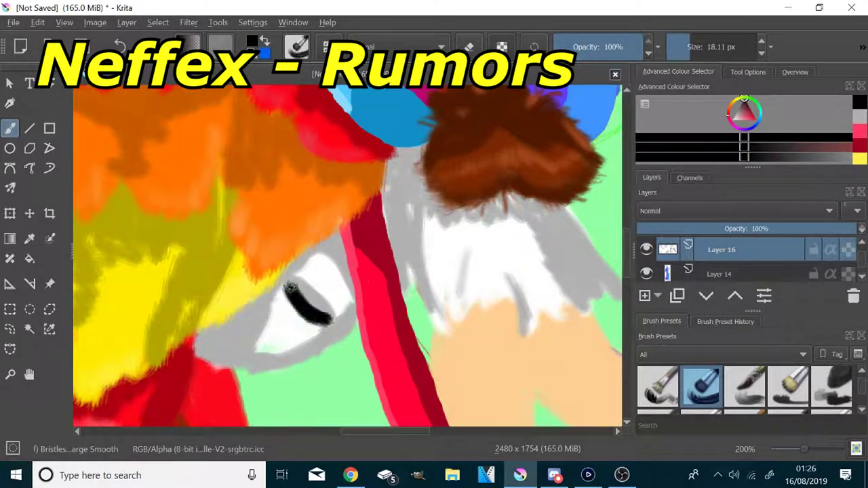
pyautogui.scroll(-2, 291, 246)
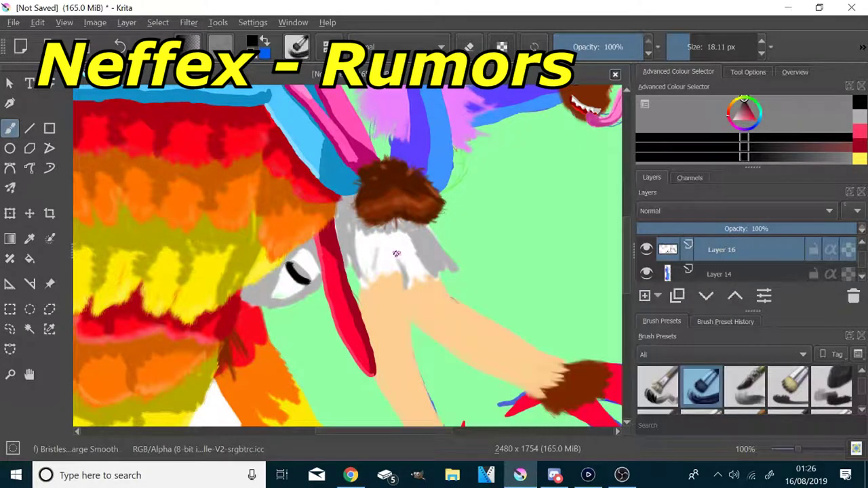
# - Undo all the grey and black strokes painted on the white fur
pyautogui.hotkey('ctrl', 'z')
pyautogui.hotkey('ctrl', 'z')
pyautogui.hotkey('ctrl', 'z')
pyautogui.hotkey('ctrl', 'z')
pyautogui.hotkey('ctrl', 'z')
pyautogui.hotkey('ctrl', 'z')
pyautogui.hotkey('ctrl', 'z')
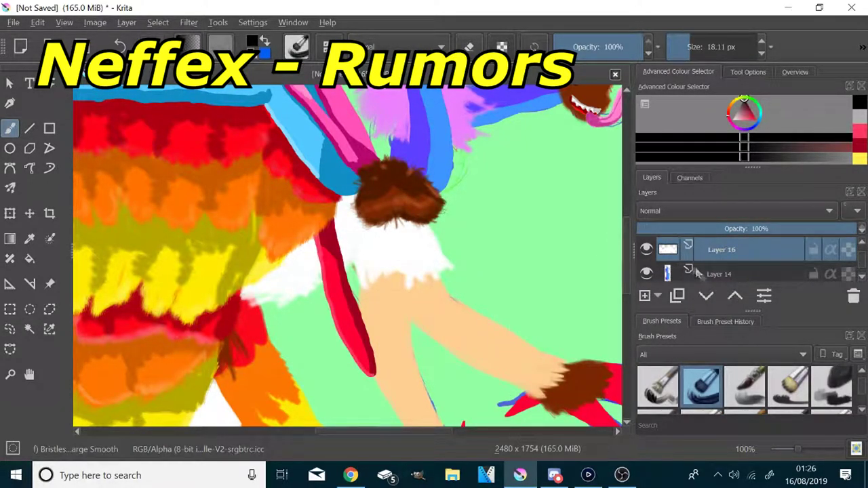
# - Add a new layer above Layer 16 and choose a medium grey as the painting colour
pyautogui.click(644, 296)
pyautogui.scroll(1, 296, 234)
pyautogui.click(733, 122)
pyautogui.click(686, 147)
pyautogui.moveTo(687, 151); pyautogui.dragTo(655, 148)
# - Paint grey shading around the white fur's outer edges and below the brown tuft, with a few grey streaks inside
pyautogui.moveTo(471, 291)
pyautogui.mouseDown()
pyautogui.moveTo(461, 224)
pyautogui.moveTo(504, 301)
pyautogui.moveTo(513, 285)
pyautogui.mouseUp()
pyautogui.moveTo(370, 185)
pyautogui.mouseDown()
pyautogui.moveTo(377, 214)
pyautogui.moveTo(423, 232)
pyautogui.moveTo(447, 227)
pyautogui.mouseUp()
pyautogui.moveTo(376, 232); pyautogui.dragTo(388, 292)
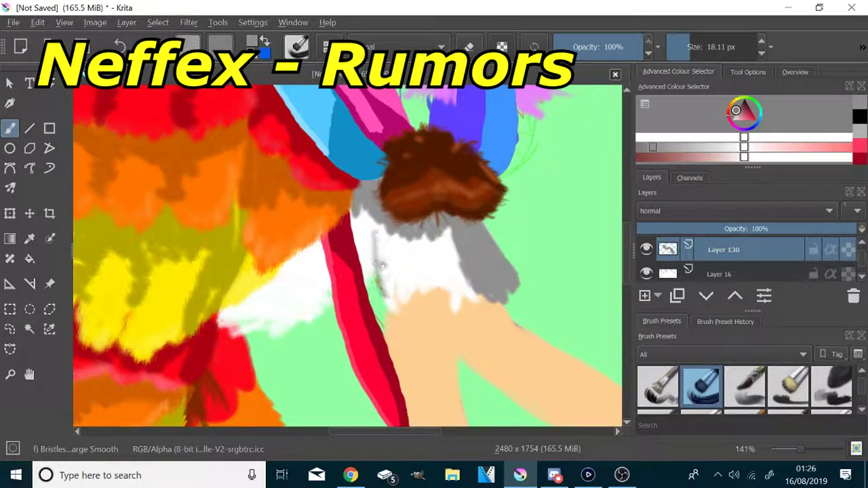
pyautogui.moveTo(358, 208); pyautogui.dragTo(377, 274)
pyautogui.moveTo(292, 279)
pyautogui.mouseDown()
pyautogui.moveTo(310, 304)
pyautogui.moveTo(221, 325)
pyautogui.moveTo(323, 243)
pyautogui.mouseUp()
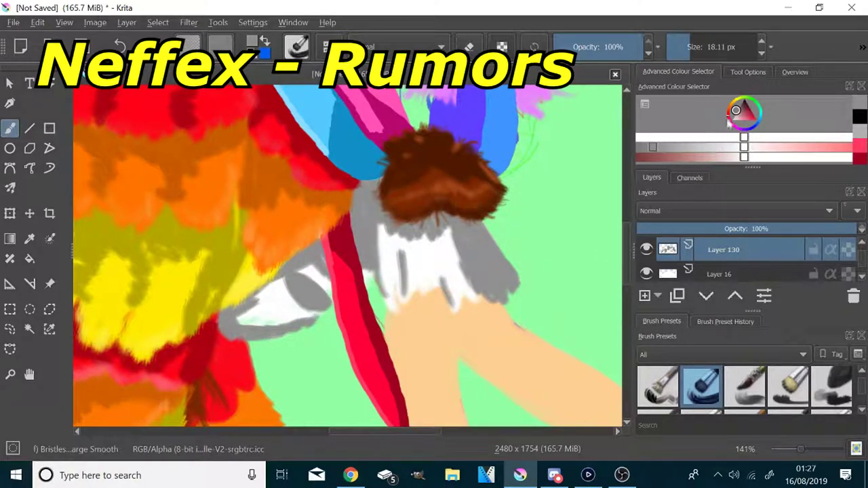
# - On Layer 14, sample the neck's violet, darken it to deep blue, and set the Ink-2 Fineliner brush to 8.03 px
pyautogui.click(730, 127)
pyautogui.moveTo(647, 251)
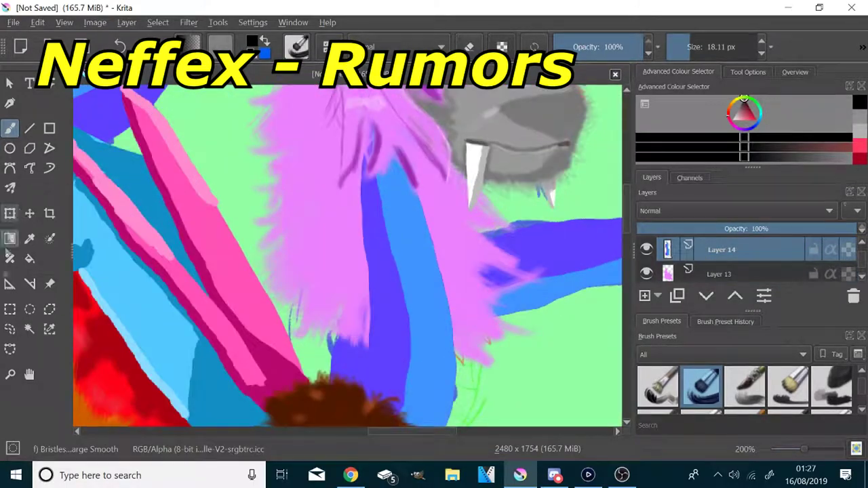
pyautogui.click(30, 239)
pyautogui.click(378, 243)
pyautogui.click(9, 129)
pyautogui.scroll(3, 787, 388)
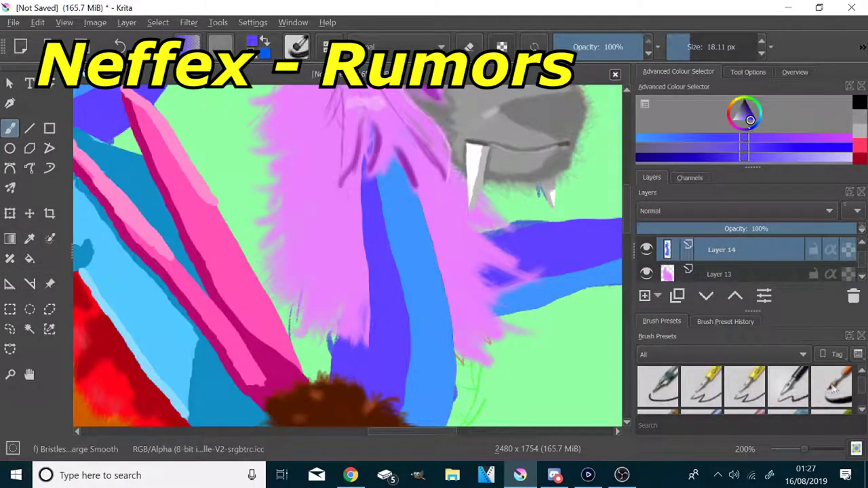
pyautogui.click(832, 387)
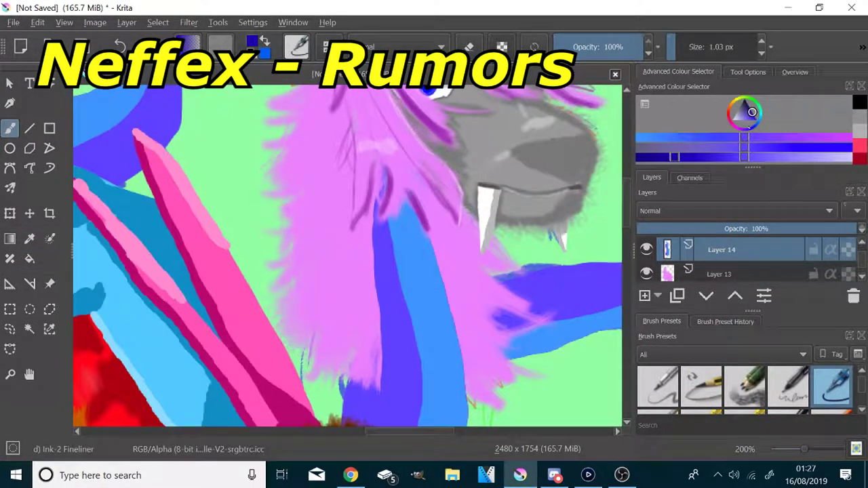
pyautogui.click(762, 42)
pyautogui.scroll(2, 372, 148)
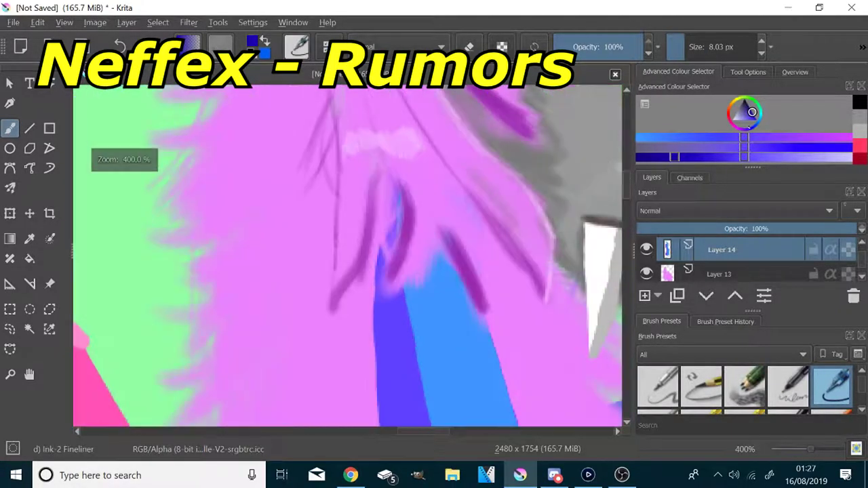
# - Paint deep blue shadows on the neck's violet side, below the mane and above the brown tuft
pyautogui.moveTo(398, 180)
pyautogui.mouseDown()
pyautogui.moveTo(380, 257)
pyautogui.moveTo(382, 315)
pyautogui.moveTo(397, 325)
pyautogui.moveTo(376, 333)
pyautogui.mouseUp()
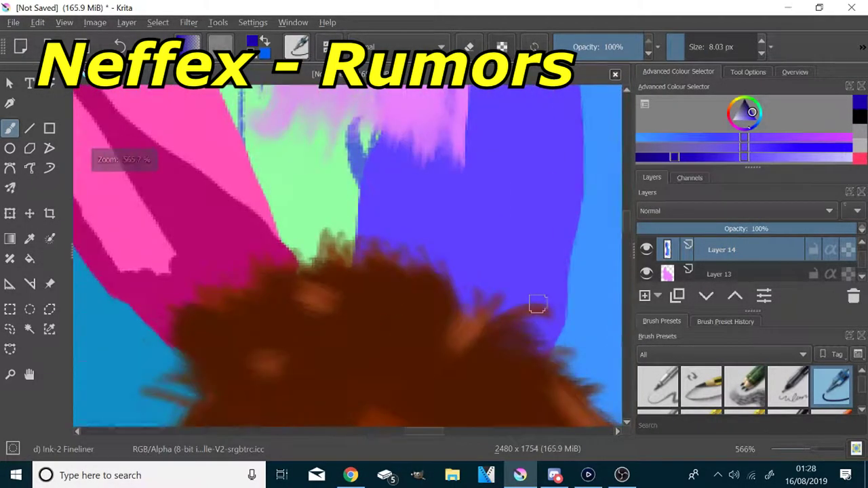
pyautogui.moveTo(536, 299)
pyautogui.mouseDown()
pyautogui.moveTo(525, 341)
pyautogui.moveTo(465, 298)
pyautogui.moveTo(556, 340)
pyautogui.mouseUp()
pyautogui.moveTo(460, 242)
pyautogui.mouseDown()
pyautogui.moveTo(590, 162)
pyautogui.moveTo(575, 238)
pyautogui.moveTo(576, 141)
pyautogui.moveTo(581, 154)
pyautogui.moveTo(527, 243)
pyautogui.moveTo(545, 221)
pyautogui.mouseUp()
pyautogui.hotkey('ctrl', 'z')
pyautogui.scroll(3, 546, 179)
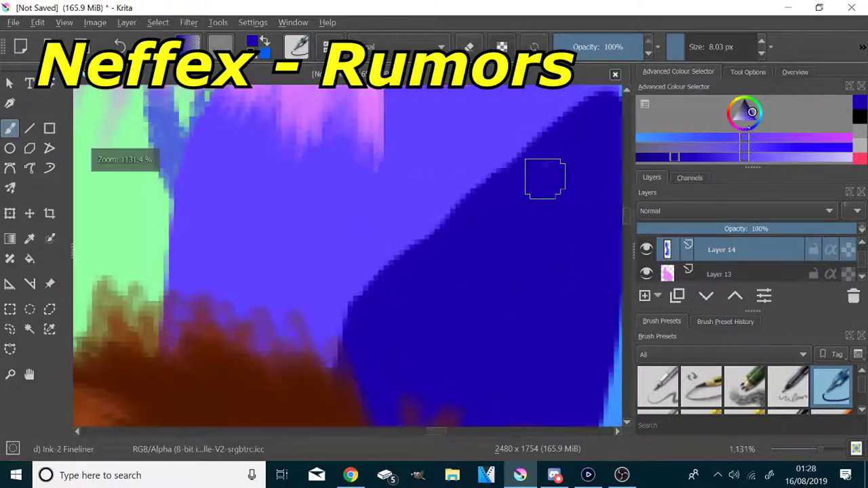
pyautogui.moveTo(545, 176); pyautogui.dragTo(407, 258)
pyautogui.scroll(-5, 389, 334)
# - Paint a light violet highlight down the outer edge of the neck's violet side with a 3.37 px brush
pyautogui.click(797, 158)
pyautogui.click(677, 46)
pyautogui.moveTo(369, 146); pyautogui.dragTo(369, 261)
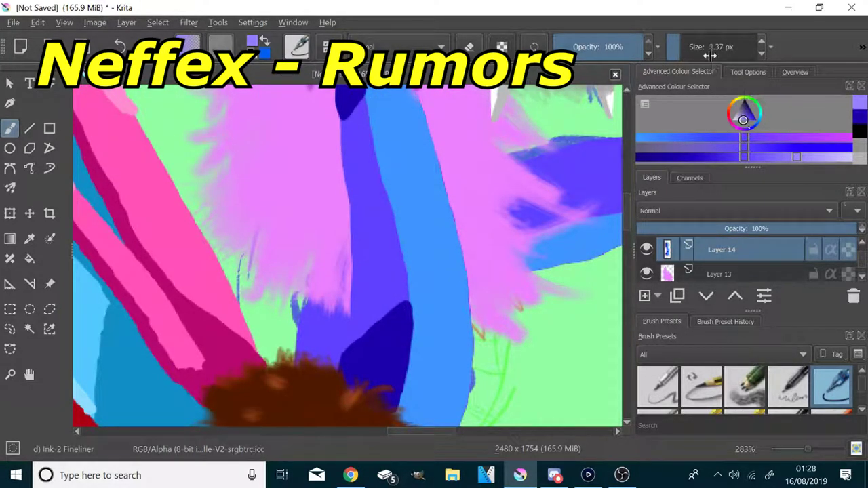
pyautogui.click(710, 54)
pyautogui.scroll(1, 374, 176)
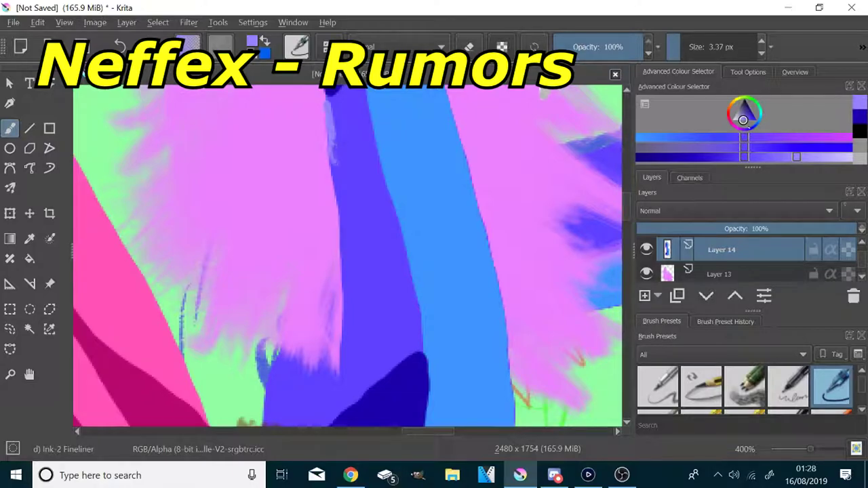
pyautogui.moveTo(343, 203)
pyautogui.mouseDown()
pyautogui.moveTo(354, 316)
pyautogui.moveTo(350, 373)
pyautogui.mouseUp()
pyautogui.hotkey('ctrl', 'z')
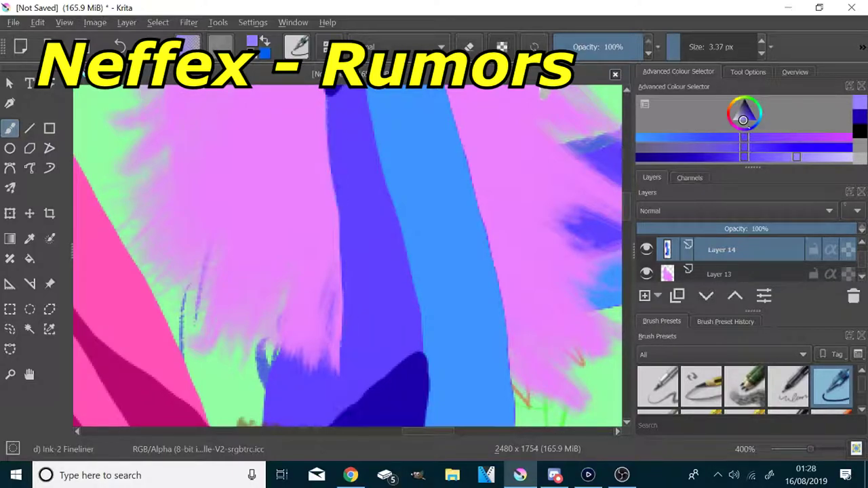
pyautogui.moveTo(349, 278); pyautogui.dragTo(346, 410)
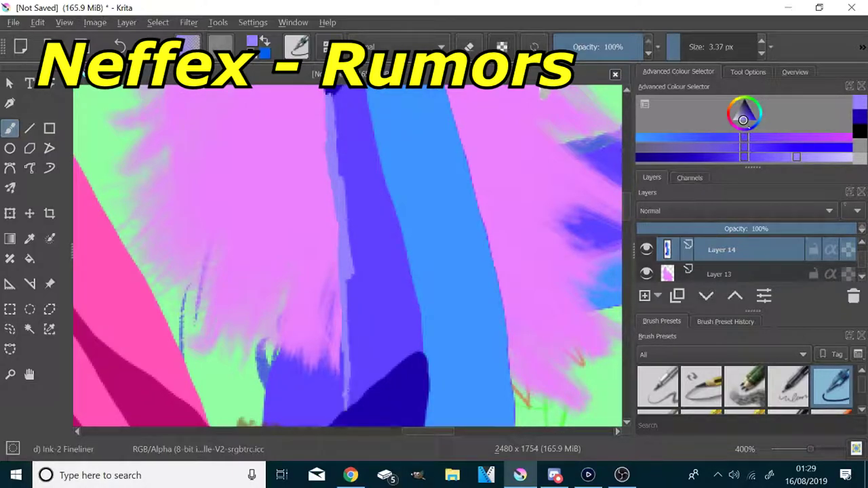
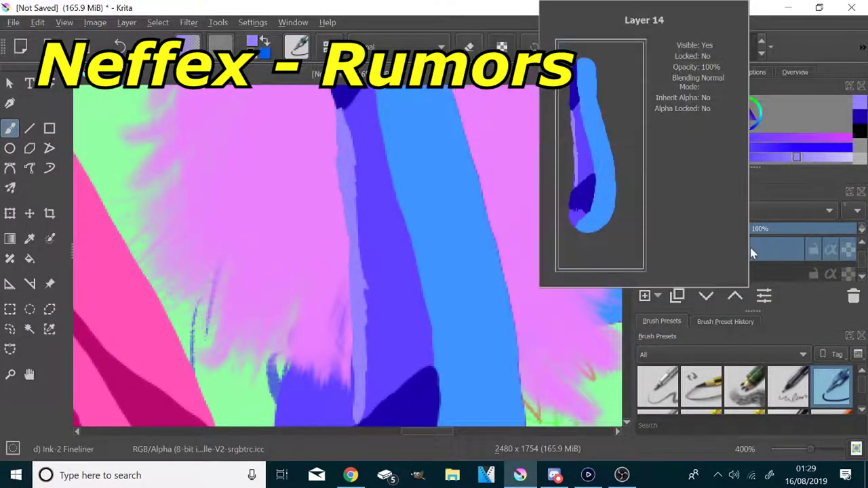
# - Sample the neck's bright blue, darken the colour, and set the brush size to 10.97 px
pyautogui.scroll(-1, 521, 318)
pyautogui.click(30, 239)
pyautogui.click(474, 194)
pyautogui.click(684, 157)
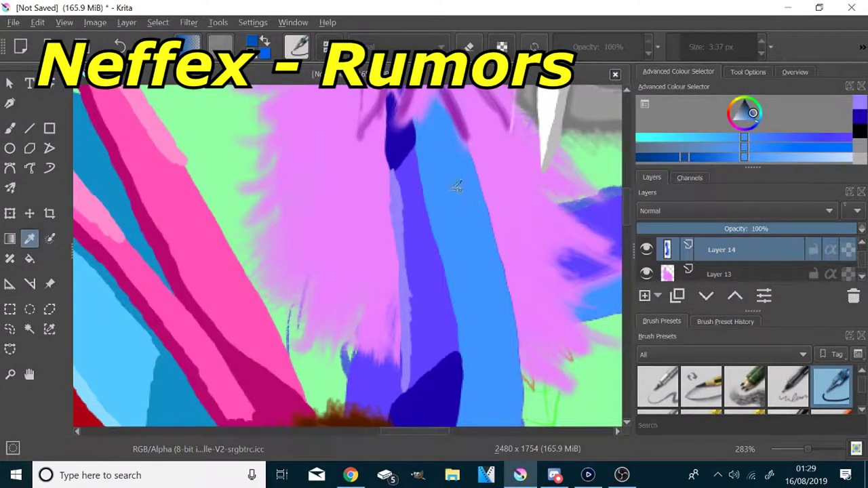
pyautogui.scroll(1, 469, 136)
pyautogui.click(10, 129)
pyautogui.scroll(-1, 177, 306)
pyautogui.moveTo(692, 51); pyautogui.dragTo(688, 49)
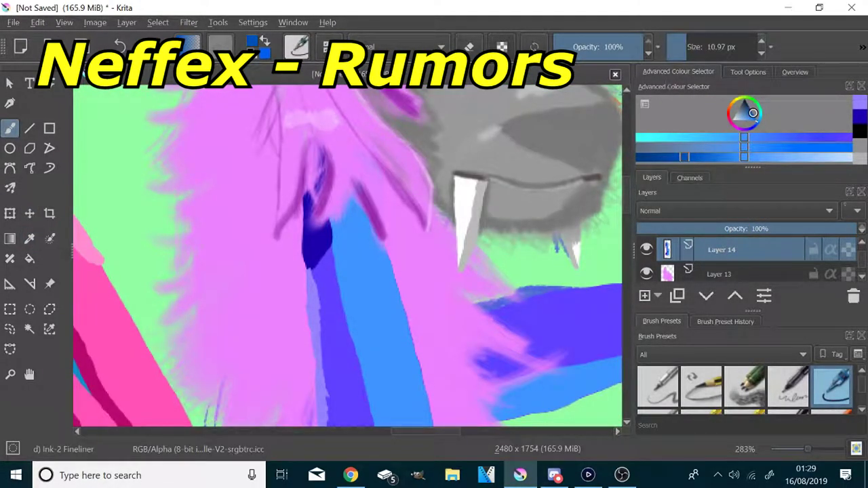
# - Paint dark blue shadows at the upper and lower ends of the neck's bright blue side
pyautogui.moveTo(369, 234)
pyautogui.mouseDown()
pyautogui.moveTo(339, 234)
pyautogui.moveTo(376, 240)
pyautogui.moveTo(376, 387)
pyautogui.moveTo(341, 319)
pyautogui.moveTo(386, 336)
pyautogui.moveTo(370, 353)
pyautogui.mouseUp()
pyautogui.scroll(-2, 353, 235)
pyautogui.scroll(2, 378, 417)
# - Paint a light blue highlight along the bright blue side of the neck, beside the violet boundary
pyautogui.click(787, 158)
pyautogui.scroll(-1, 282, 393)
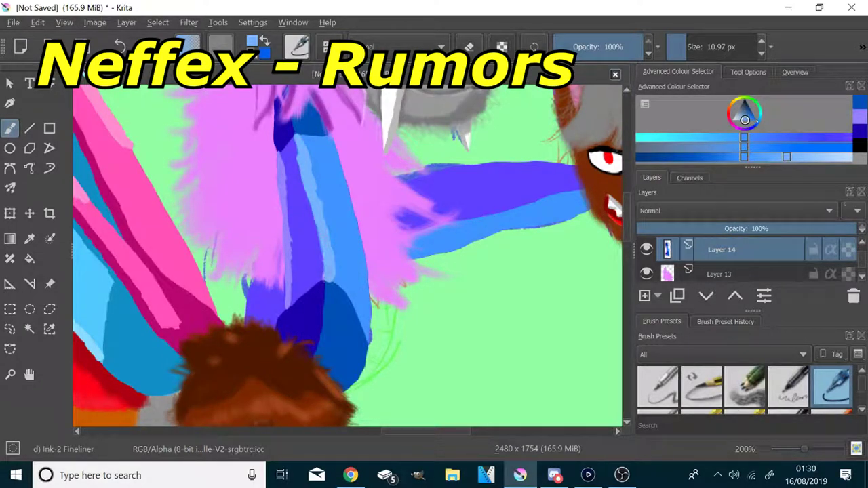
pyautogui.moveTo(327, 275); pyautogui.dragTo(297, 141)
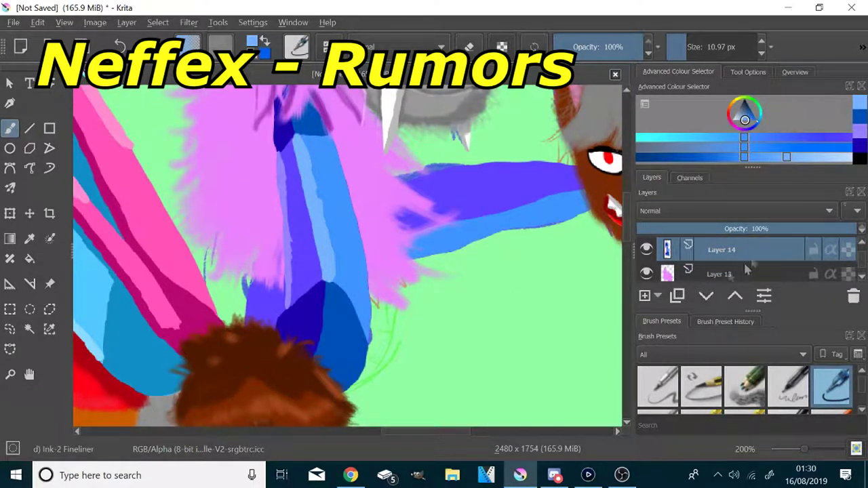
# - On a new layer above Layer 14, draw thin dark blue lines across the neck's blue side with a 2.00 px brush
pyautogui.click(657, 157)
pyautogui.scroll(2, 299, 137)
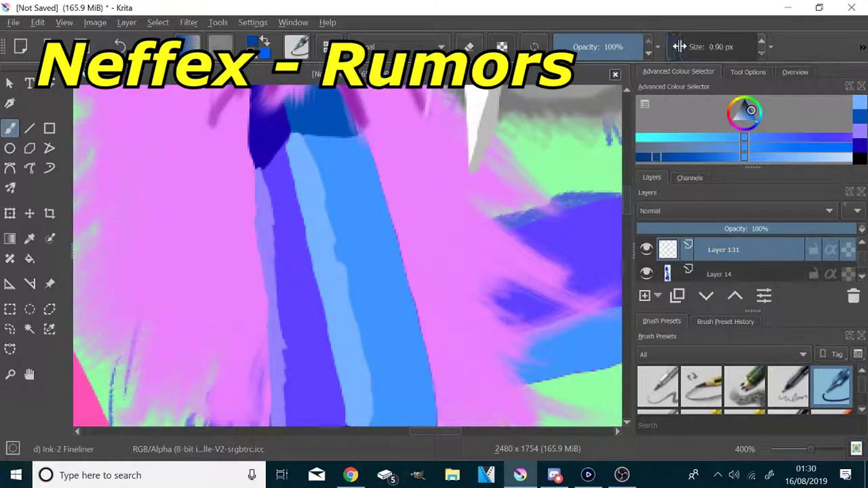
pyautogui.moveTo(291, 134); pyautogui.dragTo(300, 134)
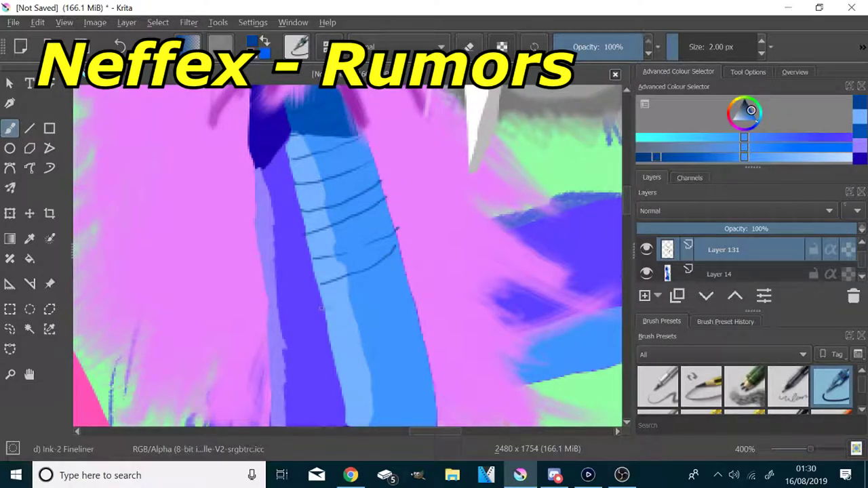
pyautogui.moveTo(389, 313); pyautogui.dragTo(410, 296)
pyautogui.scroll(-3, 414, 278)
pyautogui.scroll(3, 414, 380)
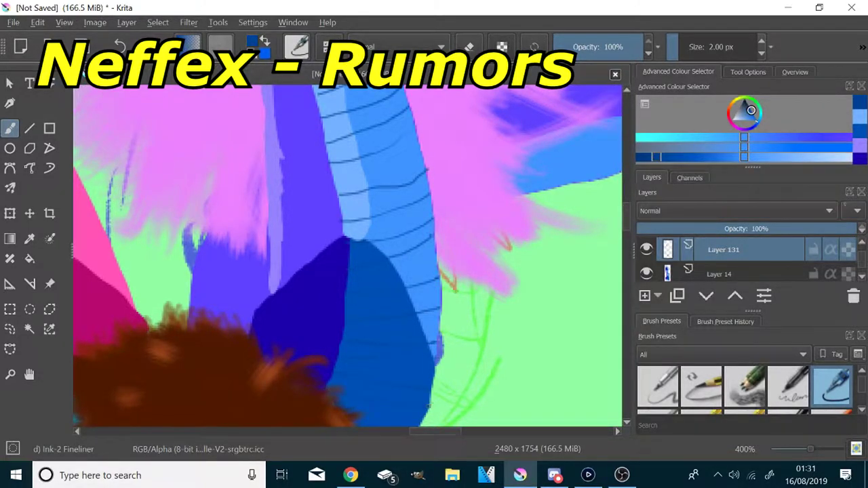
pyautogui.scroll(-2, 413, 278)
pyautogui.scroll(6, 410, 377)
pyautogui.scroll(-4, 251, 135)
pyautogui.scroll(3, 210, 116)
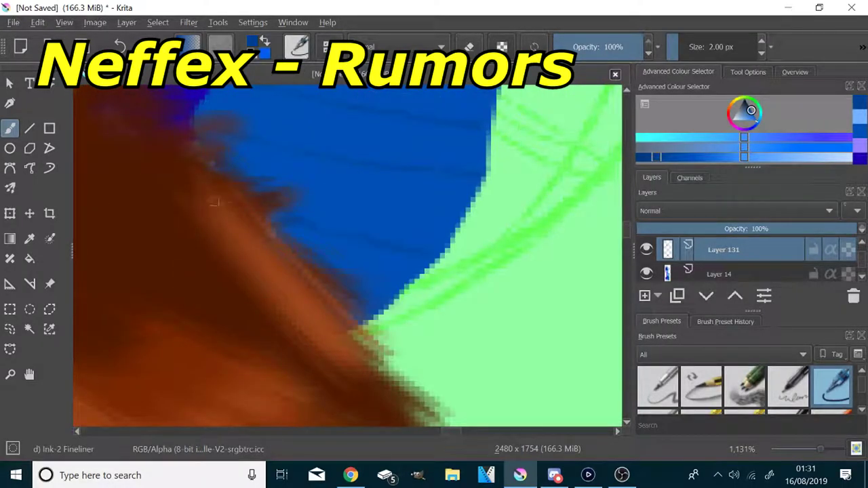
pyautogui.scroll(-7, 418, 254)
pyautogui.scroll(7, 393, 141)
pyautogui.scroll(-7, 466, 272)
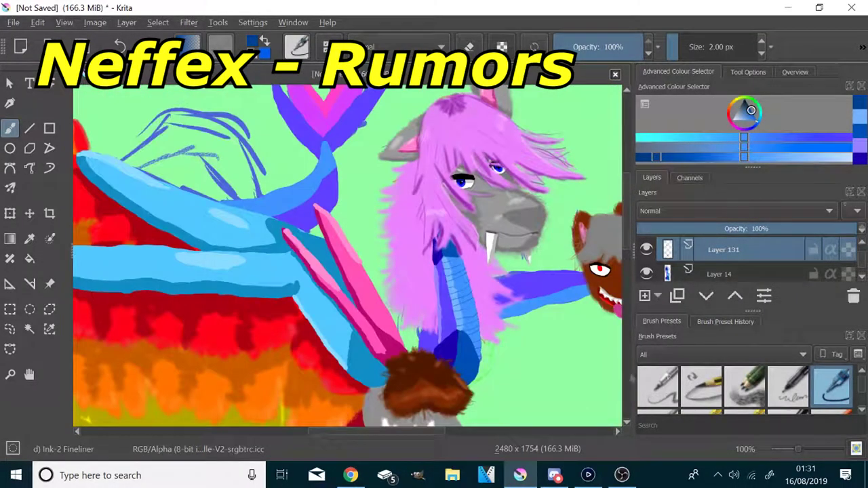
# - Add a new layer above Layer 13, the mane, and sample the dark purple from its hair strands
pyautogui.scroll(-1, 767, 272)
pyautogui.click(768, 271)
pyautogui.click(645, 297)
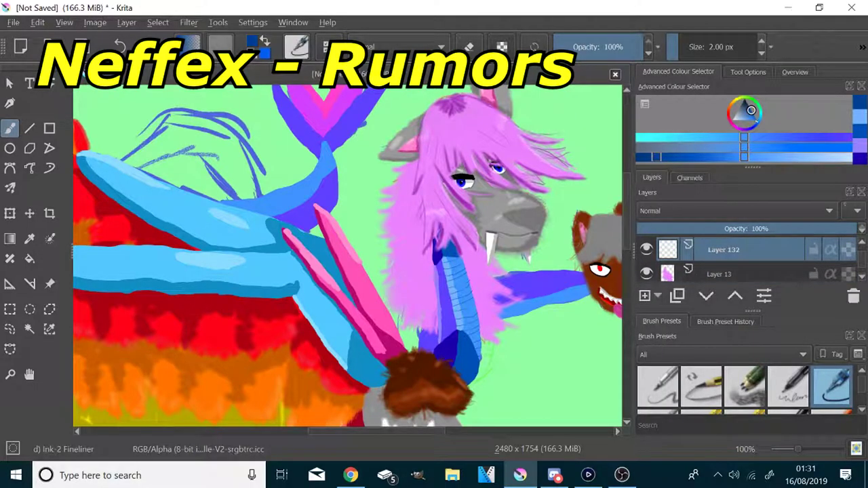
pyautogui.click(30, 239)
pyautogui.scroll(9, 438, 149)
pyautogui.click(378, 221)
pyautogui.scroll(-7, 407, 237)
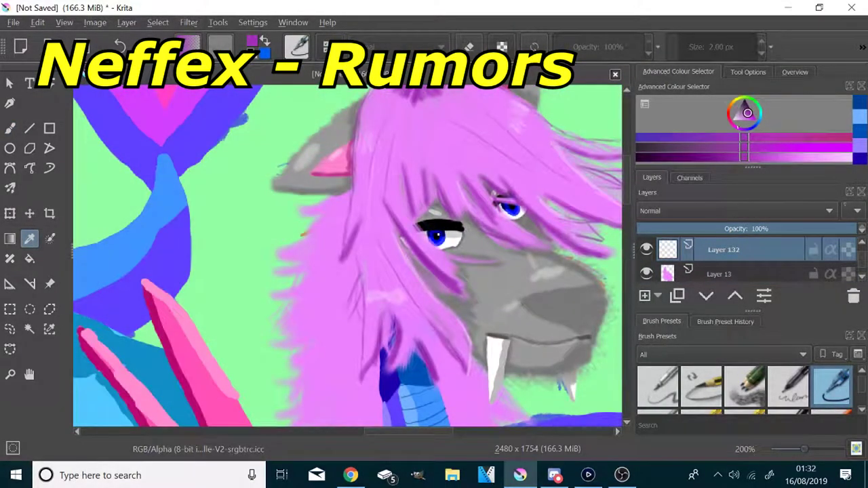
# - Paint dark purple shadows down the mane on both sides of the neck with the Bristles Large Smooth brush at 18.11 px
pyautogui.click(10, 128)
pyautogui.scroll(-3, 740, 390)
pyautogui.click(702, 387)
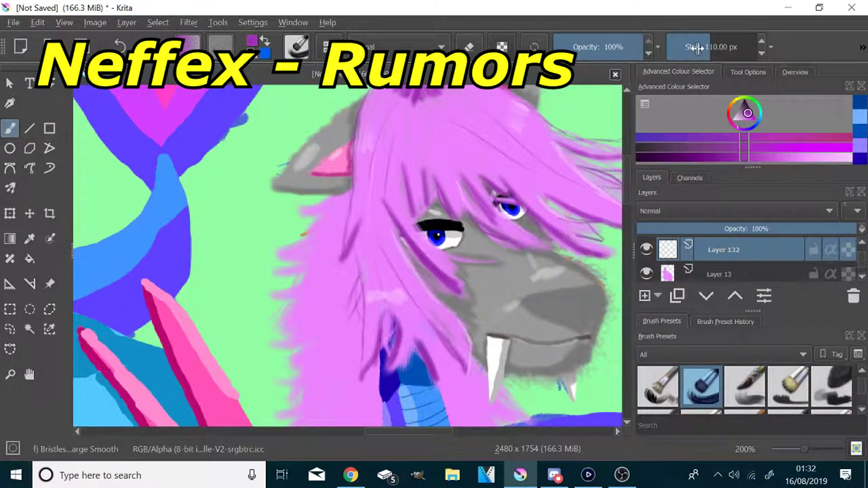
pyautogui.click(690, 48)
pyautogui.scroll(-3, 427, 306)
pyautogui.scroll(2, 418, 325)
pyautogui.scroll(-1, 417, 271)
pyautogui.scroll(1, 420, 312)
pyautogui.moveTo(373, 160); pyautogui.dragTo(404, 407)
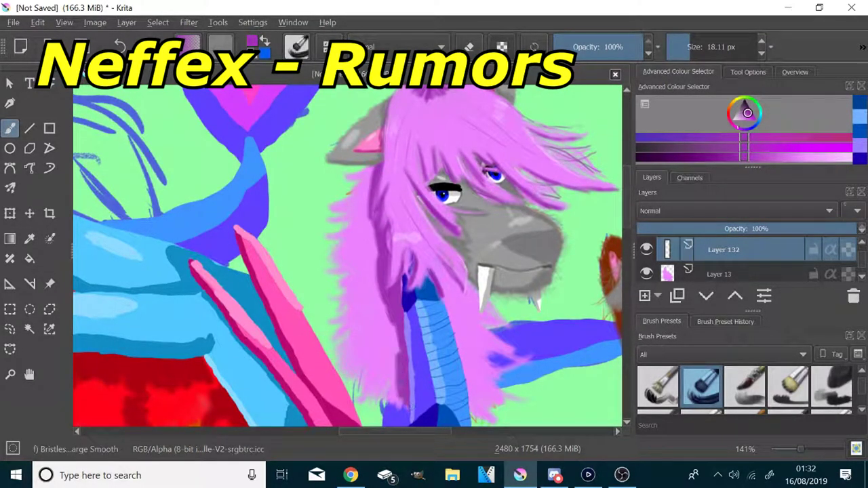
pyautogui.moveTo(388, 300); pyautogui.dragTo(403, 406)
pyautogui.moveTo(469, 274)
pyautogui.mouseDown()
pyautogui.moveTo(458, 316)
pyautogui.moveTo(483, 419)
pyautogui.mouseUp()
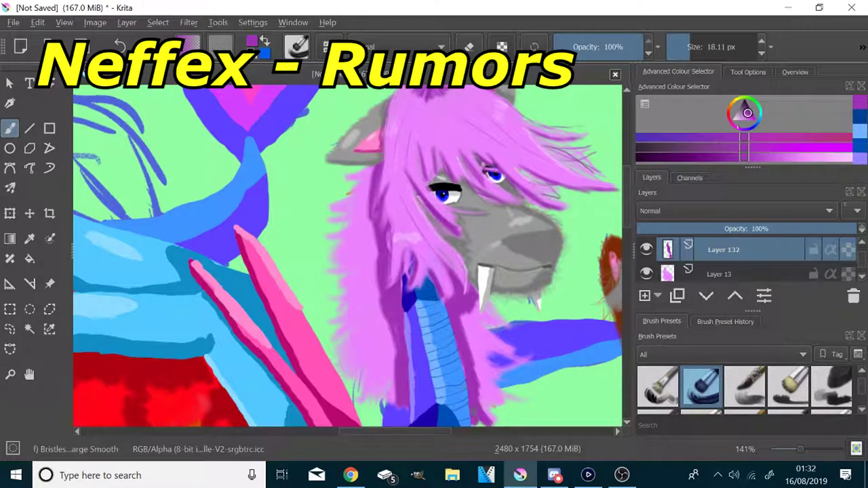
# - Draw dark purple hair strands along the mane's outer edges on both sides with a 9.54 px brush
pyautogui.scroll(2, 490, 407)
pyautogui.click(686, 47)
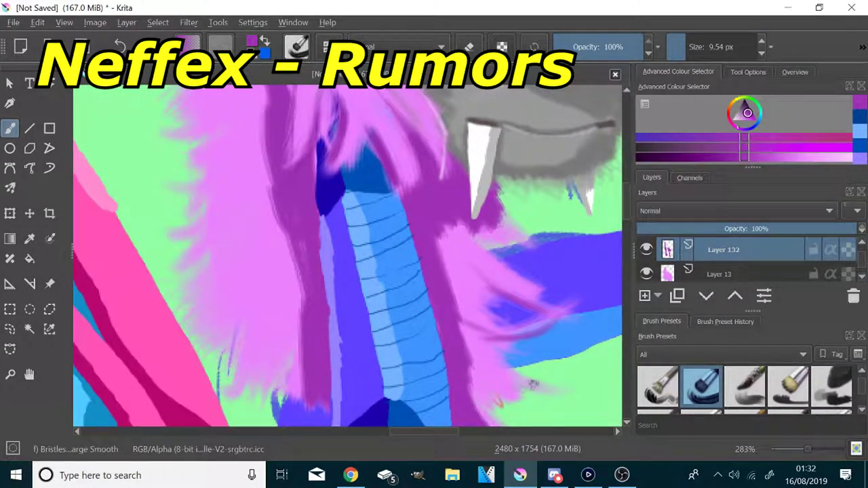
pyautogui.moveTo(529, 386); pyautogui.dragTo(474, 366)
pyautogui.moveTo(235, 390); pyautogui.dragTo(286, 354)
pyautogui.moveTo(212, 348); pyautogui.dragTo(249, 304)
pyautogui.scroll(-4, 251, 243)
pyautogui.scroll(4, 230, 201)
pyautogui.scroll(1, 271, 176)
pyautogui.moveTo(415, 209)
pyautogui.mouseDown()
pyautogui.moveTo(335, 237)
pyautogui.moveTo(326, 216)
pyautogui.moveTo(318, 242)
pyautogui.mouseUp()
pyautogui.moveTo(374, 331); pyautogui.dragTo(274, 317)
pyautogui.scroll(-4, 256, 286)
pyautogui.scroll(3, 250, 336)
pyautogui.moveTo(355, 326); pyautogui.dragTo(292, 355)
pyautogui.moveTo(315, 283); pyautogui.dragTo(264, 281)
pyautogui.moveTo(325, 249); pyautogui.dragTo(280, 247)
pyautogui.scroll(-2, 263, 187)
pyautogui.scroll(1, 319, 315)
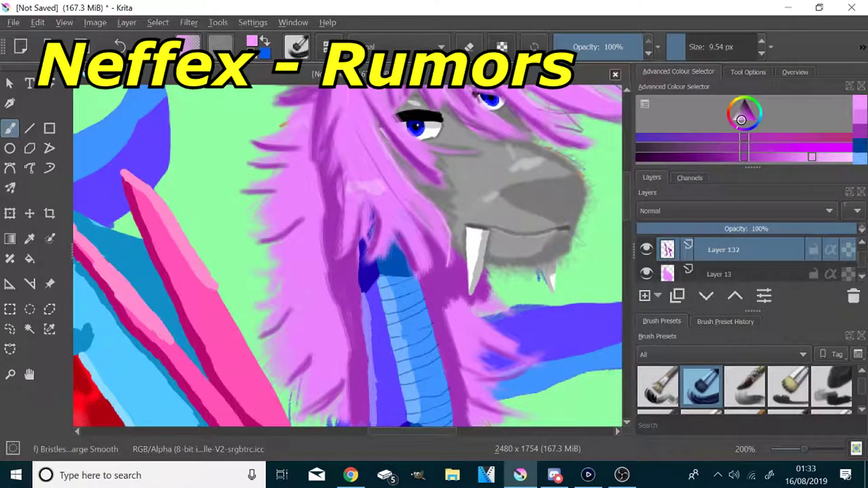
# - Sample the mane's pink, switch to a lighter tint and paint zigzag highlights across the mane behind the neck
pyautogui.click(29, 239)
pyautogui.click(283, 211)
pyautogui.click(798, 157)
pyautogui.click(10, 128)
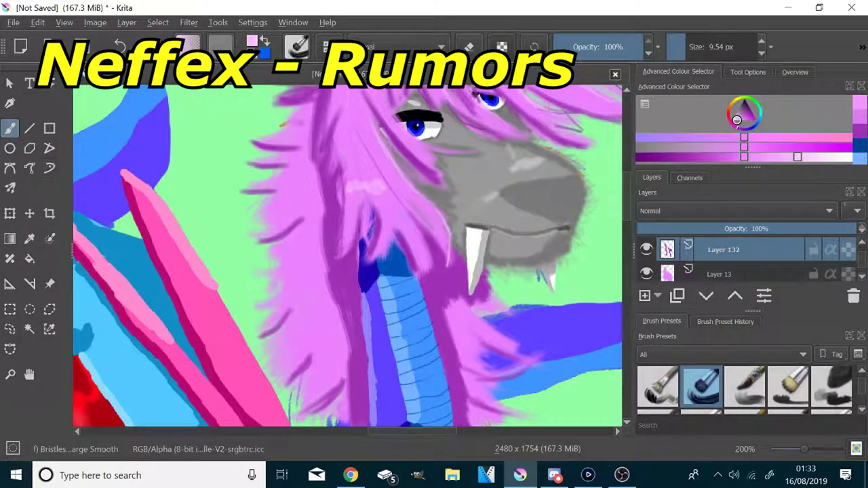
pyautogui.moveTo(293, 125); pyautogui.dragTo(312, 124)
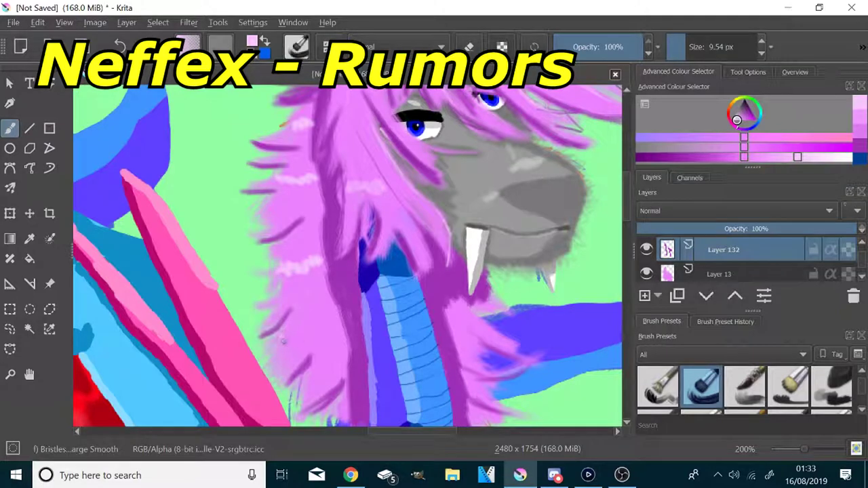
pyautogui.moveTo(283, 340); pyautogui.dragTo(334, 320)
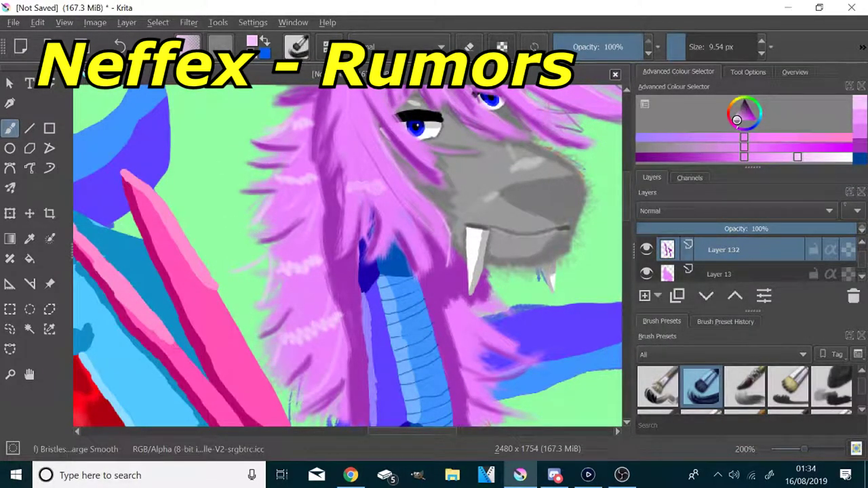
# - Add more light pink highlight strokes to the mane's lower part and its strands around the neck
pyautogui.scroll(1, 271, 377)
pyautogui.moveTo(272, 377); pyautogui.dragTo(93, 324)
pyautogui.moveTo(380, 239); pyautogui.dragTo(488, 296)
pyautogui.moveTo(397, 315)
pyautogui.mouseDown()
pyautogui.moveTo(410, 318)
pyautogui.moveTo(483, 277)
pyautogui.mouseUp()
pyautogui.moveTo(403, 392); pyautogui.dragTo(388, 318)
pyautogui.scroll(2, 389, 382)
pyautogui.moveTo(389, 270); pyautogui.dragTo(377, 253)
pyautogui.scroll(-7, 339, 207)
pyautogui.scroll(2, 281, 113)
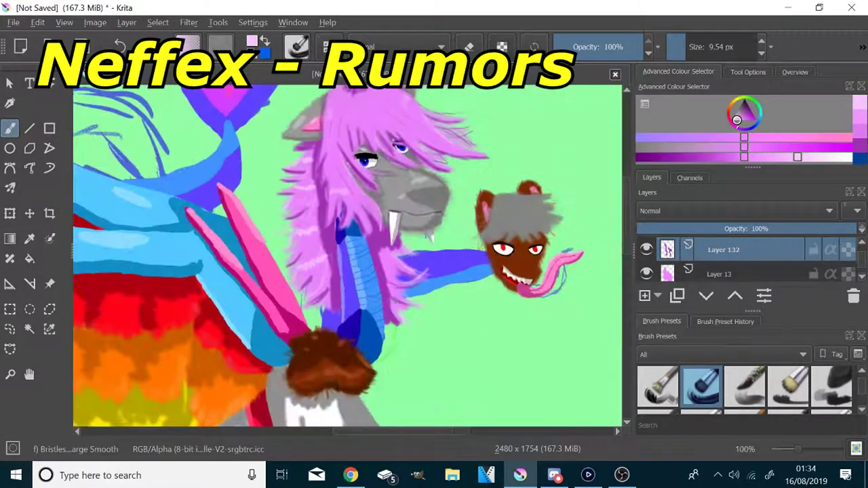
# - Try brown shading on the tan front leg with the Charcoal pencil large and Chalk Soft brushes
pyautogui.scroll(-3, 707, 268)
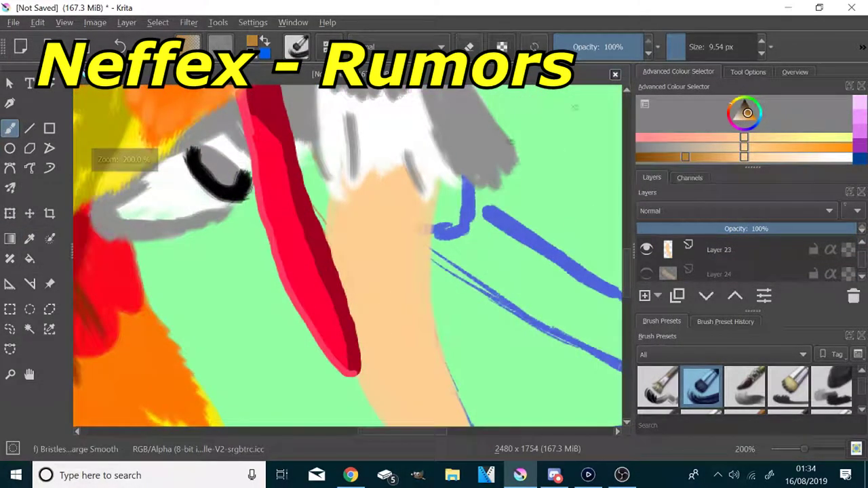
pyautogui.moveTo(711, 47); pyautogui.dragTo(718, 46)
pyautogui.scroll(-5, 774, 388)
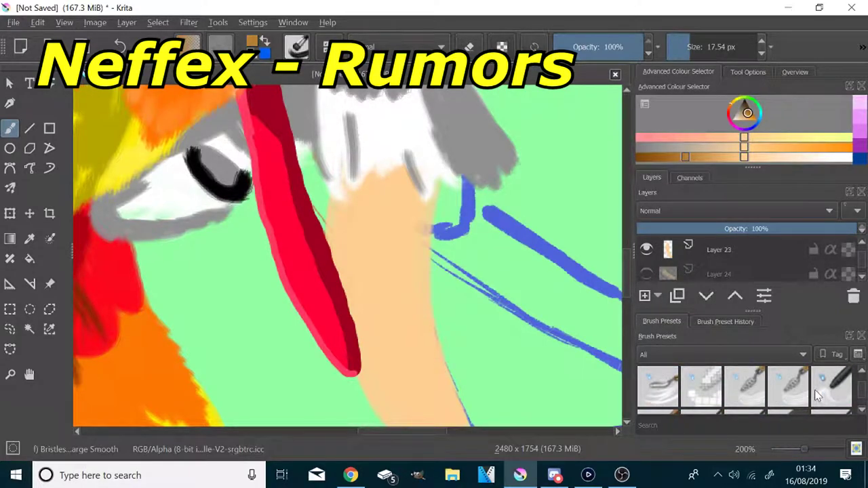
pyautogui.click(789, 387)
pyautogui.scroll(1, 293, 265)
pyautogui.moveTo(453, 128)
pyautogui.mouseDown()
pyautogui.moveTo(473, 182)
pyautogui.moveTo(352, 193)
pyautogui.moveTo(349, 207)
pyautogui.mouseUp()
pyautogui.hotkey('ctrl', 'z')
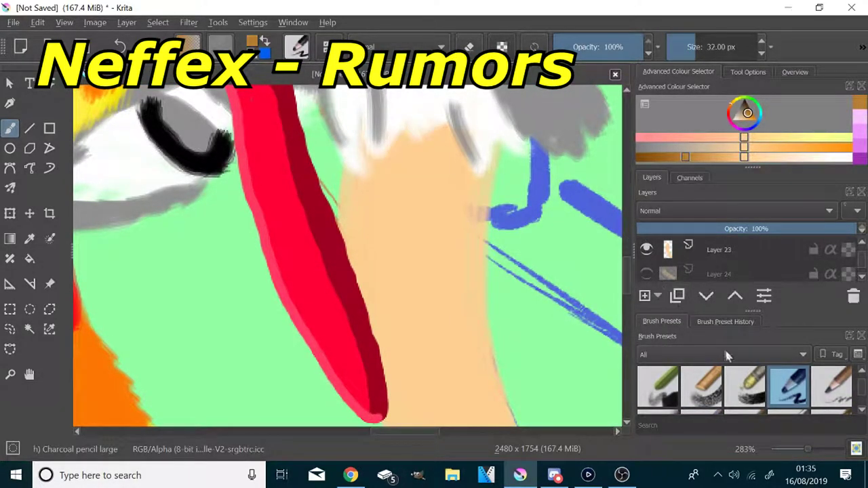
pyautogui.click(745, 387)
pyautogui.moveTo(441, 101)
pyautogui.mouseDown()
pyautogui.moveTo(407, 204)
pyautogui.moveTo(391, 349)
pyautogui.moveTo(425, 170)
pyautogui.mouseUp()
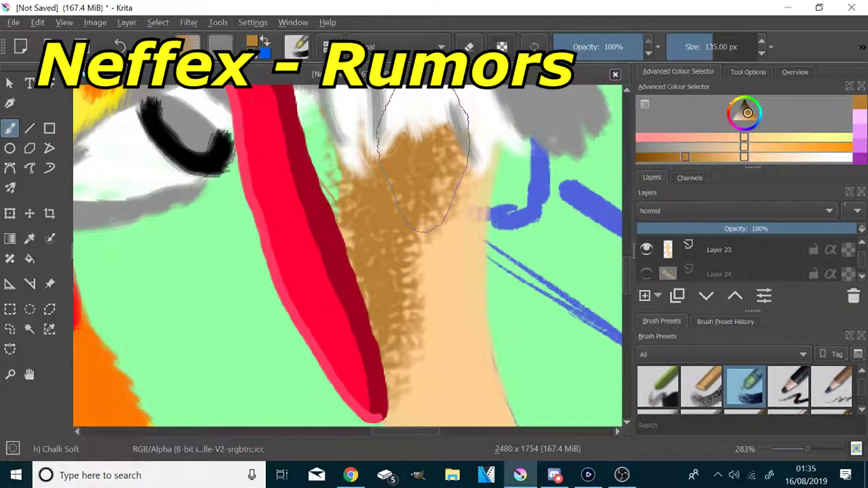
pyautogui.hotkey('ctrl', 'z')
# - Try the leg's brown shading with the Chalk Details and Dry Textured Creases brushes
pyautogui.click(658, 387)
pyautogui.moveTo(468, 139)
pyautogui.mouseDown()
pyautogui.moveTo(361, 197)
pyautogui.moveTo(406, 201)
pyautogui.moveTo(470, 146)
pyautogui.moveTo(380, 272)
pyautogui.moveTo(390, 404)
pyautogui.mouseUp()
pyautogui.hotkey('ctrl', 'z')
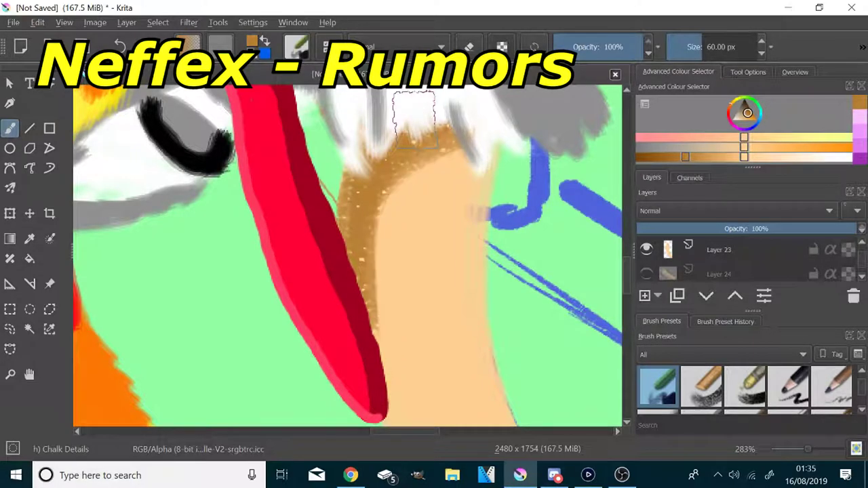
pyautogui.hotkey('ctrl', 'z')
pyautogui.hotkey('ctrl', 'z')
pyautogui.scroll(-2, 717, 392)
pyautogui.scroll(2, 717, 392)
pyautogui.click(832, 388)
pyautogui.moveTo(434, 146)
pyautogui.mouseDown()
pyautogui.moveTo(461, 299)
pyautogui.moveTo(370, 292)
pyautogui.mouseUp()
pyautogui.hotkey('ctrl', 'z')
# - Try further brown test strokes around the tan leg with other brush presets
pyautogui.scroll(2, 784, 418)
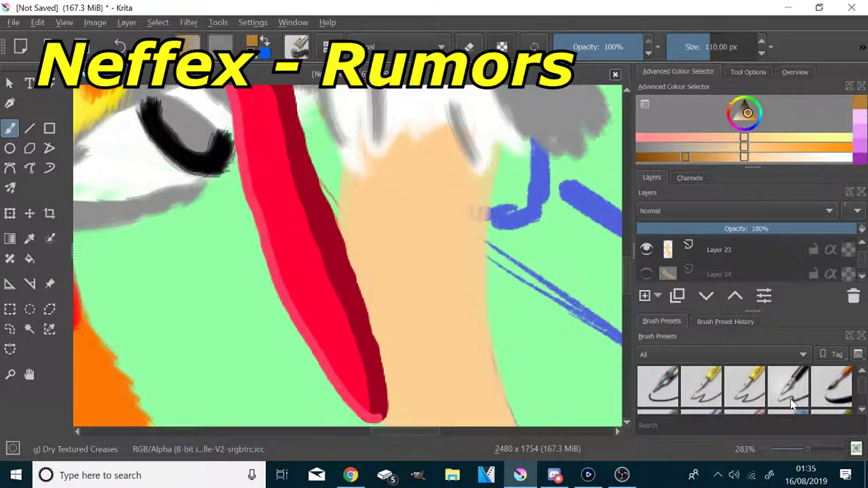
pyautogui.click(831, 387)
pyautogui.moveTo(407, 149); pyautogui.dragTo(465, 268)
pyautogui.hotkey('ctrl', 'z')
pyautogui.scroll(1, 741, 389)
pyautogui.click(730, 356)
pyautogui.click(538, 298)
pyautogui.hotkey('ctrl', 'z')
# - Shade the tan leg brown beneath the white fur and along its rear edge with the Pencil-6 Quick Shade brush
pyautogui.click(712, 384)
pyautogui.click(744, 387)
pyautogui.moveTo(373, 279); pyautogui.dragTo(604, 290)
pyautogui.hotkey('ctrl', 'z')
pyautogui.scroll(-1, 476, 295)
pyautogui.scroll(1, 502, 304)
pyautogui.moveTo(465, 129)
pyautogui.mouseDown()
pyautogui.moveTo(445, 170)
pyautogui.moveTo(366, 170)
pyautogui.moveTo(385, 388)
pyautogui.mouseUp()
pyautogui.moveTo(393, 166); pyautogui.dragTo(401, 271)
# - Continue the brown shading down the leg's rear edge to the ankle fur with a 10.97 px brush
pyautogui.click(687, 53)
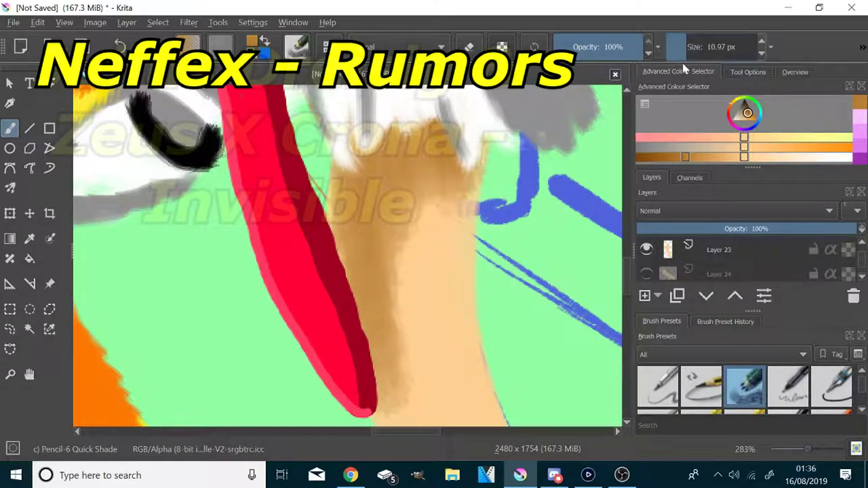
pyautogui.scroll(-4, 502, 147)
pyautogui.scroll(2, 551, 266)
pyautogui.moveTo(398, 151); pyautogui.dragTo(410, 204)
pyautogui.moveTo(393, 170); pyautogui.dragTo(461, 308)
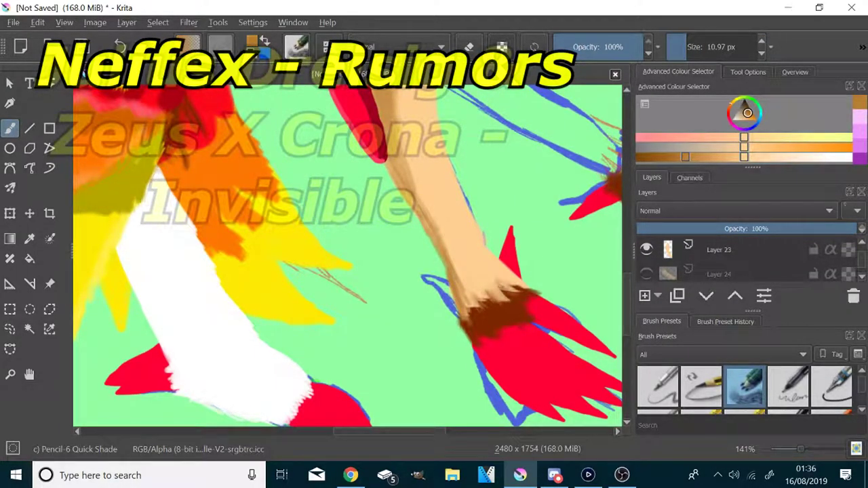
# - Switch to a pale cream and paint a highlight along the leg's front edge with an 18.11 px brush
pyautogui.click(788, 158)
pyautogui.moveTo(493, 272); pyautogui.dragTo(494, 272)
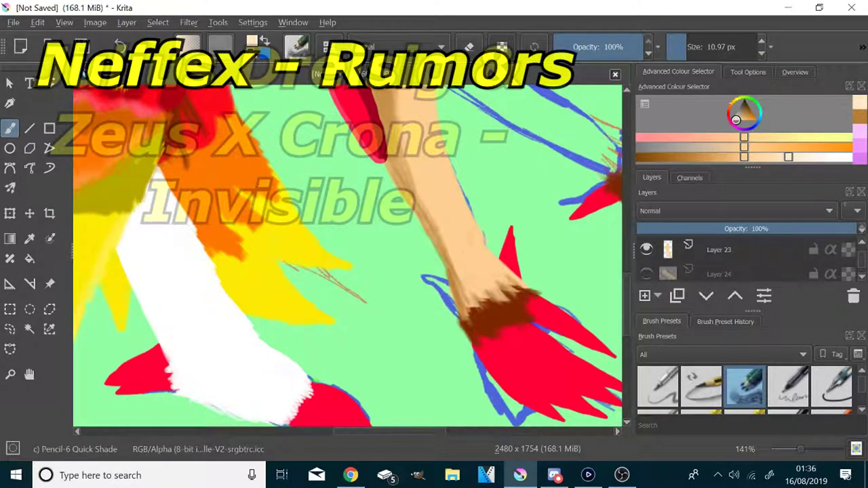
pyautogui.press('+')
pyautogui.click(690, 48)
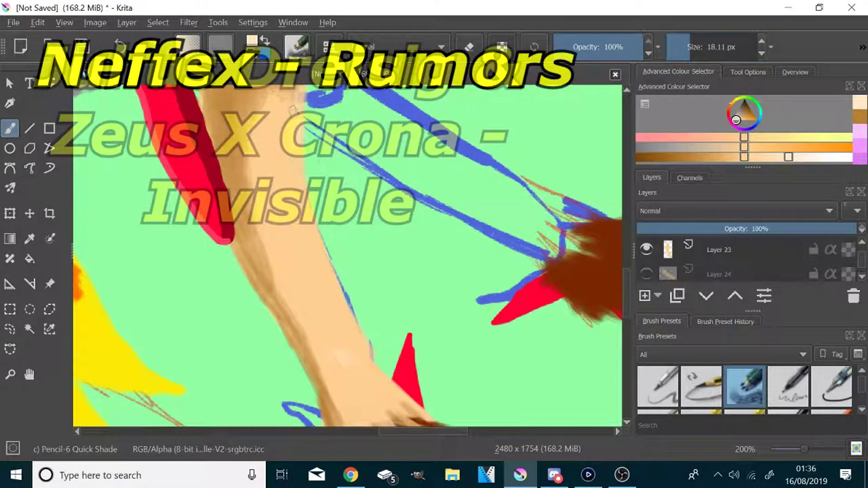
pyautogui.moveTo(306, 207); pyautogui.dragTo(399, 387)
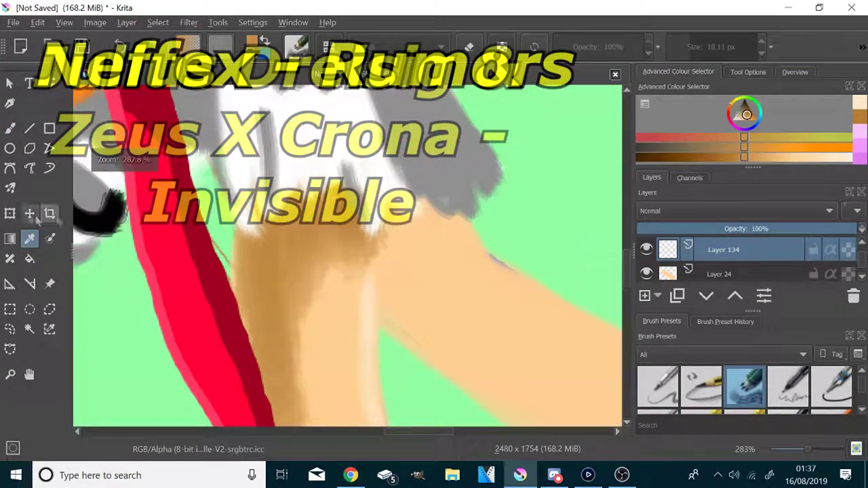
# - Paint brown shadows at the top and along the underside of the second tan leg on Layer 134
pyautogui.hotkey('ctrl', '-')
pyautogui.hotkey('ctrl', '-')
pyautogui.moveTo(690, 48); pyautogui.dragTo(701, 49)
pyautogui.moveTo(252, 207)
pyautogui.mouseDown()
pyautogui.moveTo(256, 278)
pyautogui.moveTo(380, 357)
pyautogui.mouseUp()
pyautogui.moveTo(315, 326); pyautogui.dragTo(438, 380)
pyautogui.moveTo(282, 237); pyautogui.dragTo(305, 295)
# - Paint light tan highlights on the second leg's upper side with a 14.24 px brush
pyautogui.moveTo(680, 47)
pyautogui.mouseDown()
pyautogui.moveTo(671, 47)
pyautogui.moveTo(687, 51)
pyautogui.mouseUp()
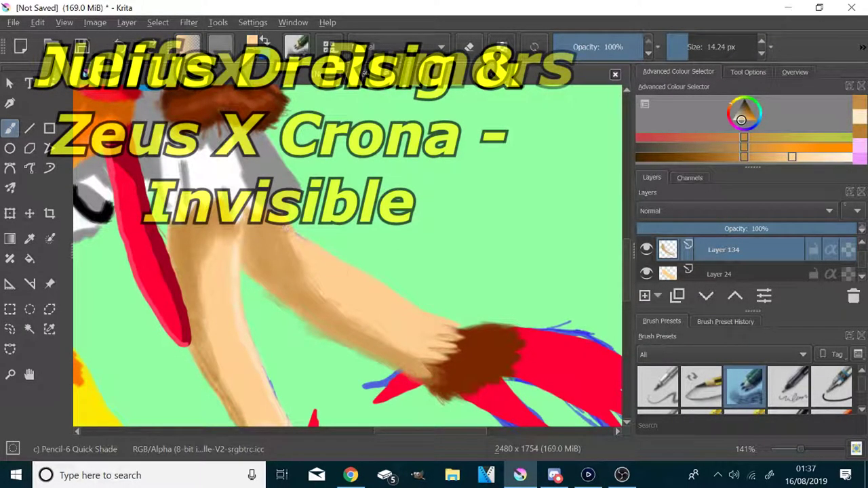
pyautogui.moveTo(314, 282); pyautogui.dragTo(342, 309)
pyautogui.keyDown('ctrl'); pyautogui.click(324, 273); pyautogui.keyUp('ctrl')
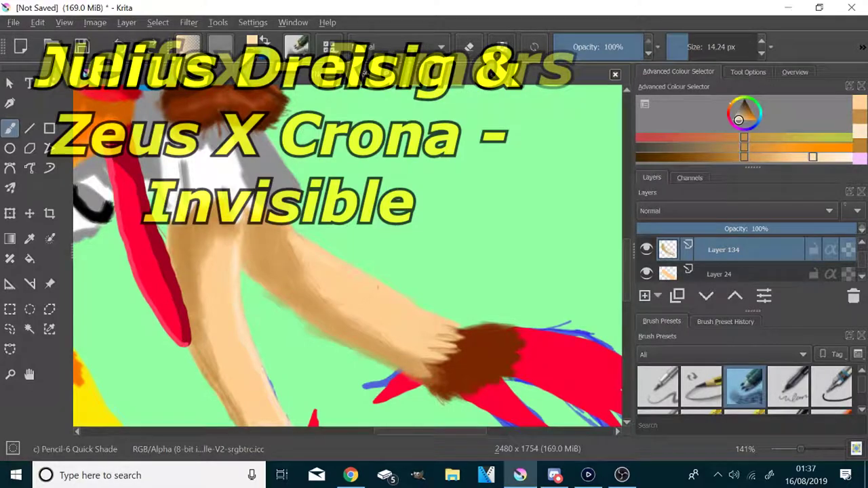
pyautogui.moveTo(438, 318); pyautogui.dragTo(463, 340)
# - Add a new layer above Layer 44, the patch behind the jaw, and sample a dark brown
pyautogui.scroll(-2, 418, 302)
pyautogui.scroll(-2, 755, 263)
pyautogui.click(752, 265)
pyautogui.press('+')
pyautogui.press('+')
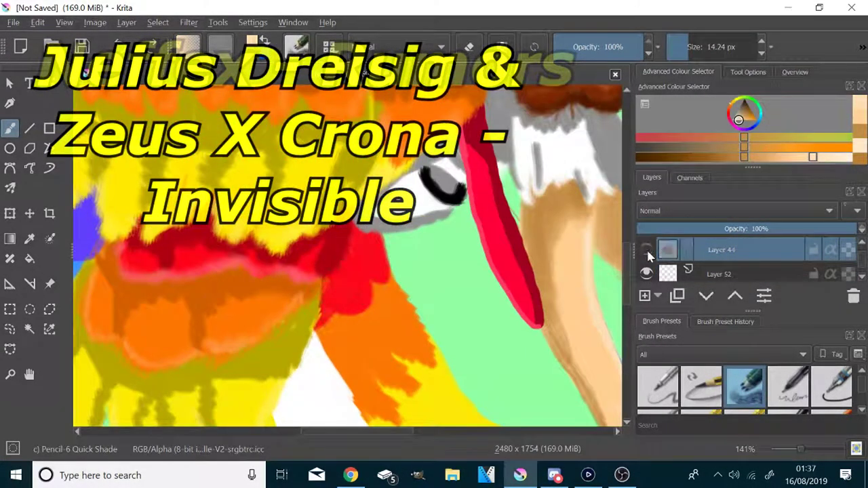
pyautogui.click(642, 297)
pyautogui.click(29, 238)
pyautogui.scroll(-2, 339, 271)
pyautogui.scroll(5, 421, 197)
pyautogui.click(421, 196)
pyautogui.scroll(-5, 421, 197)
pyautogui.scroll(3, 340, 271)
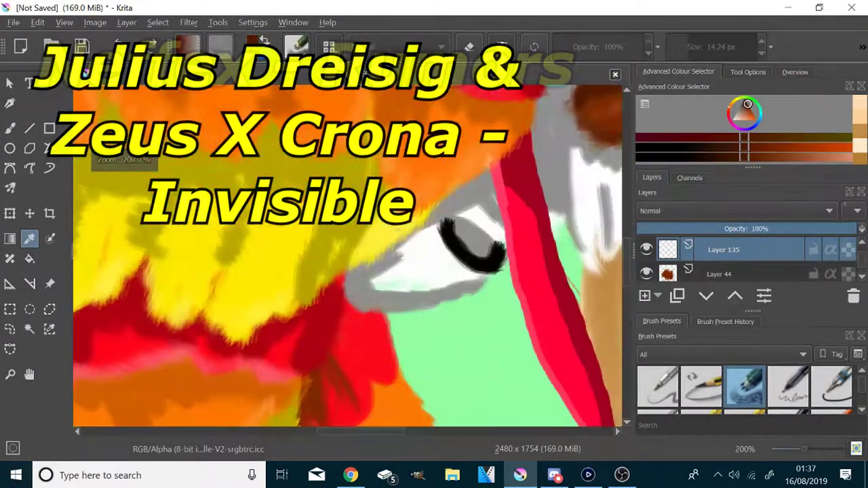
# - Paint dark brown shading above the white leg with the Bristles Large Smooth brush at 16.10 px, and pick a lighter brown
pyautogui.click(10, 129)
pyautogui.scroll(-3, 708, 394)
pyautogui.press('-')
pyautogui.click(701, 388)
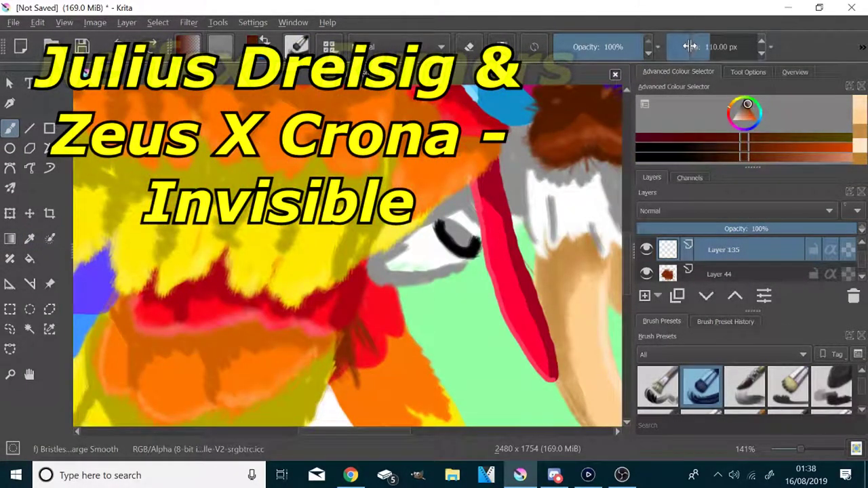
pyautogui.moveTo(367, 288)
pyautogui.mouseDown()
pyautogui.moveTo(358, 374)
pyautogui.moveTo(333, 397)
pyautogui.mouseUp()
pyautogui.moveTo(382, 275)
pyautogui.mouseDown()
pyautogui.moveTo(371, 302)
pyautogui.moveTo(378, 344)
pyautogui.mouseUp()
pyautogui.click(798, 156)
pyautogui.scroll(-2, 326, 271)
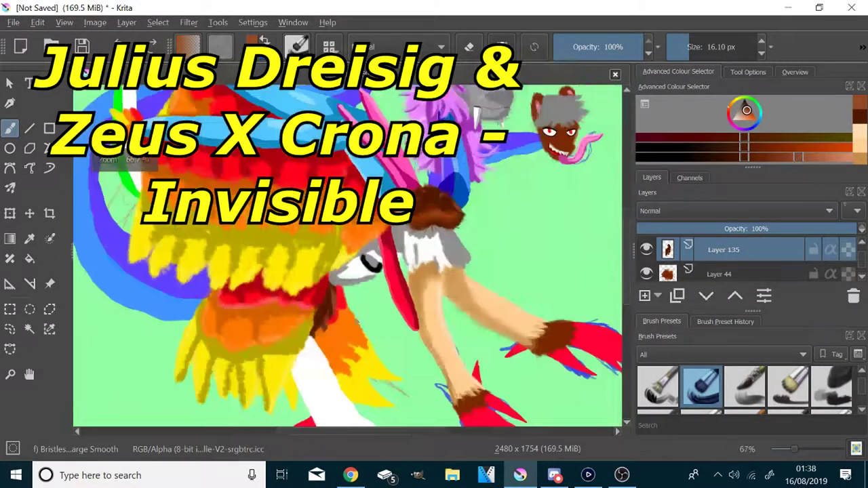
# - Select Layer 46, the brown ankle fur, and sample the dark brown from the shading above the white leg
pyautogui.scroll(1, 339, 305)
pyautogui.scroll(1, 757, 273)
pyautogui.scroll(-2, 739, 261)
pyautogui.scroll(1, 743, 251)
pyautogui.scroll(-1, 647, 274)
pyautogui.scroll(1, 649, 279)
pyautogui.click(663, 276)
pyautogui.scroll(-4, 545, 264)
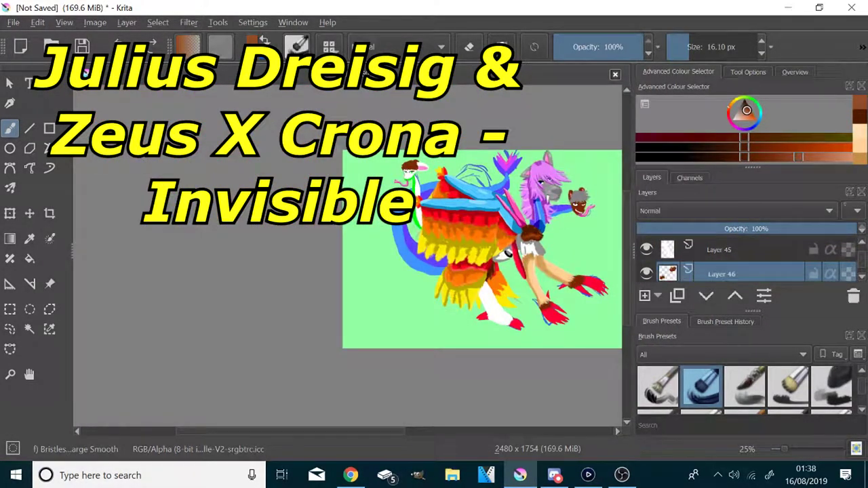
pyautogui.scroll(5, 585, 287)
pyautogui.click(29, 239)
pyautogui.scroll(-4, 279, 232)
pyautogui.scroll(7, 265, 245)
pyautogui.click(265, 248)
pyautogui.scroll(-7, 272, 251)
pyautogui.scroll(5, 368, 373)
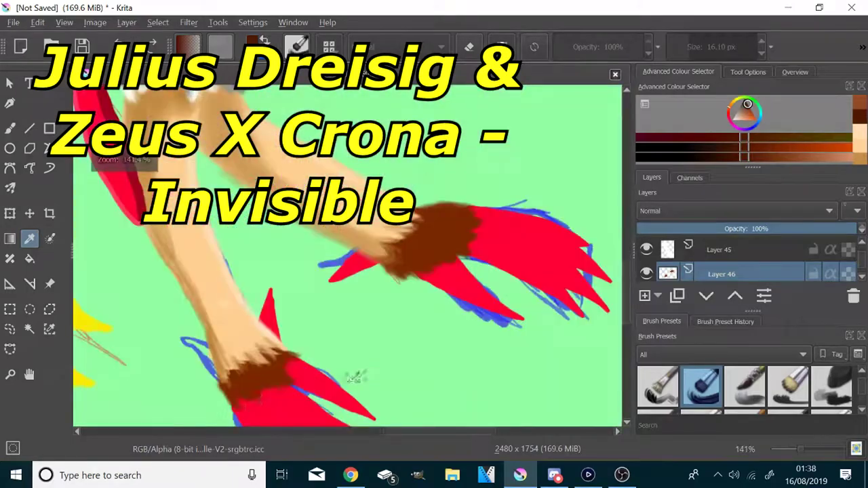
# - Shade the raised front leg's ankle fur dark brown and add lighter brown strokes over it
pyautogui.click(9, 128)
pyautogui.scroll(-1, 204, 306)
pyautogui.scroll(2, 407, 185)
pyautogui.moveTo(407, 183)
pyautogui.mouseDown()
pyautogui.moveTo(369, 203)
pyautogui.moveTo(326, 299)
pyautogui.moveTo(471, 229)
pyautogui.moveTo(505, 180)
pyautogui.mouseUp()
pyautogui.click(804, 157)
pyautogui.moveTo(420, 169)
pyautogui.mouseDown()
pyautogui.moveTo(479, 166)
pyautogui.moveTo(497, 182)
pyautogui.mouseUp()
pyautogui.moveTo(498, 230); pyautogui.dragTo(430, 263)
pyautogui.moveTo(418, 264); pyautogui.dragTo(378, 288)
# - Paint dark brown shading and lighter brown strokes on the lower front leg's ankle fur
pyautogui.scroll(-4, 432, 285)
pyautogui.scroll(3, 383, 325)
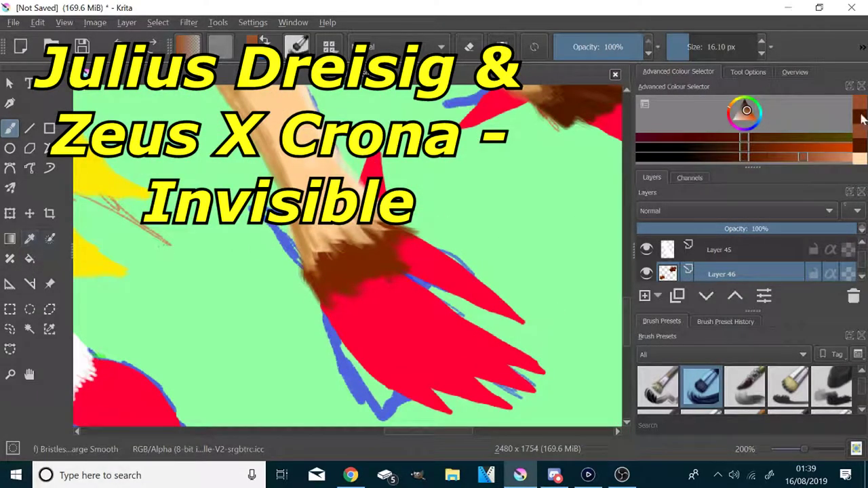
pyautogui.moveTo(391, 239)
pyautogui.mouseDown()
pyautogui.moveTo(353, 257)
pyautogui.moveTo(317, 304)
pyautogui.mouseUp()
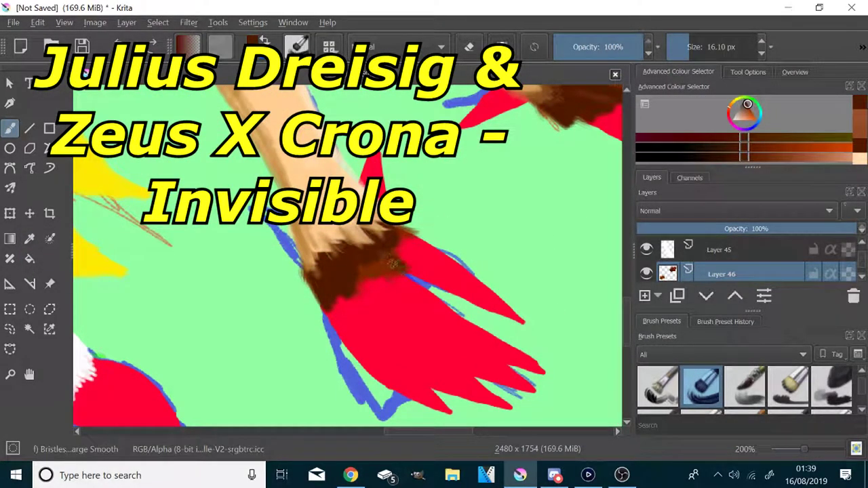
pyautogui.moveTo(407, 237); pyautogui.dragTo(371, 272)
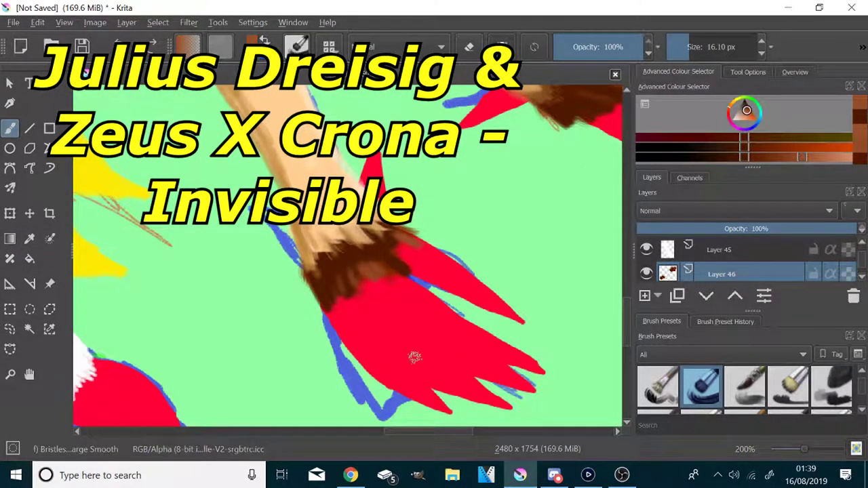
# - Add a new layer above Layer 45, the white leg, and choose a grey for the brush
pyautogui.scroll(-3, 415, 357)
pyautogui.moveTo(770, 278)
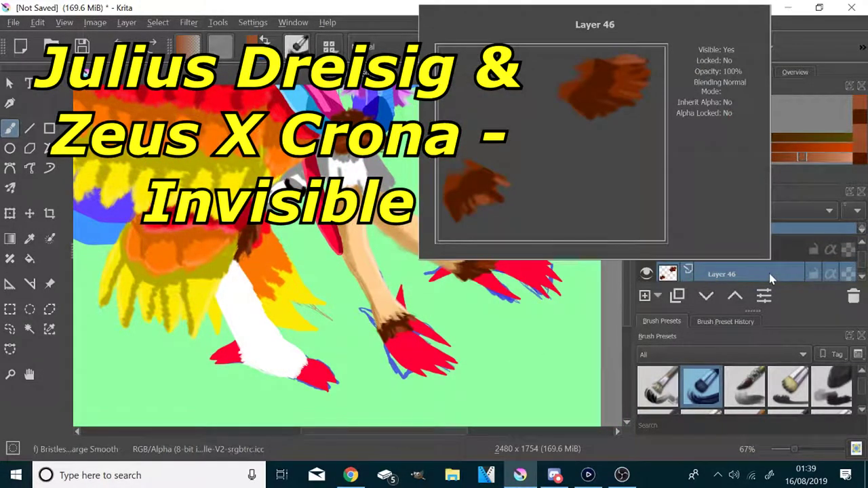
pyautogui.scroll(-1, 770, 278)
pyautogui.click(652, 275)
pyautogui.click(646, 296)
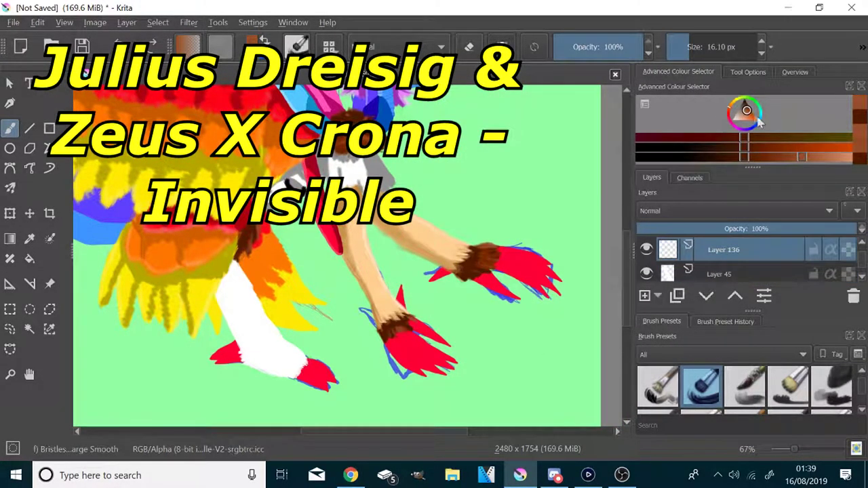
pyautogui.click(733, 120)
pyautogui.scroll(1, 177, 368)
pyautogui.click(29, 239)
pyautogui.click(650, 148)
pyautogui.click(8, 129)
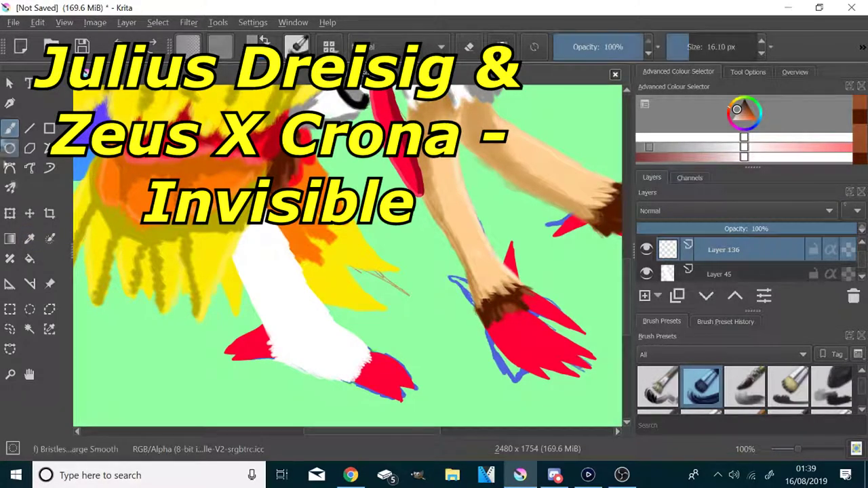
# - Paint grey shading along both edges of the white leg and in strokes across its upper part
pyautogui.click(9, 128)
pyautogui.scroll(1, 302, 352)
pyautogui.moveTo(324, 154)
pyautogui.mouseDown()
pyautogui.moveTo(398, 285)
pyautogui.moveTo(489, 370)
pyautogui.moveTo(445, 341)
pyautogui.mouseUp()
pyautogui.hotkey('ctrl', 'z')
pyautogui.moveTo(418, 315); pyautogui.dragTo(352, 224)
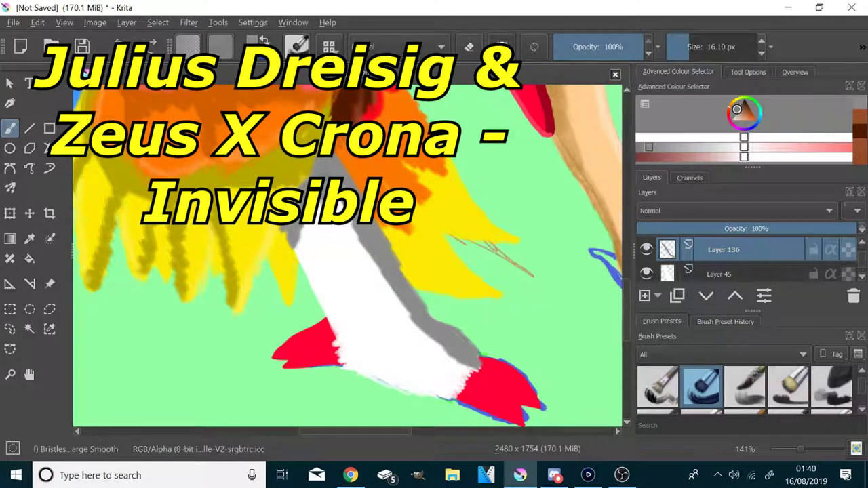
pyautogui.moveTo(346, 243)
pyautogui.mouseDown()
pyautogui.moveTo(319, 268)
pyautogui.moveTo(366, 230)
pyautogui.mouseUp()
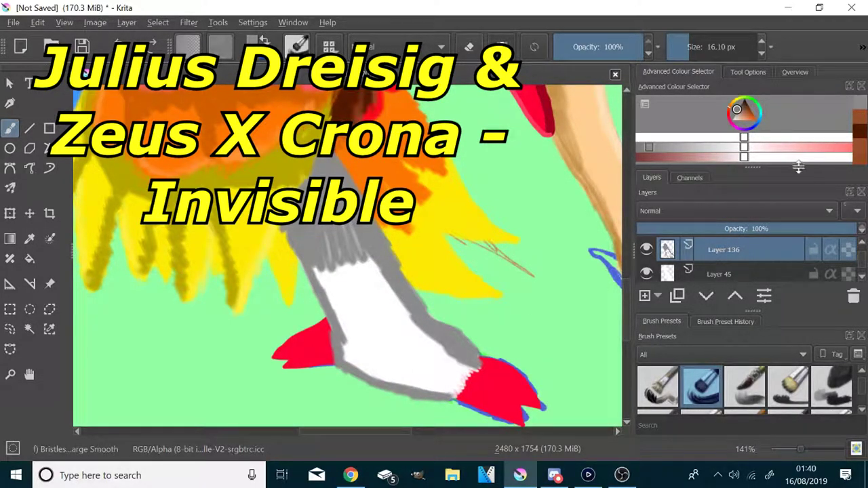
# - Select Layer 47, sample the brown head's grey hair, and shade the top of the hair with a darker grey
pyautogui.scroll(-1, 703, 275)
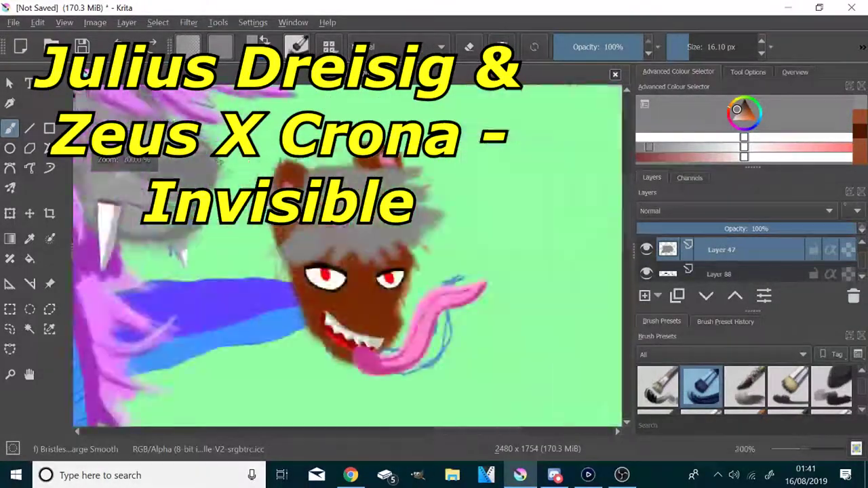
pyautogui.scroll(2, 367, 180)
pyautogui.click(29, 239)
pyautogui.click(271, 271)
pyautogui.click(10, 129)
pyautogui.click(706, 146)
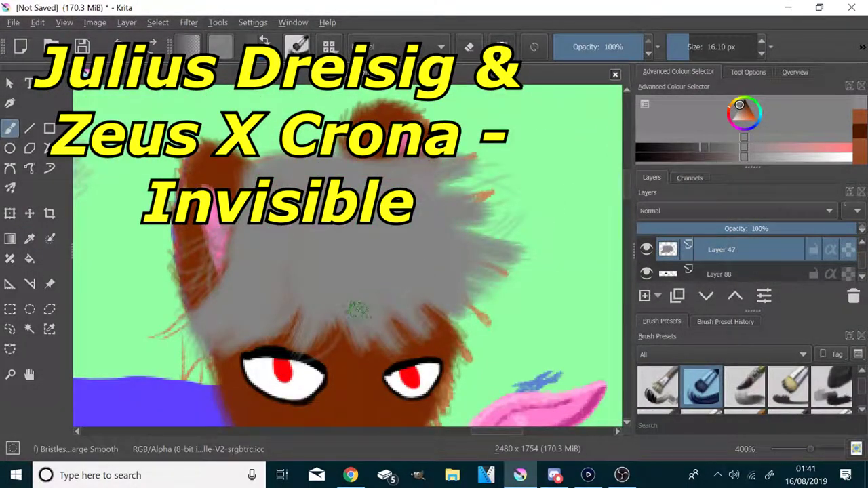
pyautogui.moveTo(286, 161)
pyautogui.mouseDown()
pyautogui.moveTo(338, 159)
pyautogui.moveTo(306, 178)
pyautogui.moveTo(456, 165)
pyautogui.mouseUp()
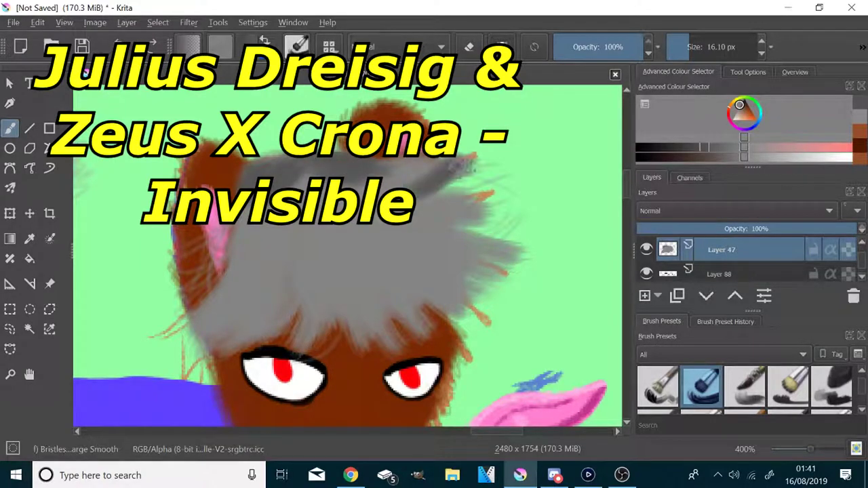
# - Paint thin dark grey strands and light grey highlights through the brown head's hair with a 4.22 px brush
pyautogui.click(682, 53)
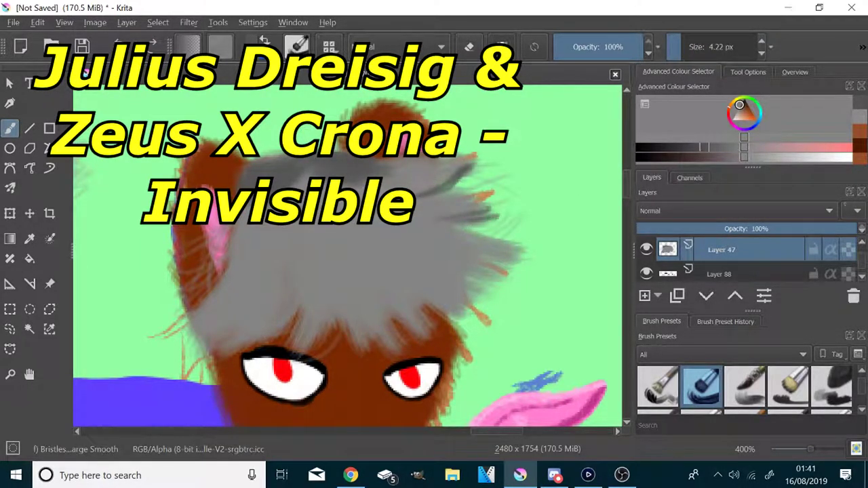
pyautogui.hotkey('ctrl', 'z')
pyautogui.hotkey('ctrl', 'z')
pyautogui.hotkey('ctrl', 'z')
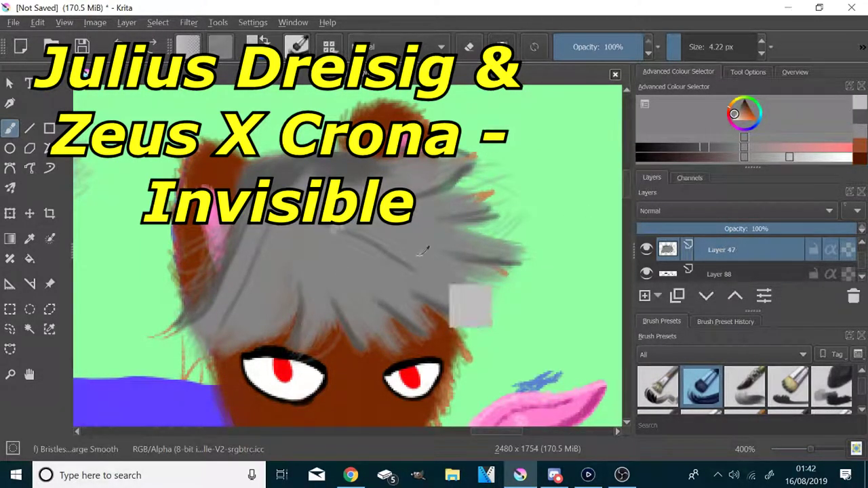
pyautogui.moveTo(382, 225); pyautogui.dragTo(400, 233)
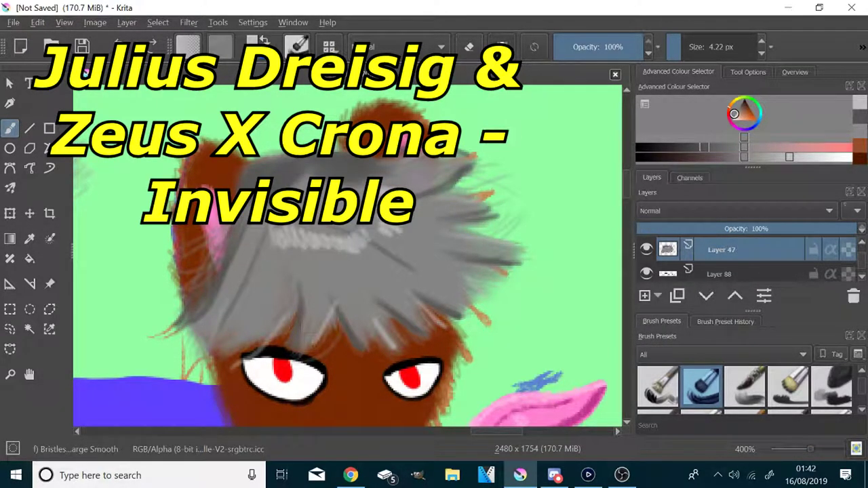
# - Add a new layer above Layer 90, the red irises, and choose the Ink-2 Fineliner brush
pyautogui.scroll(-2, 398, 231)
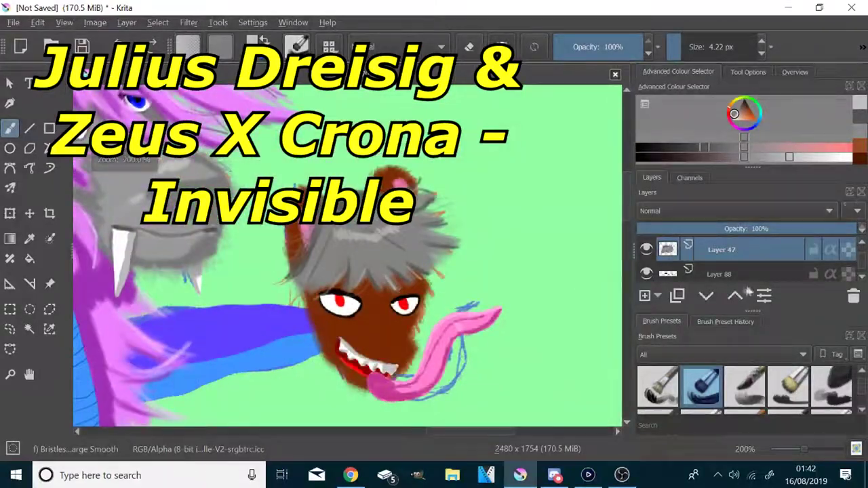
pyautogui.scroll(-1, 743, 276)
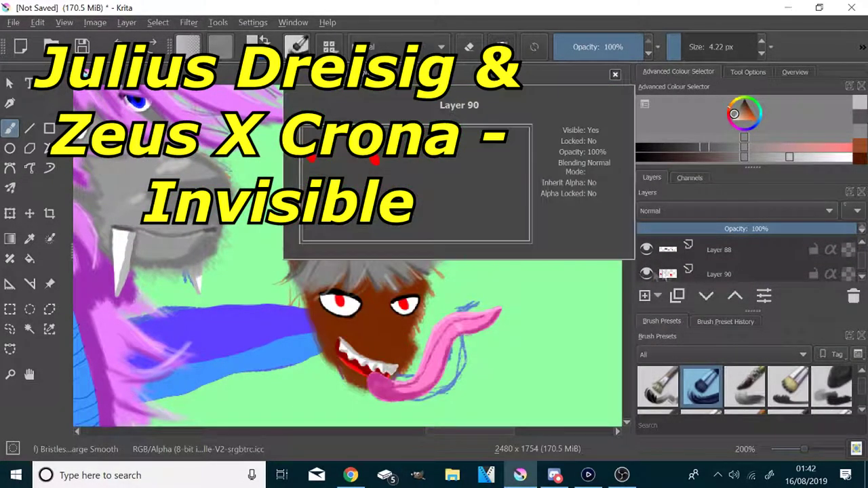
pyautogui.click(699, 274)
pyautogui.click(646, 297)
pyautogui.scroll(6, 348, 307)
pyautogui.scroll(3, 814, 391)
pyautogui.click(842, 391)
pyautogui.scroll(1, 377, 226)
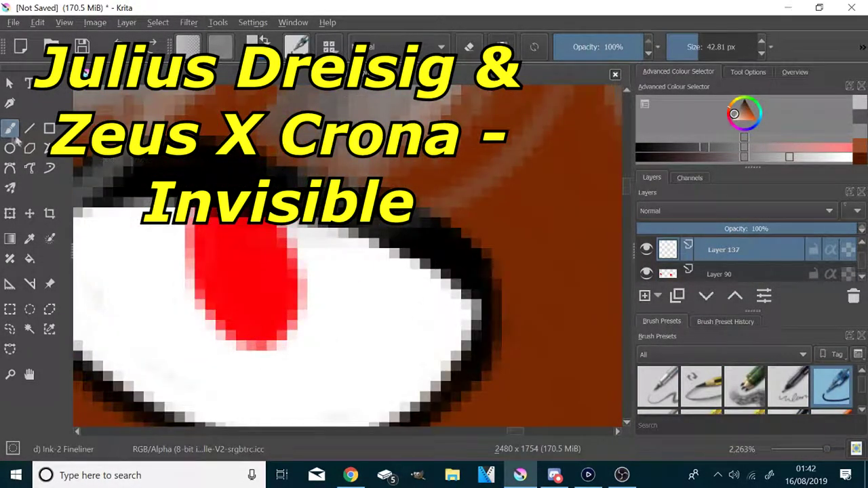
# - Sample the iris red, darken it and paint dark red shading across the upper part of both irises
pyautogui.click(29, 239)
pyautogui.click(272, 285)
pyautogui.click(672, 158)
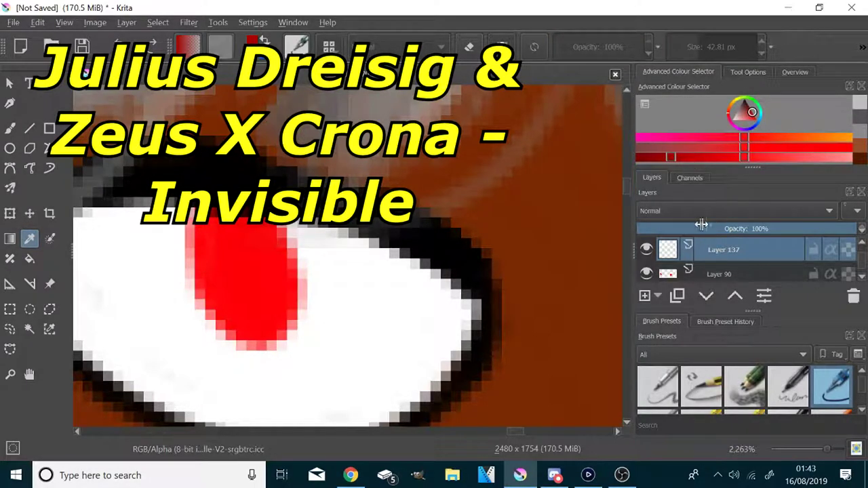
pyautogui.click(10, 129)
pyautogui.moveTo(704, 45); pyautogui.dragTo(672, 46)
pyautogui.scroll(1, 142, 258)
pyautogui.click(266, 242)
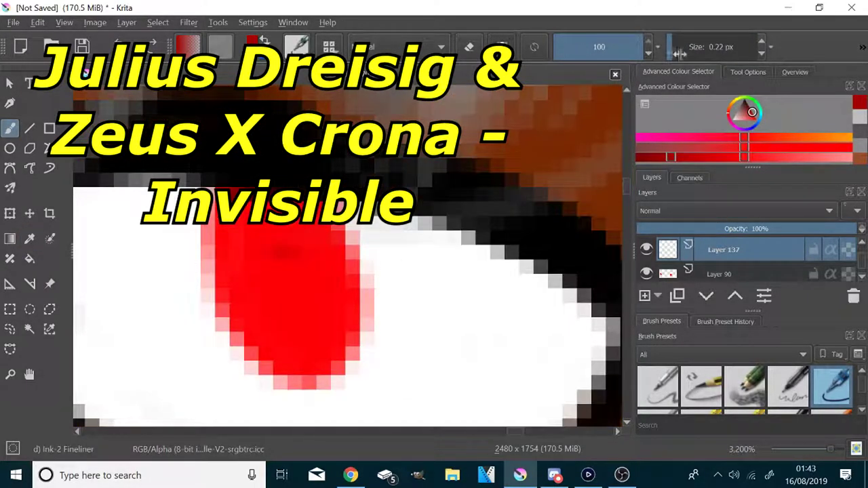
pyautogui.moveTo(332, 234)
pyautogui.mouseDown()
pyautogui.moveTo(273, 240)
pyautogui.moveTo(222, 288)
pyautogui.moveTo(333, 241)
pyautogui.moveTo(320, 239)
pyautogui.mouseUp()
pyautogui.scroll(-5, 498, 260)
pyautogui.scroll(5, 589, 260)
pyautogui.moveTo(529, 232)
pyautogui.mouseDown()
pyautogui.moveTo(479, 198)
pyautogui.moveTo(481, 210)
pyautogui.moveTo(452, 253)
pyautogui.moveTo(446, 231)
pyautogui.mouseUp()
pyautogui.moveTo(533, 280)
pyautogui.mouseDown()
pyautogui.moveTo(510, 365)
pyautogui.moveTo(403, 300)
pyautogui.moveTo(537, 342)
pyautogui.moveTo(531, 297)
pyautogui.mouseUp()
# - Paint light red along the lower rim of the irises
pyautogui.scroll(-3, 423, 296)
pyautogui.scroll(-2, 424, 295)
pyautogui.scroll(5, 252, 286)
pyautogui.moveTo(347, 288)
pyautogui.mouseDown()
pyautogui.moveTo(340, 363)
pyautogui.moveTo(211, 314)
pyautogui.moveTo(334, 317)
pyautogui.mouseUp()
# - Sample the iris red, choose a very dark red and deepen the upper edge of both irises
pyautogui.click(29, 239)
pyautogui.click(278, 268)
pyautogui.click(9, 128)
pyautogui.click(692, 156)
pyautogui.moveTo(325, 273)
pyautogui.mouseDown()
pyautogui.moveTo(228, 226)
pyautogui.moveTo(209, 248)
pyautogui.moveTo(201, 228)
pyautogui.moveTo(324, 246)
pyautogui.mouseUp()
pyautogui.scroll(-5, 324, 247)
pyautogui.scroll(2, 525, 264)
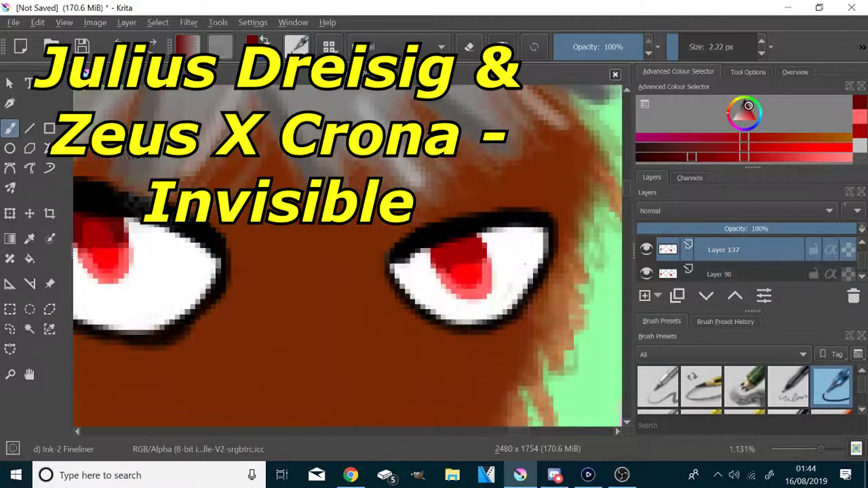
pyautogui.scroll(4, 481, 267)
pyautogui.moveTo(483, 159)
pyautogui.mouseDown()
pyautogui.moveTo(475, 204)
pyautogui.moveTo(424, 174)
pyautogui.moveTo(306, 251)
pyautogui.mouseUp()
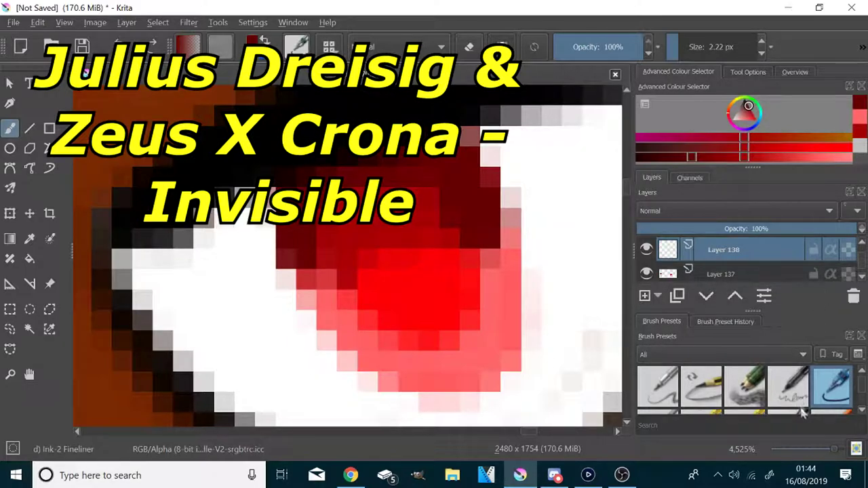
# - Paint a black pupil in each red iris on the new top layer with the Basic-1 brush at 1 px
pyautogui.scroll(3, 799, 402)
pyautogui.click(831, 388)
pyautogui.click(745, 99)
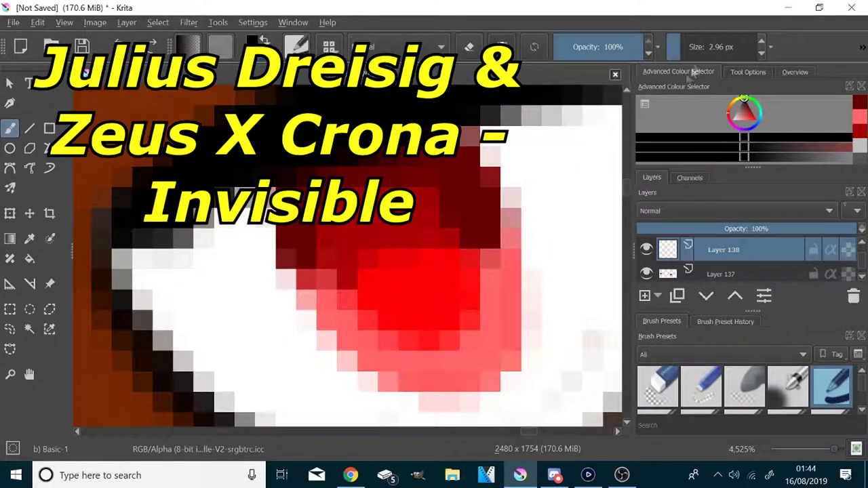
pyautogui.moveTo(407, 248); pyautogui.dragTo(430, 271)
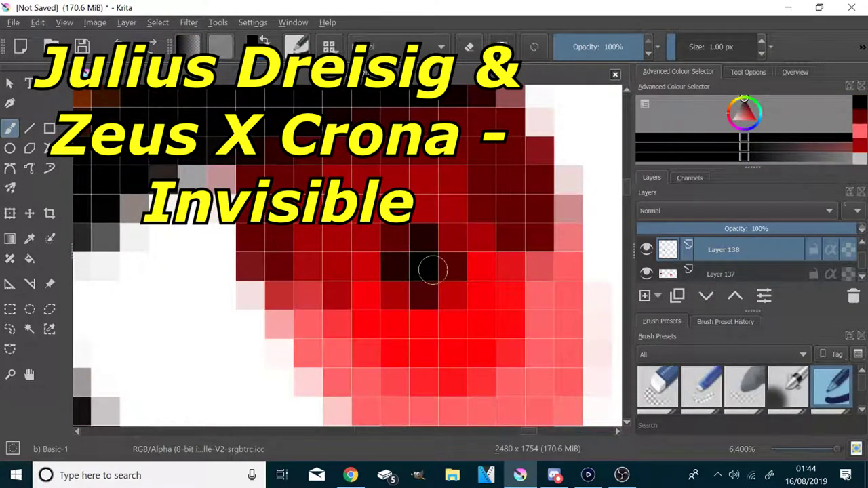
pyautogui.scroll(-4, 431, 271)
pyautogui.scroll(4, 224, 264)
pyautogui.moveTo(361, 196); pyautogui.dragTo(372, 232)
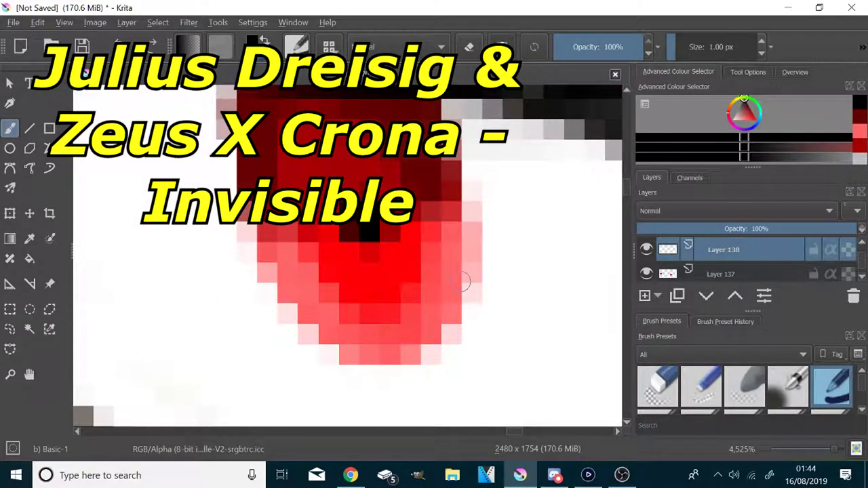
# - Add a small white highlight beside the pupil in both red eyes
pyautogui.click(732, 120)
pyautogui.moveTo(390, 183); pyautogui.dragTo(372, 204)
pyautogui.scroll(-4, 441, 265)
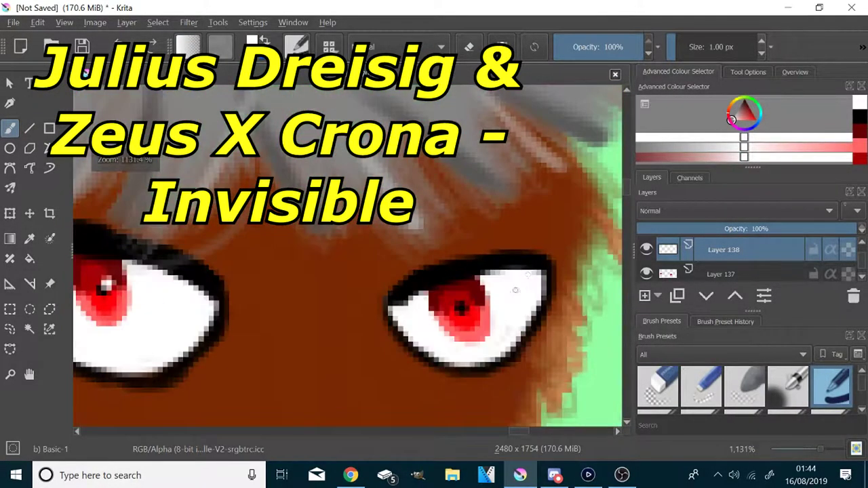
pyautogui.scroll(5, 487, 301)
pyautogui.moveTo(339, 285); pyautogui.dragTo(363, 305)
pyautogui.scroll(-6, 411, 297)
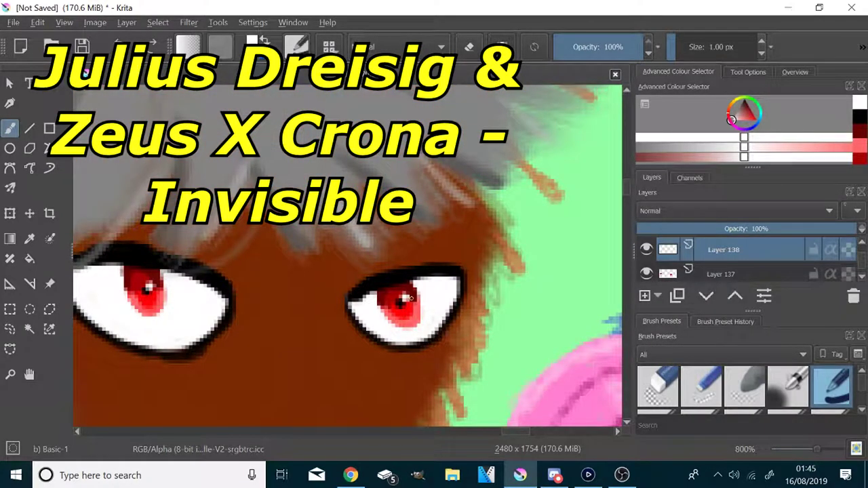
# - Add a new layer above Layer 89, the eye whites, and choose a light grey
pyautogui.scroll(-2, 650, 274)
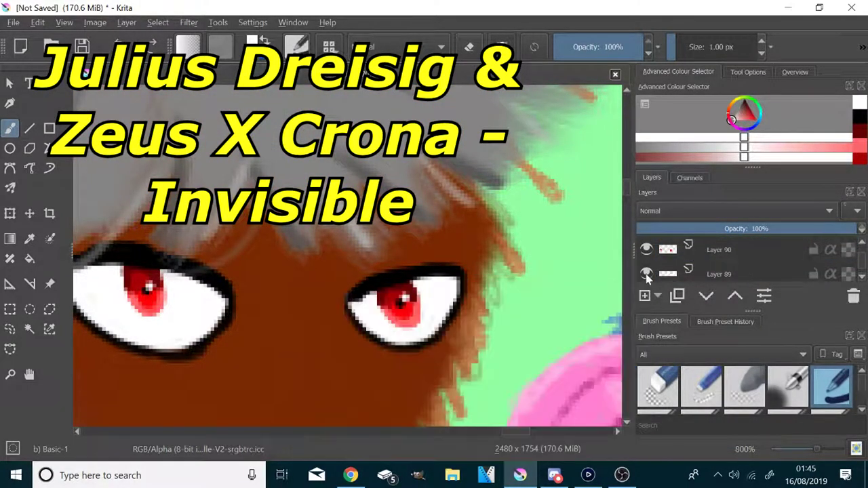
pyautogui.click(715, 276)
pyautogui.click(645, 297)
pyautogui.click(682, 147)
pyautogui.scroll(-2, 455, 224)
pyautogui.scroll(4, 279, 251)
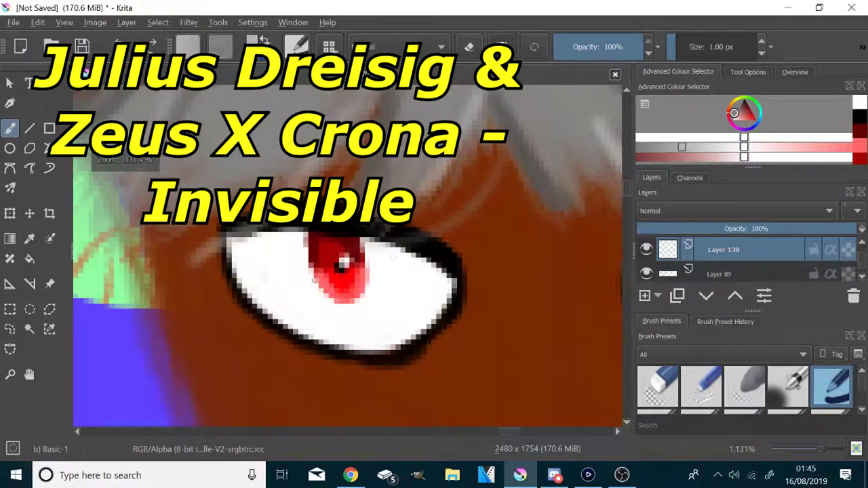
# - Set the brush size to 2 px and paint light grey shadows across the upper whites of both eyes
pyautogui.click(682, 45)
pyautogui.scroll(1, 471, 270)
pyautogui.moveTo(127, 215); pyautogui.dragTo(171, 222)
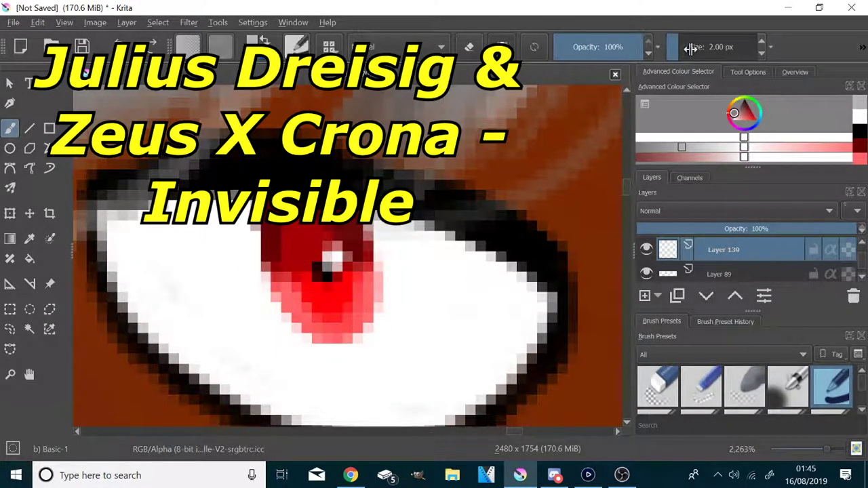
pyautogui.moveTo(261, 258)
pyautogui.mouseDown()
pyautogui.moveTo(102, 224)
pyautogui.moveTo(258, 248)
pyautogui.mouseUp()
pyautogui.moveTo(387, 259)
pyautogui.mouseDown()
pyautogui.moveTo(547, 314)
pyautogui.moveTo(370, 234)
pyautogui.mouseUp()
pyautogui.scroll(-7, 475, 298)
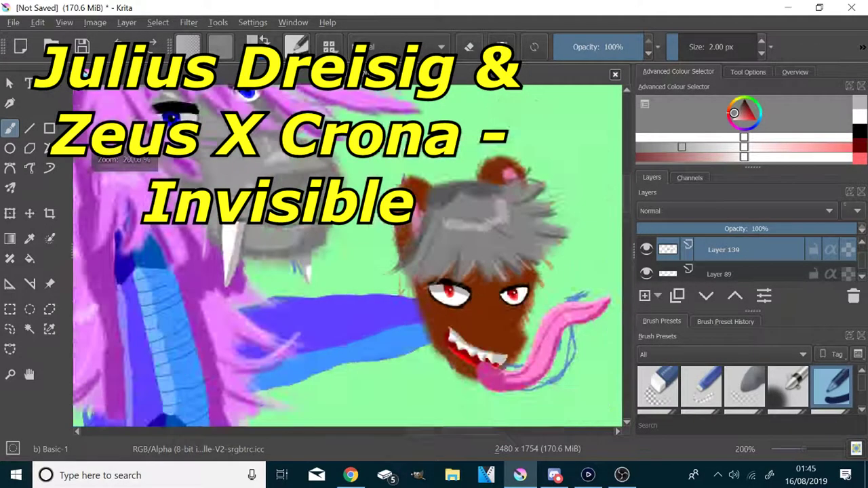
pyautogui.scroll(7, 521, 297)
pyautogui.moveTo(422, 268)
pyautogui.mouseDown()
pyautogui.moveTo(510, 232)
pyautogui.moveTo(424, 234)
pyautogui.mouseUp()
pyautogui.moveTo(300, 283)
pyautogui.mouseDown()
pyautogui.moveTo(243, 298)
pyautogui.moveTo(294, 250)
pyautogui.mouseUp()
pyautogui.scroll(-6, 350, 235)
pyautogui.scroll(4, 273, 245)
pyautogui.scroll(-2, 647, 256)
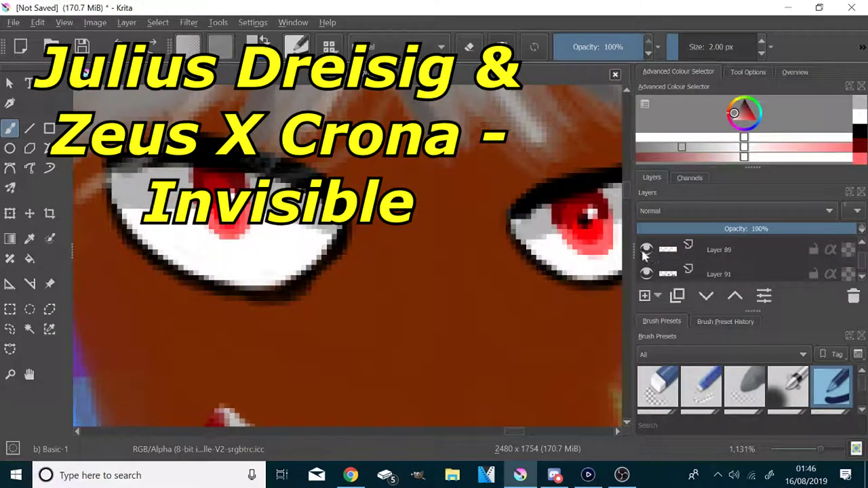
# - Select Layer 91, the eye outlines, and thicken the left eye's lower outline in black with the Bristles Large Smooth brush at 4.03 px
pyautogui.click(665, 276)
pyautogui.scroll(-1, 519, 224)
pyautogui.click(744, 101)
pyautogui.scroll(1, 232, 191)
pyautogui.scroll(1, 226, 193)
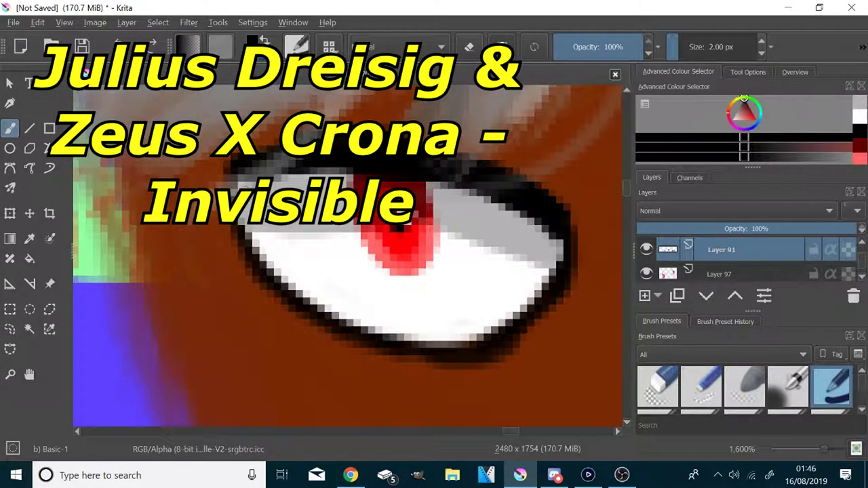
pyautogui.scroll(-3, 735, 397)
pyautogui.click(703, 397)
pyautogui.moveTo(684, 53); pyautogui.dragTo(675, 54)
pyautogui.moveTo(237, 235)
pyautogui.mouseDown()
pyautogui.moveTo(234, 255)
pyautogui.moveTo(355, 341)
pyautogui.moveTo(401, 357)
pyautogui.mouseUp()
pyautogui.moveTo(265, 288); pyautogui.dragTo(380, 358)
pyautogui.moveTo(567, 282)
pyautogui.mouseDown()
pyautogui.moveTo(571, 250)
pyautogui.moveTo(505, 371)
pyautogui.moveTo(403, 357)
pyautogui.mouseUp()
# - Thicken the black outline around the sides and bottom of the right eye
pyautogui.scroll(-4, 403, 353)
pyautogui.scroll(4, 423, 355)
pyautogui.moveTo(502, 178)
pyautogui.mouseDown()
pyautogui.moveTo(533, 308)
pyautogui.moveTo(424, 386)
pyautogui.moveTo(397, 393)
pyautogui.mouseUp()
pyautogui.moveTo(292, 261)
pyautogui.mouseDown()
pyautogui.moveTo(318, 341)
pyautogui.moveTo(367, 362)
pyautogui.moveTo(462, 359)
pyautogui.mouseUp()
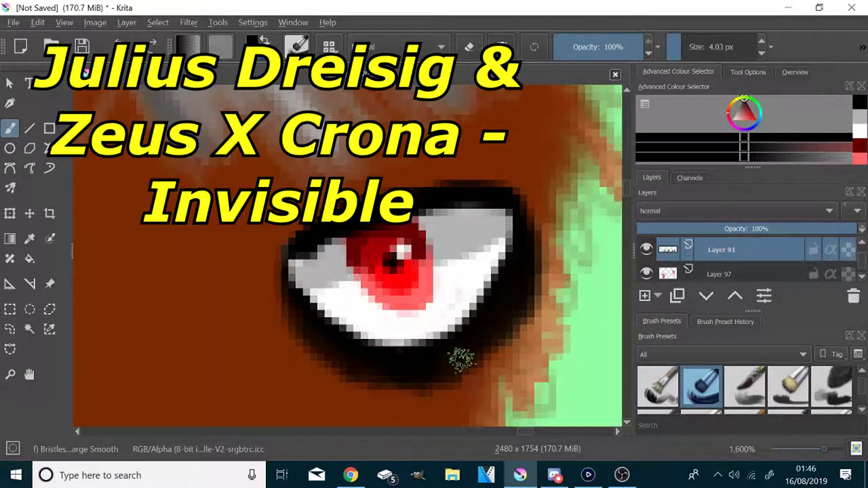
# - Add a new layer above Layer 138 and choose pure red
pyautogui.scroll(-2, 753, 262)
pyautogui.click(733, 275)
pyautogui.click(645, 296)
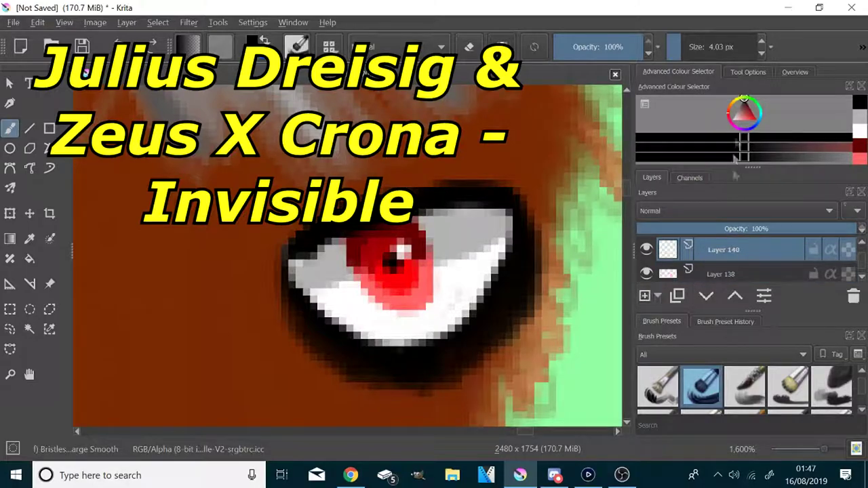
pyautogui.click(757, 120)
pyautogui.scroll(1, 391, 303)
pyautogui.scroll(3, 767, 386)
pyautogui.click(832, 386)
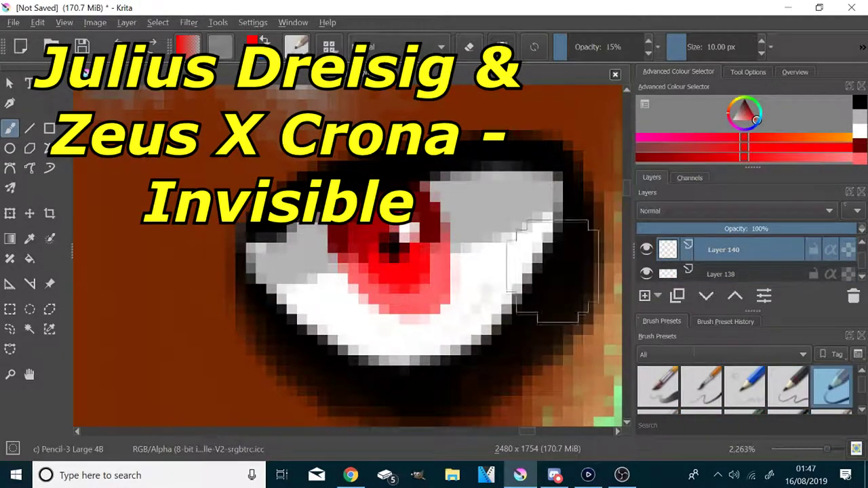
pyautogui.scroll(1, 554, 272)
pyautogui.moveTo(454, 229); pyautogui.dragTo(516, 214)
pyautogui.hotkey('ctrl', 'z')
# - Paint red veins across the white of the right eye with the Basic-5 Size Opacity brush at 2 px
pyautogui.press('/')
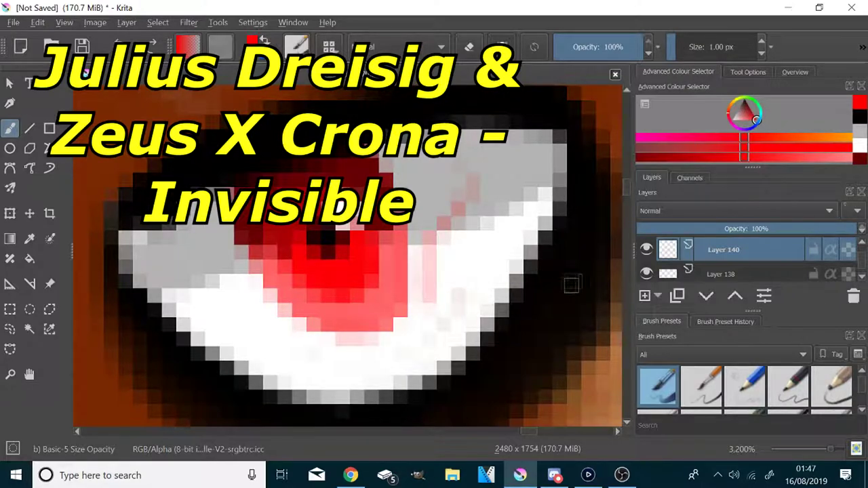
pyautogui.moveTo(475, 150); pyautogui.dragTo(445, 278)
pyautogui.moveTo(164, 316); pyautogui.dragTo(224, 255)
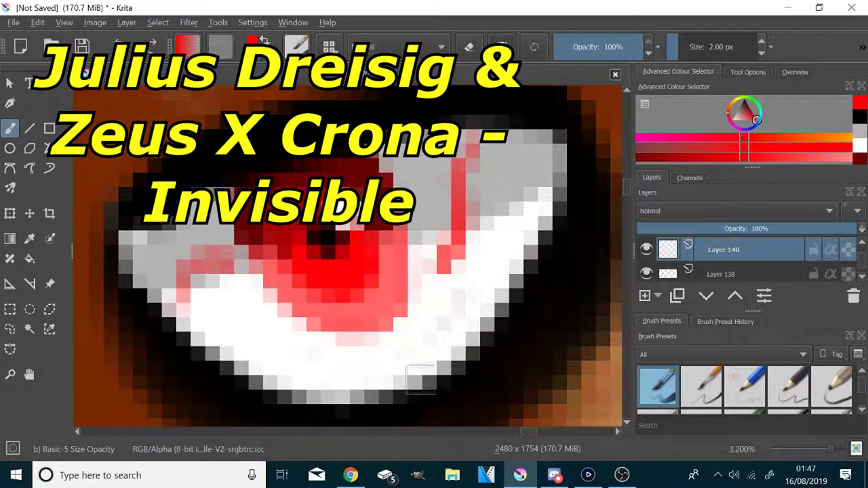
pyautogui.moveTo(427, 380); pyautogui.dragTo(316, 343)
pyautogui.moveTo(461, 161); pyautogui.dragTo(449, 201)
pyautogui.moveTo(234, 253); pyautogui.dragTo(183, 271)
pyautogui.scroll(-6, 270, 262)
pyautogui.scroll(3, 242, 219)
# - Paint red veins across the white of the left eye and go over them with a darker red
pyautogui.click(744, 156)
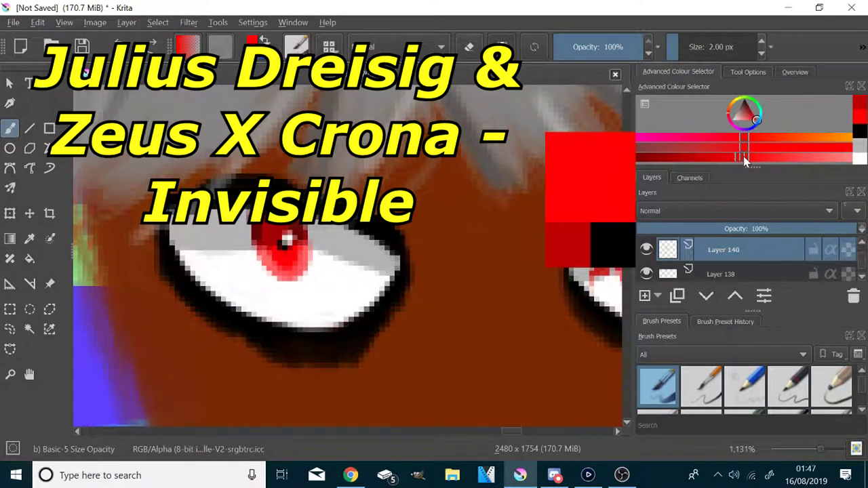
pyautogui.press('+')
pyautogui.press('+')
pyautogui.moveTo(489, 187)
pyautogui.mouseDown()
pyautogui.moveTo(445, 277)
pyautogui.moveTo(419, 280)
pyautogui.mouseUp()
pyautogui.moveTo(291, 330); pyautogui.dragTo(472, 309)
pyautogui.click(698, 157)
pyautogui.moveTo(484, 194); pyautogui.dragTo(470, 234)
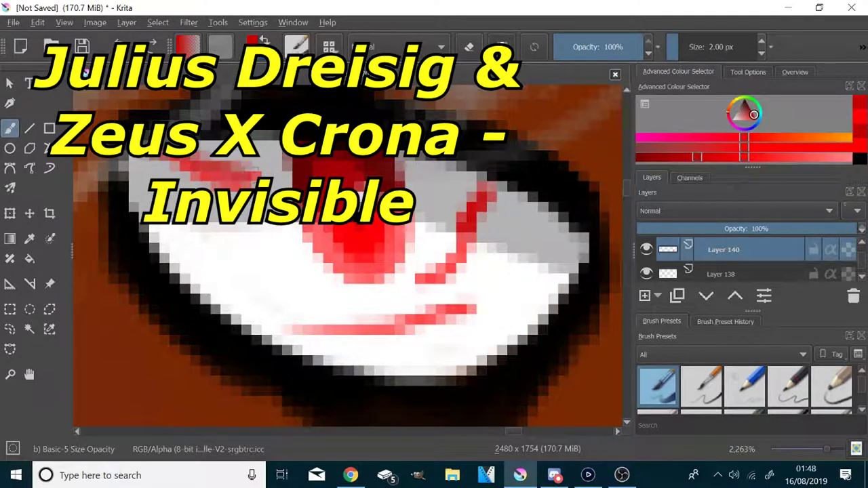
# - Select Layer 97, the pink inner ears, and switch to the Bristles Large Smooth brush
pyautogui.scroll(-2, 758, 262)
pyautogui.scroll(1, 665, 254)
pyautogui.click(711, 277)
pyautogui.click(712, 276)
pyautogui.scroll(-4, 494, 339)
pyautogui.scroll(-3, 703, 388)
pyautogui.click(702, 387)
# - Sample the inner ear's pink, choose a darker shade and shade the brown head's left inner ear
pyautogui.scroll(1, 394, 226)
pyautogui.moveTo(386, 226)
pyautogui.mouseDown()
pyautogui.moveTo(285, 226)
pyautogui.moveTo(303, 290)
pyautogui.mouseUp()
pyautogui.scroll(1, 348, 226)
pyautogui.click(348, 227)
pyautogui.scroll(-2, 256, 249)
pyautogui.click(679, 157)
pyautogui.click(7, 131)
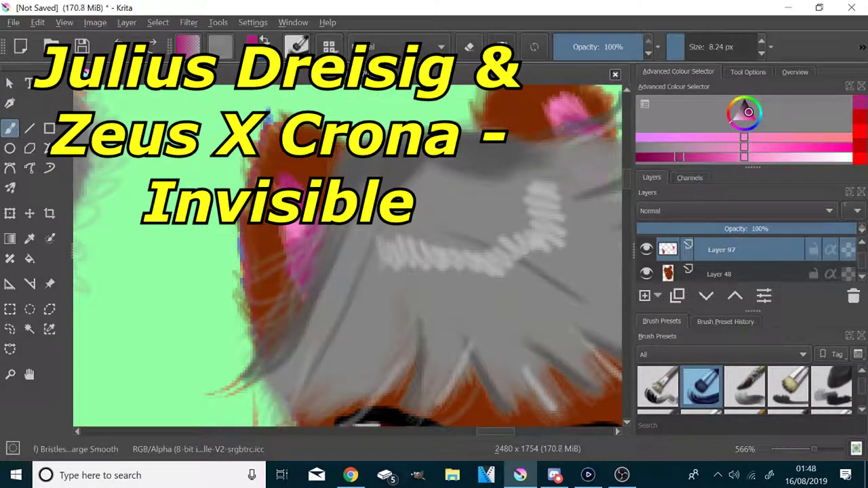
# - Choose a pale pink and paint a thin highlight along the brown head's left inner ear
pyautogui.click(807, 157)
pyautogui.scroll(2, 201, 190)
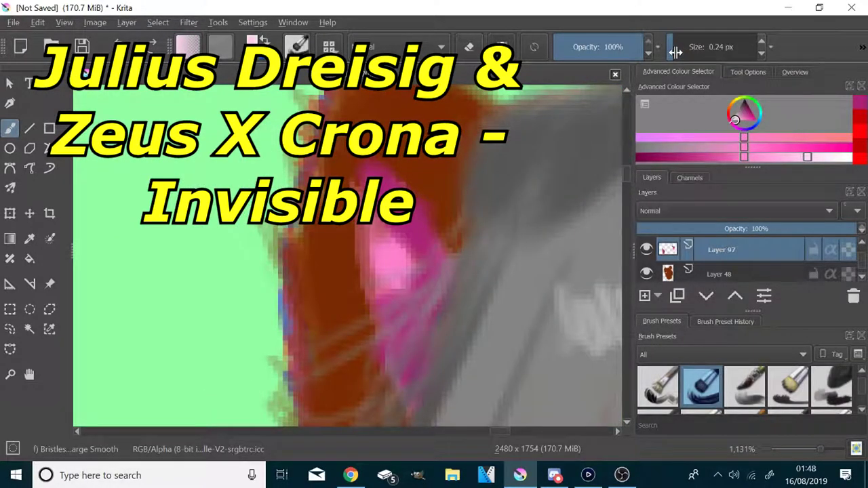
pyautogui.moveTo(377, 180)
pyautogui.mouseDown()
pyautogui.moveTo(431, 255)
pyautogui.moveTo(408, 393)
pyautogui.mouseUp()
# - Shade the brown head's right inner ear in dark pink and add pale pink highlights to the inner ears
pyautogui.click(680, 158)
pyautogui.scroll(1, 688, 260)
pyautogui.click(645, 296)
pyautogui.click(687, 57)
pyautogui.moveTo(388, 192)
pyautogui.mouseDown()
pyautogui.moveTo(412, 219)
pyautogui.moveTo(414, 387)
pyautogui.moveTo(401, 265)
pyautogui.mouseUp()
pyautogui.scroll(-4, 403, 219)
pyautogui.scroll(4, 561, 177)
pyautogui.moveTo(424, 169); pyautogui.dragTo(468, 193)
pyautogui.moveTo(442, 158); pyautogui.dragTo(458, 161)
pyautogui.scroll(-3, 451, 169)
pyautogui.scroll(4, 126, 223)
pyautogui.moveTo(273, 164); pyautogui.dragTo(269, 228)
pyautogui.scroll(-1, 780, 281)
# - Add a new layer above Layer 48 and shade both brown ears in dark brown with a 10.22 px brush
pyautogui.click(725, 278)
pyautogui.click(646, 297)
pyautogui.scroll(-6, 530, 292)
pyautogui.scroll(1, 591, 301)
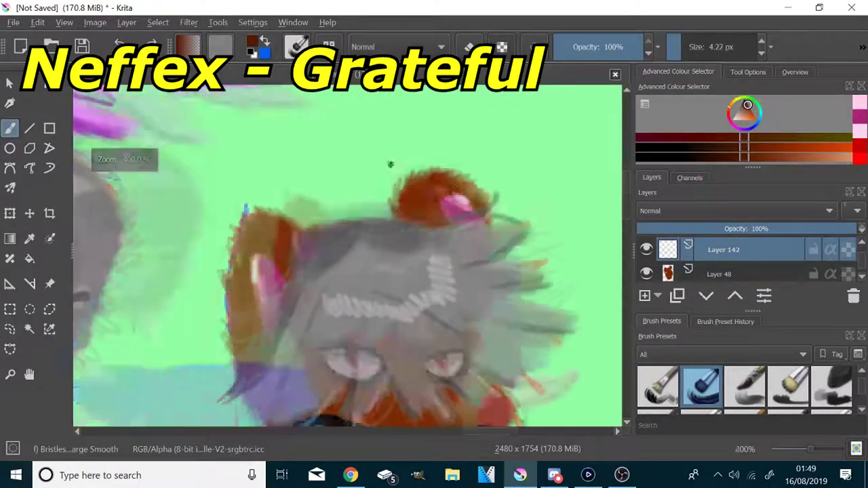
pyautogui.moveTo(719, 52); pyautogui.dragTo(731, 52)
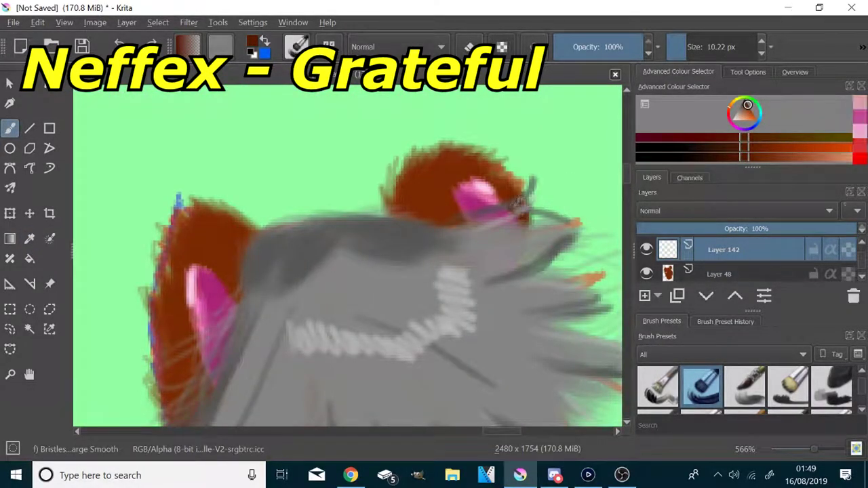
pyautogui.moveTo(458, 220); pyautogui.dragTo(419, 209)
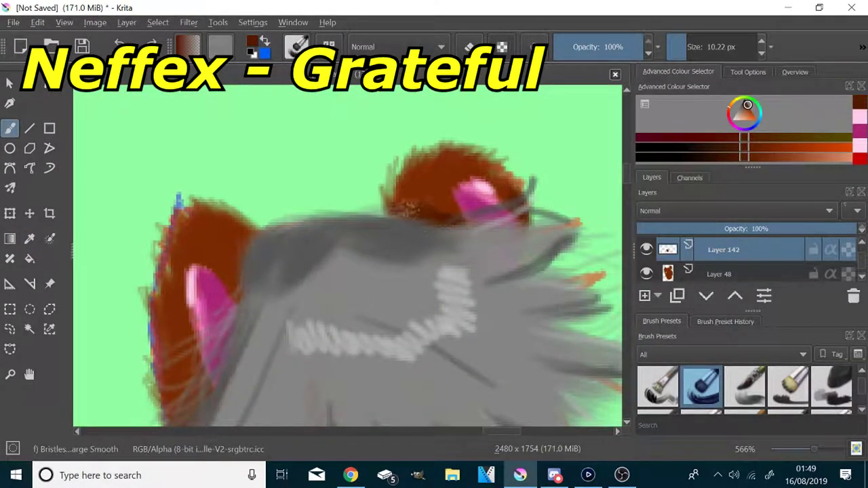
pyautogui.moveTo(475, 159); pyautogui.dragTo(492, 170)
pyautogui.moveTo(235, 270); pyautogui.dragTo(242, 320)
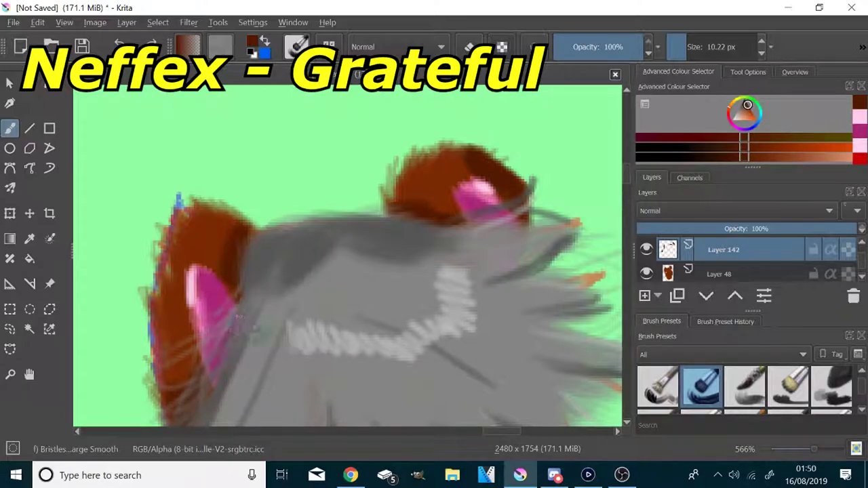
pyautogui.moveTo(188, 343)
pyautogui.mouseDown()
pyautogui.moveTo(169, 271)
pyautogui.moveTo(178, 414)
pyautogui.mouseUp()
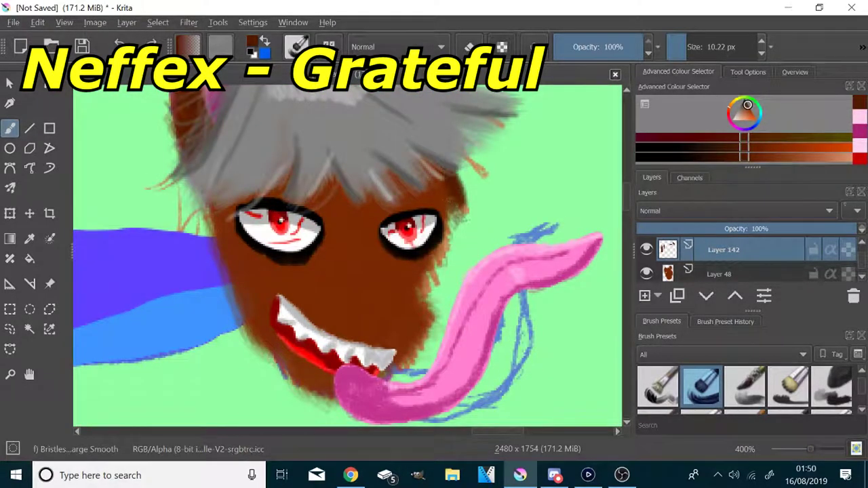
# - Shade the brown head's outline and snout in dark brown, and the forehead below the hair with a 61.13 px brush
pyautogui.moveTo(461, 197); pyautogui.dragTo(429, 291)
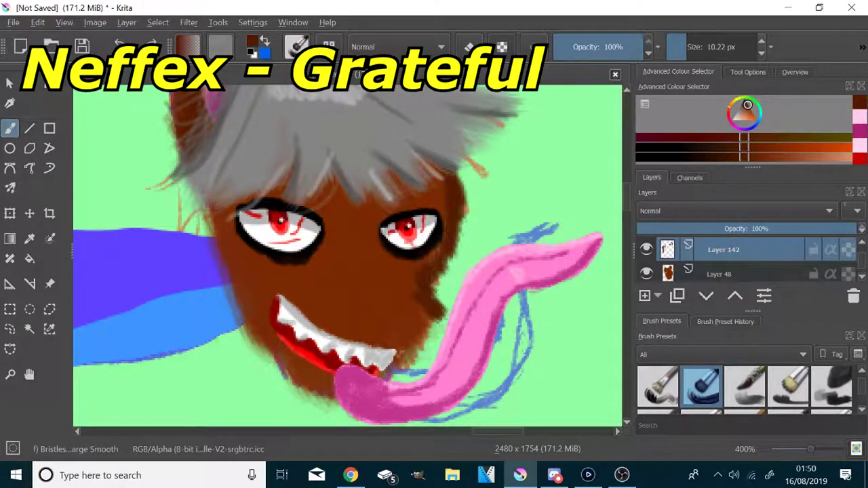
pyautogui.moveTo(214, 206)
pyautogui.mouseDown()
pyautogui.moveTo(285, 363)
pyautogui.moveTo(333, 396)
pyautogui.moveTo(412, 344)
pyautogui.mouseUp()
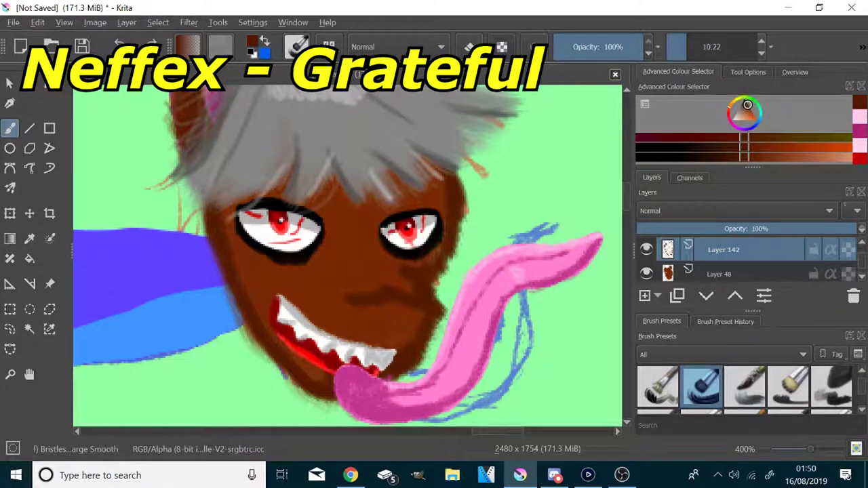
pyautogui.click(701, 47)
pyautogui.moveTo(266, 196); pyautogui.dragTo(431, 187)
# - Reduce the brush to 12.53 px, paint a light brown highlight on the nose and deepen the dark brown shading below it
pyautogui.click(814, 157)
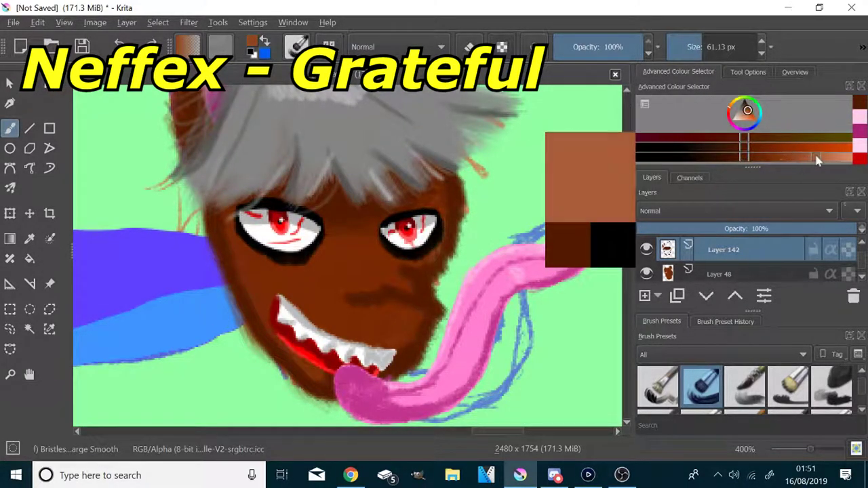
pyautogui.press('[')
pyautogui.press('[')
pyautogui.press('[')
pyautogui.press('[')
pyautogui.press('[')
pyautogui.click(29, 239)
pyautogui.click(461, 199)
pyautogui.click(10, 128)
pyautogui.moveTo(352, 298); pyautogui.dragTo(407, 321)
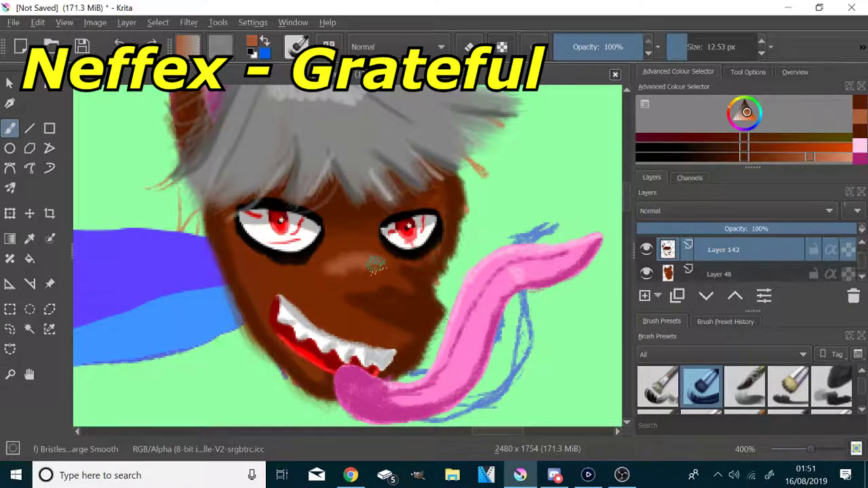
# - Paint a light brown highlight on the tip of the brown head's left ear
pyautogui.scroll(-2, 375, 265)
pyautogui.scroll(4, 305, 102)
pyautogui.moveTo(266, 264); pyautogui.dragTo(223, 262)
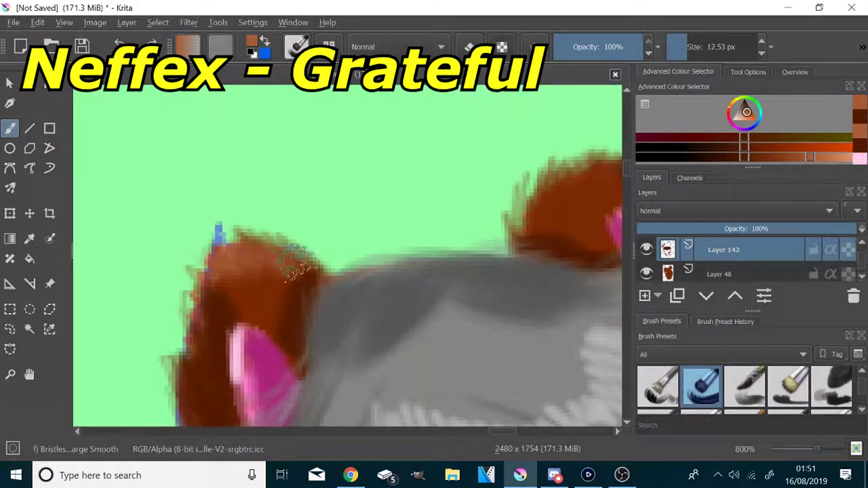
pyautogui.scroll(-2, 398, 210)
pyautogui.scroll(-2, 425, 274)
pyautogui.scroll(2, 426, 274)
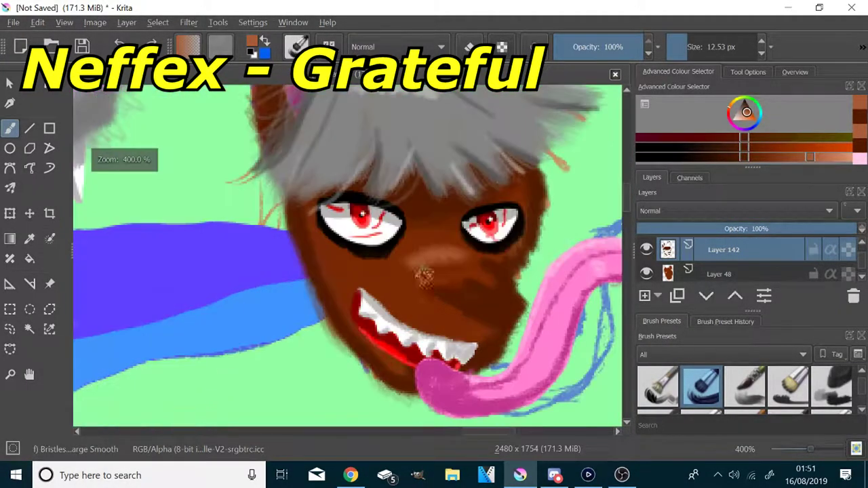
# - Add a new layer above Layer 49 and sample the dark blue shadow colour from the maned head's neck
pyautogui.scroll(-1, 693, 278)
pyautogui.click(668, 273)
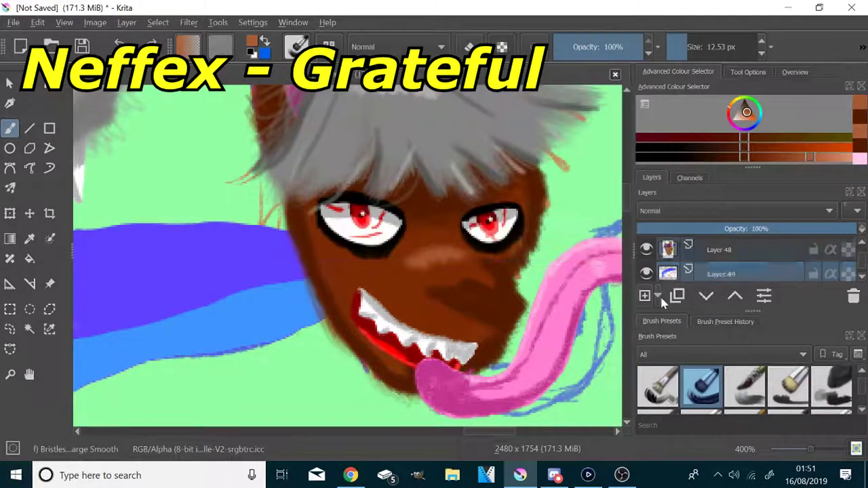
pyautogui.click(645, 295)
pyautogui.scroll(-2, 543, 282)
pyautogui.scroll(1, 183, 346)
pyautogui.click(29, 239)
pyautogui.click(276, 381)
pyautogui.click(9, 128)
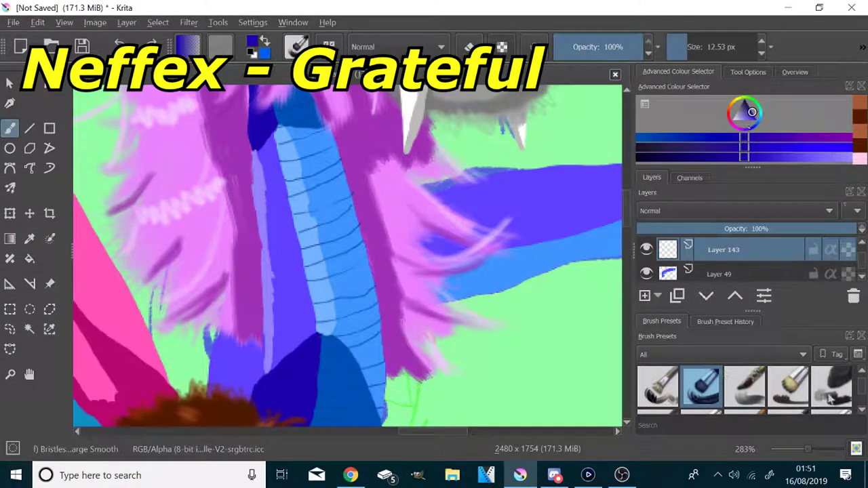
# - Switch to the Ink-2 Fineliner brush preset
pyautogui.scroll(2, 814, 388)
pyautogui.click(834, 389)
pyautogui.scroll(1, 834, 389)
pyautogui.click(836, 391)
pyautogui.scroll(-1, 838, 391)
pyautogui.click(839, 389)
pyautogui.scroll(-2, 565, 350)
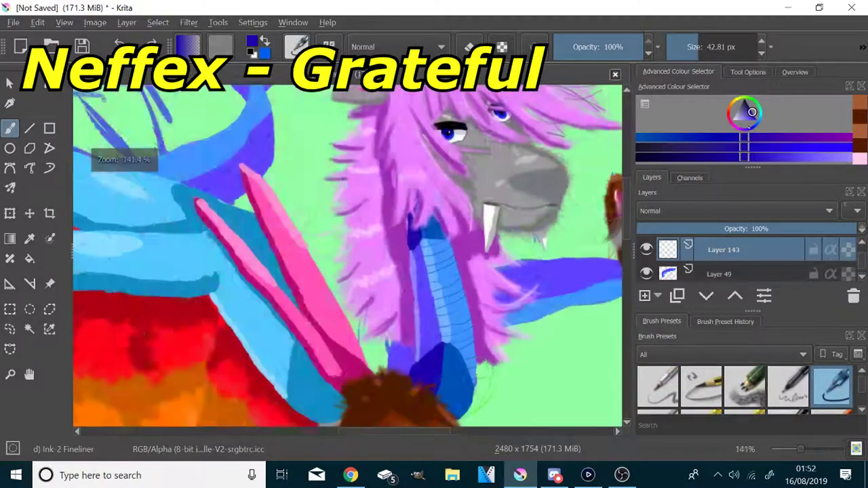
# - Shade the purple section below the pink mane in dark blue at 14.24 px and highlight its left edge in lighter purple at 2.26 px
pyautogui.scroll(3, 452, 371)
pyautogui.click(689, 50)
pyautogui.moveTo(297, 299)
pyautogui.mouseDown()
pyautogui.moveTo(289, 369)
pyautogui.moveTo(333, 370)
pyautogui.mouseUp()
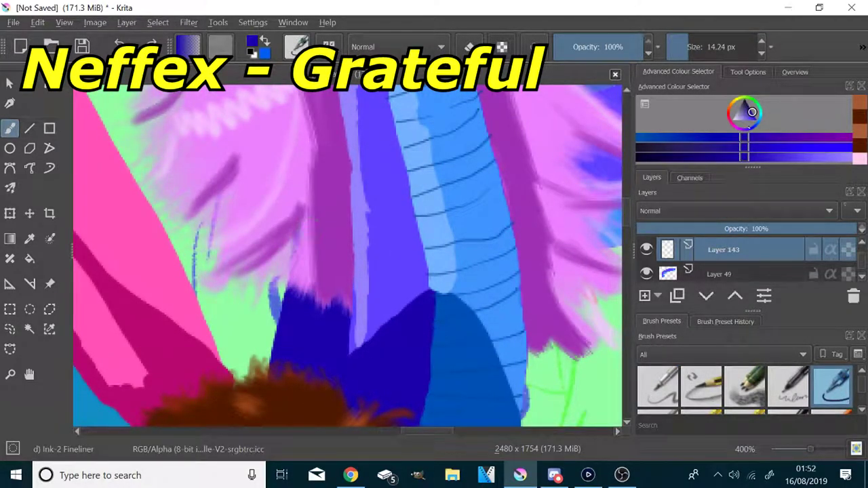
pyautogui.moveTo(298, 271); pyautogui.dragTo(301, 234)
pyautogui.click(799, 159)
pyautogui.moveTo(675, 54); pyautogui.dragTo(669, 53)
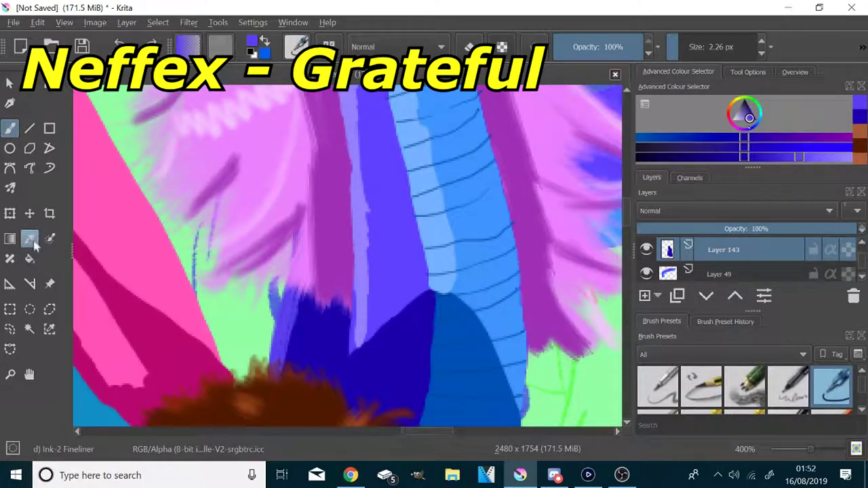
# - Shade both ends of the purple band on the brown head's neck in dark blue
pyautogui.scroll(-2, 102, 258)
pyautogui.click(688, 49)
pyautogui.moveTo(360, 260)
pyautogui.mouseDown()
pyautogui.moveTo(420, 247)
pyautogui.moveTo(464, 304)
pyautogui.moveTo(380, 322)
pyautogui.moveTo(386, 310)
pyautogui.moveTo(439, 287)
pyautogui.mouseUp()
pyautogui.scroll(-1, 196, 314)
pyautogui.scroll(1, 496, 303)
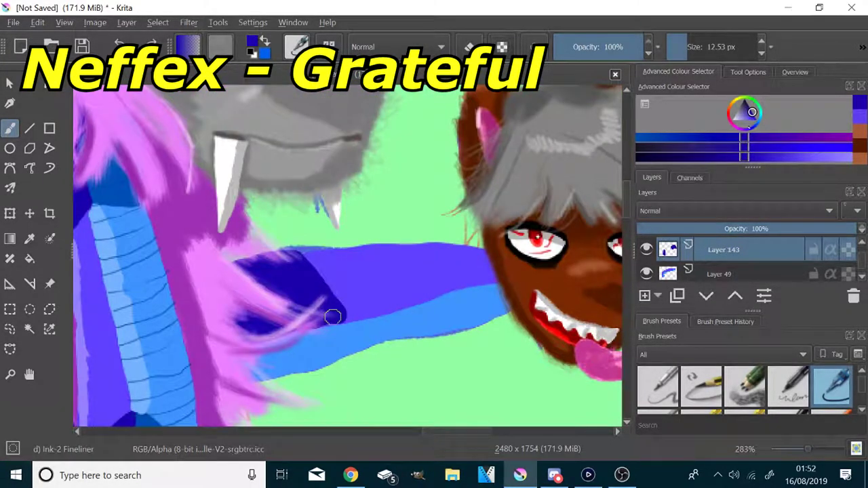
pyautogui.click(673, 47)
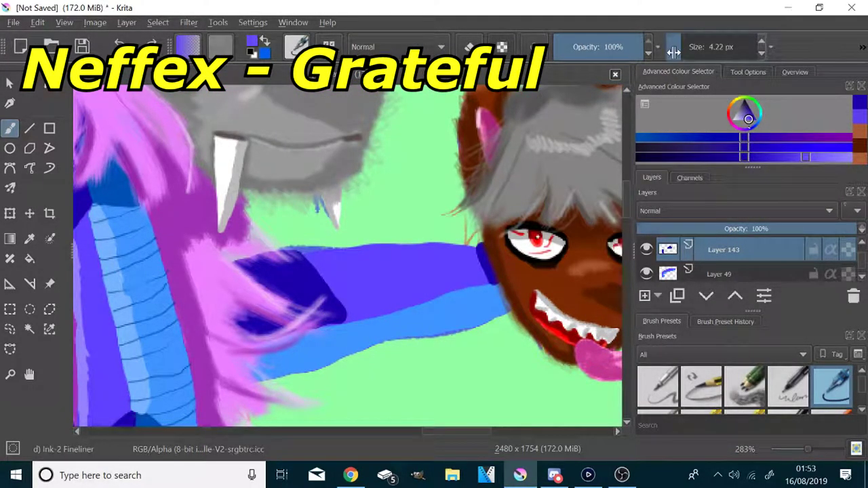
pyautogui.moveTo(476, 248); pyautogui.dragTo(477, 265)
# - Choose a lighter purple and paint a highlight along the upper edge of the neck's purple band
pyautogui.click(839, 158)
pyautogui.moveTo(331, 259); pyautogui.dragTo(447, 253)
pyautogui.moveTo(327, 262); pyautogui.dragTo(446, 256)
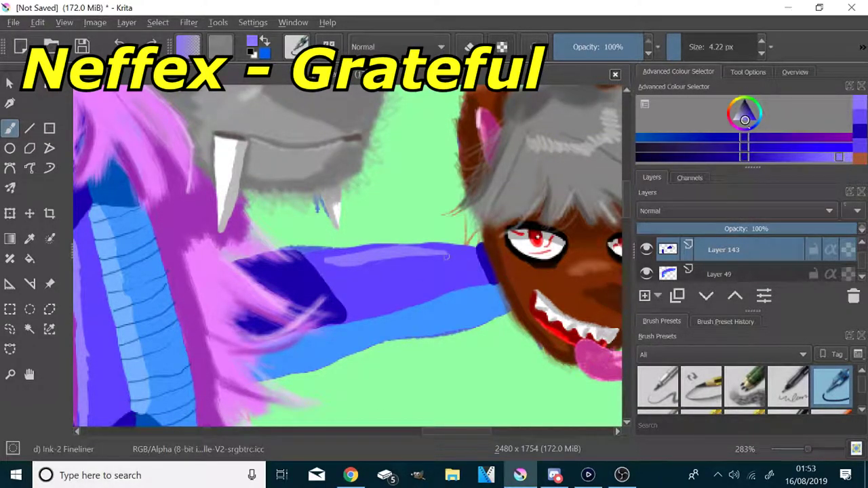
# - Sample the blue of the brown head's neck, choose a darker shade and paint both ends of its blue band at 14.24 px
pyautogui.click(749, 139)
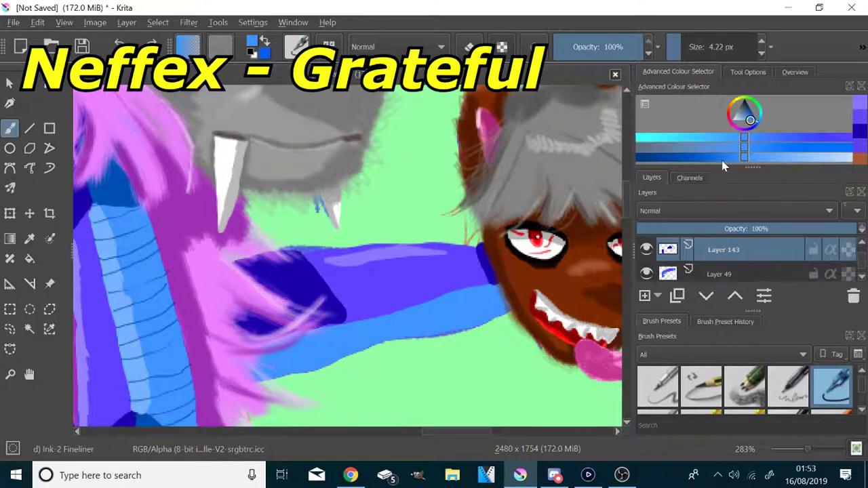
pyautogui.scroll(1, 378, 373)
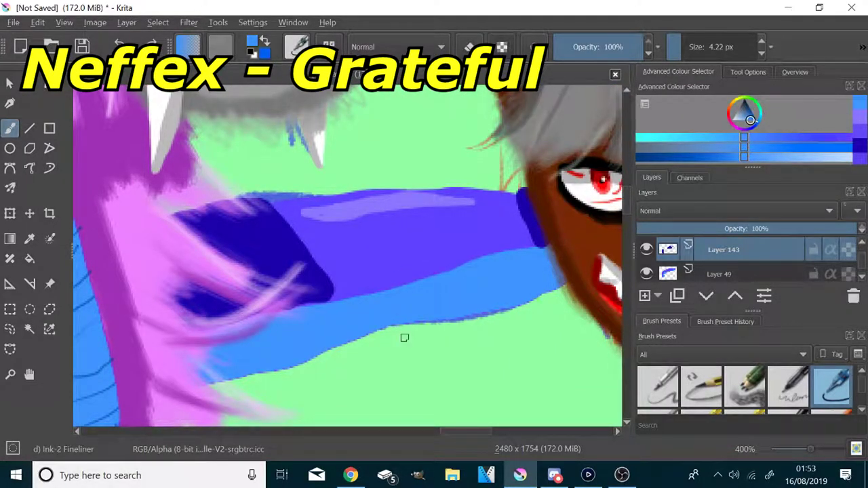
pyautogui.scroll(-1, 319, 305)
pyautogui.click(30, 238)
pyautogui.scroll(3, 153, 298)
pyautogui.click(11, 128)
pyautogui.scroll(-4, 112, 211)
pyautogui.scroll(4, 196, 218)
pyautogui.scroll(-4, 314, 297)
pyautogui.scroll(2, 212, 350)
pyautogui.scroll(-1, 80, 292)
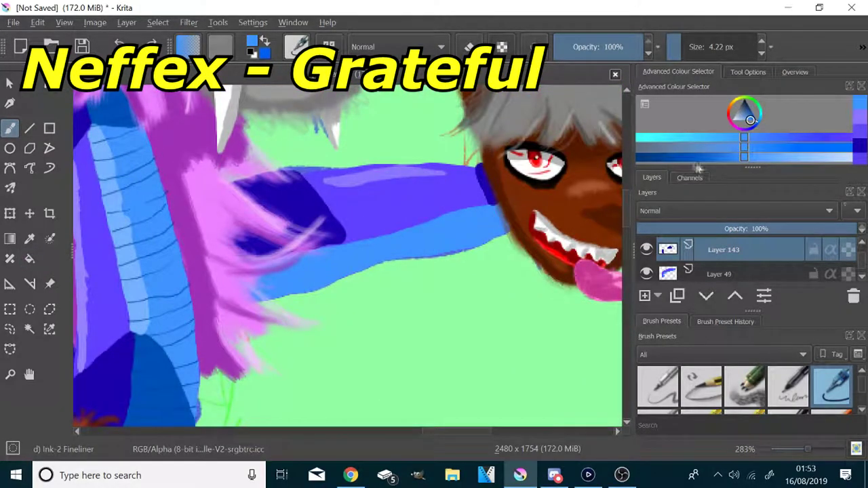
pyautogui.click(705, 157)
pyautogui.click(690, 47)
pyautogui.moveTo(344, 261)
pyautogui.mouseDown()
pyautogui.moveTo(310, 285)
pyautogui.moveTo(209, 314)
pyautogui.moveTo(334, 252)
pyautogui.mouseUp()
# - Draw thin dark blue lines across the neck's blue band at 0.75 px and paint a light blue highlight along it
pyautogui.click(658, 156)
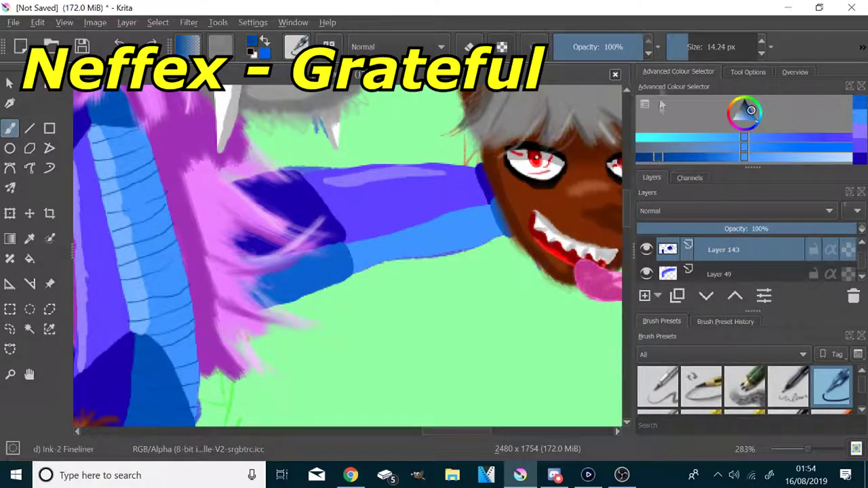
pyautogui.click(674, 48)
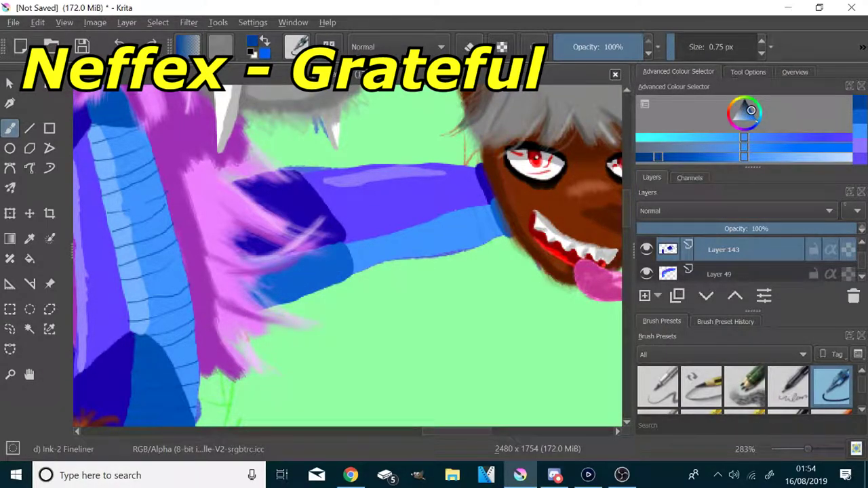
pyautogui.click(812, 159)
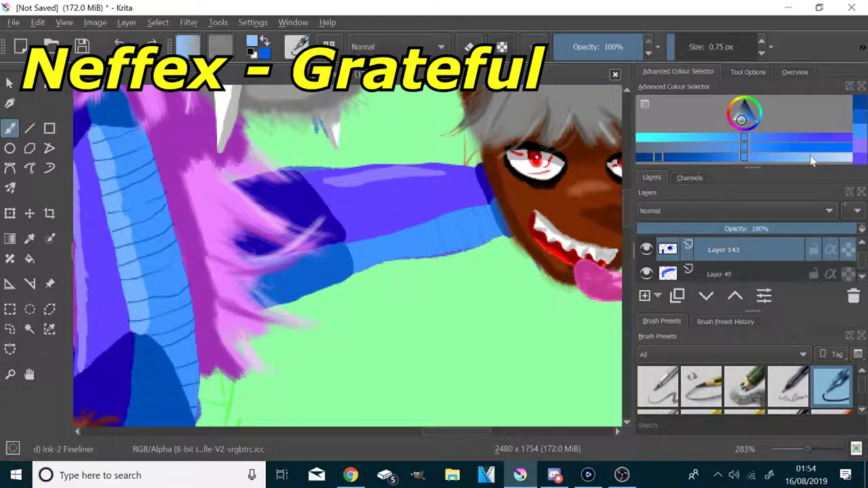
pyautogui.click(687, 54)
pyautogui.moveTo(348, 245); pyautogui.dragTo(494, 199)
pyautogui.moveTo(710, 147); pyautogui.dragTo(643, 157)
pyautogui.moveTo(682, 51); pyautogui.dragTo(673, 52)
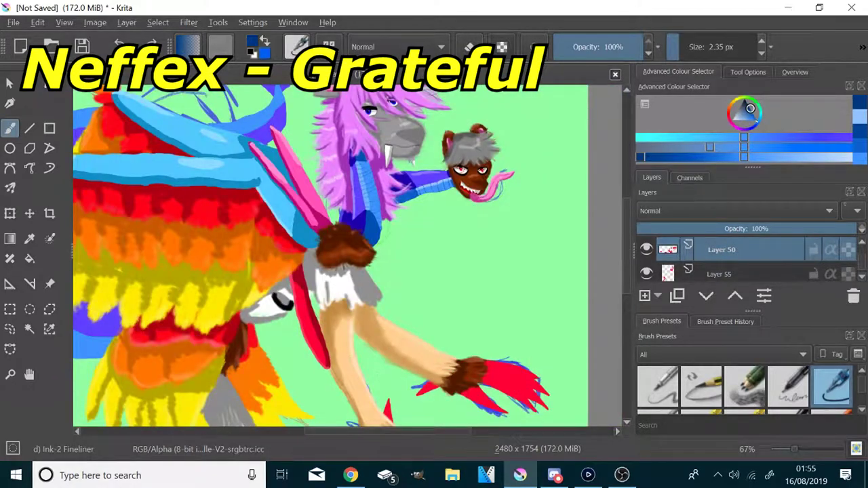
# - Sample the red of the front foot's toes and choose a darker shade for painting
pyautogui.moveTo(407, 410); pyautogui.dragTo(371, 329)
pyautogui.scroll(3, 368, 356)
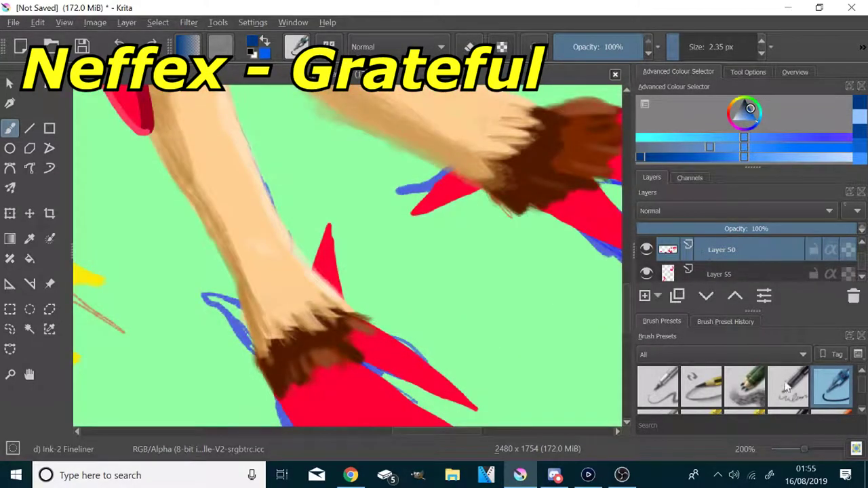
pyautogui.click(29, 239)
pyautogui.click(390, 349)
pyautogui.click(656, 157)
pyautogui.scroll(1, 329, 326)
pyautogui.click(9, 128)
# - Shade the left side of the foot's upright back claw in dark red with an 8.35 px brush
pyautogui.scroll(3, 325, 206)
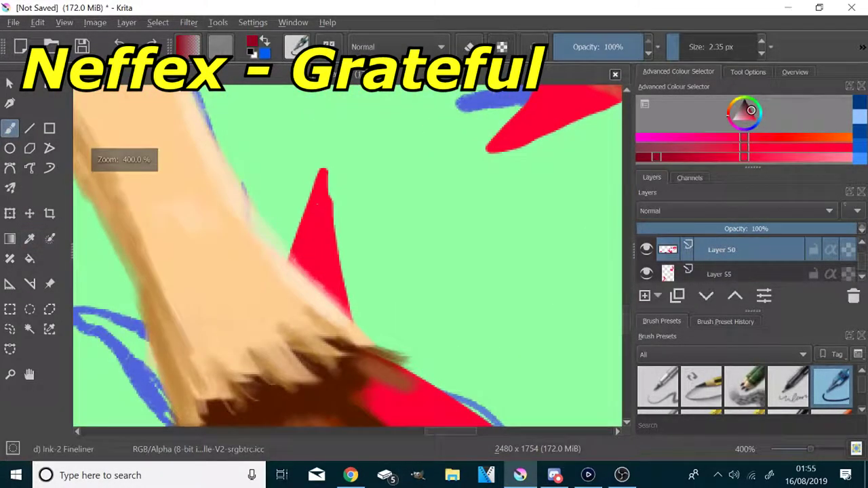
pyautogui.scroll(4, 731, 53)
pyautogui.moveTo(330, 140)
pyautogui.mouseDown()
pyautogui.moveTo(337, 262)
pyautogui.moveTo(314, 252)
pyautogui.moveTo(295, 275)
pyautogui.moveTo(320, 180)
pyautogui.moveTo(326, 211)
pyautogui.mouseUp()
pyautogui.scroll(-3, 434, 156)
pyautogui.scroll(3, 454, 238)
pyautogui.scroll(-2, 464, 222)
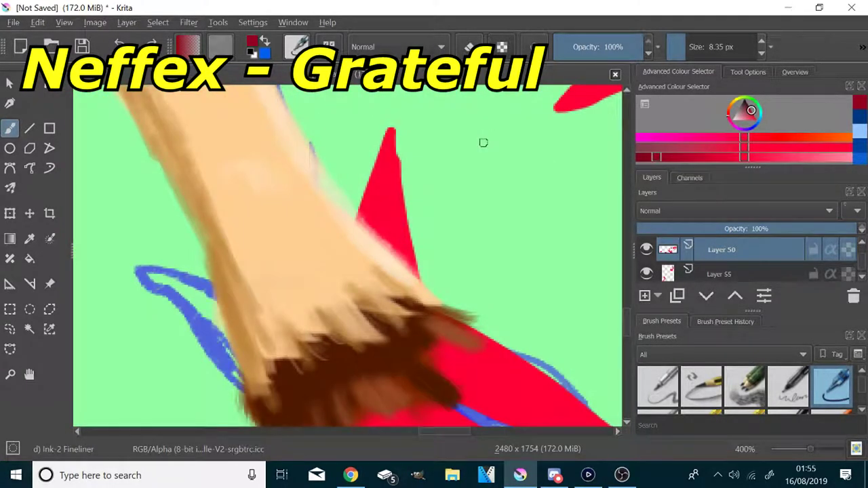
pyautogui.moveTo(420, 285)
pyautogui.mouseDown()
pyautogui.moveTo(380, 216)
pyautogui.moveTo(389, 137)
pyautogui.mouseUp()
pyautogui.moveTo(369, 211); pyautogui.dragTo(390, 131)
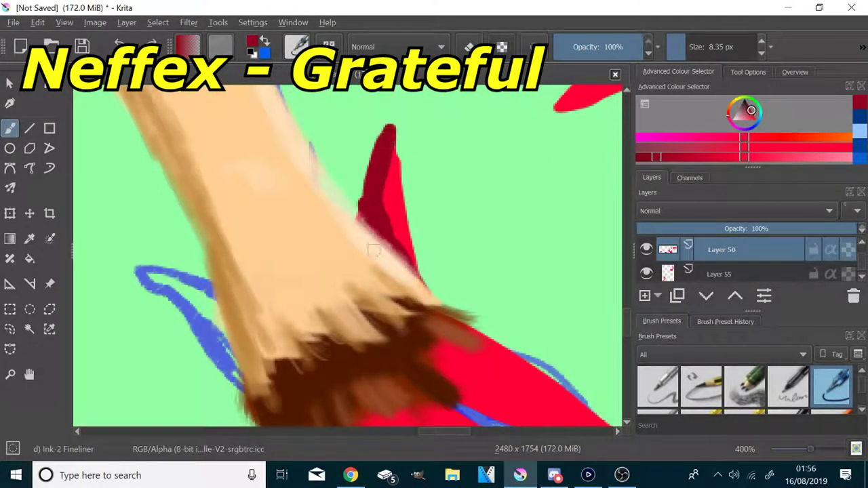
# - Paint a dark red shadow on the foot directly beneath the brown fur cuff
pyautogui.scroll(-2, 399, 241)
pyautogui.scroll(2, 443, 350)
pyautogui.moveTo(401, 205)
pyautogui.mouseDown()
pyautogui.moveTo(429, 236)
pyautogui.moveTo(392, 258)
pyautogui.moveTo(392, 274)
pyautogui.moveTo(332, 265)
pyautogui.moveTo(305, 273)
pyautogui.moveTo(274, 354)
pyautogui.moveTo(239, 373)
pyautogui.mouseUp()
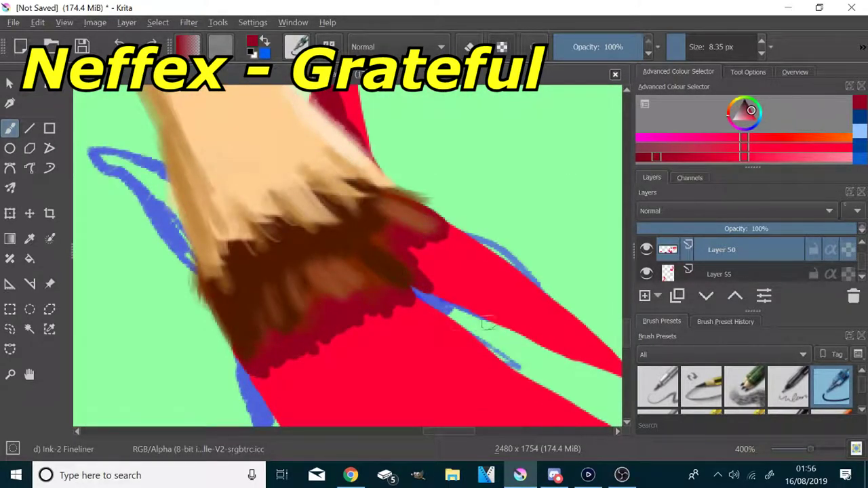
# - Paint dark red shadow lines along the lower edges of the front foot's toes, from the claw tips up to the fur cuff
pyautogui.press('-')
pyautogui.scroll(1, 569, 352)
pyautogui.moveTo(568, 352)
pyautogui.mouseDown()
pyautogui.moveTo(379, 270)
pyautogui.moveTo(367, 257)
pyautogui.mouseUp()
pyautogui.scroll(-2, 350, 220)
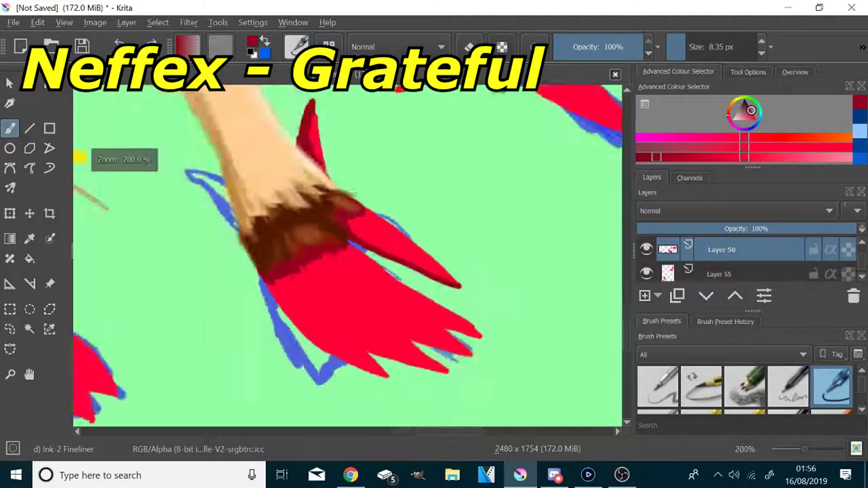
pyautogui.scroll(1, 393, 336)
pyautogui.moveTo(454, 316); pyautogui.dragTo(337, 243)
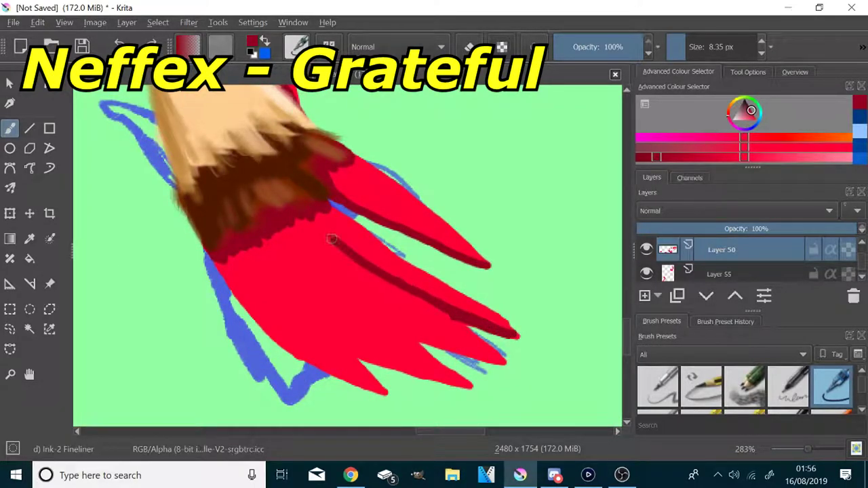
pyautogui.moveTo(503, 363)
pyautogui.mouseDown()
pyautogui.moveTo(421, 342)
pyautogui.moveTo(281, 228)
pyautogui.mouseUp()
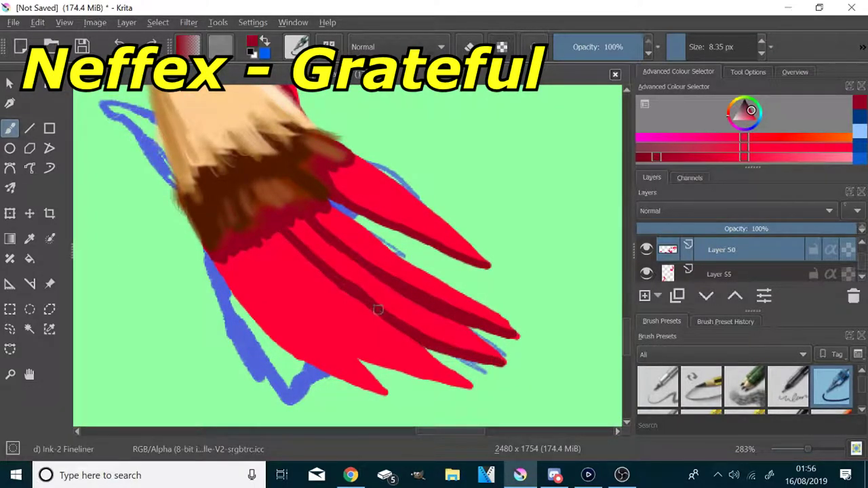
pyautogui.moveTo(438, 383)
pyautogui.mouseDown()
pyautogui.moveTo(359, 356)
pyautogui.moveTo(281, 300)
pyautogui.moveTo(342, 348)
pyautogui.moveTo(241, 244)
pyautogui.mouseUp()
pyautogui.moveTo(356, 352); pyautogui.dragTo(242, 249)
pyautogui.moveTo(381, 393)
pyautogui.mouseDown()
pyautogui.moveTo(299, 351)
pyautogui.moveTo(235, 298)
pyautogui.moveTo(211, 257)
pyautogui.mouseUp()
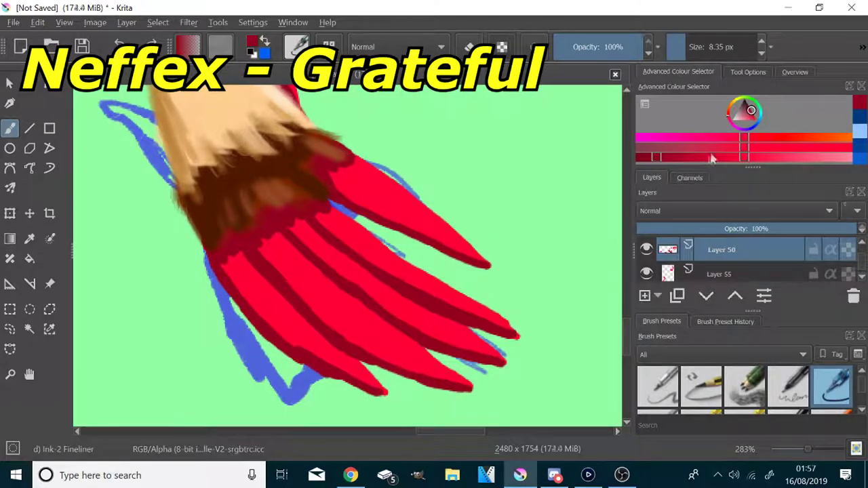
# - Shade the base and lower edge of the other front foot's small back claw in dark red
pyautogui.scroll(-4, 437, 246)
pyautogui.scroll(5, 493, 167)
pyautogui.click(258, 193)
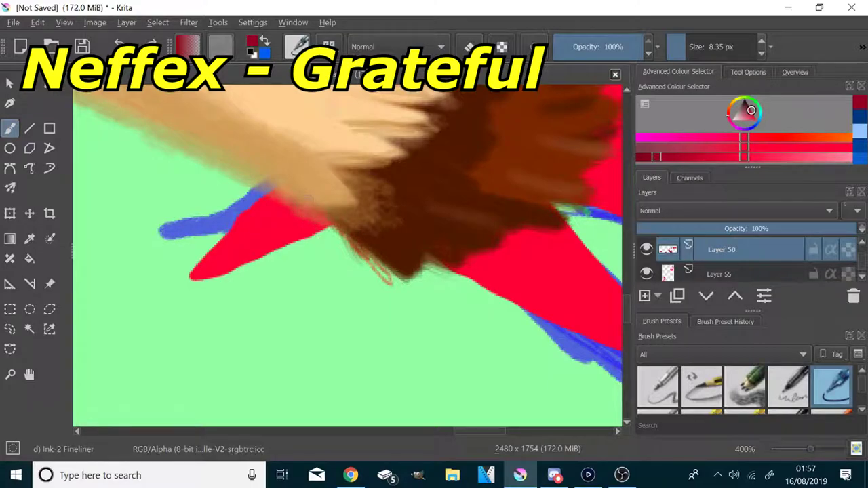
pyautogui.moveTo(319, 224); pyautogui.dragTo(190, 275)
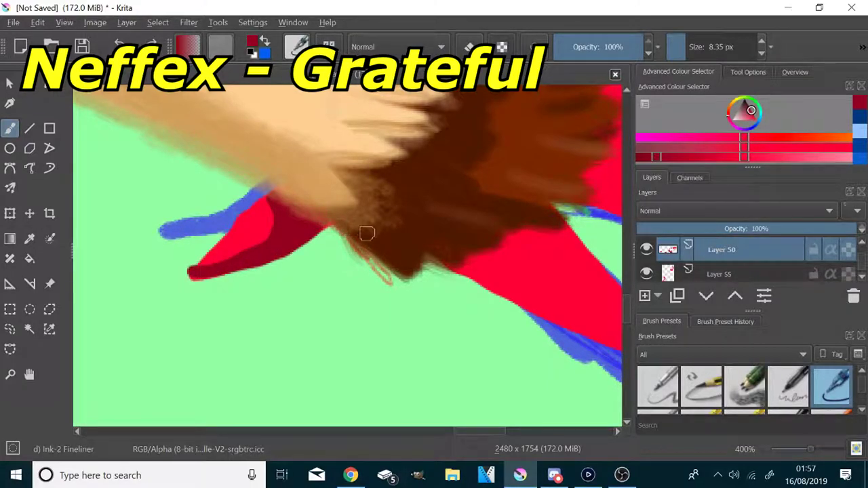
# - Paint dark red shadows beneath the second foot's brown cuff and along the upper edge of its lowest claw
pyautogui.scroll(-4, 369, 232)
pyautogui.scroll(4, 434, 206)
pyautogui.moveTo(381, 144)
pyautogui.mouseDown()
pyautogui.moveTo(433, 164)
pyautogui.moveTo(423, 249)
pyautogui.moveTo(378, 301)
pyautogui.moveTo(236, 375)
pyautogui.mouseUp()
pyautogui.scroll(-2, 358, 289)
pyautogui.scroll(2, 358, 288)
pyautogui.moveTo(214, 271)
pyautogui.mouseDown()
pyautogui.moveTo(376, 330)
pyautogui.moveTo(441, 371)
pyautogui.moveTo(306, 274)
pyautogui.moveTo(250, 253)
pyautogui.mouseUp()
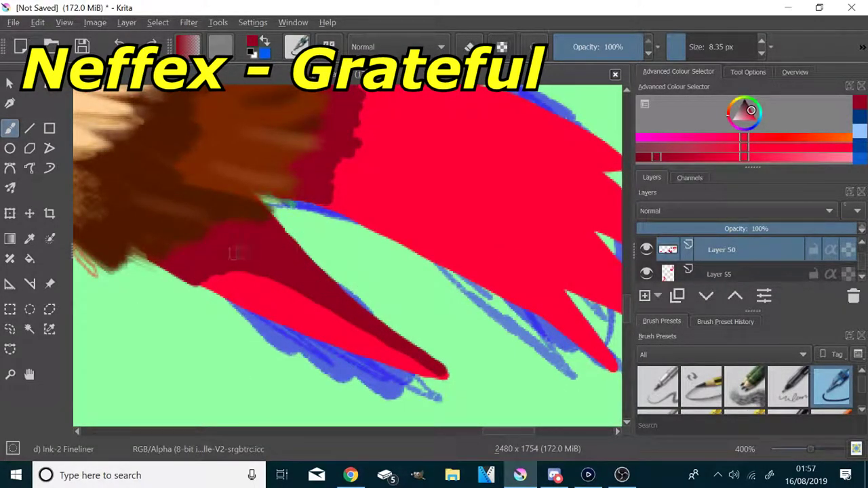
# - Paint dark red shadow lines between the second foot's long toes and along the outer edge of the uppermost one
pyautogui.scroll(-2, 249, 252)
pyautogui.scroll(2, 384, 230)
pyautogui.moveTo(478, 394)
pyautogui.mouseDown()
pyautogui.moveTo(412, 290)
pyautogui.moveTo(207, 185)
pyautogui.mouseUp()
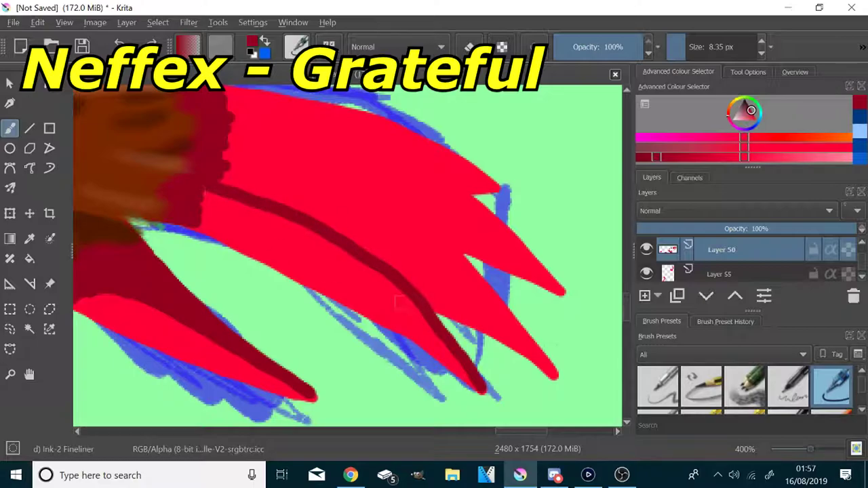
pyautogui.moveTo(553, 370)
pyautogui.mouseDown()
pyautogui.moveTo(473, 267)
pyautogui.moveTo(374, 207)
pyautogui.moveTo(224, 146)
pyautogui.mouseUp()
pyautogui.moveTo(563, 293)
pyautogui.mouseDown()
pyautogui.moveTo(438, 177)
pyautogui.moveTo(228, 112)
pyautogui.mouseUp()
pyautogui.moveTo(502, 191)
pyautogui.mouseDown()
pyautogui.moveTo(390, 132)
pyautogui.moveTo(227, 90)
pyautogui.mouseUp()
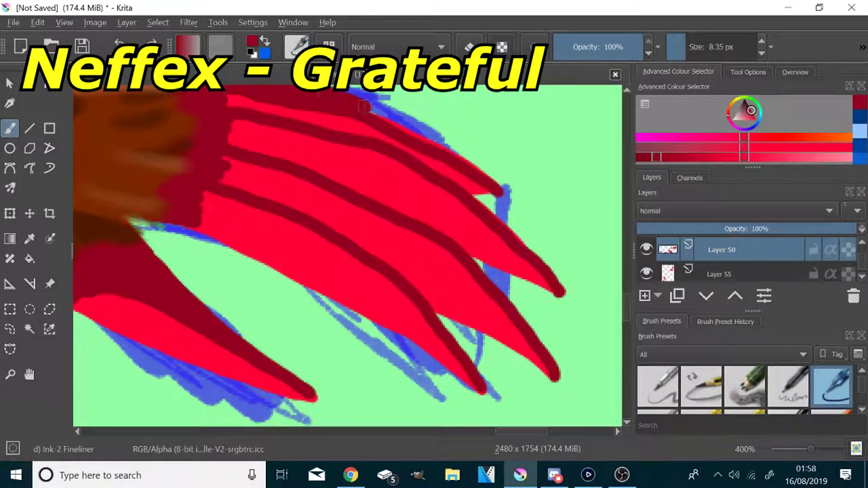
pyautogui.moveTo(346, 100); pyautogui.dragTo(502, 188)
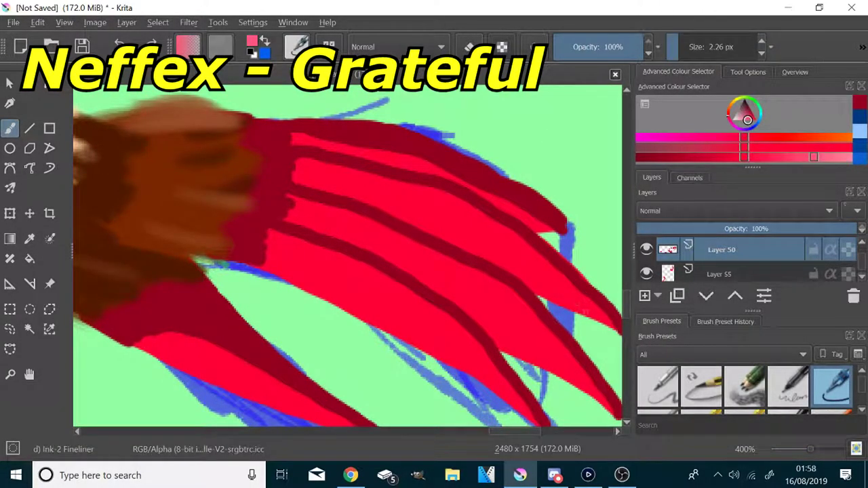
# - Scribble pink highlights at 2.26 px on the toes and back claws of both front feet
pyautogui.moveTo(393, 155); pyautogui.dragTo(454, 173)
pyautogui.moveTo(422, 206)
pyautogui.mouseDown()
pyautogui.moveTo(478, 229)
pyautogui.moveTo(424, 308)
pyautogui.moveTo(394, 334)
pyautogui.mouseUp()
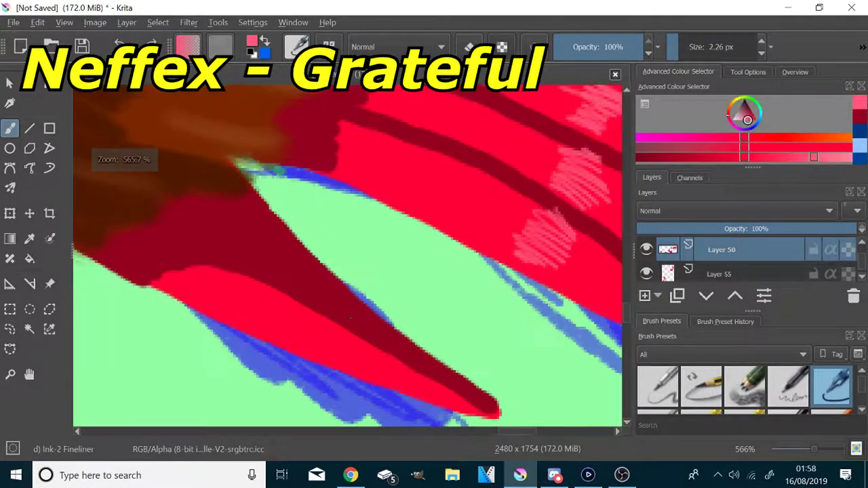
pyautogui.moveTo(343, 294); pyautogui.dragTo(292, 352)
pyautogui.moveTo(325, 329); pyautogui.dragTo(291, 351)
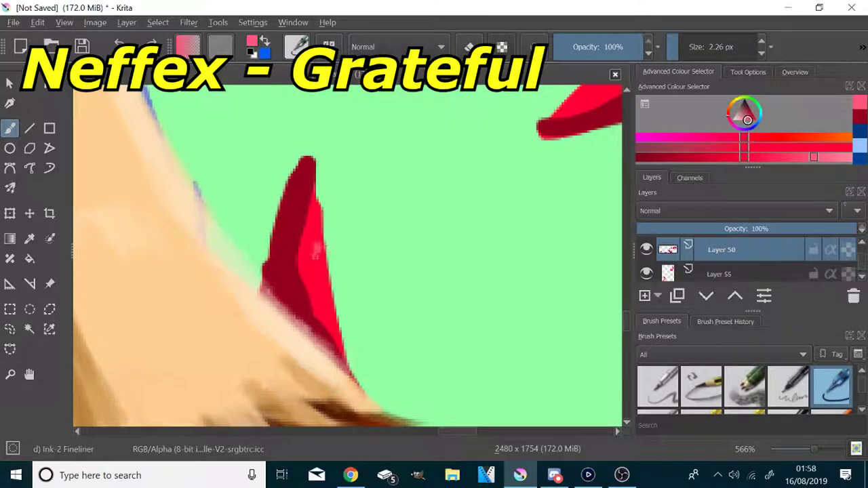
pyautogui.moveTo(280, 231); pyautogui.dragTo(317, 256)
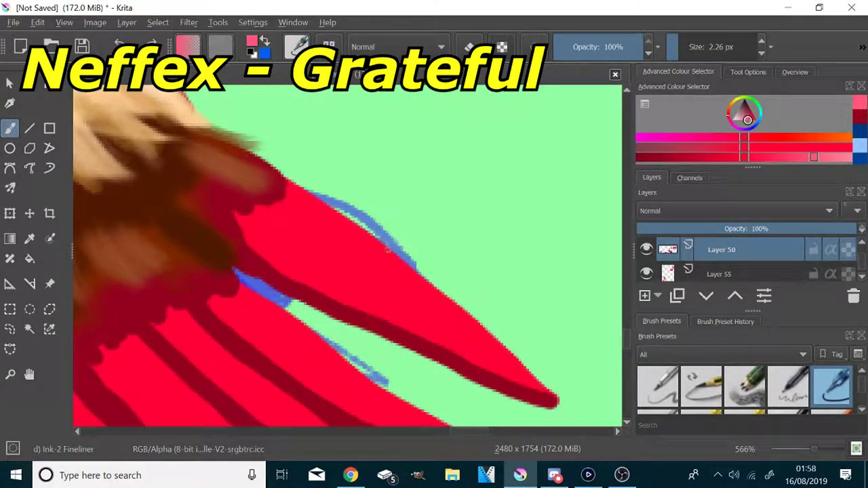
pyautogui.moveTo(383, 257)
pyautogui.mouseDown()
pyautogui.moveTo(339, 302)
pyautogui.moveTo(389, 271)
pyautogui.mouseUp()
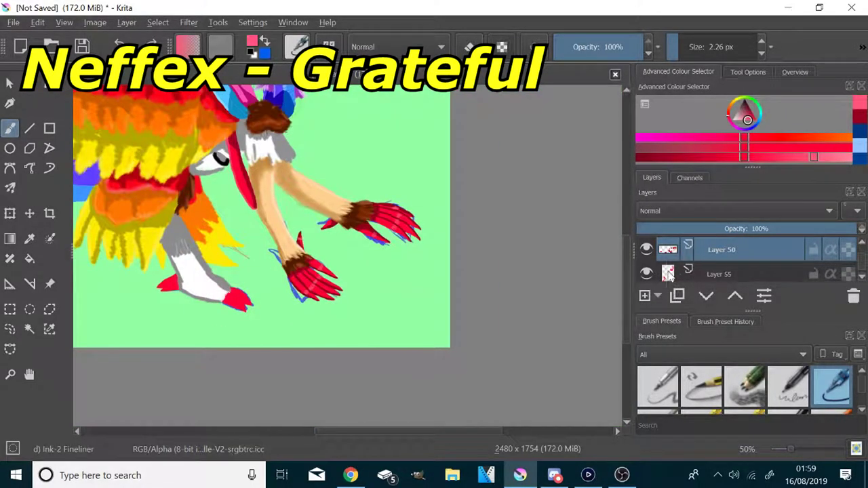
# - On a new layer above Layer 55, shade the front wingtip's red feathers dark red with an 8.24 px smooth bristle brush
pyautogui.click(644, 296)
pyautogui.click(702, 386)
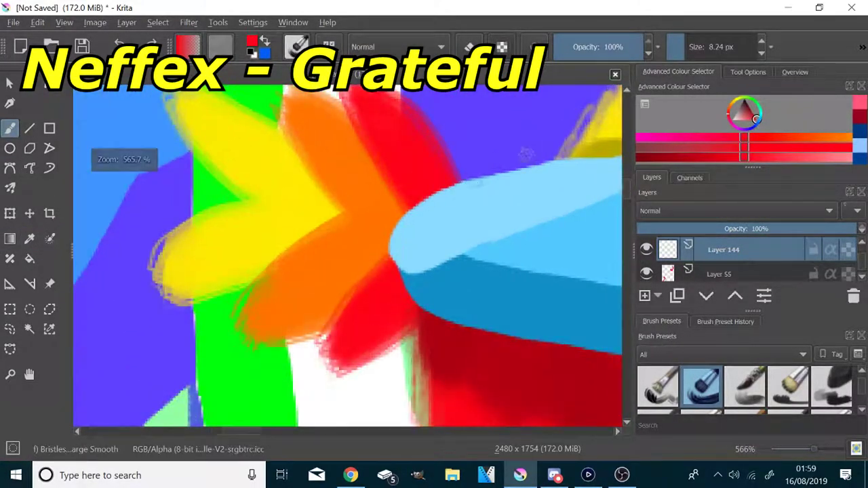
pyautogui.click(680, 157)
pyautogui.moveTo(445, 193)
pyautogui.mouseDown()
pyautogui.moveTo(420, 212)
pyautogui.moveTo(365, 132)
pyautogui.moveTo(412, 167)
pyautogui.mouseUp()
pyautogui.moveTo(381, 282)
pyautogui.mouseDown()
pyautogui.moveTo(367, 356)
pyautogui.moveTo(410, 302)
pyautogui.mouseUp()
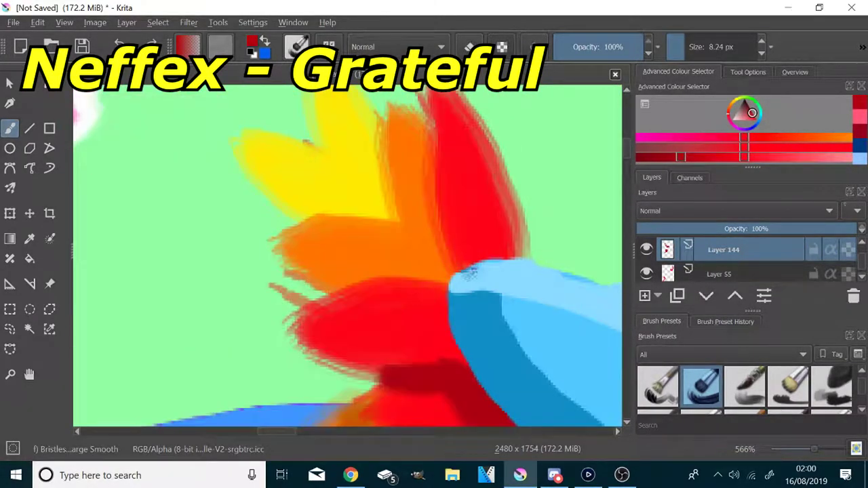
# - Shade the back wingtip's two red feathers in dark red with the same bristle brush
pyautogui.moveTo(470, 272)
pyautogui.mouseDown()
pyautogui.moveTo(462, 187)
pyautogui.moveTo(481, 159)
pyautogui.moveTo(475, 215)
pyautogui.moveTo(500, 229)
pyautogui.mouseUp()
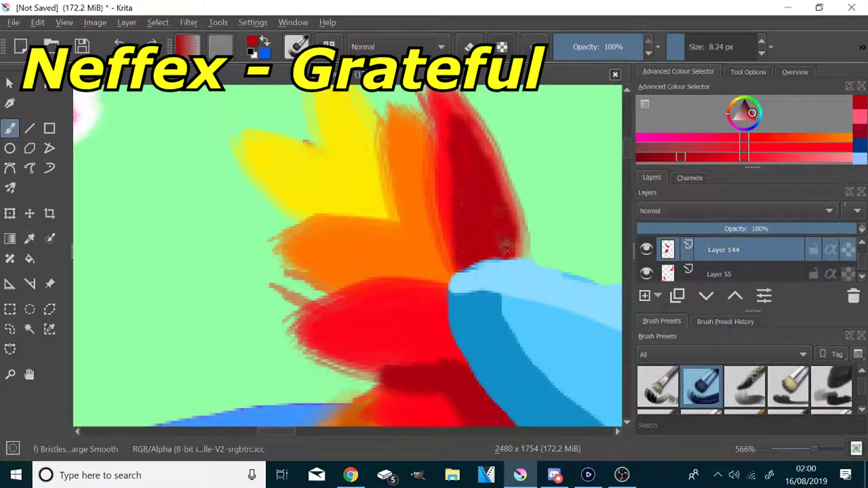
pyautogui.moveTo(475, 95); pyautogui.dragTo(449, 133)
pyautogui.moveTo(448, 297); pyautogui.dragTo(477, 343)
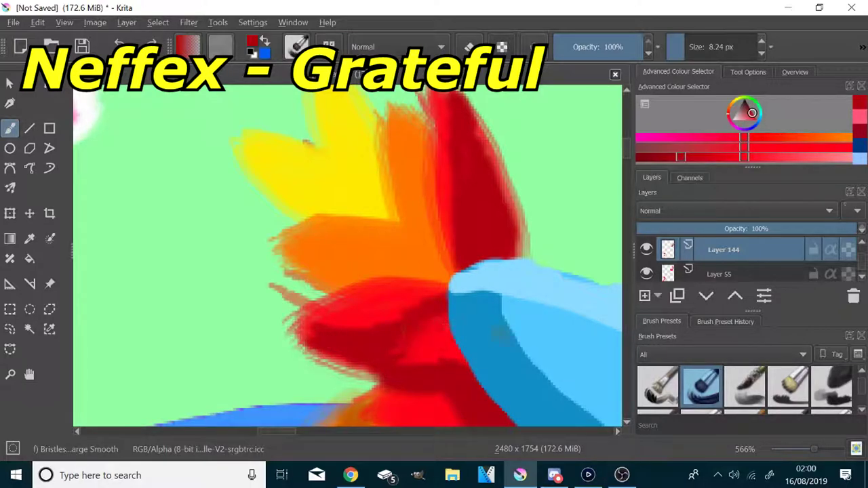
# - Paint light red highlights at 2.26 px on the red feathers of the wingtips
pyautogui.click(798, 157)
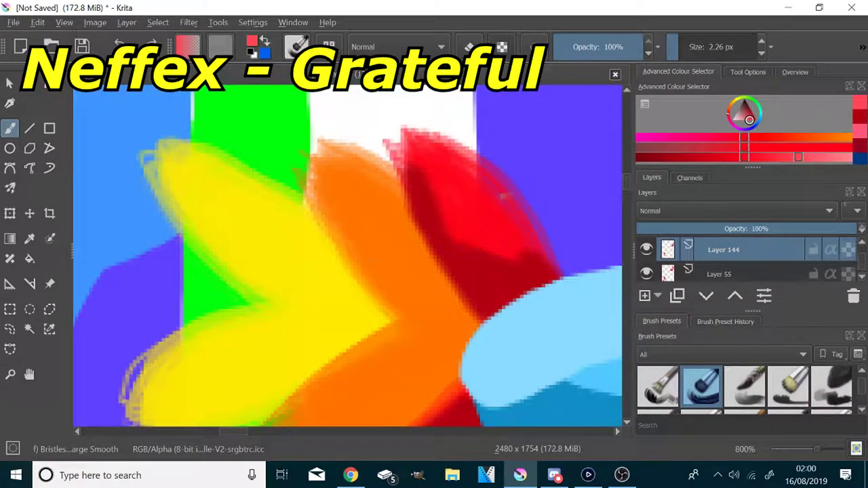
pyautogui.moveTo(455, 169); pyautogui.dragTo(436, 153)
pyautogui.scroll(-3, 468, 173)
pyautogui.scroll(4, 467, 253)
# - Add a new layer above Layer 57 and sample the orange of the feathers for painting
pyautogui.click(705, 275)
pyautogui.scroll(-3, 231, 269)
pyautogui.click(30, 239)
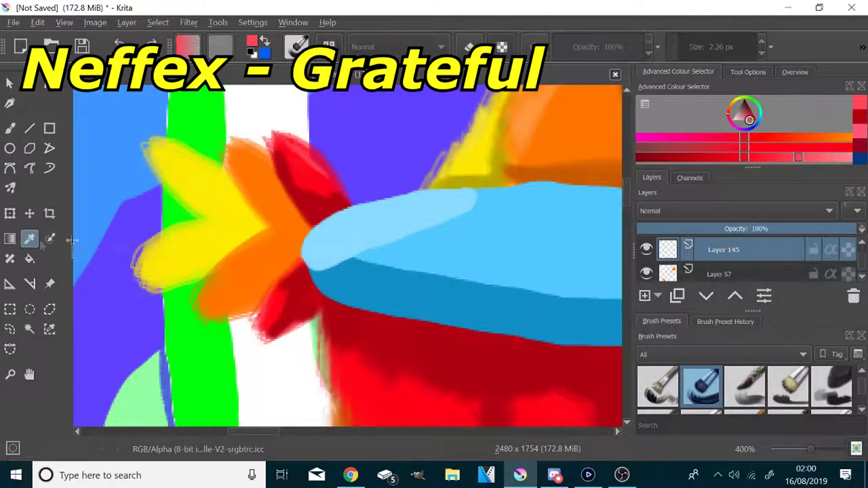
pyautogui.scroll(4, 468, 190)
pyautogui.click(545, 254)
pyautogui.scroll(-4, 545, 254)
pyautogui.scroll(2, 309, 282)
pyautogui.click(10, 129)
# - Shade the front wingtip's orange feathers in dark orange with a 12.53 px brush
pyautogui.scroll(-1, 207, 298)
pyautogui.scroll(2, 227, 370)
pyautogui.click(688, 53)
pyautogui.moveTo(455, 255)
pyautogui.mouseDown()
pyautogui.moveTo(361, 150)
pyautogui.moveTo(413, 331)
pyautogui.moveTo(303, 380)
pyautogui.mouseUp()
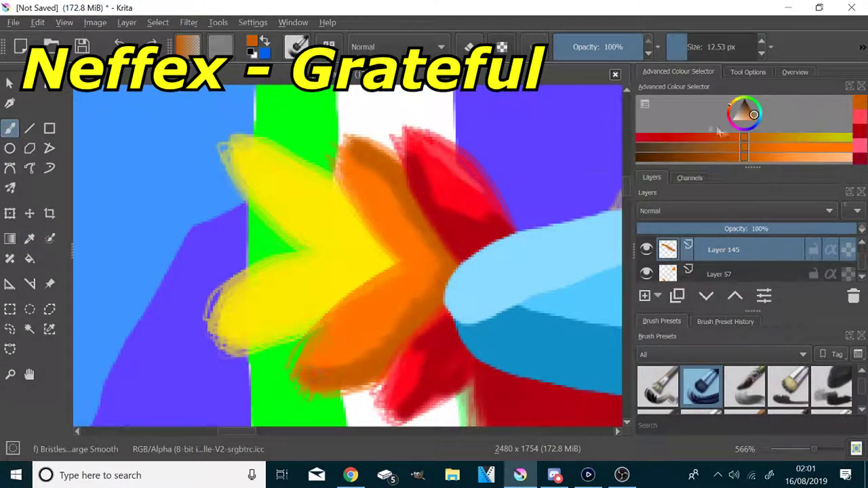
# - Paint light orange highlights at 4.22 px along the inner edges of the front wingtip's orange feathers
pyautogui.click(816, 157)
pyautogui.click(682, 55)
pyautogui.moveTo(341, 167); pyautogui.dragTo(349, 180)
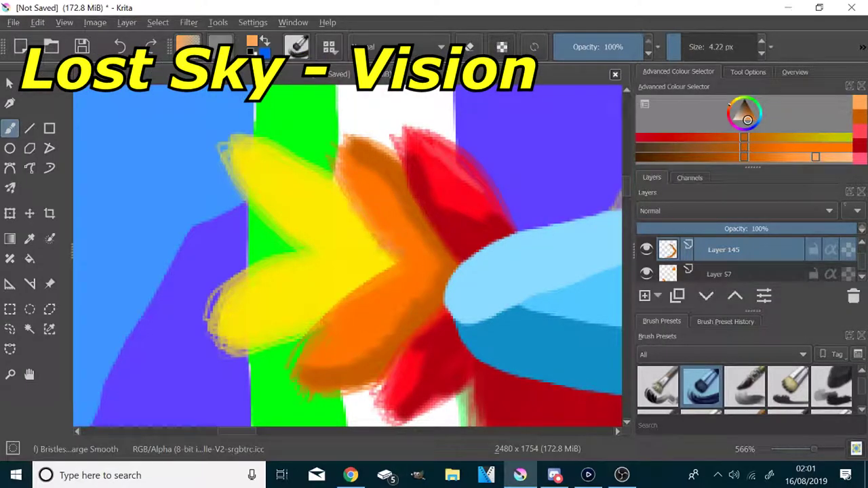
pyautogui.moveTo(327, 333); pyautogui.dragTo(298, 372)
# - Shade the back wingtip's orange feathers in dark orange and add light orange highlights along them
pyautogui.scroll(-3, 347, 256)
pyautogui.scroll(4, 475, 150)
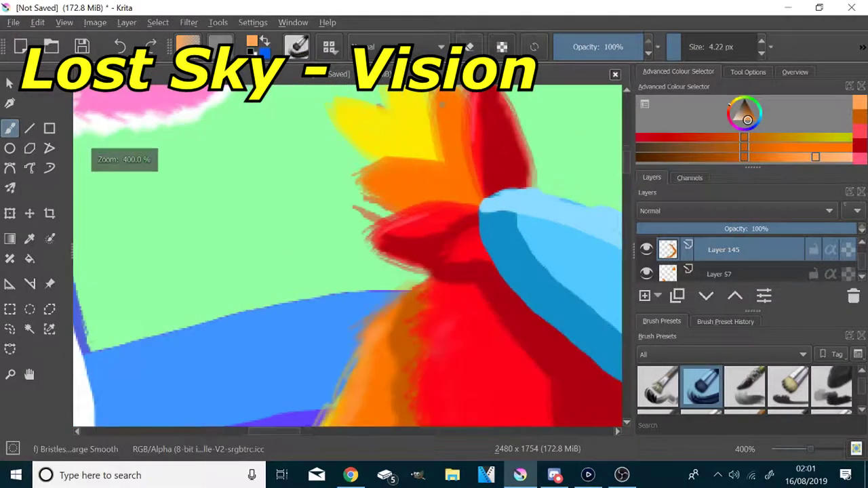
pyautogui.click(710, 156)
pyautogui.moveTo(452, 146)
pyautogui.mouseDown()
pyautogui.moveTo(469, 289)
pyautogui.moveTo(487, 351)
pyautogui.moveTo(299, 342)
pyautogui.moveTo(259, 310)
pyautogui.mouseUp()
pyautogui.click(810, 157)
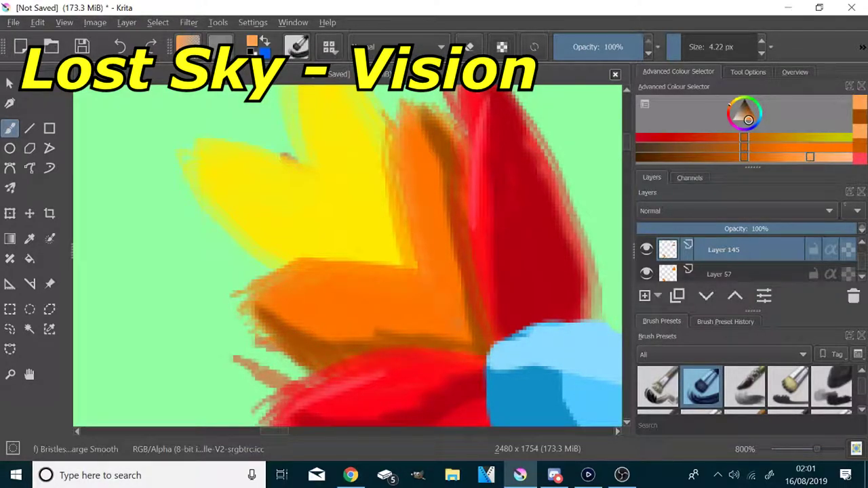
pyautogui.scroll(-1, 715, 265)
# - Add a new layer above Layer 58 and sample the yellow of the back wingtip's feathers
pyautogui.click(716, 251)
pyautogui.click(646, 296)
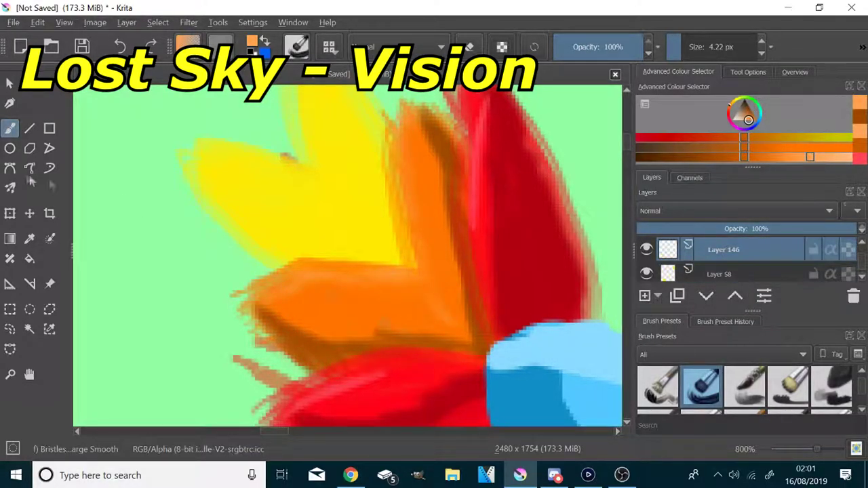
pyautogui.click(30, 129)
pyautogui.click(29, 239)
pyautogui.click(257, 200)
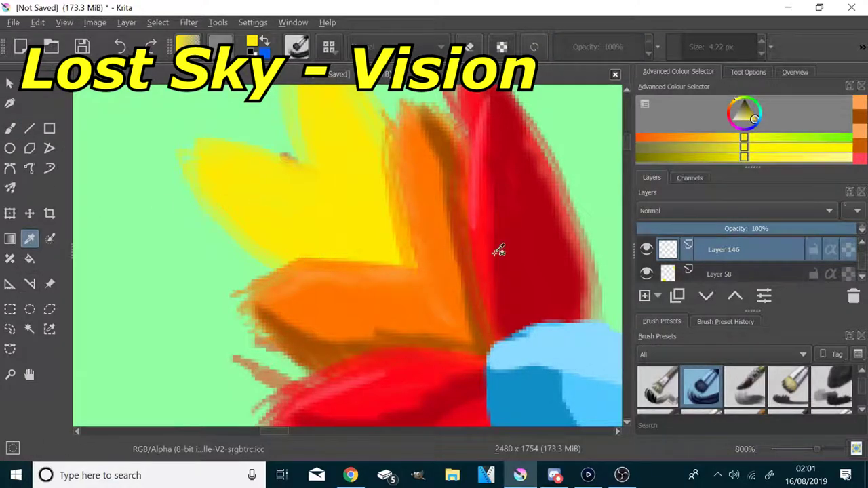
# - Paint dark yellow shadows on the back wingtip's yellow feathers with the brush
pyautogui.scroll(-9, 498, 250)
pyautogui.scroll(7, 560, 412)
pyautogui.click(339, 359)
pyautogui.scroll(-7, 339, 358)
pyautogui.scroll(9, 311, 277)
pyautogui.press('b')
pyautogui.moveTo(295, 120)
pyautogui.mouseDown()
pyautogui.moveTo(343, 196)
pyautogui.moveTo(373, 319)
pyautogui.moveTo(239, 314)
pyautogui.moveTo(161, 231)
pyautogui.mouseUp()
pyautogui.moveTo(344, 308); pyautogui.dragTo(266, 229)
pyautogui.moveTo(338, 309); pyautogui.dragTo(317, 294)
# - Paint light yellow highlights along the back wingtip's yellow feathers
pyautogui.click(848, 157)
pyautogui.moveTo(277, 216); pyautogui.dragTo(292, 109)
pyautogui.moveTo(165, 206)
pyautogui.mouseDown()
pyautogui.moveTo(294, 270)
pyautogui.moveTo(317, 294)
pyautogui.mouseUp()
pyautogui.moveTo(313, 274); pyautogui.dragTo(285, 229)
# - Shade the front wingtip's two yellow feathers in dark yellow with a 4.22 px brush
pyautogui.scroll(-7, 326, 170)
pyautogui.scroll(4, 193, 282)
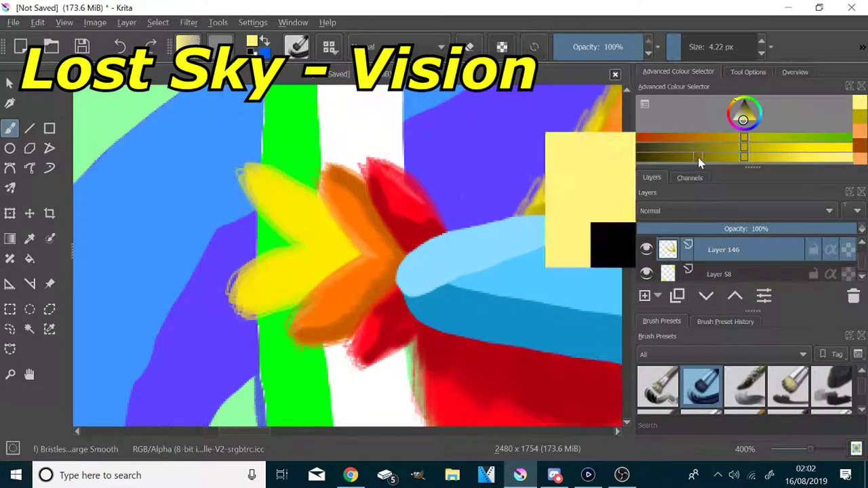
pyautogui.moveTo(701, 158); pyautogui.dragTo(748, 158)
pyautogui.scroll(2, 305, 253)
pyautogui.scroll(-1, 302, 303)
pyautogui.moveTo(322, 187)
pyautogui.mouseDown()
pyautogui.moveTo(235, 143)
pyautogui.moveTo(380, 266)
pyautogui.mouseUp()
pyautogui.moveTo(315, 195)
pyautogui.mouseDown()
pyautogui.moveTo(371, 267)
pyautogui.moveTo(214, 341)
pyautogui.mouseUp()
pyautogui.moveTo(373, 270)
pyautogui.mouseDown()
pyautogui.moveTo(315, 238)
pyautogui.moveTo(281, 241)
pyautogui.mouseUp()
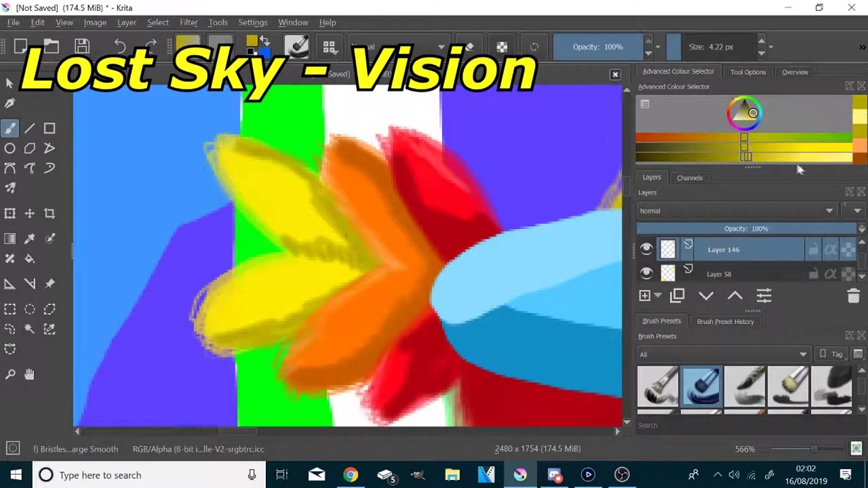
# - Paint light yellow highlights along the outer edges of the front wingtip's yellow feathers
pyautogui.moveTo(213, 149); pyautogui.dragTo(266, 232)
pyautogui.moveTo(299, 258); pyautogui.dragTo(215, 331)
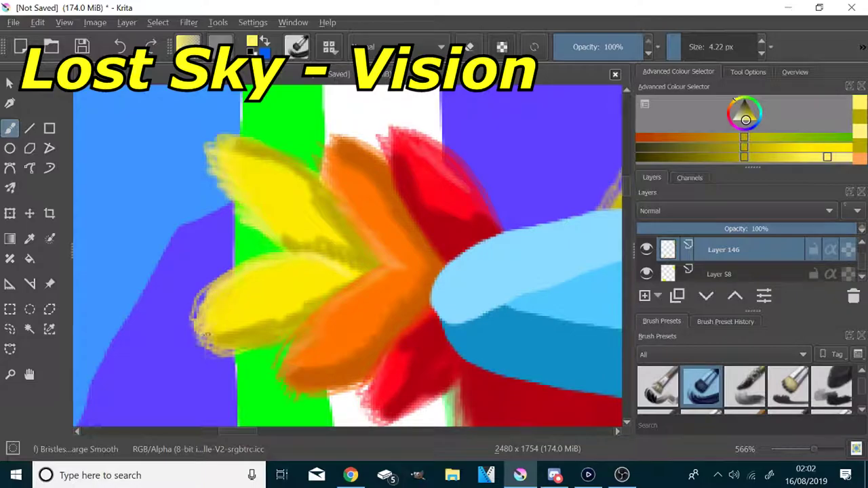
pyautogui.scroll(-6, 259, 266)
pyautogui.scroll(-3, 700, 264)
# - On a new layer above Layer 62, shade the yellow feathers beside the hind leg in dark yellow with a 48.08 px brush
pyautogui.click(702, 253)
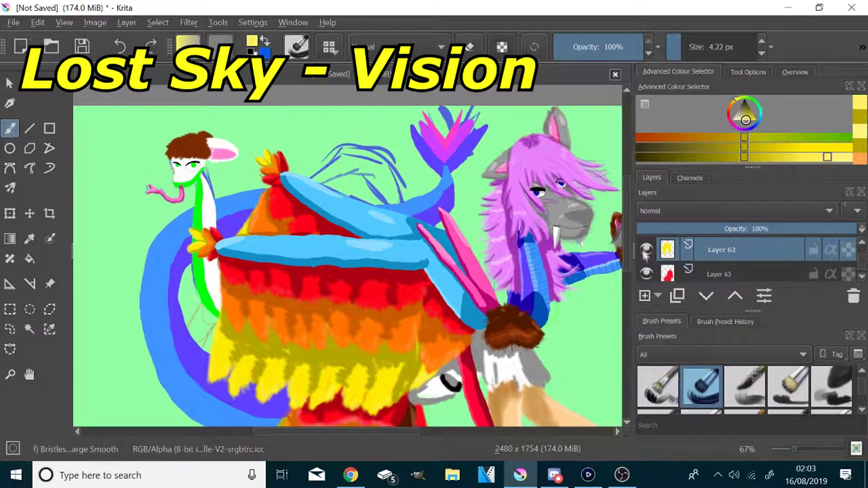
pyautogui.scroll(-4, 475, 340)
pyautogui.press('+')
pyautogui.click(647, 251)
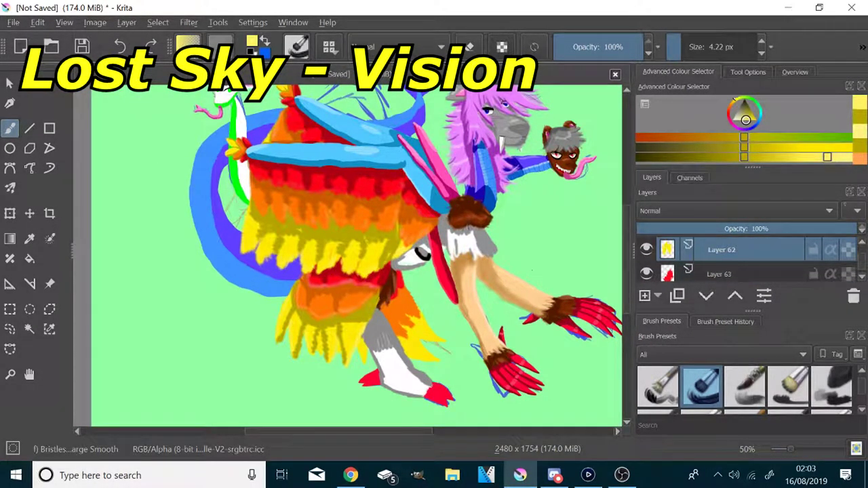
pyautogui.click(646, 251)
pyautogui.click(860, 115)
pyautogui.scroll(4, 344, 365)
pyautogui.click(700, 42)
pyautogui.moveTo(413, 241)
pyautogui.mouseDown()
pyautogui.moveTo(423, 324)
pyautogui.moveTo(440, 293)
pyautogui.mouseUp()
pyautogui.moveTo(333, 299); pyautogui.dragTo(329, 315)
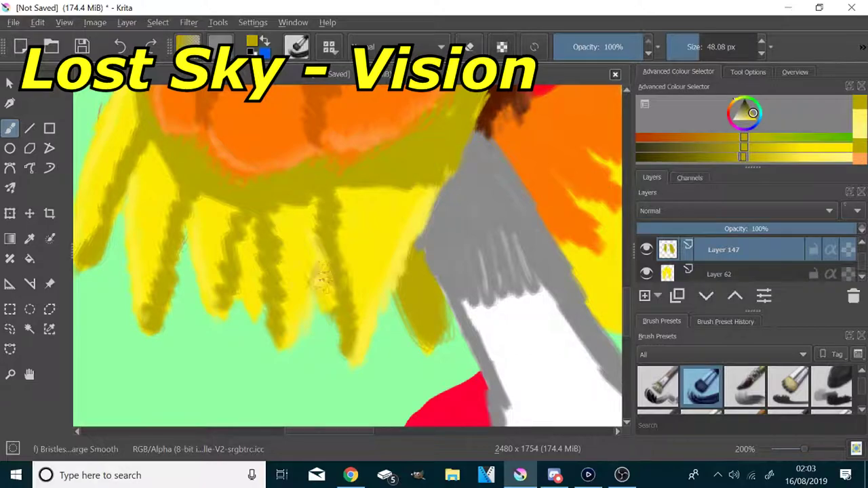
# - Draw light yellow highlight strokes at 4.22 px on the tip of the dark yellow feather beside the hind leg
pyautogui.click(690, 48)
pyautogui.moveTo(437, 288); pyautogui.dragTo(422, 352)
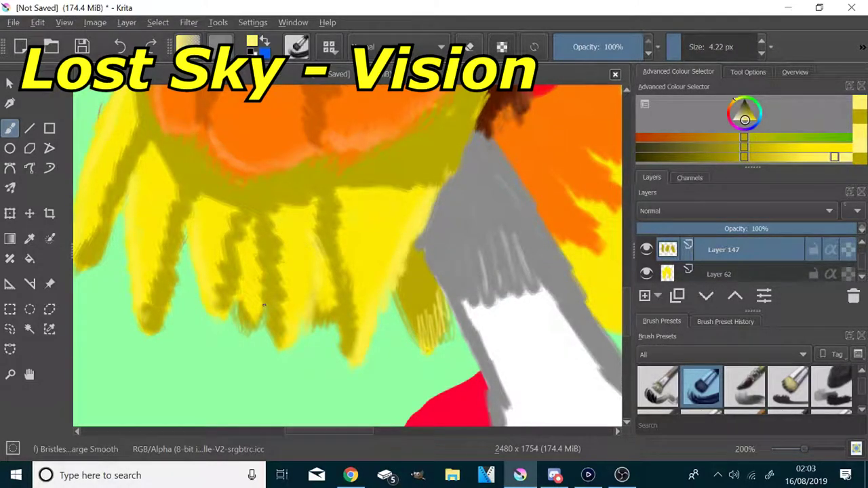
pyautogui.scroll(-2, 264, 305)
pyautogui.scroll(-1, 737, 272)
# - Add a new layer above Layer 63 and sample the red of the feathers behind the hind leg's brown fur
pyautogui.click(735, 273)
pyautogui.click(644, 297)
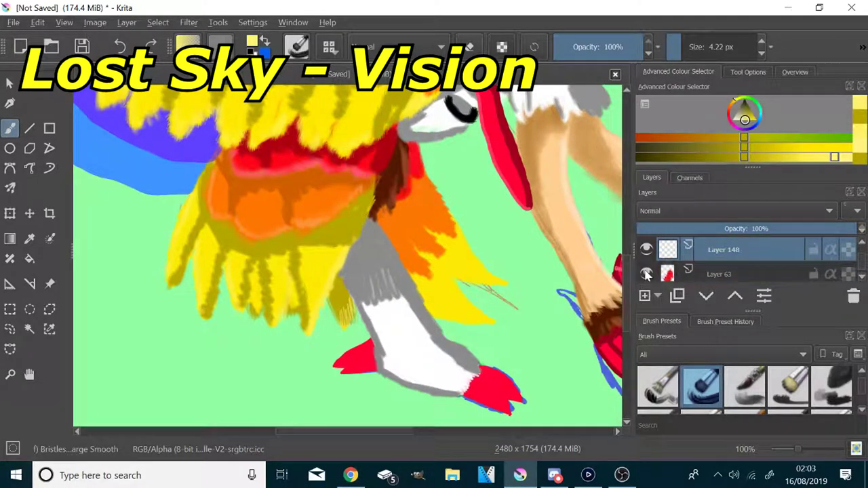
pyautogui.click(29, 239)
pyautogui.scroll(4, 276, 144)
pyautogui.click(340, 121)
pyautogui.click(9, 128)
# - Shade the red feathers next to the hind leg's brown fur in dark red
pyautogui.scroll(-4, 168, 222)
pyautogui.scroll(3, 331, 216)
pyautogui.click(693, 50)
pyautogui.moveTo(333, 182); pyautogui.dragTo(293, 323)
pyautogui.moveTo(339, 220); pyautogui.dragTo(336, 270)
# - Paint a light red highlight at 4.22 px along the outer edge of the red feathers behind the brown fur
pyautogui.click(804, 157)
pyautogui.click(681, 50)
pyautogui.moveTo(362, 235); pyautogui.dragTo(364, 242)
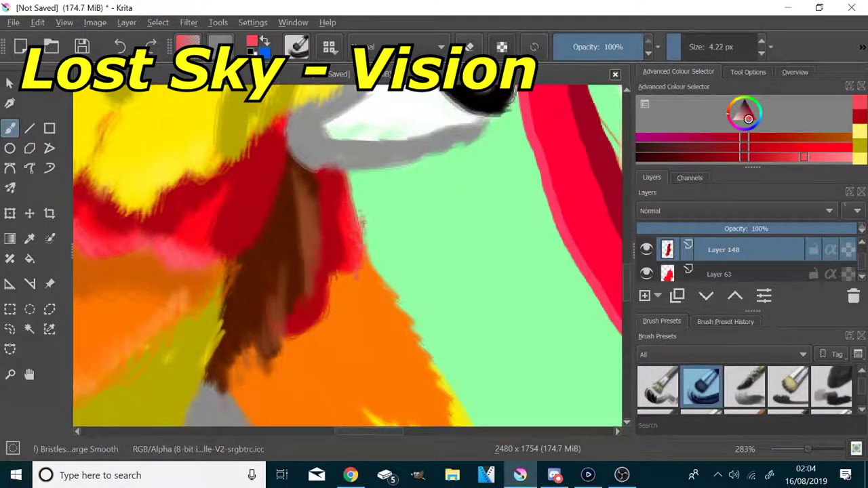
# - Add a new layer above Layer 64 and sample the dark orange shading of the neighbouring orange feathers
pyautogui.scroll(-1, 793, 274)
pyautogui.click(760, 254)
pyautogui.click(645, 297)
pyautogui.click(29, 240)
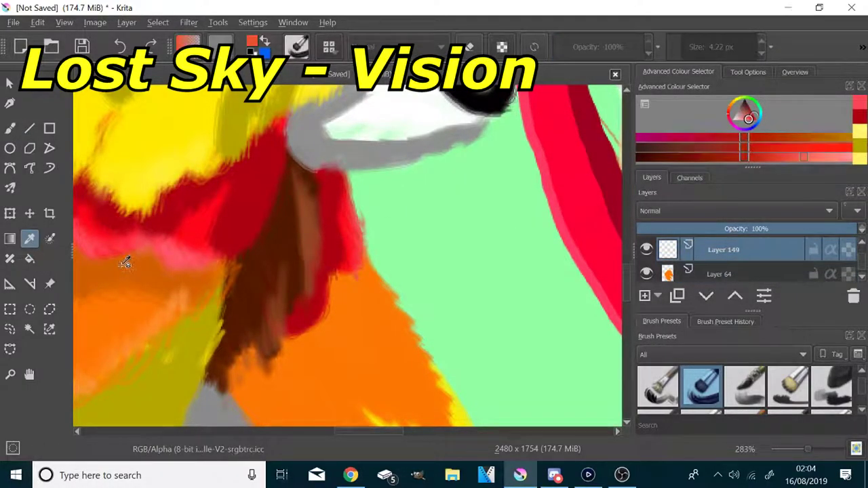
pyautogui.click(127, 260)
pyautogui.click(10, 128)
# - Shade the orange feathers beside the hind leg in dark orange and highlight their tips in light orange at 9.54 px
pyautogui.scroll(-3, 297, 316)
pyautogui.scroll(-1, 297, 317)
pyautogui.scroll(3, 304, 377)
pyautogui.click(695, 48)
pyautogui.moveTo(324, 166); pyautogui.dragTo(231, 256)
pyautogui.click(686, 48)
pyautogui.moveTo(308, 243); pyautogui.dragTo(331, 265)
pyautogui.moveTo(280, 268); pyautogui.dragTo(337, 370)
pyautogui.click(809, 157)
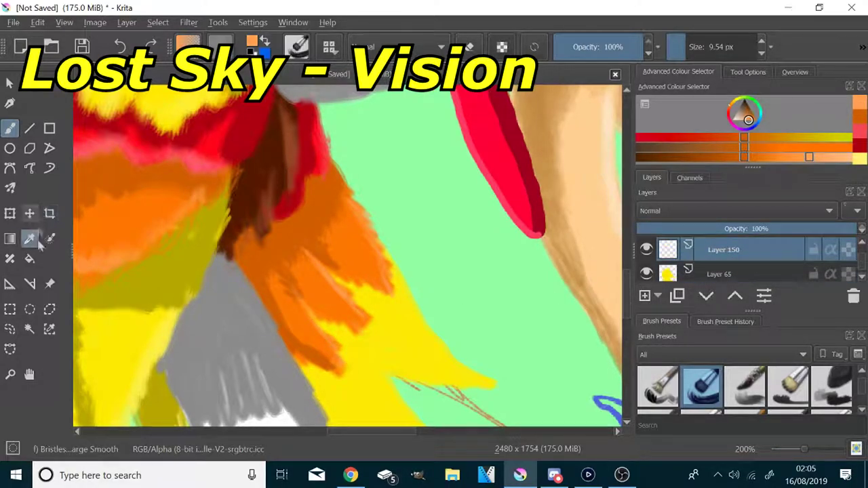
# - Sample dark yellow and shade the yellow feathers beside the hind leg on Layer 150 at 11.54 px
pyautogui.click(29, 239)
pyautogui.click(156, 278)
pyautogui.click(9, 128)
pyautogui.scroll(-1, 193, 115)
pyautogui.scroll(1, 274, 303)
pyautogui.moveTo(273, 302); pyautogui.dragTo(317, 290)
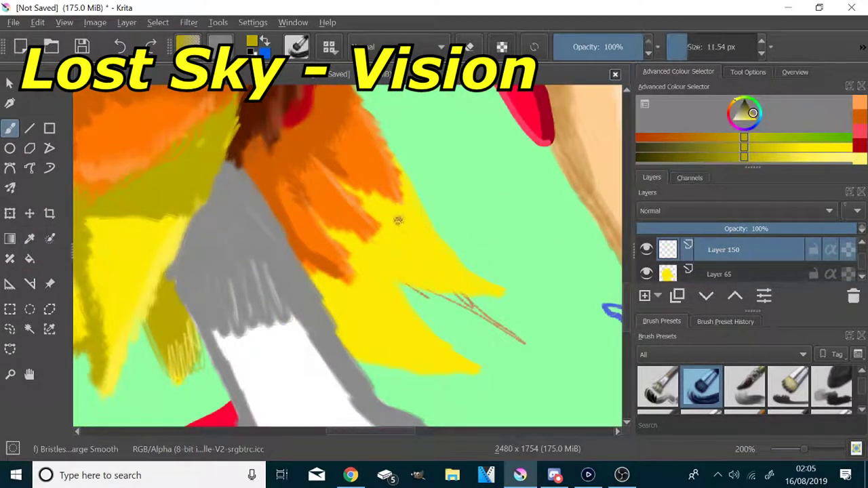
pyautogui.moveTo(399, 158)
pyautogui.mouseDown()
pyautogui.moveTo(374, 231)
pyautogui.moveTo(333, 299)
pyautogui.moveTo(478, 370)
pyautogui.mouseUp()
pyautogui.moveTo(499, 292)
pyautogui.mouseDown()
pyautogui.moveTo(420, 290)
pyautogui.moveTo(381, 267)
pyautogui.mouseUp()
# - Paint light yellow highlights at 7.06 px along the outer edges of the yellow feathers beside the hind leg
pyautogui.click(684, 48)
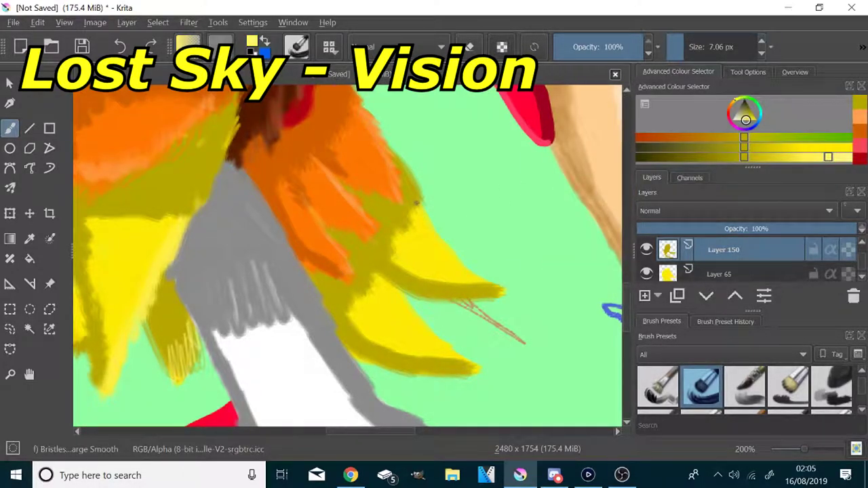
pyautogui.moveTo(422, 204); pyautogui.dragTo(480, 277)
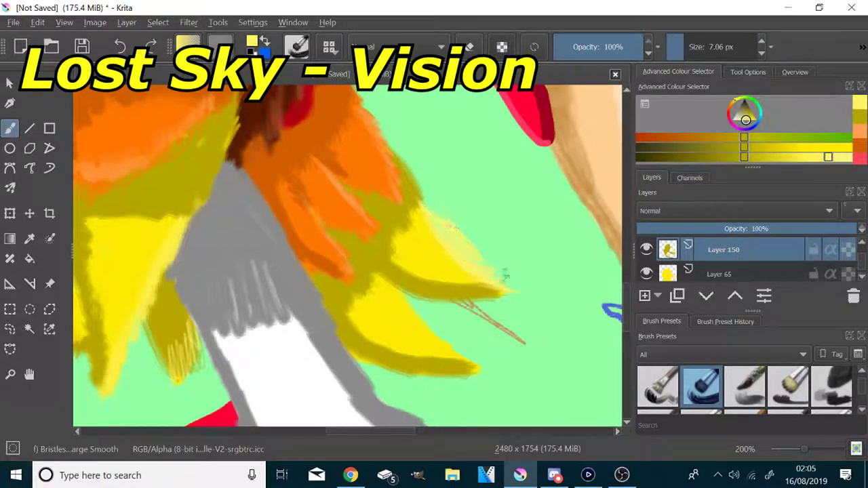
pyautogui.scroll(-1, 650, 277)
# - Toggle Layer 72 off and on to identify the white head's hair, and sample its brown for the brush
pyautogui.click(649, 275)
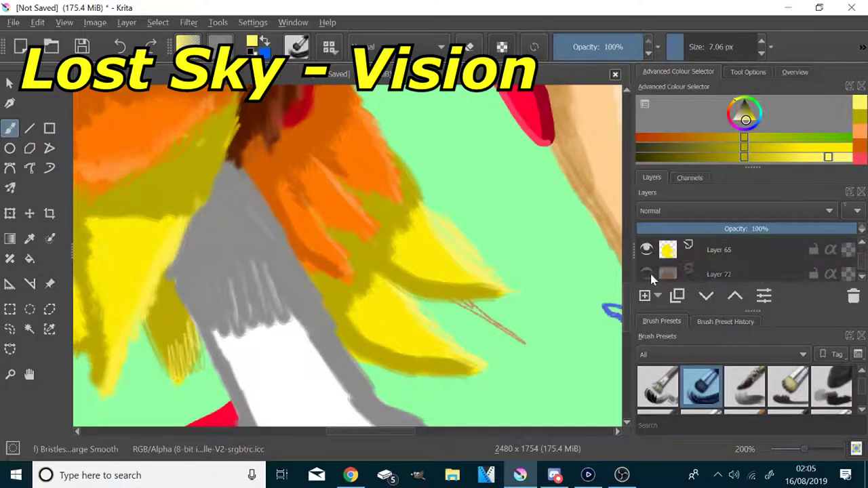
pyautogui.click(648, 274)
pyautogui.scroll(-5, 407, 281)
pyautogui.scroll(4, 271, 121)
pyautogui.scroll(3, 315, 157)
pyautogui.click(29, 238)
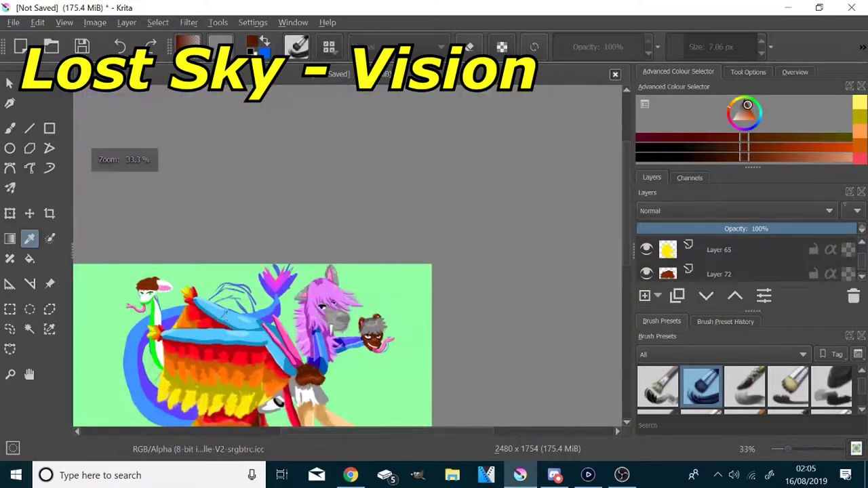
pyautogui.scroll(7, 131, 286)
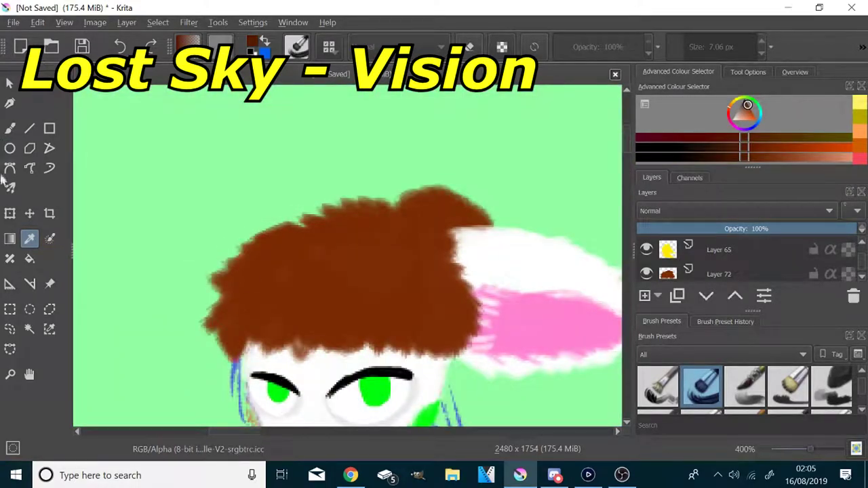
pyautogui.click(10, 128)
# - Shade the top and back of the white head's brown hair in dark brown and add fine shadow strokes to the fringe
pyautogui.scroll(1, 526, 307)
pyautogui.scroll(-1, 526, 307)
pyautogui.scroll(1, 526, 306)
pyautogui.click(706, 47)
pyautogui.click(693, 47)
pyautogui.moveTo(366, 204)
pyautogui.mouseDown()
pyautogui.moveTo(316, 190)
pyautogui.moveTo(229, 206)
pyautogui.moveTo(448, 305)
pyautogui.moveTo(466, 327)
pyautogui.mouseUp()
pyautogui.moveTo(675, 47); pyautogui.dragTo(681, 47)
pyautogui.moveTo(339, 310); pyautogui.dragTo(343, 343)
pyautogui.moveTo(207, 334); pyautogui.dragTo(203, 347)
pyautogui.moveTo(151, 319); pyautogui.dragTo(123, 367)
# - Paint light brown highlights at 5.06 px on the fringe tips and in a band across the hair
pyautogui.click(825, 157)
pyautogui.moveTo(447, 343); pyautogui.dragTo(397, 365)
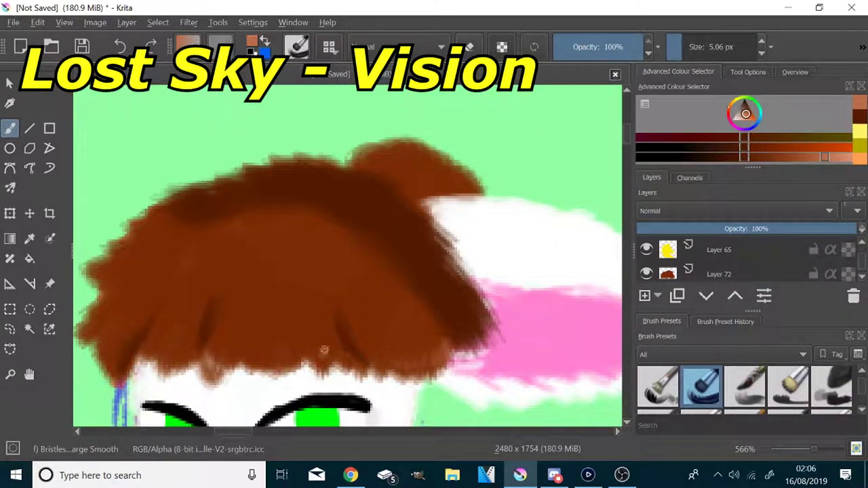
pyautogui.moveTo(145, 226); pyautogui.dragTo(103, 281)
pyautogui.moveTo(112, 312); pyautogui.dragTo(95, 369)
pyautogui.moveTo(168, 245)
pyautogui.mouseDown()
pyautogui.moveTo(355, 250)
pyautogui.moveTo(271, 264)
pyautogui.moveTo(139, 251)
pyautogui.mouseUp()
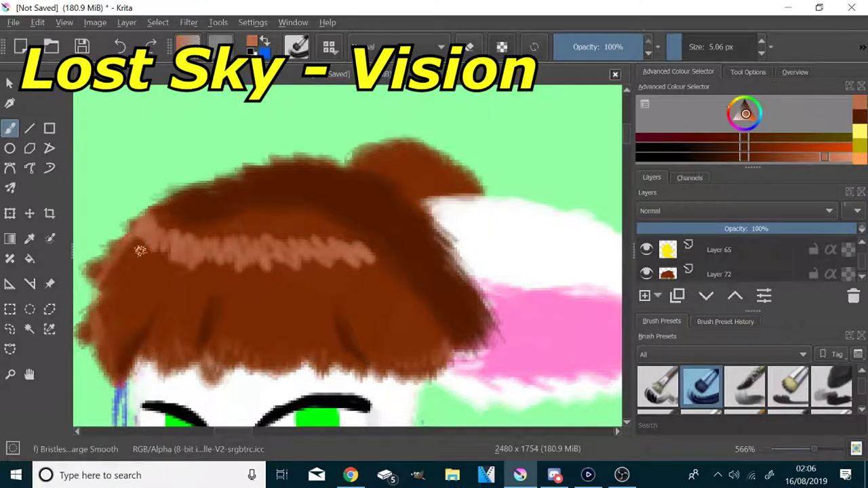
pyautogui.press('1')
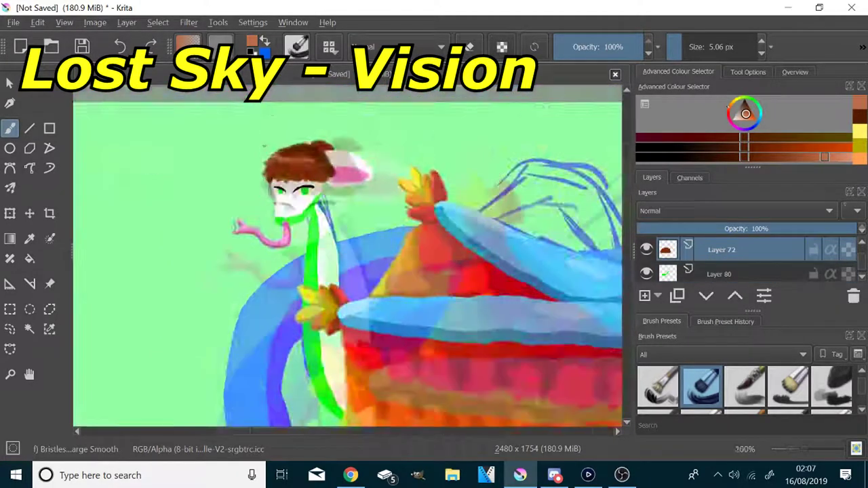
# - Add a new layer above Layer 80 and sample the bright green of the white head's lower jaw
pyautogui.press('+')
pyautogui.press('+')
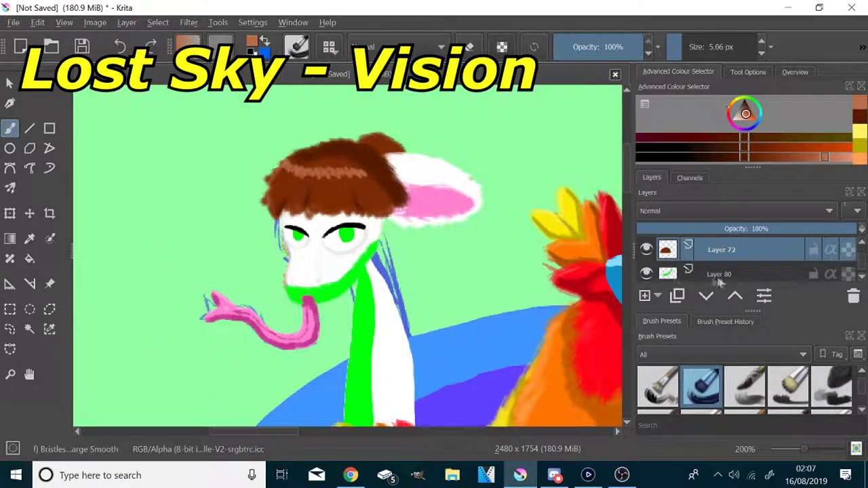
pyautogui.click(646, 274)
pyautogui.click(645, 295)
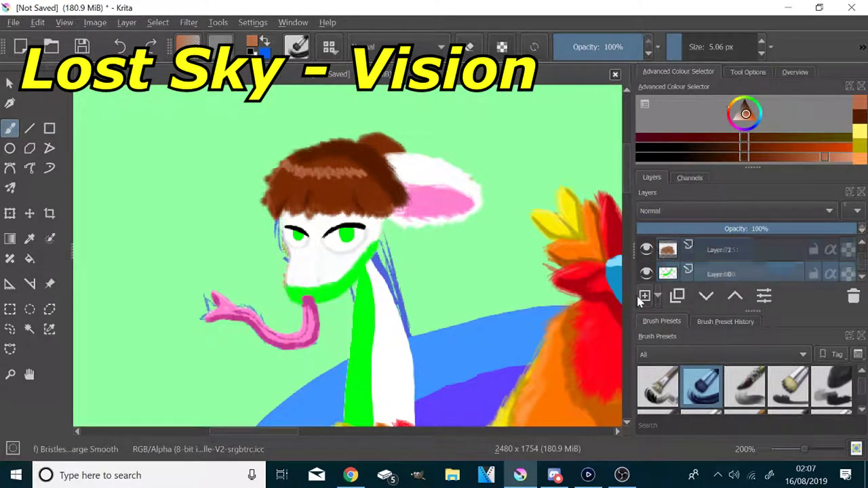
pyautogui.press('+')
pyautogui.press('+')
pyautogui.keyDown('ctrl'); pyautogui.click(317, 272); pyautogui.keyUp('ctrl')
# - Shade the underside of the green jaw in dark green and highlight it in light green at 5.06 px
pyautogui.press('+')
pyautogui.moveTo(427, 166)
pyautogui.mouseDown()
pyautogui.moveTo(336, 304)
pyautogui.moveTo(263, 332)
pyautogui.moveTo(171, 285)
pyautogui.moveTo(186, 306)
pyautogui.mouseUp()
pyautogui.click(811, 157)
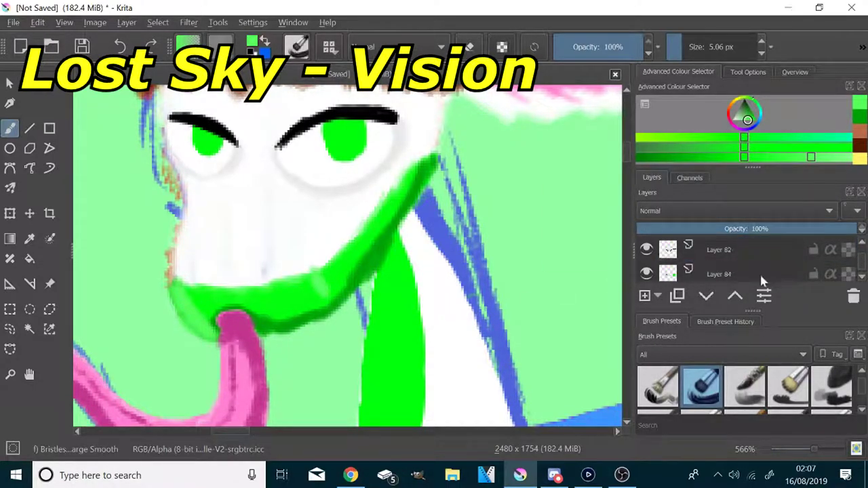
# - Add a new layer above Layer 84 and sample the green of the white head's iris
pyautogui.click(645, 295)
pyautogui.scroll(2, 336, 114)
pyautogui.click(29, 239)
pyautogui.click(355, 168)
pyautogui.click(9, 128)
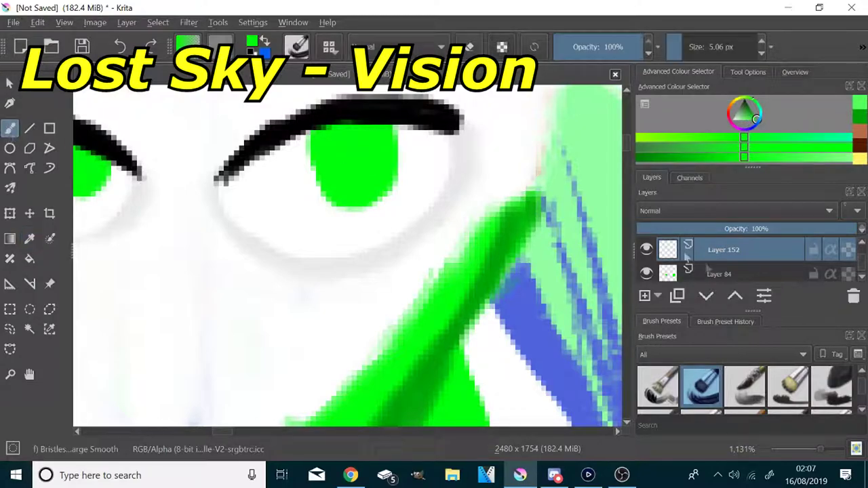
# - Choose the Ink-2 Fineliner brush at 1.78 px with a dark green colour for the iris shadows
pyautogui.scroll(3, 838, 388)
pyautogui.click(834, 388)
pyautogui.scroll(-3, 404, 182)
pyautogui.scroll(4, 297, 167)
pyautogui.scroll(1, 297, 166)
pyautogui.click(677, 47)
pyautogui.moveTo(707, 159); pyautogui.dragTo(664, 158)
pyautogui.scroll(-1, 203, 247)
pyautogui.scroll(2, 232, 238)
pyautogui.click(675, 158)
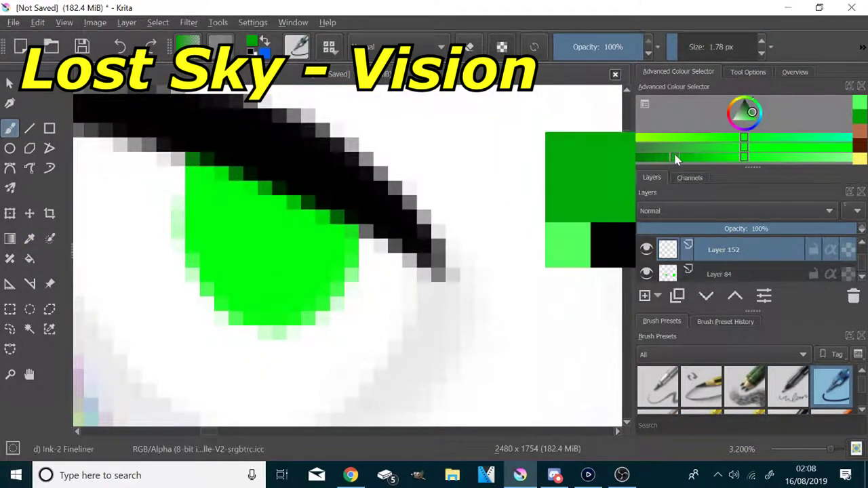
# - Shade the upper part of both irises in dark green beneath the black eyelids
pyautogui.scroll(1, 390, 232)
pyautogui.moveTo(153, 169)
pyautogui.mouseDown()
pyautogui.moveTo(112, 183)
pyautogui.moveTo(209, 140)
pyautogui.moveTo(335, 272)
pyautogui.moveTo(318, 276)
pyautogui.mouseUp()
pyautogui.click(683, 51)
pyautogui.moveTo(101, 171)
pyautogui.mouseDown()
pyautogui.moveTo(132, 170)
pyautogui.moveTo(271, 209)
pyautogui.moveTo(380, 190)
pyautogui.moveTo(475, 115)
pyautogui.moveTo(285, 135)
pyautogui.mouseUp()
pyautogui.scroll(-3, 285, 210)
pyautogui.scroll(2, 589, 195)
# - Paint a light green highlight at 3.06 px around the lower rim of both irises
pyautogui.click(680, 51)
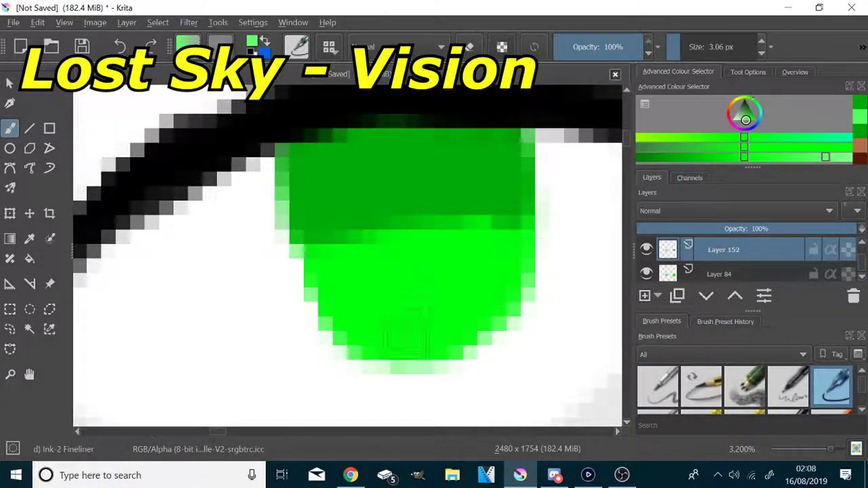
pyautogui.scroll(1, 414, 356)
pyautogui.moveTo(558, 170)
pyautogui.mouseDown()
pyautogui.moveTo(532, 278)
pyautogui.moveTo(563, 235)
pyautogui.moveTo(525, 317)
pyautogui.moveTo(419, 351)
pyautogui.moveTo(346, 330)
pyautogui.moveTo(266, 203)
pyautogui.mouseUp()
pyautogui.scroll(-5, 562, 196)
pyautogui.scroll(5, 386, 188)
pyautogui.moveTo(177, 219)
pyautogui.mouseDown()
pyautogui.moveTo(224, 312)
pyautogui.moveTo(356, 317)
pyautogui.moveTo(399, 276)
pyautogui.mouseUp()
# - Deepen the upper edges and sides of both irises with a darker green
pyautogui.moveTo(686, 158); pyautogui.dragTo(641, 158)
pyautogui.moveTo(395, 217)
pyautogui.mouseDown()
pyautogui.moveTo(331, 154)
pyautogui.moveTo(284, 141)
pyautogui.moveTo(164, 164)
pyautogui.mouseUp()
pyautogui.scroll(-6, 288, 167)
pyautogui.scroll(5, 448, 179)
pyautogui.moveTo(470, 226)
pyautogui.mouseDown()
pyautogui.moveTo(503, 222)
pyautogui.moveTo(359, 190)
pyautogui.moveTo(271, 210)
pyautogui.moveTo(254, 264)
pyautogui.mouseUp()
# - Add a new layer above Layer 152 and paint black pupils in both eyes with the Basic-1 brush at 1.96 px
pyautogui.click(745, 99)
pyautogui.scroll(3, 799, 397)
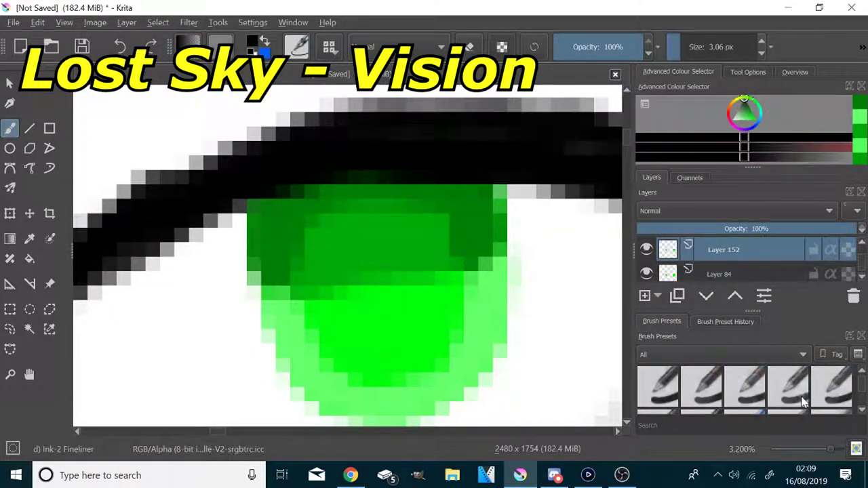
pyautogui.click(832, 388)
pyautogui.click(646, 297)
pyautogui.scroll(1, 432, 348)
pyautogui.moveTo(387, 217); pyautogui.dragTo(371, 220)
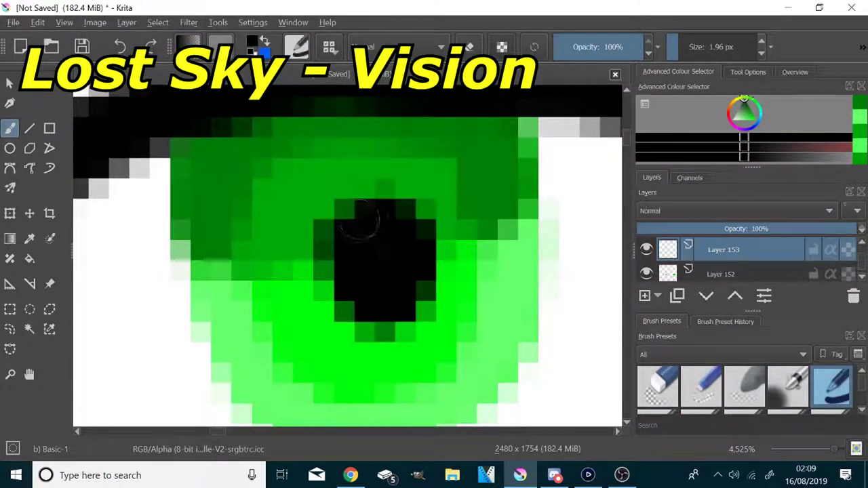
pyautogui.scroll(-6, 373, 272)
pyautogui.scroll(5, 201, 294)
pyautogui.moveTo(276, 254)
pyautogui.mouseDown()
pyautogui.moveTo(301, 252)
pyautogui.moveTo(268, 253)
pyautogui.mouseUp()
# - Add a small white glint to the pupils of both eyes
pyautogui.click(732, 120)
pyautogui.scroll(-5, 268, 243)
pyautogui.scroll(2, 403, 248)
pyautogui.click(368, 223)
# - Add a new layer above Layer 83 and pick a light grey for the eye shadows
pyautogui.scroll(-2, 369, 223)
pyautogui.moveTo(863, 257); pyautogui.dragTo(862, 262)
pyautogui.click(720, 274)
pyautogui.click(645, 297)
pyautogui.click(735, 114)
# - Shade the whites of both eyes in grey at 1.96 px directly beneath the black eyelids
pyautogui.scroll(4, 210, 252)
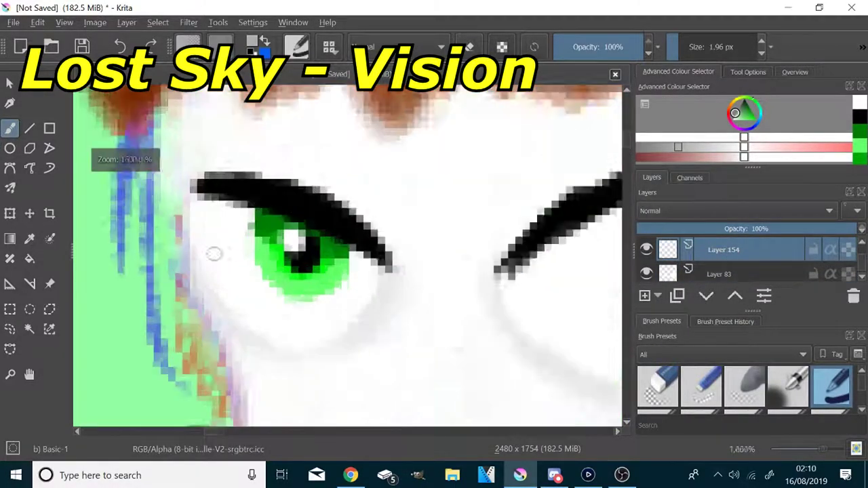
pyautogui.moveTo(427, 288); pyautogui.dragTo(465, 251)
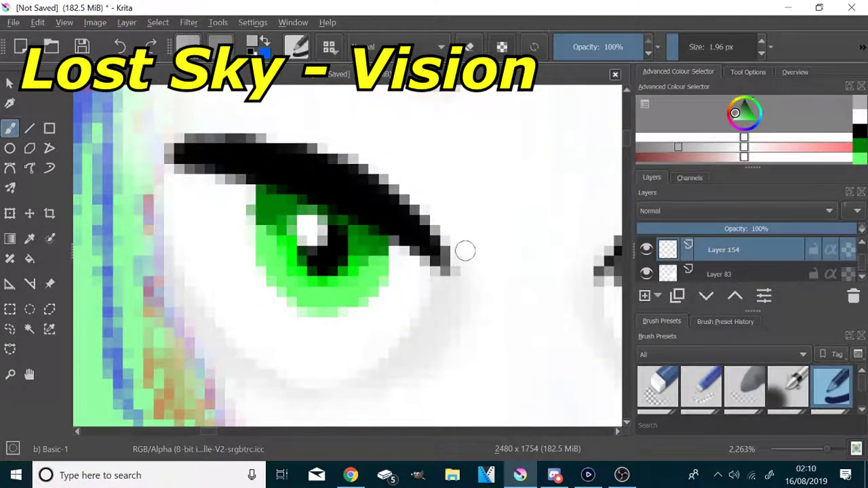
pyautogui.moveTo(426, 292); pyautogui.dragTo(399, 249)
pyautogui.moveTo(250, 224)
pyautogui.mouseDown()
pyautogui.moveTo(178, 180)
pyautogui.moveTo(185, 224)
pyautogui.mouseUp()
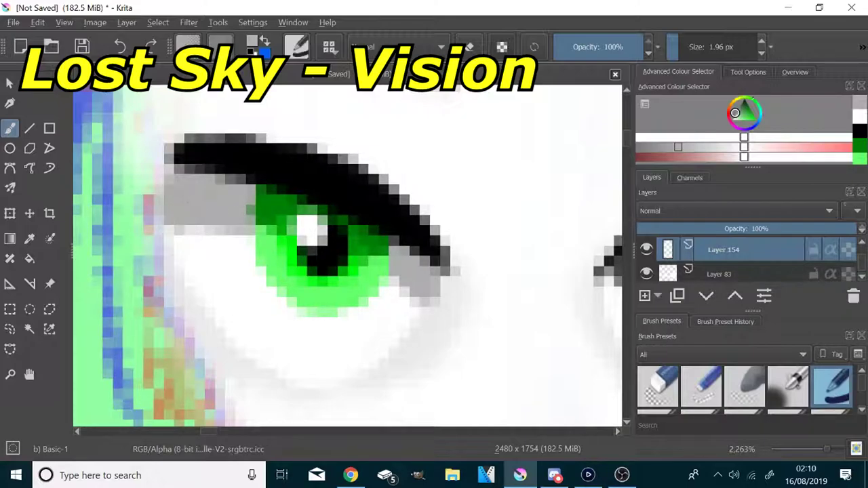
pyautogui.scroll(-4, 206, 209)
pyautogui.scroll(3, 379, 202)
pyautogui.moveTo(424, 234)
pyautogui.mouseDown()
pyautogui.moveTo(439, 202)
pyautogui.moveTo(487, 238)
pyautogui.moveTo(491, 211)
pyautogui.mouseUp()
pyautogui.moveTo(291, 251); pyautogui.dragTo(172, 312)
pyautogui.moveTo(173, 312)
pyautogui.mouseDown()
pyautogui.moveTo(256, 227)
pyautogui.moveTo(282, 241)
pyautogui.mouseUp()
pyautogui.scroll(-6, 201, 274)
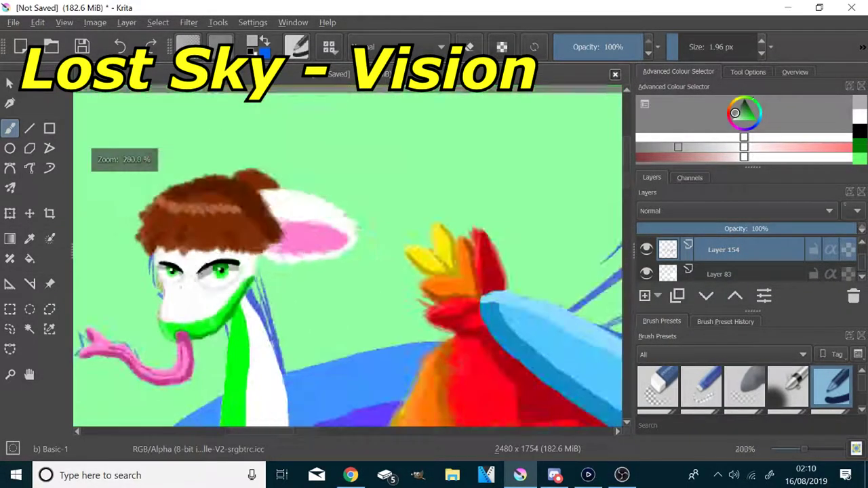
# - Select Layer 85 and sample the pale grey of the outline around the eyes
pyautogui.scroll(4, 161, 288)
pyautogui.scroll(-1, 705, 274)
pyautogui.click(727, 274)
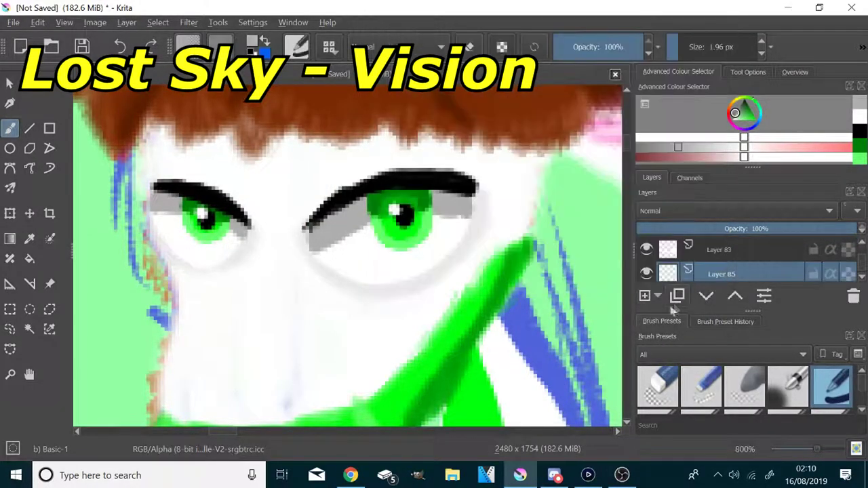
pyautogui.click(33, 246)
pyautogui.scroll(6, 239, 252)
pyautogui.click(274, 236)
pyautogui.scroll(-6, 292, 234)
pyautogui.scroll(-4, 712, 396)
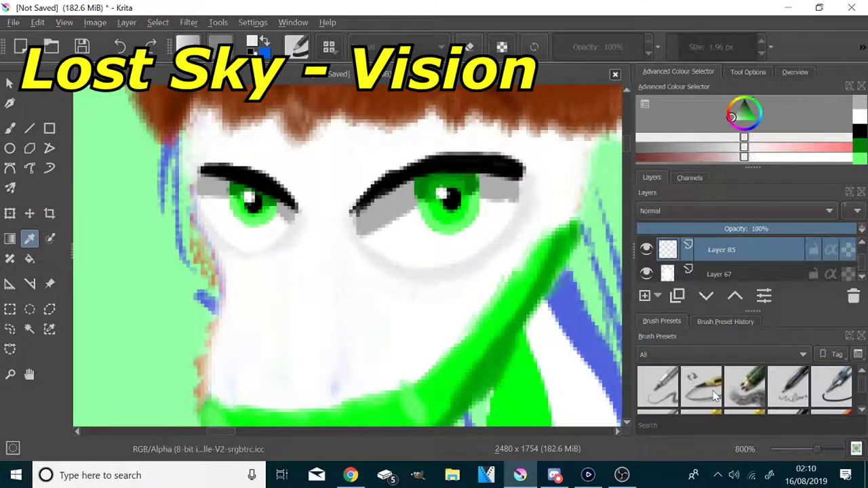
# - Thicken the pale grey outlines beneath both eyes with the Bristles Large Smooth brush at 5.06 px
pyautogui.click(702, 387)
pyautogui.scroll(1, 419, 240)
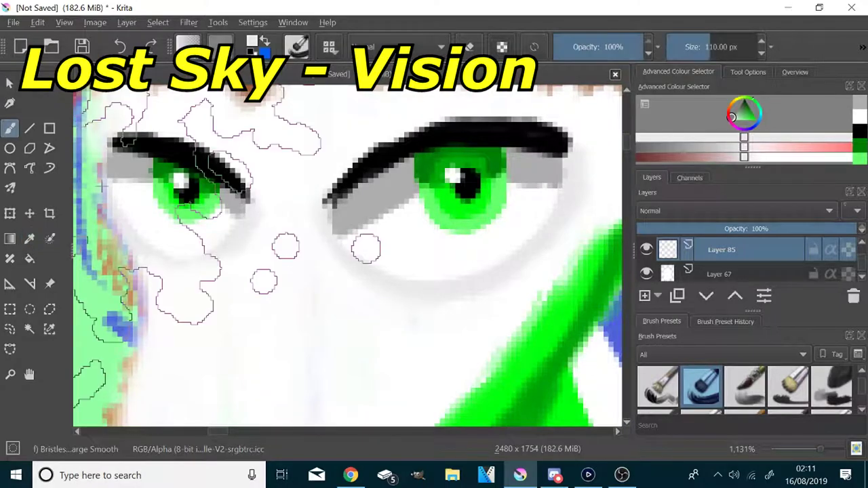
pyautogui.click(682, 46)
pyautogui.moveTo(113, 169)
pyautogui.mouseDown()
pyautogui.moveTo(113, 195)
pyautogui.moveTo(216, 251)
pyautogui.moveTo(237, 230)
pyautogui.mouseUp()
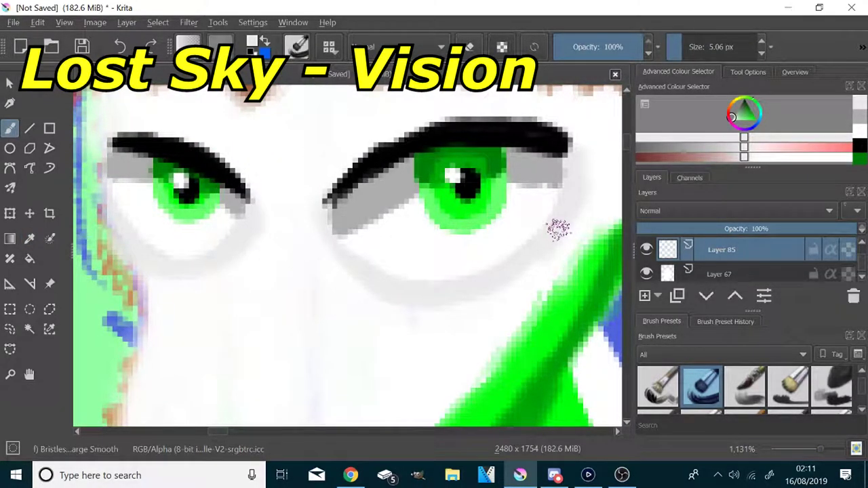
# - Select Layer 67 and paint a dark grey shadow across the white head's forehead beneath the hair at 5.06 px
pyautogui.click(679, 275)
pyautogui.scroll(-2, 541, 221)
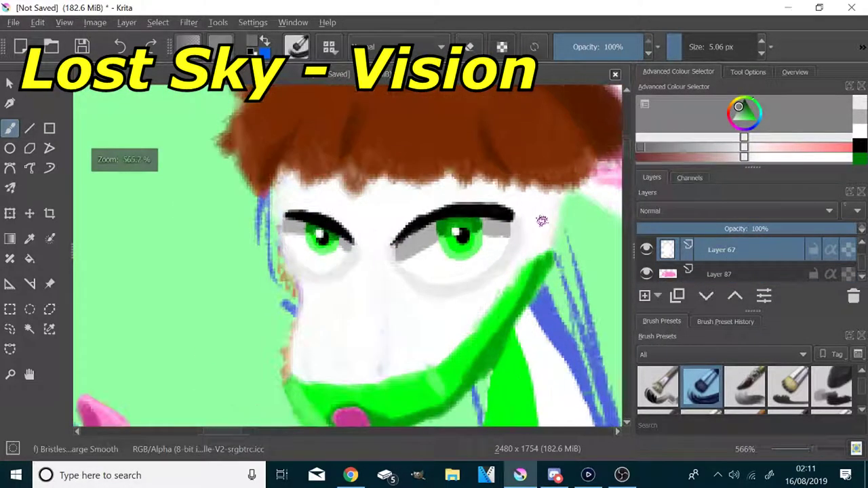
pyautogui.moveTo(545, 238)
pyautogui.mouseDown()
pyautogui.moveTo(553, 196)
pyautogui.moveTo(445, 178)
pyautogui.moveTo(302, 177)
pyautogui.moveTo(352, 227)
pyautogui.moveTo(509, 194)
pyautogui.moveTo(295, 213)
pyautogui.moveTo(286, 201)
pyautogui.mouseUp()
# - Paint dark grey shading and creases around the white head's muzzle at 3.47 px and draw black nostrils
pyautogui.click(689, 47)
pyautogui.click(680, 47)
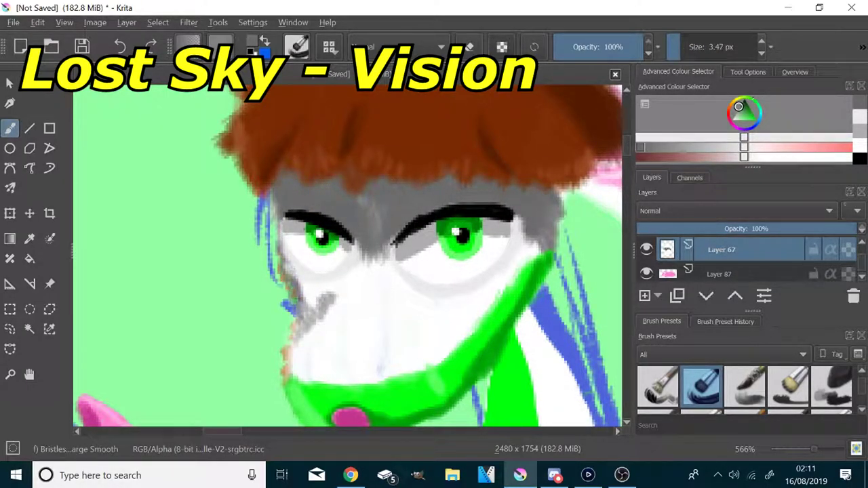
pyautogui.moveTo(301, 318); pyautogui.dragTo(275, 216)
pyautogui.moveTo(293, 332); pyautogui.dragTo(373, 335)
pyautogui.moveTo(299, 336); pyautogui.dragTo(285, 380)
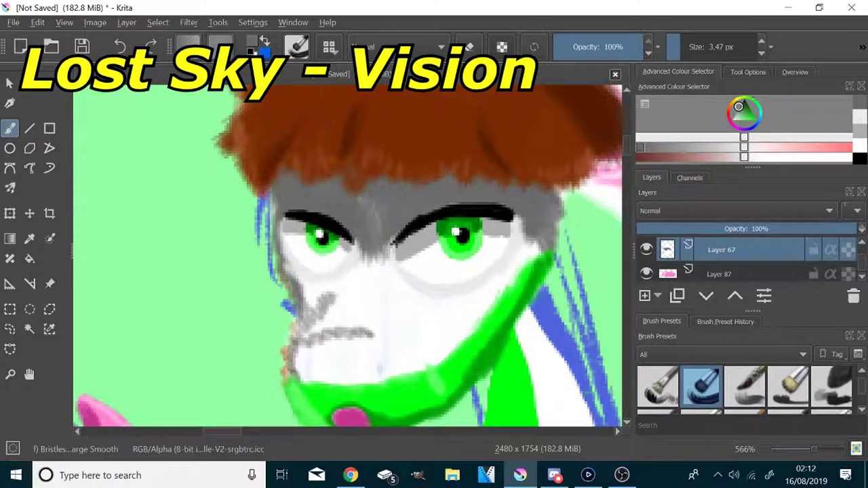
pyautogui.press('d')
pyautogui.click(316, 358)
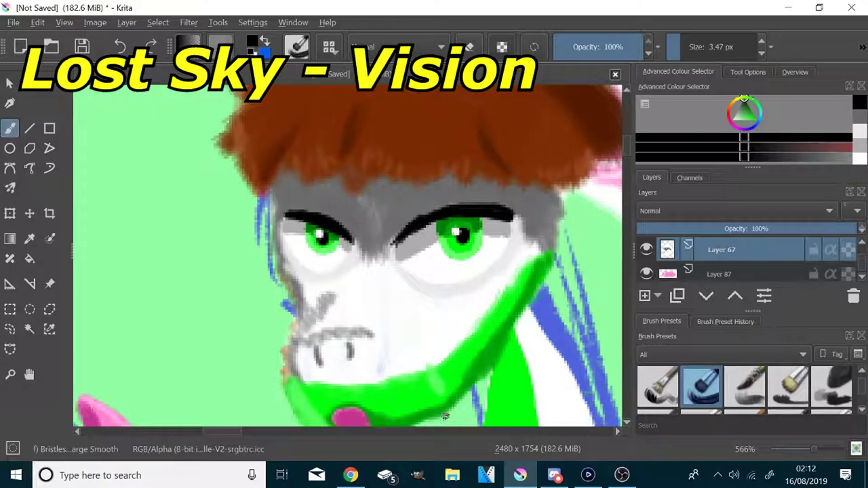
# - Add a new layer above Layer 87 and pick dark pink for shading the inner ear
pyautogui.click(730, 271)
pyautogui.scroll(-3, 288, 289)
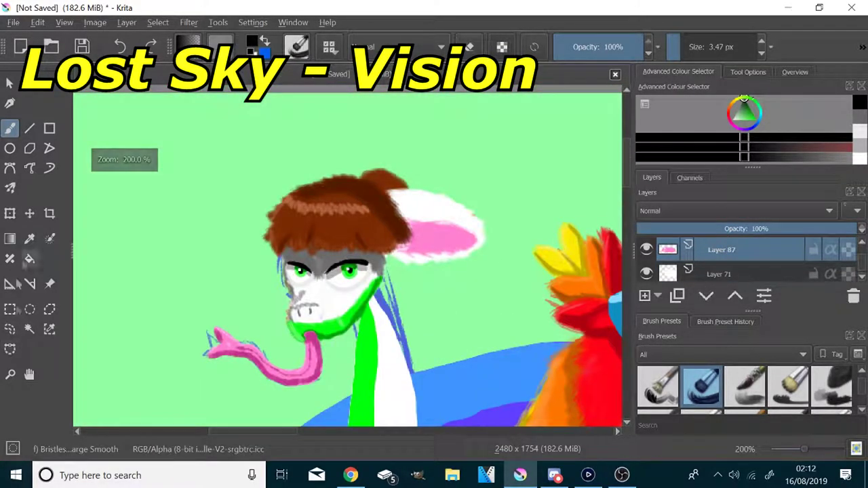
pyautogui.click(29, 239)
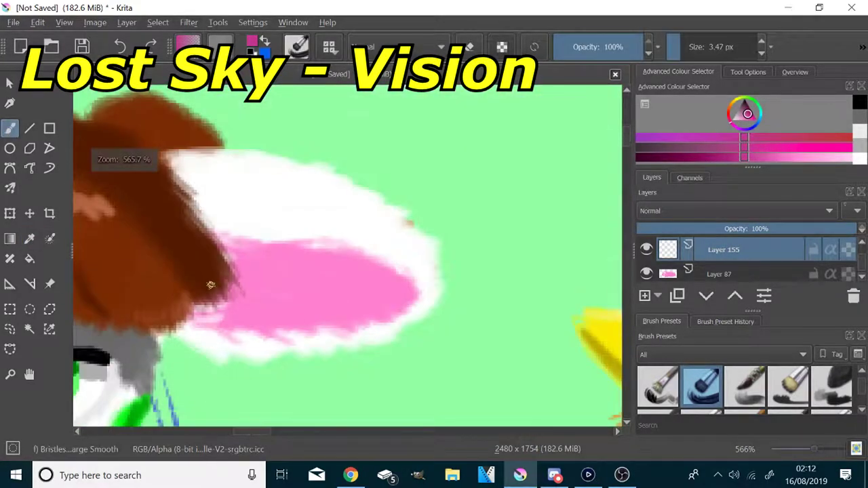
# - Shade the ear's pink interior in dark pink and highlight its lower part in light pink at 2.26 px
pyautogui.moveTo(239, 250)
pyautogui.mouseDown()
pyautogui.moveTo(263, 269)
pyautogui.moveTo(280, 323)
pyautogui.mouseUp()
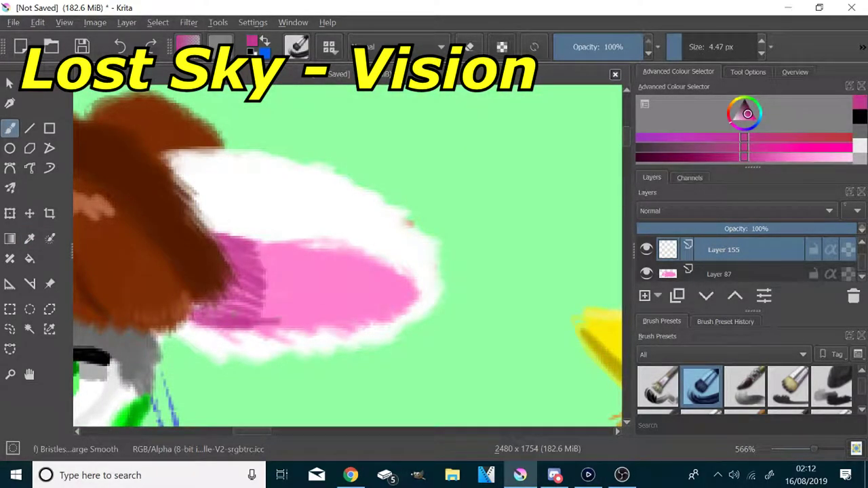
pyautogui.hotkey('ctrl', 'z')
pyautogui.click(686, 47)
pyautogui.moveTo(198, 314)
pyautogui.mouseDown()
pyautogui.moveTo(256, 299)
pyautogui.moveTo(213, 250)
pyautogui.moveTo(320, 252)
pyautogui.moveTo(411, 292)
pyautogui.mouseUp()
pyautogui.click(820, 156)
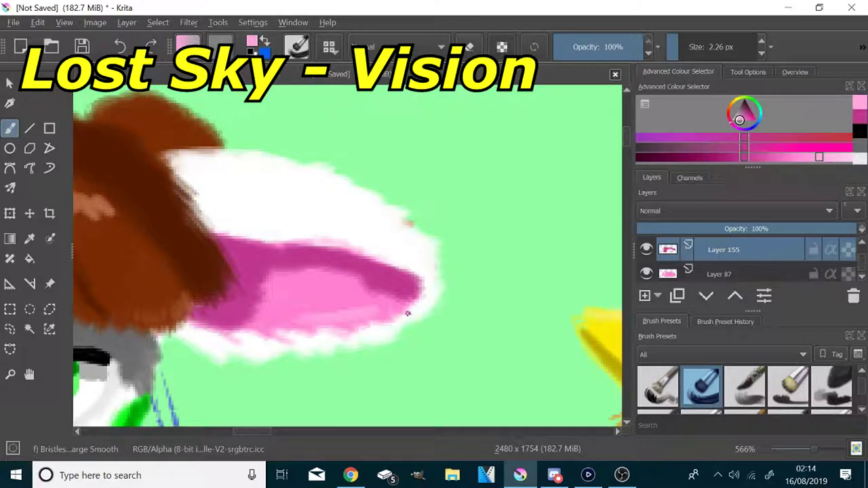
# - Add a new layer above Layer 71, sample dark grey from the forehead shadow and set the brush size to 6.26 px
pyautogui.scroll(-1, 710, 272)
pyautogui.click(709, 273)
pyautogui.click(645, 296)
pyautogui.scroll(-1, 577, 261)
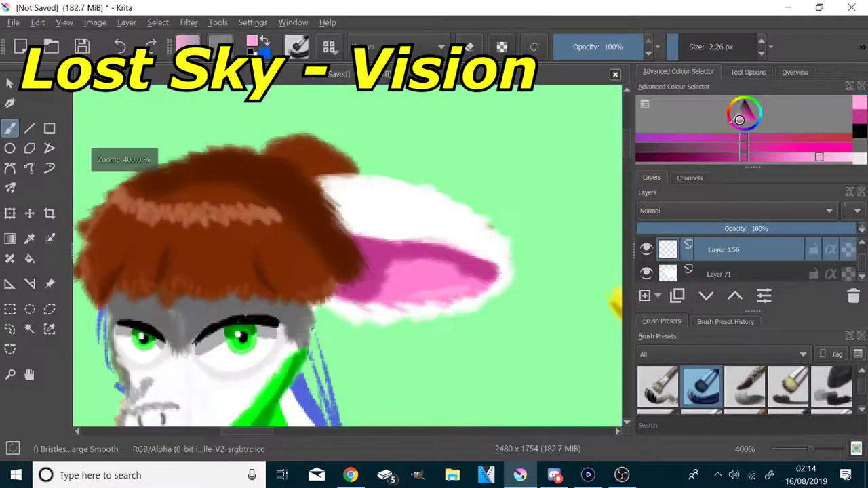
pyautogui.click(34, 239)
pyautogui.scroll(2, 318, 321)
pyautogui.click(298, 318)
pyautogui.click(10, 128)
pyautogui.scroll(-1, 156, 136)
pyautogui.press(']')
pyautogui.press(']')
pyautogui.press(']')
pyautogui.press(']')
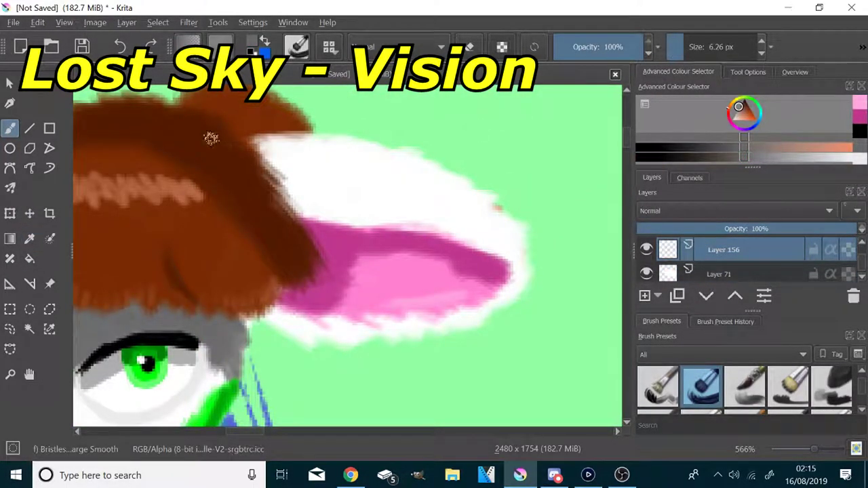
# - Paint a dark grey shadow on the white ear beside the hair and along the ear's lower edge
pyautogui.scroll(2, 214, 137)
pyautogui.moveTo(388, 159); pyautogui.dragTo(331, 158)
pyautogui.press('-')
pyautogui.press('-')
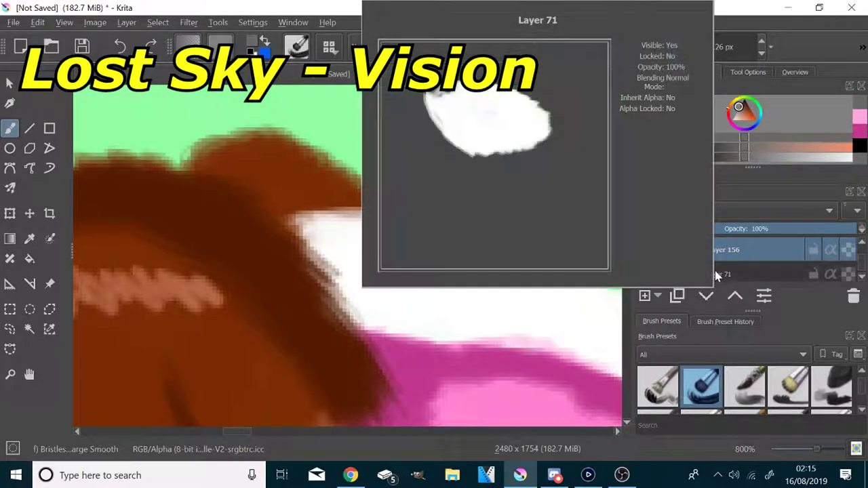
pyautogui.scroll(1, 566, 407)
pyautogui.scroll(-1, 564, 415)
pyautogui.moveTo(563, 417); pyautogui.dragTo(560, 364)
pyautogui.scroll(1, 560, 397)
pyautogui.scroll(-1, 561, 398)
pyautogui.moveTo(322, 177); pyautogui.dragTo(378, 252)
pyautogui.moveTo(328, 345)
pyautogui.mouseDown()
pyautogui.moveTo(372, 370)
pyautogui.moveTo(434, 370)
pyautogui.moveTo(535, 351)
pyautogui.moveTo(602, 313)
pyautogui.mouseUp()
pyautogui.moveTo(565, 343); pyautogui.dragTo(450, 373)
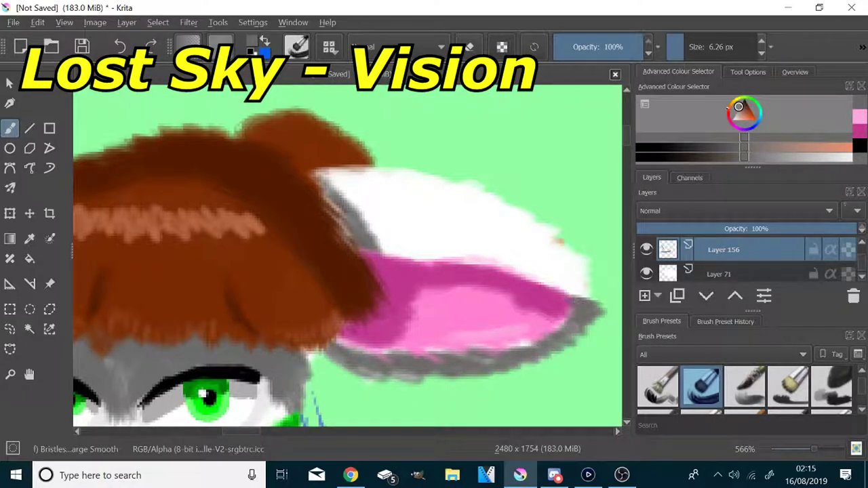
# - Add a new layer above Layer 74, shade the base of the brown tuft behind the ear dark brown and highlight its upper part light brown
pyautogui.scroll(-1, 759, 251)
pyautogui.scroll(1, 751, 251)
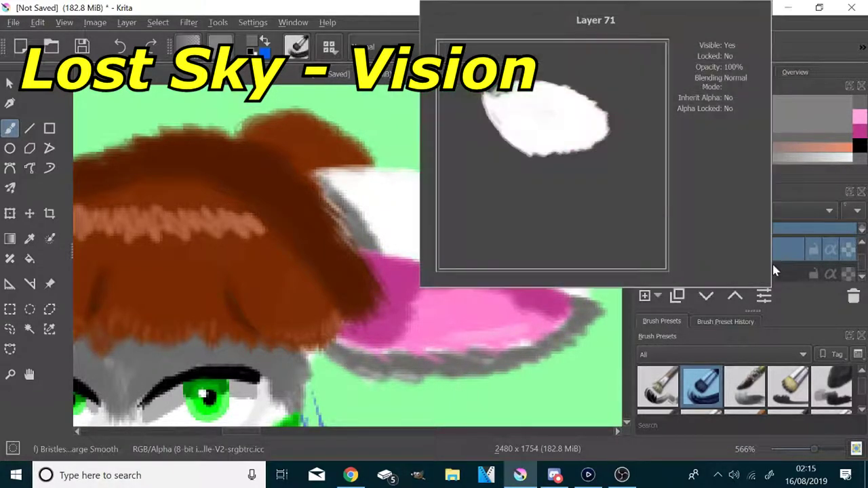
pyautogui.scroll(-1, 779, 268)
pyautogui.click(788, 268)
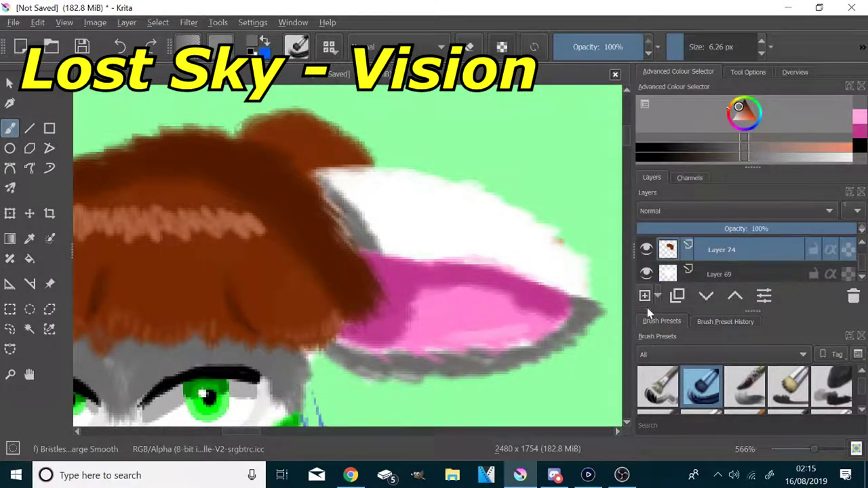
pyautogui.click(30, 239)
pyautogui.click(102, 175)
pyautogui.click(9, 129)
pyautogui.scroll(-1, 434, 169)
pyautogui.scroll(3, 419, 155)
pyautogui.moveTo(178, 237)
pyautogui.mouseDown()
pyautogui.moveTo(323, 284)
pyautogui.moveTo(254, 277)
pyautogui.moveTo(176, 229)
pyautogui.moveTo(399, 279)
pyautogui.moveTo(299, 293)
pyautogui.mouseUp()
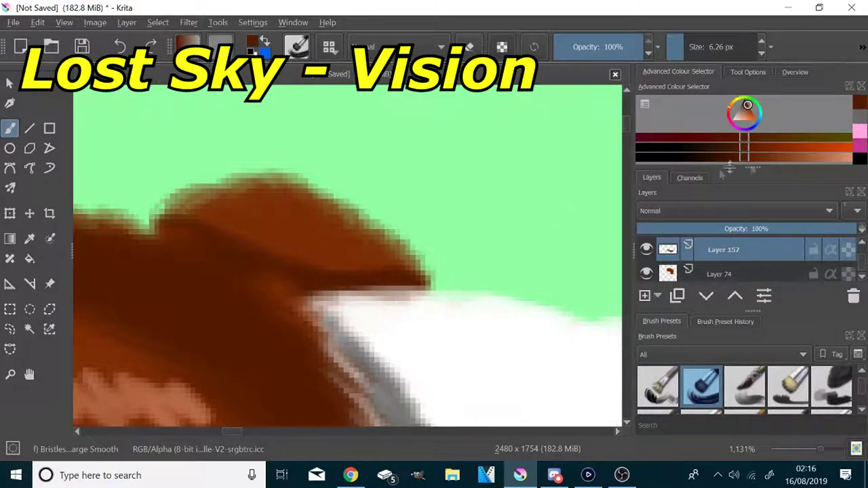
pyautogui.click(812, 157)
pyautogui.moveTo(258, 196)
pyautogui.mouseDown()
pyautogui.moveTo(387, 227)
pyautogui.moveTo(400, 270)
pyautogui.mouseUp()
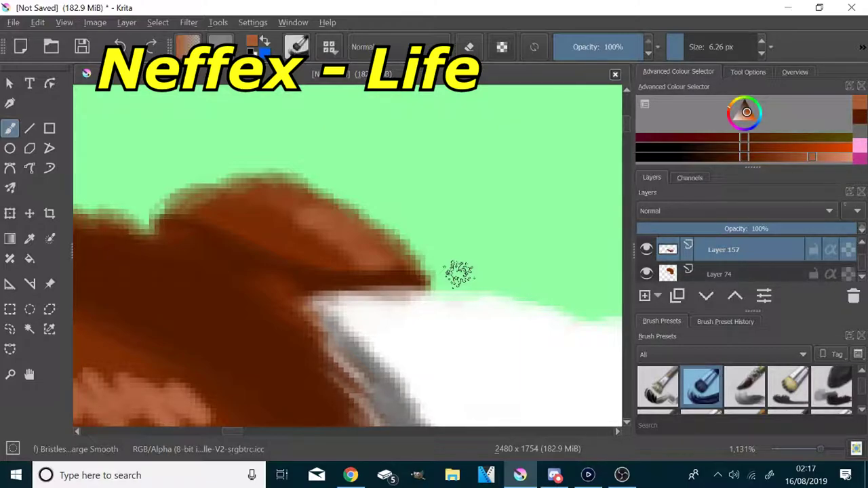
# - Add a new layer above Layer 69 and sample the painting's dark grey as the brush colour
pyautogui.scroll(-1, 698, 274)
pyautogui.click(709, 273)
pyautogui.press('Insert')
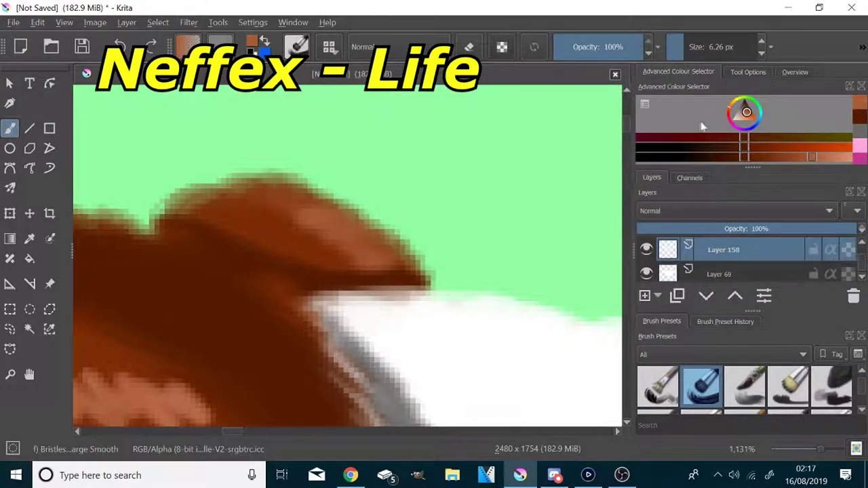
pyautogui.scroll(-5, 202, 299)
pyautogui.scroll(5, 206, 367)
pyautogui.keyDown('ctrl'); pyautogui.click(297, 290); pyautogui.keyUp('ctrl')
pyautogui.scroll(-5, 296, 290)
pyautogui.scroll(4, 342, 255)
pyautogui.moveTo(246, 153); pyautogui.dragTo(312, 241)
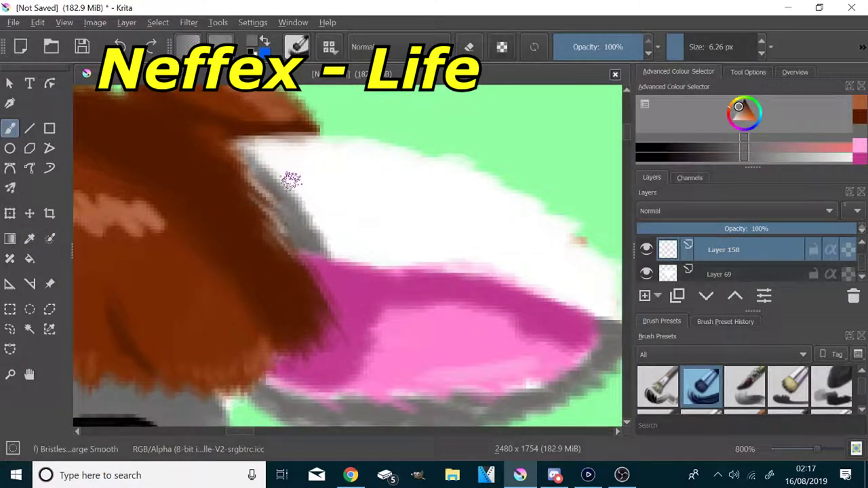
pyautogui.moveTo(316, 136); pyautogui.dragTo(422, 160)
pyautogui.hotkey('ctrl', 'z')
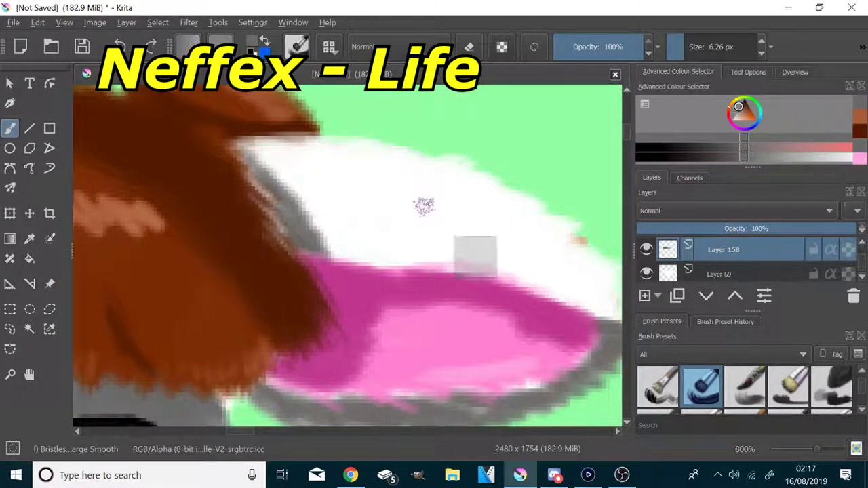
# - Select Layer 66 and paint a dark grey shadow at the base of the white neck with the Ink-2 Fineliner at 9.54 px
pyautogui.scroll(-1, 736, 279)
pyautogui.click(734, 254)
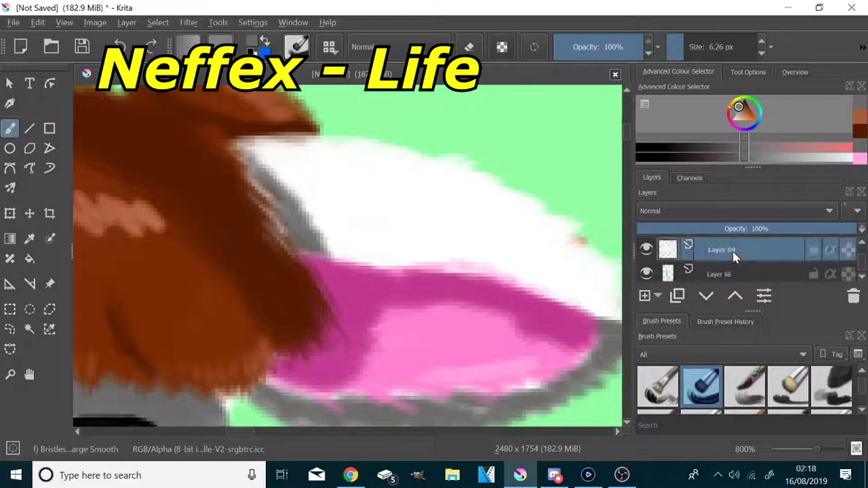
pyautogui.click(721, 275)
pyautogui.scroll(-5, 483, 123)
pyautogui.scroll(2, 463, 239)
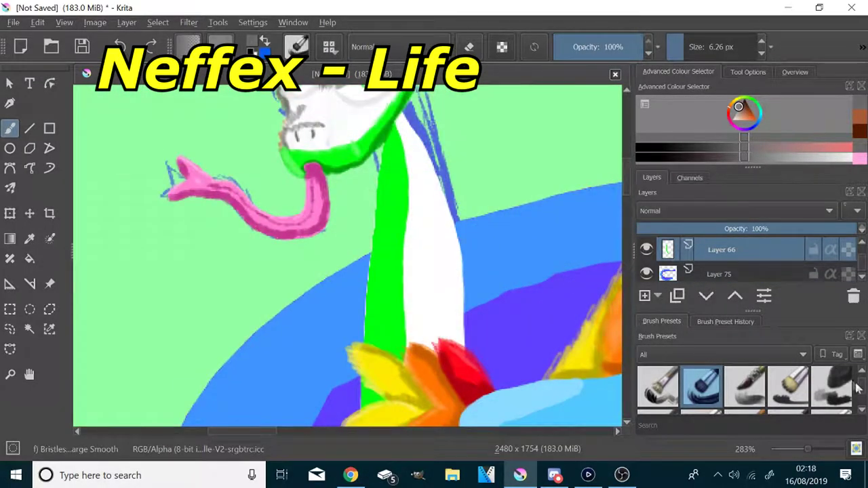
pyautogui.scroll(1, 847, 386)
pyautogui.click(837, 388)
pyautogui.click(674, 47)
pyautogui.click(685, 47)
pyautogui.moveTo(448, 367); pyautogui.dragTo(456, 351)
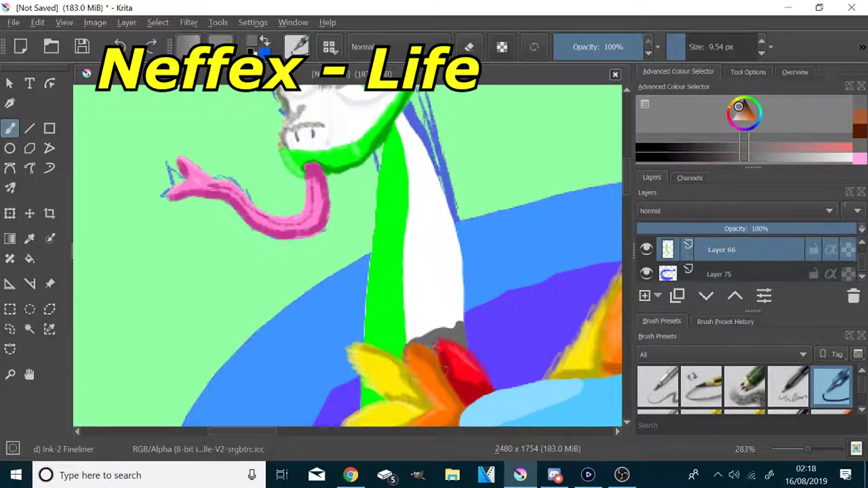
# - Paint dark grey shading under the jaw and down the back of the white neck, leaving a narrow white strip beside the green
pyautogui.scroll(-6, 475, 312)
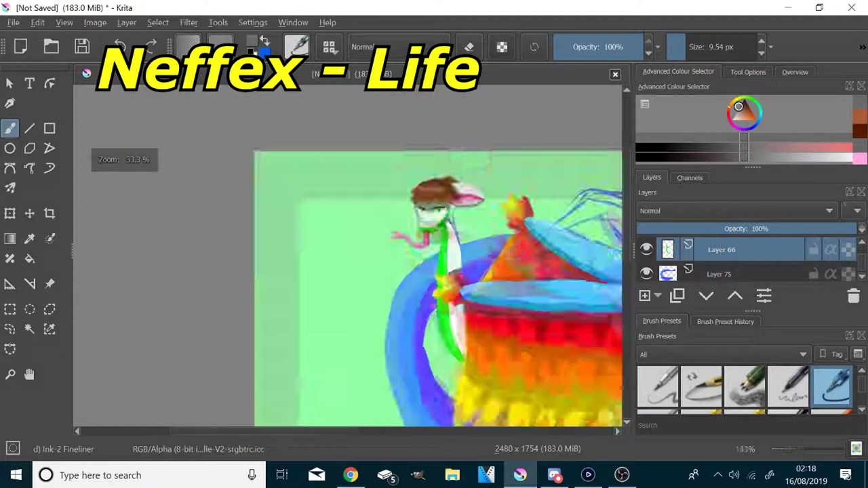
pyautogui.scroll(5, 461, 357)
pyautogui.moveTo(386, 167); pyautogui.dragTo(392, 205)
pyautogui.moveTo(402, 155)
pyautogui.mouseDown()
pyautogui.moveTo(407, 261)
pyautogui.moveTo(427, 326)
pyautogui.moveTo(421, 177)
pyautogui.moveTo(394, 209)
pyautogui.mouseUp()
pyautogui.scroll(-4, 393, 207)
pyautogui.scroll(5, 385, 121)
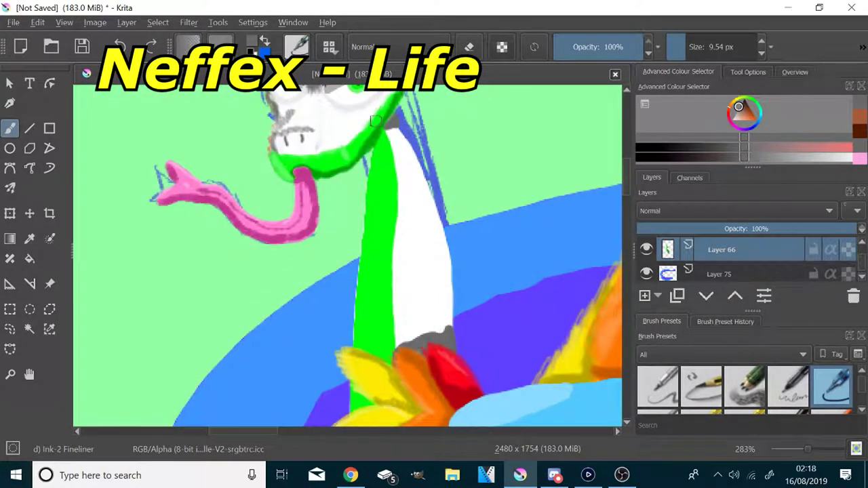
pyautogui.moveTo(412, 338)
pyautogui.mouseDown()
pyautogui.moveTo(421, 273)
pyautogui.moveTo(392, 131)
pyautogui.mouseUp()
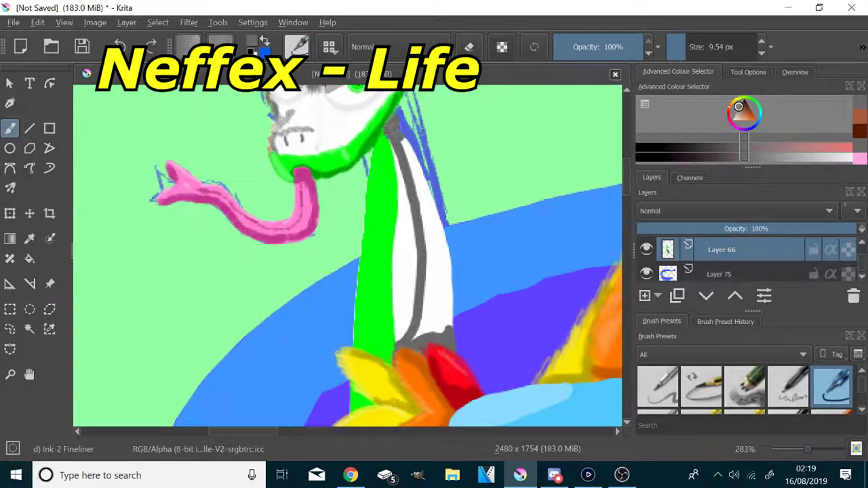
pyautogui.moveTo(444, 229)
pyautogui.mouseDown()
pyautogui.moveTo(449, 319)
pyautogui.moveTo(432, 234)
pyautogui.mouseUp()
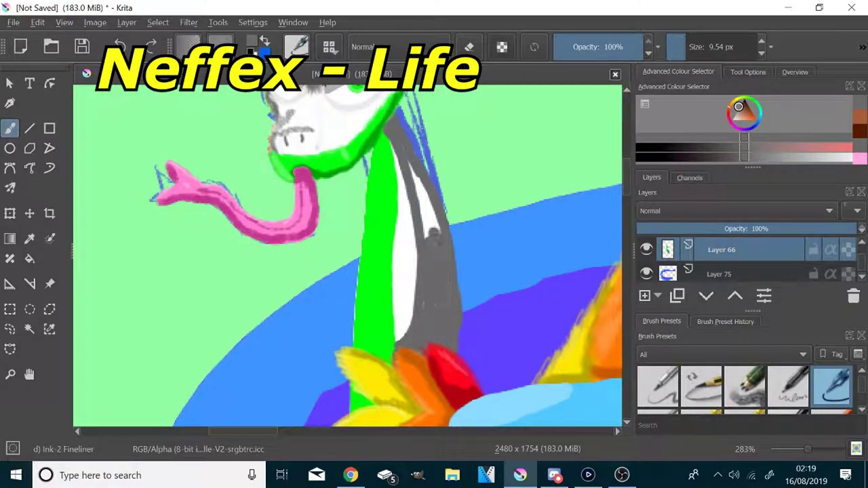
# - Sample dark green from the jaw and shade the inner edge of the neck's green stripe above and below the feather collar
pyautogui.scroll(1, 359, 204)
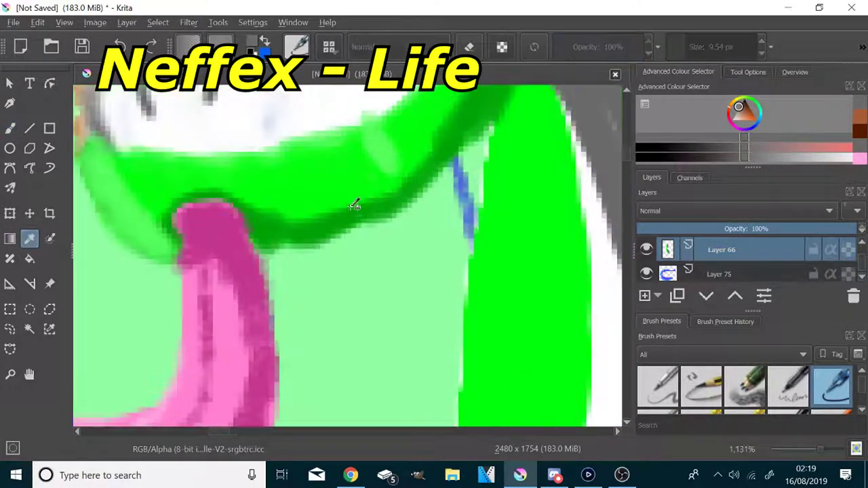
pyautogui.keyDown('ctrl'); pyautogui.click(357, 203); pyautogui.keyUp('ctrl')
pyautogui.scroll(-5, 380, 226)
pyautogui.scroll(1, 436, 277)
pyautogui.moveTo(397, 142)
pyautogui.mouseDown()
pyautogui.moveTo(372, 349)
pyautogui.moveTo(401, 374)
pyautogui.mouseUp()
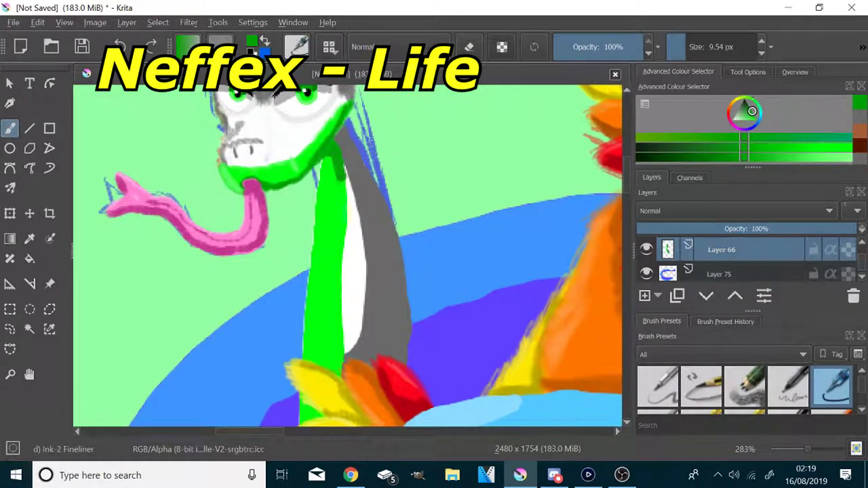
pyautogui.moveTo(341, 178); pyautogui.dragTo(333, 371)
pyautogui.scroll(2, 329, 380)
pyautogui.moveTo(280, 261)
pyautogui.mouseDown()
pyautogui.moveTo(349, 294)
pyautogui.moveTo(317, 269)
pyautogui.moveTo(354, 295)
pyautogui.mouseUp()
pyautogui.hotkey('ctrl', 'z')
pyautogui.scroll(1, 311, 305)
pyautogui.moveTo(280, 278); pyautogui.dragTo(341, 338)
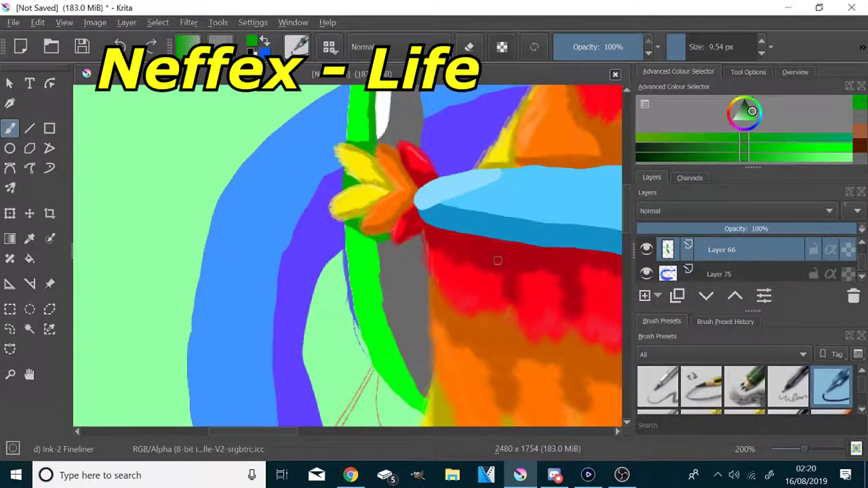
pyautogui.moveTo(366, 241); pyautogui.dragTo(386, 327)
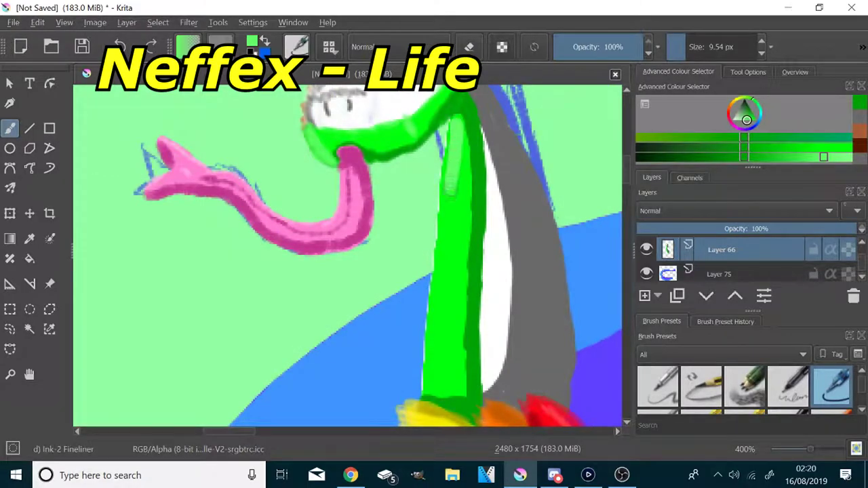
# - Paint light green highlights on the neck's green stripe
pyautogui.moveTo(451, 193)
pyautogui.mouseDown()
pyautogui.moveTo(425, 380)
pyautogui.moveTo(453, 123)
pyautogui.mouseUp()
pyautogui.scroll(-3, 485, 102)
pyautogui.scroll(2, 508, 316)
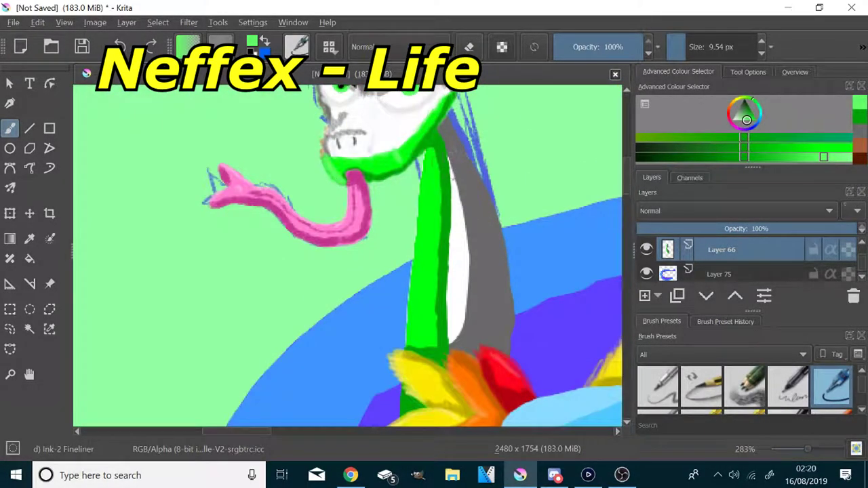
# - Add a new layer above Layer 151 and draw very dark green scale and mouth lines across the green jaw and upper neck at 2.26 px
pyautogui.click(680, 47)
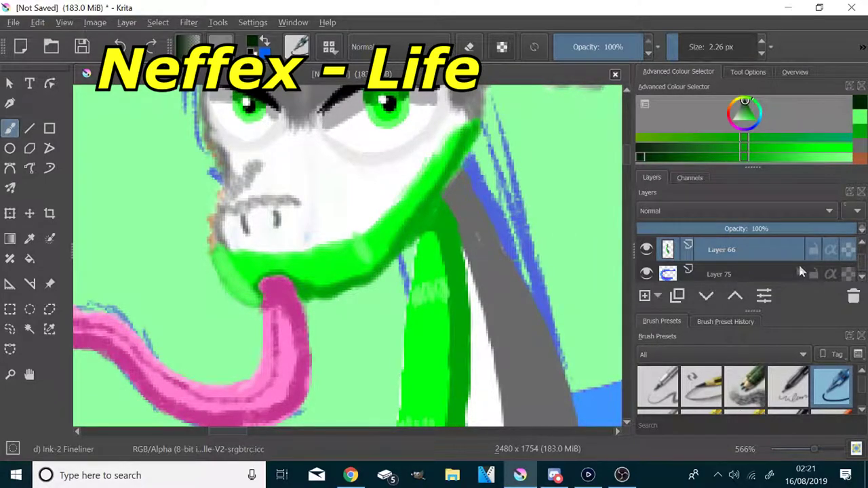
pyautogui.scroll(-3, 783, 269)
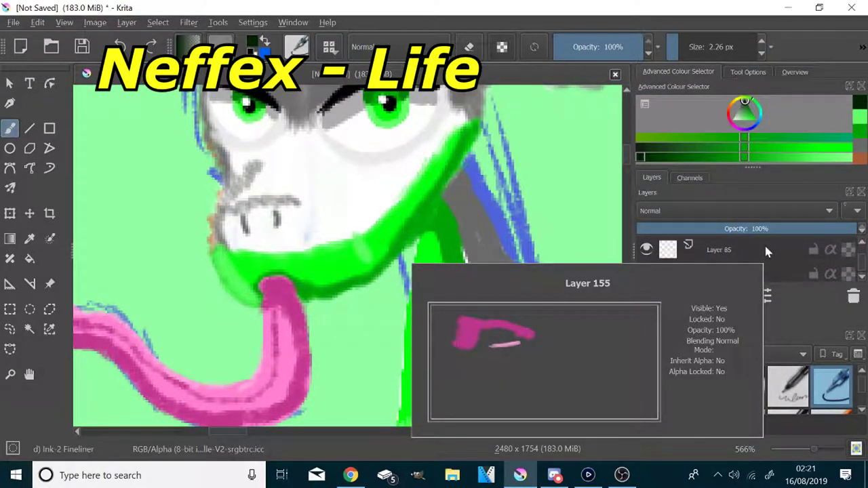
pyautogui.scroll(-3, 764, 252)
pyautogui.scroll(-2, 664, 254)
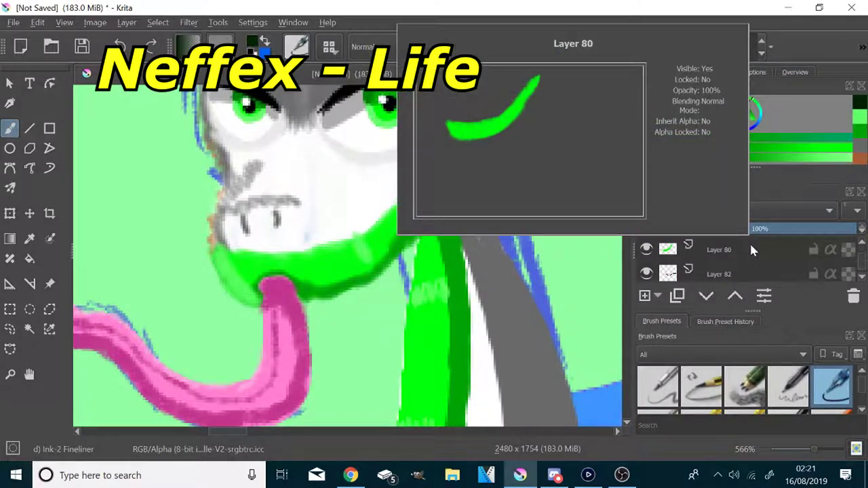
pyautogui.scroll(2, 751, 245)
pyautogui.click(752, 253)
pyautogui.click(751, 267)
pyautogui.click(645, 296)
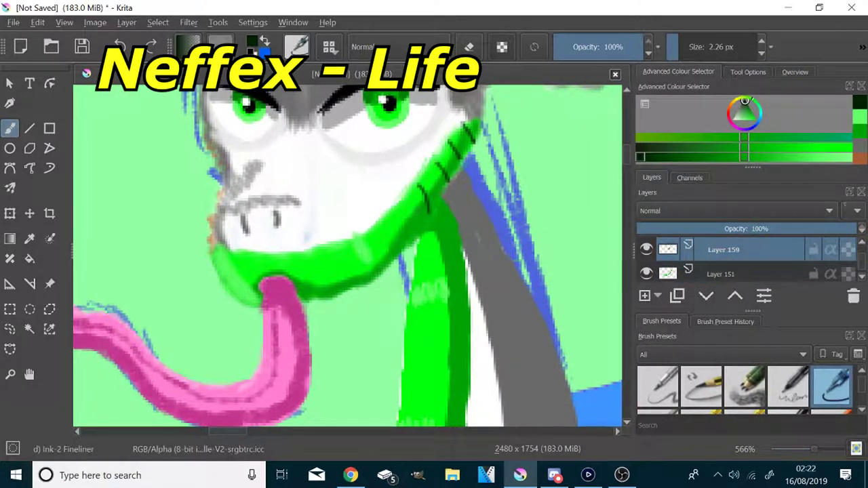
pyautogui.moveTo(392, 222); pyautogui.dragTo(384, 263)
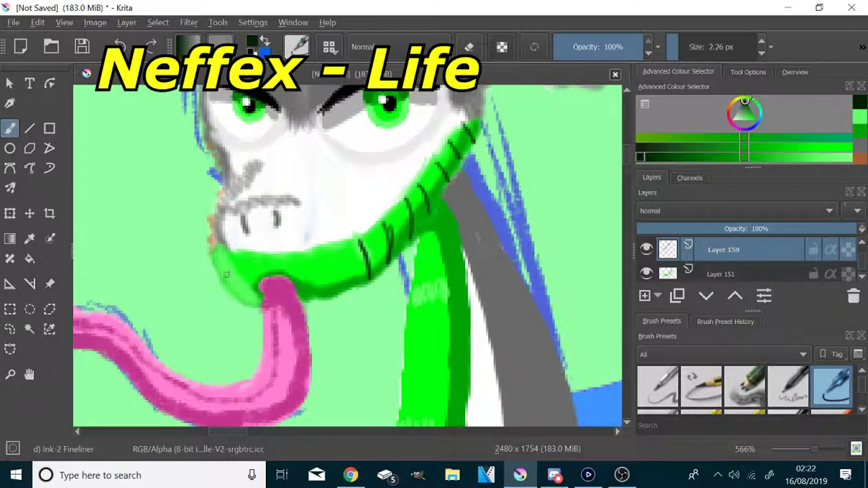
pyautogui.moveTo(223, 272); pyautogui.dragTo(316, 281)
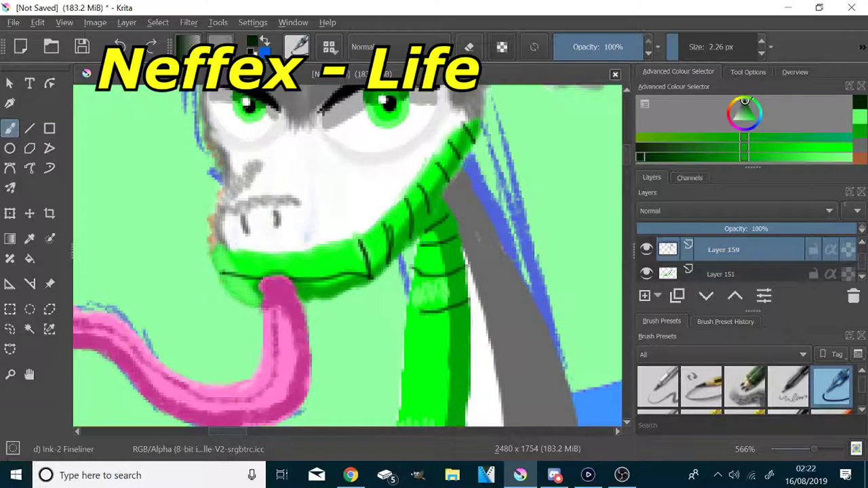
# - Continue the very dark green scale lines down the neck's green stripe to the feather collar and between its feathers
pyautogui.scroll(-5, 519, 332)
pyautogui.scroll(4, 513, 405)
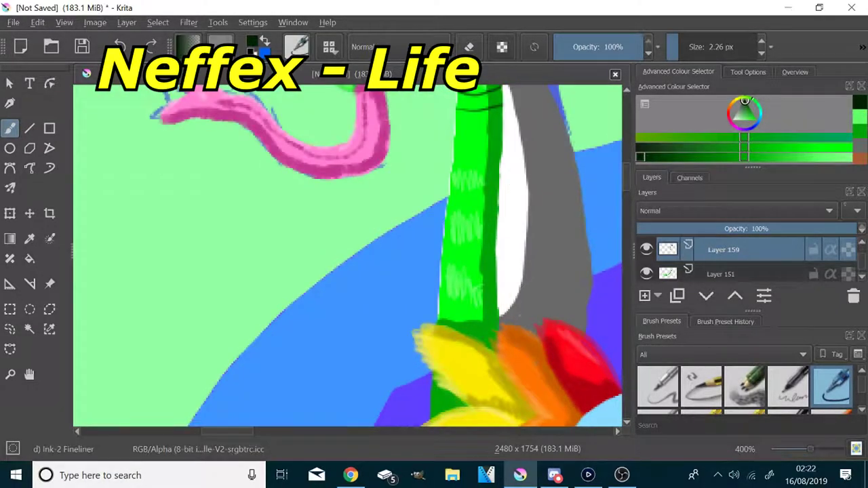
pyautogui.moveTo(498, 176); pyautogui.dragTo(451, 170)
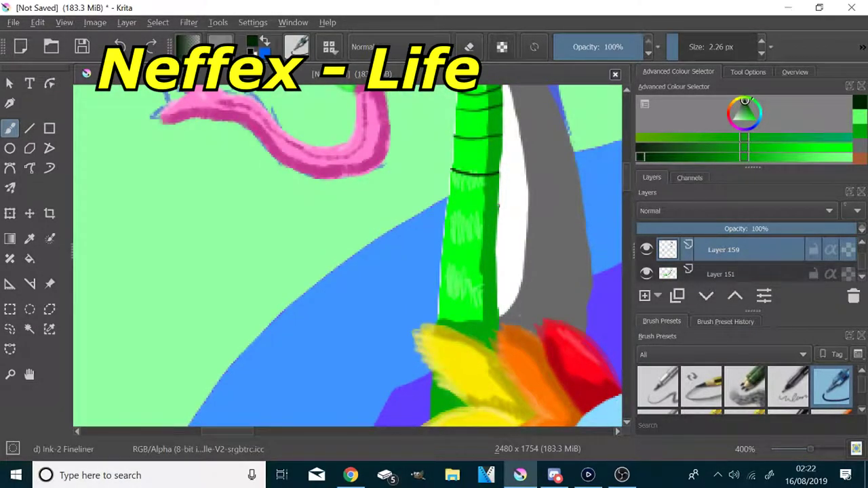
pyautogui.moveTo(499, 311)
pyautogui.mouseDown()
pyautogui.moveTo(438, 306)
pyautogui.moveTo(378, 256)
pyautogui.mouseUp()
pyautogui.scroll(-4, 508, 323)
pyautogui.scroll(6, 505, 352)
pyautogui.moveTo(406, 295); pyautogui.dragTo(380, 282)
pyautogui.scroll(-6, 393, 288)
pyautogui.scroll(4, 400, 344)
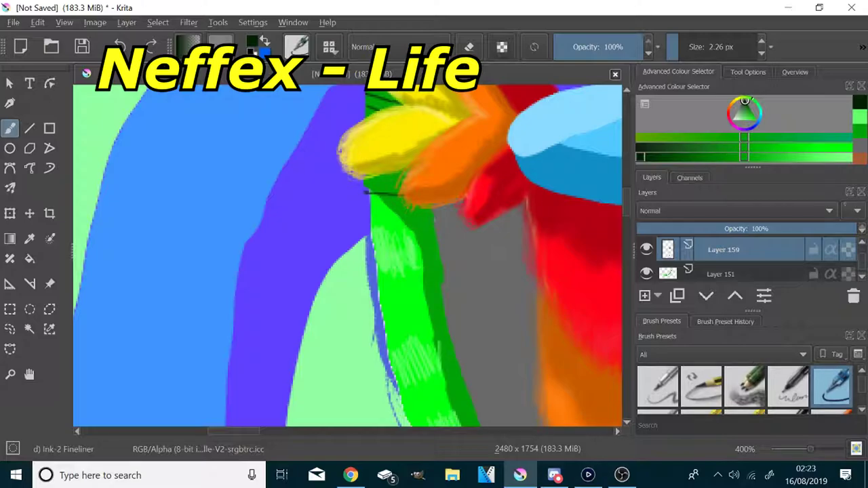
# - Draw very dark green scale lines across the green stripe below the feather collar, down towards its tapered end
pyautogui.moveTo(436, 218); pyautogui.dragTo(371, 215)
pyautogui.moveTo(441, 247); pyautogui.dragTo(407, 246)
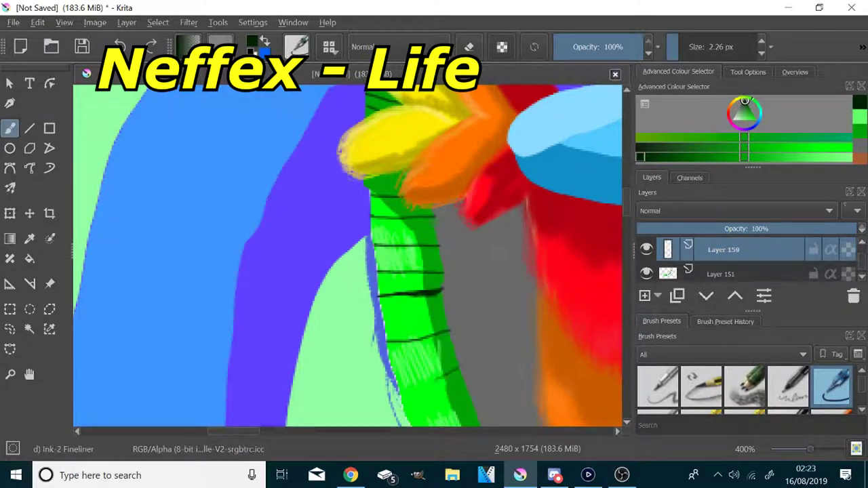
pyautogui.scroll(-4, 491, 340)
pyautogui.scroll(4, 507, 402)
pyautogui.moveTo(423, 218); pyautogui.dragTo(377, 246)
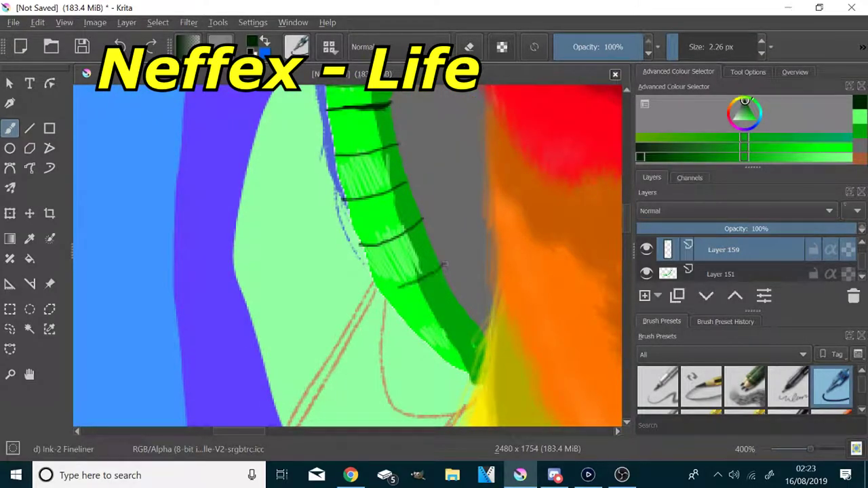
# - Add a new layer above Layer 75 and pick a dark blue based on the blue coil's colour
pyautogui.scroll(-6, 539, 286)
pyautogui.scroll(2, 543, 271)
pyautogui.scroll(-5, 760, 263)
pyautogui.scroll(-4, 781, 270)
pyautogui.click(763, 276)
pyautogui.click(644, 297)
pyautogui.scroll(-1, 241, 277)
pyautogui.click(30, 239)
pyautogui.scroll(2, 466, 269)
pyautogui.click(574, 244)
pyautogui.click(656, 156)
pyautogui.click(10, 128)
pyautogui.scroll(-2, 390, 283)
pyautogui.scroll(2, 521, 272)
pyautogui.scroll(1, 425, 308)
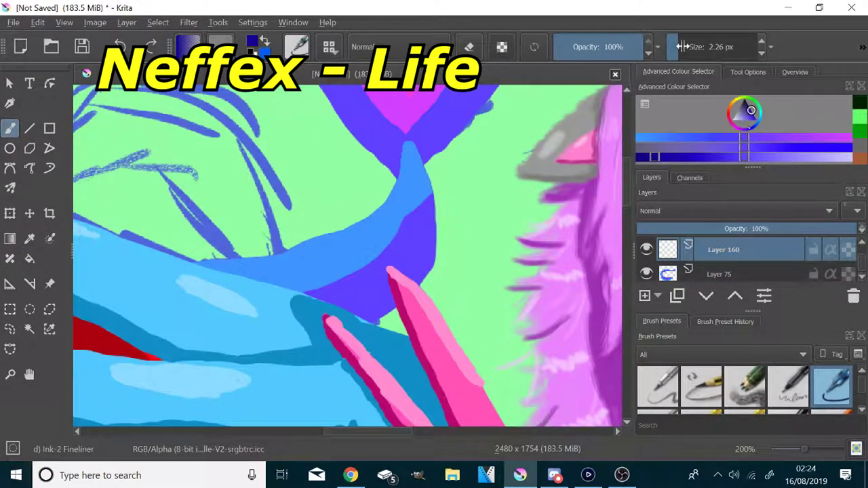
# - Set the brush size to 22.62 px and paint dark blue shading along the inner side of the coil's purple stripe
pyautogui.moveTo(697, 50); pyautogui.dragTo(692, 51)
pyautogui.moveTo(411, 281)
pyautogui.mouseDown()
pyautogui.moveTo(326, 291)
pyautogui.moveTo(345, 295)
pyautogui.mouseUp()
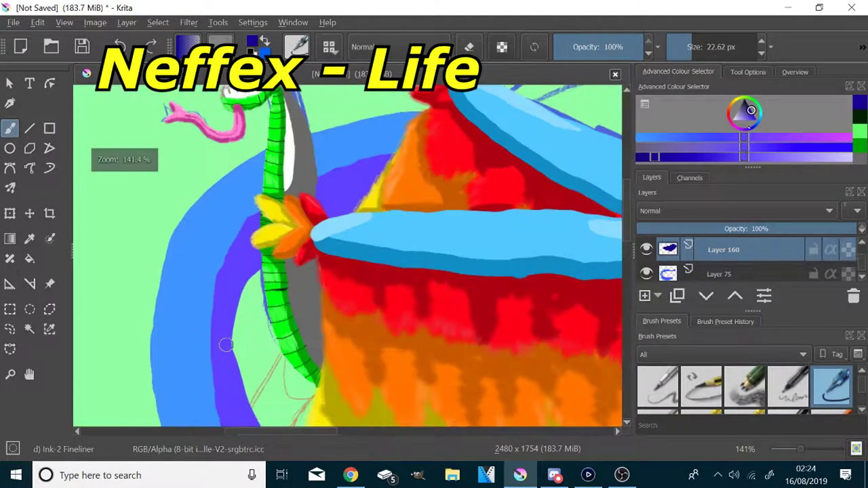
pyautogui.moveTo(384, 161)
pyautogui.mouseDown()
pyautogui.moveTo(326, 198)
pyautogui.moveTo(353, 201)
pyautogui.mouseUp()
pyautogui.moveTo(271, 227)
pyautogui.mouseDown()
pyautogui.moveTo(240, 247)
pyautogui.moveTo(252, 259)
pyautogui.moveTo(221, 296)
pyautogui.moveTo(234, 274)
pyautogui.mouseUp()
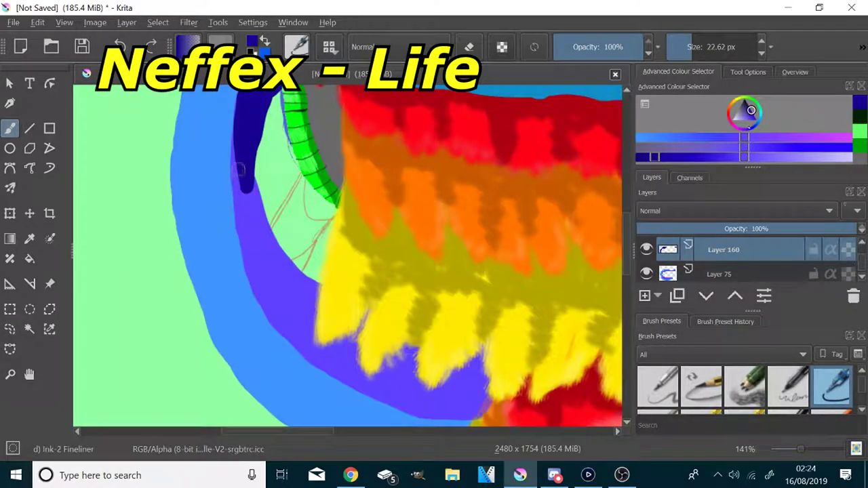
pyautogui.moveTo(253, 217); pyautogui.dragTo(234, 102)
pyautogui.moveTo(265, 203); pyautogui.dragTo(316, 306)
pyautogui.moveTo(234, 160)
pyautogui.mouseDown()
pyautogui.moveTo(246, 213)
pyautogui.moveTo(310, 324)
pyautogui.moveTo(453, 382)
pyautogui.moveTo(436, 350)
pyautogui.moveTo(373, 356)
pyautogui.mouseUp()
pyautogui.moveTo(232, 124)
pyautogui.mouseDown()
pyautogui.moveTo(238, 188)
pyautogui.moveTo(284, 302)
pyautogui.moveTo(489, 388)
pyautogui.mouseUp()
# - Paint a pale lavender highlight along the outer edge of the tail's purple patch above the pink spike at 4.22 px
pyautogui.scroll(-3, 501, 358)
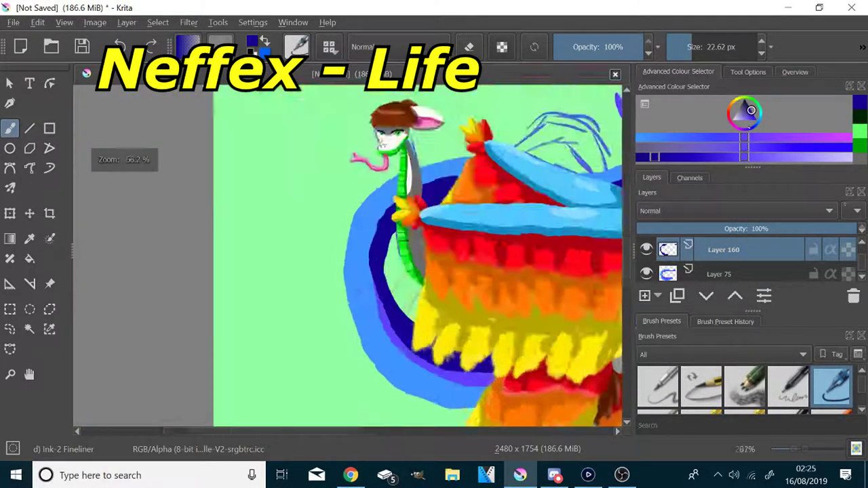
pyautogui.scroll(5, 490, 399)
pyautogui.moveTo(337, 221)
pyautogui.mouseDown()
pyautogui.moveTo(541, 217)
pyautogui.moveTo(486, 244)
pyautogui.moveTo(458, 243)
pyautogui.mouseUp()
pyautogui.scroll(-1, 441, 201)
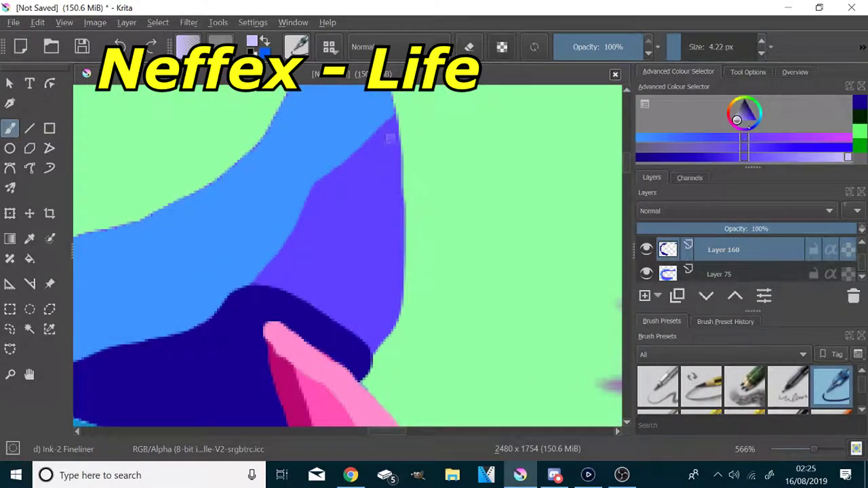
pyautogui.moveTo(391, 123)
pyautogui.mouseDown()
pyautogui.moveTo(395, 212)
pyautogui.moveTo(372, 325)
pyautogui.mouseUp()
pyautogui.moveTo(396, 258); pyautogui.dragTo(370, 356)
pyautogui.moveTo(404, 221); pyautogui.dragTo(396, 294)
pyautogui.moveTo(406, 204); pyautogui.dragTo(406, 237)
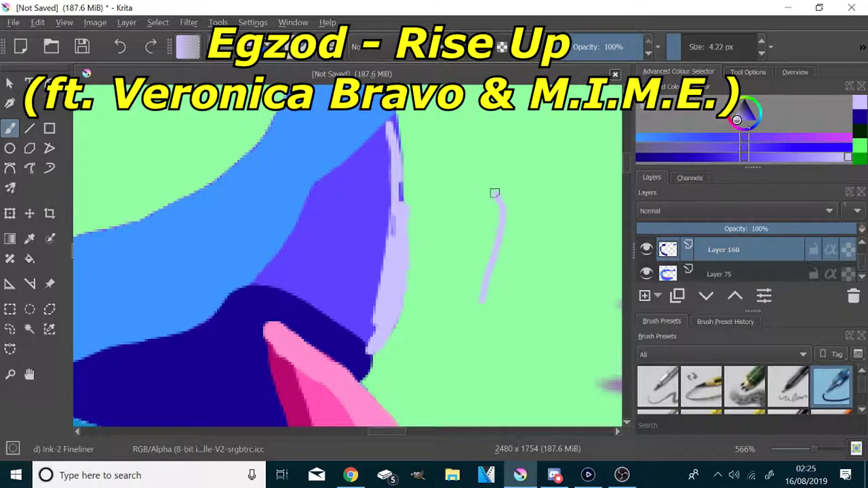
pyautogui.moveTo(494, 193); pyautogui.dragTo(478, 141)
pyautogui.rightClick(438, 237)
pyautogui.rightClick(474, 224)
pyautogui.moveTo(532, 195)
pyautogui.mouseDown()
pyautogui.moveTo(545, 170)
pyautogui.moveTo(496, 249)
pyautogui.mouseUp()
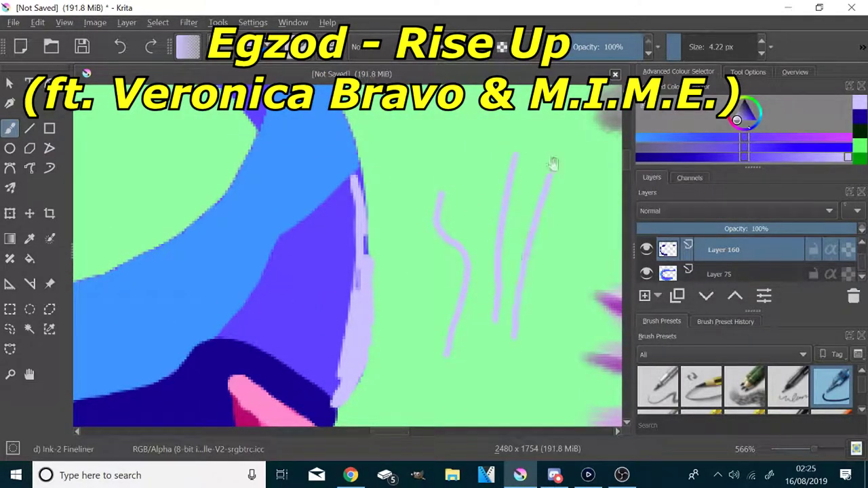
pyautogui.hotkey('ctrl', 'z')
pyautogui.hotkey('ctrl', 'z')
pyautogui.hotkey('ctrl', 'z')
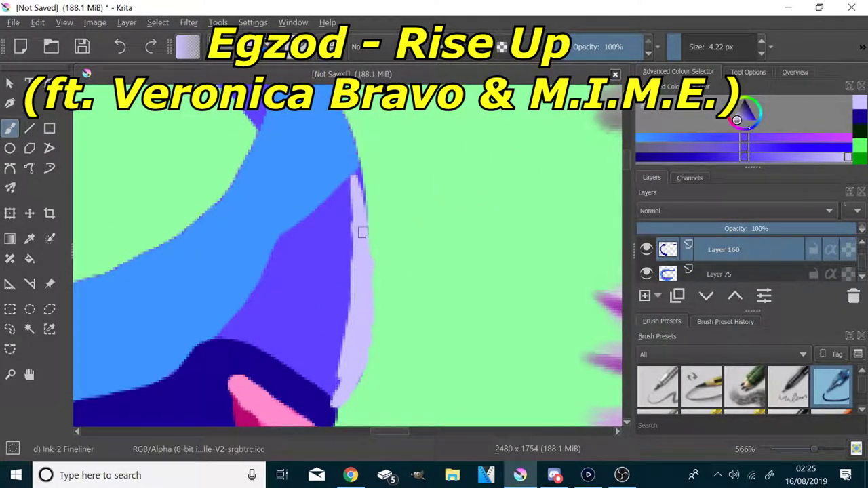
# - Scribble small pale lavender highlights on the purple stripe around the coil's lower bend at 4.22 px
pyautogui.scroll(-9, 363, 233)
pyautogui.scroll(5, 261, 353)
pyautogui.moveTo(285, 326); pyautogui.dragTo(345, 334)
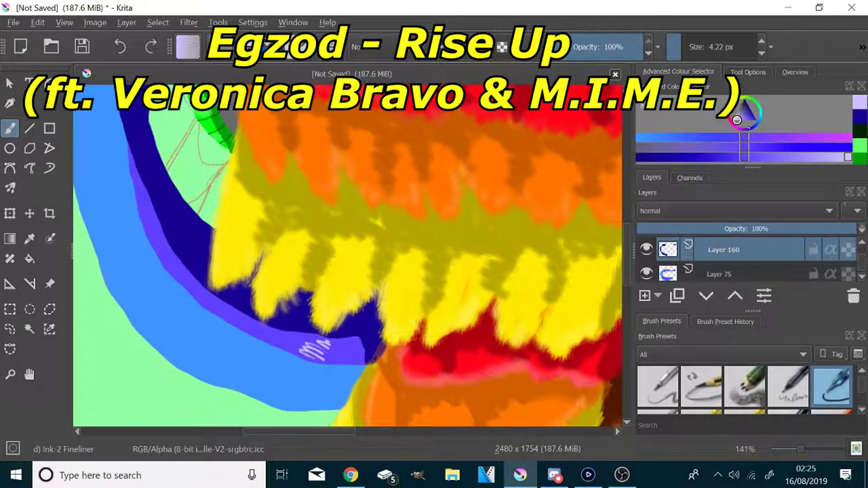
pyautogui.moveTo(171, 236); pyautogui.dragTo(150, 232)
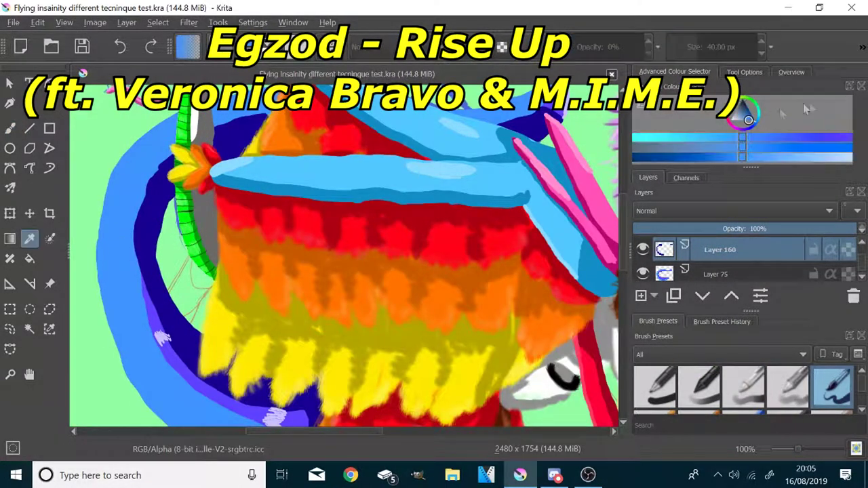
# - Pick a darker shade of the coil's light blue and select the Basic-5 Size brush
pyautogui.click(688, 158)
pyautogui.click(11, 130)
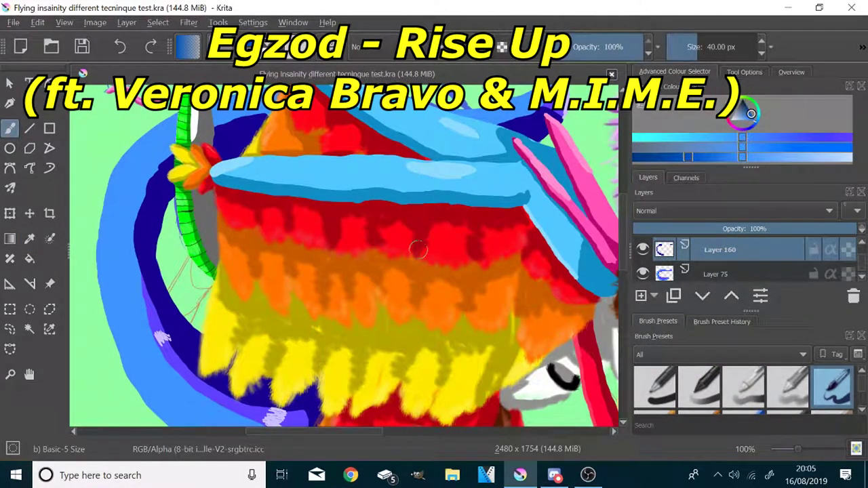
pyautogui.scroll(1, 818, 393)
pyautogui.click(830, 390)
pyautogui.scroll(-1, 475, 271)
pyautogui.scroll(2, 522, 163)
pyautogui.scroll(3, 549, 102)
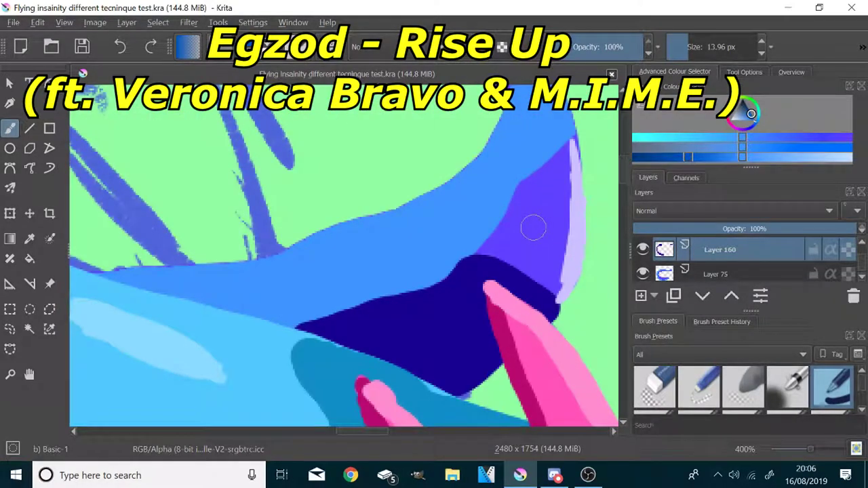
pyautogui.scroll(-1, 829, 390)
pyautogui.click(831, 389)
# - Paint darker blue shading over the light blue stripe of the tail base and upper coil at 33.77 px
pyautogui.click(685, 47)
pyautogui.moveTo(438, 253); pyautogui.dragTo(72, 266)
pyautogui.click(695, 47)
pyautogui.moveTo(415, 271)
pyautogui.mouseDown()
pyautogui.moveTo(445, 270)
pyautogui.moveTo(312, 309)
pyautogui.moveTo(444, 260)
pyautogui.moveTo(295, 266)
pyautogui.moveTo(221, 243)
pyautogui.moveTo(272, 297)
pyautogui.mouseUp()
pyautogui.scroll(-4, 291, 293)
pyautogui.scroll(3, 240, 282)
pyautogui.moveTo(366, 168); pyautogui.dragTo(143, 206)
pyautogui.moveTo(153, 273)
pyautogui.mouseDown()
pyautogui.moveTo(251, 253)
pyautogui.moveTo(322, 226)
pyautogui.moveTo(319, 199)
pyautogui.moveTo(299, 224)
pyautogui.moveTo(176, 233)
pyautogui.mouseUp()
# - Continue the darker blue shading beside the green neck above the feather collar and where the lower coil meets the yellow feathers
pyautogui.scroll(-4, 354, 245)
pyautogui.scroll(5, 312, 261)
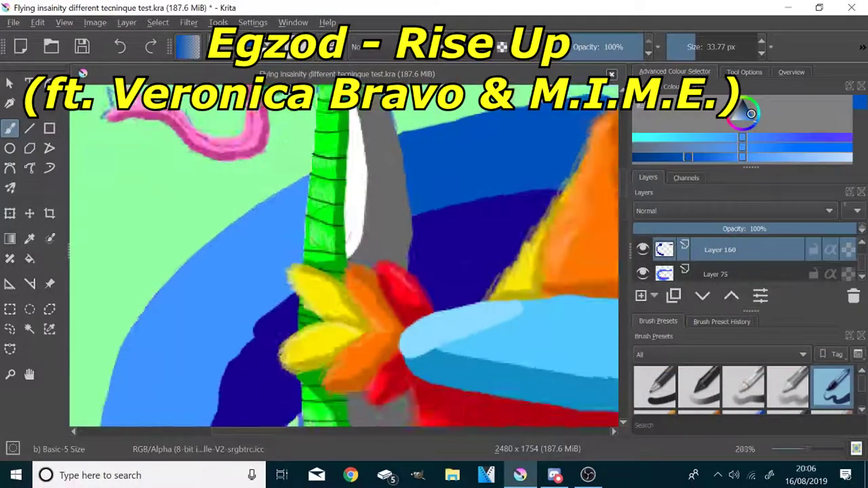
pyautogui.moveTo(304, 204)
pyautogui.mouseDown()
pyautogui.moveTo(279, 248)
pyautogui.moveTo(289, 288)
pyautogui.moveTo(259, 295)
pyautogui.mouseUp()
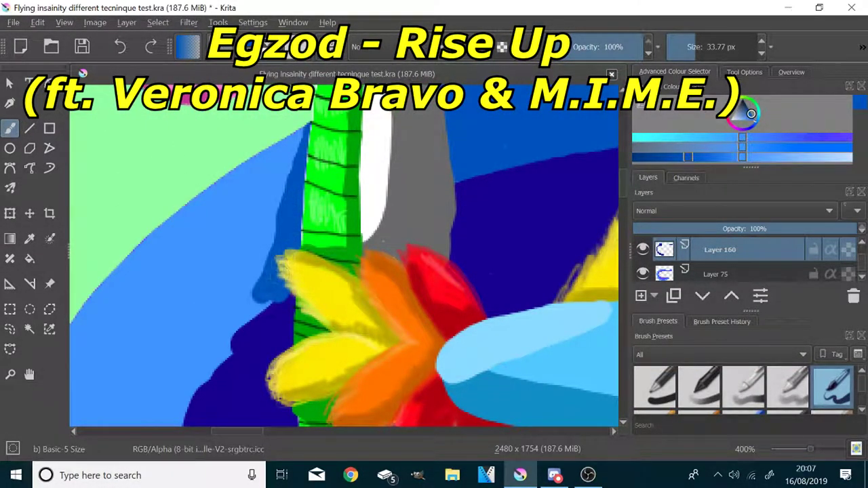
pyautogui.scroll(-5, 269, 283)
pyautogui.scroll(5, 376, 376)
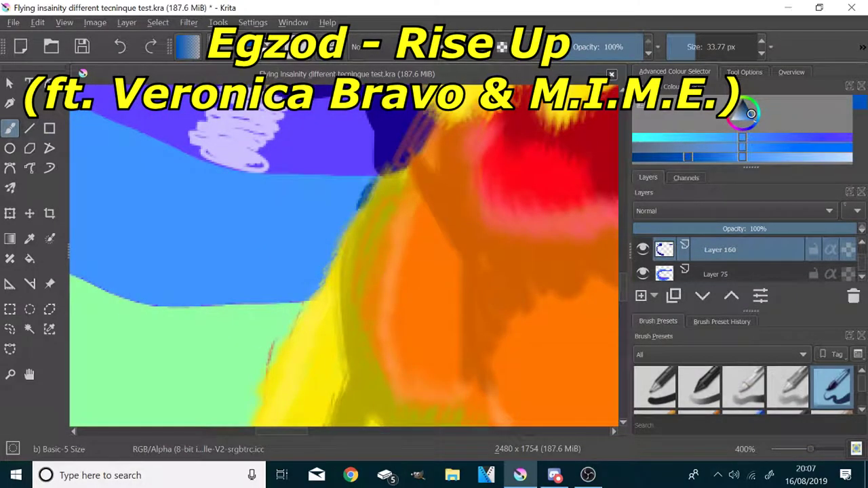
pyautogui.moveTo(367, 193); pyautogui.dragTo(305, 299)
pyautogui.scroll(-4, 338, 354)
# - Pick a pale blue and scribble highlights across the light blue stripe at the coil's lower bend at 8.24 px
pyautogui.click(816, 157)
pyautogui.moveTo(329, 341); pyautogui.dragTo(168, 262)
pyautogui.scroll(2, 242, 358)
pyautogui.click(685, 47)
pyautogui.moveTo(330, 320)
pyautogui.mouseDown()
pyautogui.moveTo(371, 320)
pyautogui.moveTo(381, 275)
pyautogui.moveTo(339, 327)
pyautogui.mouseUp()
pyautogui.scroll(-3, 326, 326)
pyautogui.scroll(5, 230, 270)
pyautogui.moveTo(370, 255)
pyautogui.mouseDown()
pyautogui.moveTo(371, 276)
pyautogui.moveTo(334, 259)
pyautogui.moveTo(251, 260)
pyautogui.moveTo(232, 325)
pyautogui.mouseUp()
pyautogui.scroll(-4, 234, 299)
pyautogui.scroll(2, 227, 183)
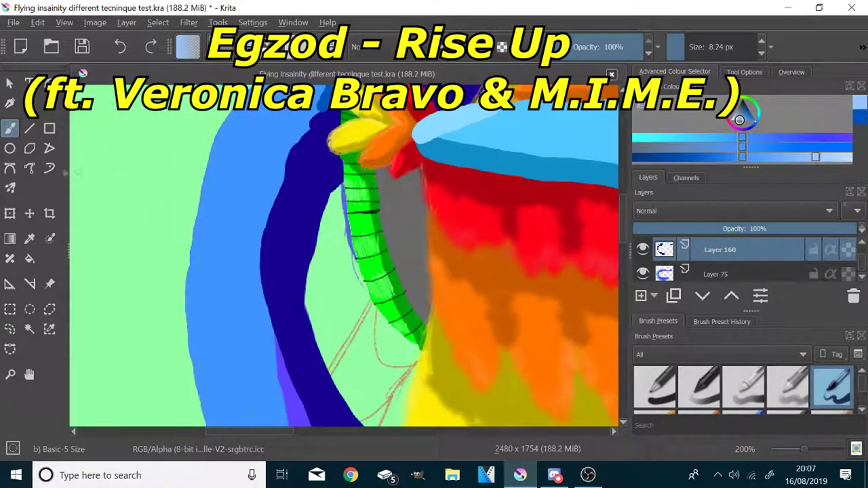
# - Add pale blue highlight bands across the coil's outer side and on its upper bend near the green neck
pyautogui.moveTo(262, 215)
pyautogui.mouseDown()
pyautogui.moveTo(224, 210)
pyautogui.moveTo(192, 220)
pyautogui.mouseUp()
pyautogui.scroll(-3, 166, 299)
pyautogui.scroll(4, 187, 271)
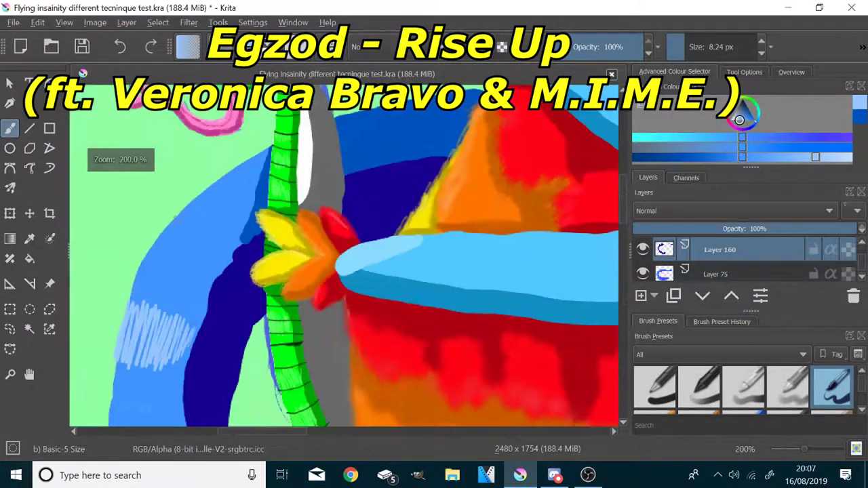
pyautogui.moveTo(272, 175); pyautogui.dragTo(213, 141)
pyautogui.hotkey('ctrl', 'z')
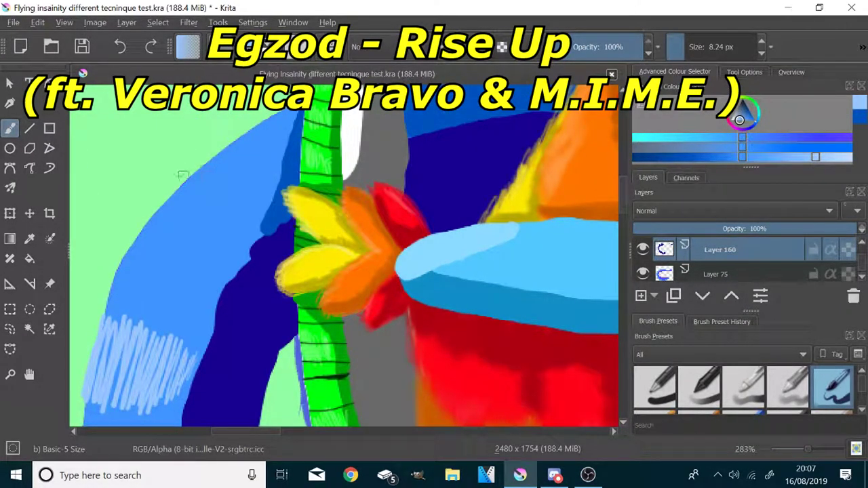
pyautogui.moveTo(261, 194); pyautogui.dragTo(213, 163)
pyautogui.scroll(-5, 234, 179)
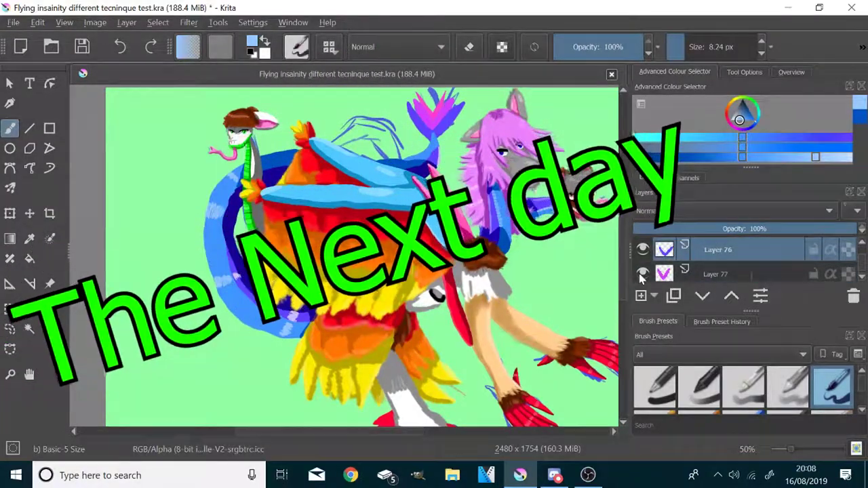
# - Add a layer above Layer 76 and shade the tail fin's outer blue petals dark blue with Basic-1 at 10.96 px
pyautogui.click(642, 276)
pyautogui.scroll(1, 641, 277)
pyautogui.click(641, 298)
pyautogui.scroll(5, 438, 105)
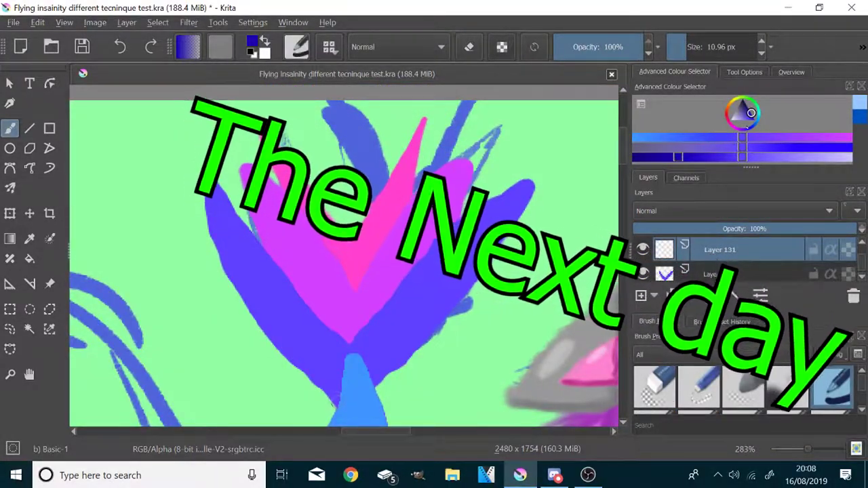
pyautogui.moveTo(339, 406)
pyautogui.mouseDown()
pyautogui.moveTo(247, 300)
pyautogui.moveTo(209, 185)
pyautogui.moveTo(245, 291)
pyautogui.moveTo(339, 397)
pyautogui.moveTo(286, 340)
pyautogui.moveTo(328, 374)
pyautogui.moveTo(251, 301)
pyautogui.mouseUp()
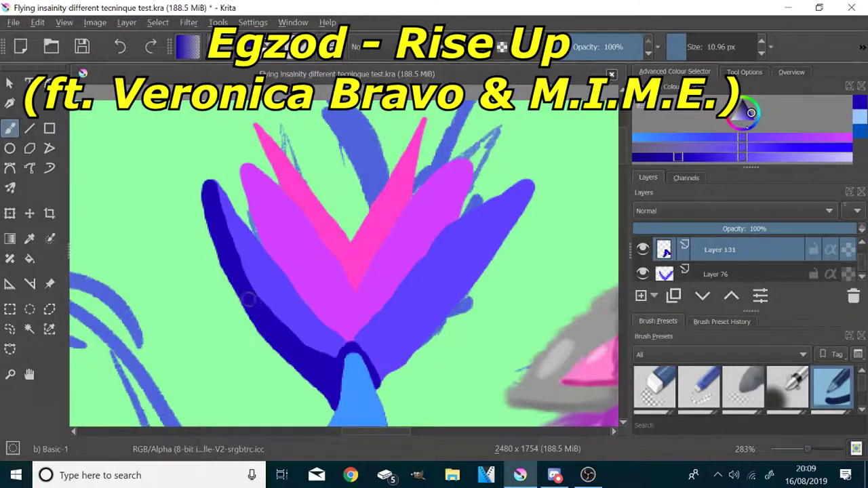
pyautogui.moveTo(363, 360)
pyautogui.mouseDown()
pyautogui.moveTo(438, 297)
pyautogui.moveTo(529, 195)
pyautogui.moveTo(394, 355)
pyautogui.mouseUp()
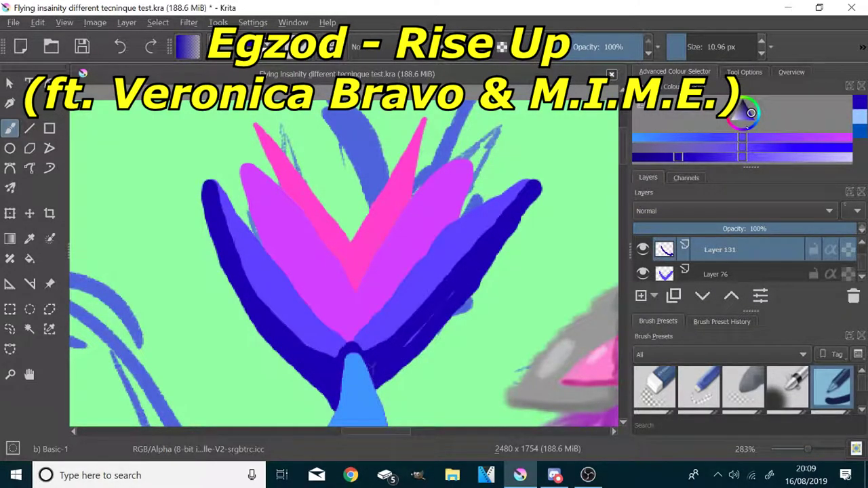
# - Paint light violet highlight bands across the tail fin's blue petals at 4.22 px
pyautogui.keyDown('ctrl'); pyautogui.click(473, 277); pyautogui.keyUp('ctrl')
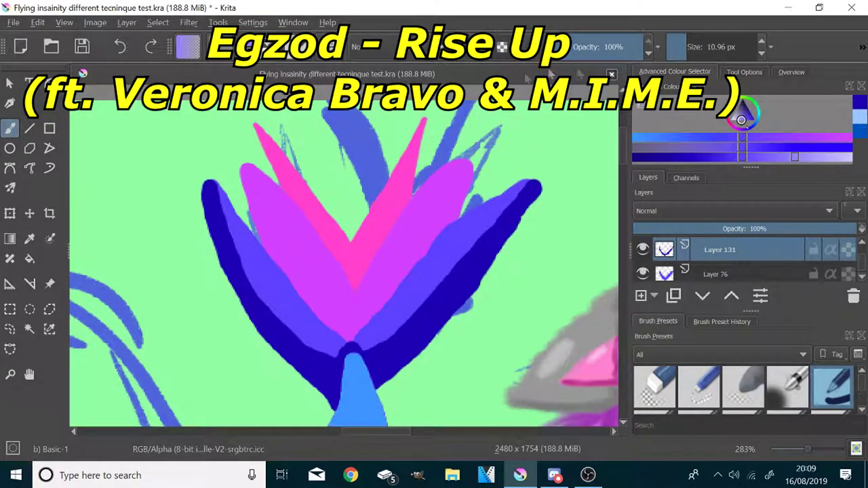
pyautogui.click(483, 215)
pyautogui.hotkey('ctrl', 'z')
pyautogui.click(682, 48)
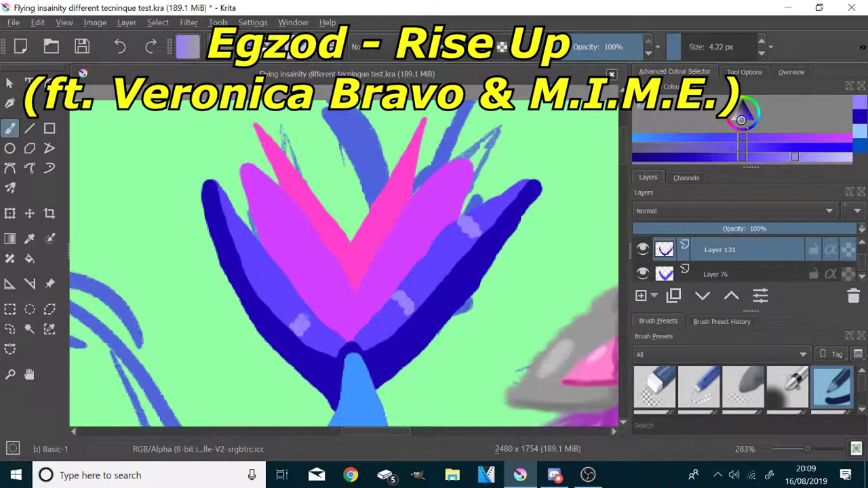
# - Add a layer above Layer 77 and paint dark purple shading along the outer edges of the tail fin's purple petals
pyautogui.press('Insert')
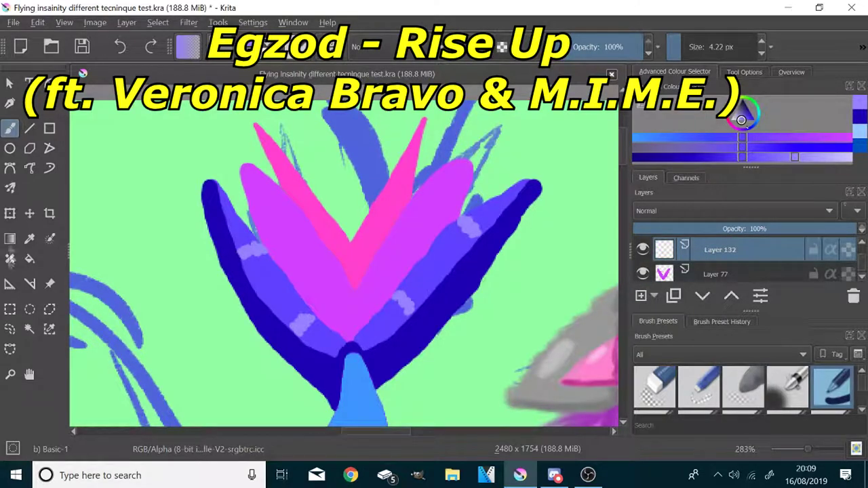
pyautogui.keyDown('ctrl'); pyautogui.click(321, 256); pyautogui.keyUp('ctrl')
pyautogui.click(683, 157)
pyautogui.scroll(1, 481, 180)
pyautogui.click(10, 128)
pyautogui.moveTo(298, 404)
pyautogui.mouseDown()
pyautogui.moveTo(305, 344)
pyautogui.moveTo(249, 317)
pyautogui.moveTo(146, 164)
pyautogui.moveTo(192, 296)
pyautogui.mouseUp()
pyautogui.moveTo(153, 180)
pyautogui.mouseDown()
pyautogui.moveTo(164, 213)
pyautogui.moveTo(202, 298)
pyautogui.moveTo(292, 402)
pyautogui.mouseUp()
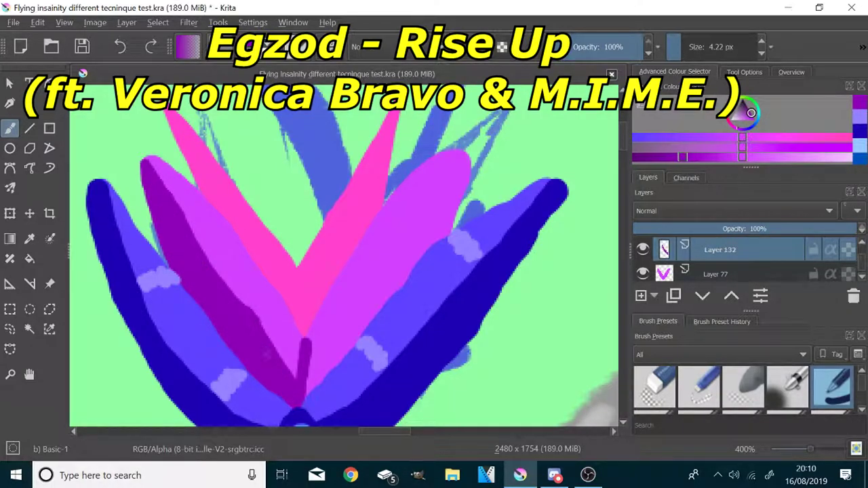
pyautogui.moveTo(311, 350)
pyautogui.mouseDown()
pyautogui.moveTo(468, 161)
pyautogui.moveTo(434, 244)
pyautogui.moveTo(311, 379)
pyautogui.mouseUp()
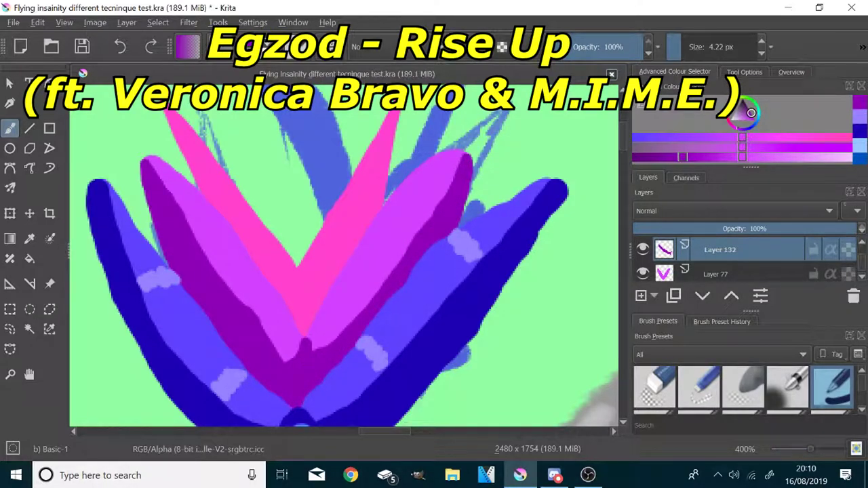
# - Pick a light purple and paint highlight bands across the tail fin's purple petals
pyautogui.click(787, 157)
pyautogui.moveTo(428, 209); pyautogui.dragTo(400, 197)
pyautogui.moveTo(377, 293); pyautogui.dragTo(346, 270)
pyautogui.moveTo(264, 324); pyautogui.dragTo(274, 306)
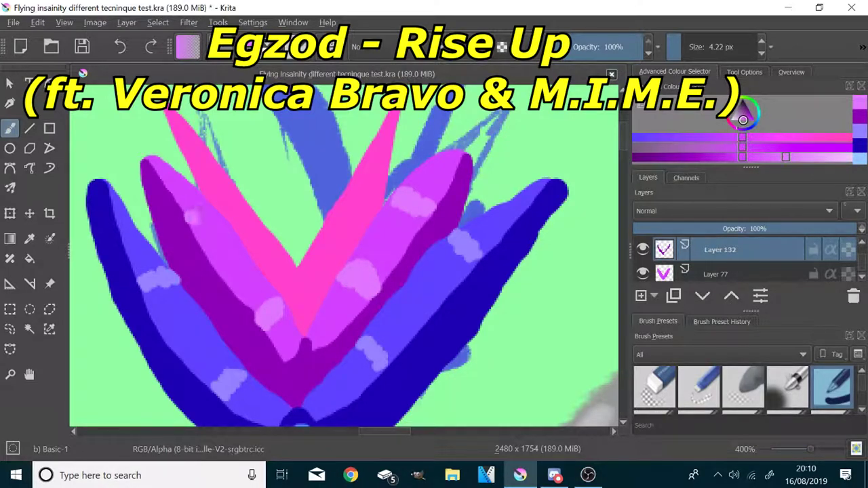
# - Add a layer above Layer 78 and paint dark magenta shading along the outer edges of the tail fin's pink inner petals
pyautogui.click(641, 297)
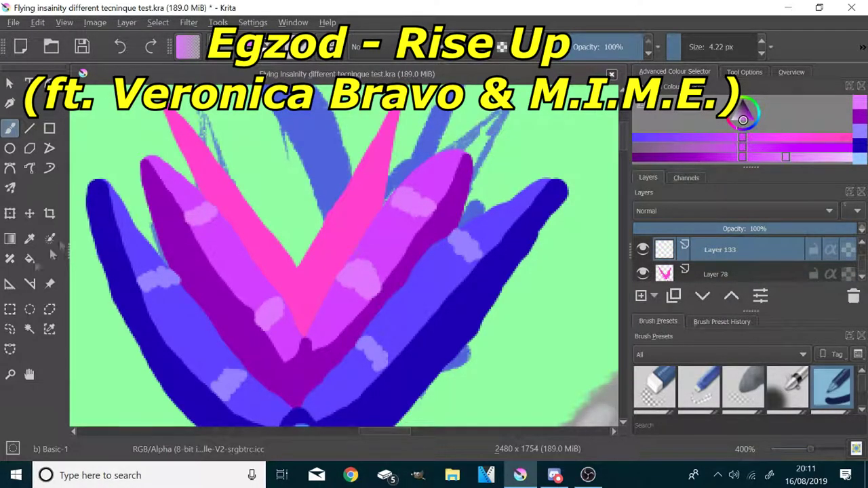
pyautogui.click(30, 239)
pyautogui.click(237, 208)
pyautogui.click(9, 129)
pyautogui.click(692, 157)
pyautogui.moveTo(339, 156); pyautogui.dragTo(365, 210)
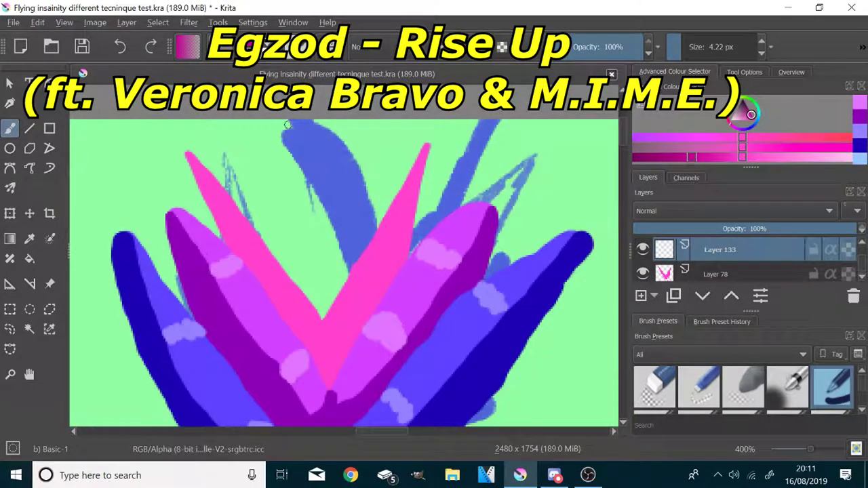
pyautogui.moveTo(330, 385)
pyautogui.mouseDown()
pyautogui.moveTo(320, 325)
pyautogui.moveTo(246, 246)
pyautogui.moveTo(188, 153)
pyautogui.moveTo(323, 372)
pyautogui.mouseUp()
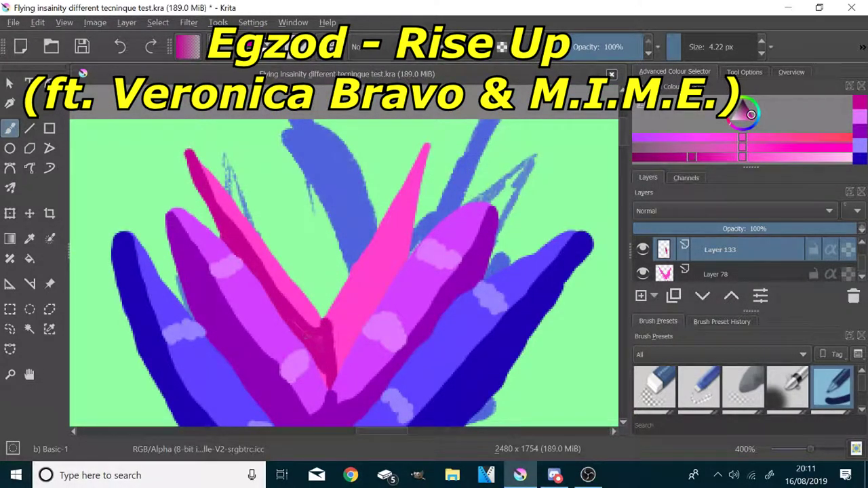
pyautogui.moveTo(335, 324)
pyautogui.mouseDown()
pyautogui.moveTo(426, 155)
pyautogui.moveTo(402, 251)
pyautogui.moveTo(346, 342)
pyautogui.mouseUp()
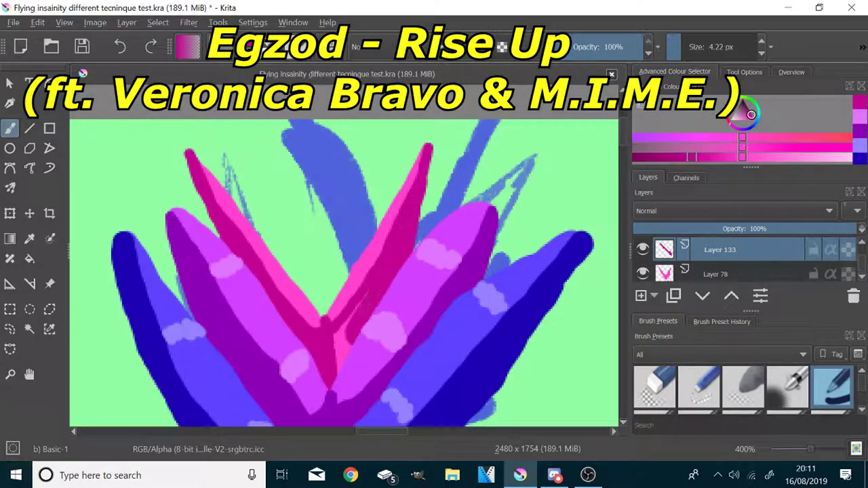
# - Pick a light pink and paint small highlight bands across the tail fin's pink inner petals
pyautogui.click(793, 156)
pyautogui.moveTo(399, 203); pyautogui.dragTo(393, 207)
pyautogui.moveTo(353, 294); pyautogui.dragTo(352, 299)
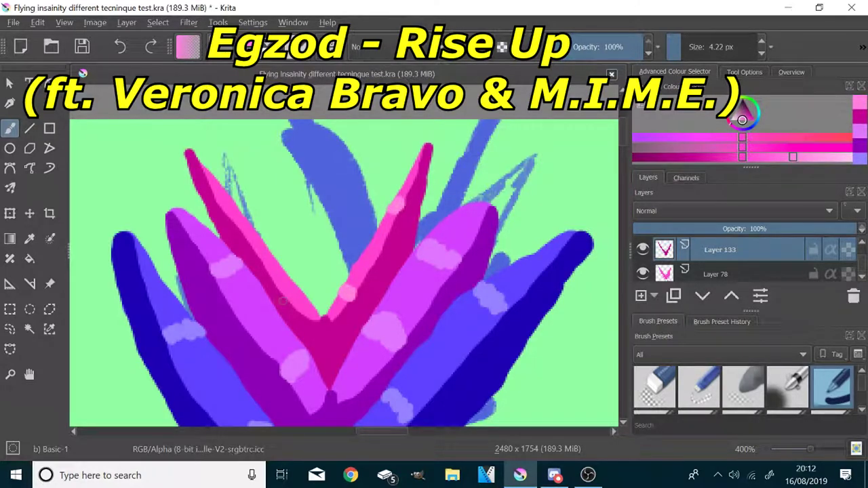
# - Hide the leftover sketch layers and the green background layer, Layer 17
pyautogui.scroll(-6, 320, 257)
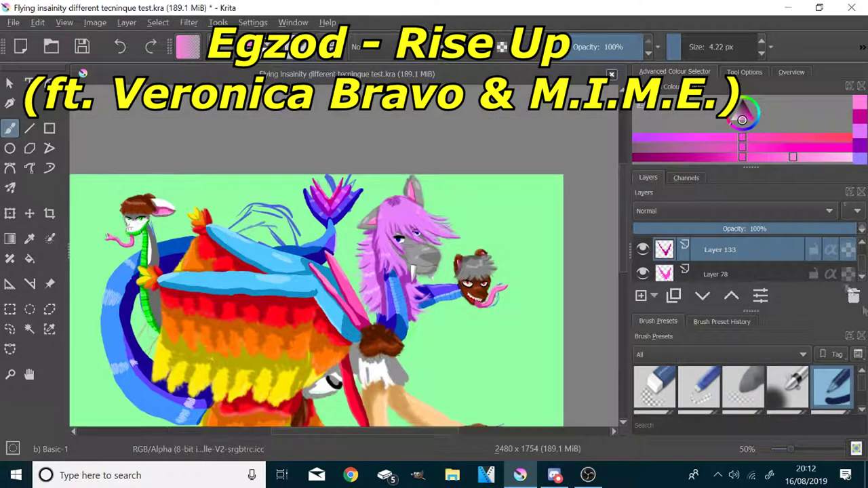
pyautogui.scroll(-1, 665, 271)
pyautogui.moveTo(662, 275)
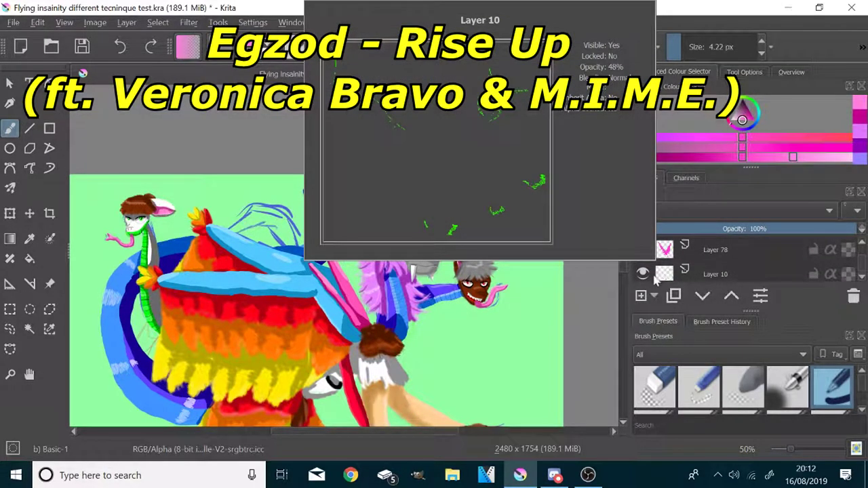
pyautogui.scroll(-1, 644, 271)
pyautogui.click(644, 272)
pyautogui.scroll(-1, 644, 272)
pyautogui.click(644, 271)
pyautogui.scroll(-1, 644, 271)
pyautogui.click(643, 272)
pyautogui.scroll(-1, 644, 271)
pyautogui.scroll(-2, 379, 228)
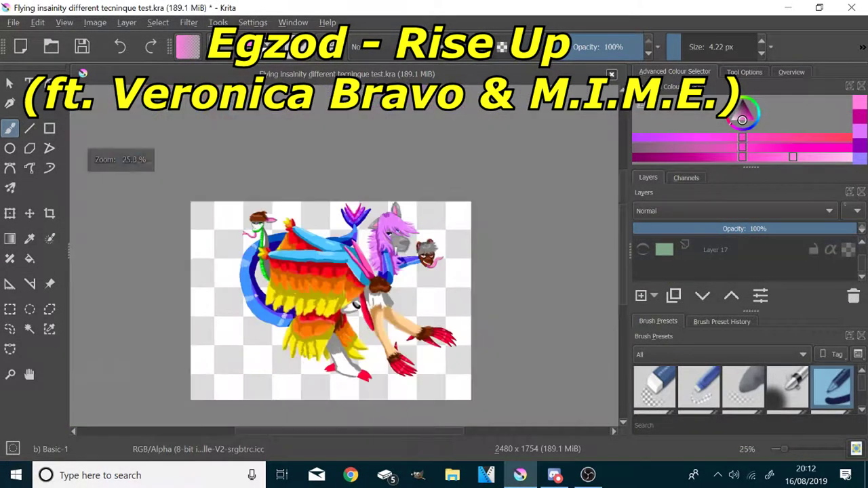
# - Add a new paint layer above Layer 10 for the background
pyautogui.press('+')
pyautogui.click(640, 296)
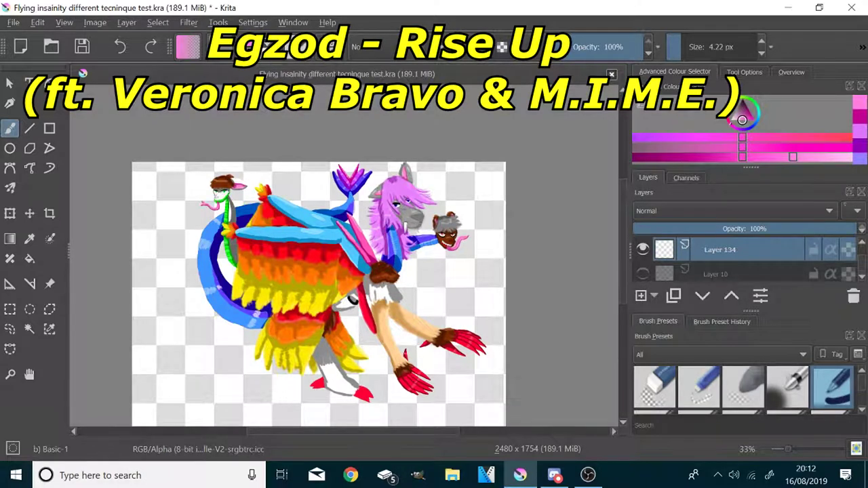
# - Try painting bright green along the bottom of the canvas with the Bristles Large Smooth brush at a very large size
pyautogui.scroll(-3, 702, 399)
pyautogui.click(701, 392)
pyautogui.moveTo(749, 109); pyautogui.dragTo(756, 120)
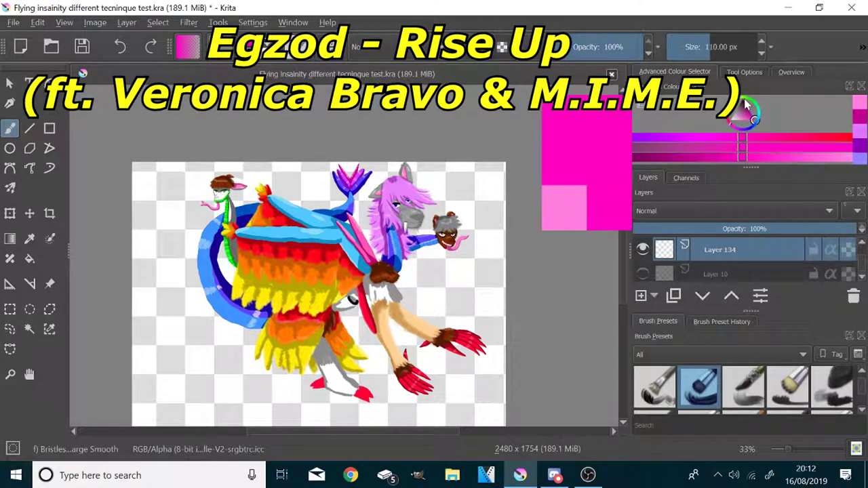
pyautogui.click(748, 106)
pyautogui.click(756, 120)
pyautogui.click(750, 100)
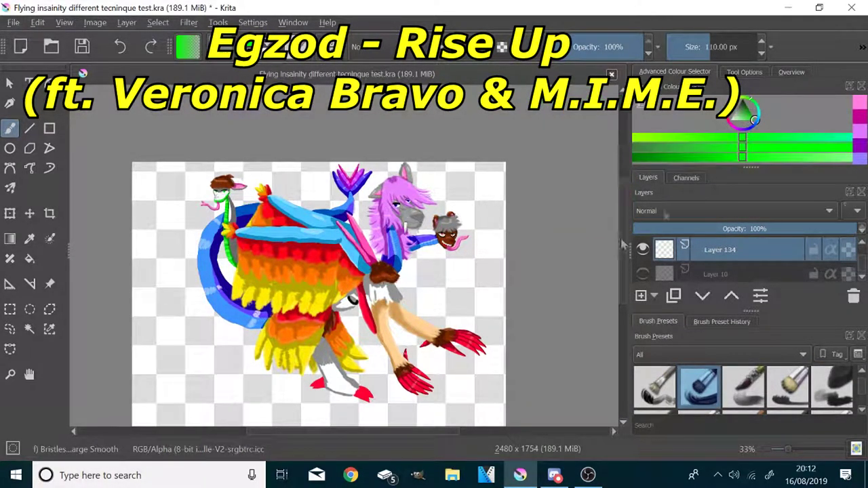
pyautogui.scroll(-1, 591, 109)
pyautogui.scroll(1, 505, 326)
pyautogui.moveTo(730, 46); pyautogui.dragTo(742, 45)
pyautogui.moveTo(528, 357); pyautogui.dragTo(374, 363)
pyautogui.hotkey('ctrl', 'z')
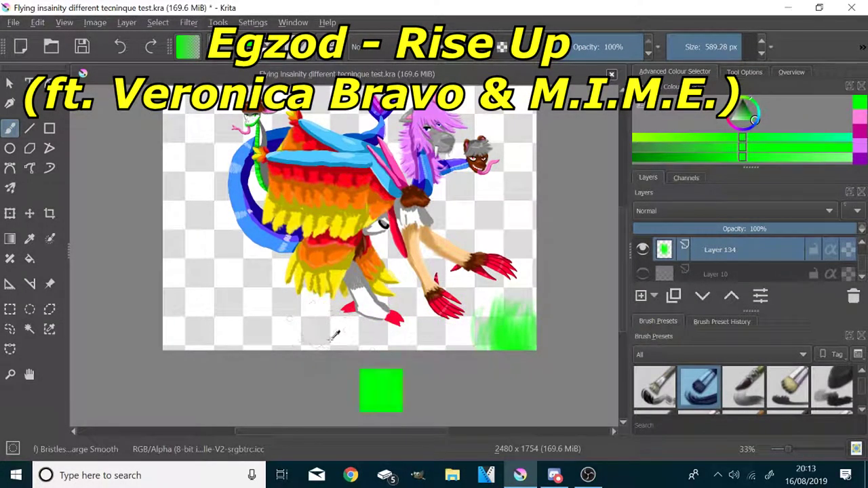
pyautogui.scroll(-1, 331, 339)
pyautogui.scroll(1, 339, 268)
# - Pick a medium brown and the Bristles-5 Flat brush, and try out a vertical trunk stroke
pyautogui.click(735, 100)
pyautogui.moveTo(751, 114); pyautogui.dragTo(747, 108)
pyautogui.click(730, 108)
pyautogui.click(832, 390)
pyautogui.click(789, 388)
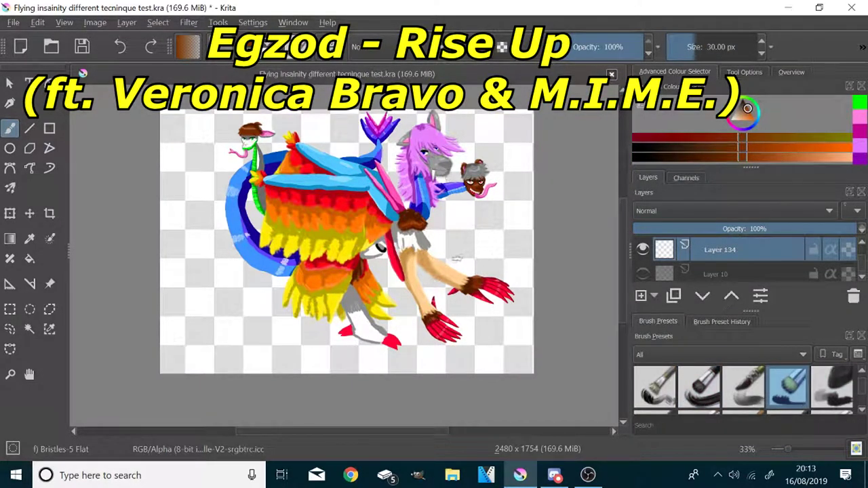
pyautogui.moveTo(455, 138); pyautogui.dragTo(469, 340)
pyautogui.hotkey('ctrl', 'z')
pyautogui.scroll(5, 713, 258)
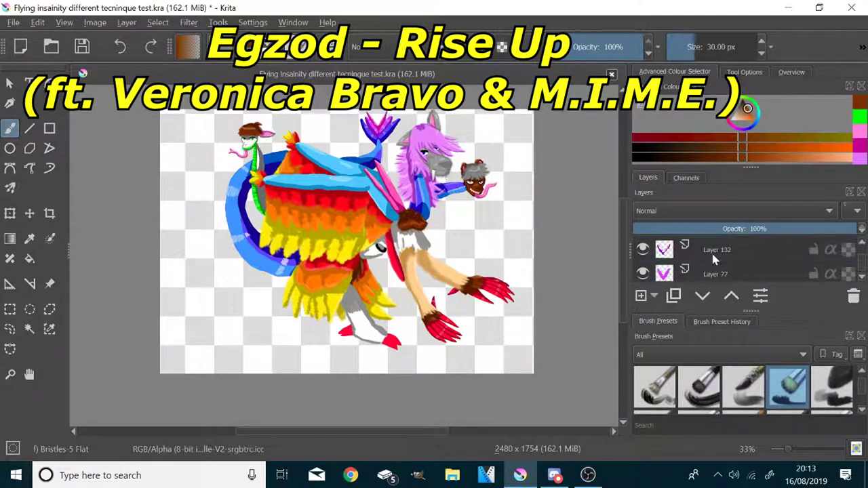
pyautogui.scroll(1, 400, 224)
pyautogui.scroll(-1, 383, 271)
# - Enlarge the brush and paint a brown tree trunk along each side edge of the canvas
pyautogui.click(724, 50)
pyautogui.moveTo(134, 385)
pyautogui.mouseDown()
pyautogui.moveTo(140, 293)
pyautogui.moveTo(139, 348)
pyautogui.mouseUp()
pyautogui.moveTo(548, 397); pyautogui.dragTo(550, 139)
# - Set the brush size to 71.03 px and paint two brown tree trunks behind the creature, one wide and one narrower
pyautogui.click(705, 48)
pyautogui.moveTo(417, 394); pyautogui.dragTo(405, 197)
pyautogui.moveTo(267, 392)
pyautogui.mouseDown()
pyautogui.moveTo(261, 299)
pyautogui.moveTo(268, 340)
pyautogui.mouseUp()
pyautogui.moveTo(268, 167); pyautogui.dragTo(277, 129)
pyautogui.moveTo(289, 317); pyautogui.dragTo(301, 386)
pyautogui.moveTo(303, 129)
pyautogui.mouseDown()
pyautogui.moveTo(321, 387)
pyautogui.moveTo(323, 132)
pyautogui.moveTo(333, 387)
pyautogui.mouseUp()
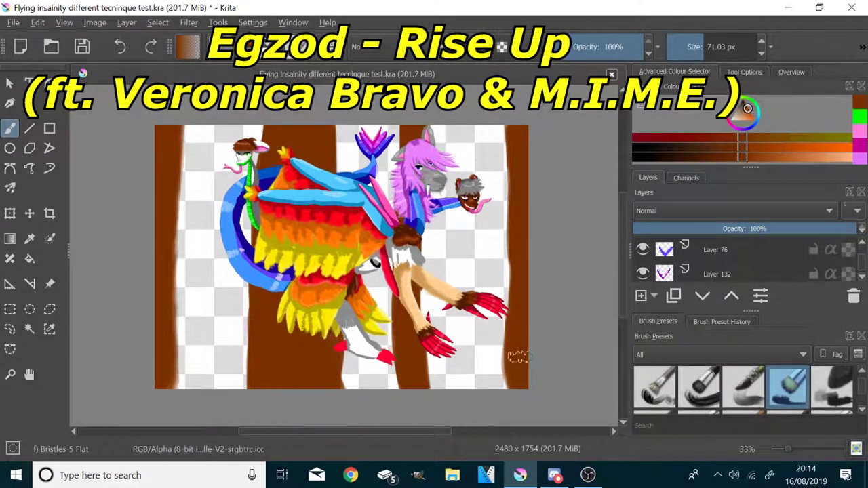
# - Add a layer directly above Layer 10 and paint darker brown trunks between and behind the first tree trunks
pyautogui.click(686, 275)
pyautogui.click(640, 297)
pyautogui.click(684, 160)
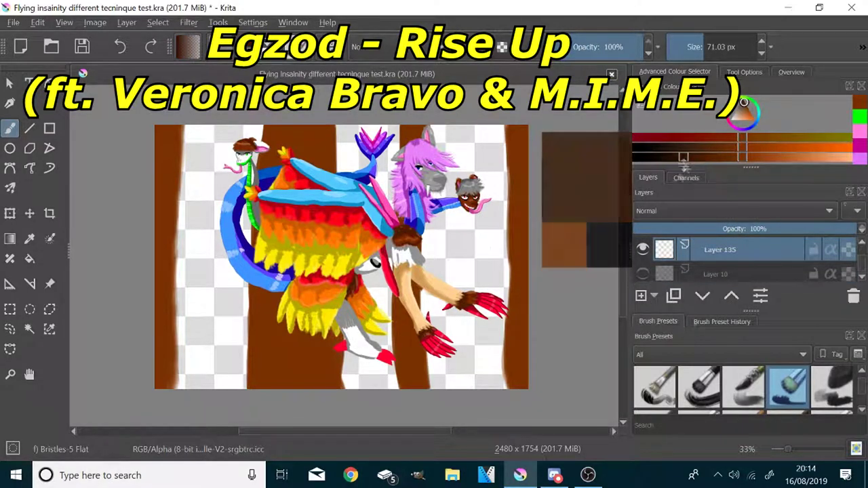
pyautogui.moveTo(352, 387)
pyautogui.mouseDown()
pyautogui.moveTo(356, 146)
pyautogui.moveTo(349, 129)
pyautogui.mouseUp()
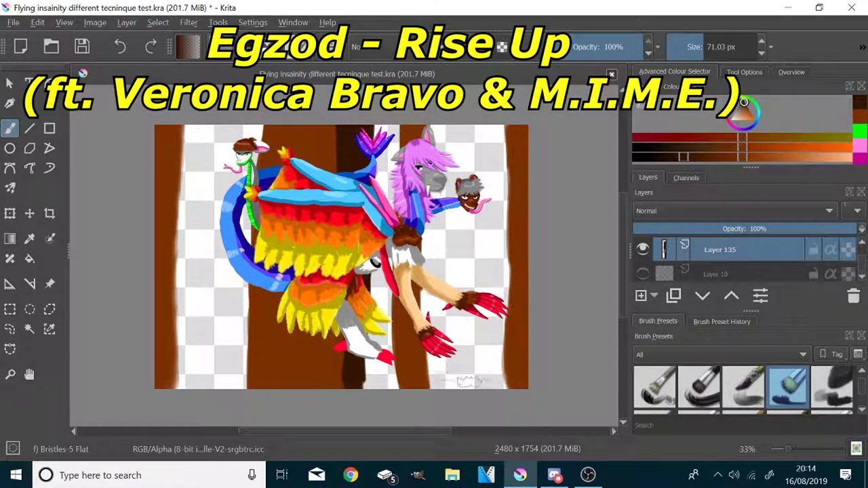
pyautogui.moveTo(500, 388)
pyautogui.mouseDown()
pyautogui.moveTo(500, 199)
pyautogui.moveTo(497, 227)
pyautogui.mouseUp()
pyautogui.moveTo(196, 129); pyautogui.dragTo(189, 386)
pyautogui.moveTo(188, 387); pyautogui.dragTo(203, 125)
pyautogui.moveTo(451, 391)
pyautogui.mouseDown()
pyautogui.moveTo(441, 256)
pyautogui.moveTo(465, 125)
pyautogui.mouseUp()
pyautogui.moveTo(468, 291); pyautogui.dragTo(468, 213)
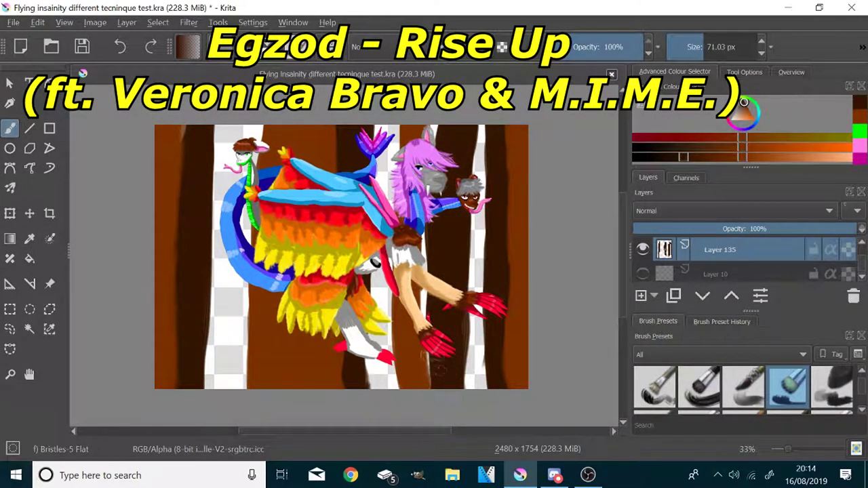
pyautogui.moveTo(437, 380); pyautogui.dragTo(435, 129)
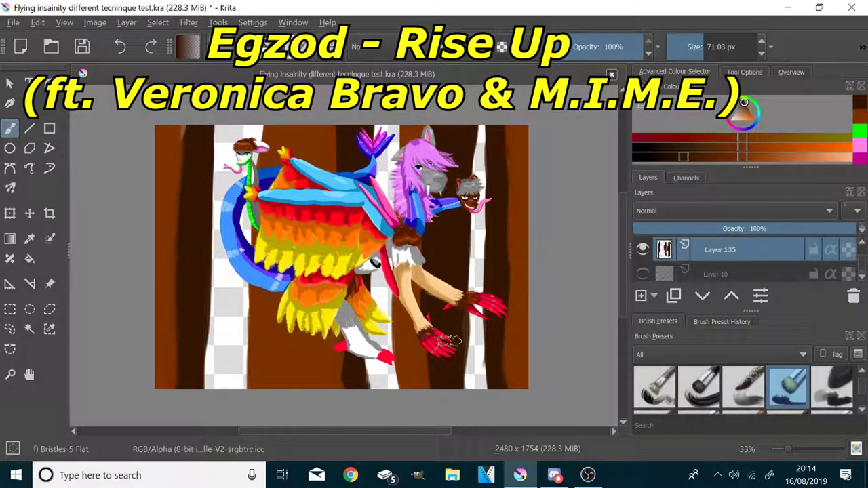
# - Add a layer above Layer 135 and paint near-black shading down the dark trunks beside the lighter ones
pyautogui.click(640, 296)
pyautogui.click(29, 239)
pyautogui.click(191, 256)
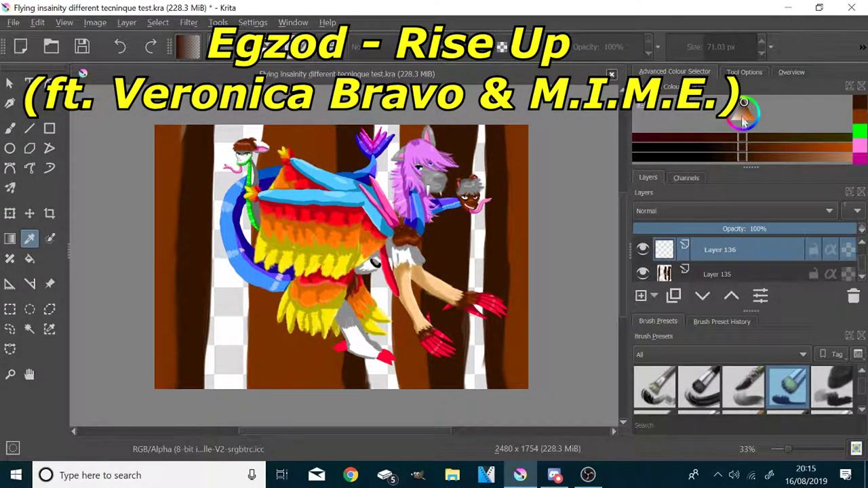
pyautogui.press('b')
pyautogui.moveTo(179, 144); pyautogui.dragTo(173, 375)
pyautogui.moveTo(344, 385); pyautogui.dragTo(354, 292)
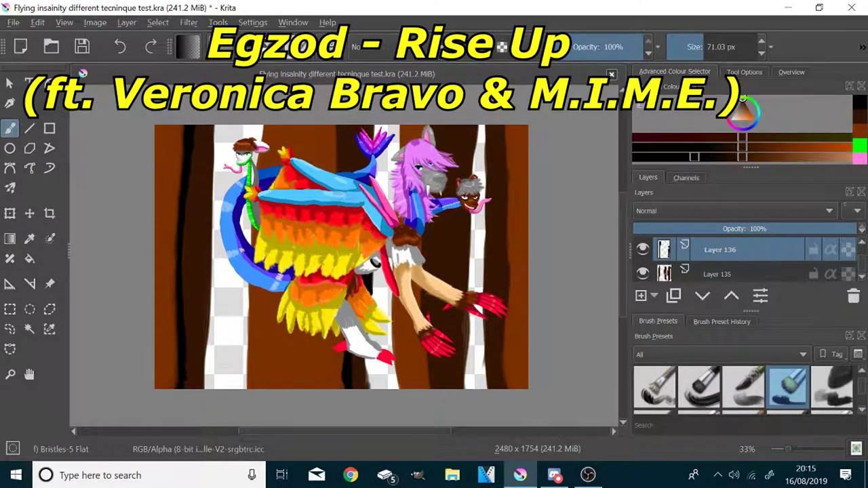
pyautogui.moveTo(427, 218); pyautogui.dragTo(428, 274)
pyautogui.moveTo(510, 372); pyautogui.dragTo(513, 128)
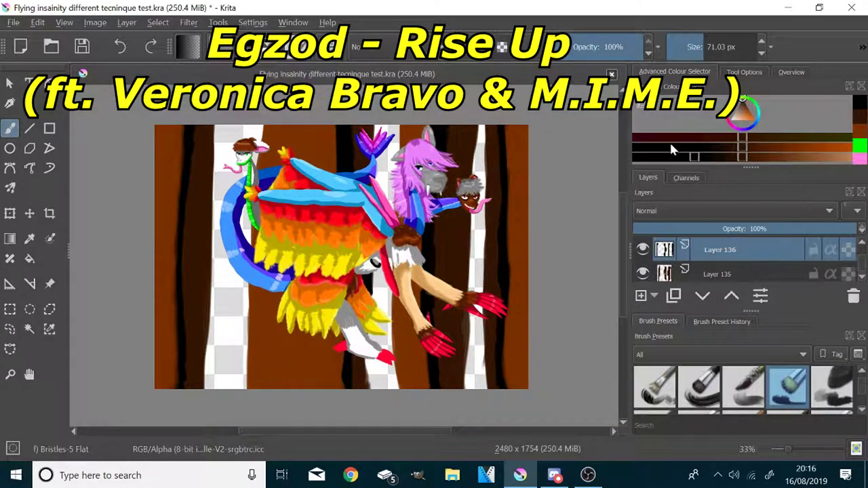
# - Pick a lighter brown, set the brush size to 7.06 px and paint diagonal bark streaks on the dark trunks around the brown head
pyautogui.click(808, 158)
pyautogui.scroll(4, 499, 137)
pyautogui.click(684, 47)
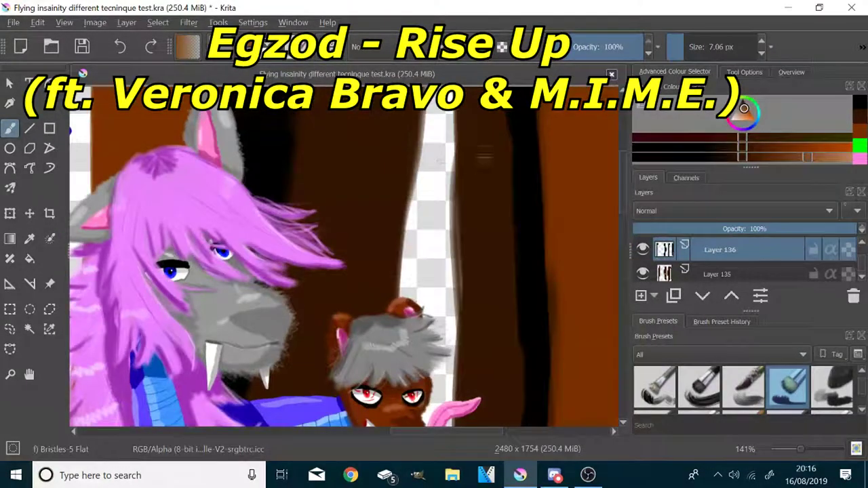
pyautogui.moveTo(502, 145); pyautogui.dragTo(463, 177)
pyautogui.moveTo(494, 302); pyautogui.dragTo(464, 325)
pyautogui.scroll(-4, 467, 327)
pyautogui.scroll(4, 487, 369)
pyautogui.moveTo(438, 229); pyautogui.dragTo(399, 259)
pyautogui.scroll(-1, 420, 242)
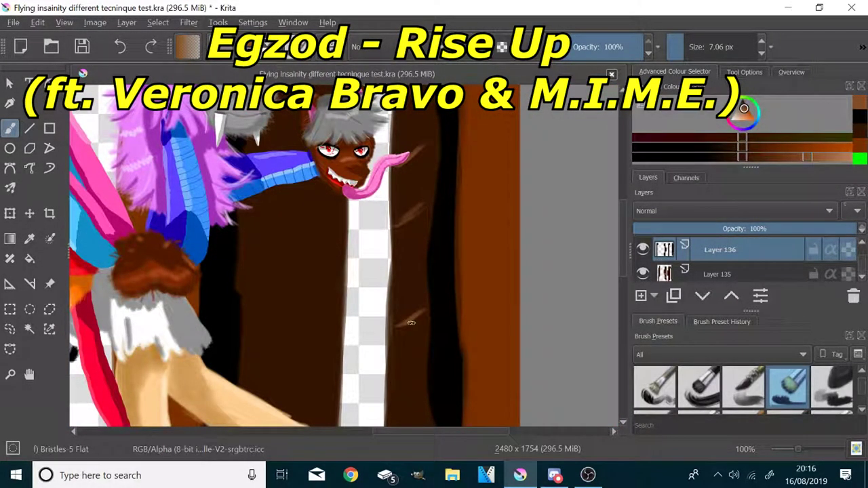
pyautogui.scroll(-2, 411, 323)
pyautogui.scroll(-1, 416, 387)
pyautogui.scroll(1, 437, 112)
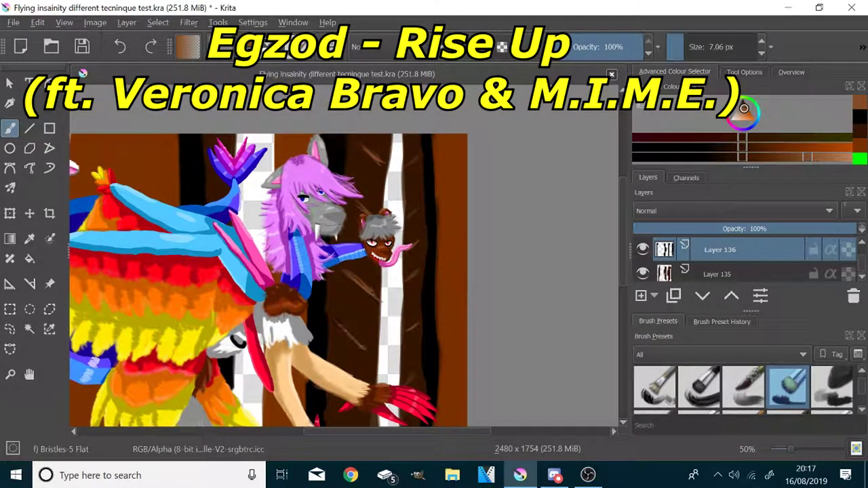
pyautogui.moveTo(359, 344); pyautogui.dragTo(375, 262)
pyautogui.scroll(-3, 271, 271)
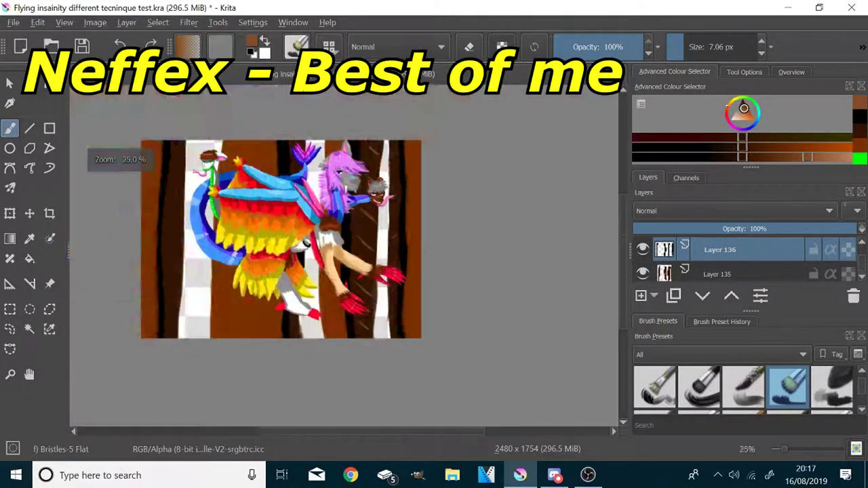
# - Paint lighter brown bark streaks on the dark trunk behind the tail fin and on the remaining dark trunks
pyautogui.scroll(3, 339, 258)
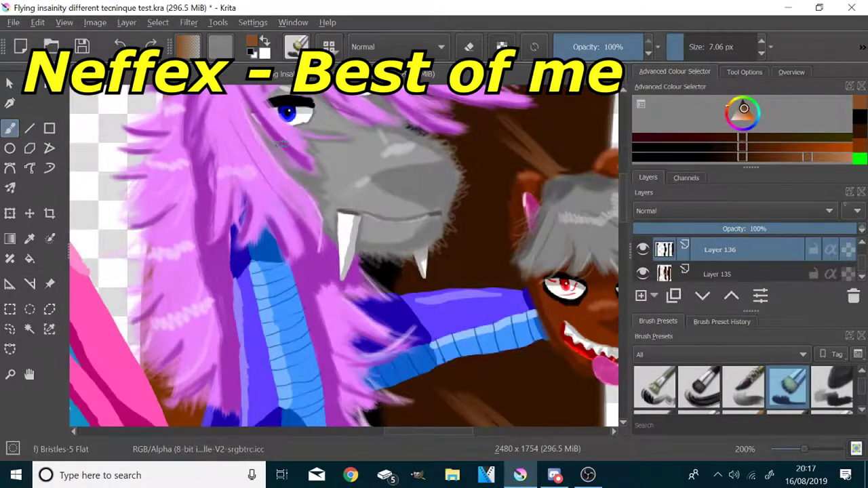
pyautogui.scroll(-3, 339, 257)
pyautogui.scroll(4, 339, 203)
pyautogui.moveTo(217, 247); pyautogui.dragTo(253, 268)
pyautogui.moveTo(215, 306); pyautogui.dragTo(300, 352)
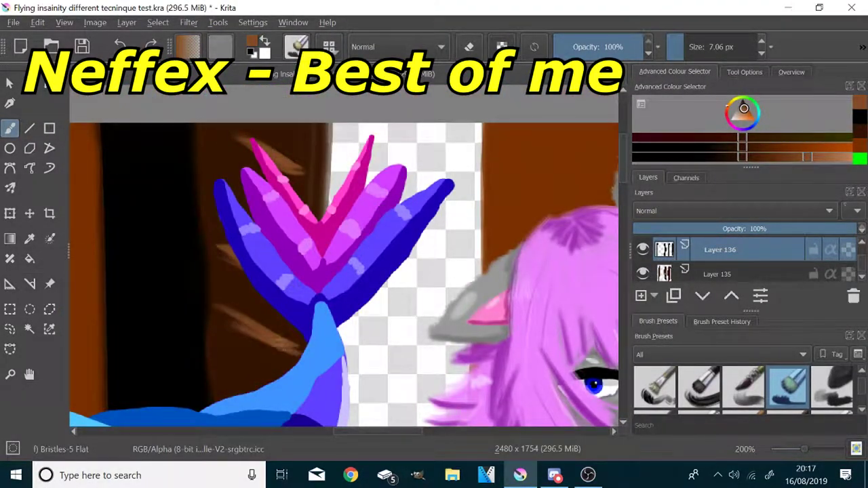
pyautogui.scroll(-7, 233, 381)
pyautogui.scroll(4, 339, 395)
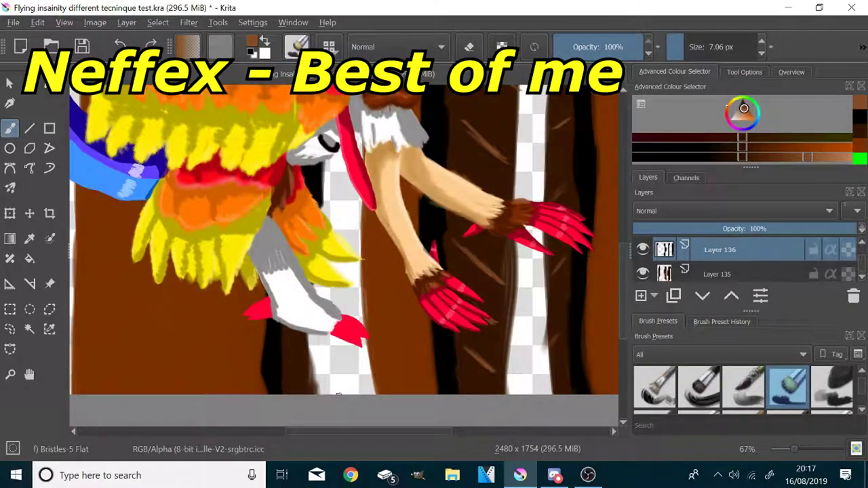
pyautogui.scroll(-6, 296, 378)
pyautogui.scroll(4, 296, 378)
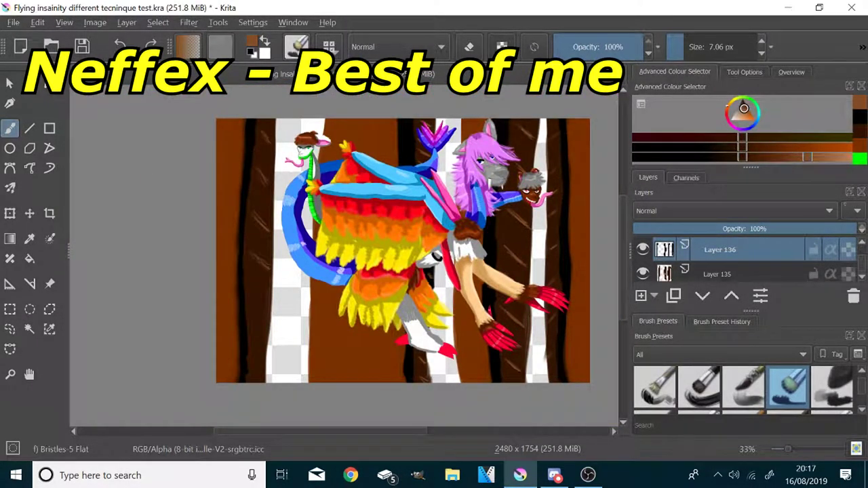
# - Add a layer above Layer 134 and shade the outer edges of the two canvas-edge trunks in darker brown at 61.13 px
pyautogui.scroll(1, 686, 263)
pyautogui.click(704, 249)
pyautogui.click(641, 296)
pyautogui.click(28, 240)
pyautogui.click(231, 217)
pyautogui.click(10, 129)
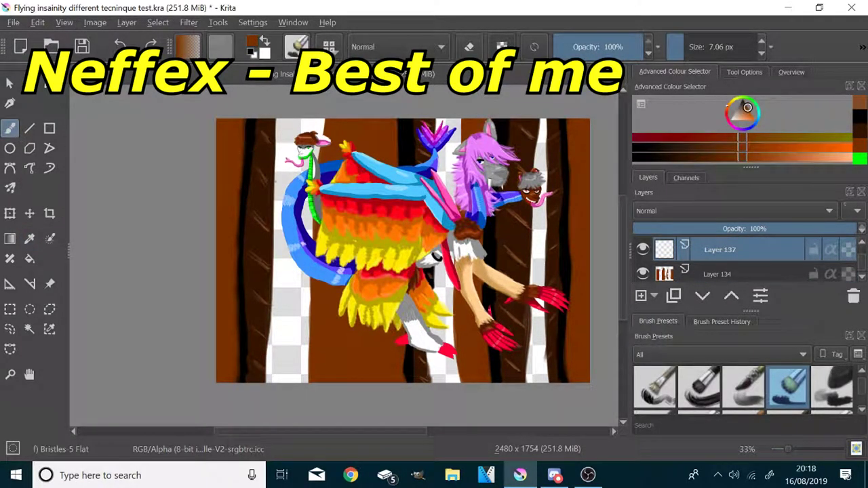
pyautogui.click(700, 157)
pyautogui.click(702, 47)
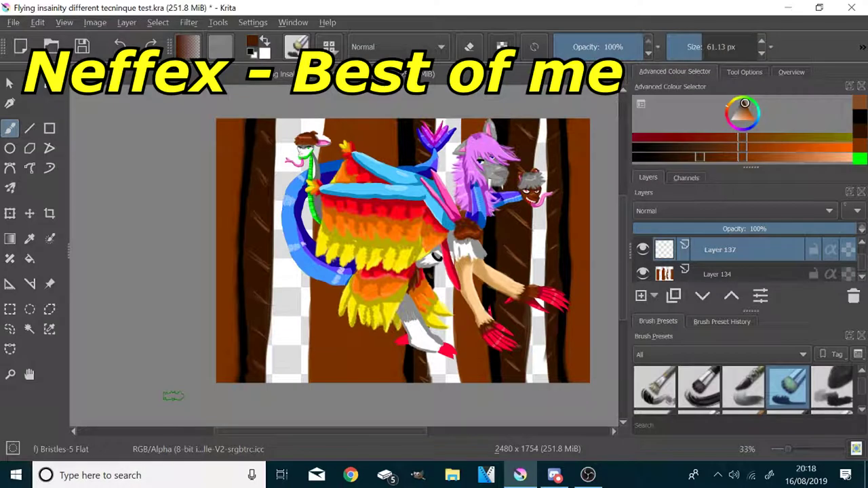
pyautogui.moveTo(220, 370); pyautogui.dragTo(221, 122)
pyautogui.moveTo(584, 375); pyautogui.dragTo(586, 280)
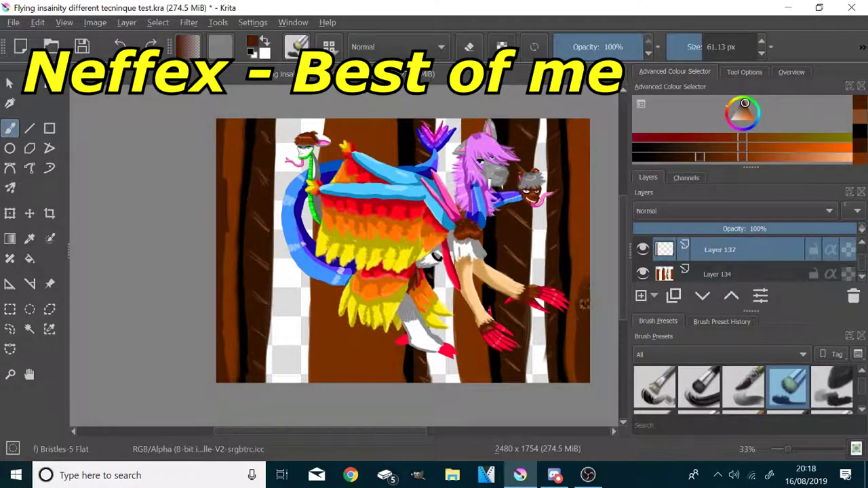
pyautogui.moveTo(587, 154); pyautogui.dragTo(585, 123)
# - Set the brush size to 25.13 px and paint dark brown shadows on the light trunks around the creature's lower limbs and feathers
pyautogui.scroll(4, 487, 112)
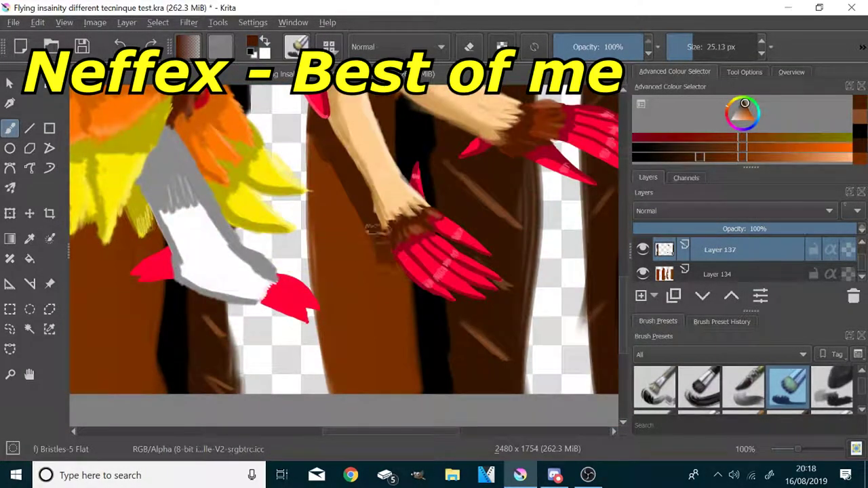
pyautogui.moveTo(388, 260); pyautogui.dragTo(406, 288)
pyautogui.moveTo(345, 386); pyautogui.dragTo(399, 293)
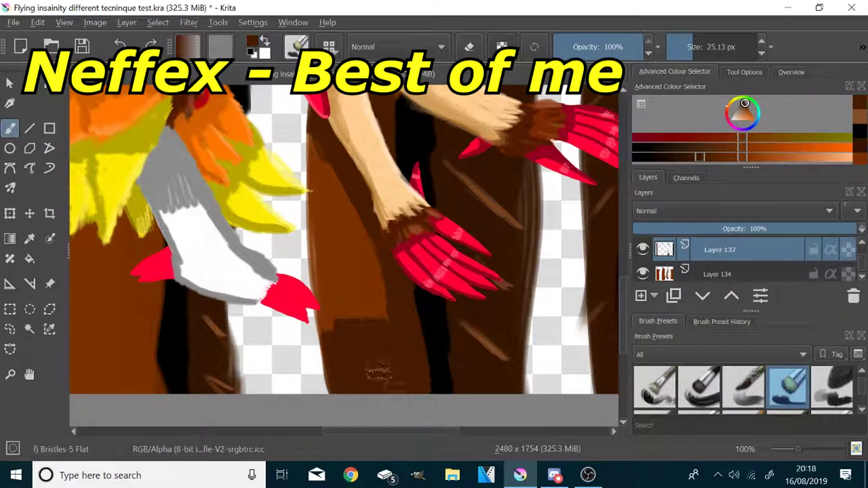
pyautogui.scroll(-4, 343, 354)
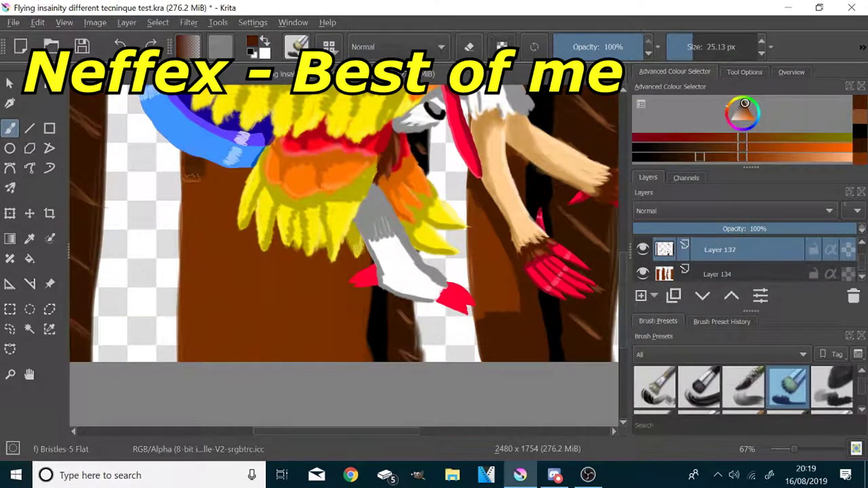
pyautogui.moveTo(183, 156)
pyautogui.mouseDown()
pyautogui.moveTo(231, 200)
pyautogui.moveTo(250, 176)
pyautogui.moveTo(290, 254)
pyautogui.moveTo(361, 285)
pyautogui.mouseUp()
pyautogui.moveTo(360, 337)
pyautogui.mouseDown()
pyautogui.moveTo(187, 339)
pyautogui.moveTo(275, 352)
pyautogui.moveTo(341, 289)
pyautogui.mouseUp()
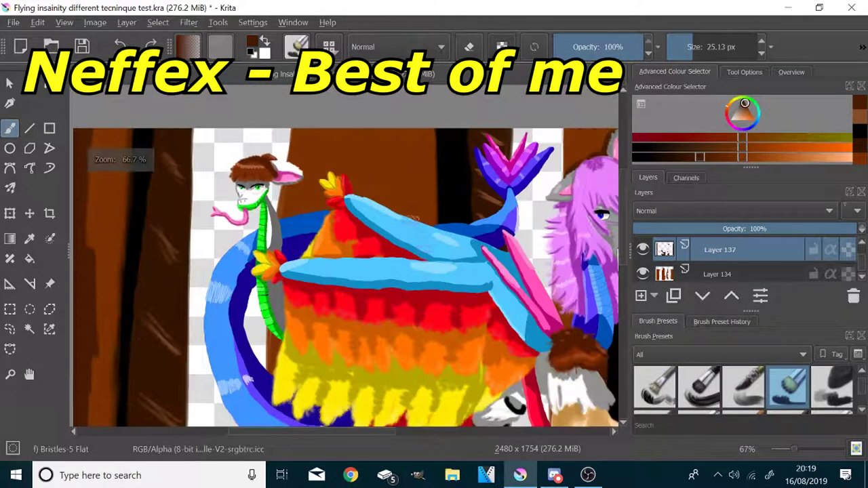
# - Paint dark brown shadows on the central light trunk along the upper wing and beside the green-necked head
pyautogui.press('+')
pyautogui.press('-')
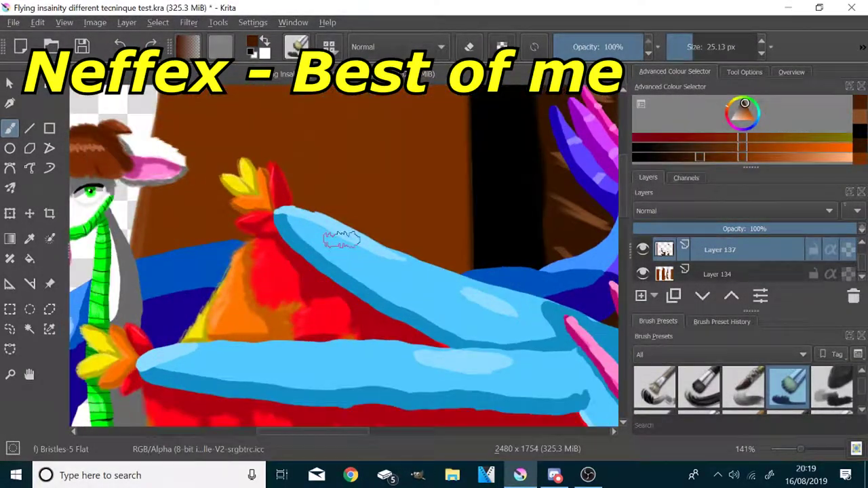
pyautogui.moveTo(470, 285)
pyautogui.mouseDown()
pyautogui.moveTo(450, 246)
pyautogui.moveTo(390, 257)
pyautogui.moveTo(323, 199)
pyautogui.moveTo(242, 161)
pyautogui.moveTo(219, 202)
pyautogui.mouseUp()
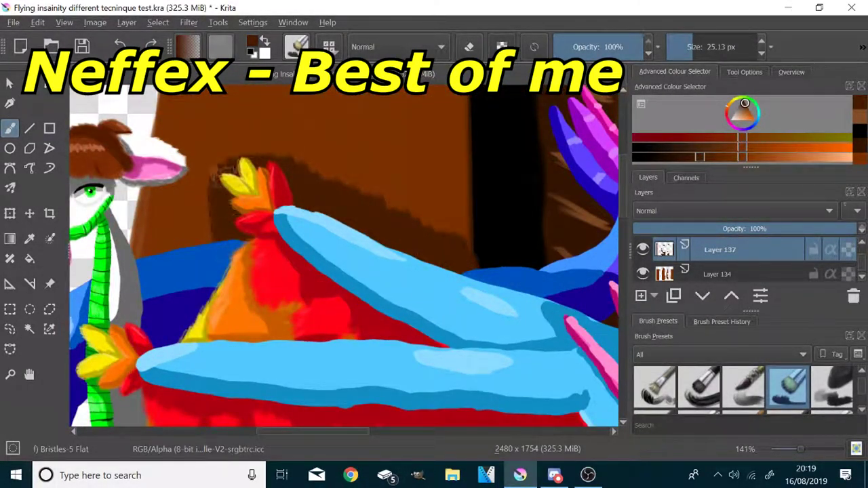
pyautogui.moveTo(163, 148)
pyautogui.mouseDown()
pyautogui.moveTo(184, 215)
pyautogui.moveTo(156, 234)
pyautogui.mouseUp()
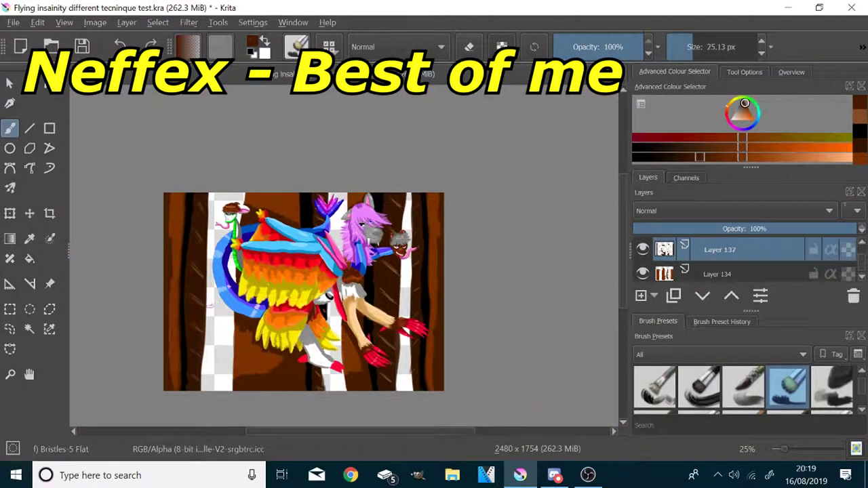
# - Pick a light orange-brown and paint bark streaks on the light trunk beyond the red-eyed head and on the central trunk above the wings
pyautogui.click(809, 157)
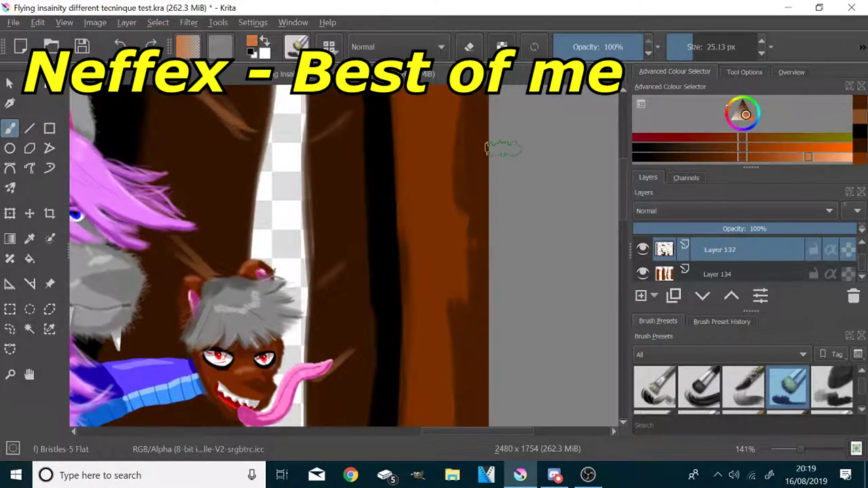
pyautogui.moveTo(678, 58); pyautogui.dragTo(680, 54)
pyautogui.moveTo(392, 130)
pyautogui.mouseDown()
pyautogui.moveTo(435, 145)
pyautogui.moveTo(405, 153)
pyautogui.mouseUp()
pyautogui.hotkey('ctrl', 'z')
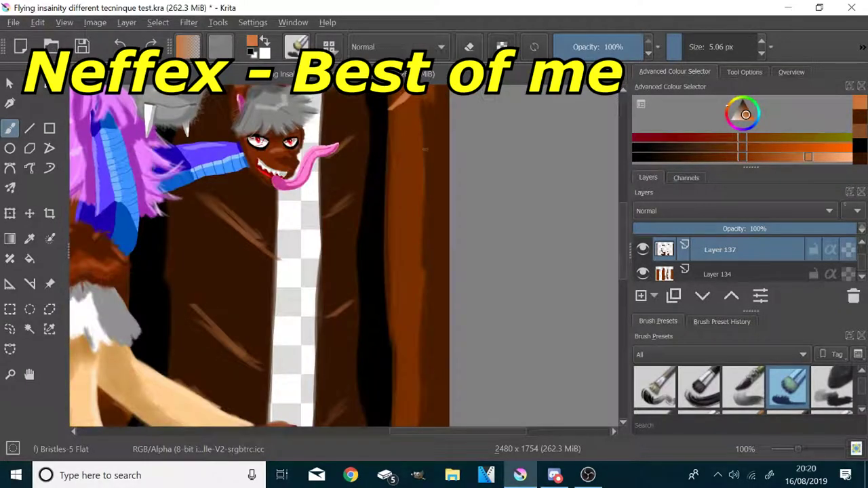
pyautogui.press('-')
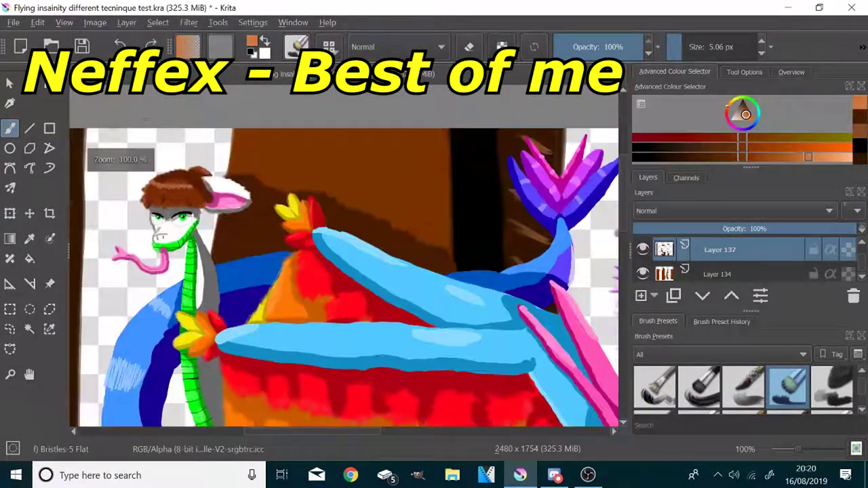
pyautogui.moveTo(407, 146)
pyautogui.mouseDown()
pyautogui.moveTo(339, 166)
pyautogui.moveTo(261, 163)
pyautogui.moveTo(428, 139)
pyautogui.mouseUp()
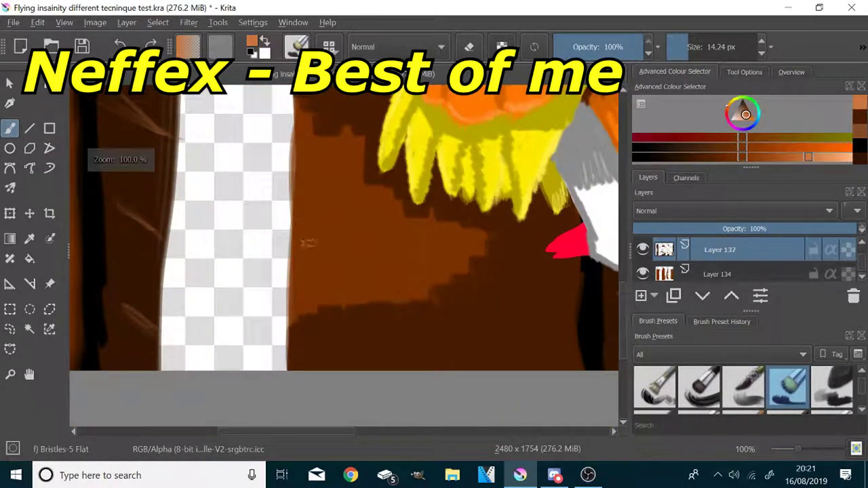
# - Paint three slanted light orange-brown bark streaks at 14.24 px on the central light trunk below the yellow tail feathers
pyautogui.moveTo(359, 154); pyautogui.dragTo(299, 185)
pyautogui.moveTo(400, 216); pyautogui.dragTo(299, 261)
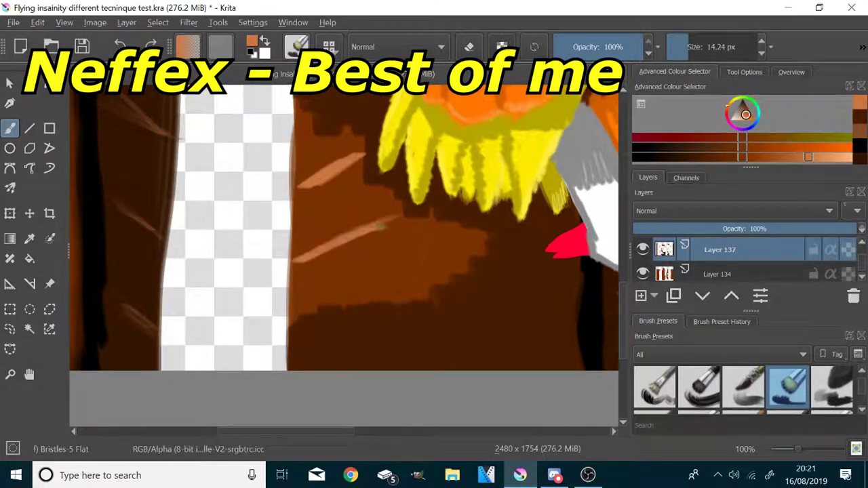
pyautogui.moveTo(462, 236); pyautogui.dragTo(299, 293)
pyautogui.scroll(-6, 444, 243)
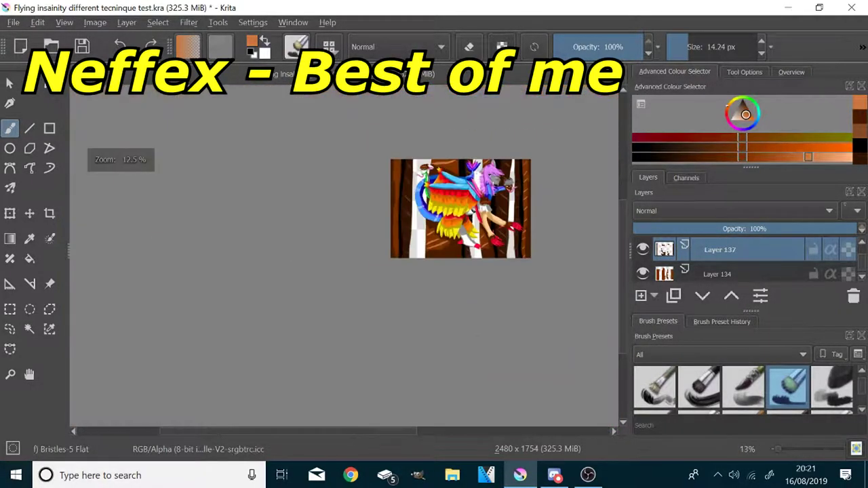
# - Paint short slanted light orange-brown bark streaks down the canvas-edge trunk behind the green-necked head
pyautogui.scroll(5, 433, 156)
pyautogui.moveTo(218, 192); pyautogui.dragTo(250, 217)
pyautogui.scroll(-5, 247, 383)
pyautogui.scroll(5, 250, 376)
pyautogui.moveTo(227, 299); pyautogui.dragTo(248, 320)
pyautogui.scroll(-5, 239, 312)
pyautogui.scroll(5, 233, 348)
pyautogui.moveTo(250, 195); pyautogui.dragTo(274, 207)
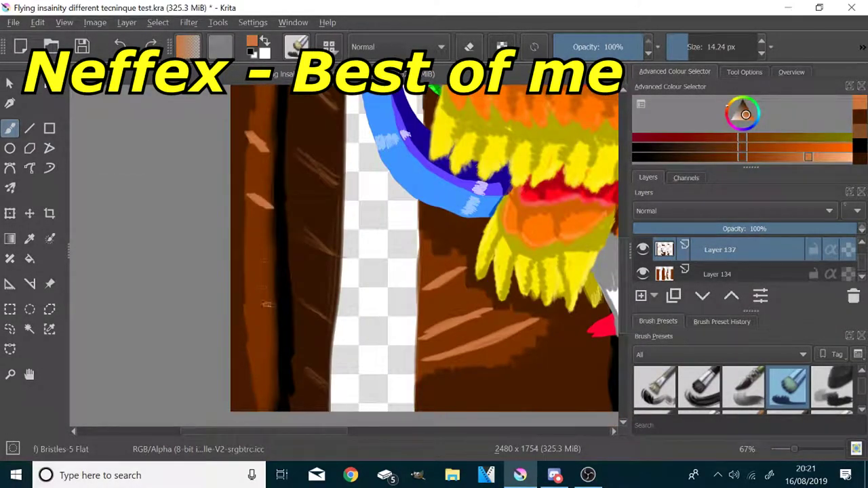
pyautogui.scroll(-3, 265, 357)
# - Add a layer above Layer 137 and choose bright green with the Bristles-4 Glaze brush at 245.62 px
pyautogui.press('Insert')
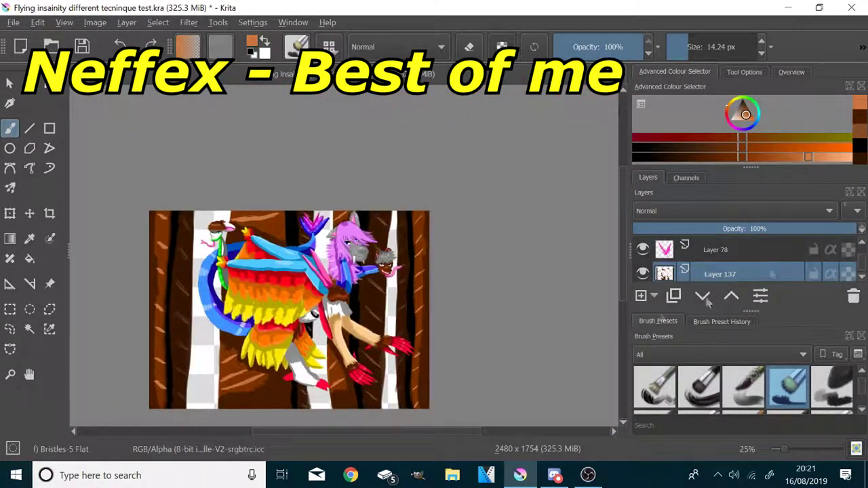
pyautogui.click(756, 120)
pyautogui.click(747, 100)
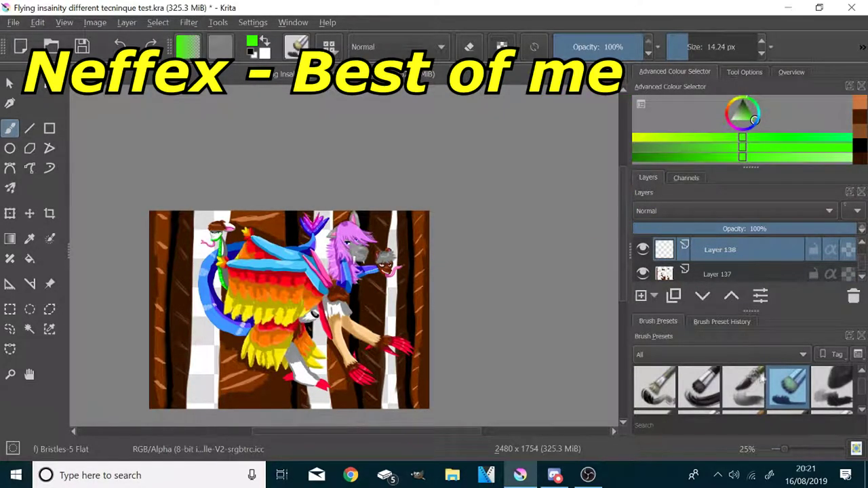
pyautogui.click(744, 388)
pyautogui.scroll(1, 324, 289)
pyautogui.click(723, 47)
# - Try painting green foliage over the upper trunks beside the red-eyed head, and delete that foliage layer
pyautogui.moveTo(443, 185); pyautogui.dragTo(450, 229)
pyautogui.moveTo(432, 187)
pyautogui.mouseDown()
pyautogui.moveTo(397, 225)
pyautogui.moveTo(381, 207)
pyautogui.mouseUp()
pyautogui.moveTo(446, 187); pyautogui.dragTo(452, 222)
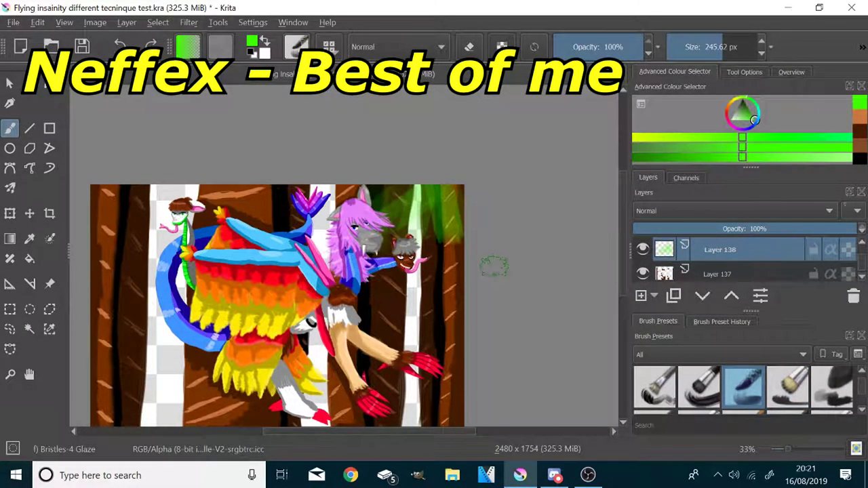
pyautogui.scroll(1, 495, 266)
pyautogui.click(854, 295)
# - Add a layer above Layer 137 and paint a bright green foliage band across the tops of the trunks behind the creature
pyautogui.click(694, 271)
pyautogui.scroll(-1, 248, 324)
pyautogui.scroll(-1, 248, 324)
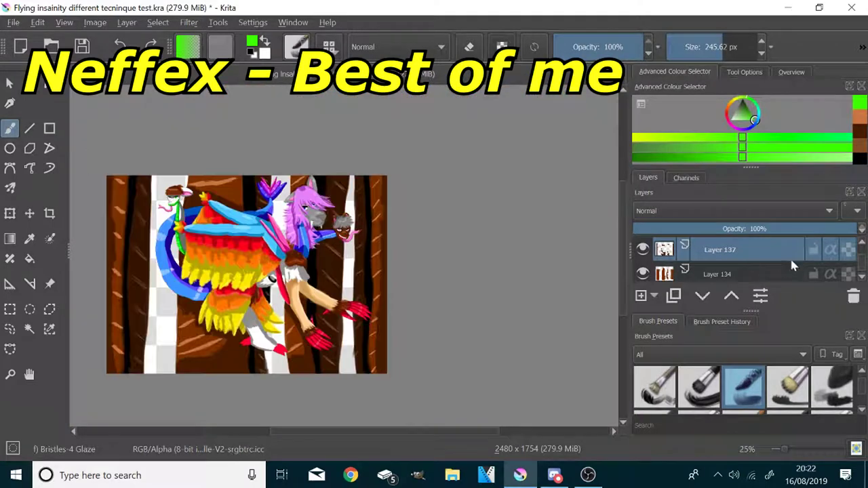
pyautogui.click(641, 296)
pyautogui.moveTo(206, 227); pyautogui.dragTo(289, 236)
pyautogui.scroll(1, 288, 237)
pyautogui.click(743, 47)
pyautogui.moveTo(516, 147); pyautogui.dragTo(173, 155)
pyautogui.scroll(-3, 781, 388)
pyautogui.click(788, 388)
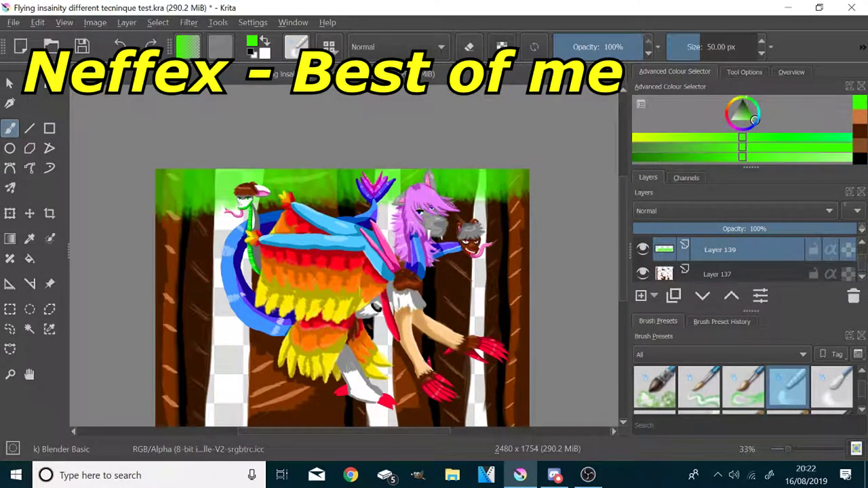
pyautogui.scroll(4, 747, 388)
pyautogui.click(744, 388)
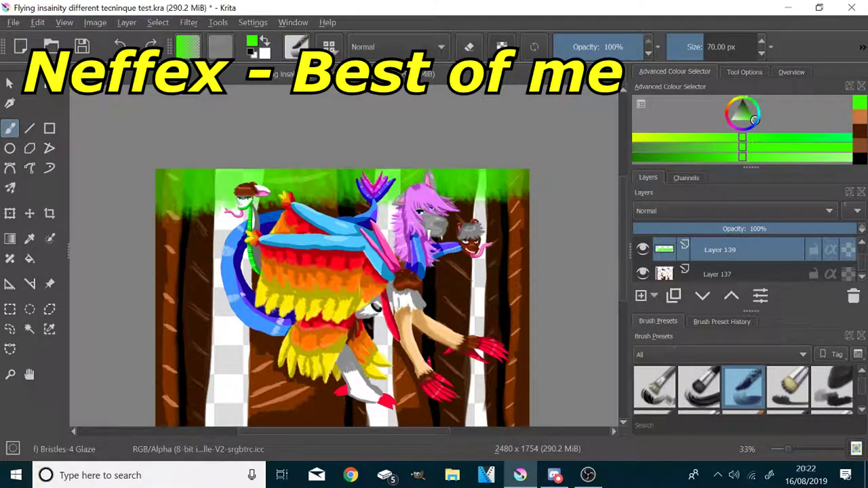
# - Set the brush size to 201.08 px, thicken the bright green foliage band and shade its upper part in darker green
pyautogui.click(720, 47)
pyautogui.moveTo(160, 187)
pyautogui.mouseDown()
pyautogui.moveTo(187, 198)
pyautogui.moveTo(360, 197)
pyautogui.mouseUp()
pyautogui.moveTo(421, 196); pyautogui.dragTo(519, 207)
pyautogui.click(657, 158)
pyautogui.moveTo(524, 169)
pyautogui.mouseDown()
pyautogui.moveTo(480, 167)
pyautogui.moveTo(380, 184)
pyautogui.moveTo(244, 183)
pyautogui.moveTo(167, 200)
pyautogui.mouseUp()
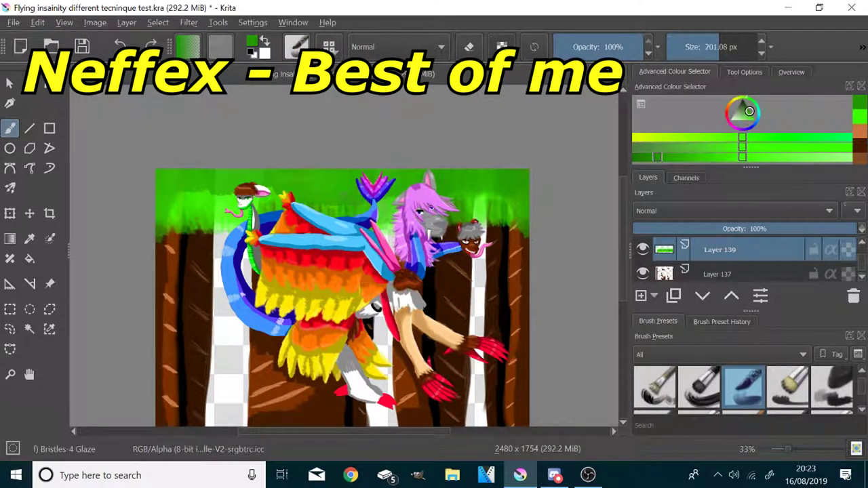
pyautogui.moveTo(333, 204); pyautogui.dragTo(235, 208)
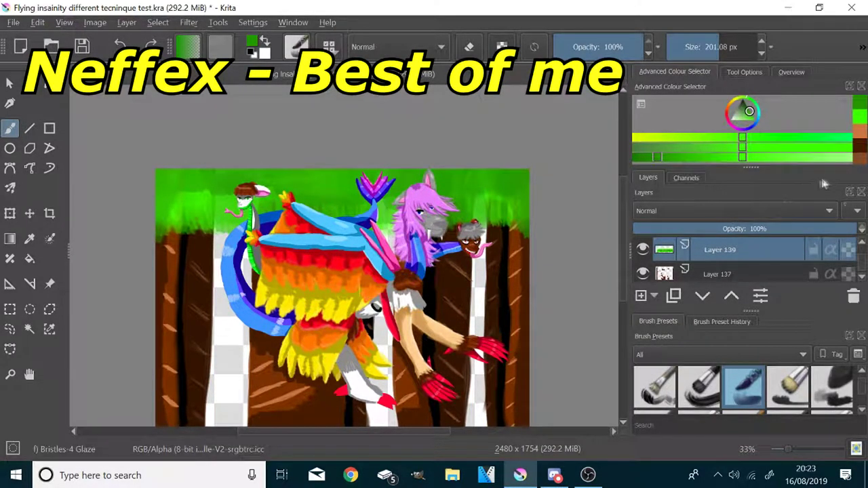
# - Pick a pale green and dab highlights along the lower edge of the foliage band near both canvas edges
pyautogui.click(842, 158)
pyautogui.moveTo(510, 219); pyautogui.dragTo(498, 212)
pyautogui.moveTo(389, 217); pyautogui.dragTo(378, 223)
pyautogui.moveTo(206, 216); pyautogui.dragTo(171, 223)
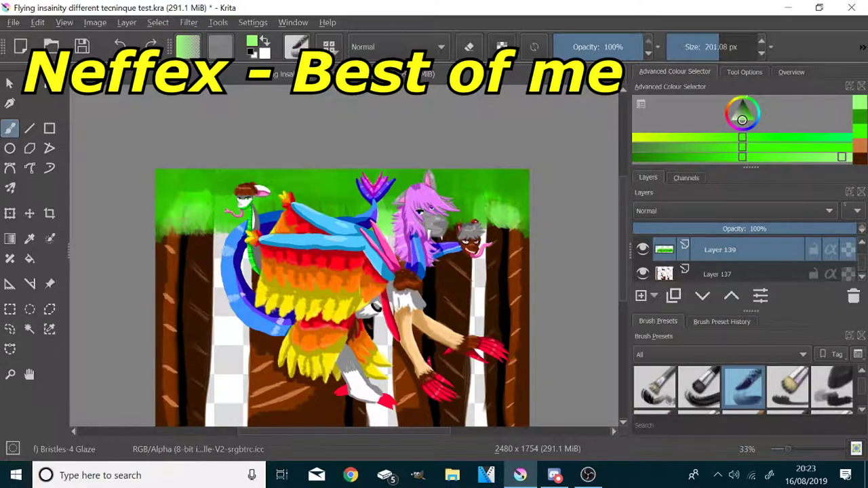
pyautogui.press('-')
# - Paint a trial green leaf with darker shading and a pale highlight at 33.77 px on the dark trunk below the red-eyed head
pyautogui.moveTo(741, 114); pyautogui.dragTo(792, 162)
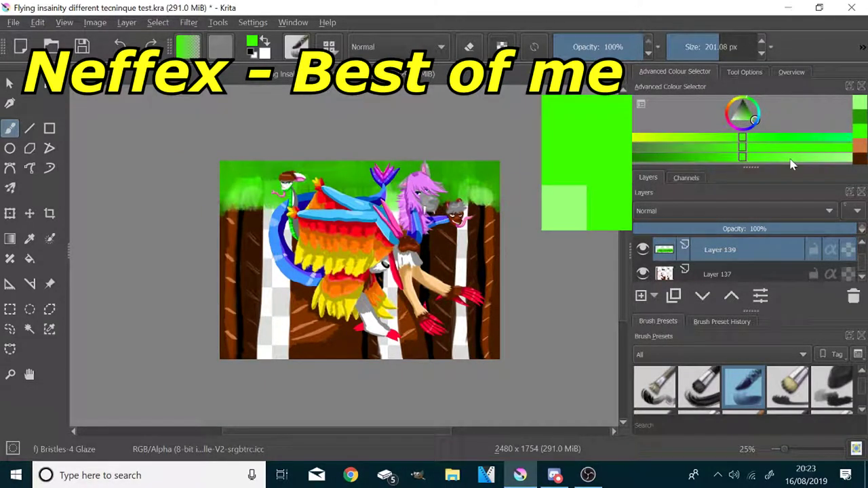
pyautogui.click(695, 47)
pyautogui.scroll(5, 454, 253)
pyautogui.moveTo(396, 258)
pyautogui.mouseDown()
pyautogui.moveTo(478, 258)
pyautogui.moveTo(396, 260)
pyautogui.mouseUp()
pyautogui.moveTo(411, 258); pyautogui.dragTo(461, 259)
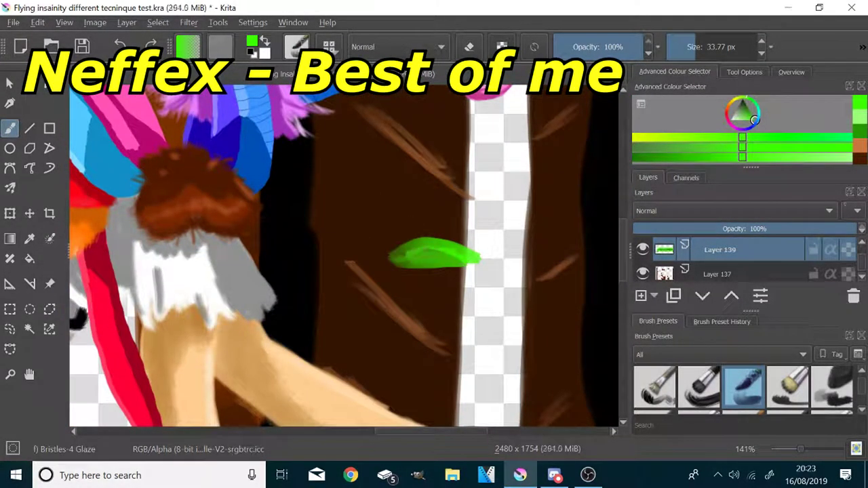
pyautogui.click(666, 157)
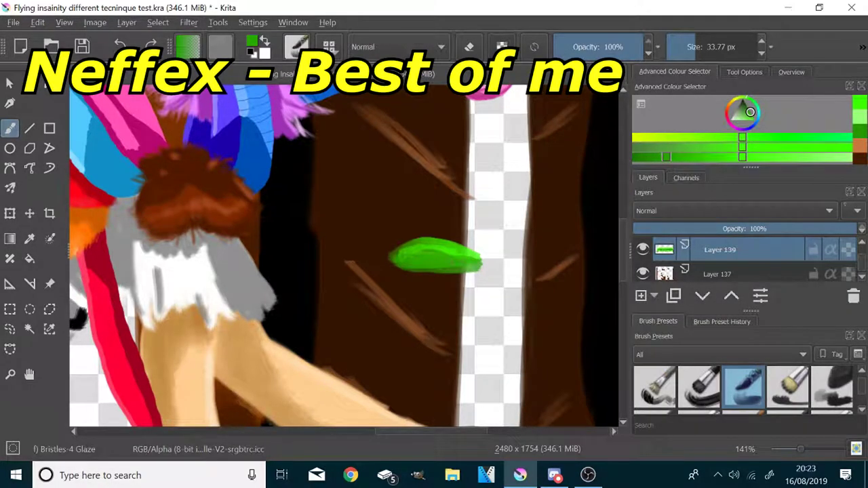
pyautogui.click(827, 158)
pyautogui.moveTo(400, 254); pyautogui.dragTo(474, 258)
# - Undo the trial leaf strokes on the dark trunk
pyautogui.scroll(-3, 465, 254)
pyautogui.hotkey('ctrl', 'z')
pyautogui.hotkey('ctrl', 'z')
pyautogui.hotkey('ctrl', 'z')
pyautogui.hotkey('ctrl', 'z')
# - Add a layer directly above the hidden Layer 10 and choose a bright sky blue
pyautogui.scroll(-1, 514, 256)
pyautogui.scroll(-3, 700, 268)
pyautogui.click(683, 274)
pyautogui.click(641, 295)
pyautogui.click(752, 127)
pyautogui.click(755, 121)
pyautogui.moveTo(755, 126); pyautogui.dragTo(779, 132)
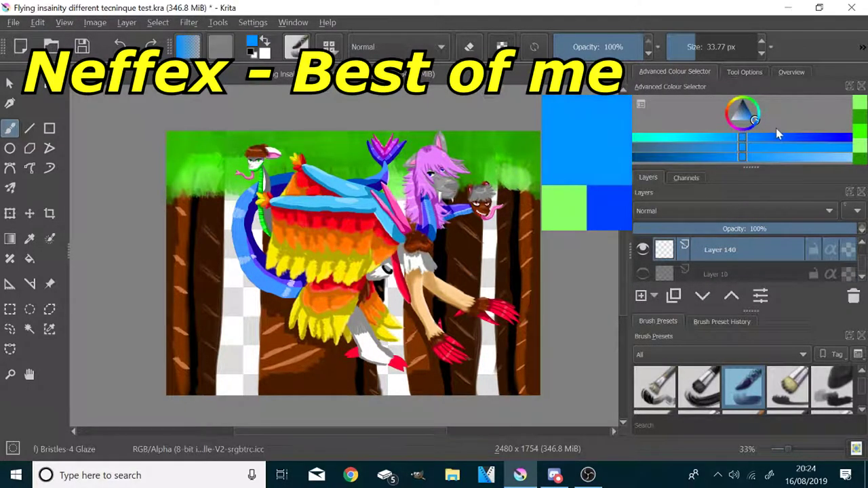
# - Fill the transparent gaps between the trunks with sky blue using the Basic-1 brush at 1,000 px
pyautogui.click(753, 46)
pyautogui.scroll(3, 709, 387)
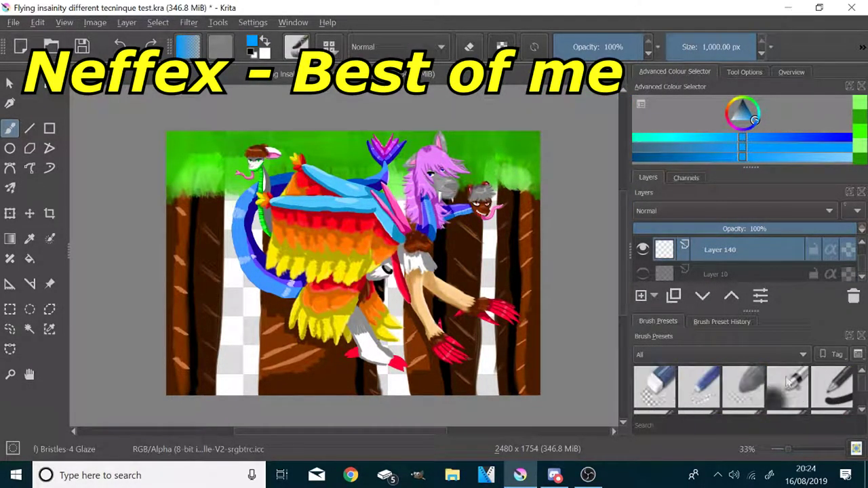
pyautogui.click(832, 388)
pyautogui.scroll(-1, 372, 295)
pyautogui.click(753, 46)
pyautogui.moveTo(468, 285); pyautogui.dragTo(272, 291)
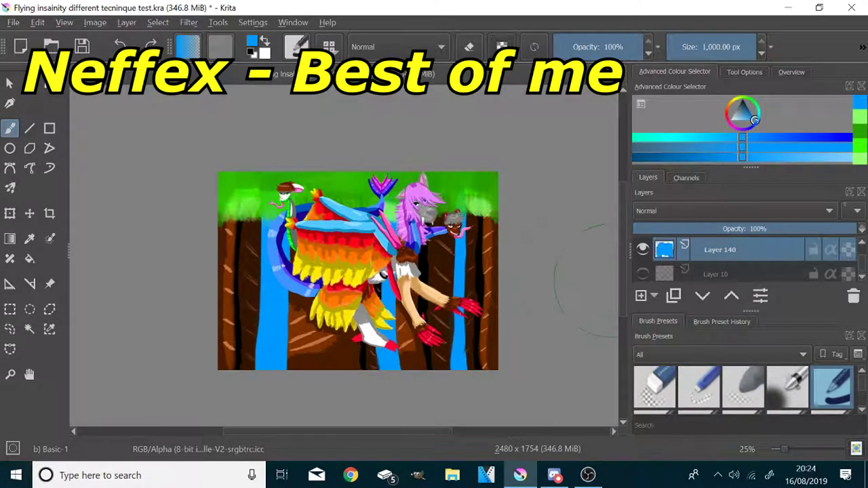
# - Shade the upper and middle parts of the blue gaps in darker blue with Airbrush Soft at 162.28 px
pyautogui.click(788, 387)
pyautogui.click(659, 158)
pyautogui.click(716, 47)
pyautogui.scroll(1, 340, 266)
pyautogui.moveTo(250, 212); pyautogui.dragTo(262, 304)
pyautogui.moveTo(403, 296); pyautogui.dragTo(403, 390)
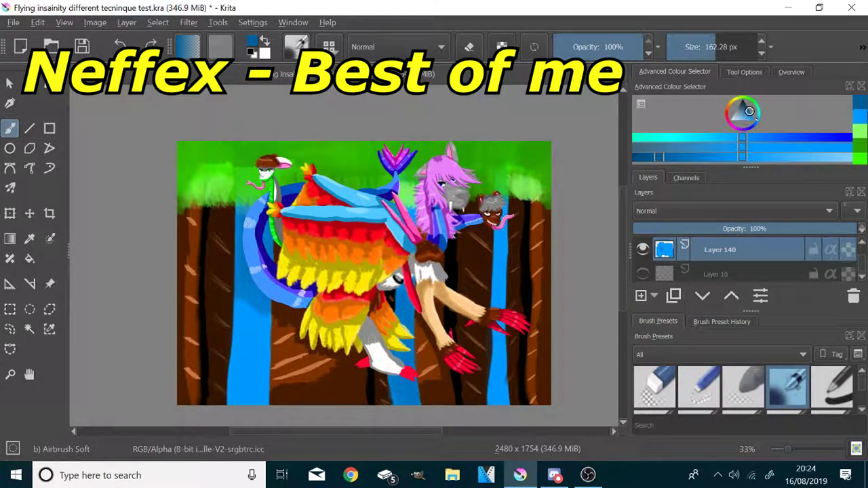
pyautogui.moveTo(501, 217); pyautogui.dragTo(498, 298)
pyautogui.moveTo(239, 229); pyautogui.dragTo(255, 290)
pyautogui.moveTo(404, 296); pyautogui.dragTo(405, 393)
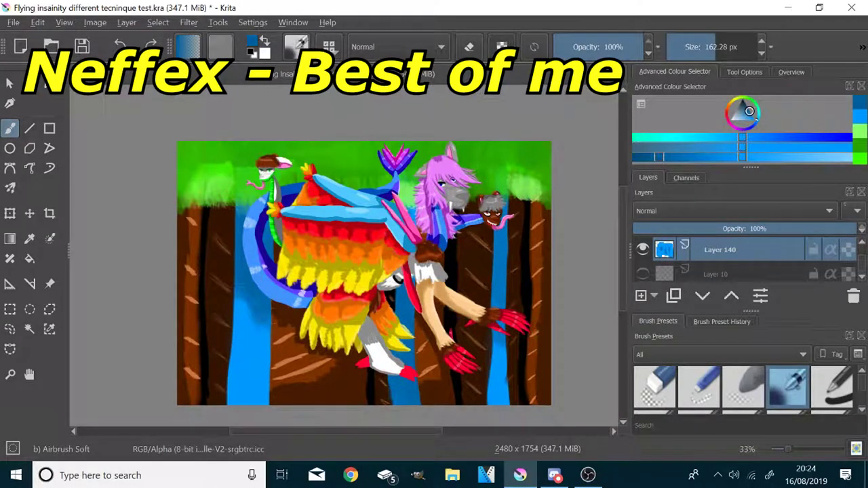
# - Airbrush light blue and white highlights over the sky gaps between the trunks
pyautogui.click(816, 157)
pyautogui.moveTo(252, 332); pyautogui.dragTo(246, 393)
pyautogui.moveTo(402, 383); pyautogui.dragTo(410, 400)
pyautogui.moveTo(498, 388); pyautogui.dragTo(499, 373)
pyautogui.moveTo(502, 231); pyautogui.dragTo(500, 289)
pyautogui.moveTo(242, 237)
pyautogui.mouseDown()
pyautogui.moveTo(243, 272)
pyautogui.moveTo(265, 288)
pyautogui.mouseUp()
pyautogui.click(729, 120)
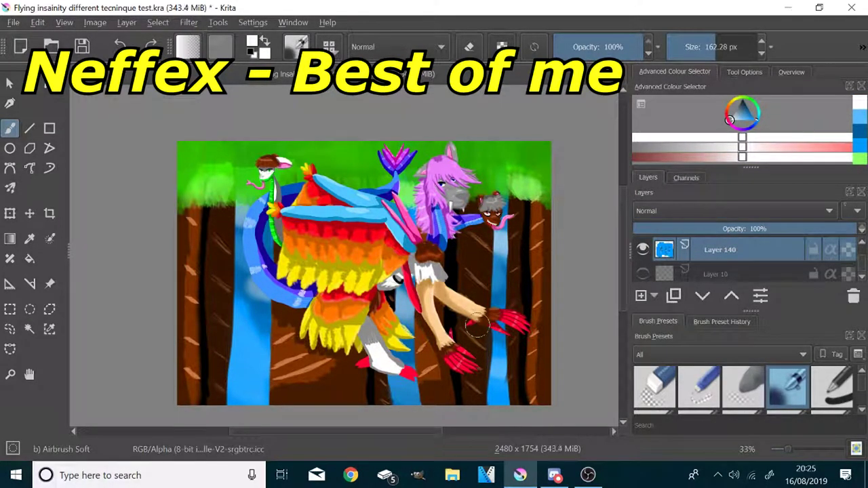
pyautogui.scroll(-1, 478, 325)
pyautogui.moveTo(554, 299); pyautogui.dragTo(261, 310)
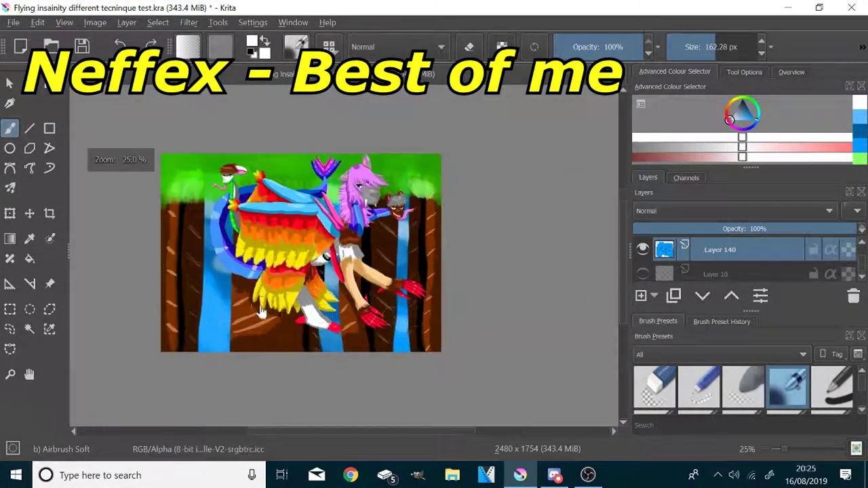
pyautogui.scroll(1, 261, 310)
# - Add a layer above Layer 137 and paint bright green grass along the forest floor with Bristles Large Smooth at 353.49 px
pyautogui.scroll(-5, 721, 385)
pyautogui.click(700, 388)
pyautogui.click(859, 147)
pyautogui.click(811, 138)
pyautogui.click(747, 97)
pyautogui.click(730, 49)
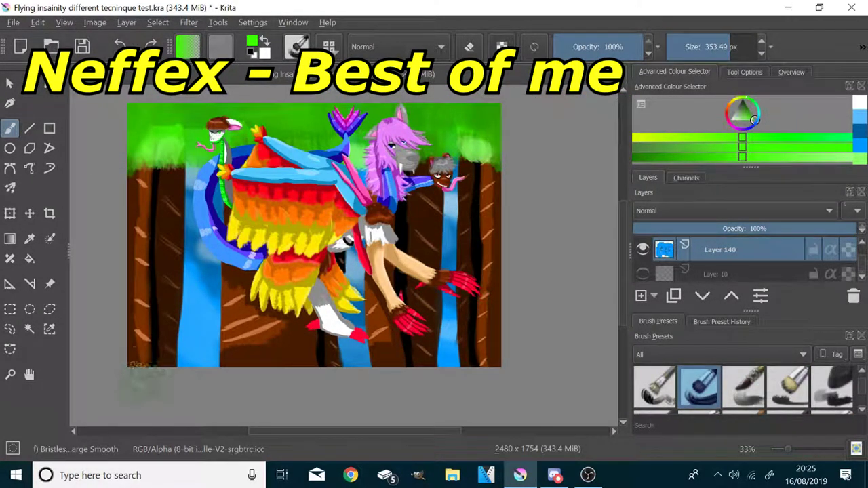
pyautogui.click(642, 296)
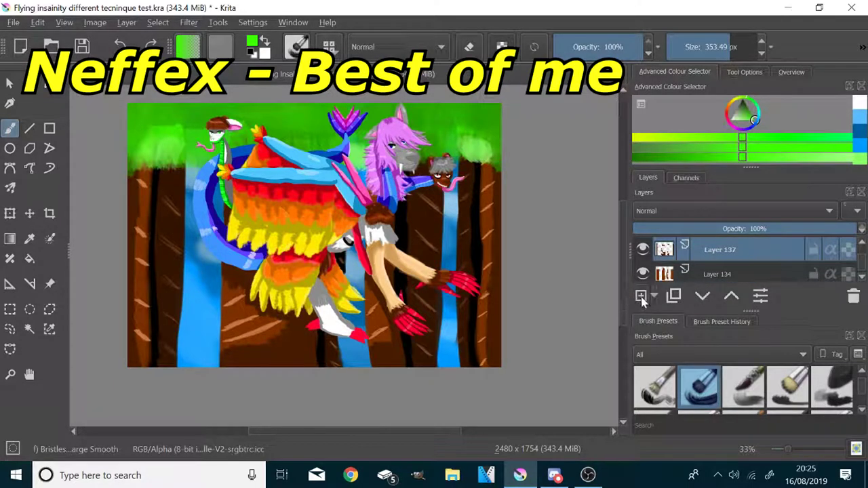
pyautogui.moveTo(153, 339); pyautogui.dragTo(485, 344)
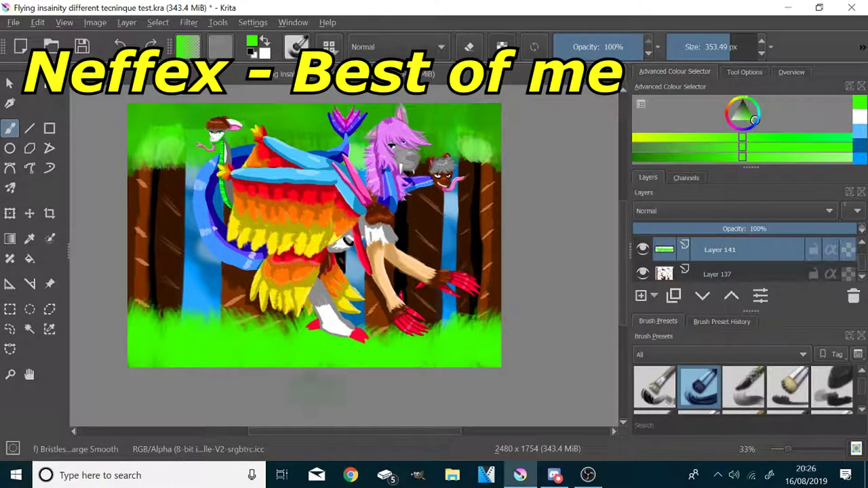
# - Shade the lower grass in dark green and paint pale green blade tips along its upper edge at 162.28 px
pyautogui.moveTo(719, 157); pyautogui.dragTo(637, 157)
pyautogui.moveTo(481, 352)
pyautogui.mouseDown()
pyautogui.moveTo(458, 387)
pyautogui.moveTo(274, 387)
pyautogui.moveTo(207, 373)
pyautogui.moveTo(176, 383)
pyautogui.moveTo(136, 349)
pyautogui.mouseUp()
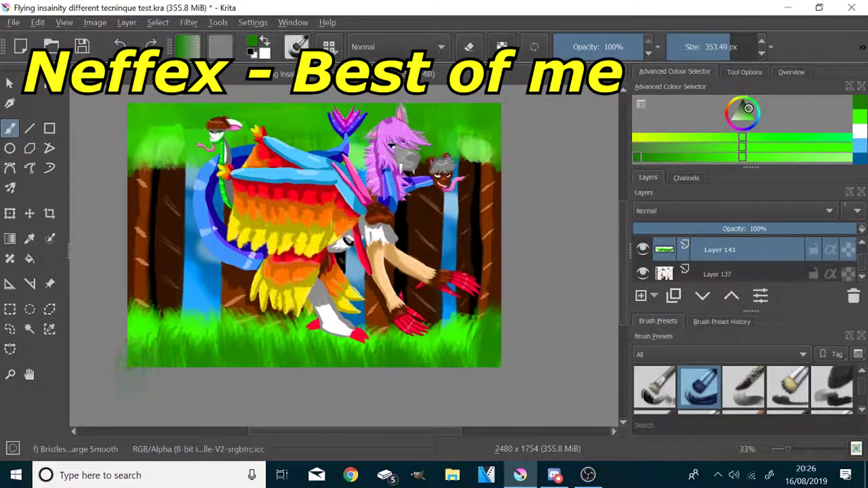
pyautogui.click(830, 158)
pyautogui.click(715, 49)
pyautogui.moveTo(495, 320); pyautogui.dragTo(470, 317)
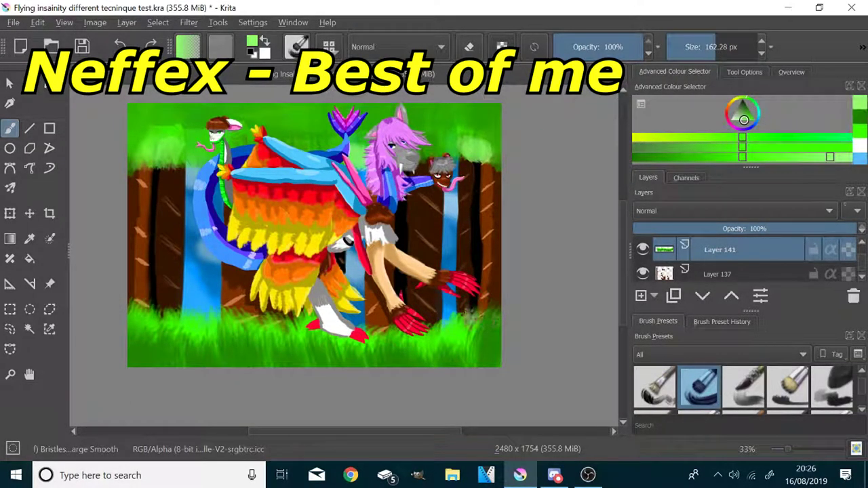
pyautogui.moveTo(190, 311); pyautogui.dragTo(144, 310)
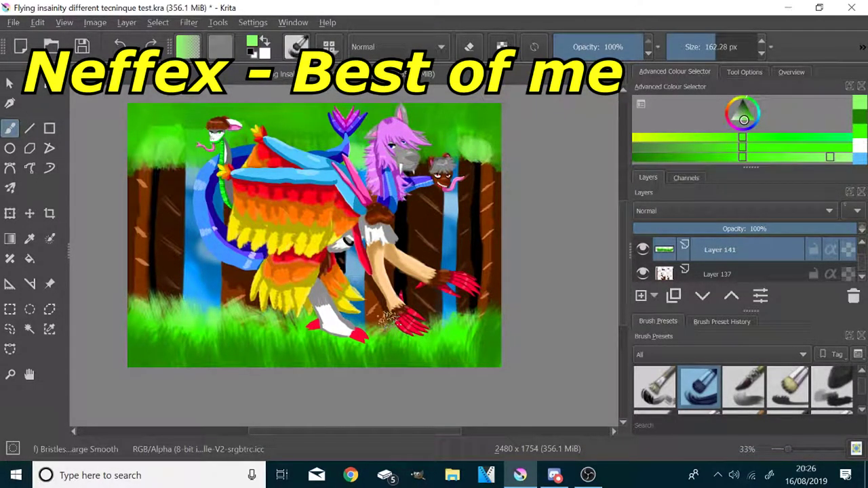
pyautogui.scroll(1, 231, 350)
pyautogui.scroll(-1, 254, 345)
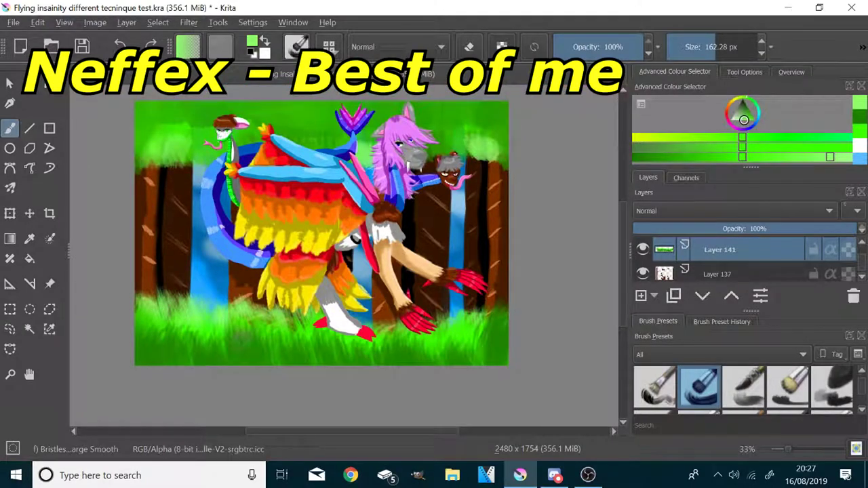
# - Add a layer above Layer 137 and paint a grey rock behind the red claws with Charcoal Rock Soft at 368.86 px
pyautogui.click(862, 277)
pyautogui.click(746, 255)
pyautogui.click(640, 296)
pyautogui.moveTo(743, 116); pyautogui.dragTo(736, 109)
pyautogui.click(832, 387)
pyautogui.scroll(2, 418, 298)
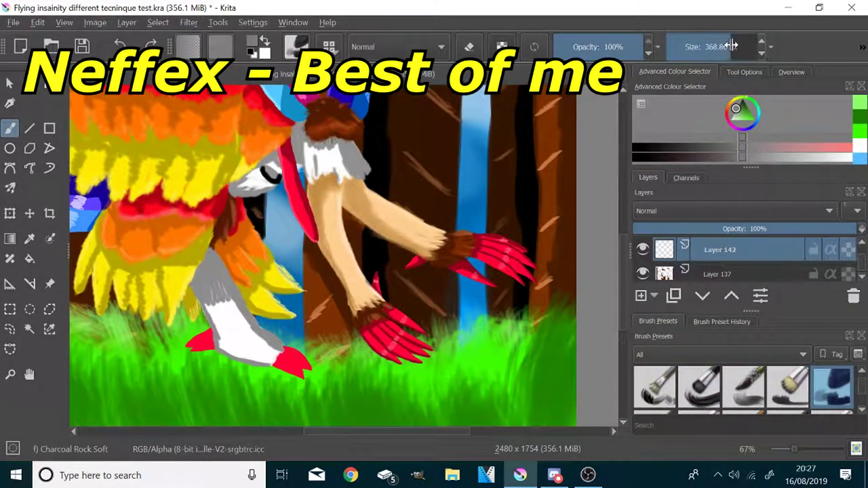
pyautogui.moveTo(466, 313)
pyautogui.mouseDown()
pyautogui.moveTo(441, 307)
pyautogui.moveTo(490, 310)
pyautogui.mouseUp()
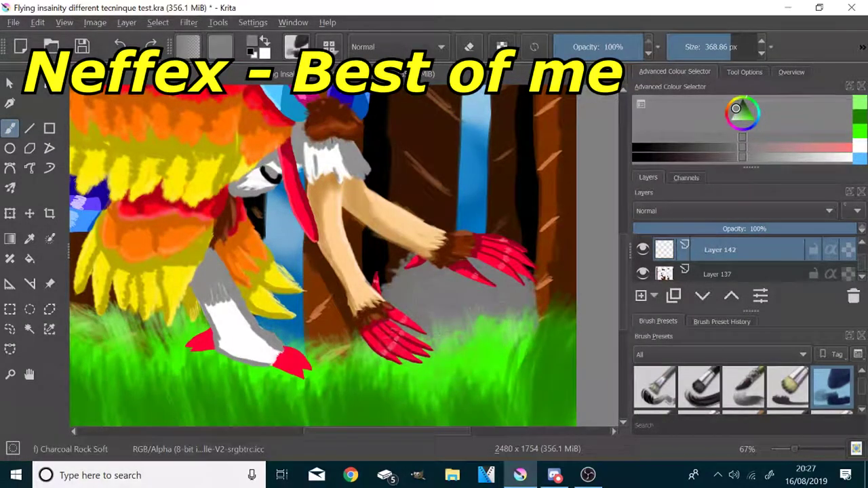
# - Shade the grey rock's upper side and base in dark brown-grey with Charcoal Rock Soft at 40.50 px and Bristles Large Smooth at 110.00 px
pyautogui.click(686, 156)
pyautogui.click(698, 47)
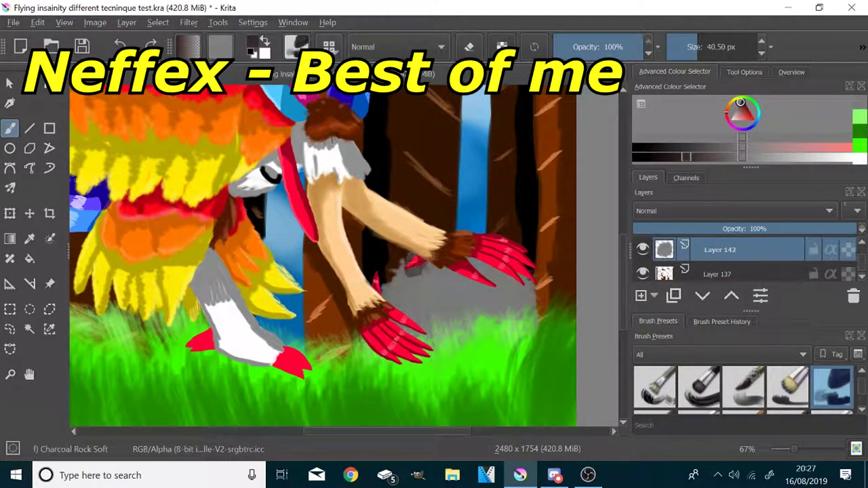
pyautogui.moveTo(526, 285)
pyautogui.mouseDown()
pyautogui.moveTo(522, 329)
pyautogui.moveTo(417, 336)
pyautogui.mouseUp()
pyautogui.click(700, 387)
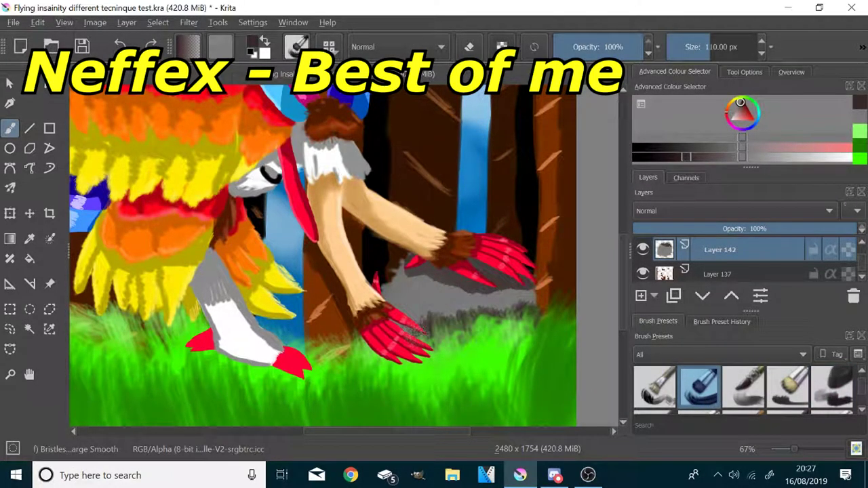
# - Paint light grey highlight patches across the rock's front face with Charcoal Rock Soft at 14.24 px
pyautogui.click(833, 387)
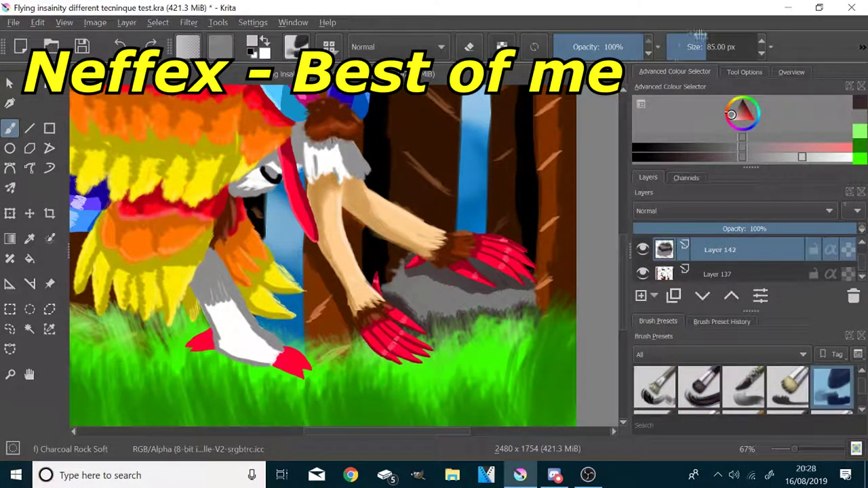
pyautogui.scroll(4, 509, 291)
pyautogui.moveTo(315, 277); pyautogui.dragTo(363, 288)
pyautogui.moveTo(479, 317); pyautogui.dragTo(521, 318)
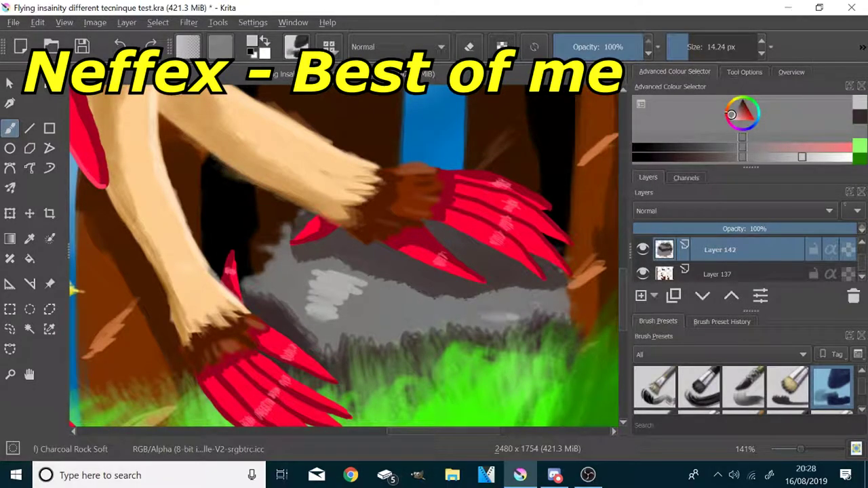
pyautogui.moveTo(420, 321); pyautogui.dragTo(422, 306)
pyautogui.scroll(-2, 417, 298)
pyautogui.scroll(2, 418, 298)
# - Brush bright orange along the grass at the rock's base with Bristles Large Smooth at 110.00 px
pyautogui.moveTo(735, 114); pyautogui.dragTo(745, 118)
pyautogui.click(822, 139)
pyautogui.click(729, 104)
pyautogui.click(755, 120)
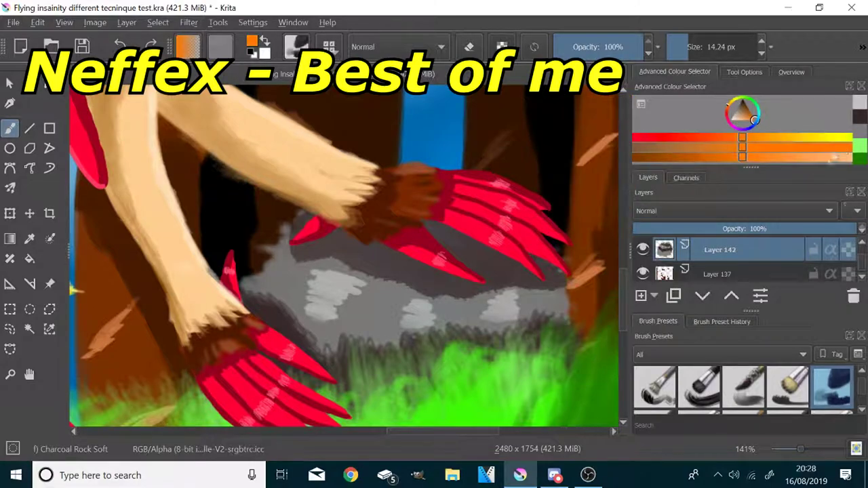
pyautogui.scroll(-2, 380, 265)
pyautogui.scroll(2, 363, 268)
pyautogui.click(699, 387)
pyautogui.moveTo(585, 335)
pyautogui.mouseDown()
pyautogui.moveTo(543, 359)
pyautogui.moveTo(409, 388)
pyautogui.moveTo(295, 370)
pyautogui.mouseUp()
pyautogui.moveTo(333, 391); pyautogui.dragTo(266, 347)
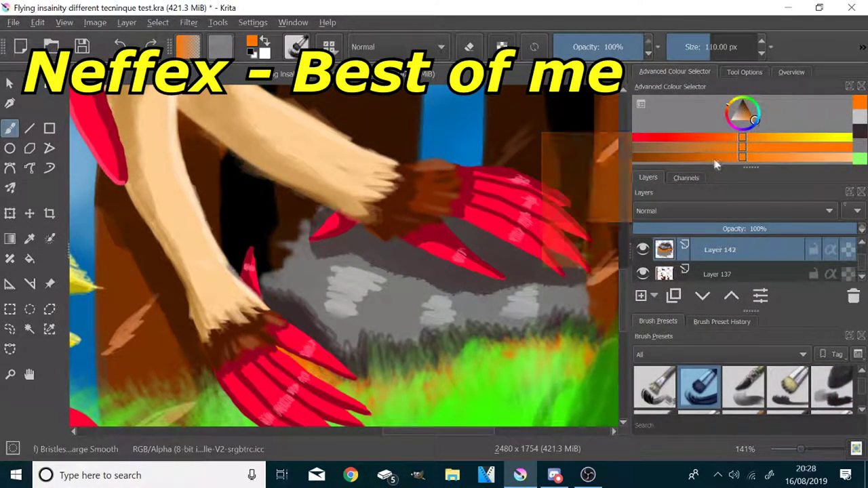
# - Shade the orange edge at the rock's base with brown at 110.00 px and highlight it in pale orange at 27.82 px
pyautogui.moveTo(575, 360)
pyautogui.mouseDown()
pyautogui.moveTo(346, 397)
pyautogui.moveTo(270, 352)
pyautogui.mouseUp()
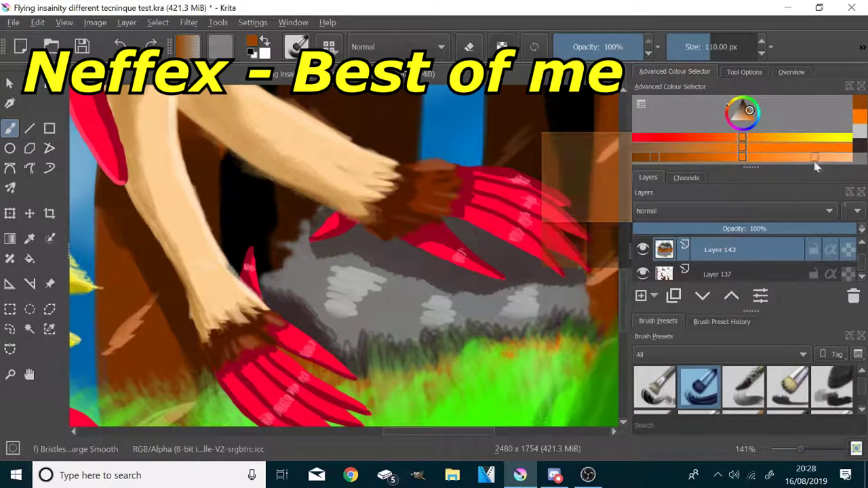
pyautogui.click(694, 48)
pyautogui.moveTo(569, 344)
pyautogui.mouseDown()
pyautogui.moveTo(372, 362)
pyautogui.moveTo(263, 347)
pyautogui.mouseUp()
# - Add a layer above Layer 104 and set up the Ink-2 Fineliner brush in black
pyautogui.scroll(-7, 389, 270)
pyautogui.scroll(10, 713, 256)
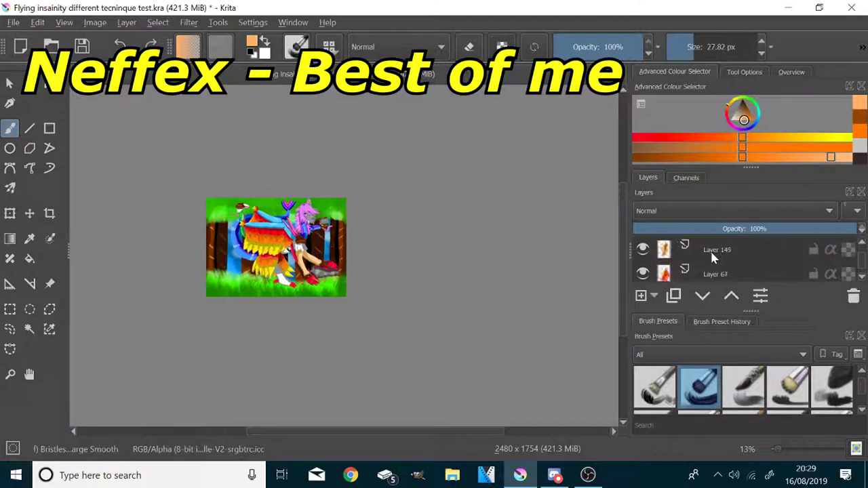
pyautogui.scroll(-5, 710, 250)
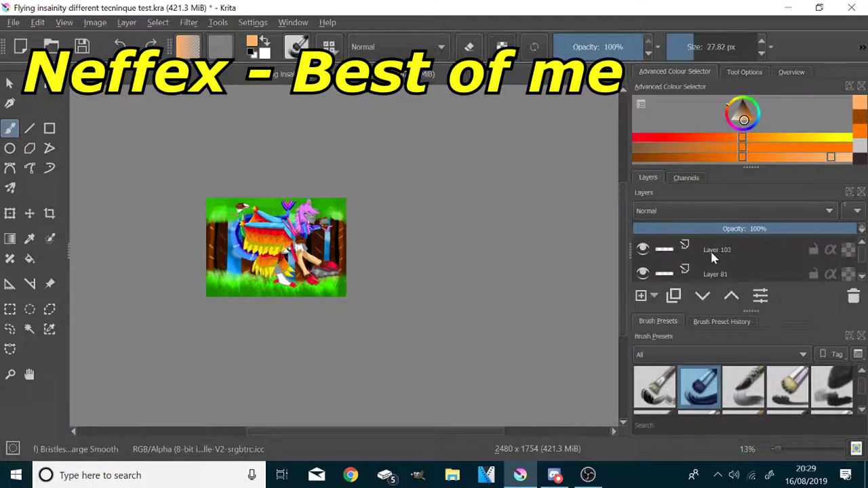
pyautogui.scroll(-5, 699, 248)
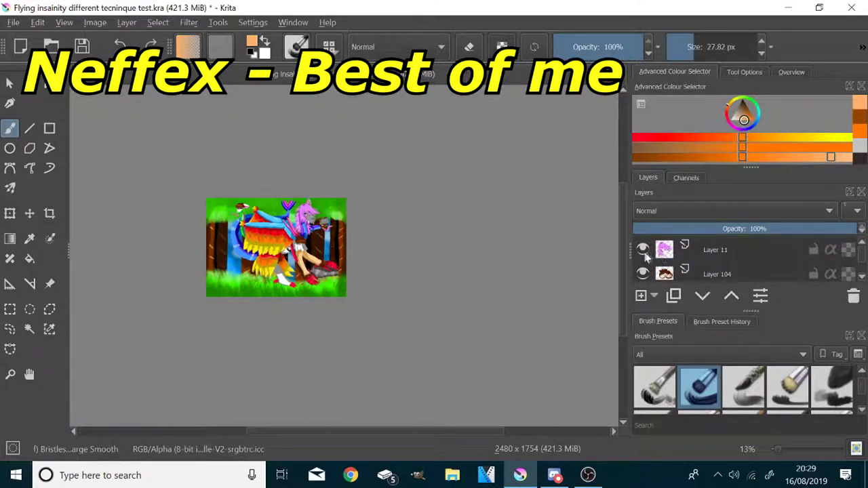
pyautogui.click(642, 296)
pyautogui.scroll(12, 280, 220)
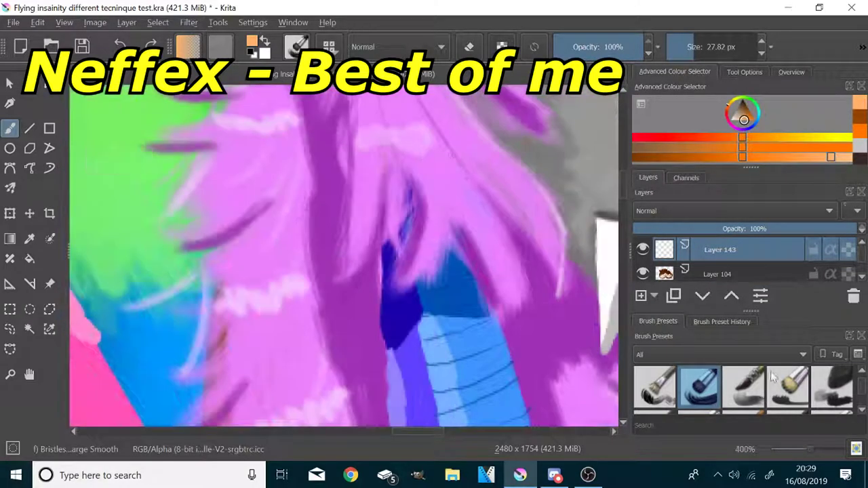
pyautogui.scroll(-2, 813, 386)
pyautogui.scroll(-3, 826, 391)
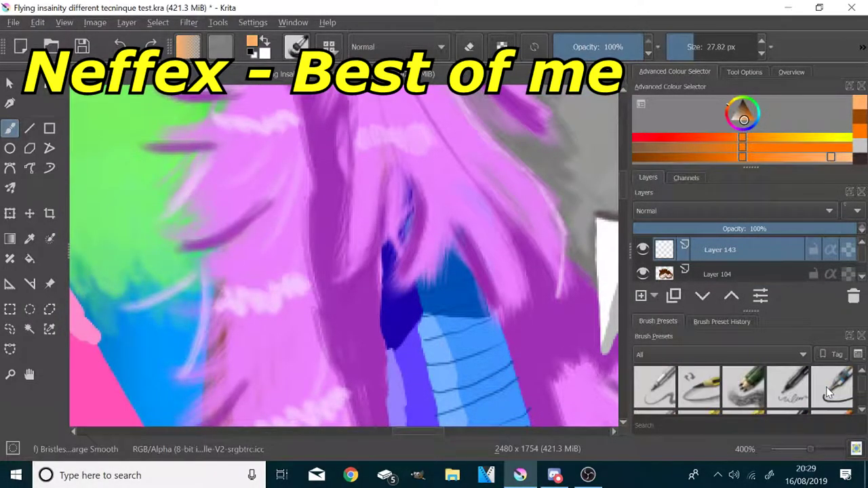
pyautogui.click(829, 387)
pyautogui.press('+')
pyautogui.press('+')
pyautogui.click(742, 100)
pyautogui.scroll(-3, 344, 329)
pyautogui.scroll(2, 344, 328)
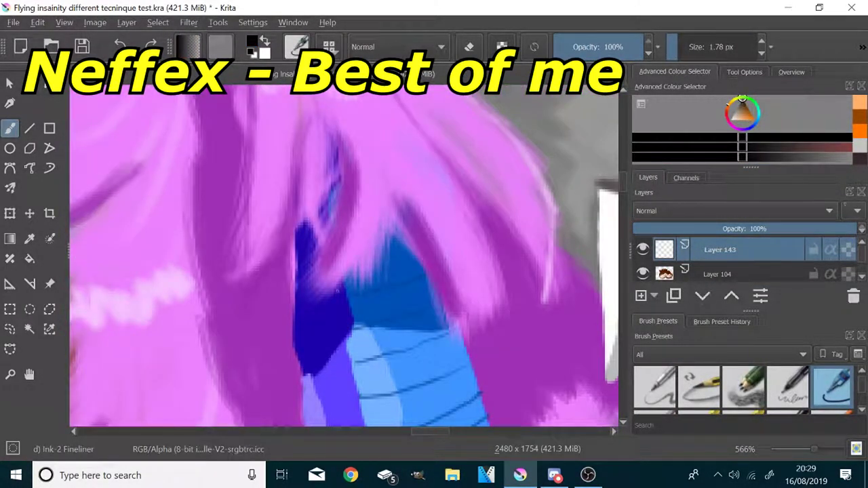
# - Undo a trial 9.54 px stroke and draw black stripes across the purple side of the neck below the pink hair at 2.54 px
pyautogui.moveTo(343, 283); pyautogui.dragTo(295, 287)
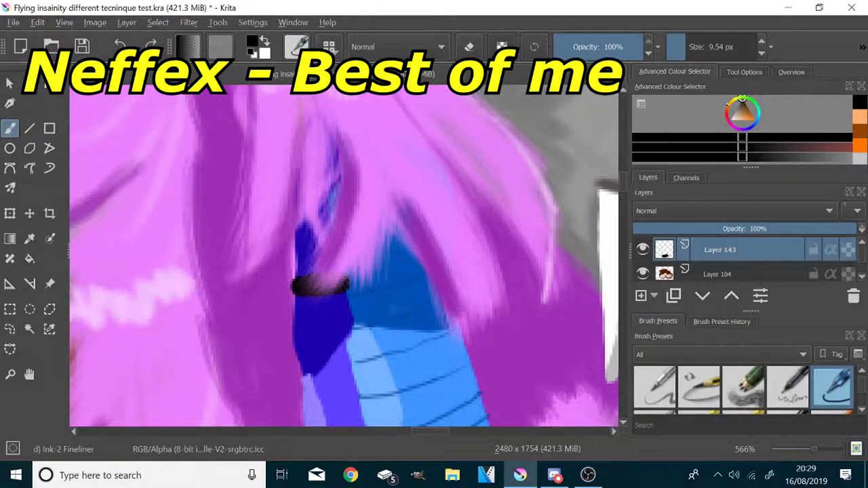
pyautogui.hotkey('ctrl', 'z')
pyautogui.scroll(-7, 393, 312)
pyautogui.scroll(6, 394, 331)
pyautogui.click(702, 47)
pyautogui.press('+')
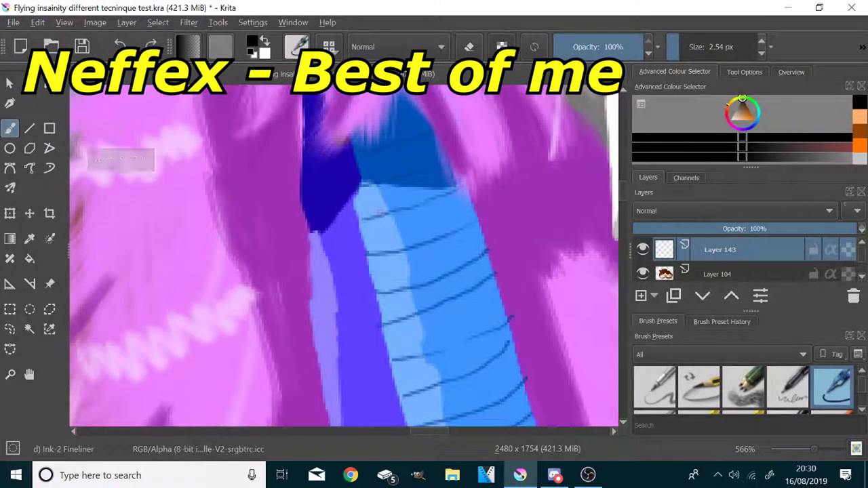
pyautogui.moveTo(349, 192); pyautogui.dragTo(318, 218)
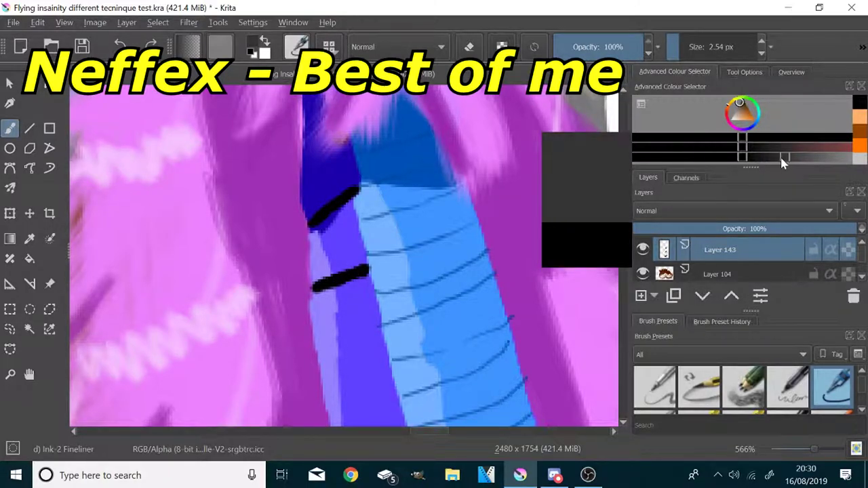
# - Add dark grey highlight strokes along the black stripes on the purple side of the neck at 2.54 px
pyautogui.press('+')
pyautogui.press('+')
pyautogui.press('+')
pyautogui.press('+')
pyautogui.moveTo(417, 143); pyautogui.dragTo(272, 261)
pyautogui.scroll(-3, 297, 146)
pyautogui.scroll(3, 298, 277)
pyautogui.moveTo(497, 203); pyautogui.dragTo(286, 285)
# - Draw black stripes across the purple band of the neck leading to the small brown head with the Ink-2 Fineliner at 5.06 px
pyautogui.scroll(-9, 322, 151)
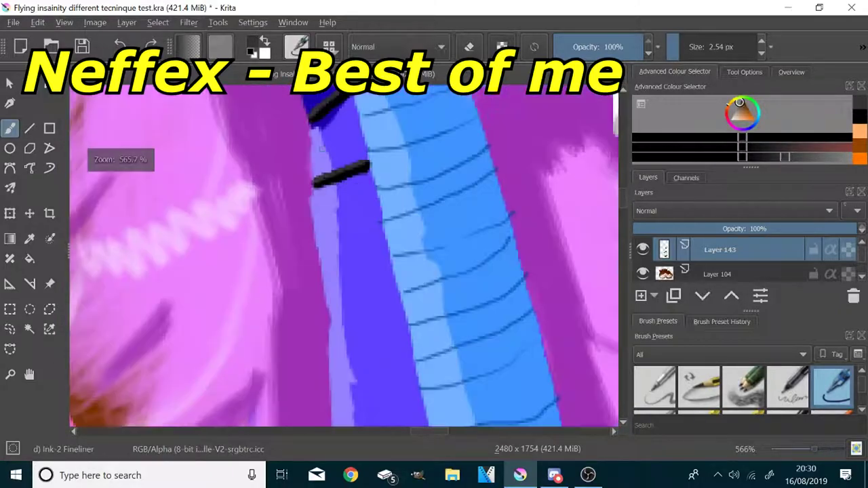
pyautogui.scroll(6, 312, 187)
pyautogui.moveTo(742, 102); pyautogui.dragTo(752, 48)
pyautogui.scroll(1, 305, 190)
pyautogui.moveTo(392, 205); pyautogui.dragTo(437, 304)
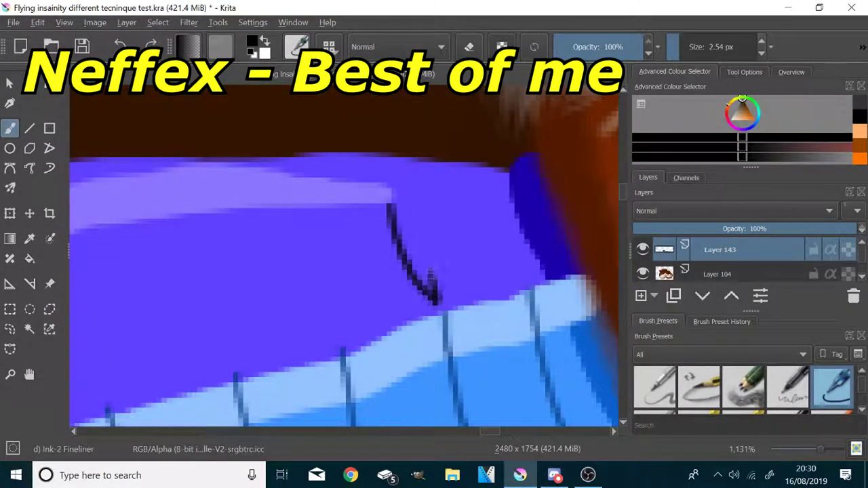
pyautogui.click(683, 54)
pyautogui.moveTo(383, 179); pyautogui.dragTo(431, 298)
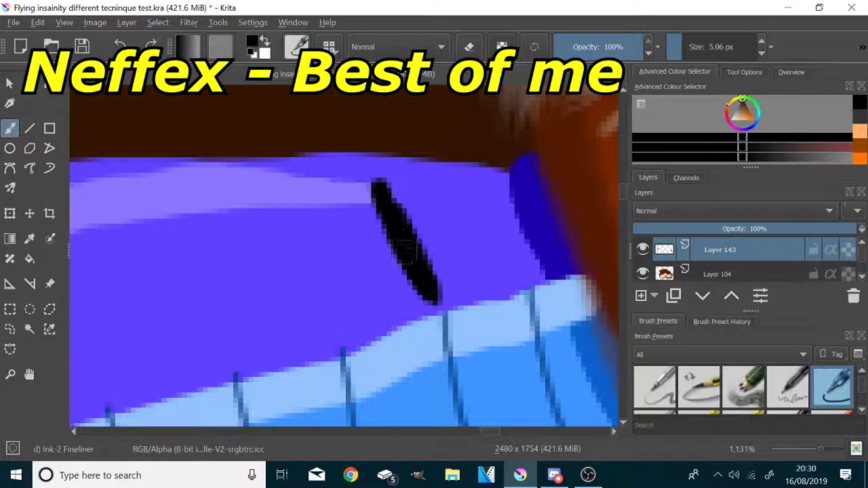
pyautogui.moveTo(237, 198); pyautogui.dragTo(261, 348)
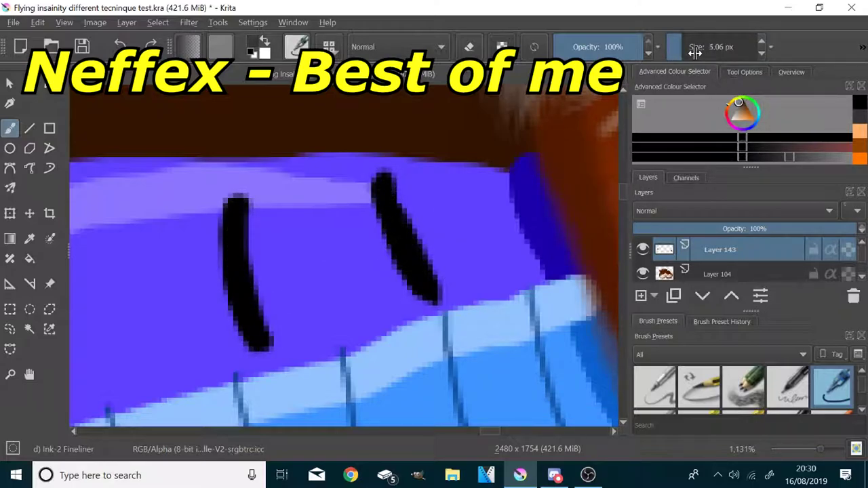
# - Add a layer above Layer 140 and paint green bushes between the trunks with Bristles Large Smooth at 589.28 px
pyautogui.scroll(-4, 696, 54)
pyautogui.scroll(1, 419, 221)
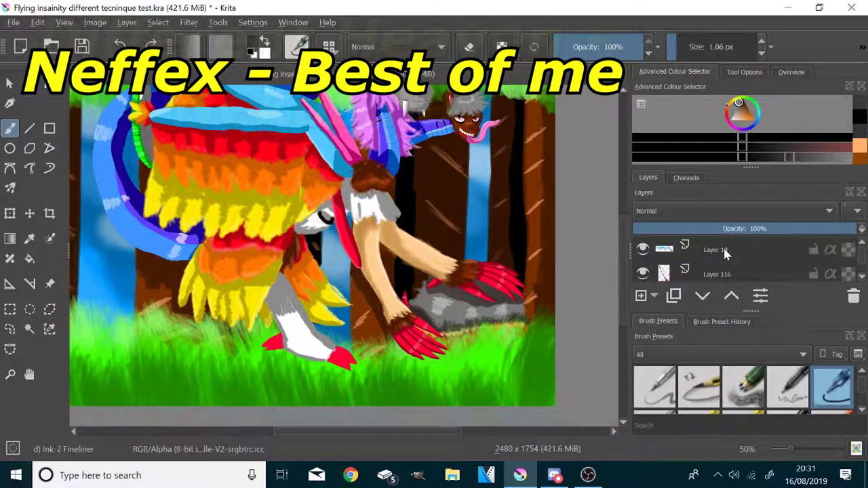
pyautogui.scroll(-8, 724, 255)
pyautogui.click(717, 257)
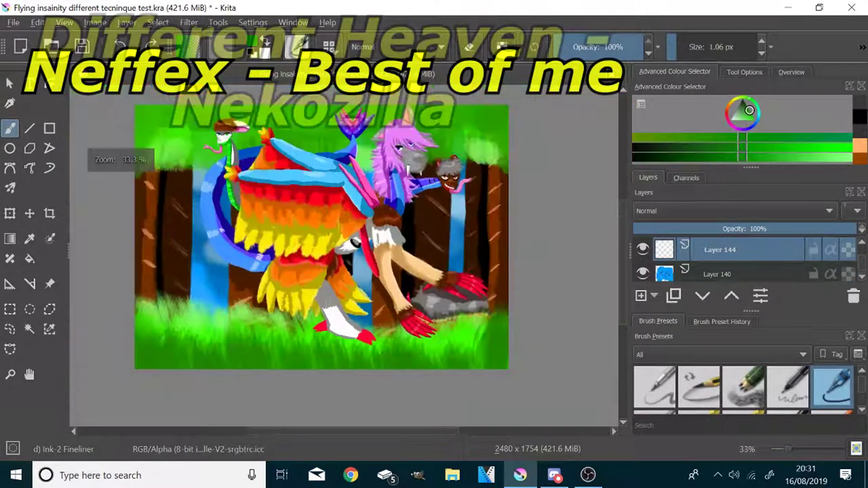
pyautogui.scroll(-3, 743, 384)
pyautogui.click(700, 387)
pyautogui.scroll(-1, 488, 298)
pyautogui.scroll(2, 384, 285)
pyautogui.click(742, 46)
pyautogui.moveTo(530, 345)
pyautogui.mouseDown()
pyautogui.moveTo(543, 336)
pyautogui.moveTo(526, 339)
pyautogui.mouseUp()
pyautogui.moveTo(414, 346); pyautogui.dragTo(403, 332)
pyautogui.moveTo(183, 346); pyautogui.dragTo(193, 358)
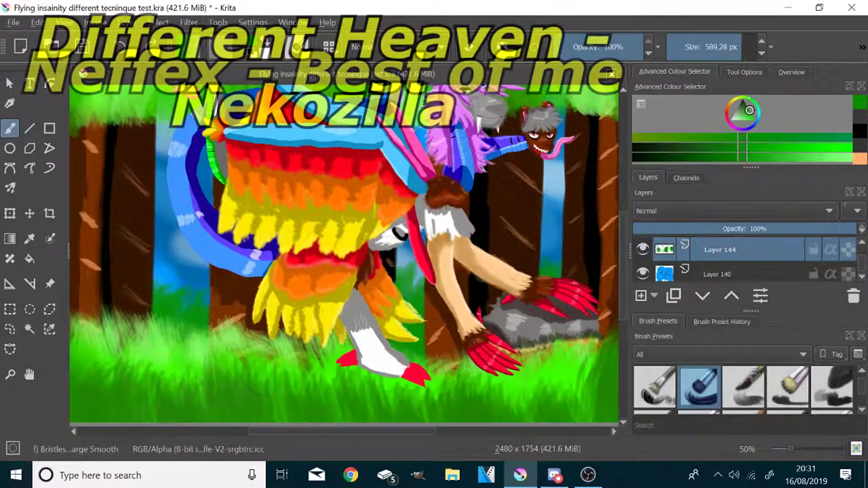
# - Shade the lower part of the bushes between the trunks in dark green at 589.28 px
pyautogui.click(681, 156)
pyautogui.moveTo(533, 352); pyautogui.dragTo(522, 346)
pyautogui.moveTo(414, 349)
pyautogui.mouseDown()
pyautogui.moveTo(384, 349)
pyautogui.moveTo(401, 346)
pyautogui.mouseUp()
pyautogui.moveTo(190, 356); pyautogui.dragTo(173, 360)
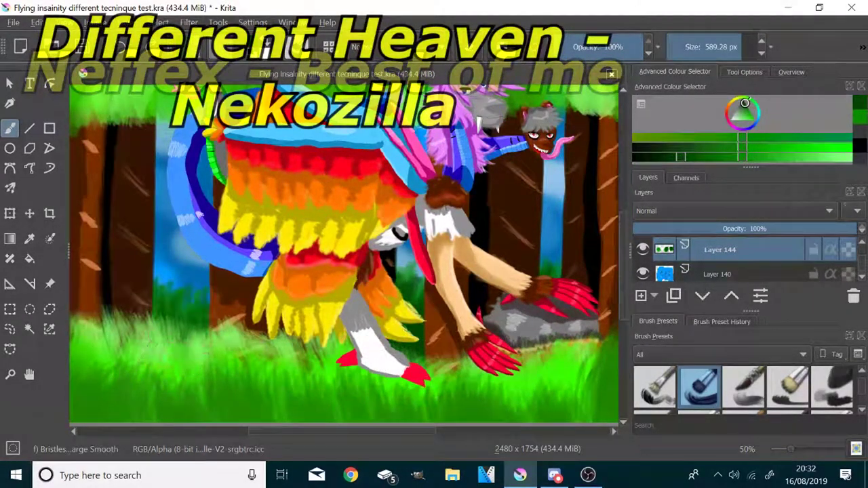
# - Dab light green leaf highlights onto the bushes between the trunks at 48.08 px
pyautogui.click(797, 158)
pyautogui.click(696, 49)
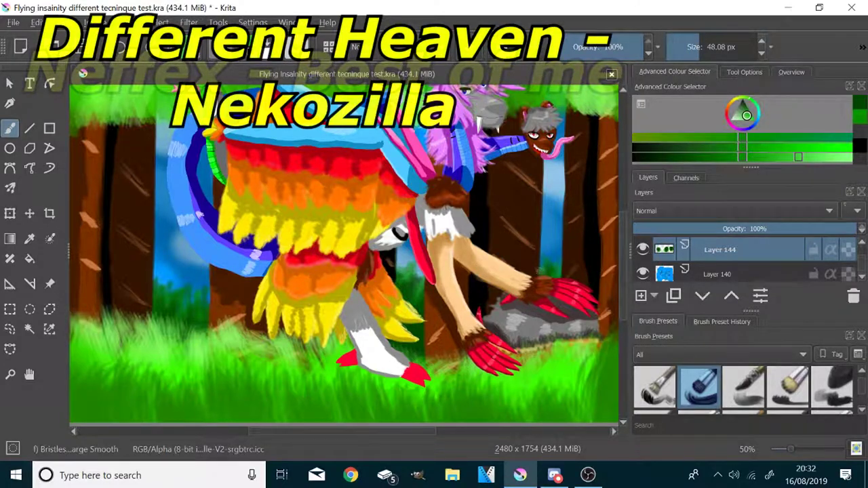
pyautogui.moveTo(536, 269); pyautogui.dragTo(563, 268)
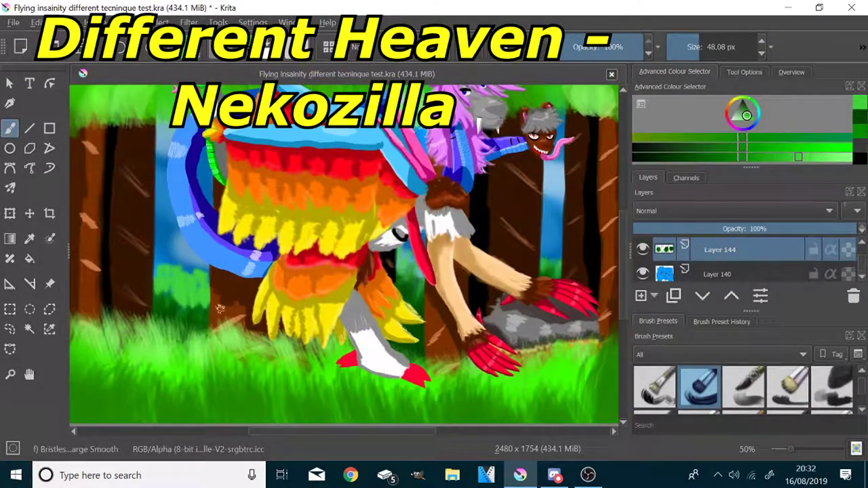
# - Airbrush a white haze over the scene with Airbrush Soft at 600.00 px on a new 81% opacity layer above Layer 103, and add another layer
pyautogui.scroll(-10, 733, 275)
pyautogui.scroll(3, 762, 407)
pyautogui.click(787, 390)
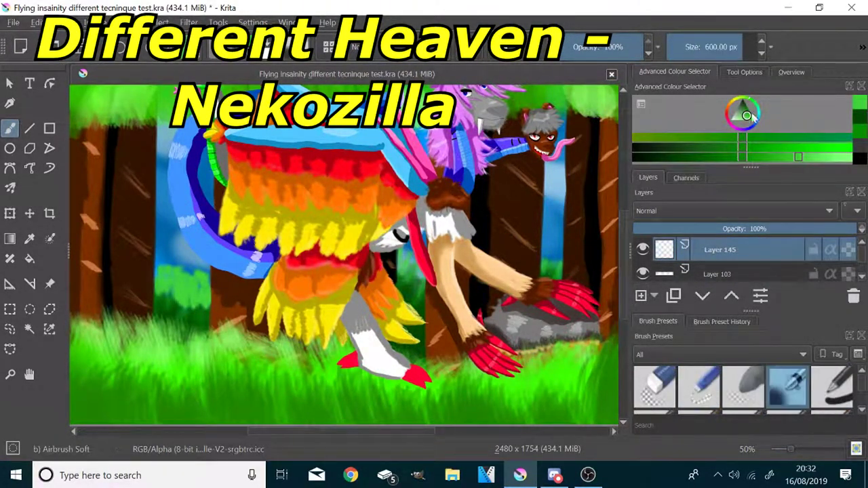
pyautogui.click(730, 120)
pyautogui.scroll(-1, 386, 162)
pyautogui.moveTo(205, 209); pyautogui.dragTo(206, 224)
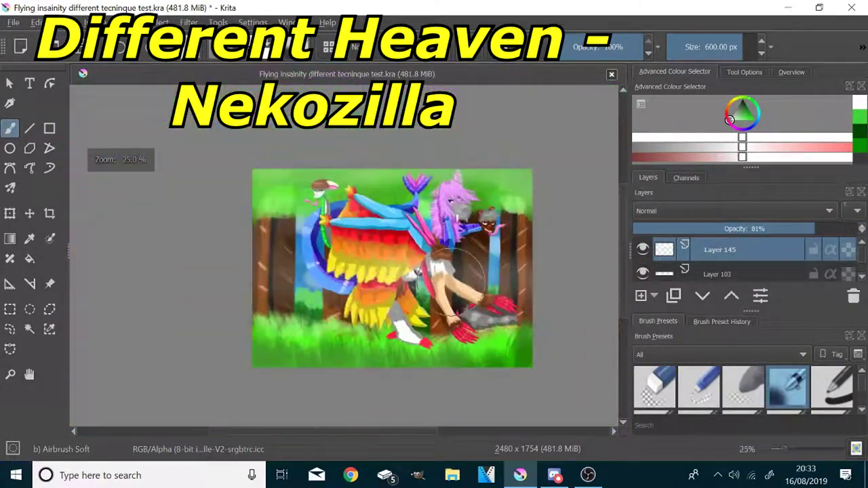
pyautogui.click(640, 296)
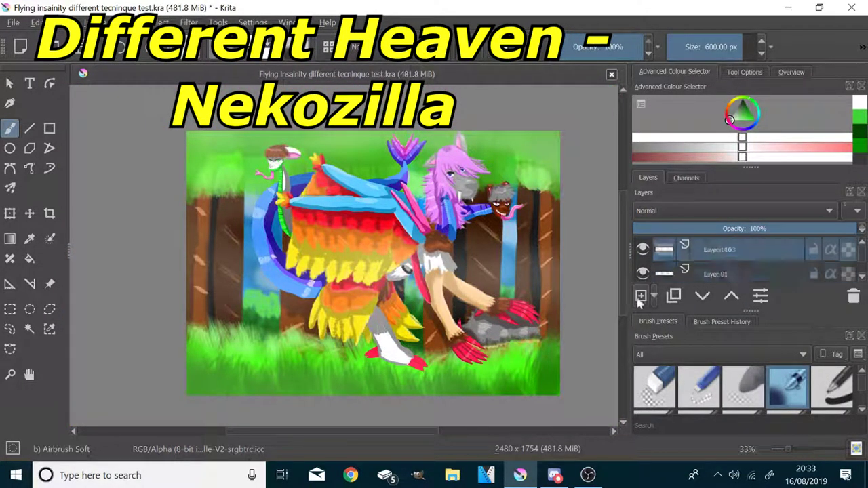